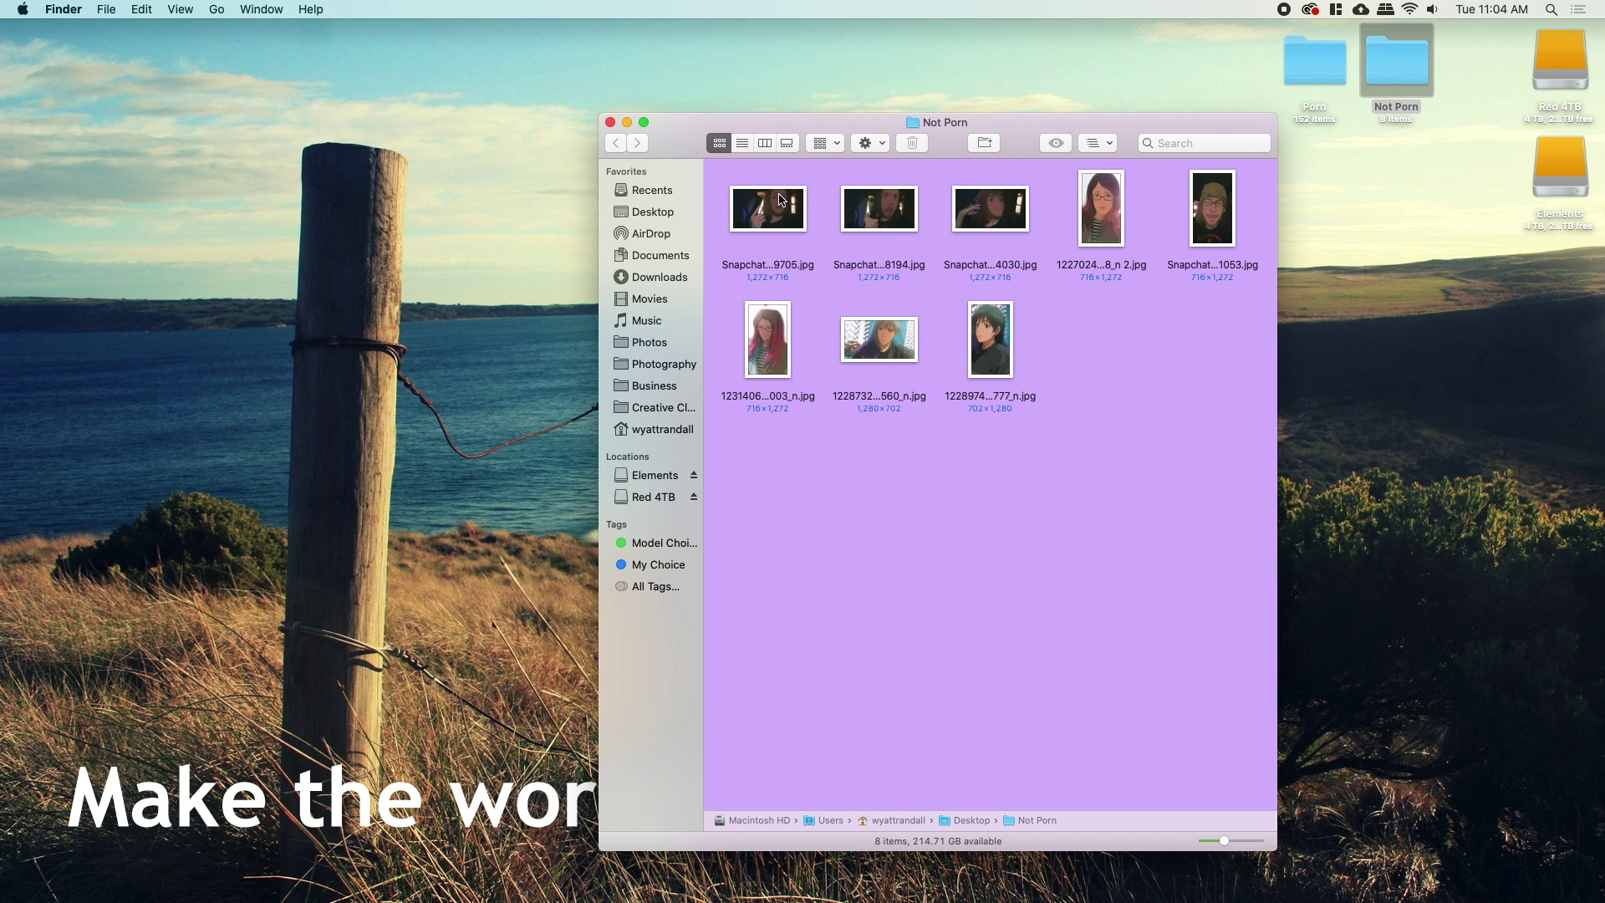
Preview the first Snapchat image in the Not Porn folder, arranging a smaller preview window beside the folder window.
click(790, 211)
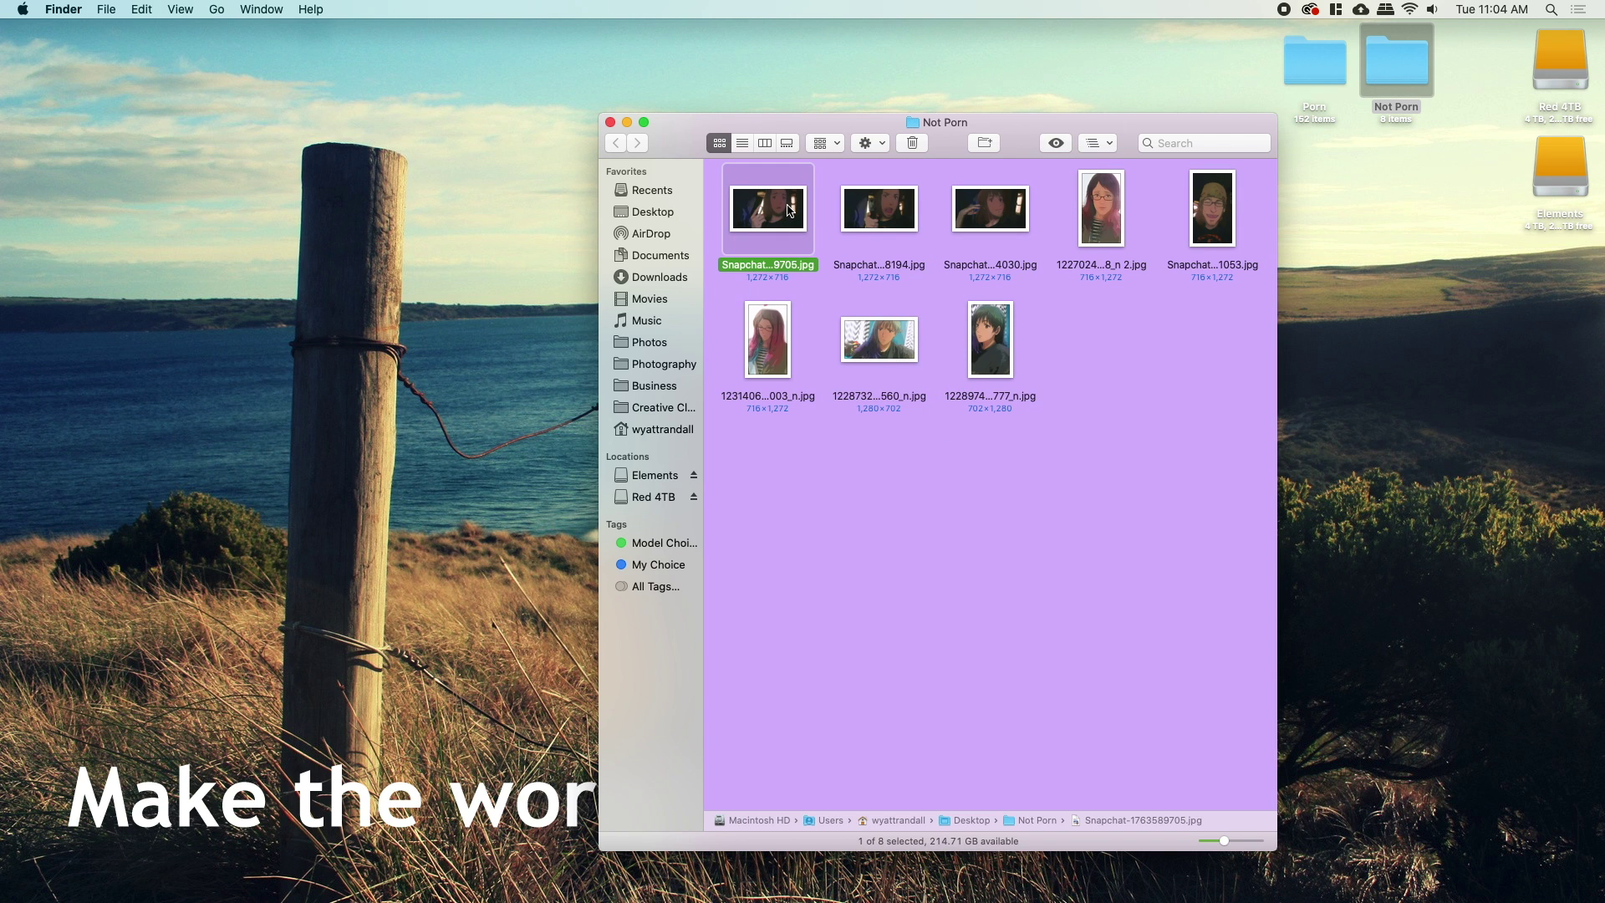
drag(822, 116, 1134, 154)
key(space)
drag(817, 172, 812, 66)
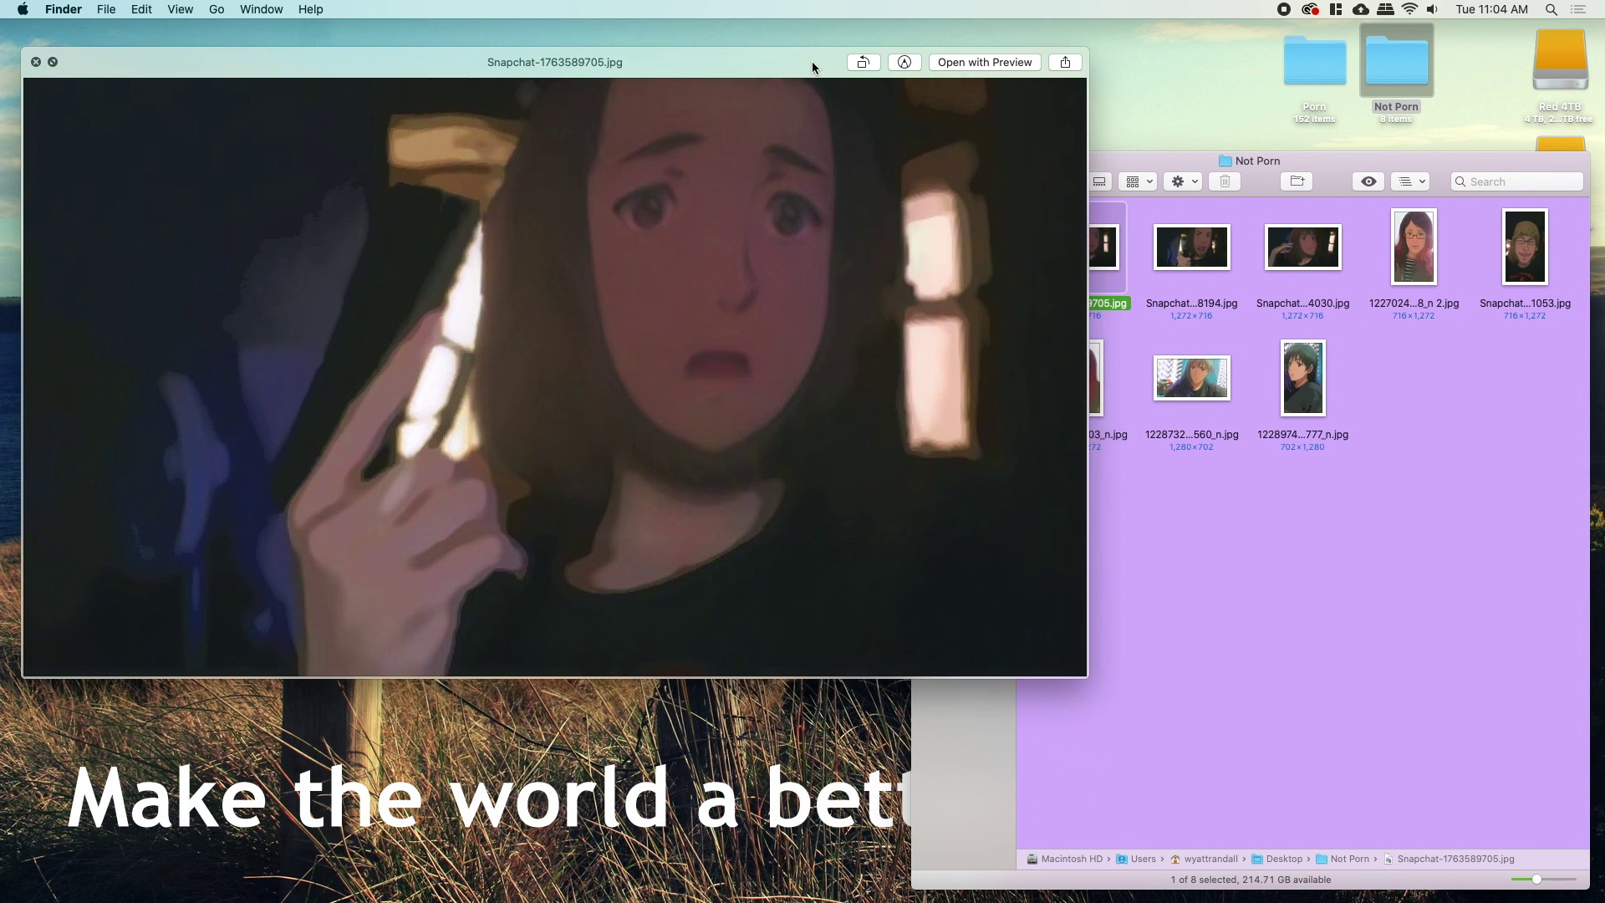
drag(1089, 677, 840, 623)
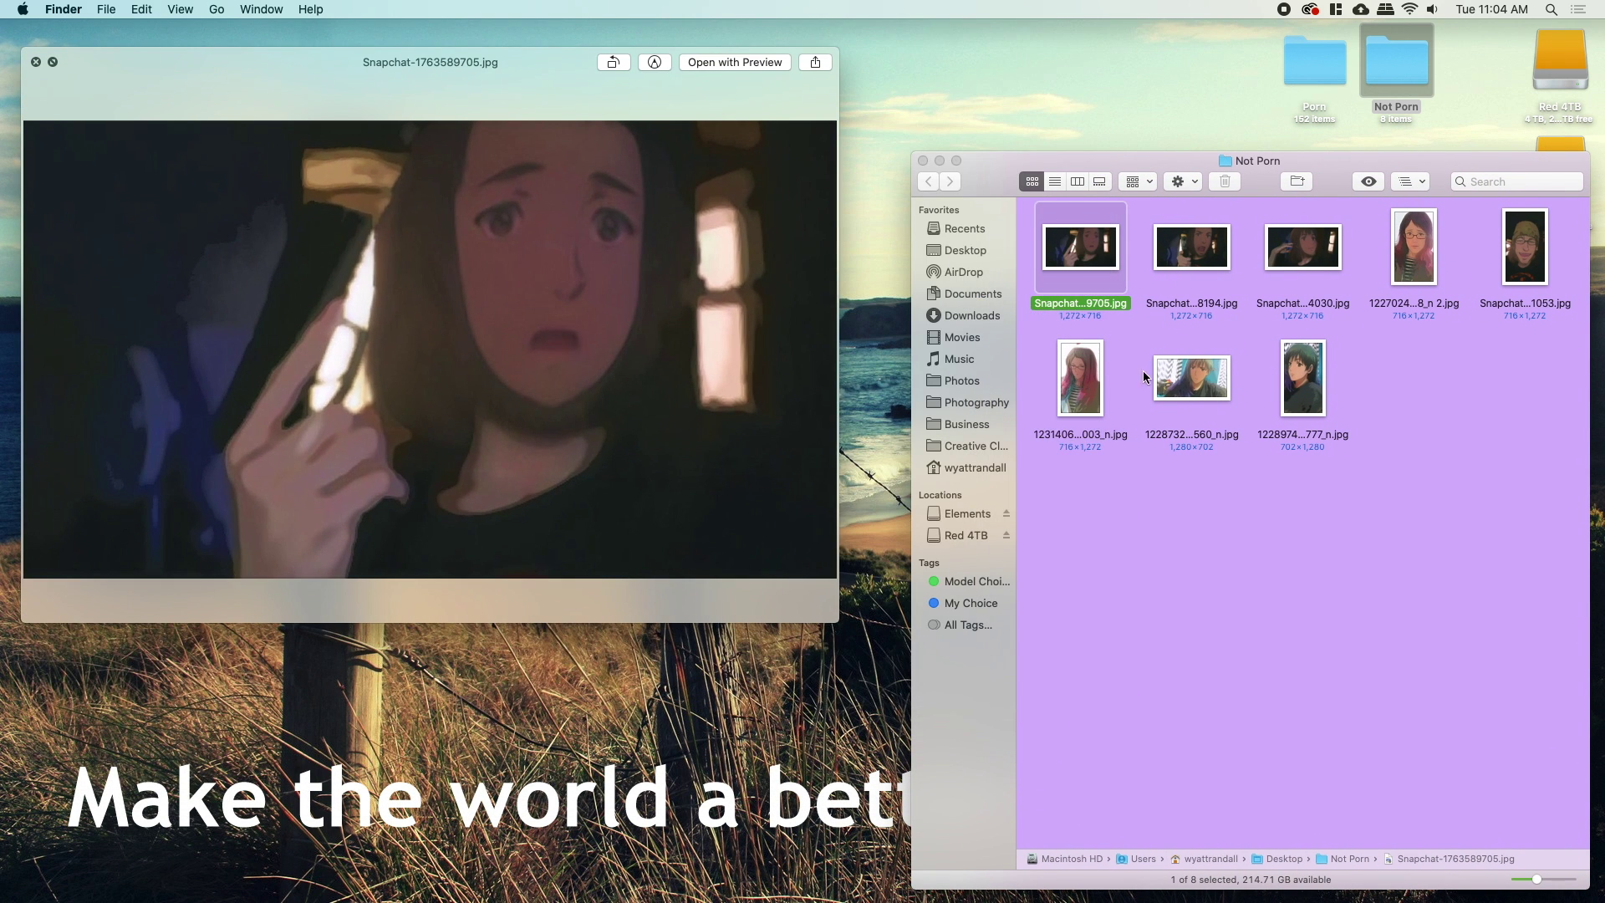
Look through the other images in the Not Porn folder in the preview, returning to the first one, and close the preview.
click(1204, 262)
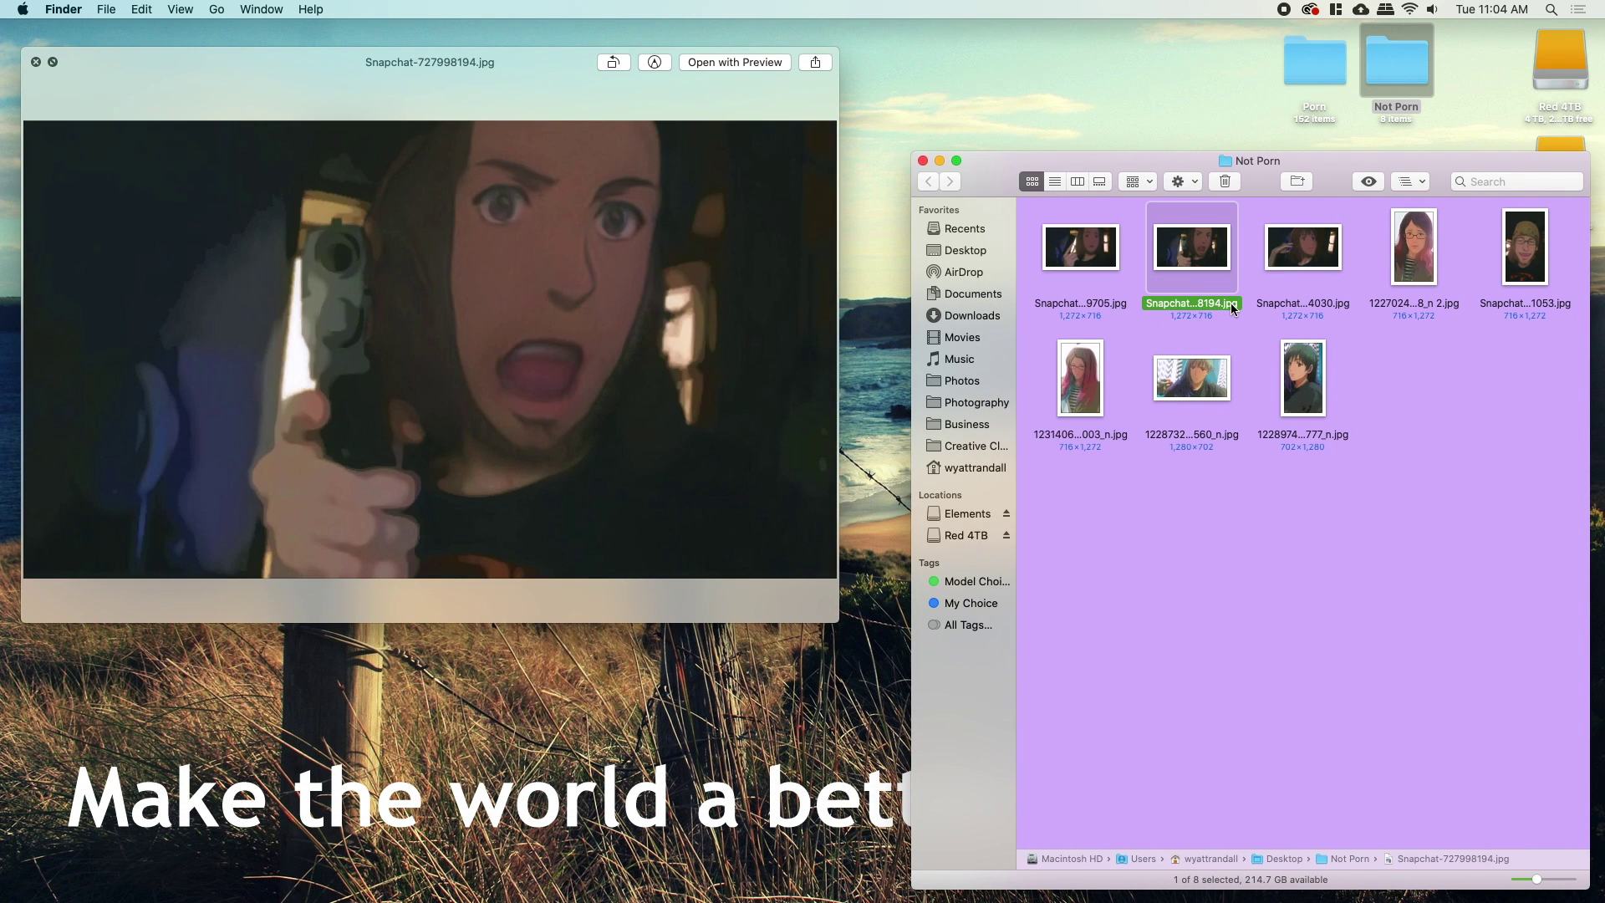
click(1314, 259)
click(1404, 251)
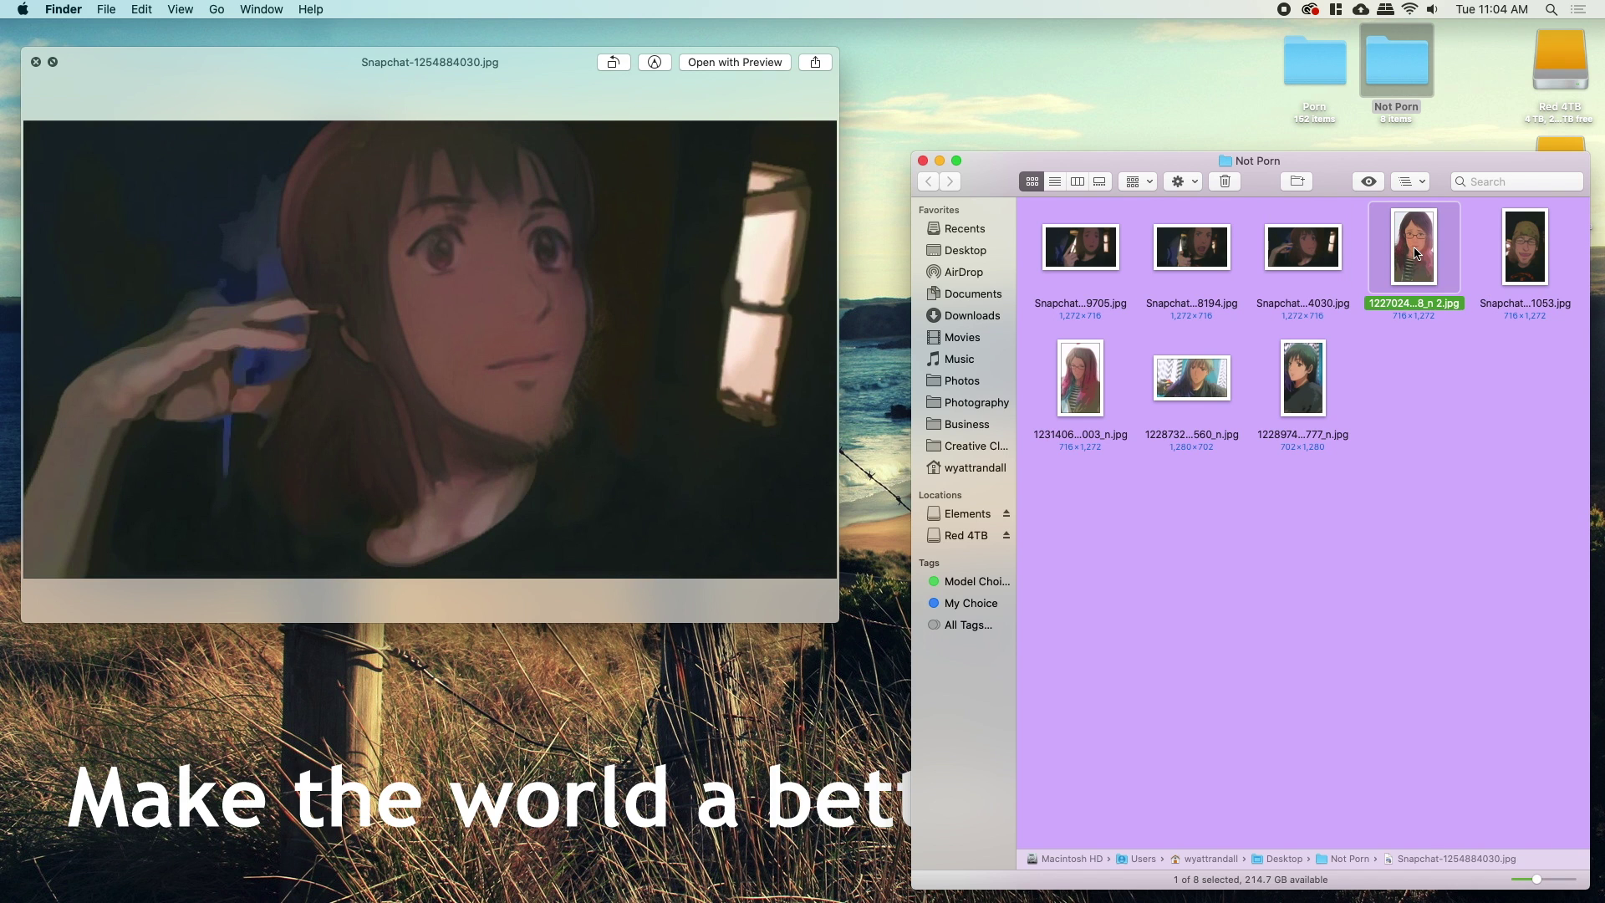
click(1529, 249)
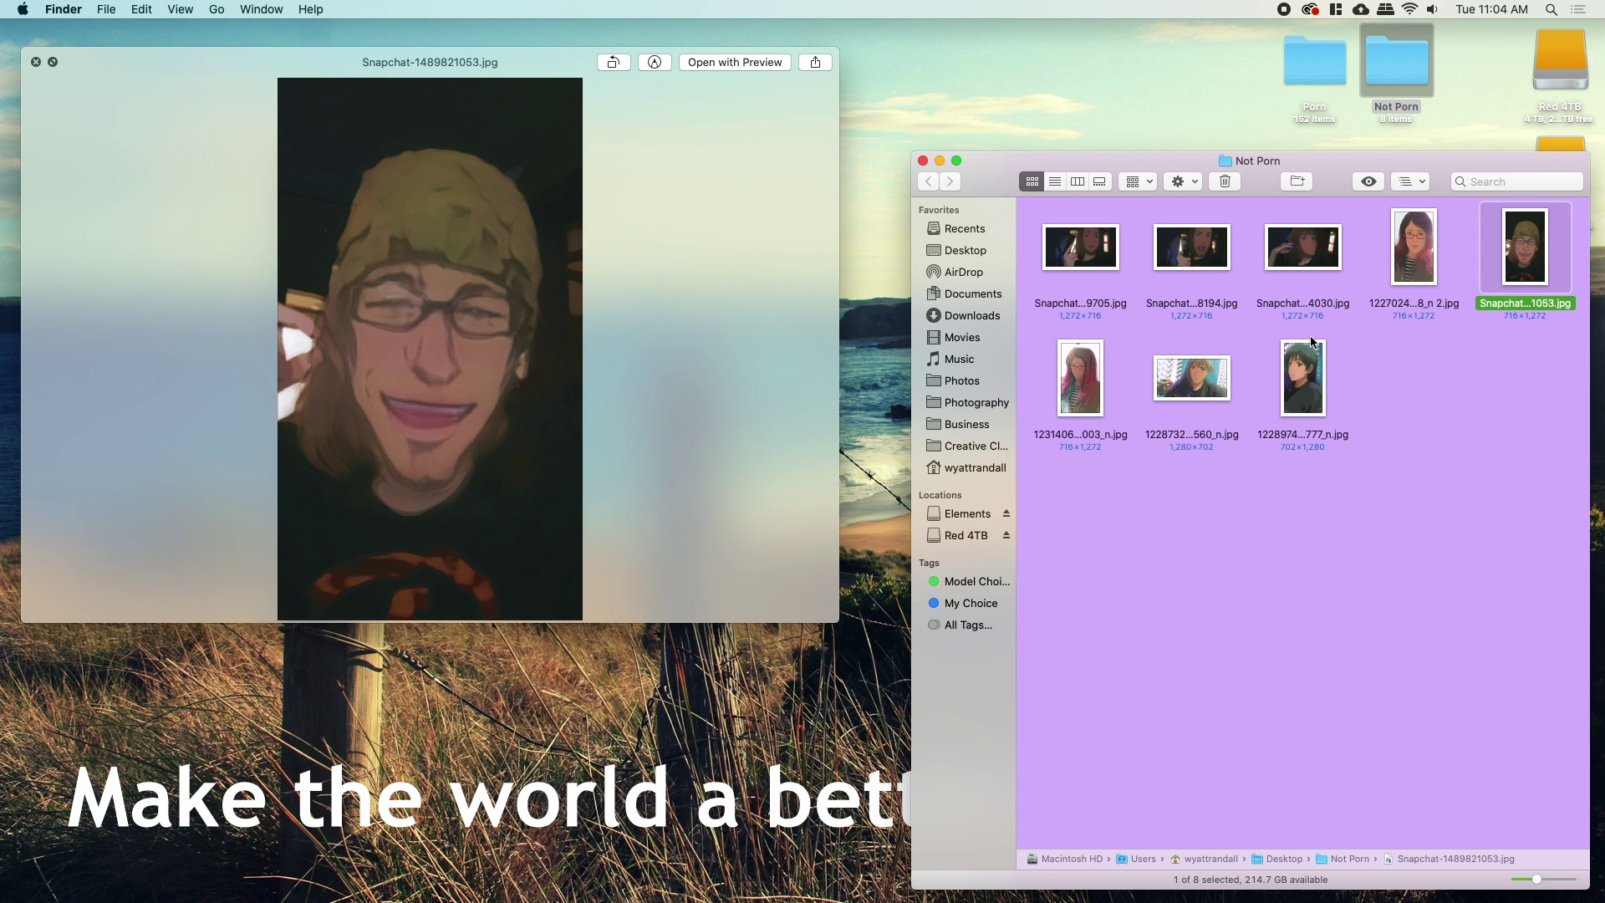
click(1306, 374)
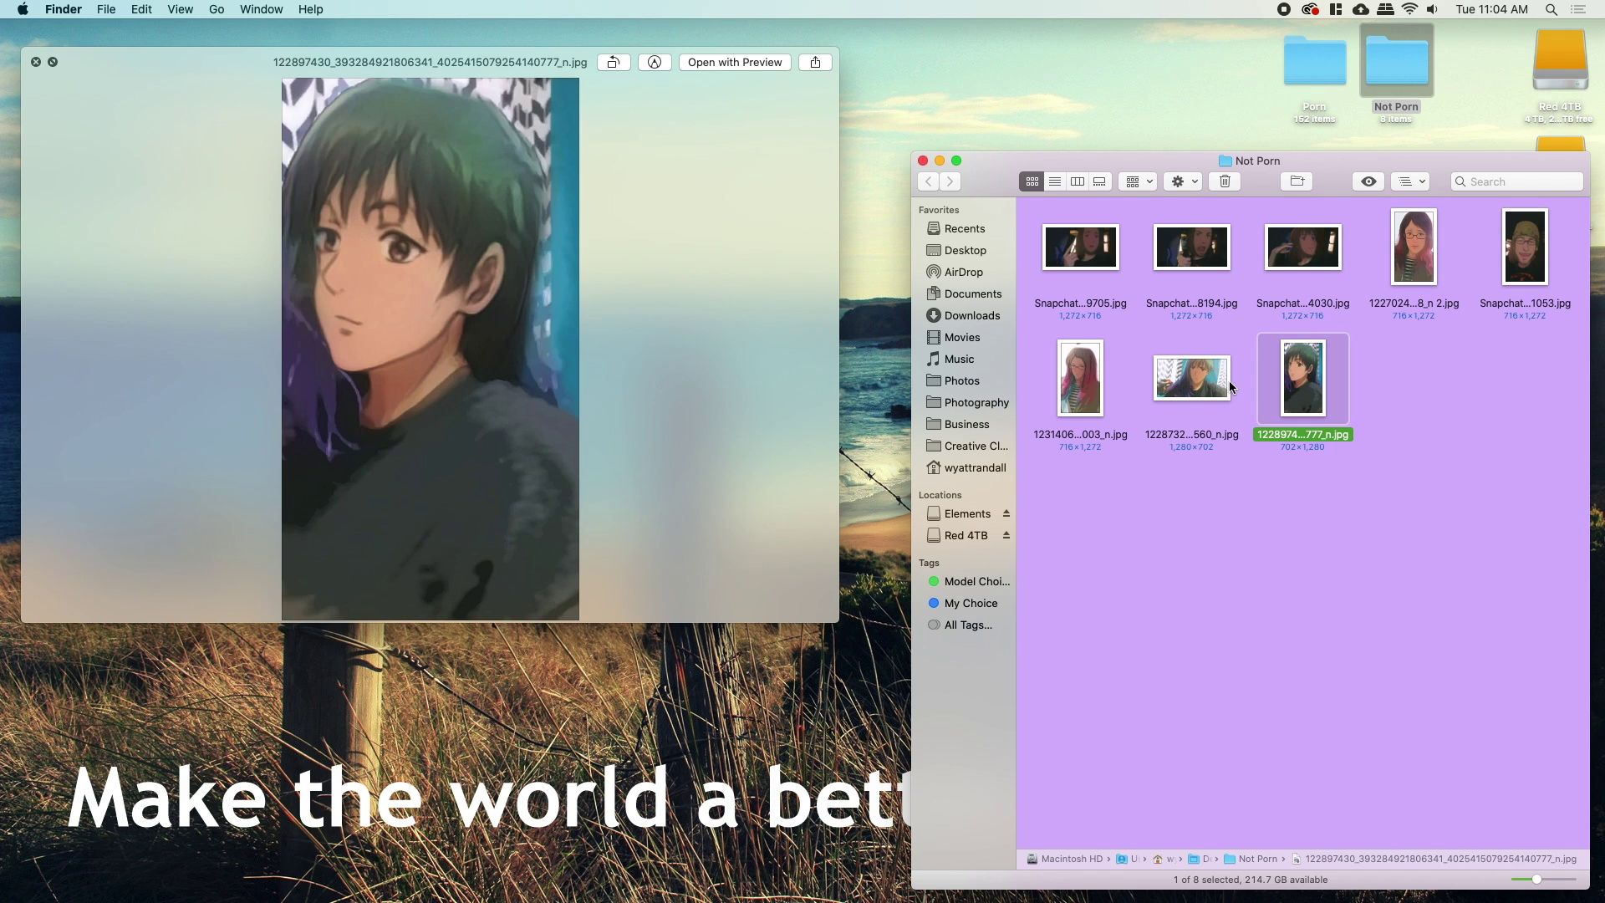
click(1187, 388)
click(1094, 381)
click(1520, 253)
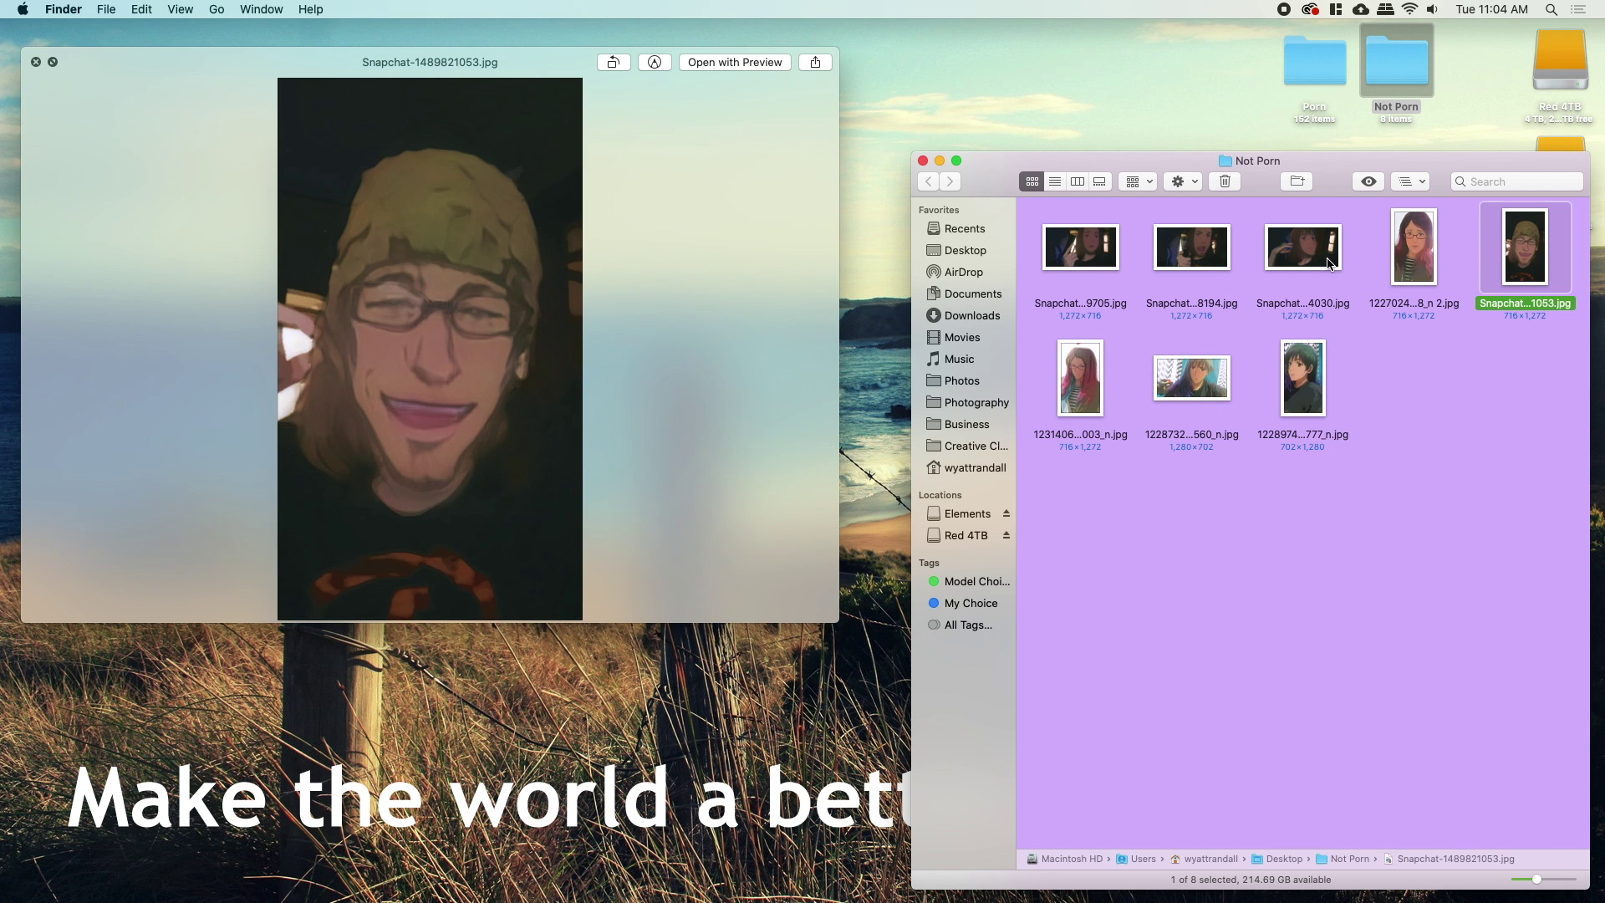
click(1331, 264)
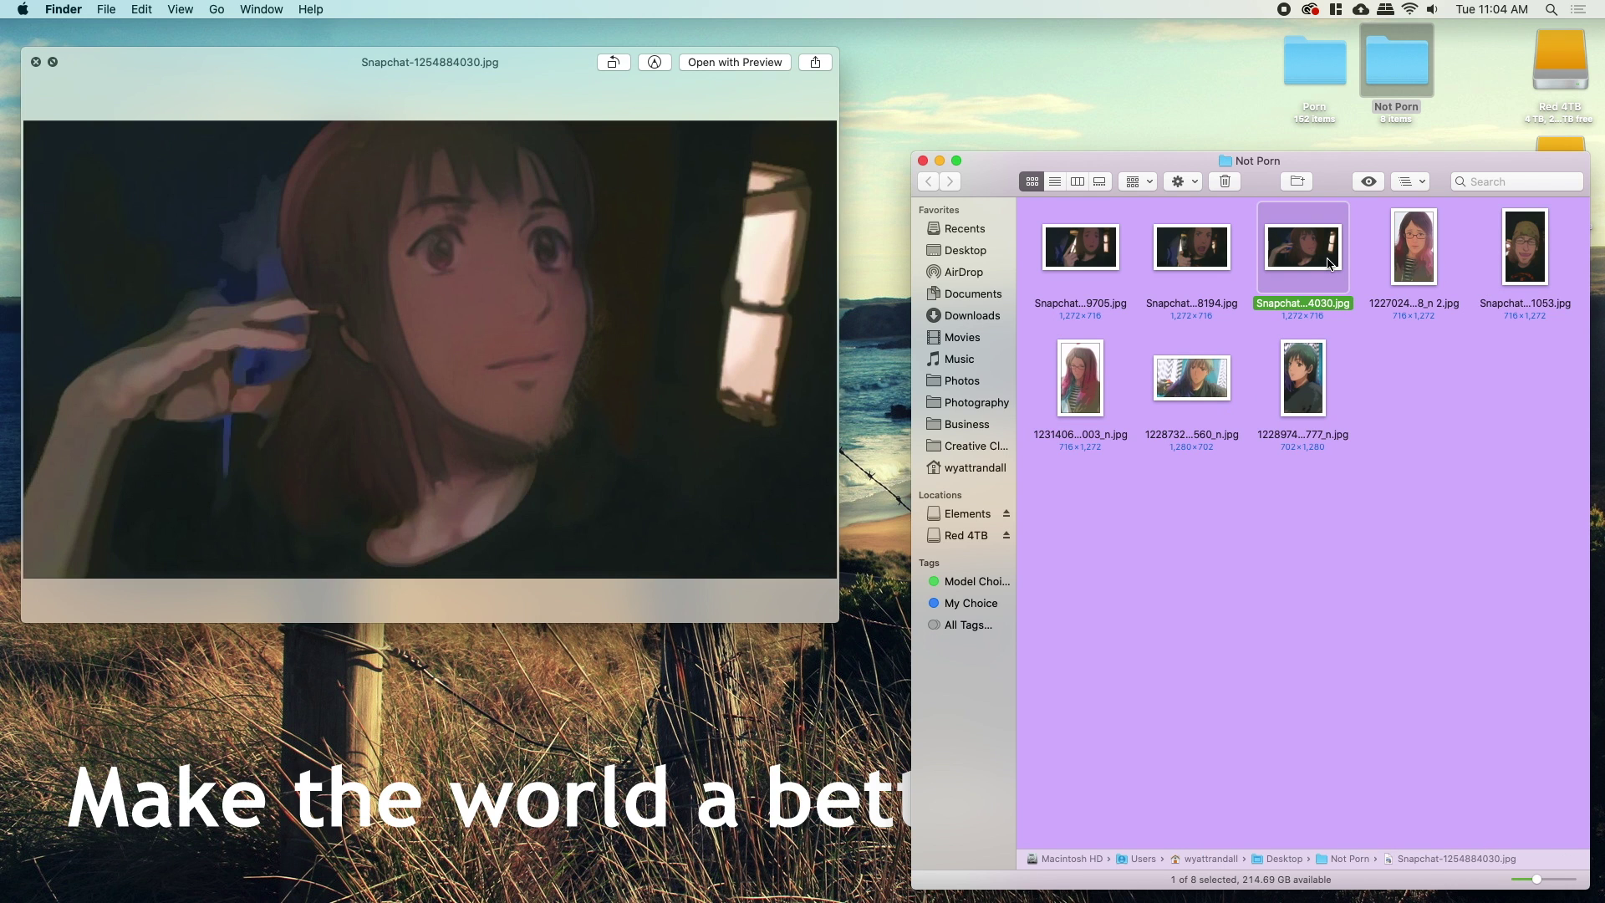
click(1190, 251)
click(1086, 257)
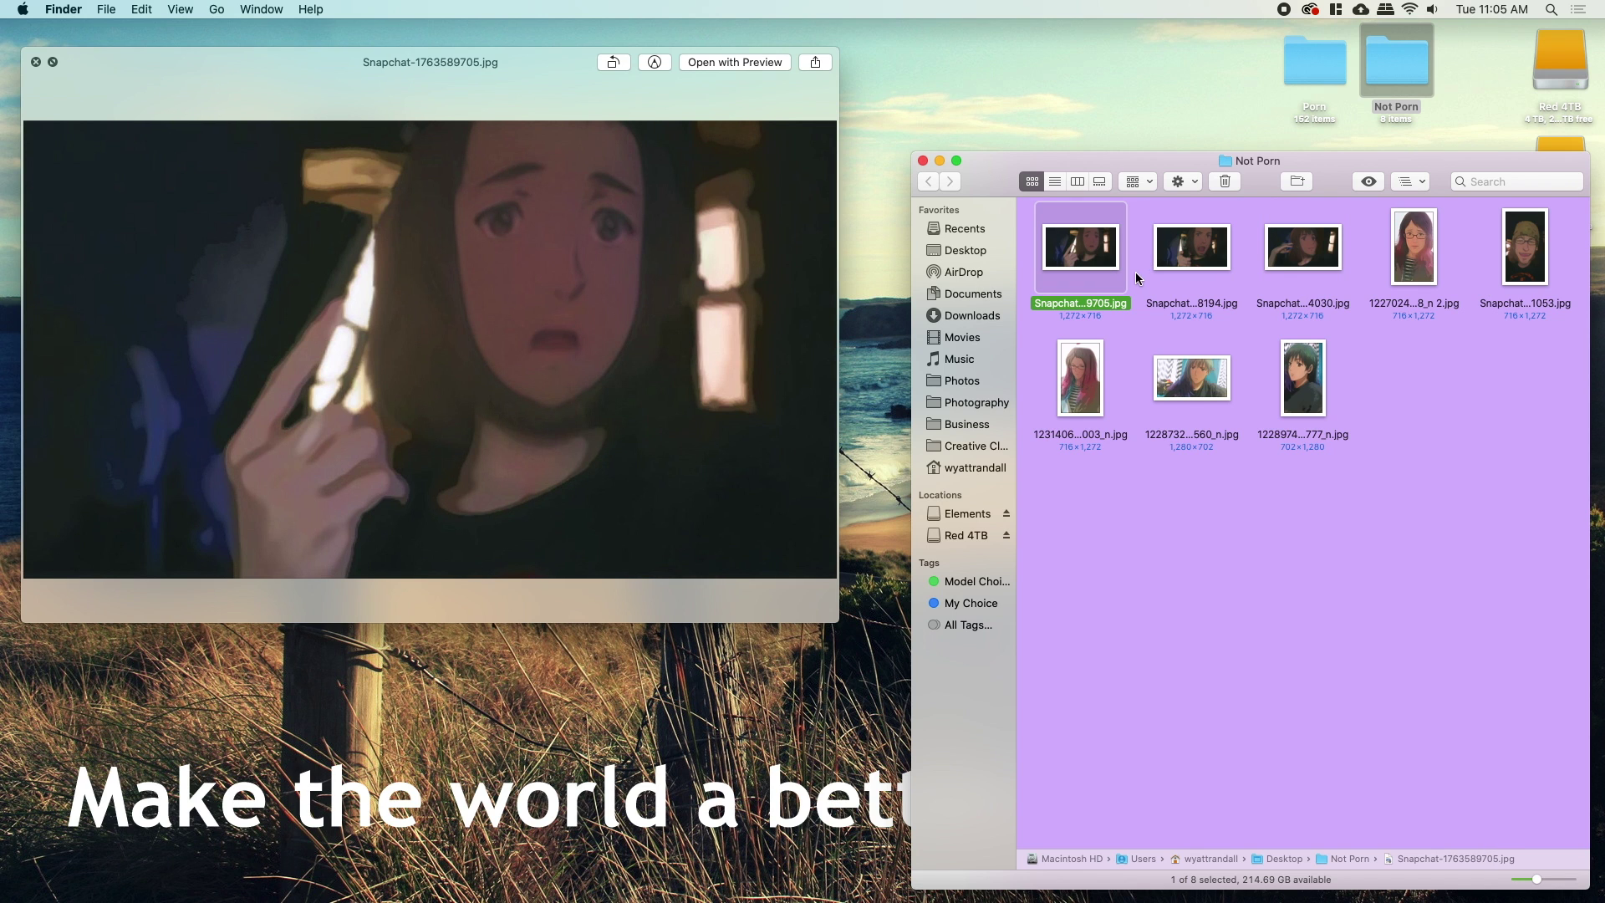
key(space)
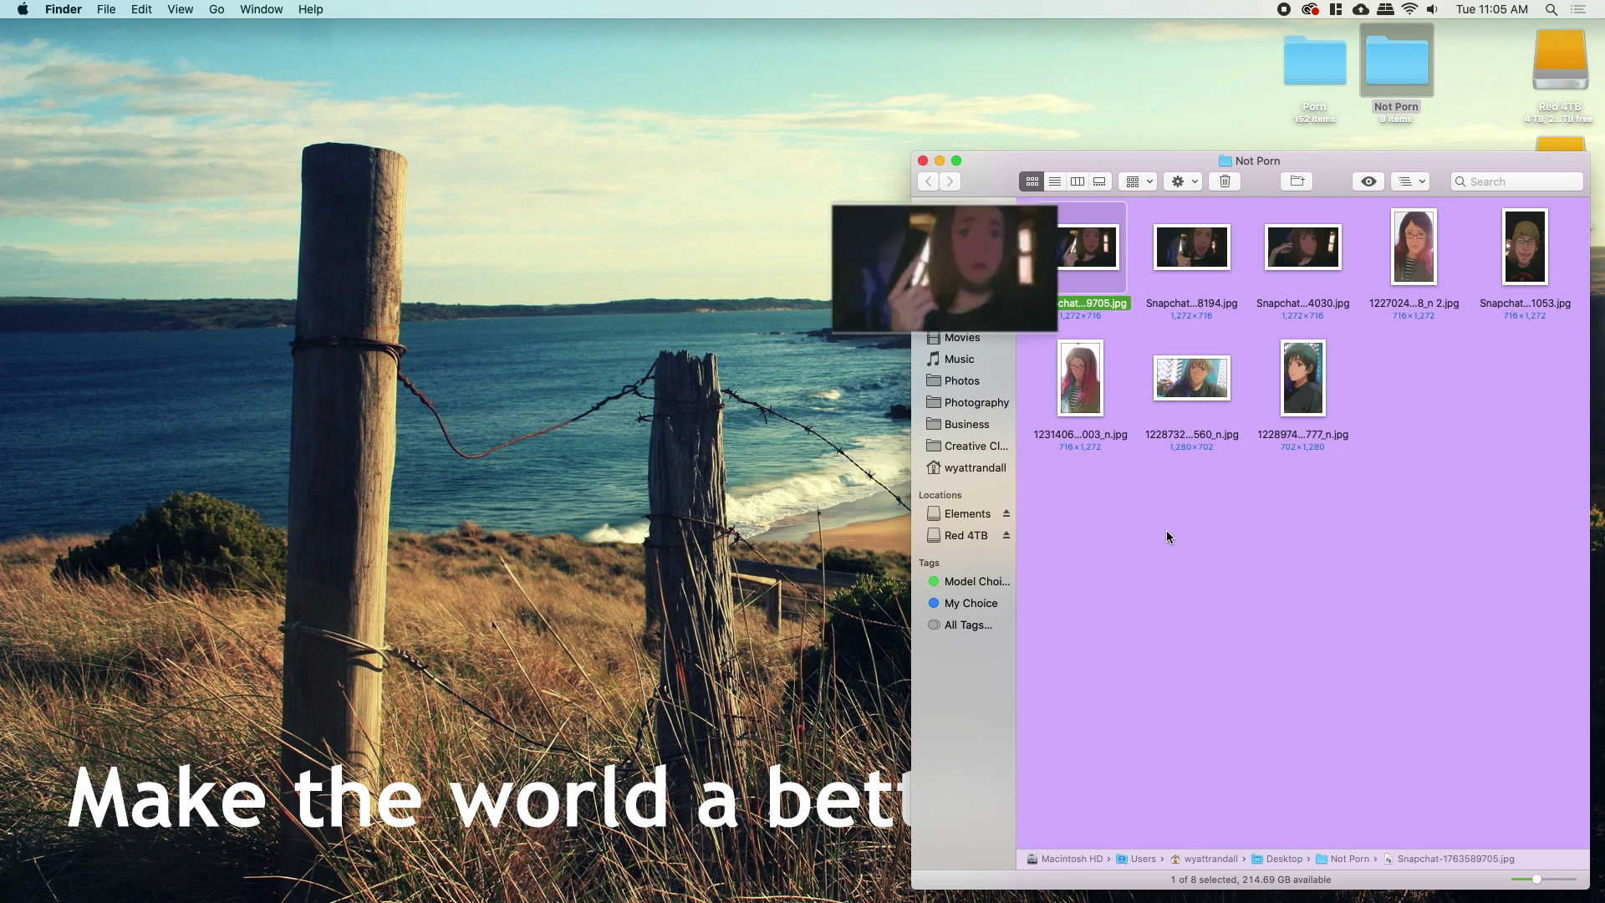
click(1169, 536)
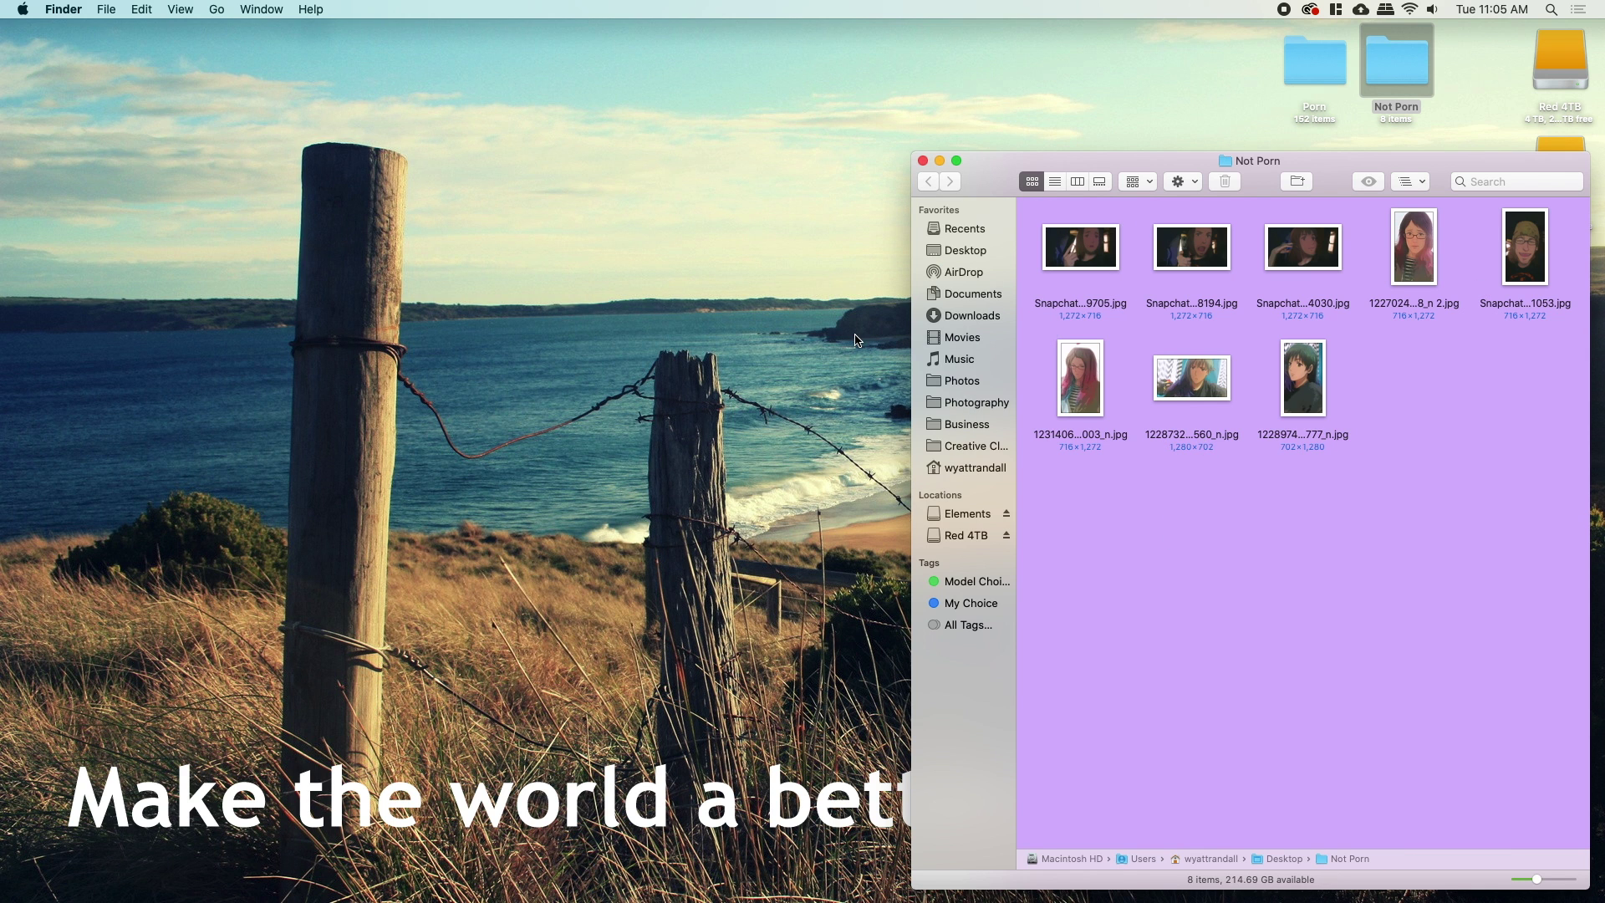
Switch to Photoshop and start a new document.
key(super+Tab)
key(super+Tab)
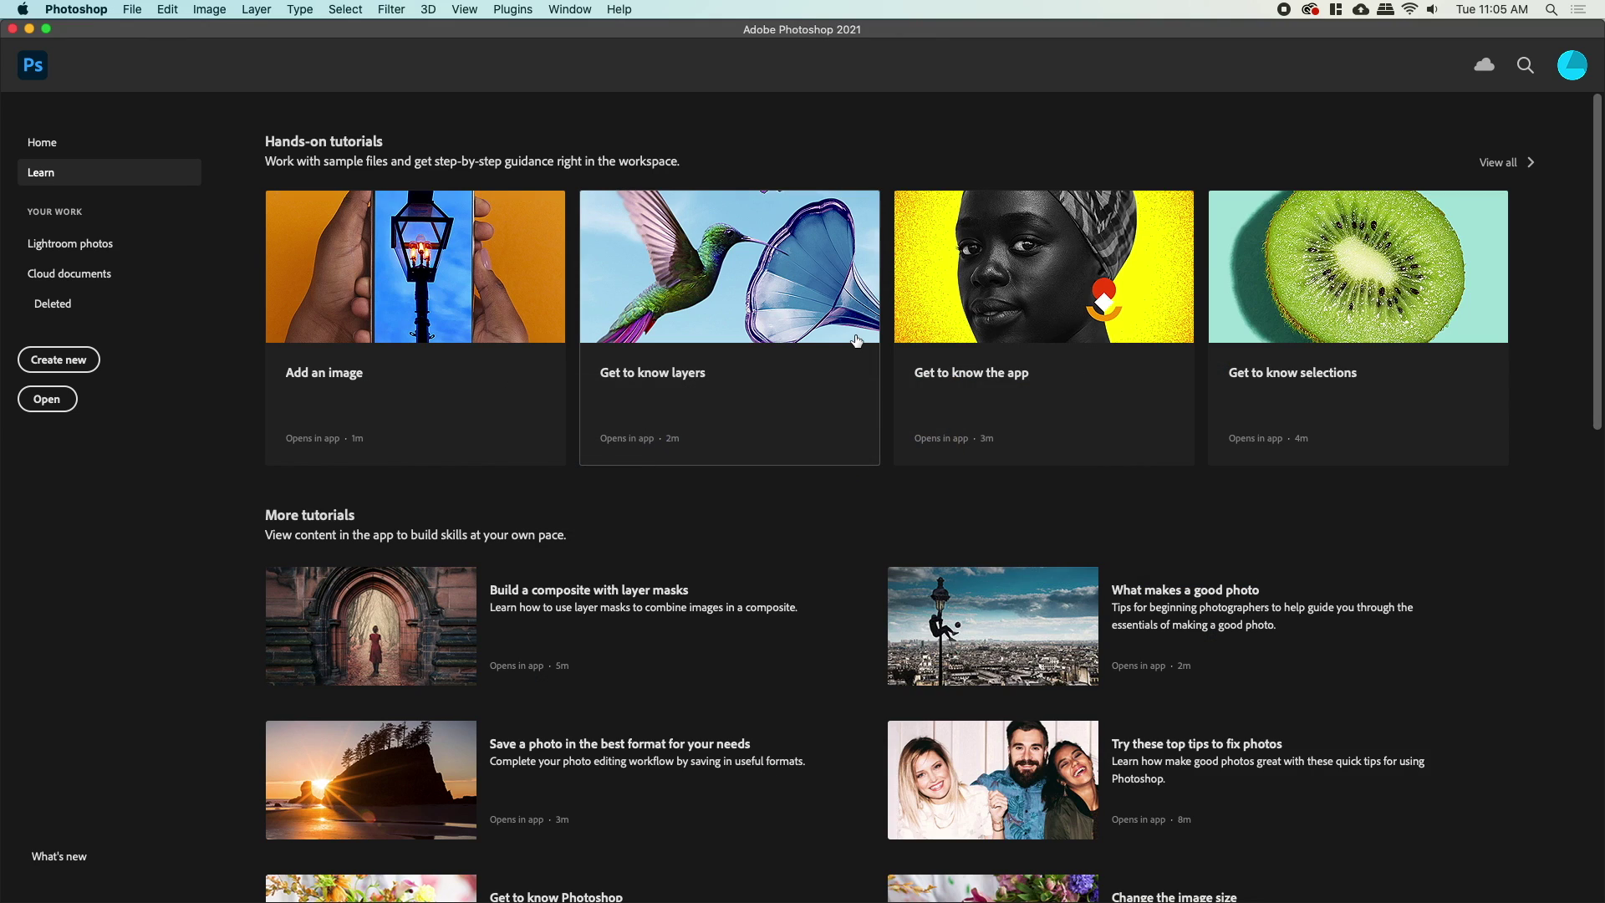
key(super+Tab)
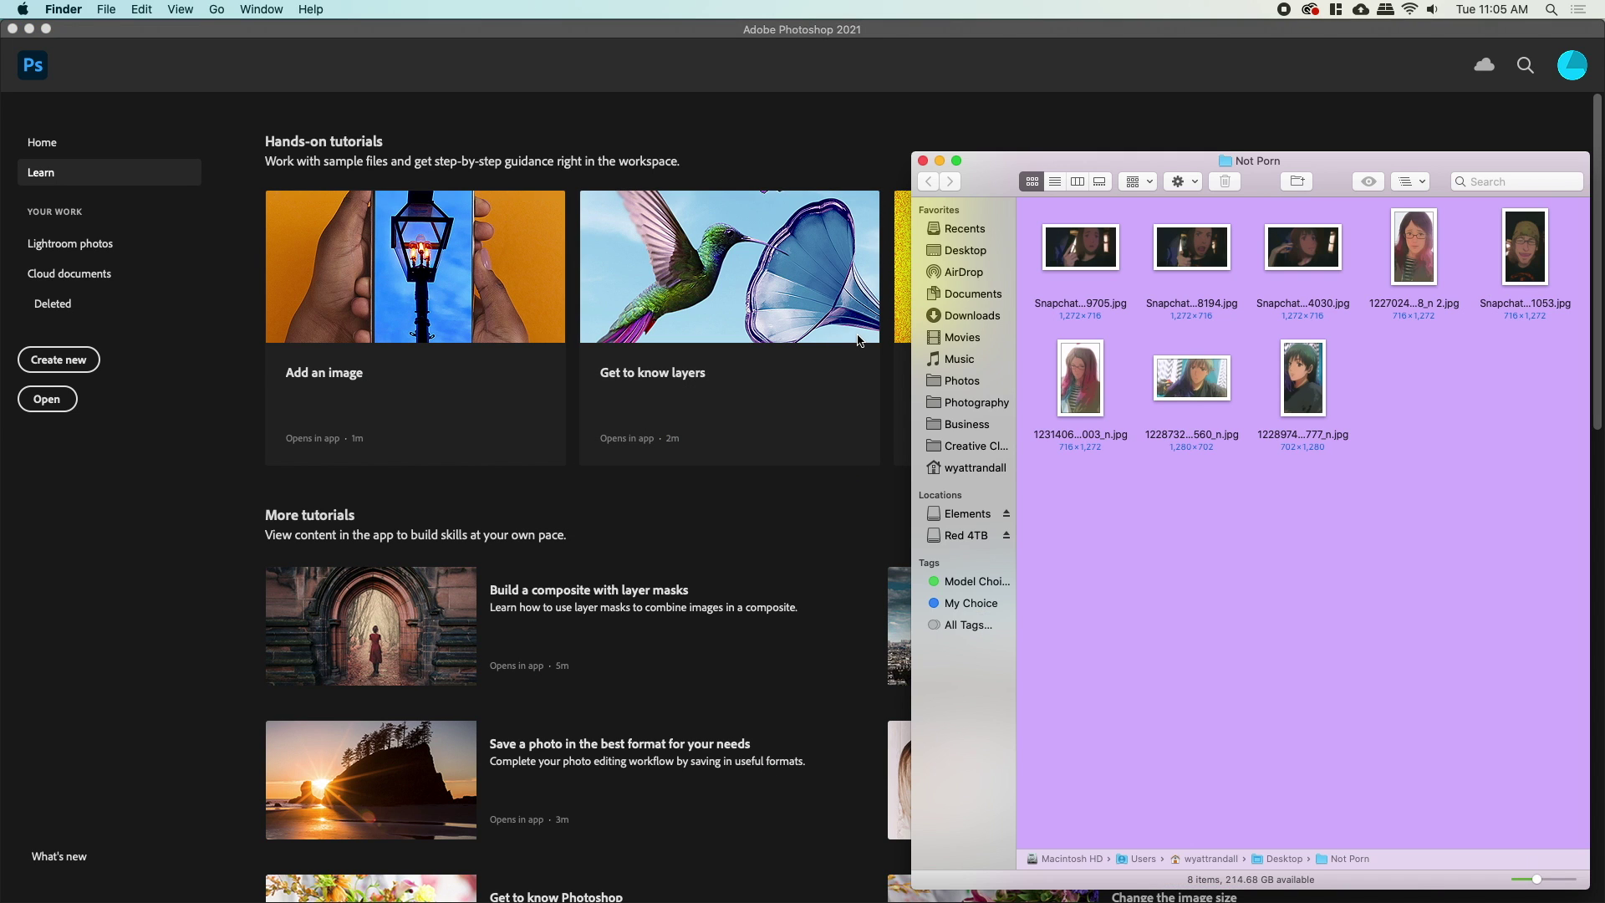
key(super+Tab)
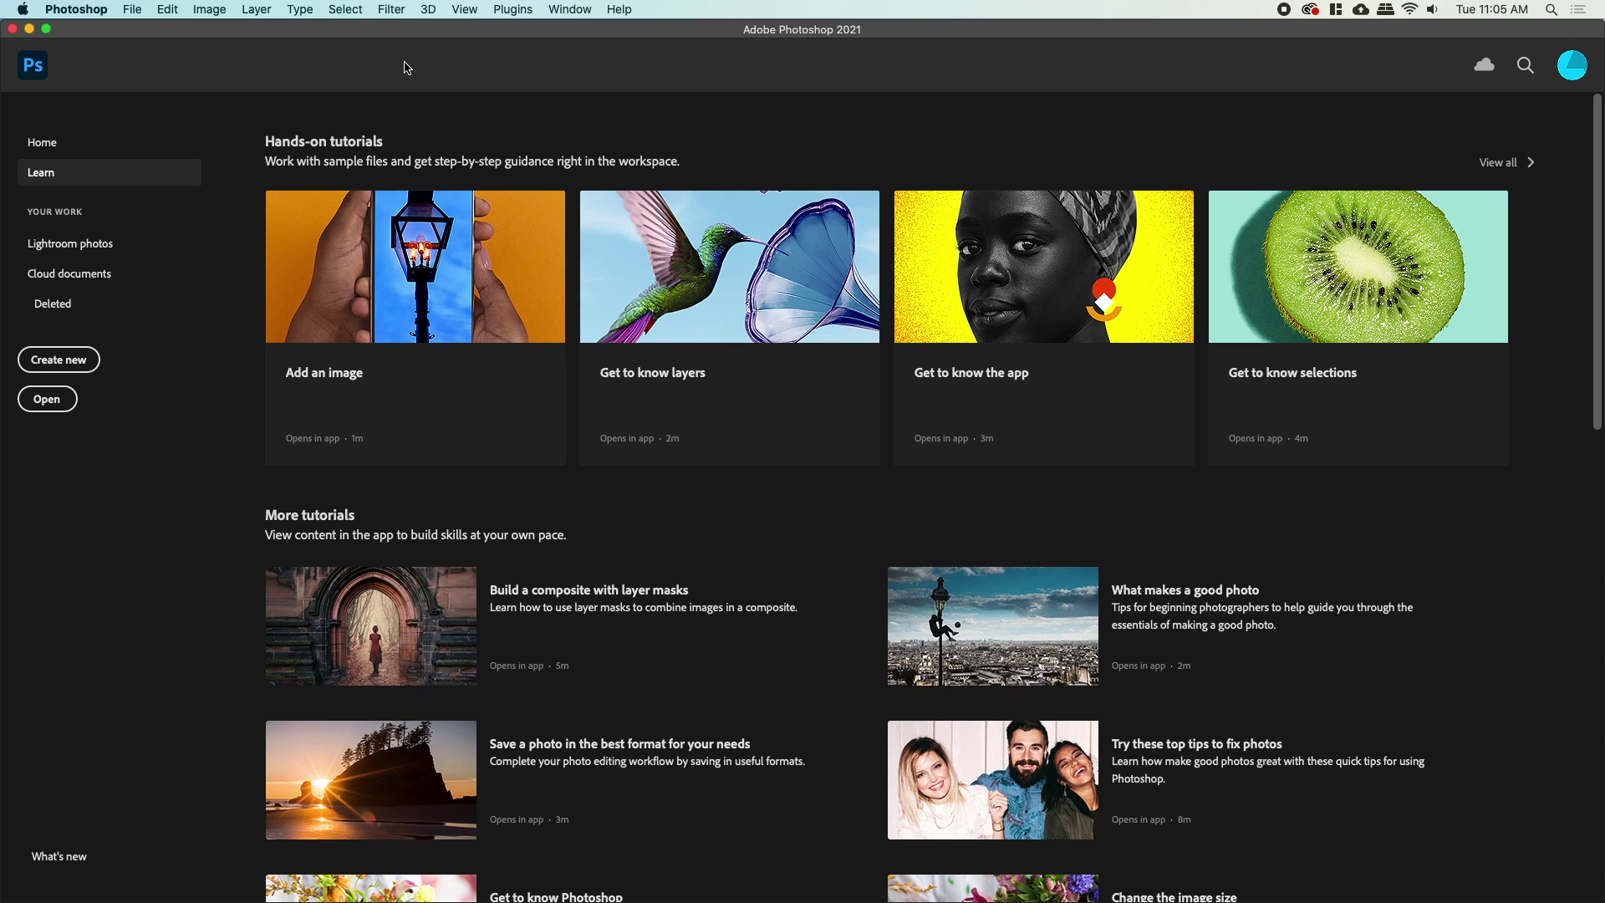
key(super+n)
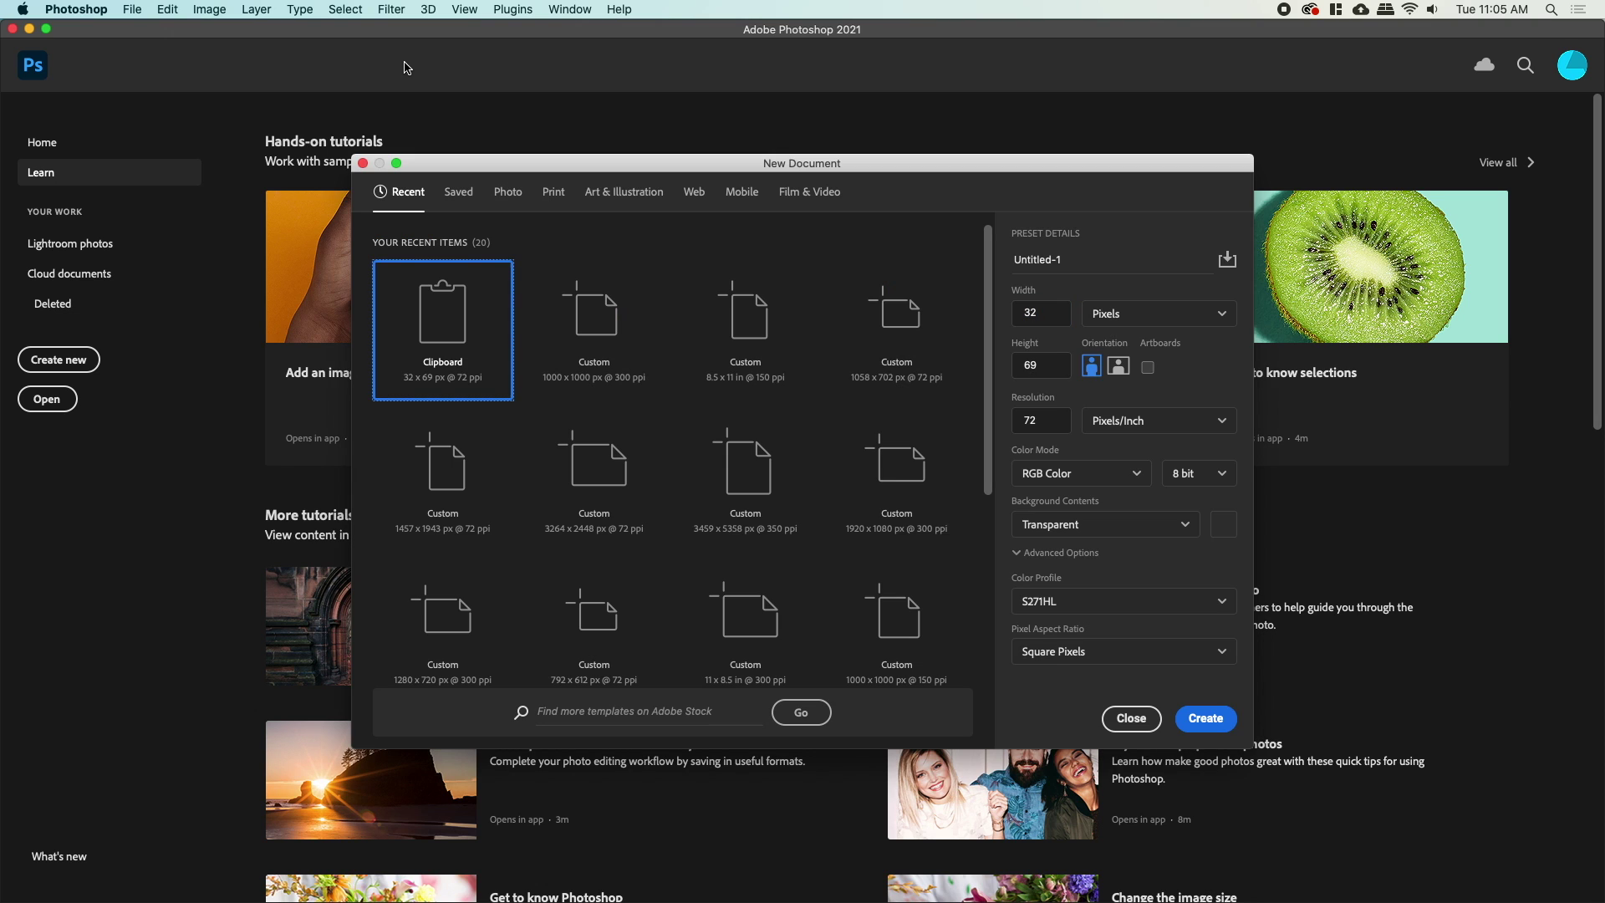
Enter a width of 8.5 and a height of 11 for the new document with pixels as the unit.
click(1060, 324)
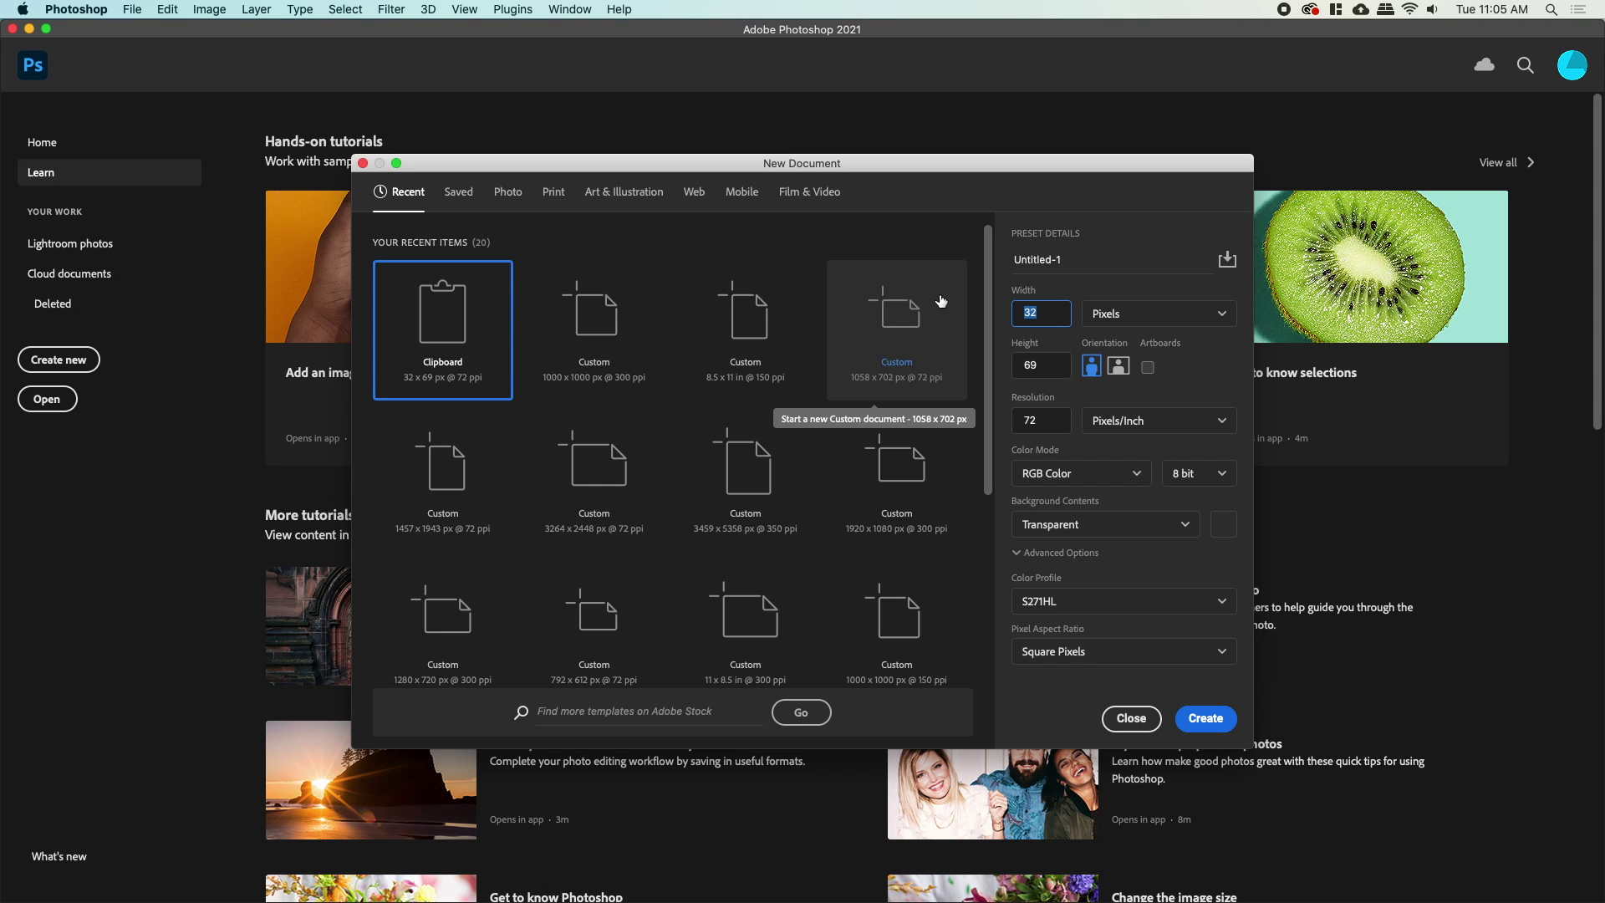
text(8.5)
key(Tab)
text(11)
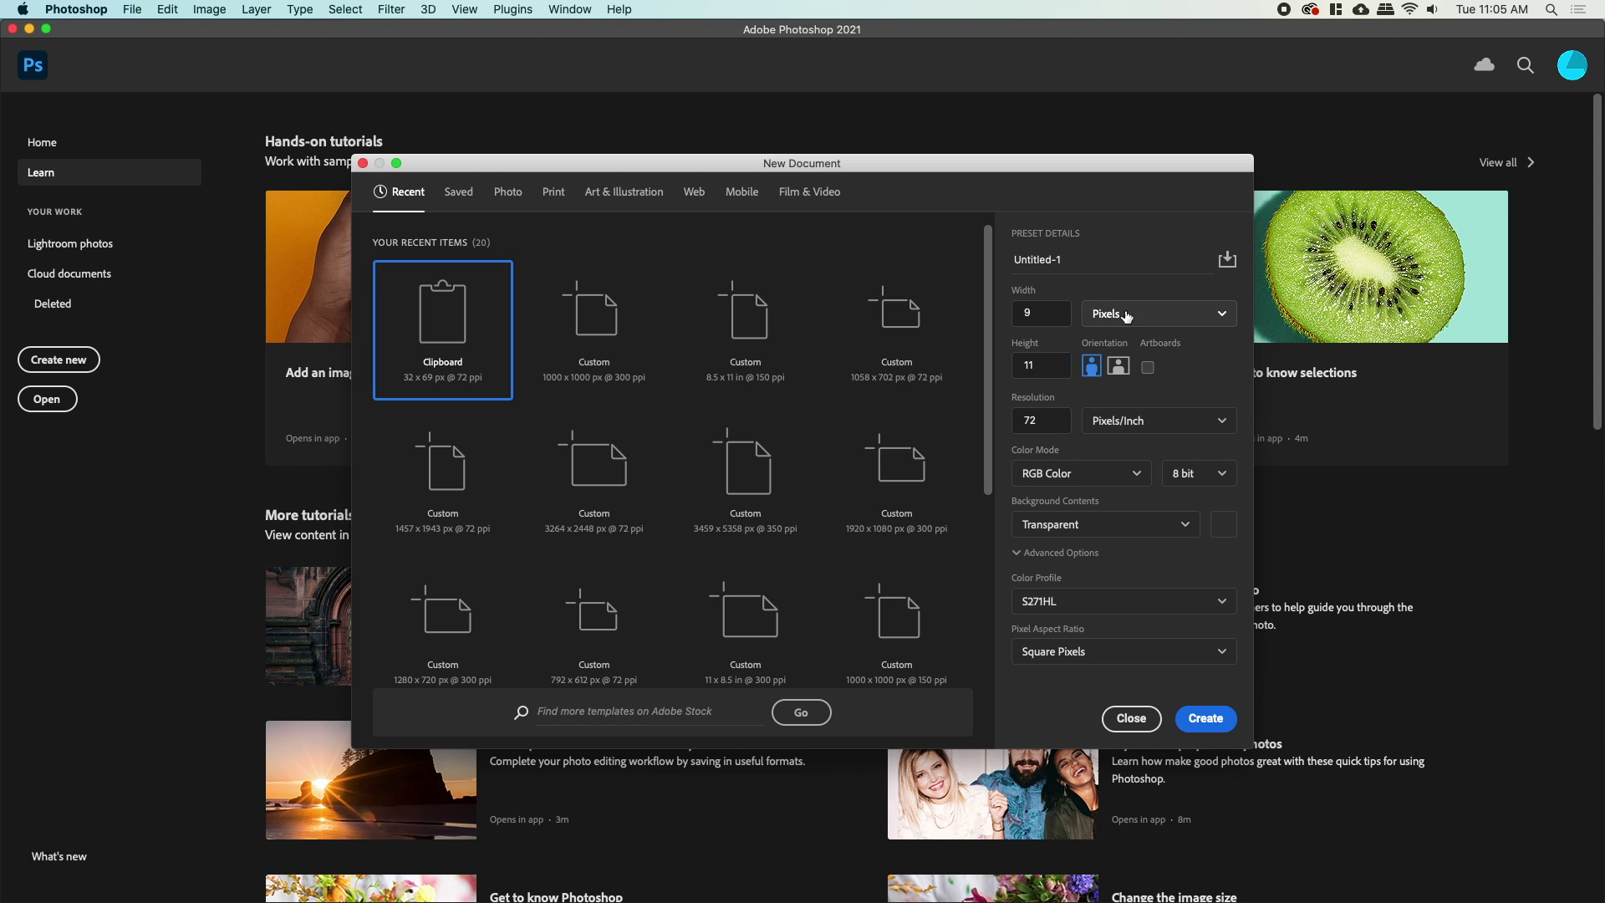
Change the new document's unit to inches and set its size to 8.5 wide by 11 high.
click(1126, 315)
click(1112, 369)
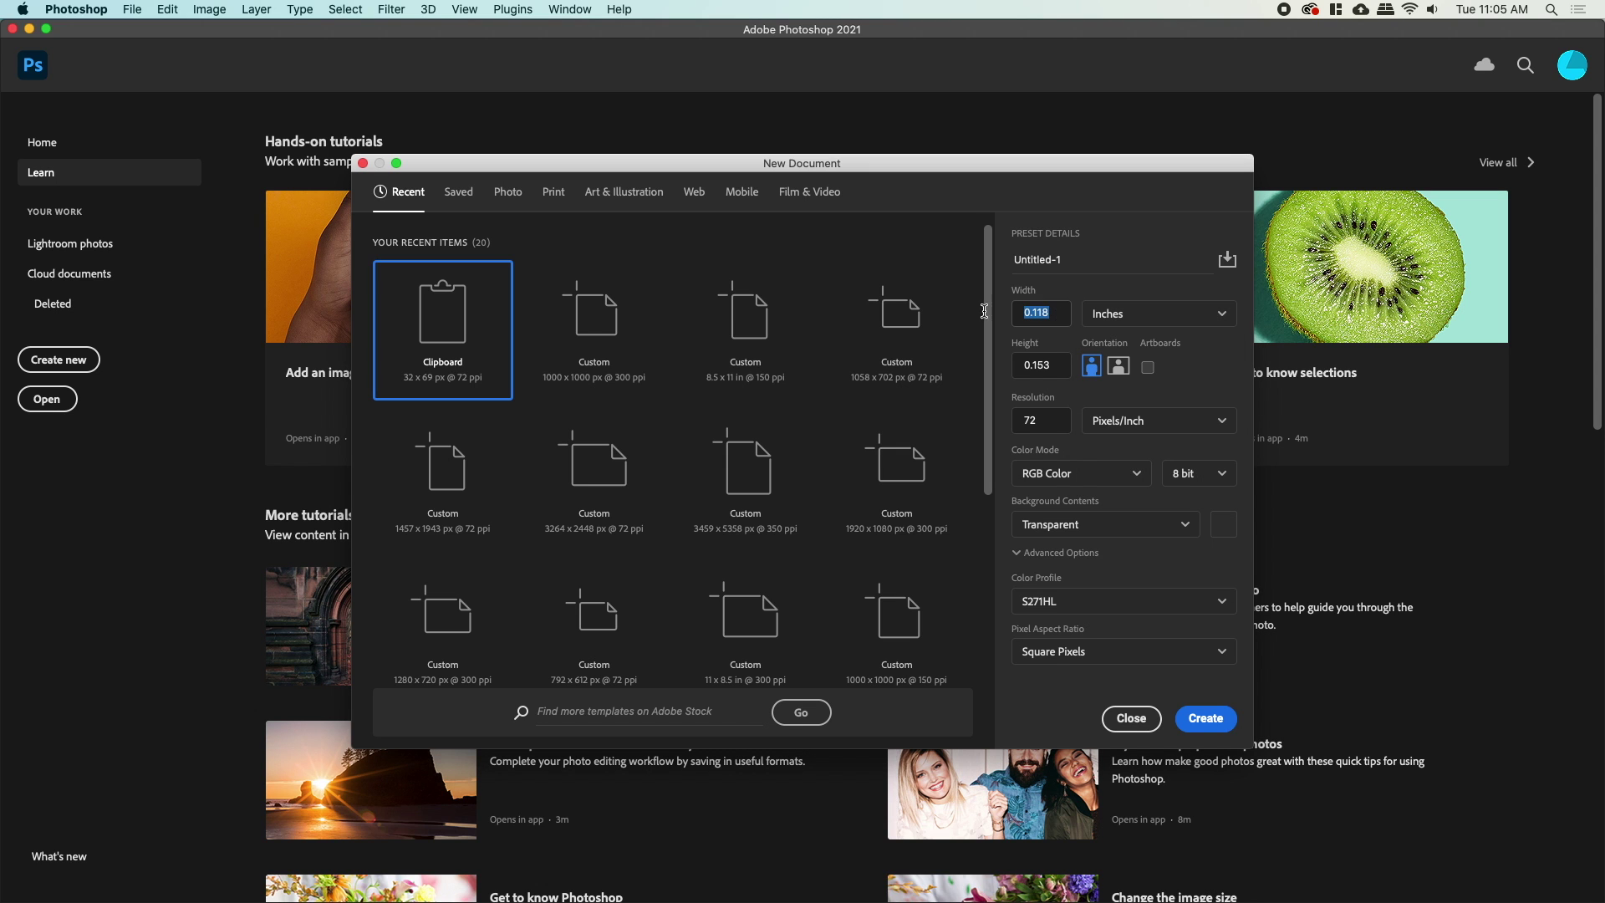
text(8.5)
key(Tab)
text(11)
Set the resolution to 300 pixels/inch and create the document.
double_click(1036, 423)
text(300)
double_click(1058, 424)
click(1057, 426)
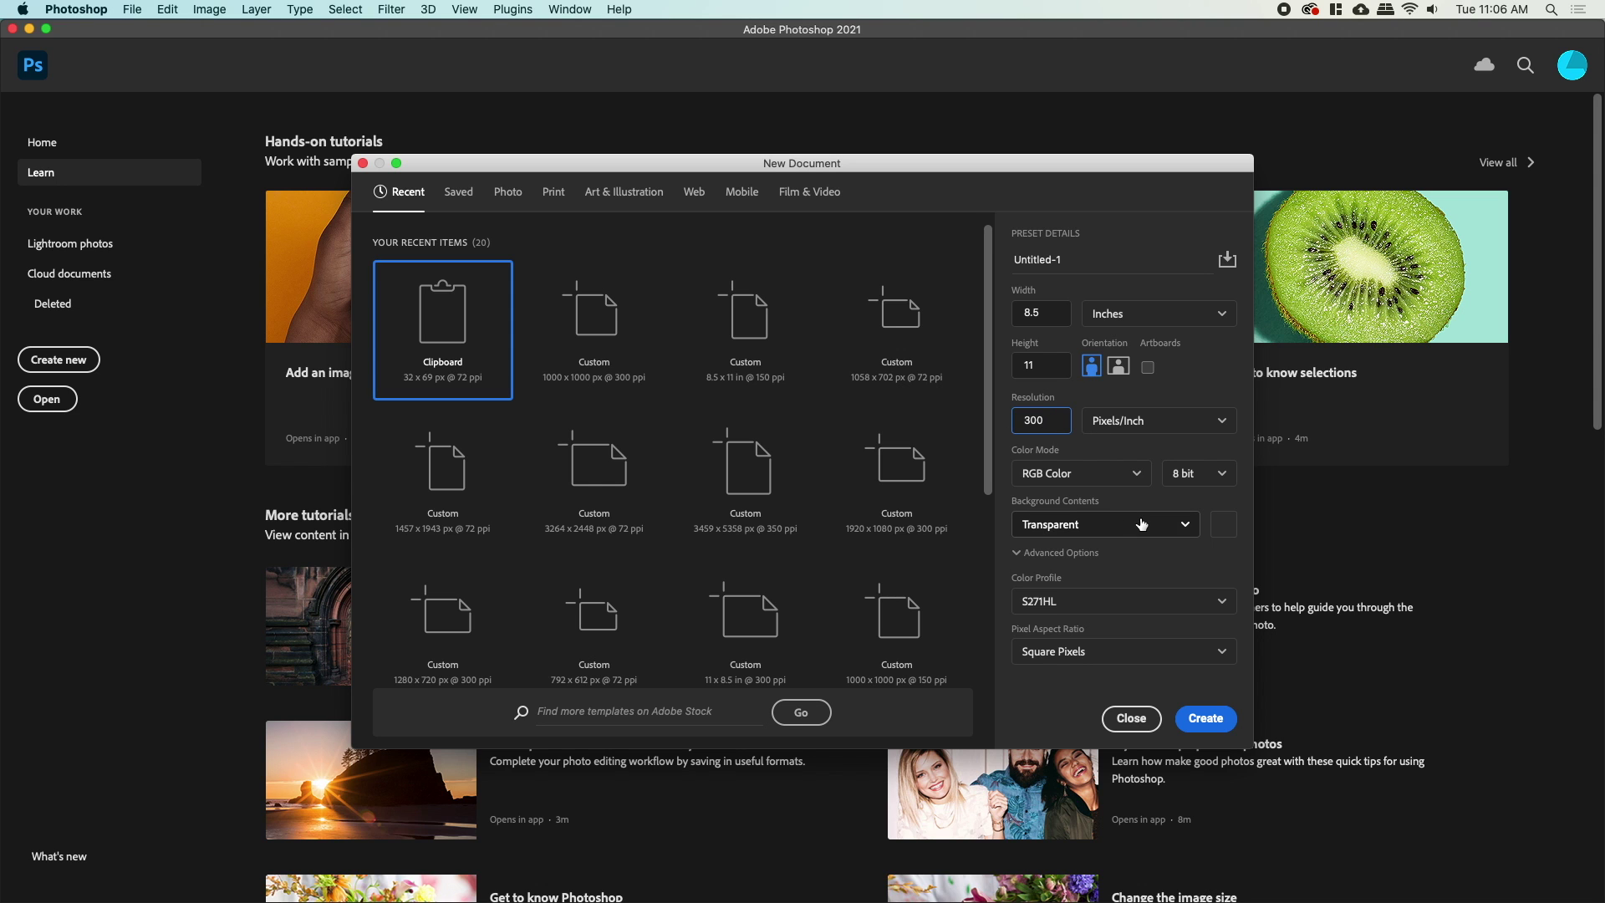
click(1209, 723)
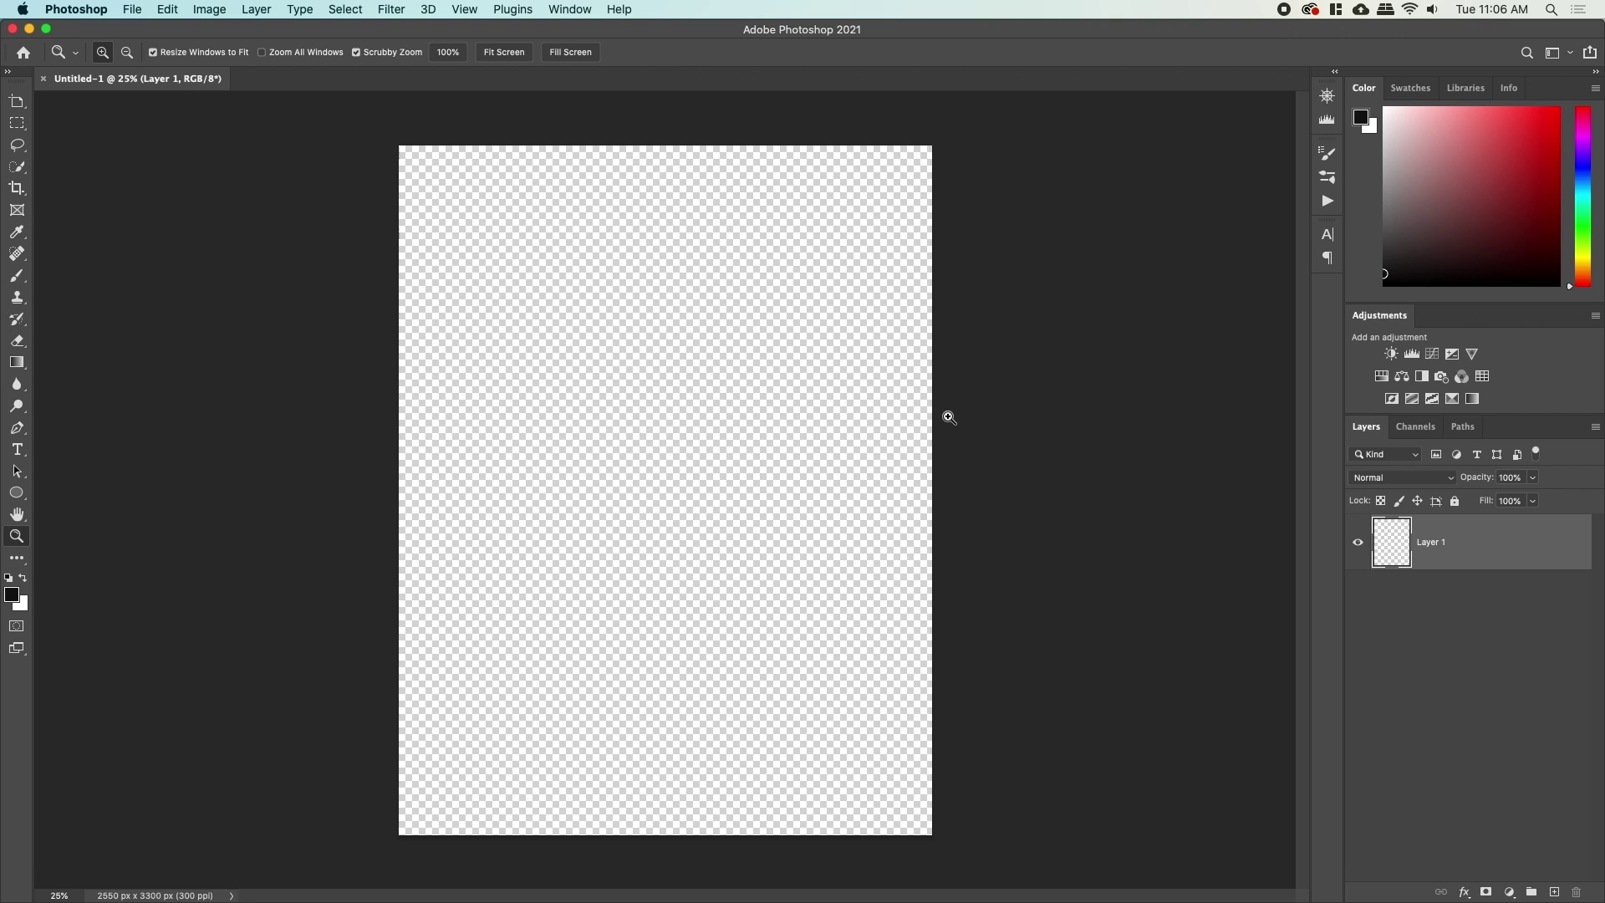
Add a Solid Color fill layer in a very light, near-white grey as the page background.
click(1508, 892)
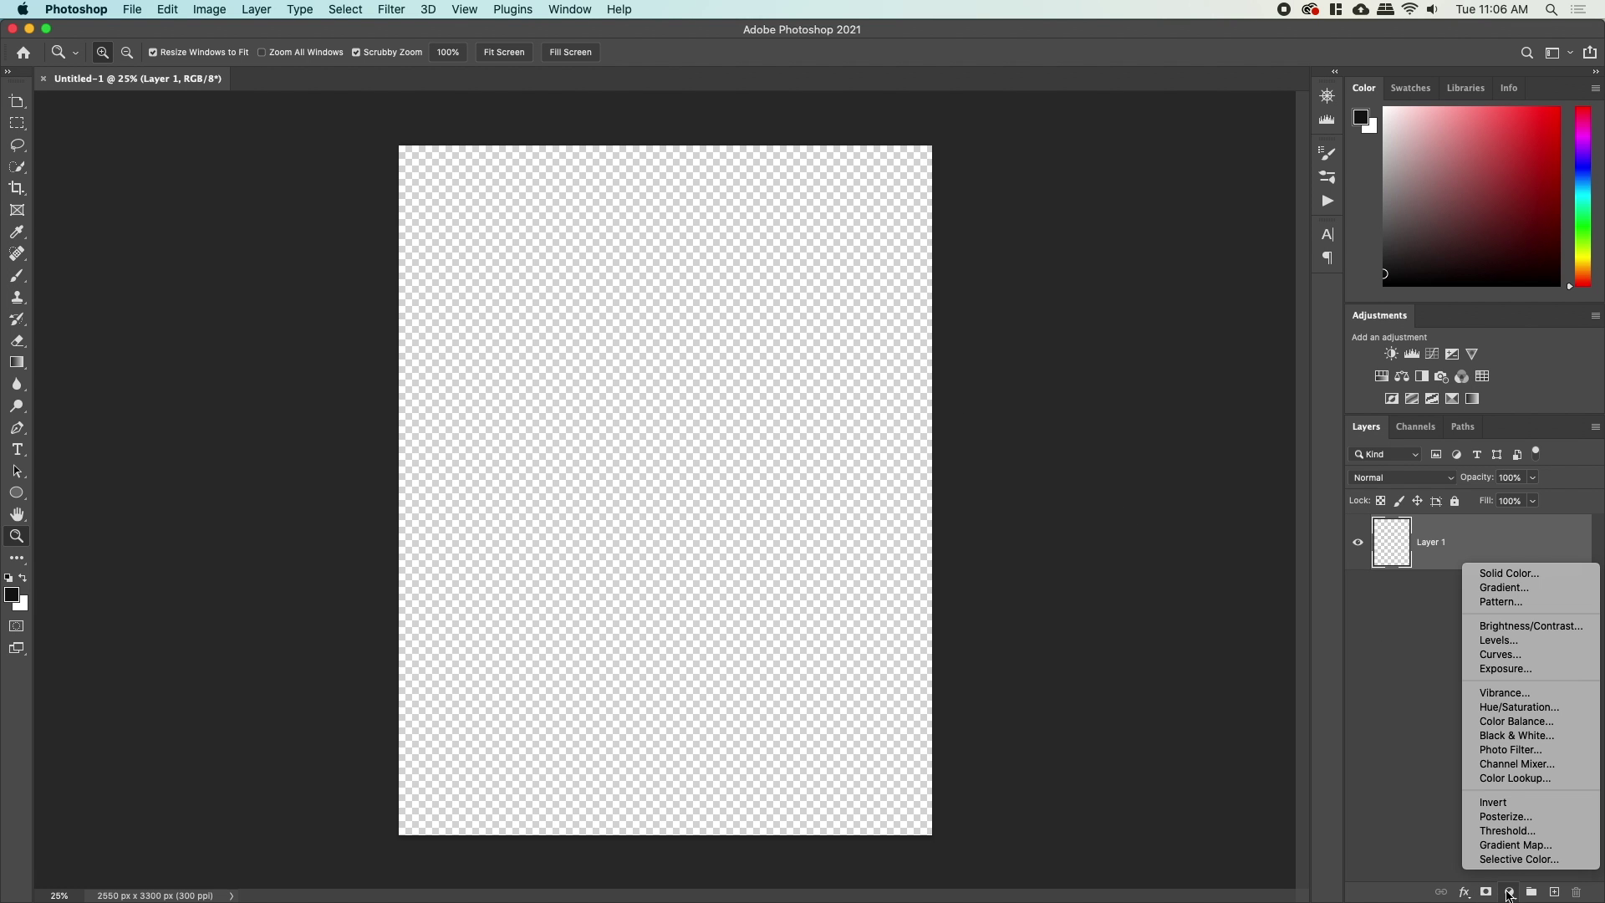
click(1515, 573)
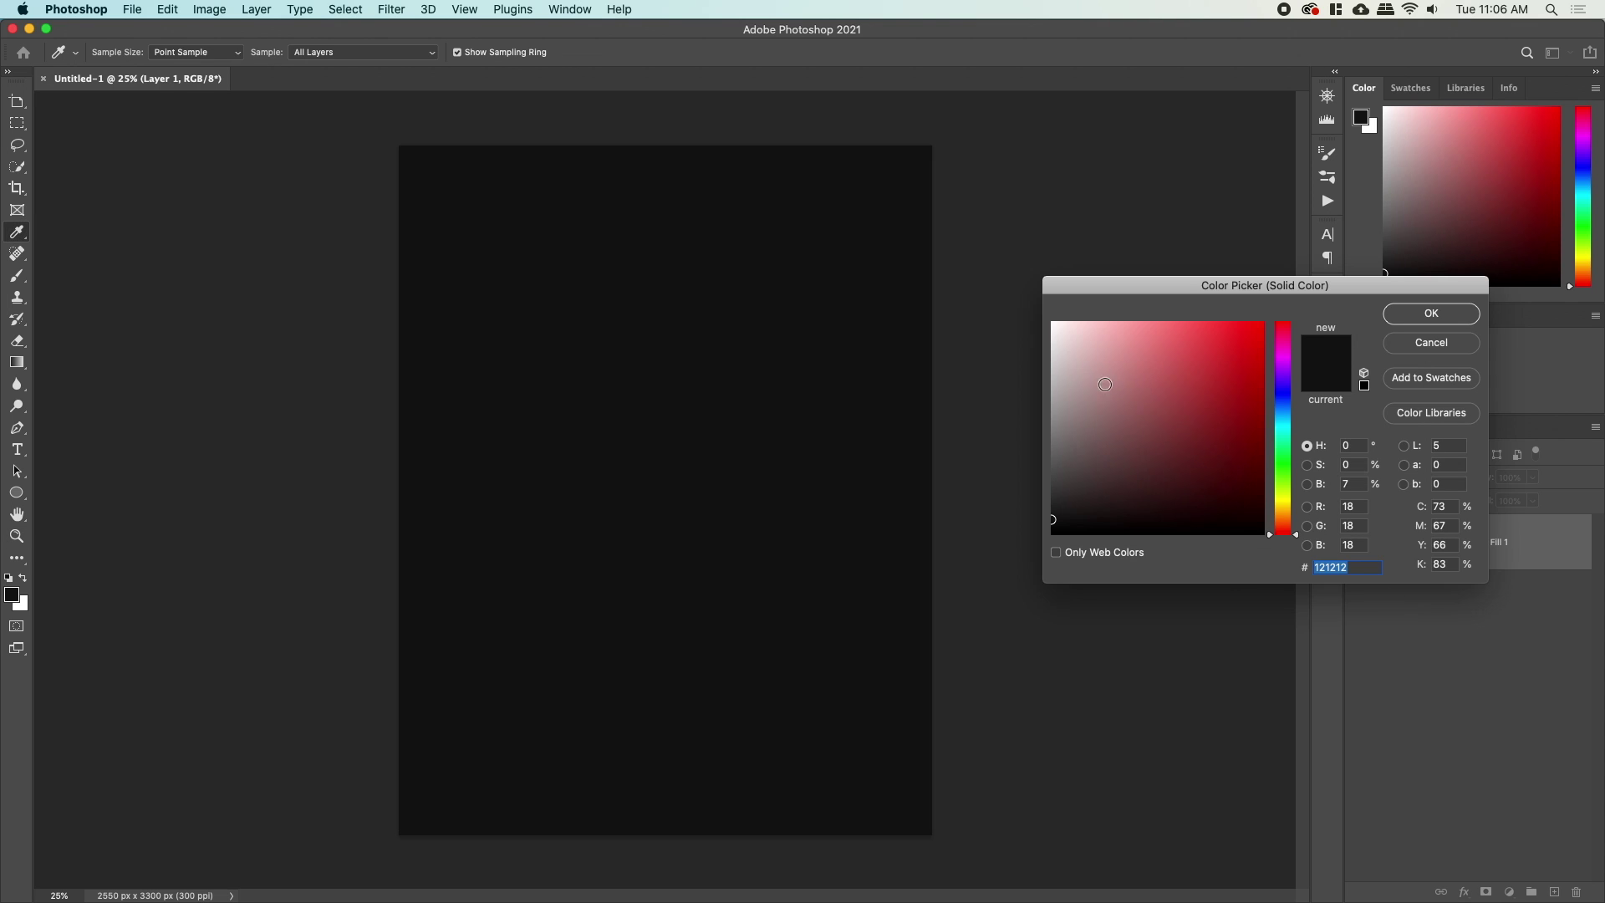
drag(1068, 374, 1034, 334)
click(1408, 314)
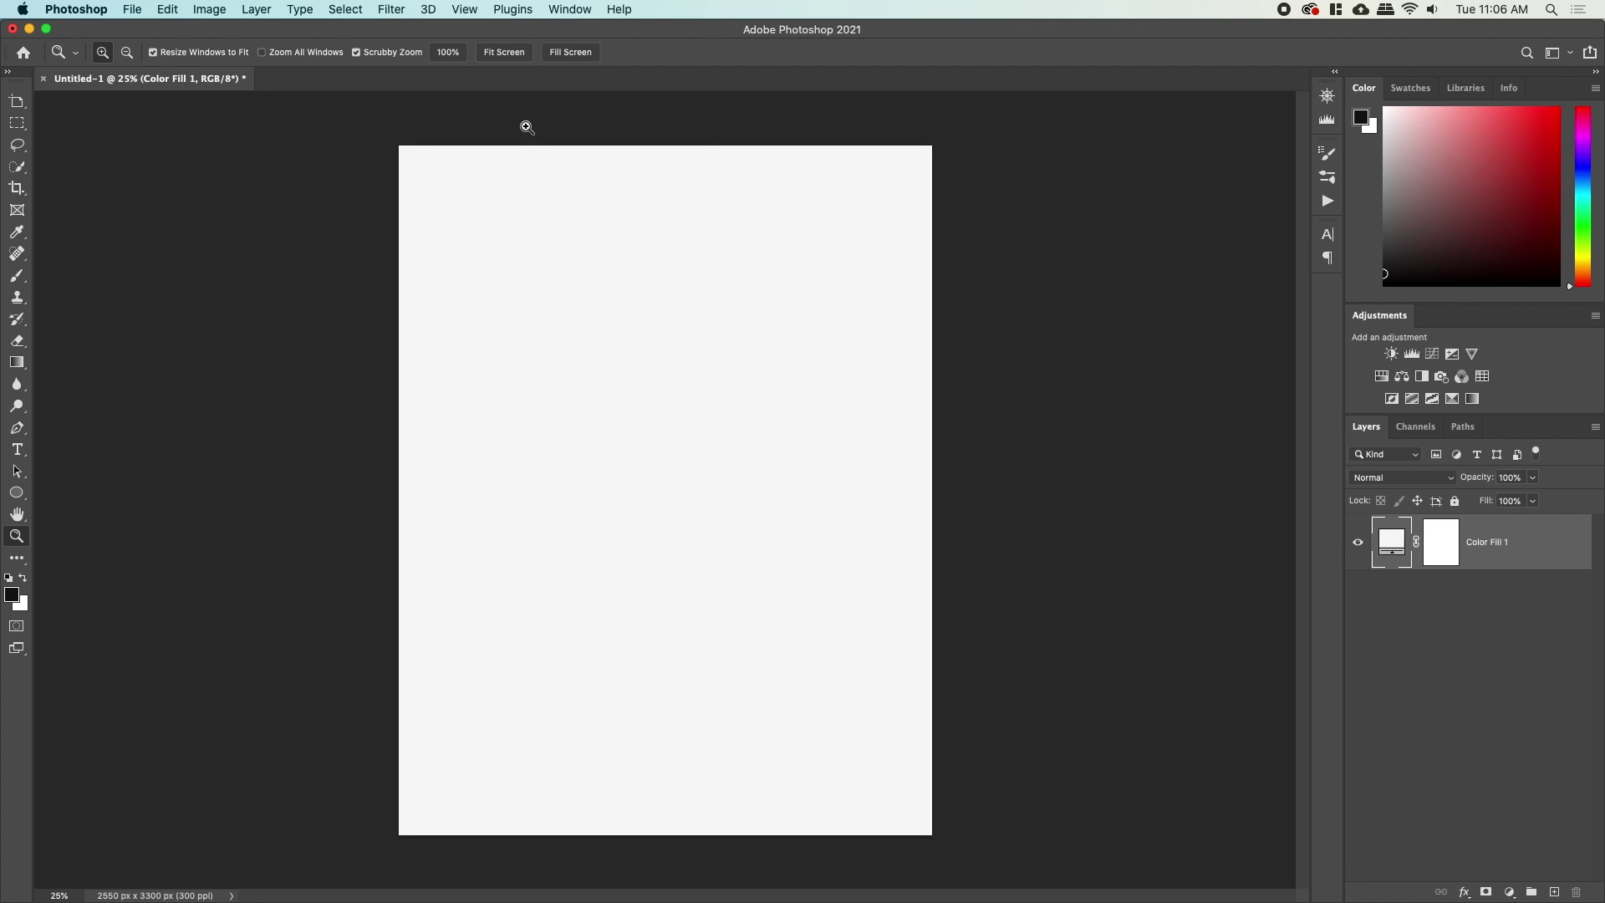
Start a new guide layout and set its top, left, bottom and right margins to 0.5 in.
click(462, 9)
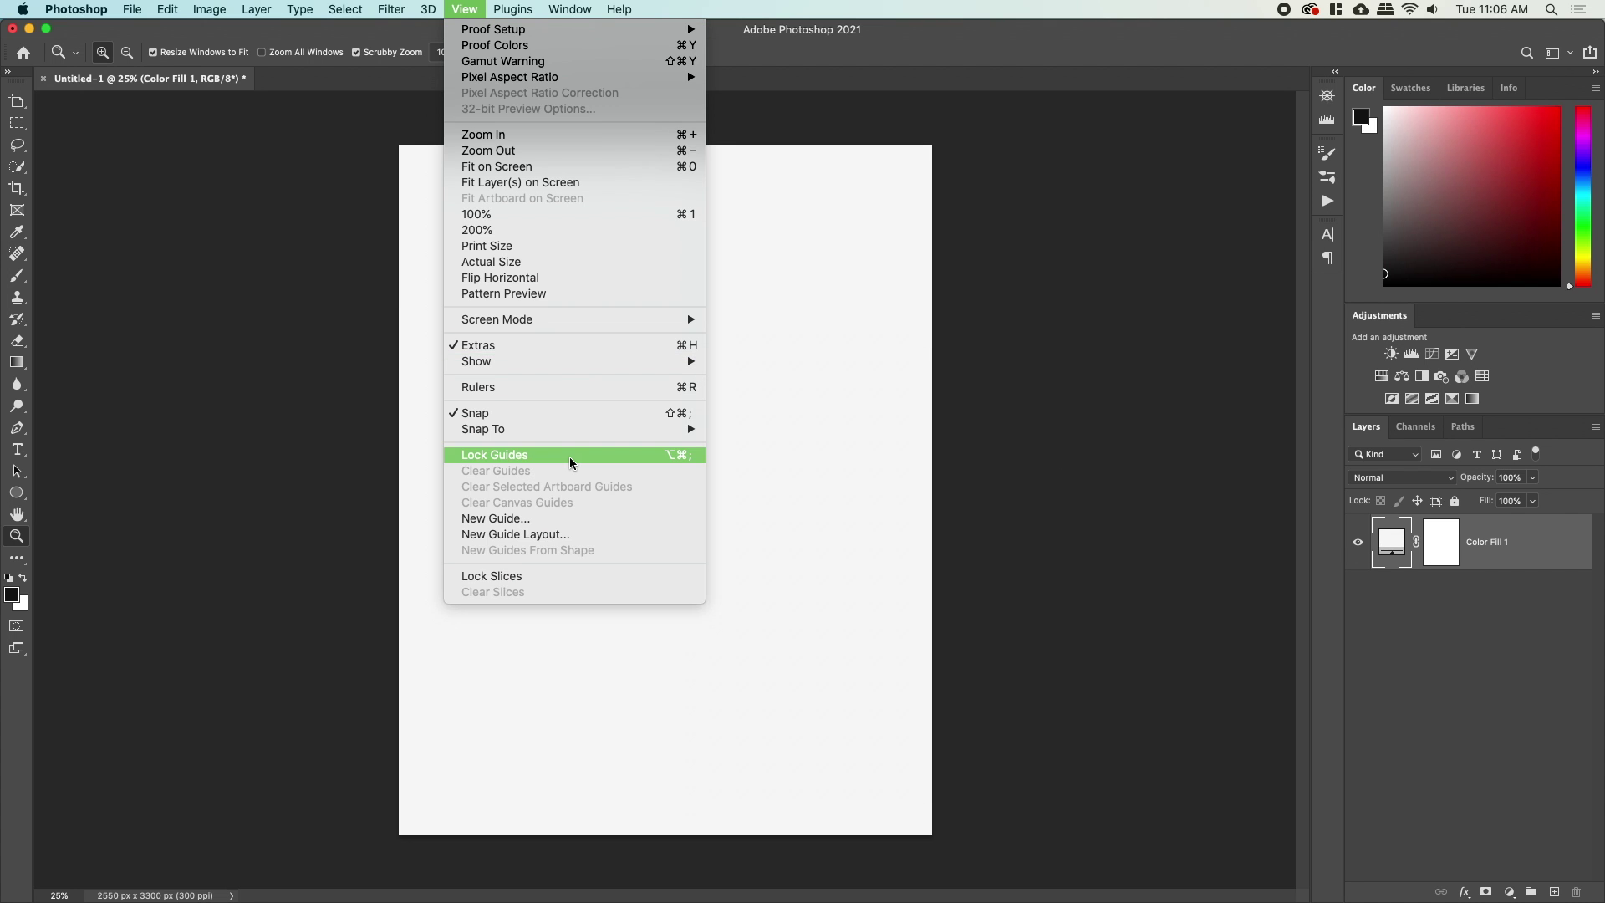
click(518, 534)
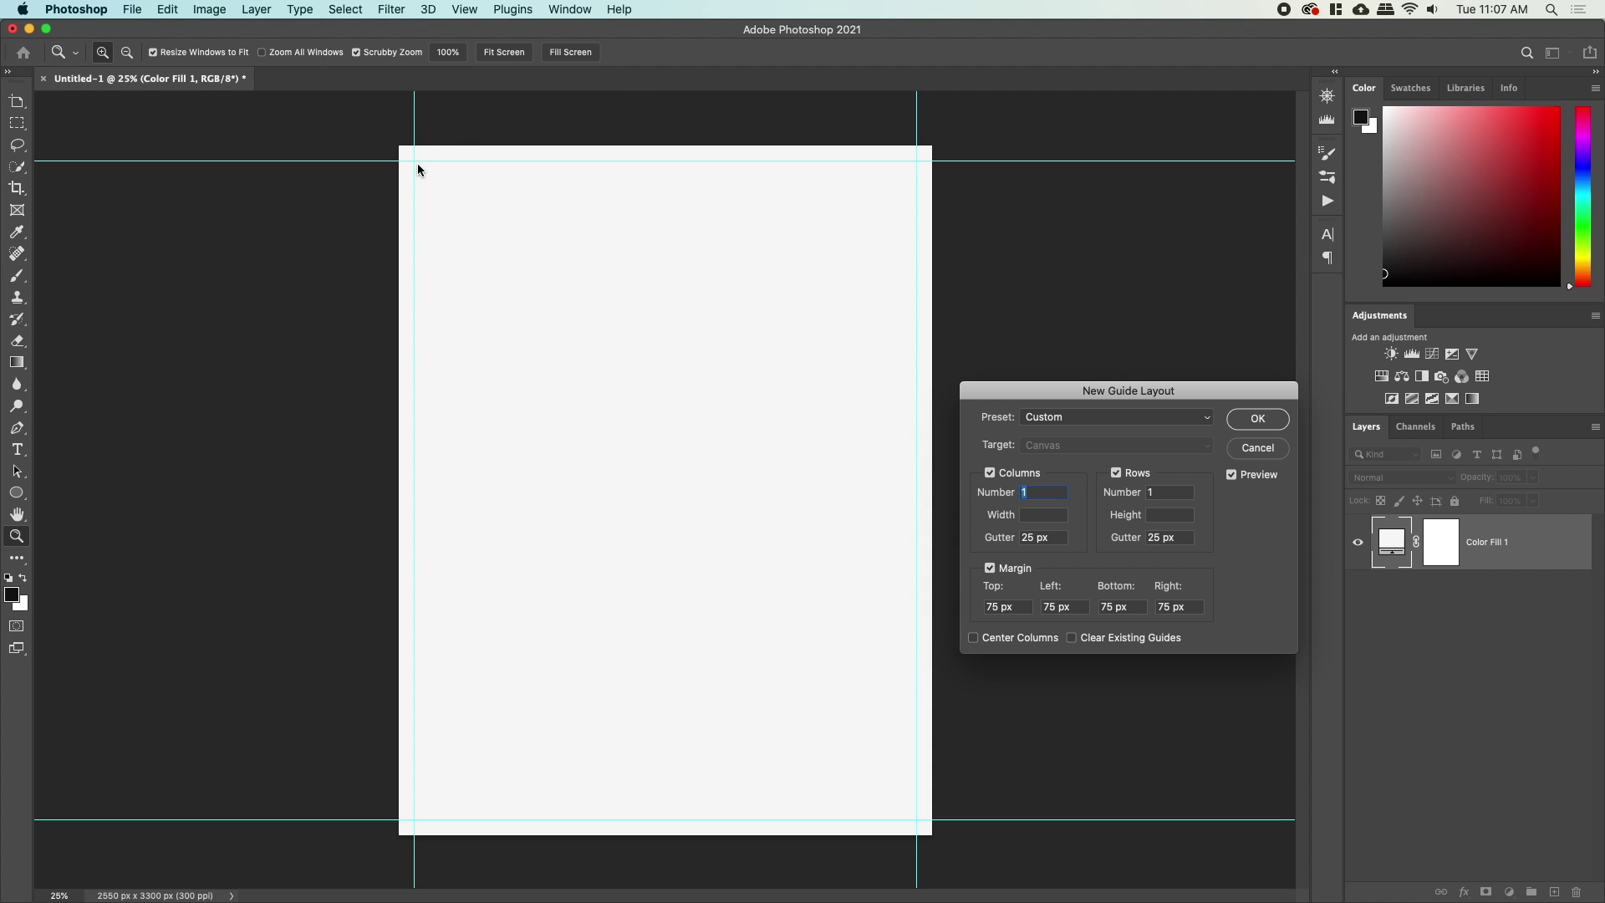
drag(1024, 607, 938, 607)
text(0.5in)
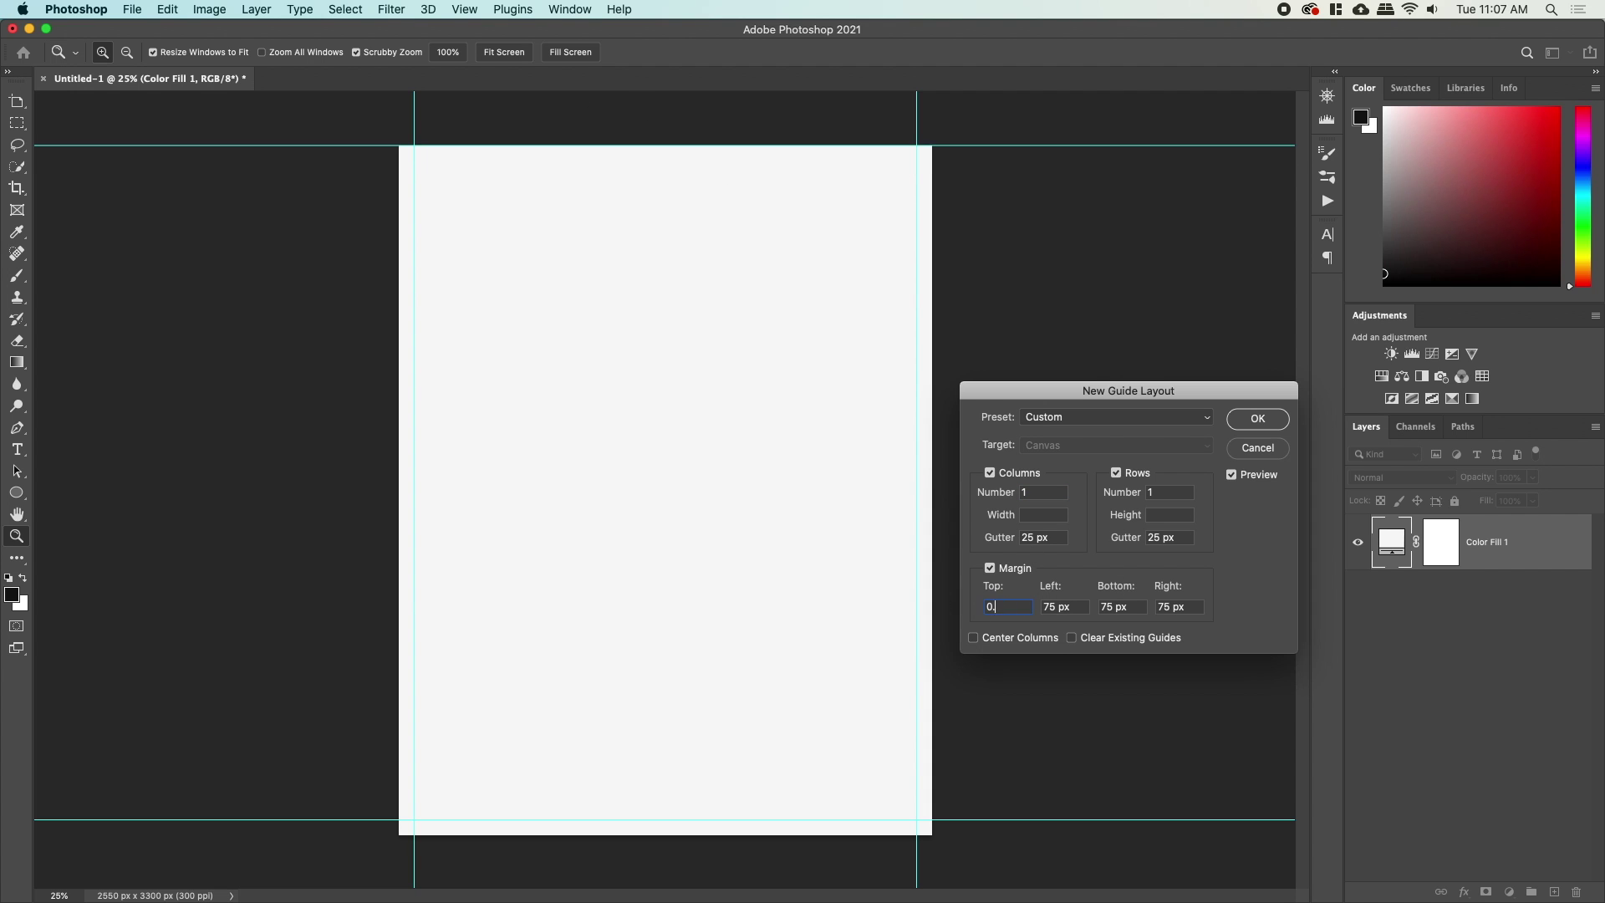
key(super+a)
key(super+c)
key(Tab)
key(super+v)
key(Tab)
key(super+v)
key(Tab)
key(super+v)
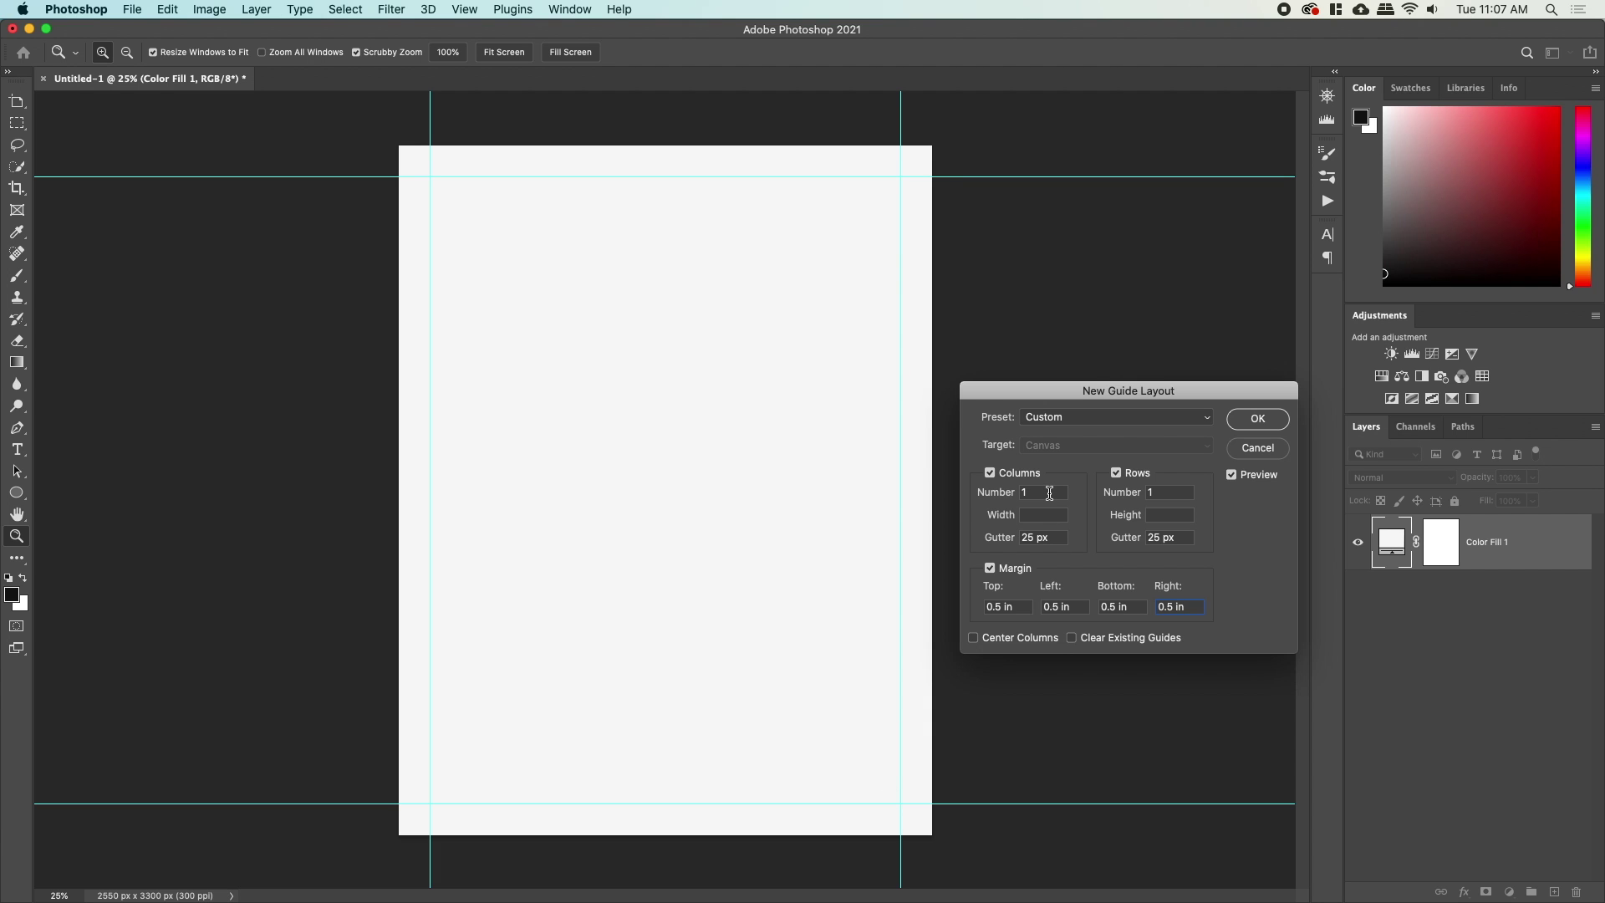
Try a guide layout with 2 rows and a 40 px row gutter, previewing the guides on the canvas.
double_click(1170, 493)
text(2)
click(1174, 538)
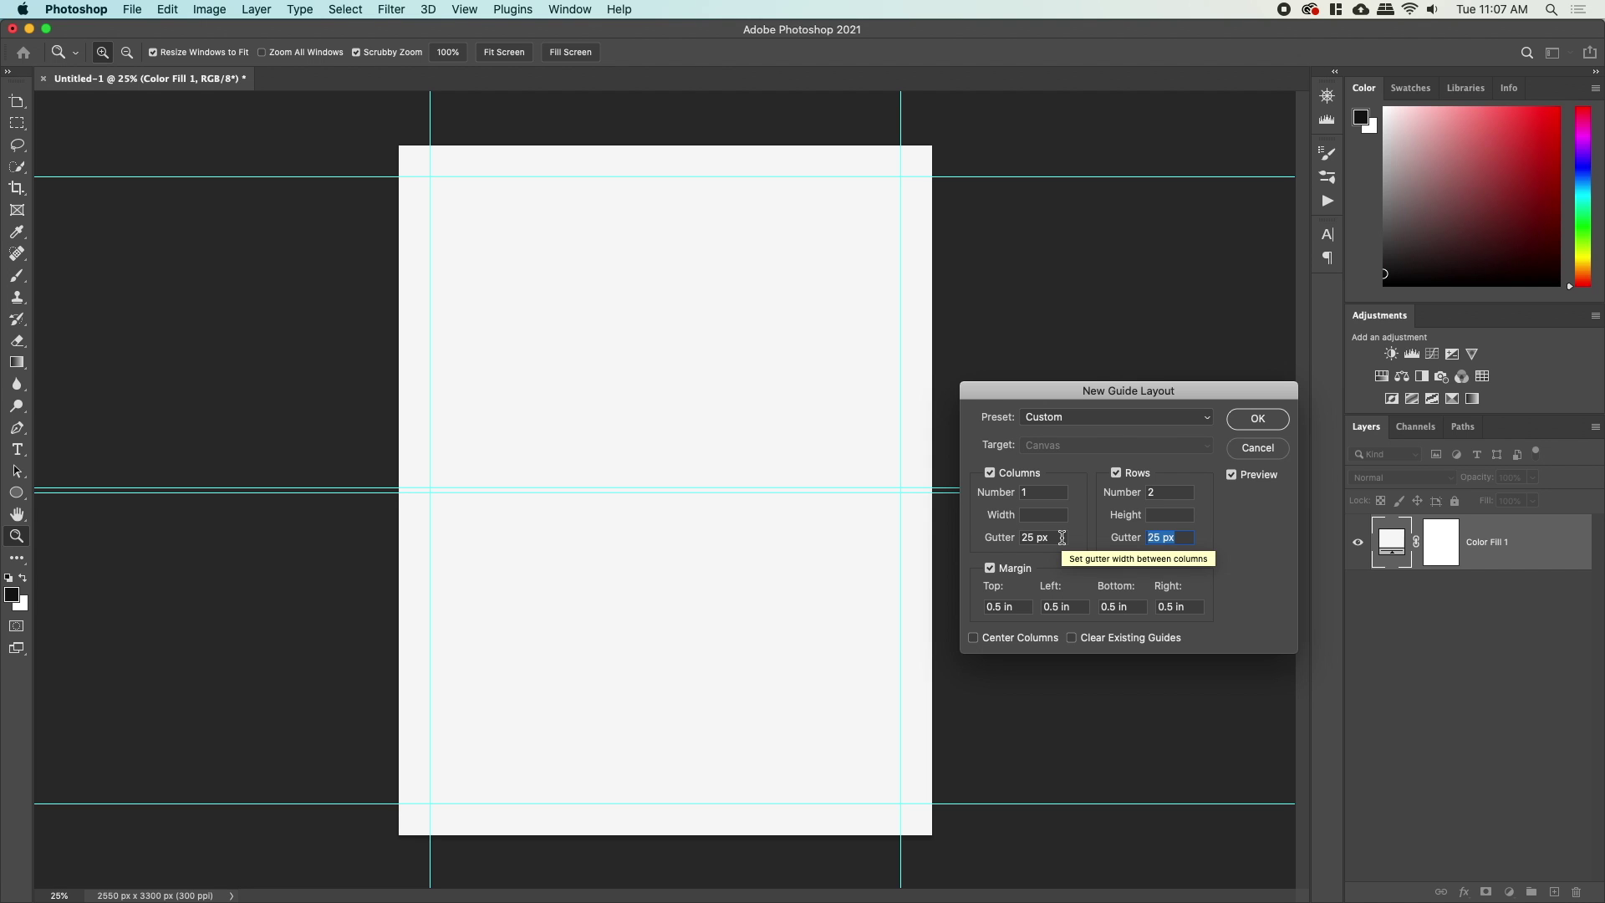
text(40px)
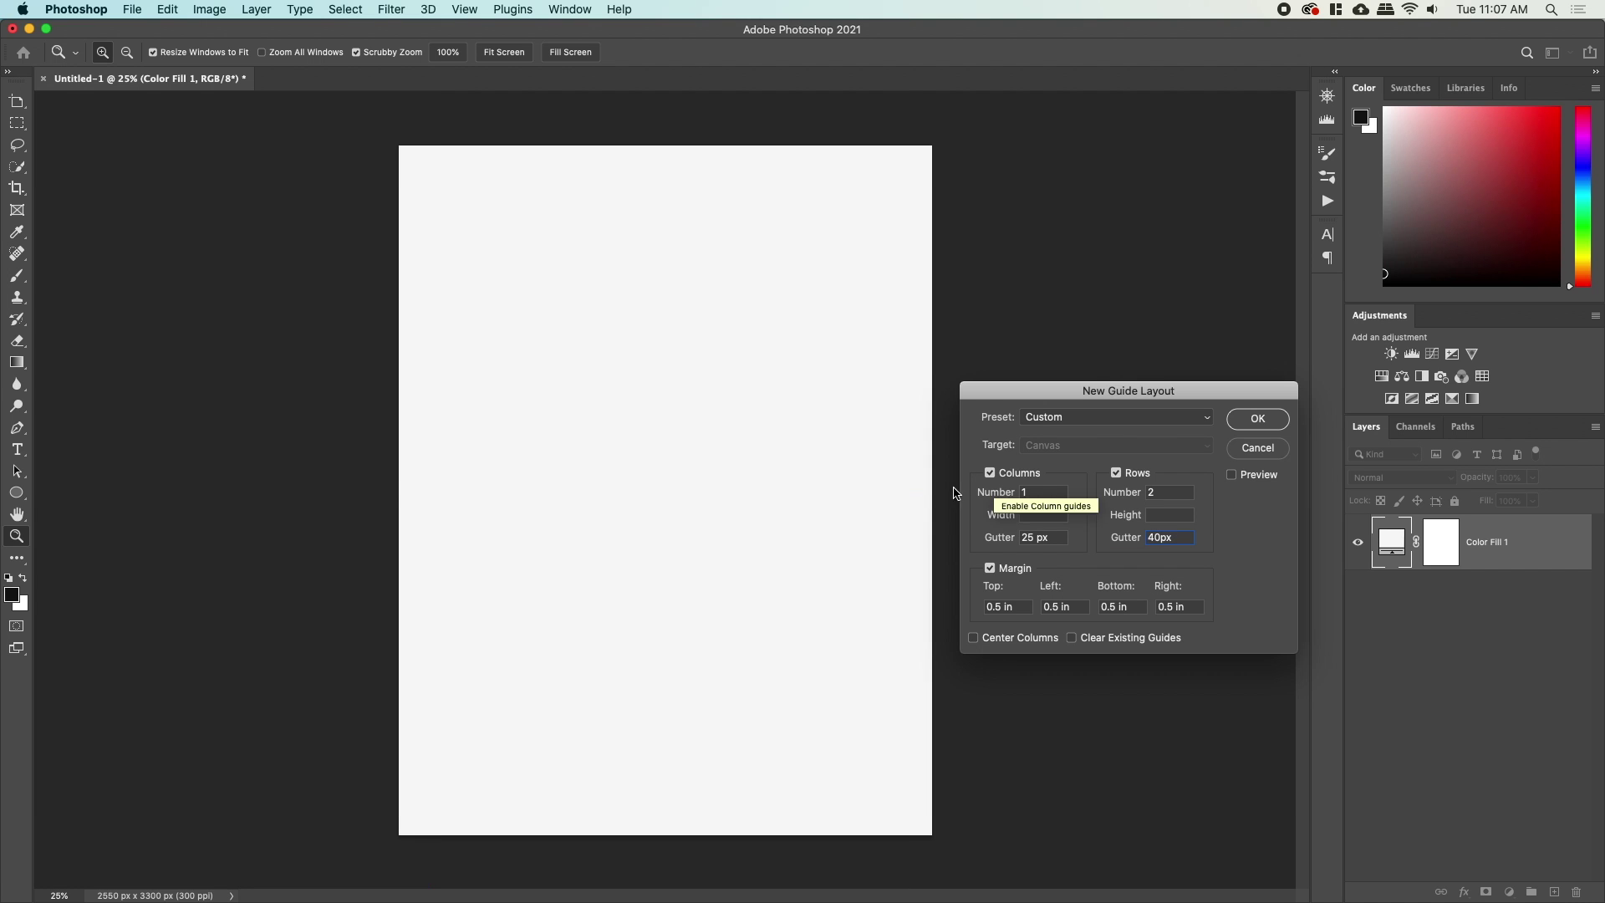
click(1171, 515)
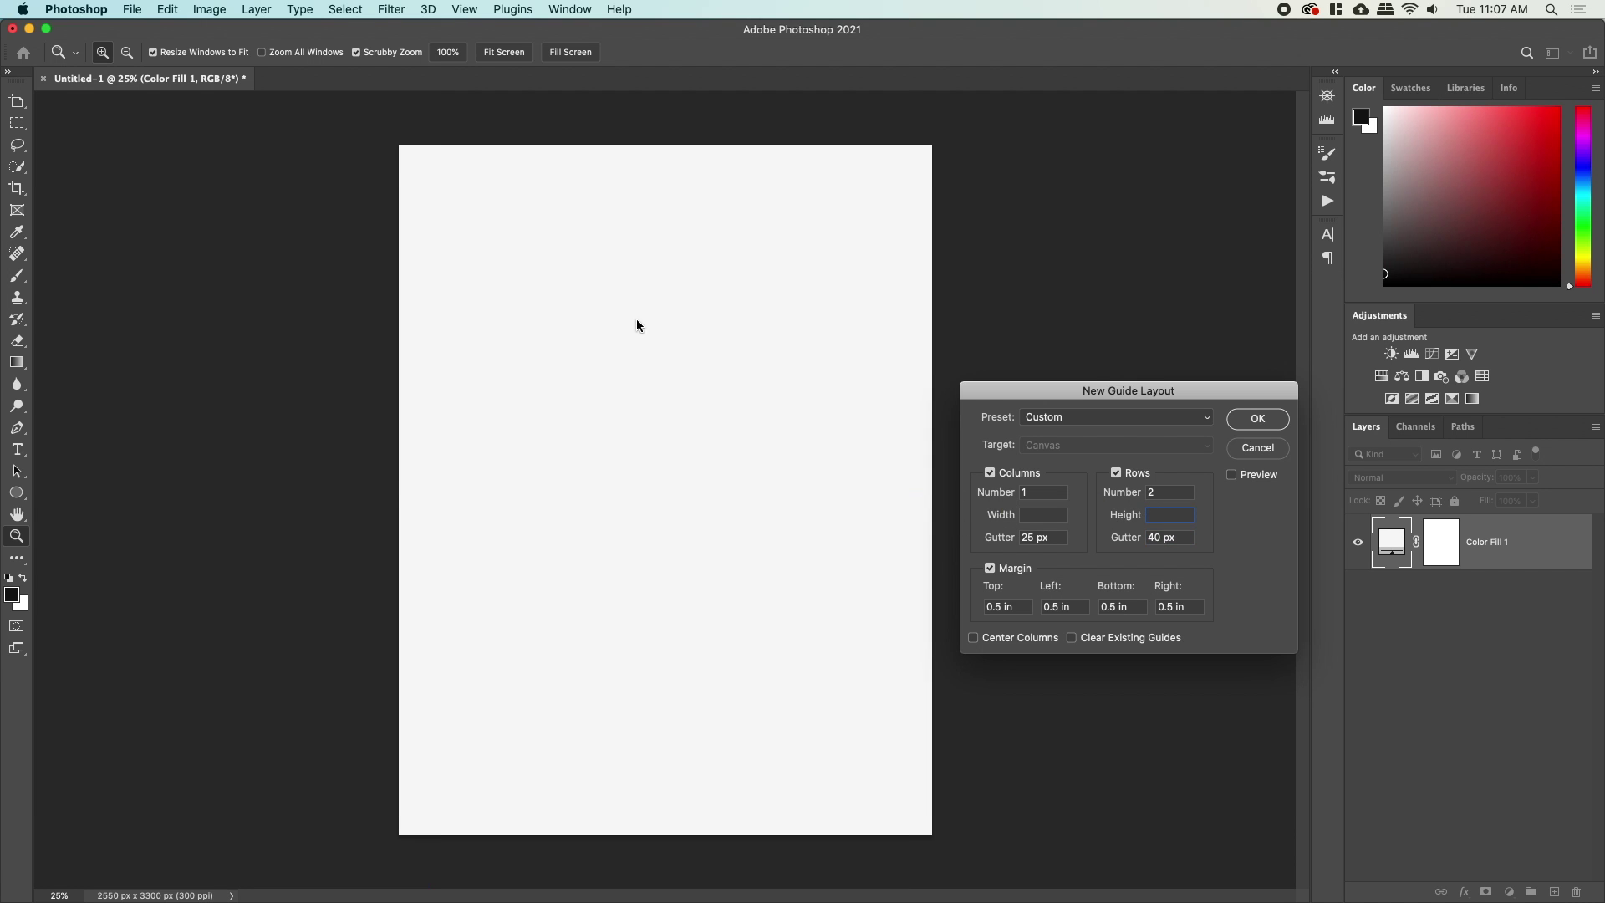
click(1102, 424)
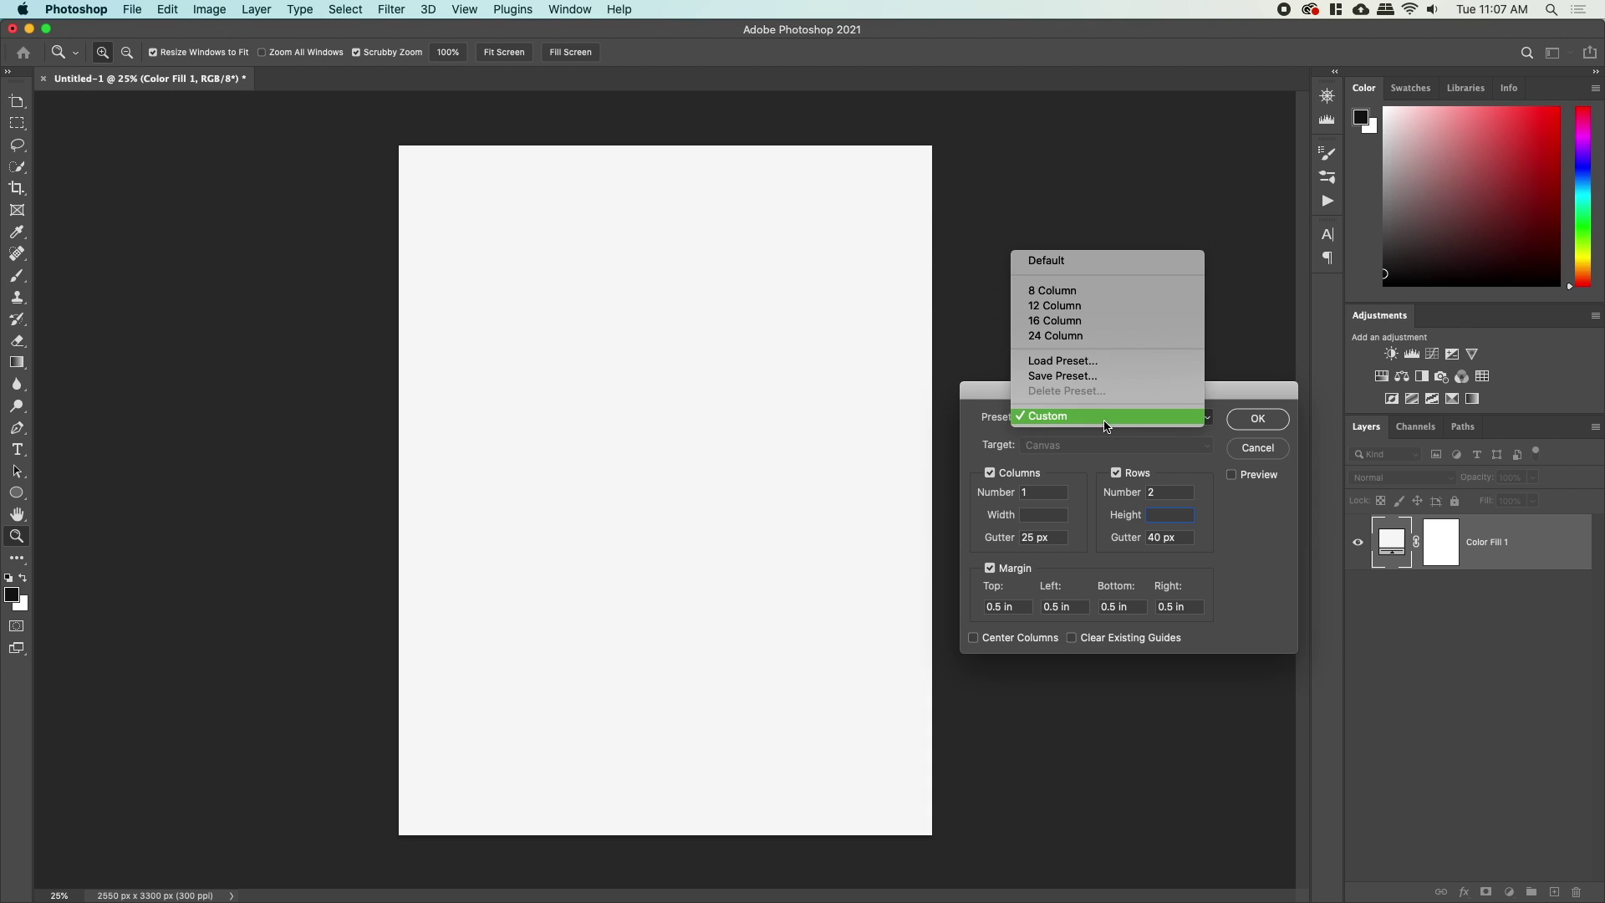
click(1026, 418)
click(1231, 474)
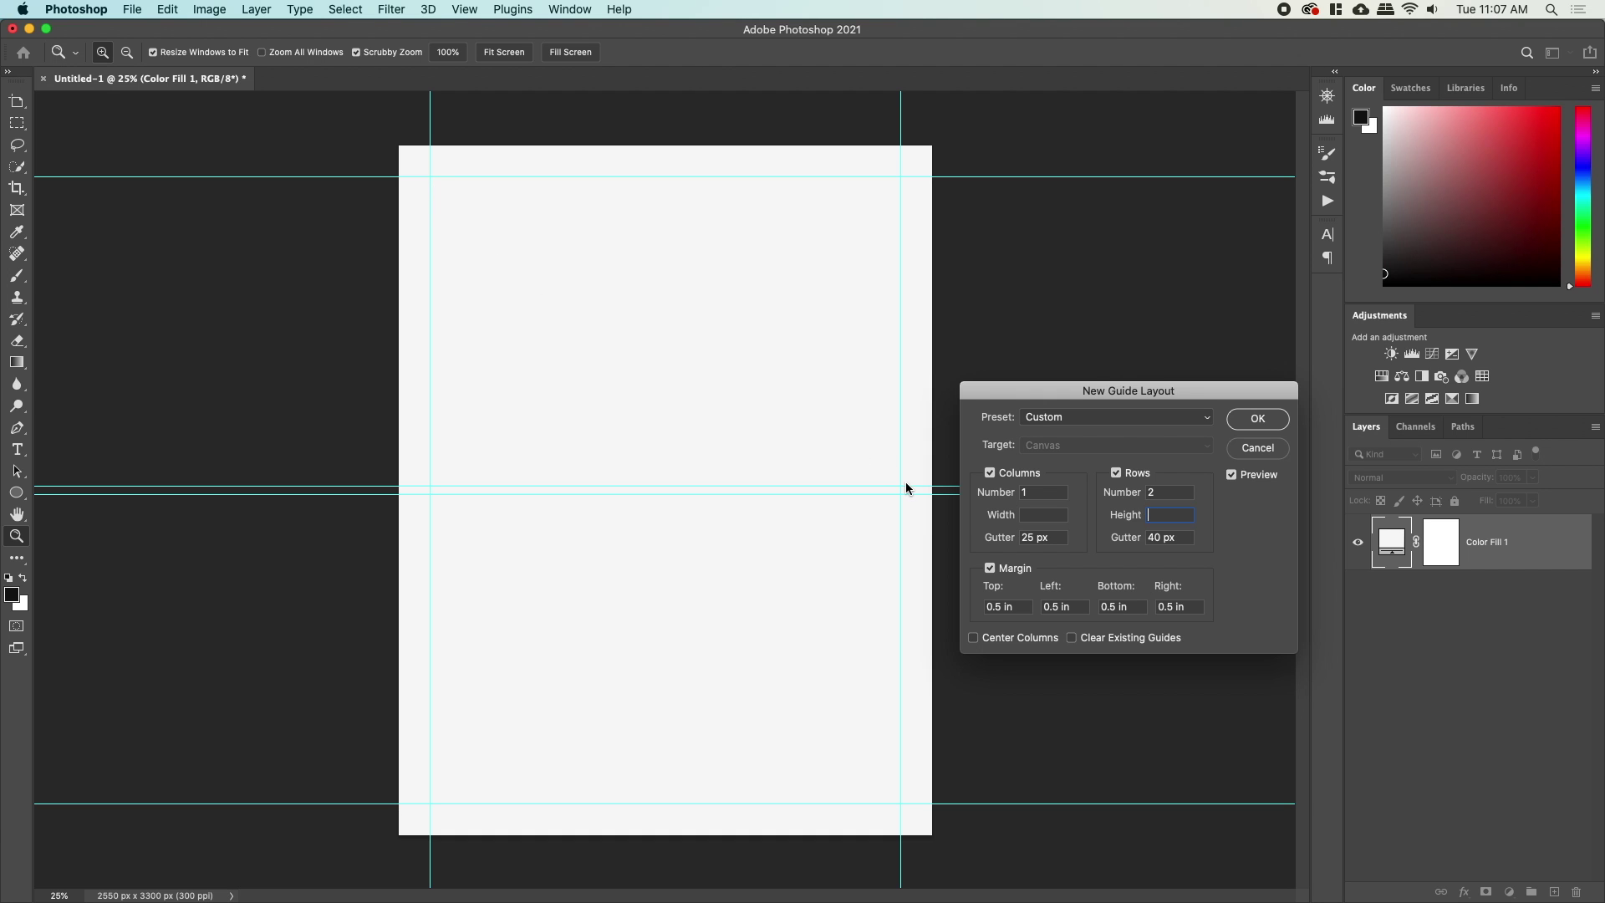
Set the number of rows to 1 and apply the guide layout.
key(Tab)
click(1164, 492)
key(BackSpace)
text(1)
key(Tab)
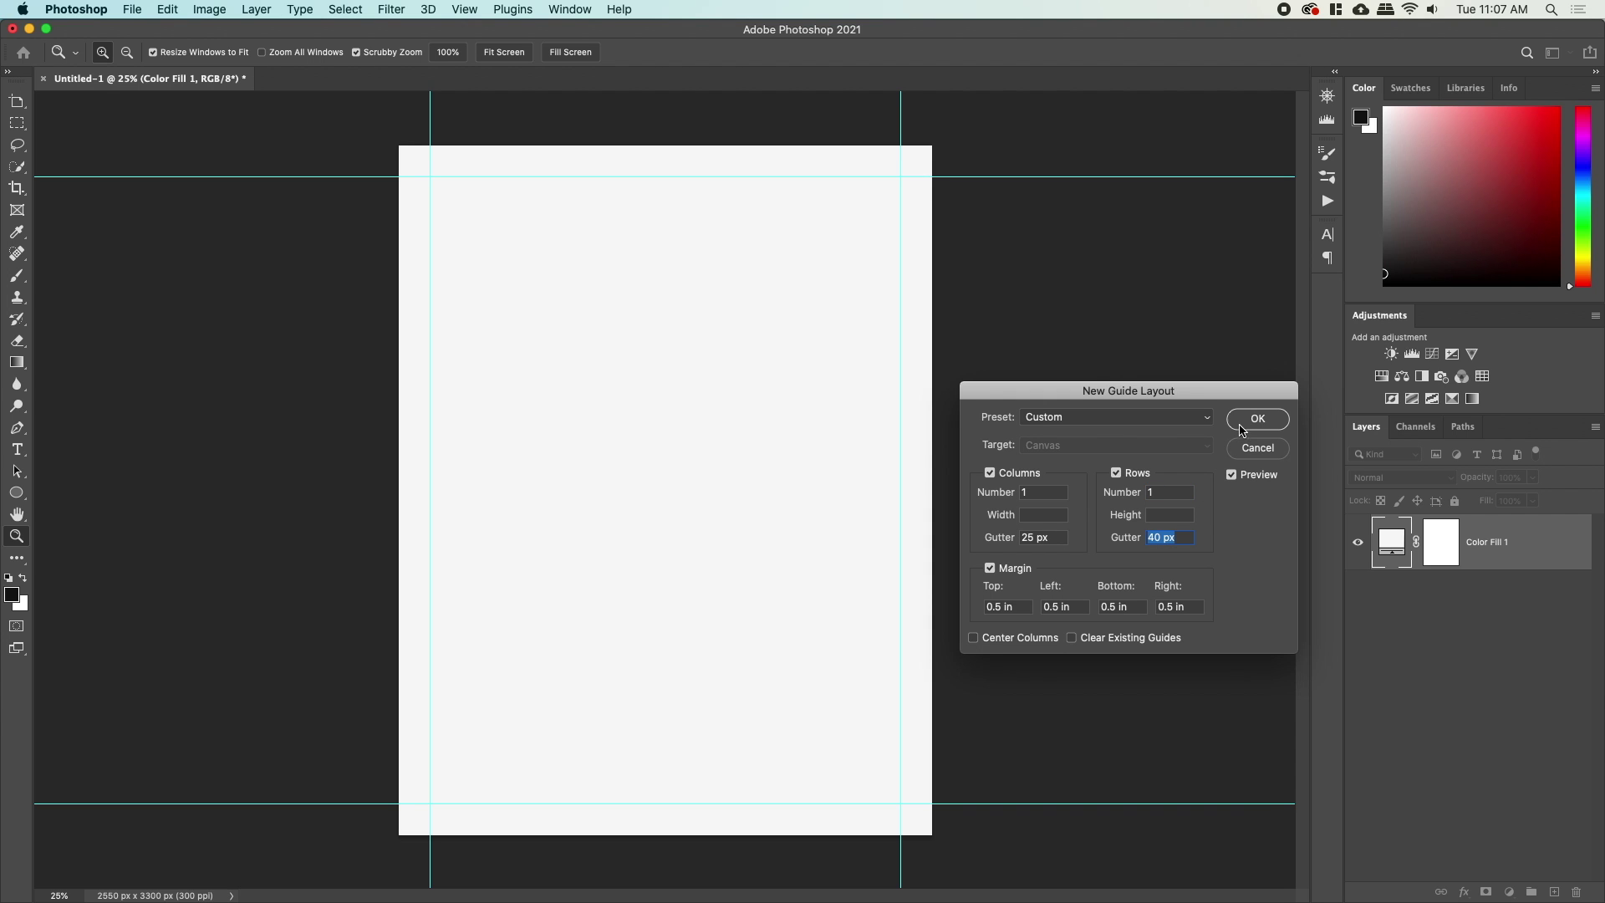
click(1256, 421)
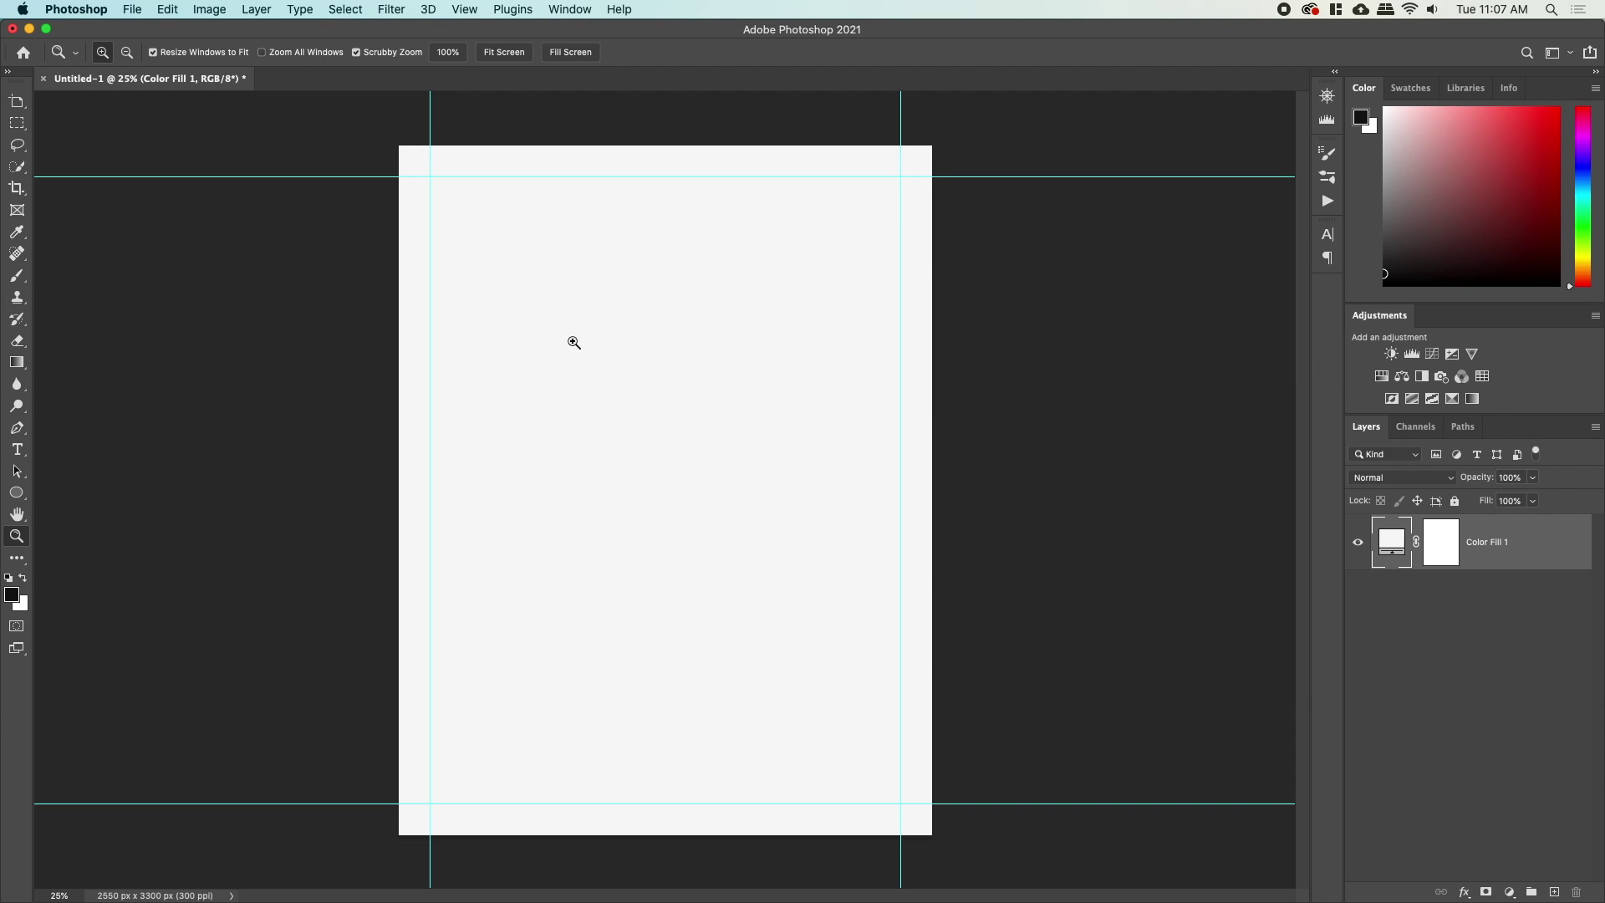
Add a new empty layer above the background fill and name it Panel.
key(m)
key(super+shift+n)
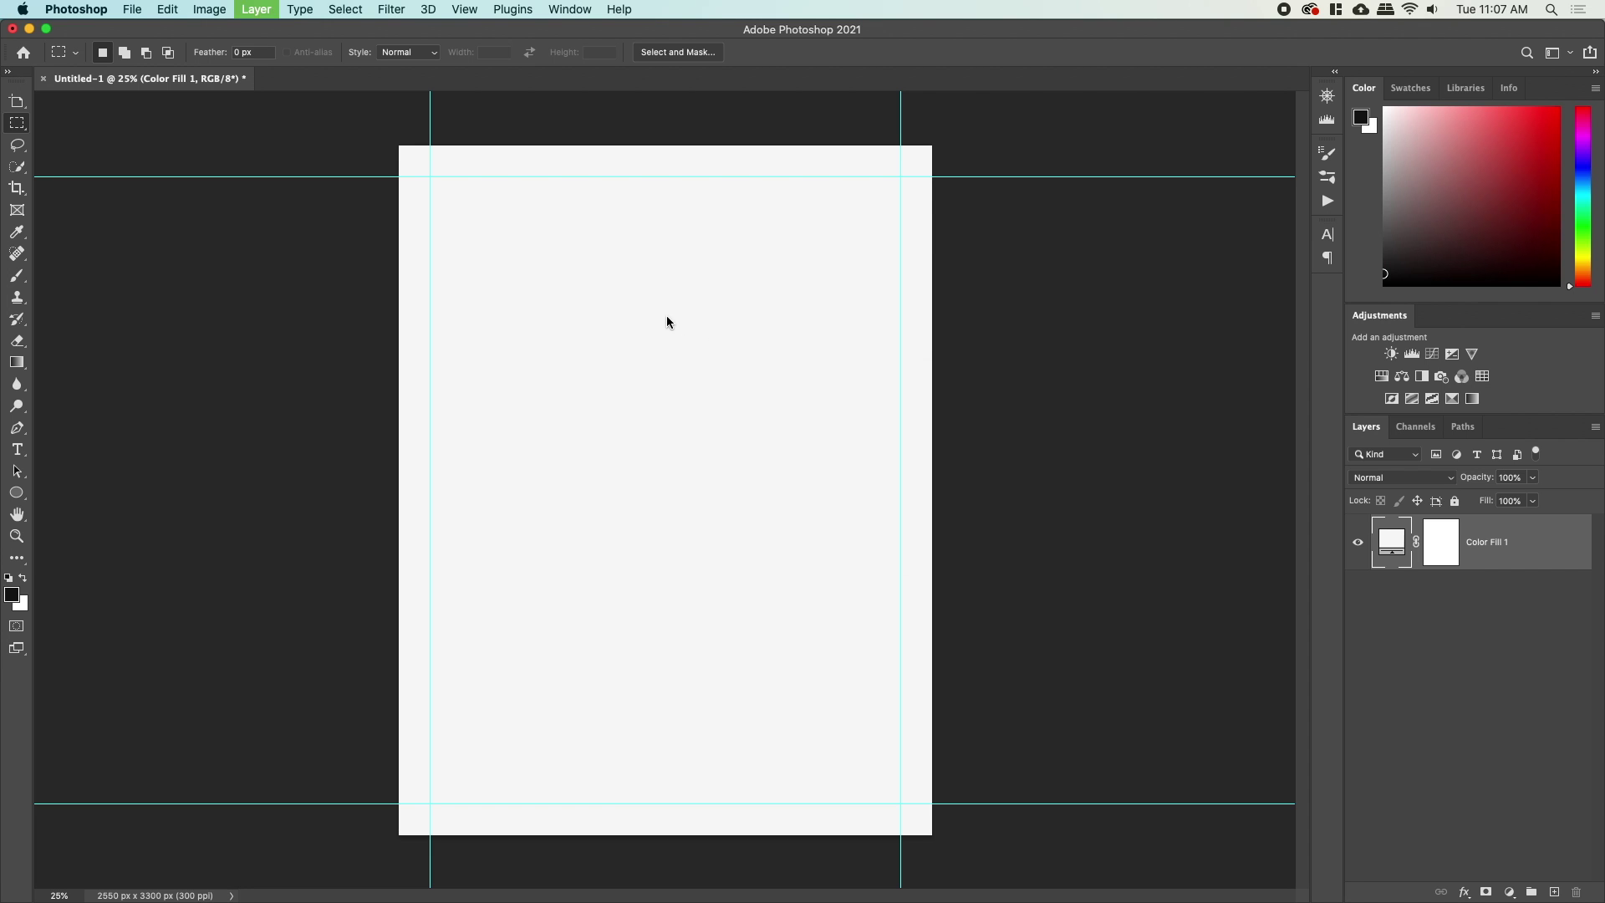
key(Return)
double_click(1434, 541)
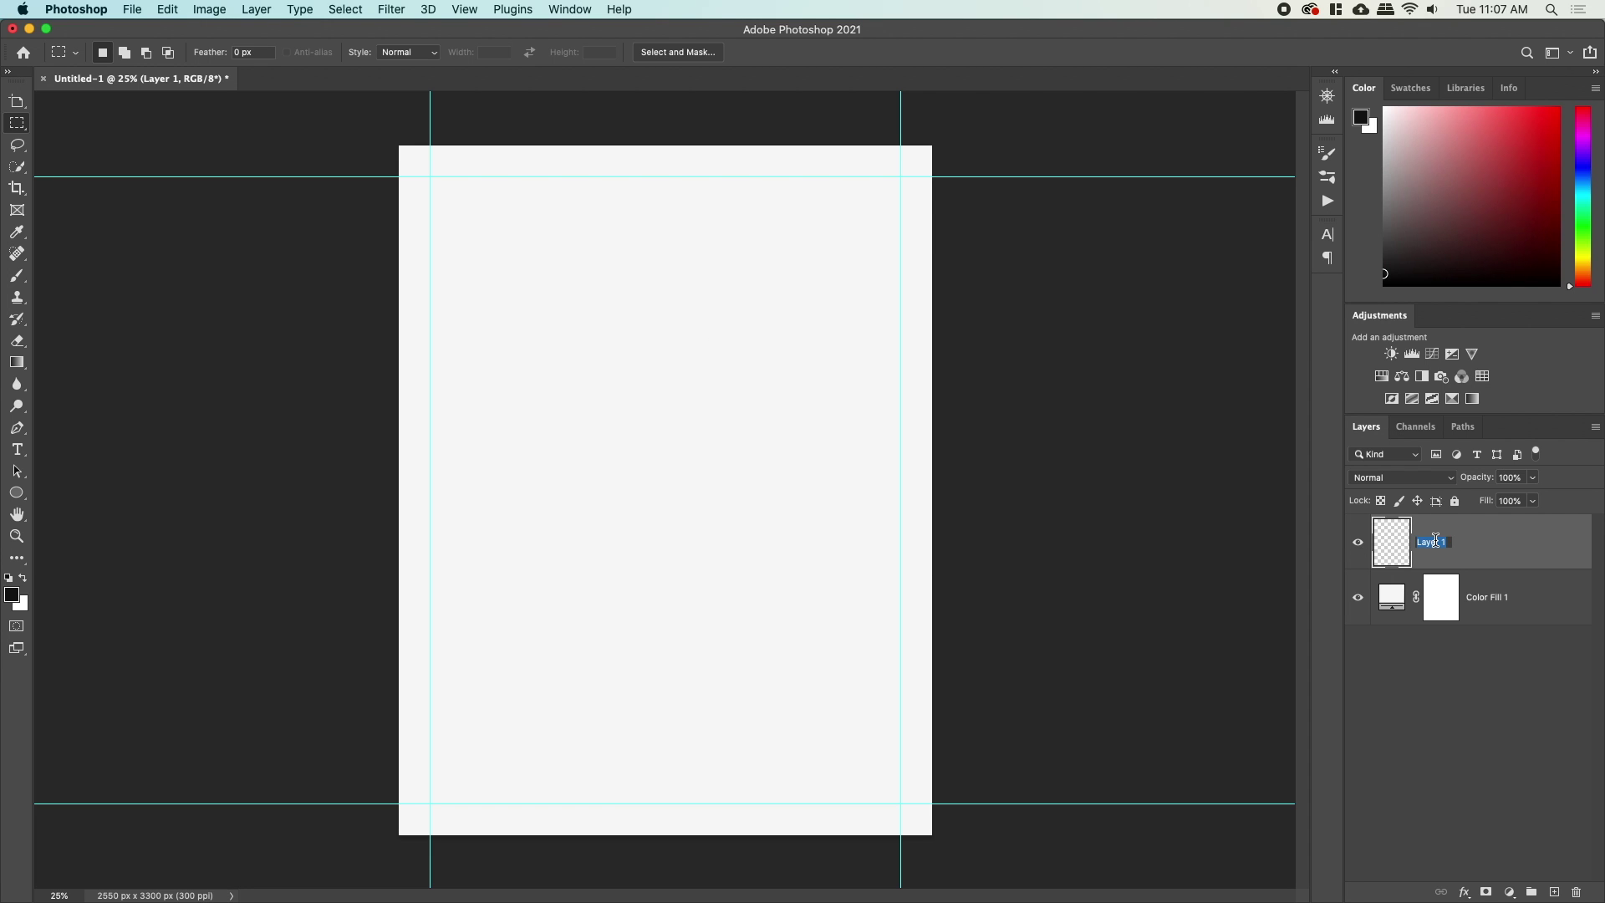
text(Panel)
key(Return)
drag(460, 197, 549, 293)
drag(506, 178, 512, 312)
drag(472, 202, 530, 254)
drag(480, 196, 533, 266)
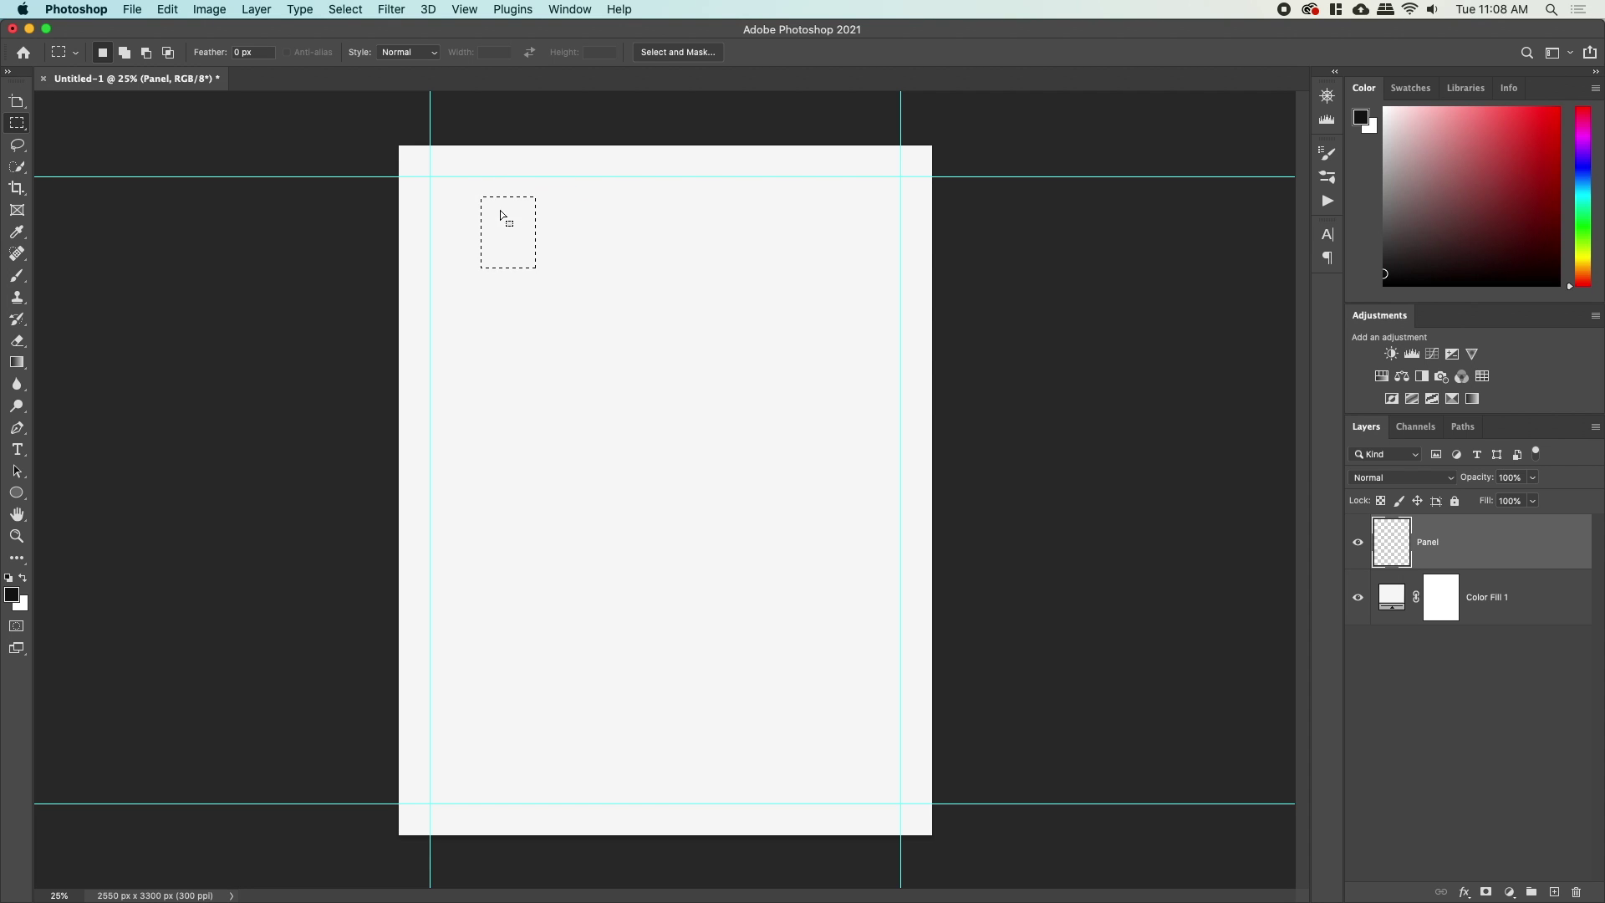
drag(486, 191, 543, 251)
click(498, 184)
drag(498, 185, 621, 268)
Fill the rectangular area inside the margin guides with white on the Panel layer and clear the selection.
drag(429, 177, 897, 803)
drag(888, 787, 900, 804)
key(super+BackSpace)
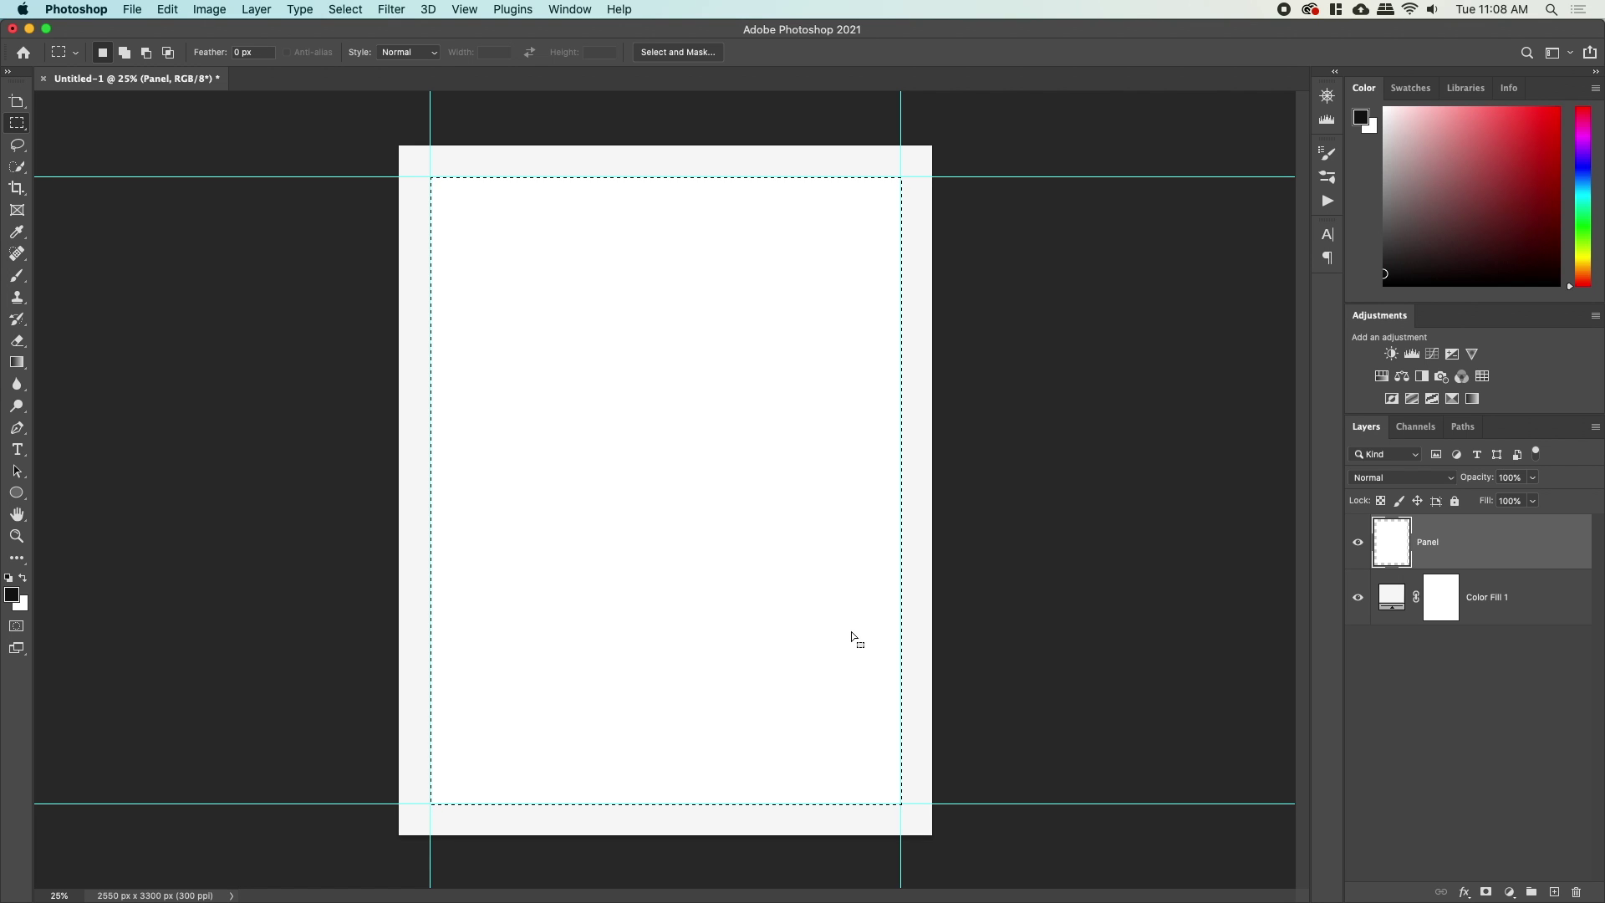
key(super+d)
Change the Color Fill 1 background layer to dark grey 656565.
key(z)
drag(752, 161, 831, 151)
drag(962, 480, 852, 493)
click(1390, 605)
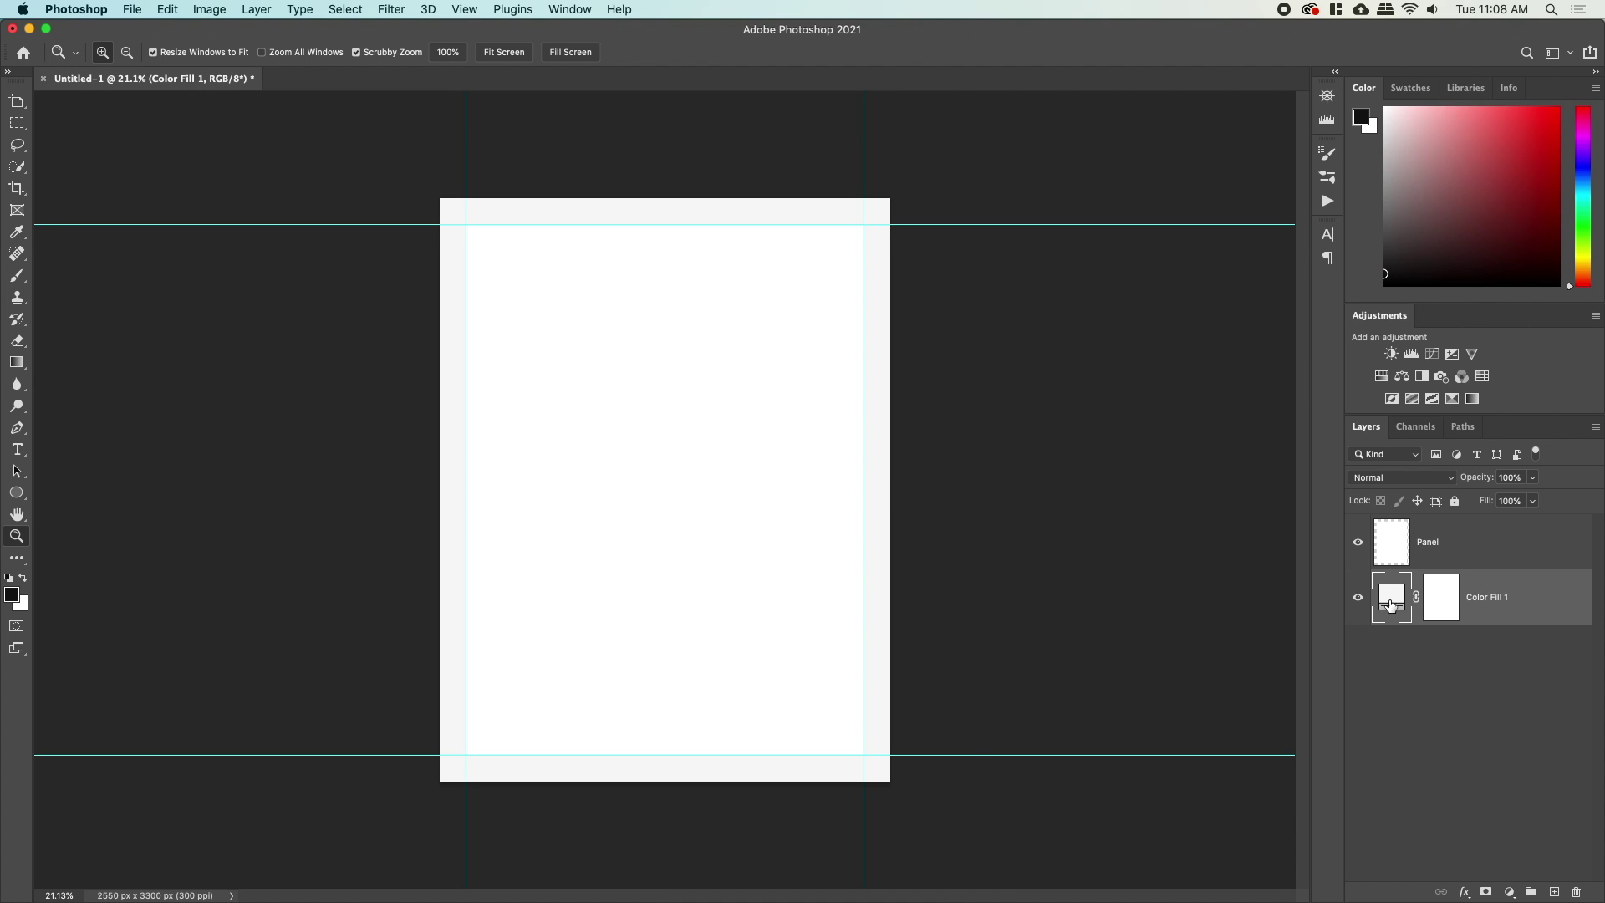
double_click(1391, 605)
drag(1085, 398, 1053, 457)
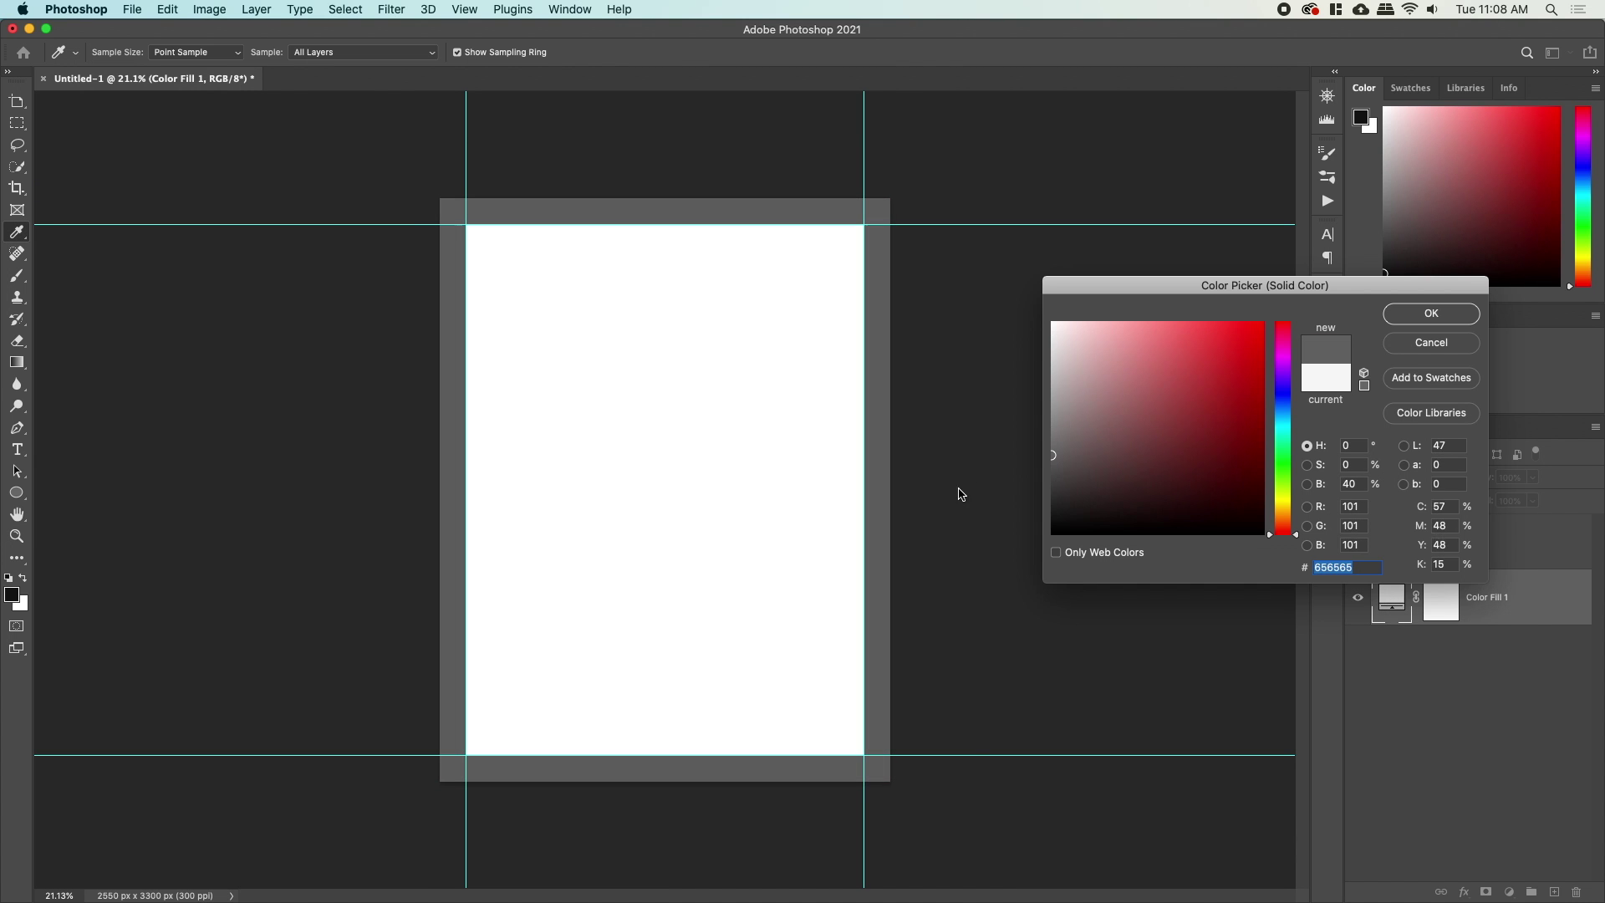
click(1421, 322)
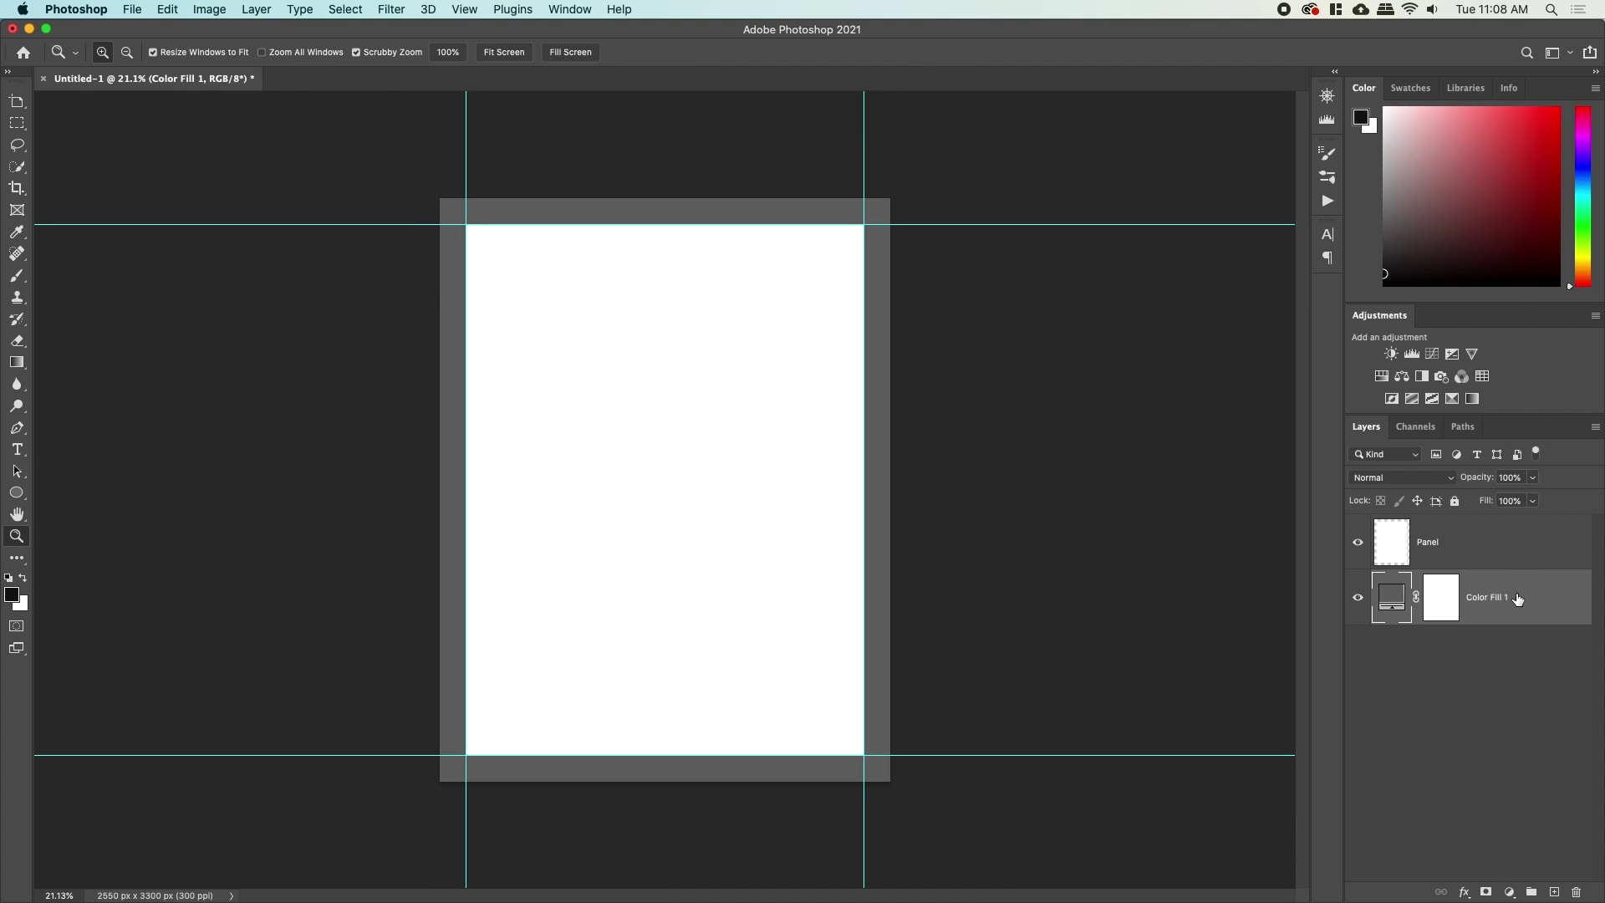
Add a new layer named Gradient between the colour fill and the Panel layer.
key(super+shift+n)
text(Gradient)
key(Return)
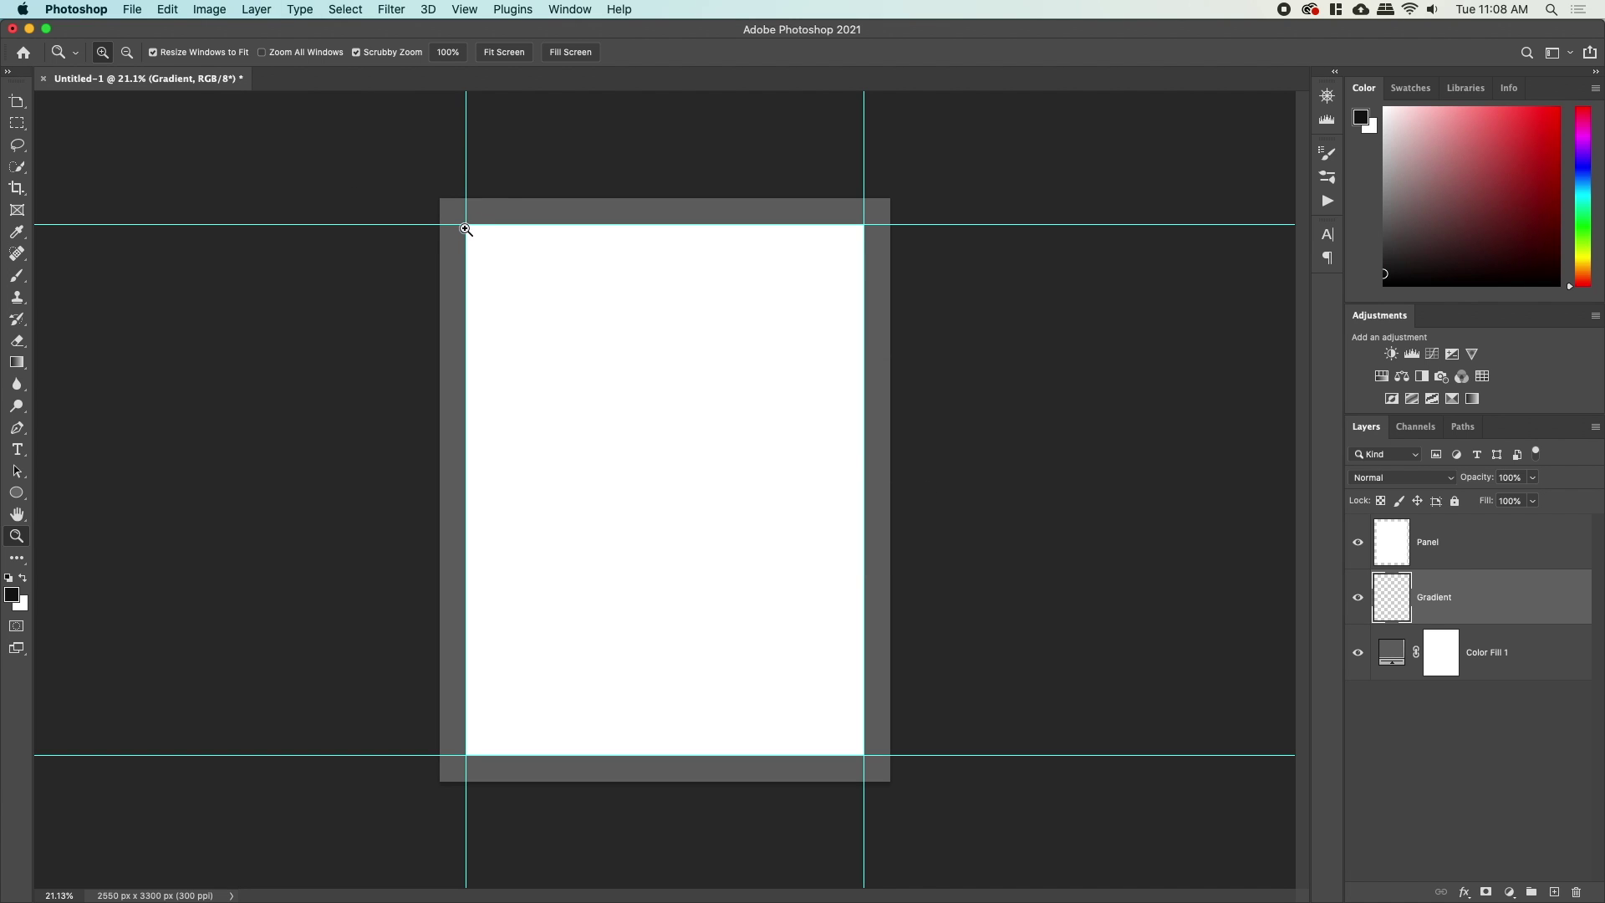
Choose the Bronzer preset for the Gradient tool.
key(g)
click(155, 54)
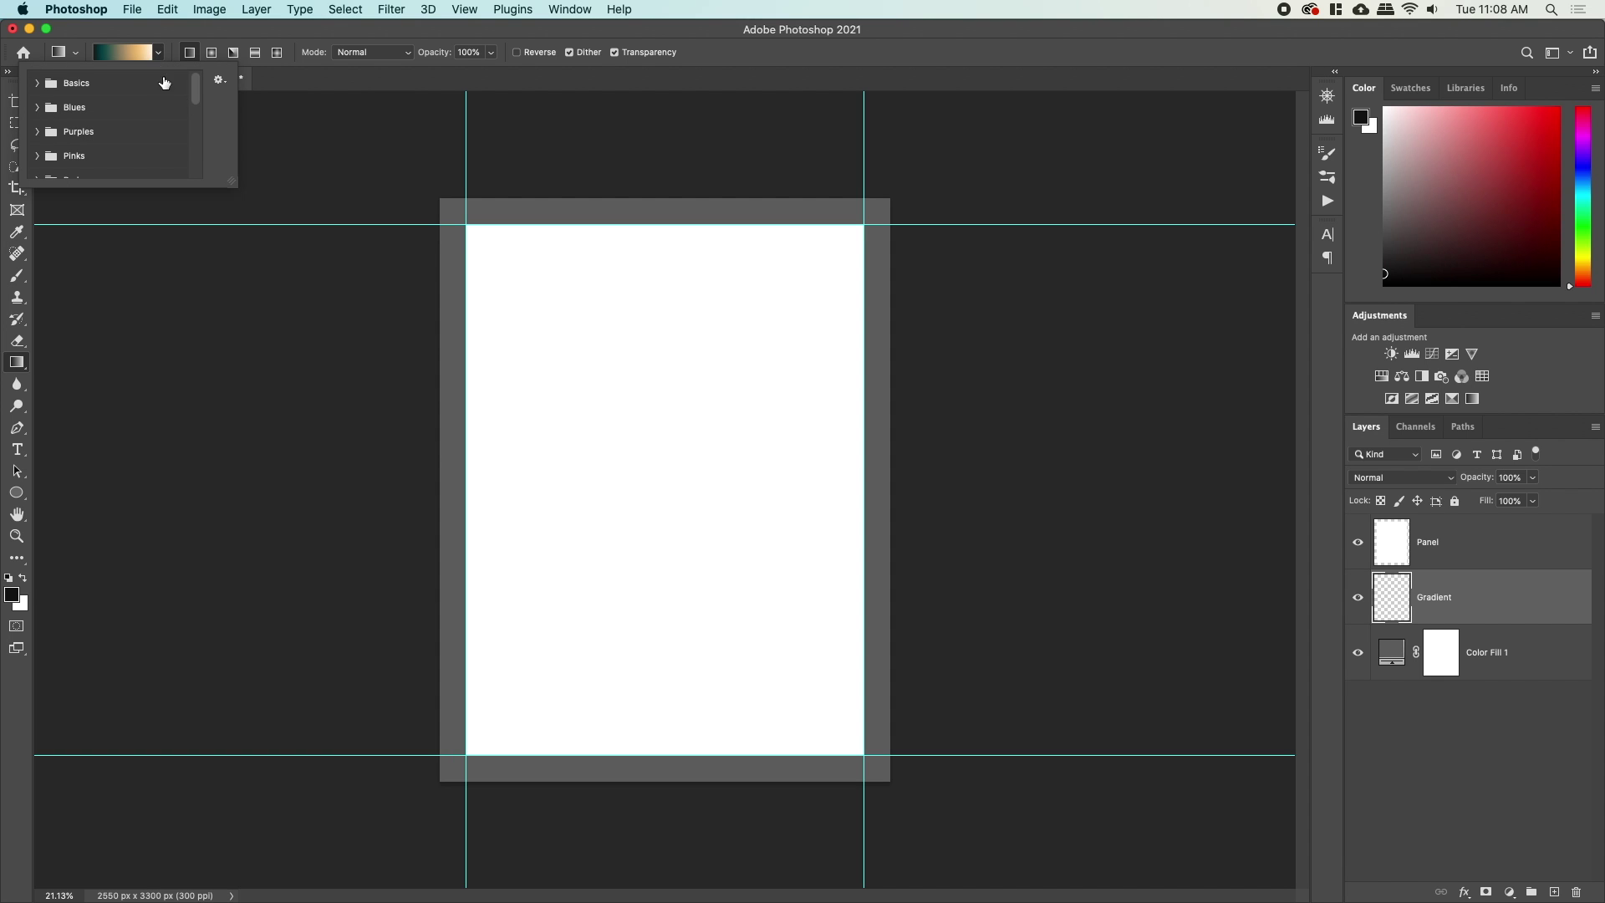
drag(236, 192, 307, 399)
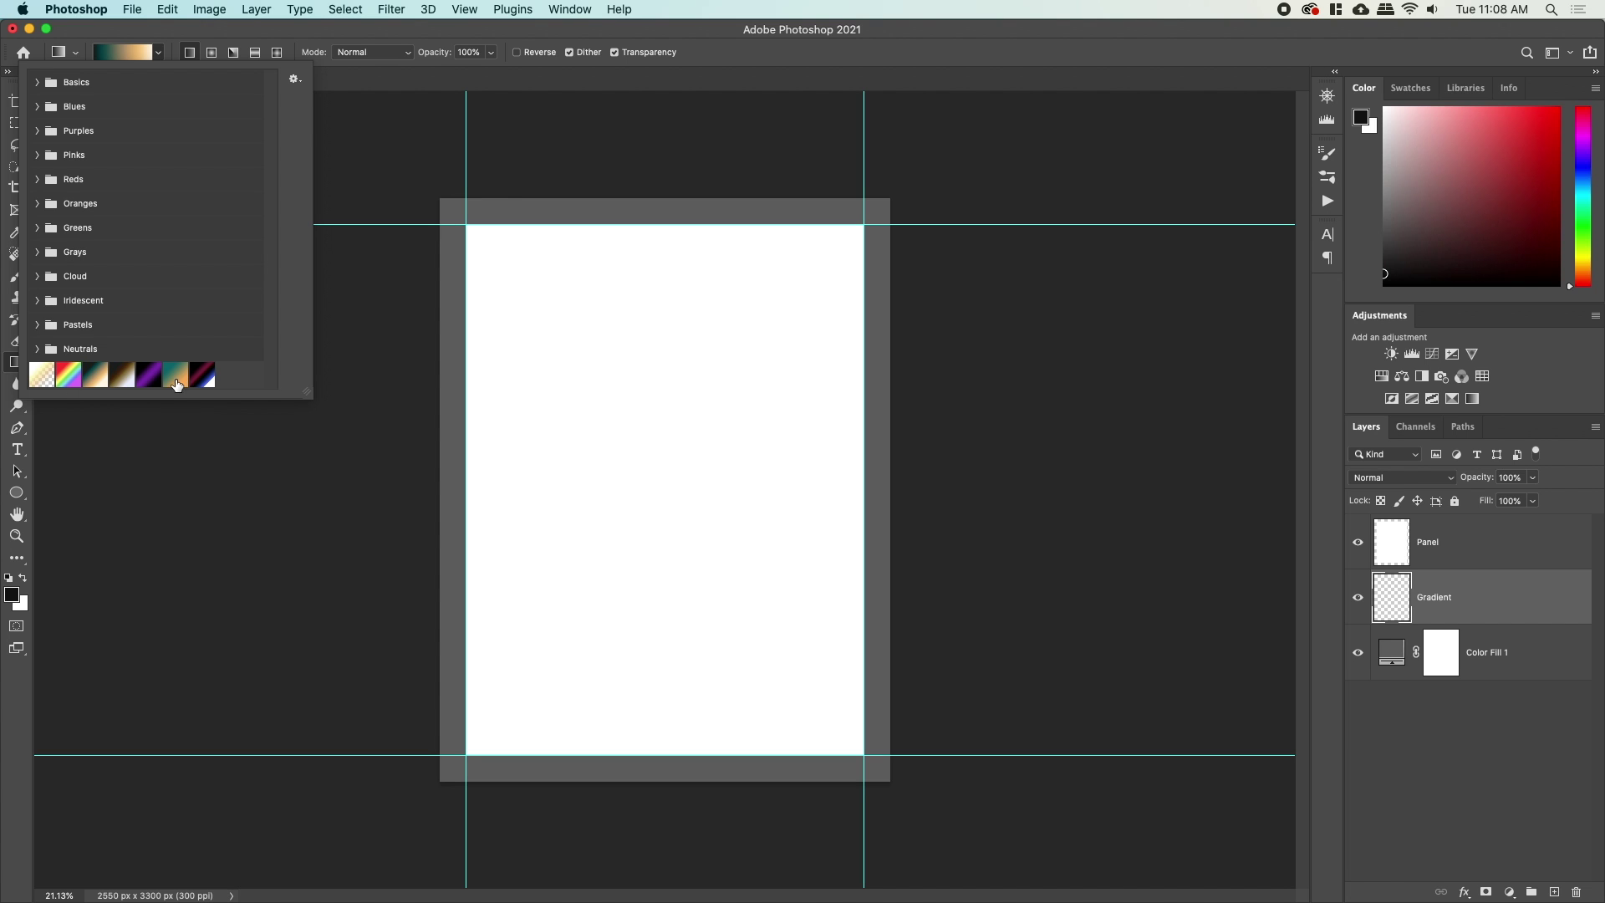
click(126, 378)
Recolor the gradient's end stop to dark blue and draw the gradient diagonally from the page's upper-left to its lower-right corner.
click(155, 47)
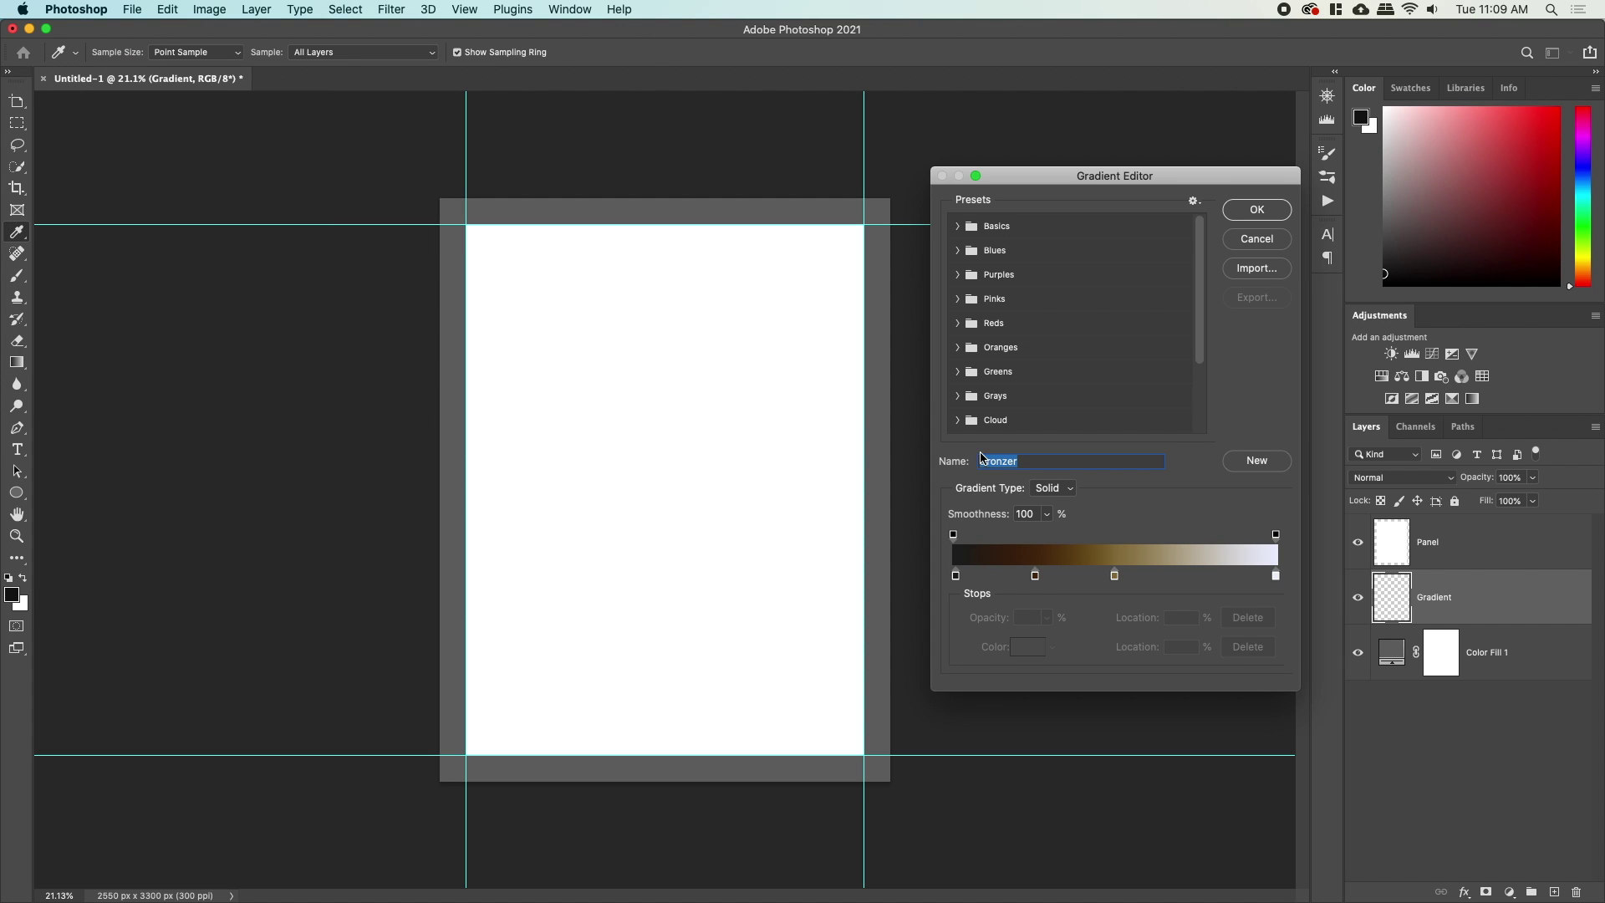
click(1275, 578)
double_click(1276, 578)
click(1204, 437)
click(1425, 312)
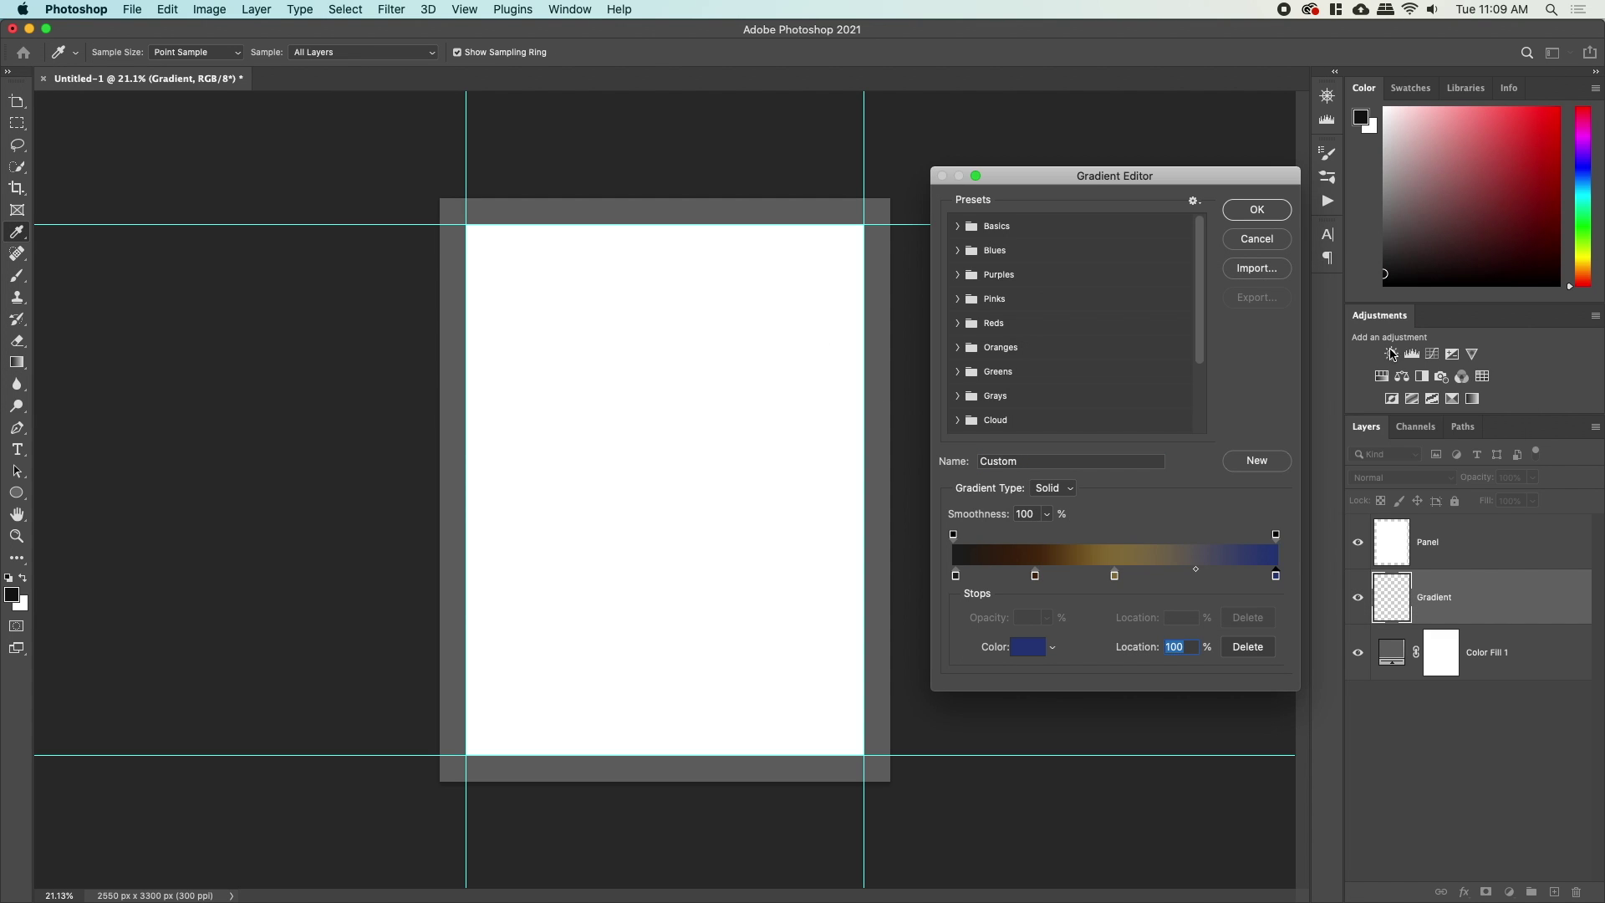
click(1231, 215)
drag(474, 234, 861, 752)
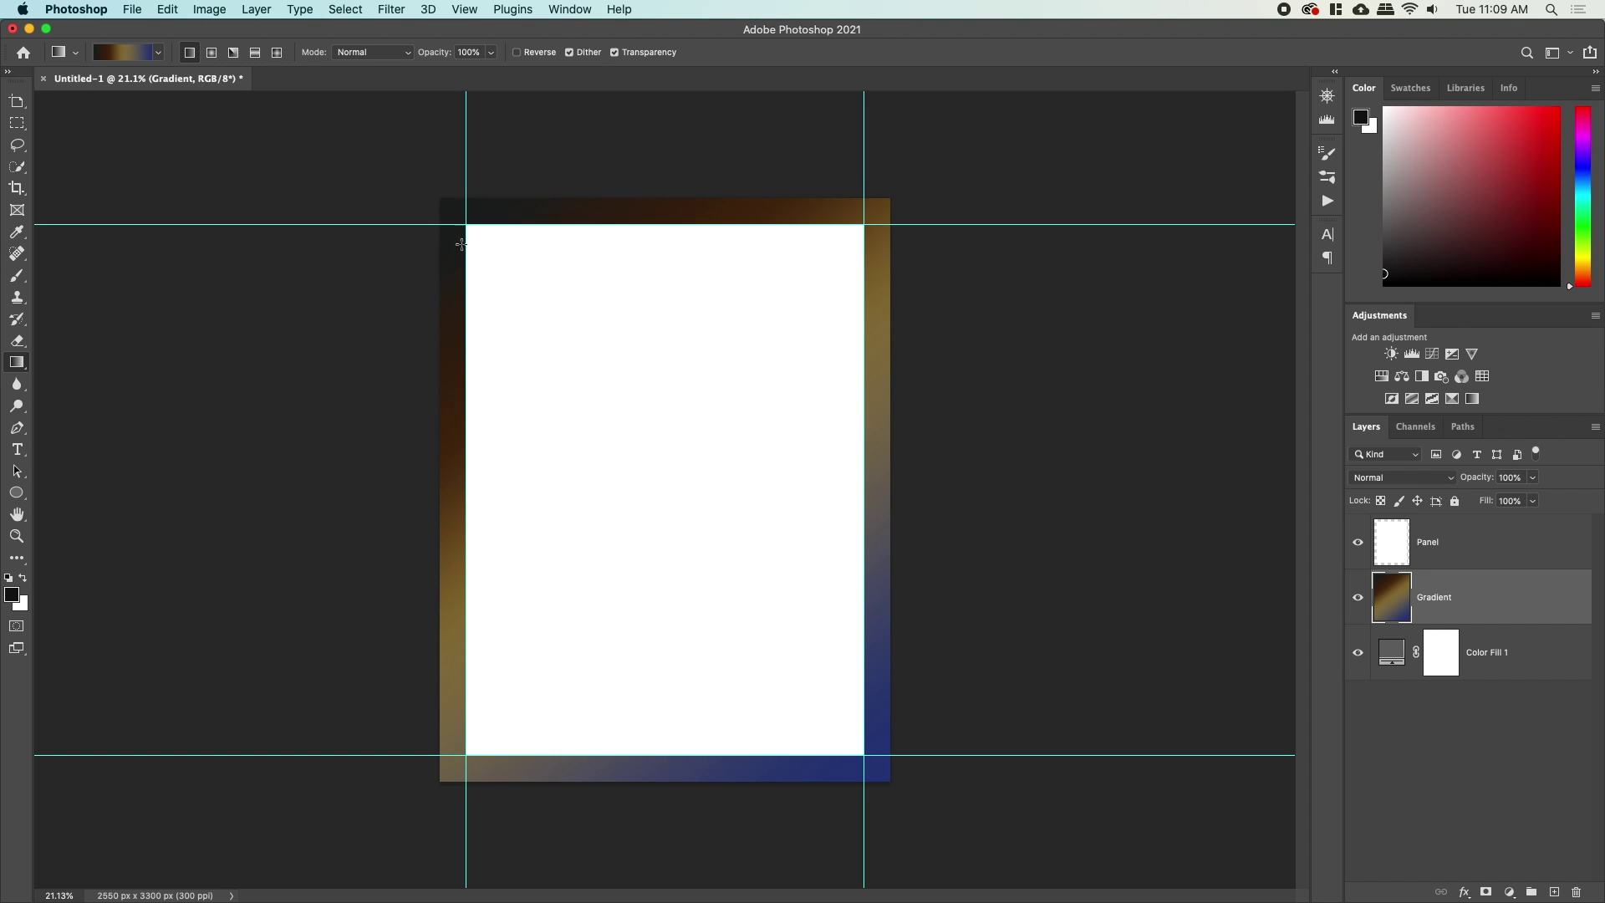
Select the Panel layer and clear all guides from the page.
click(1435, 558)
click(512, 10)
mouse_move(464, 10)
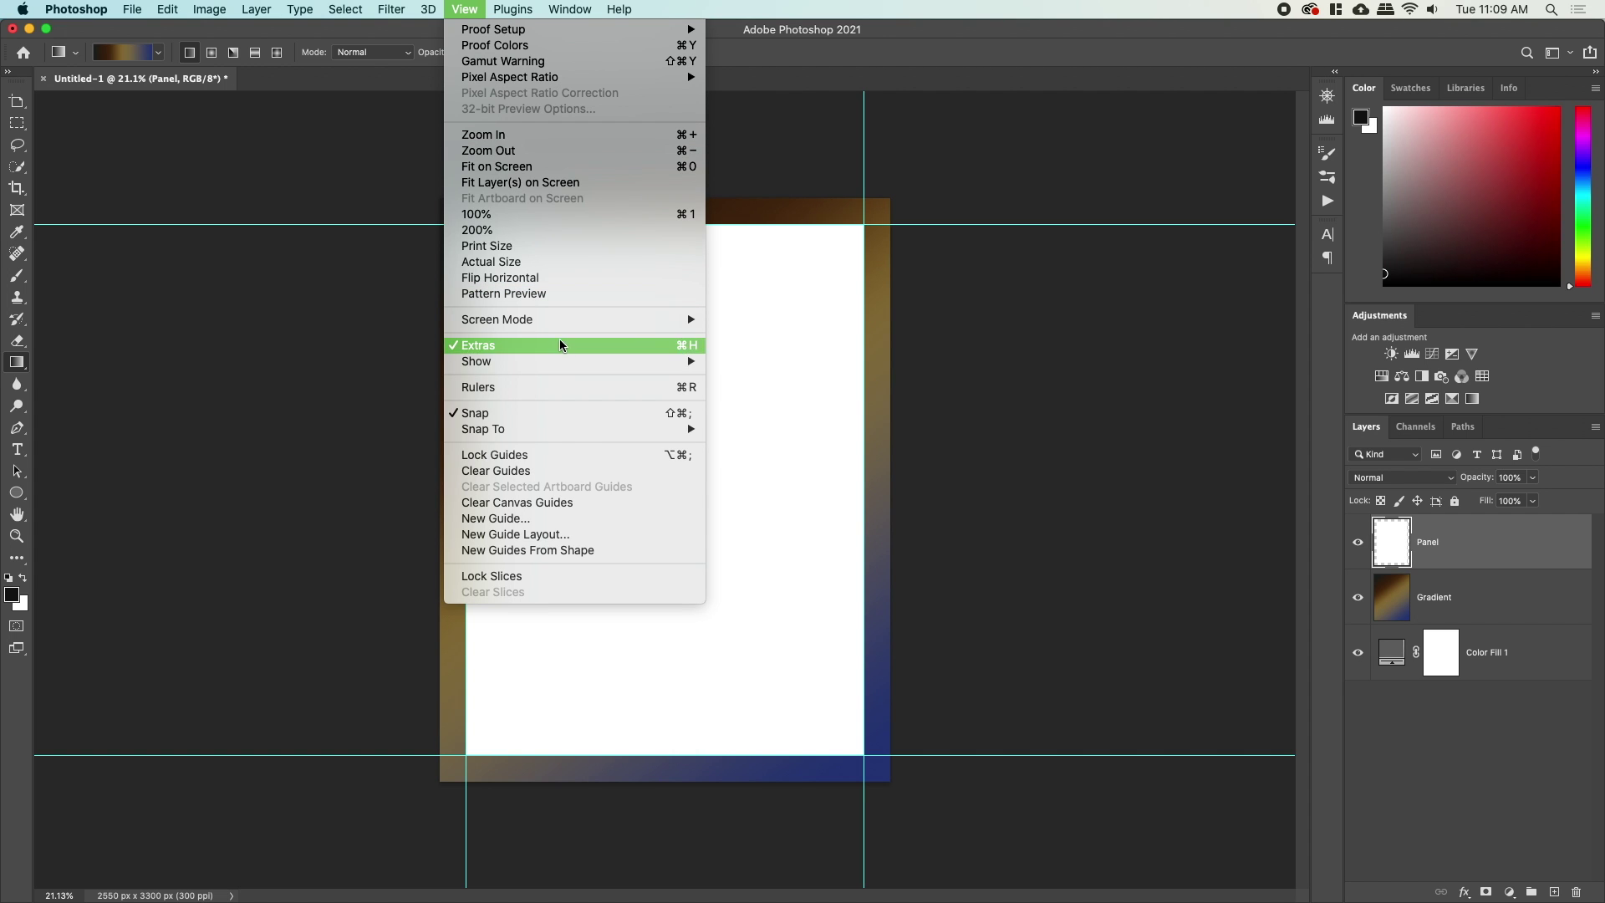
click(570, 473)
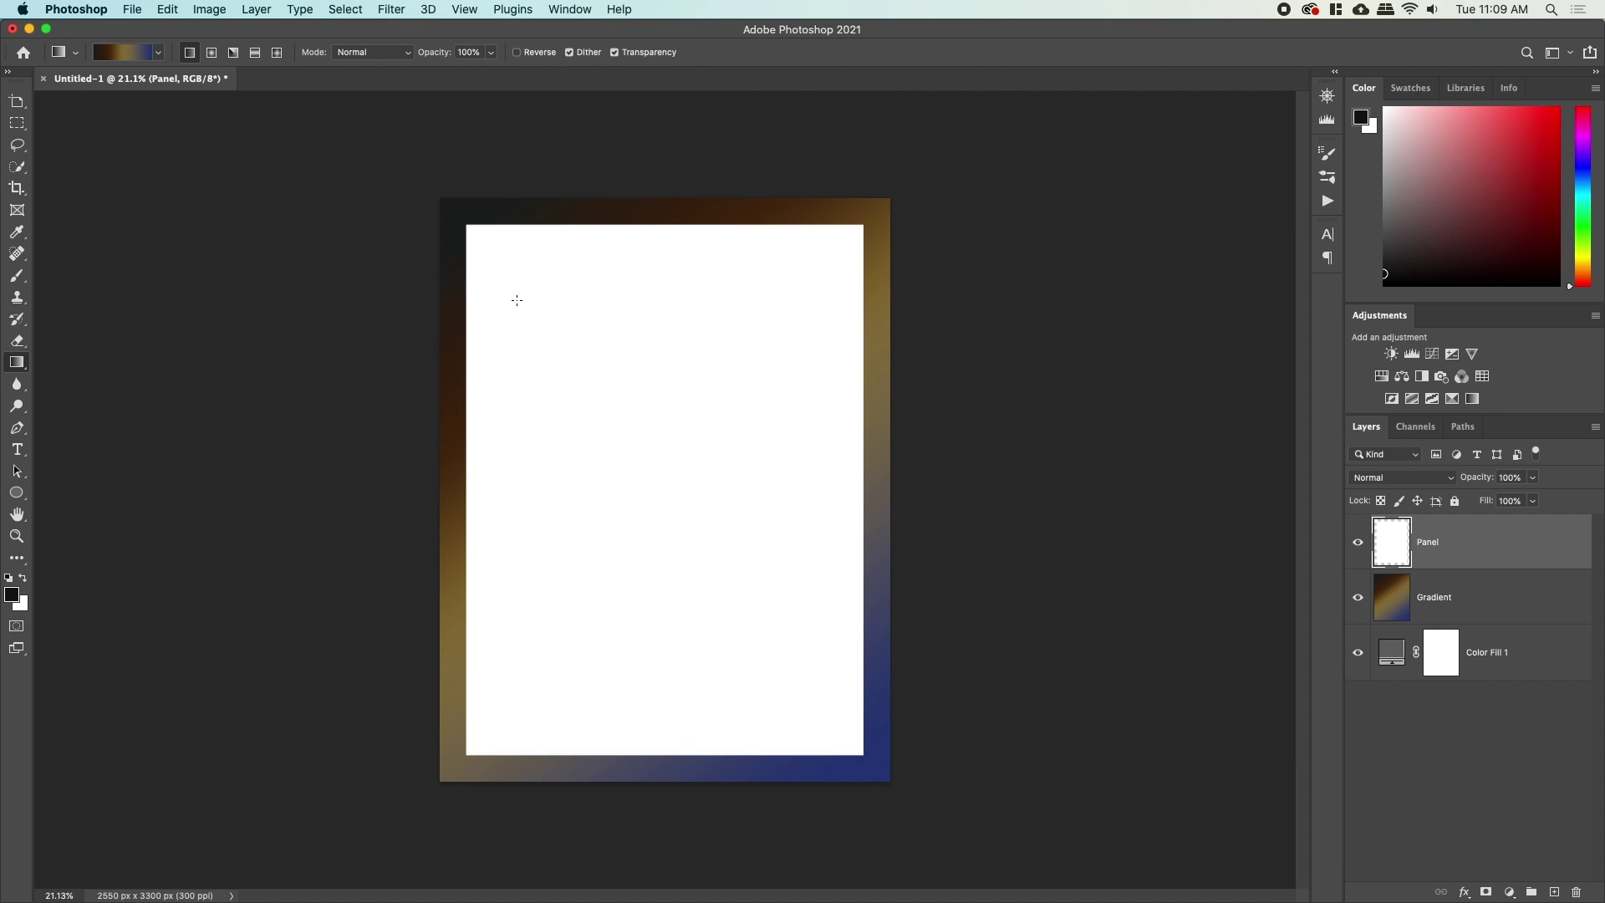
click(473, 8)
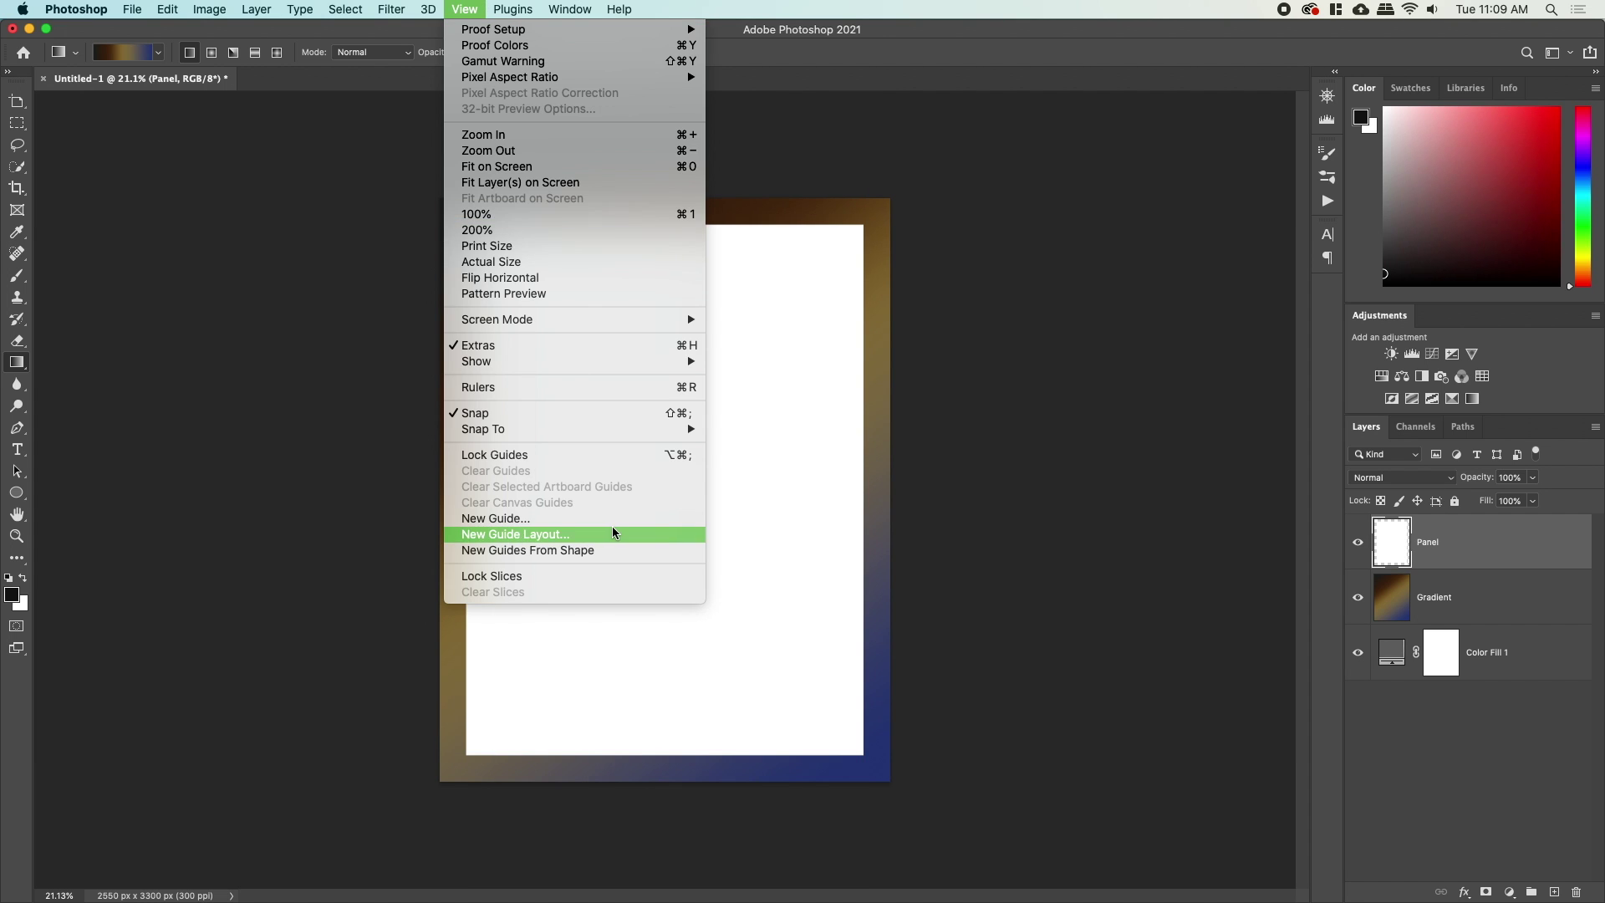
click(609, 533)
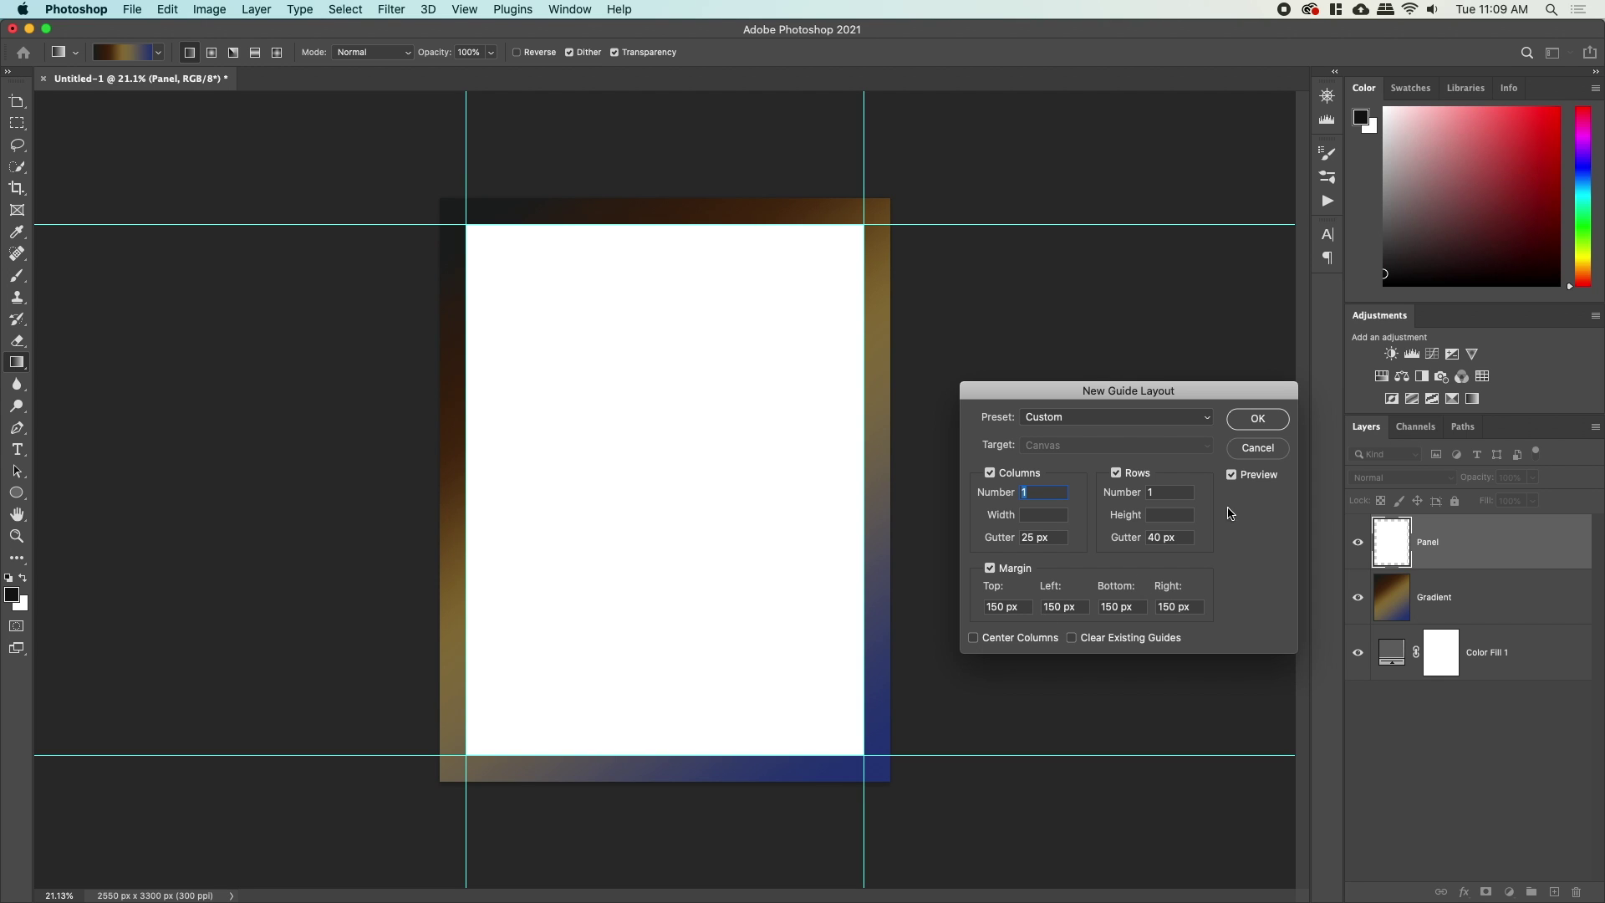
click(1257, 449)
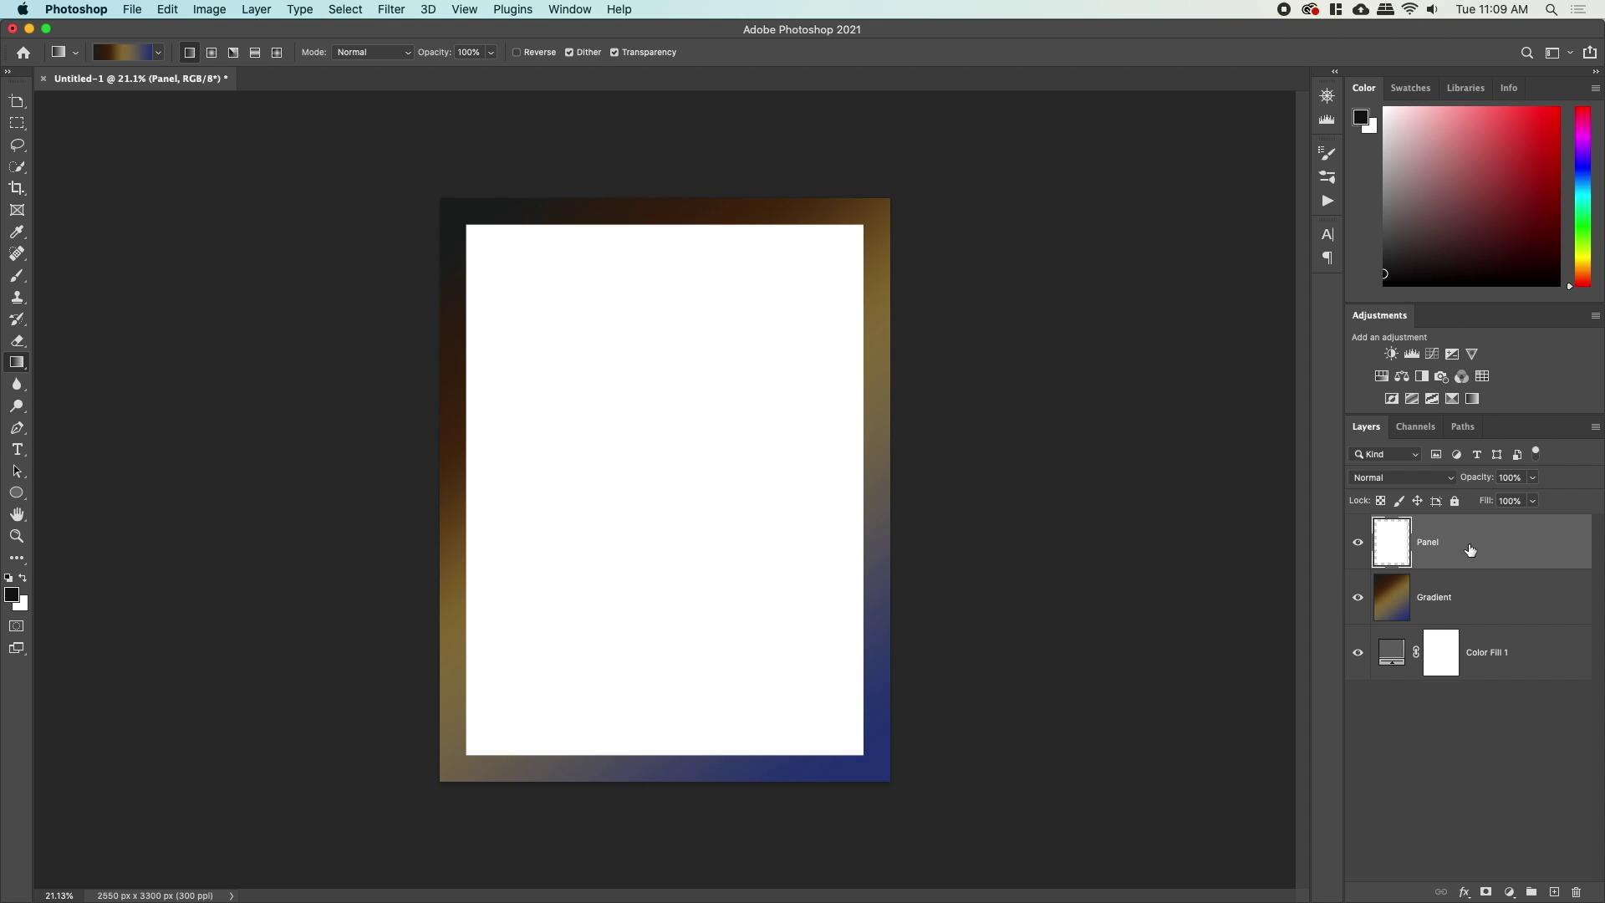
Add a black 10 px outside Stroke layer style to the Panel layer.
click(1464, 892)
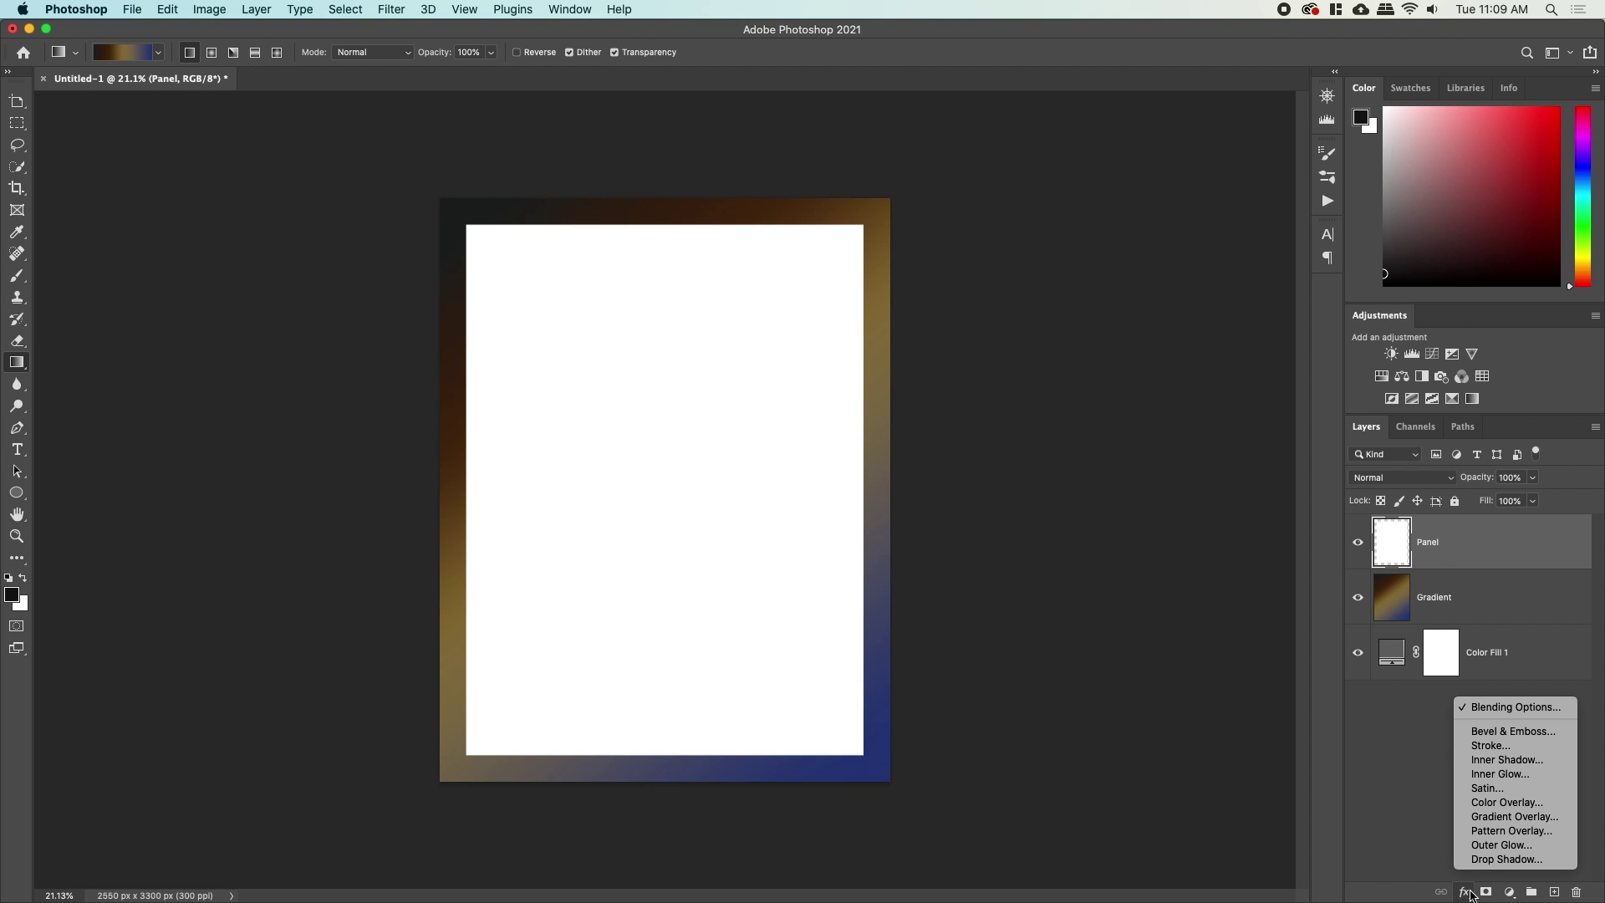
click(1483, 745)
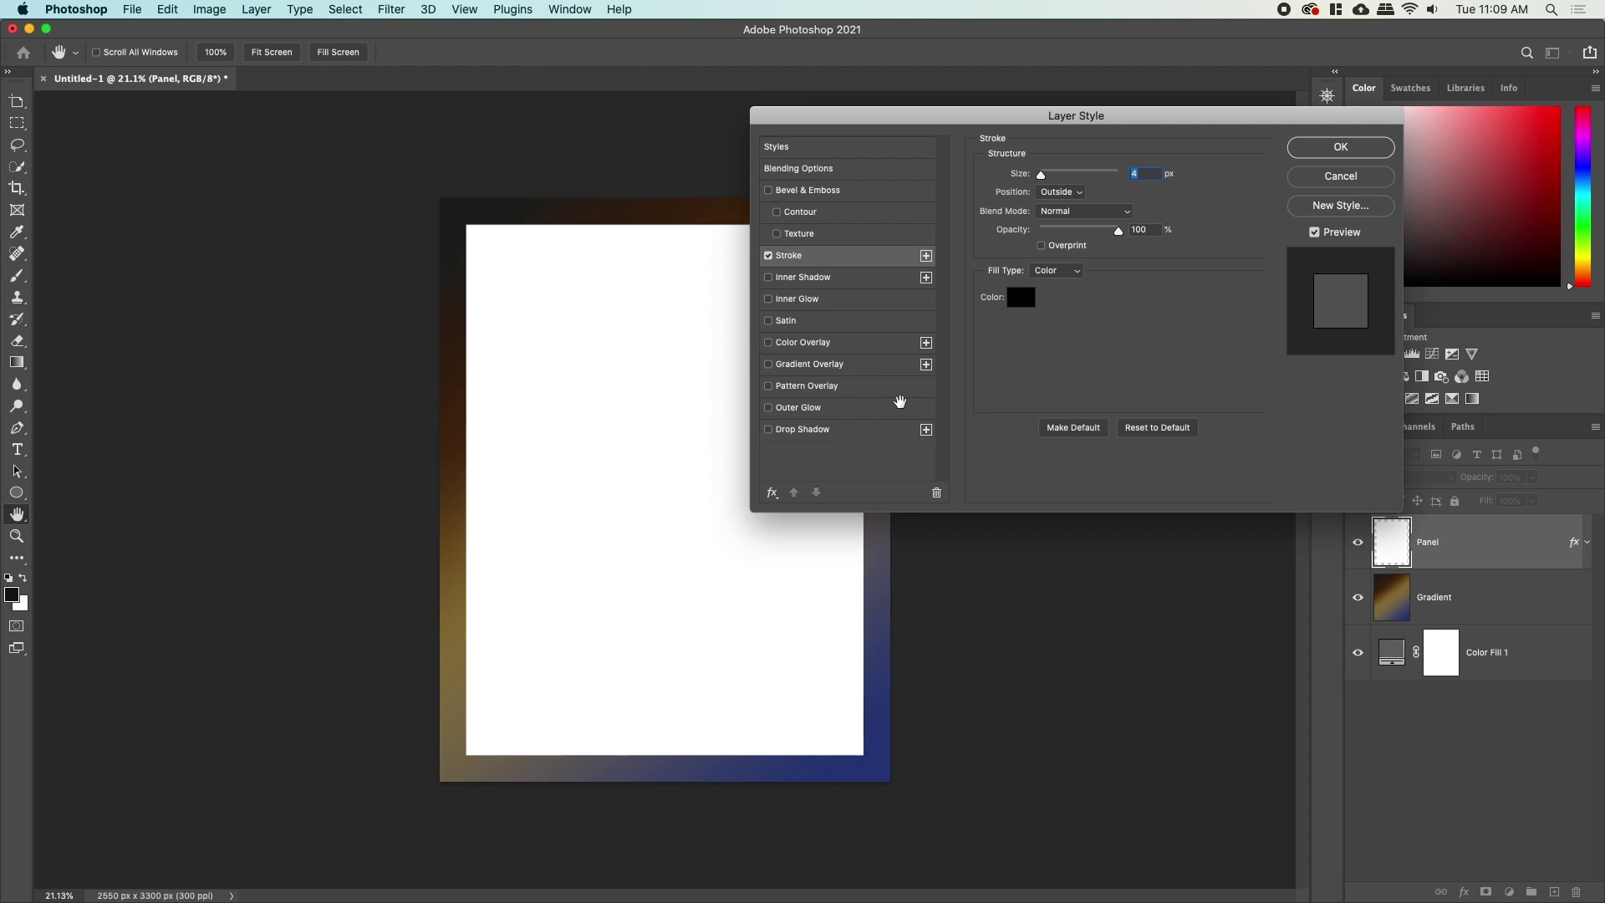
text(6)
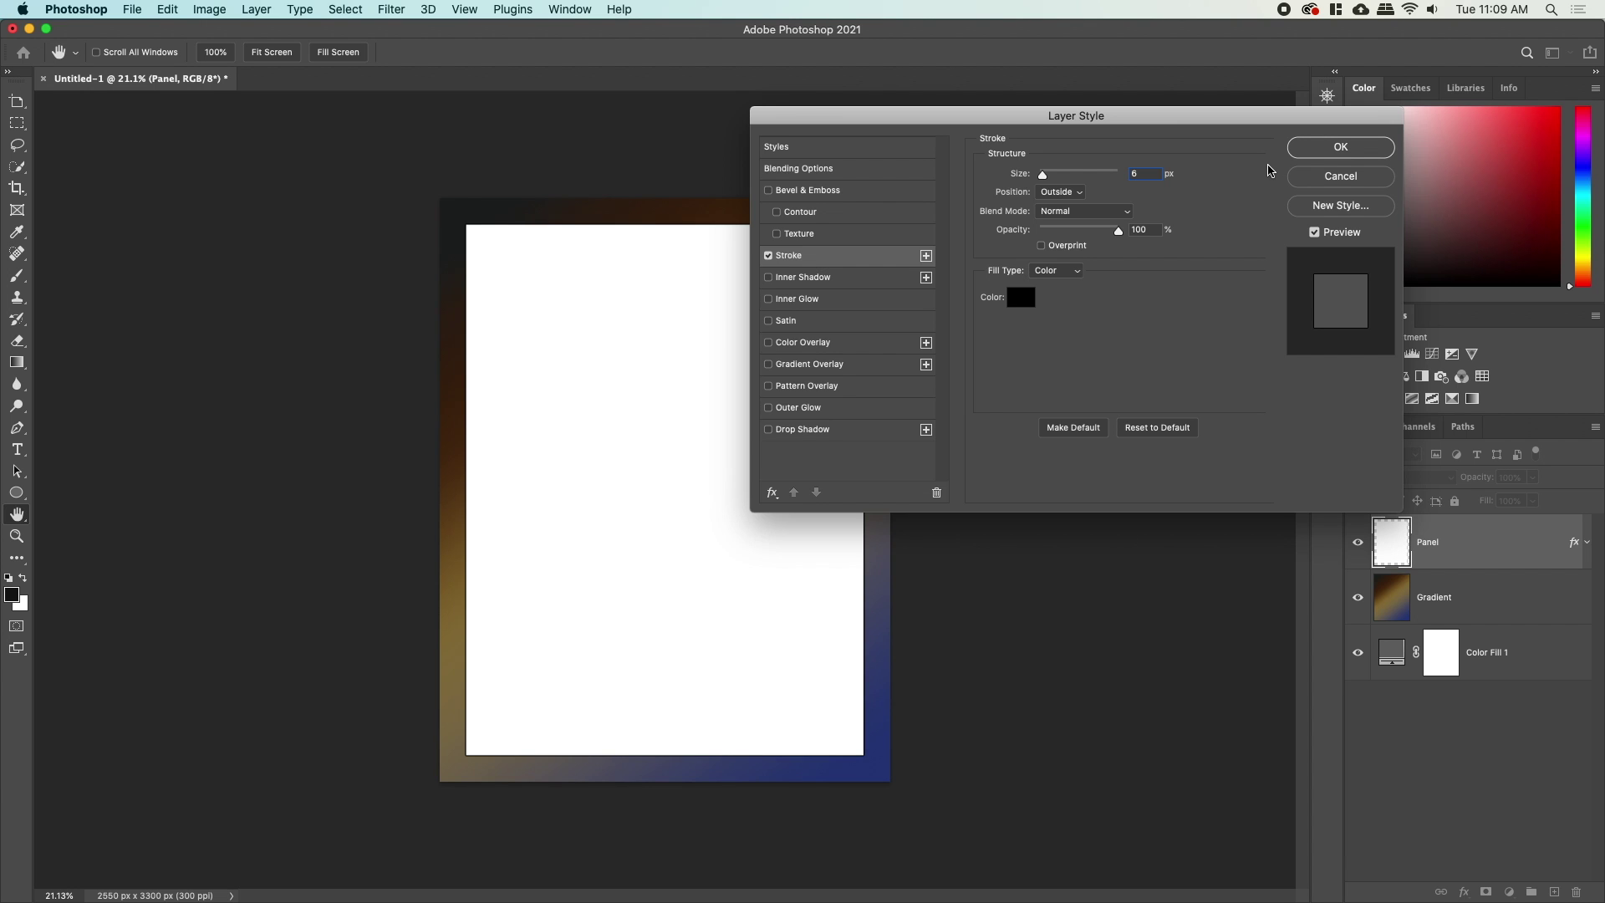
text(0)
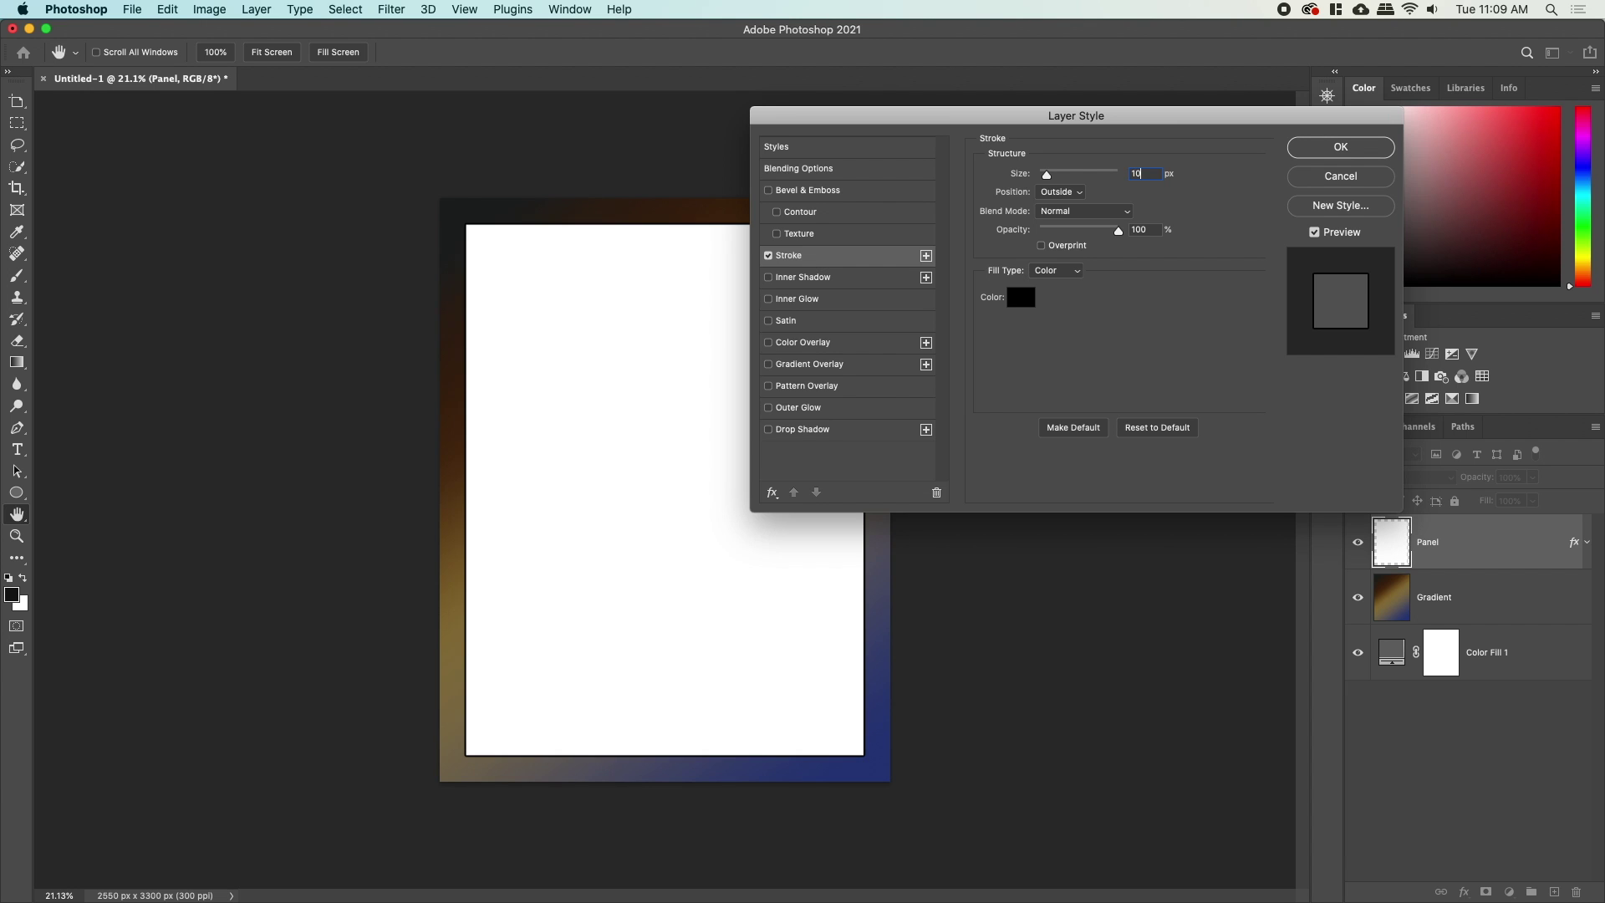
click(1316, 149)
key(a)
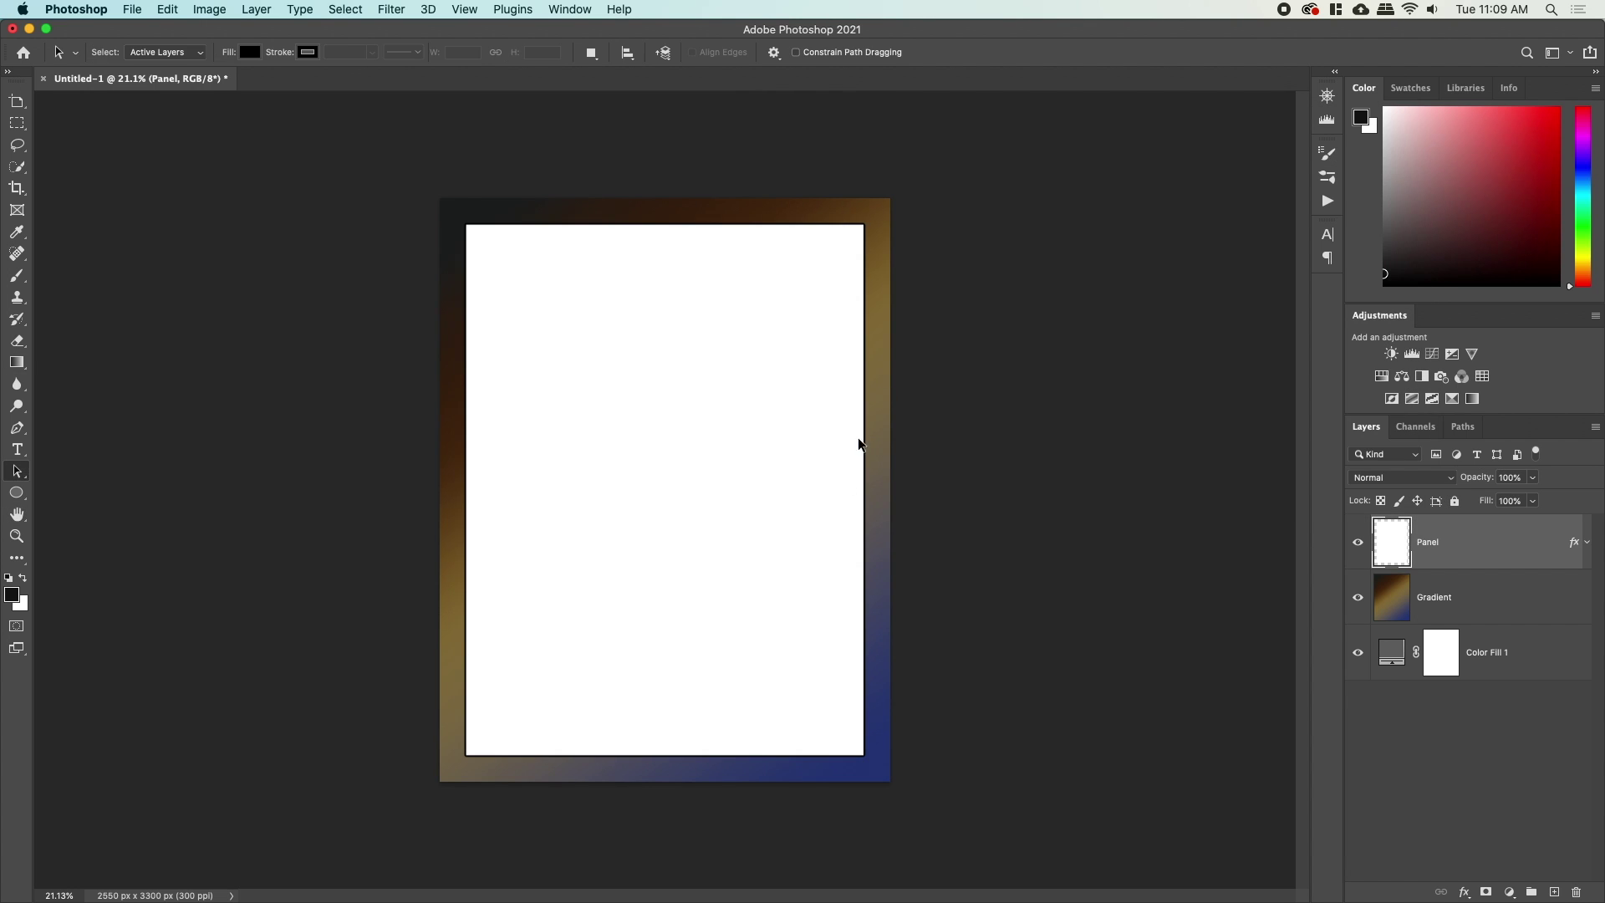
Duplicate the Panel layer and hide the original.
key(z)
drag(877, 211, 878, 246)
mouse_move(856, 541)
mouse_down()
mouse_move(730, 547)
mouse_move(761, 533)
mouse_move(730, 538)
mouse_move(877, 555)
mouse_up()
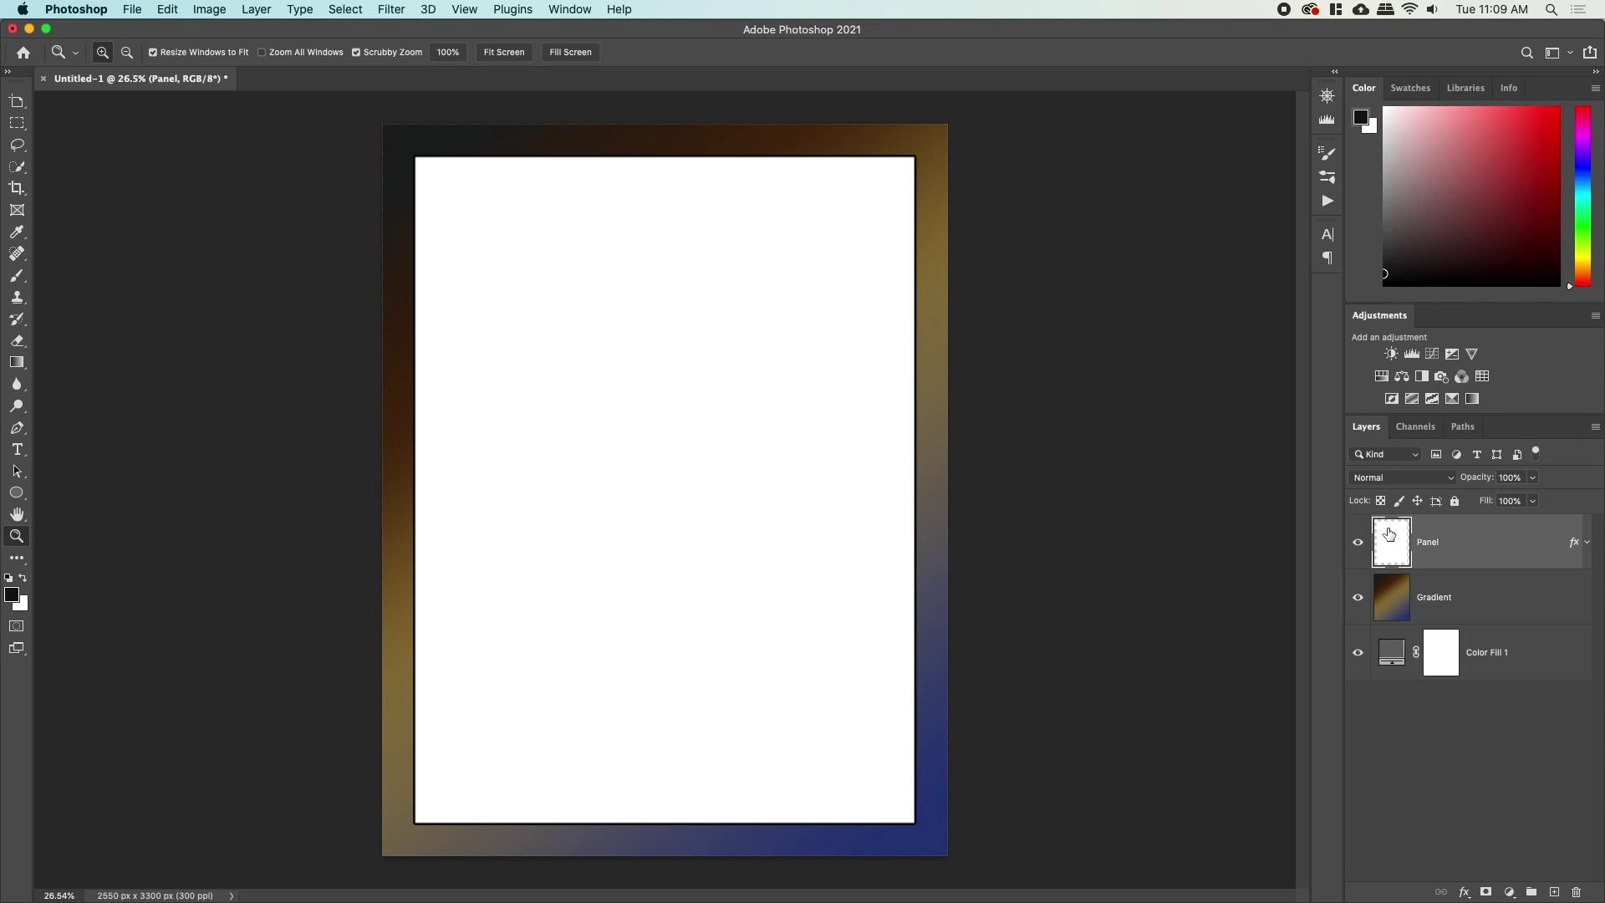
key(super+j)
click(1357, 597)
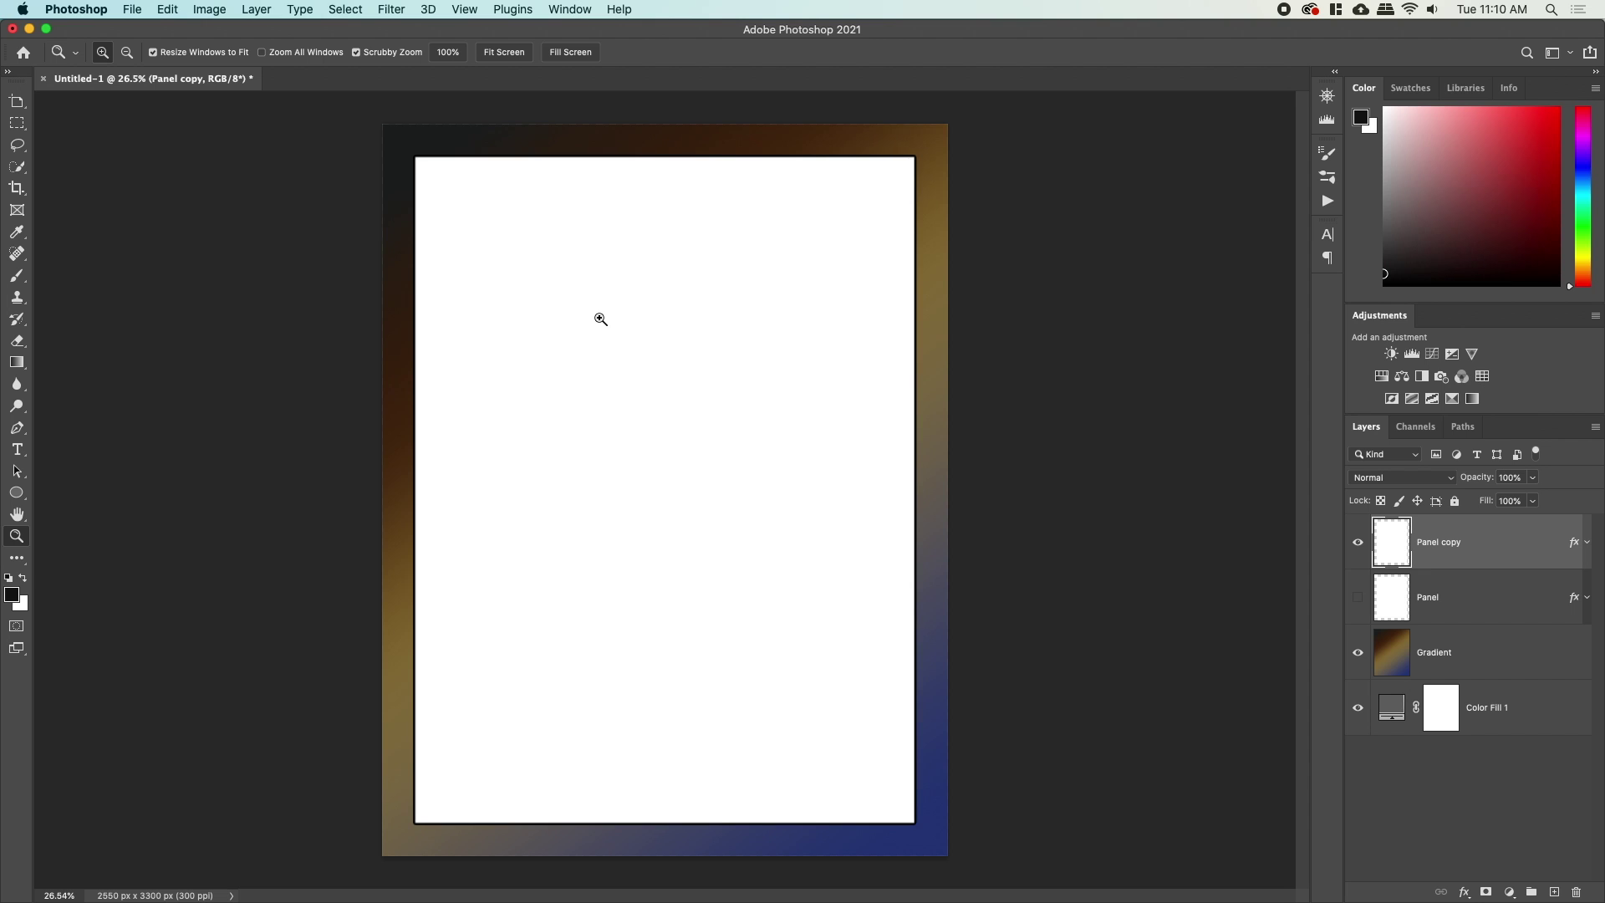
Try erasing a looping stroke in the middle of the panel copy with a 52 px soft brush Eraser, and undo it.
key(e)
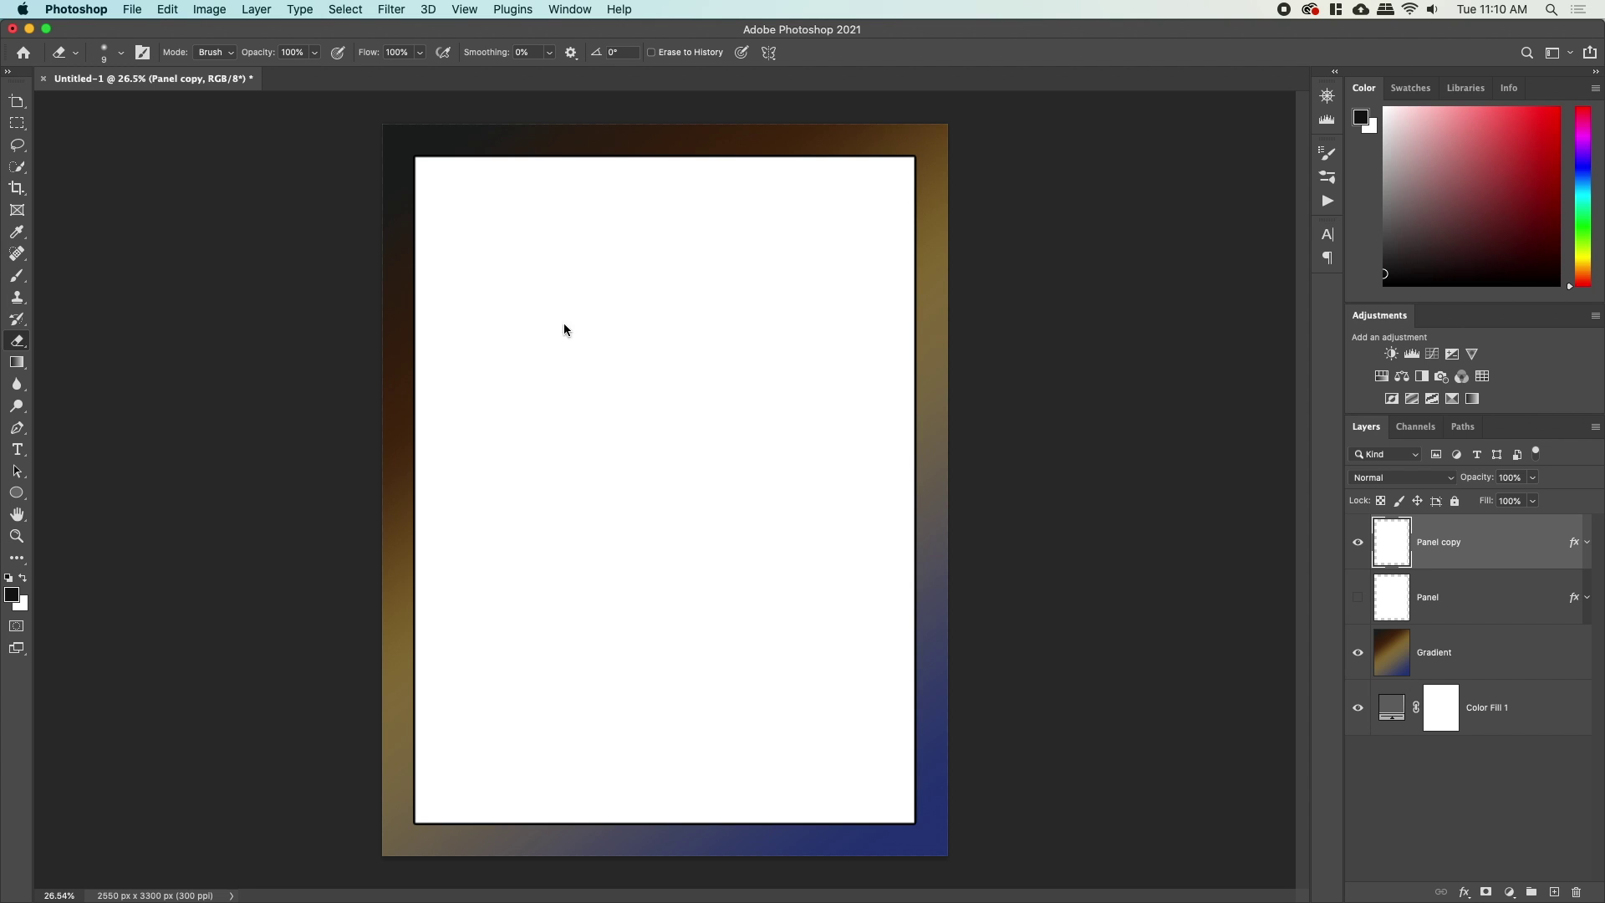
right_click(564, 323)
text(80)
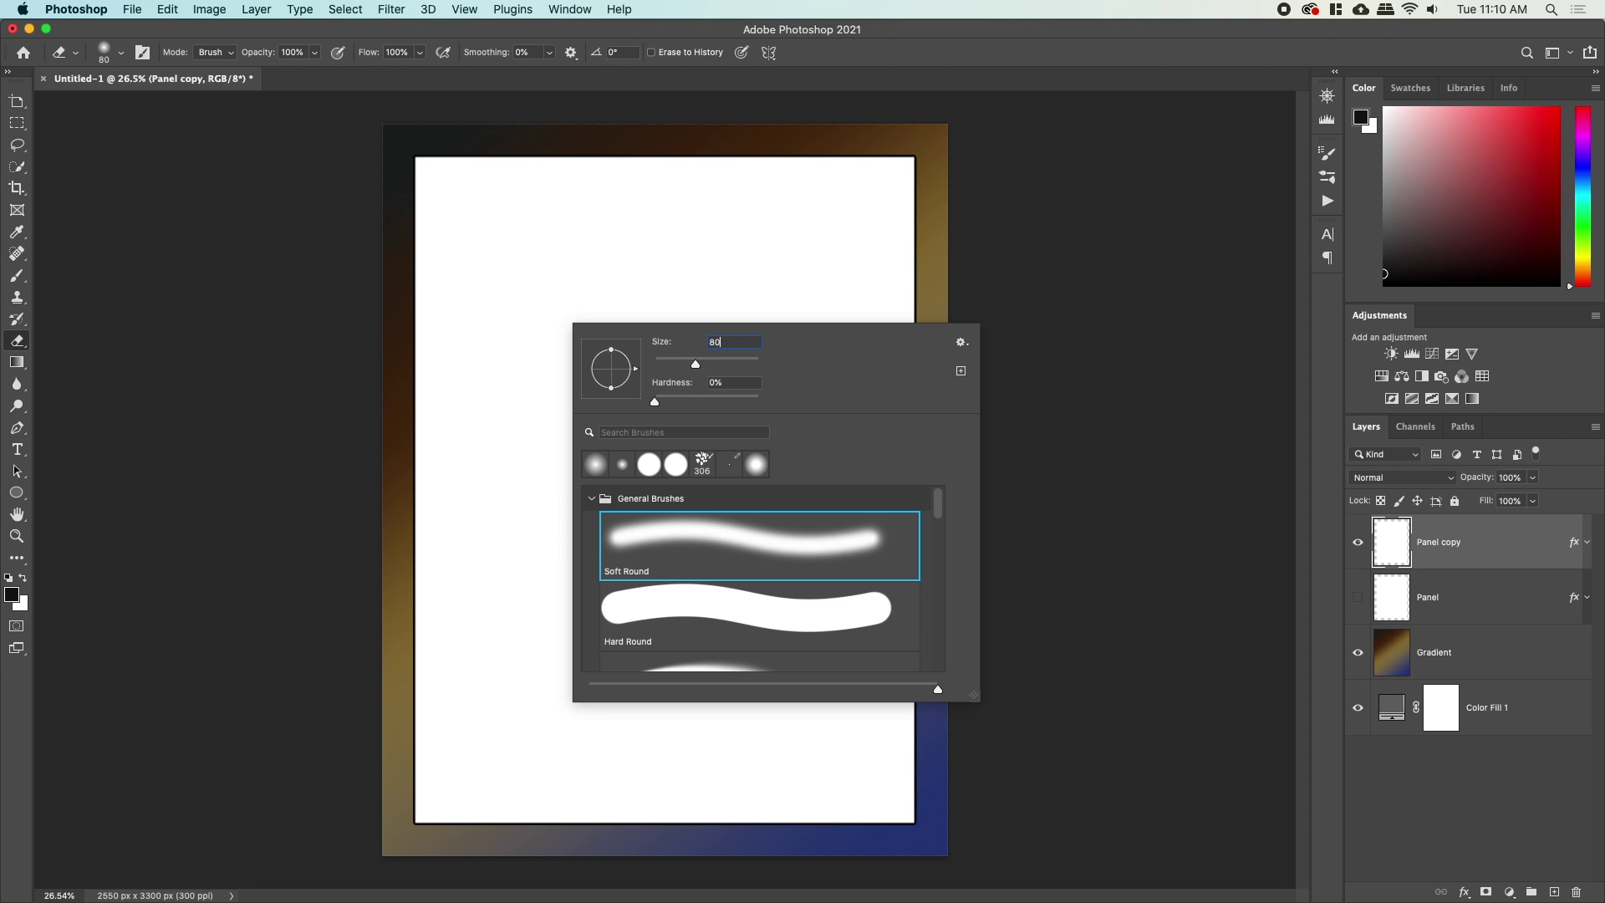
key(Return)
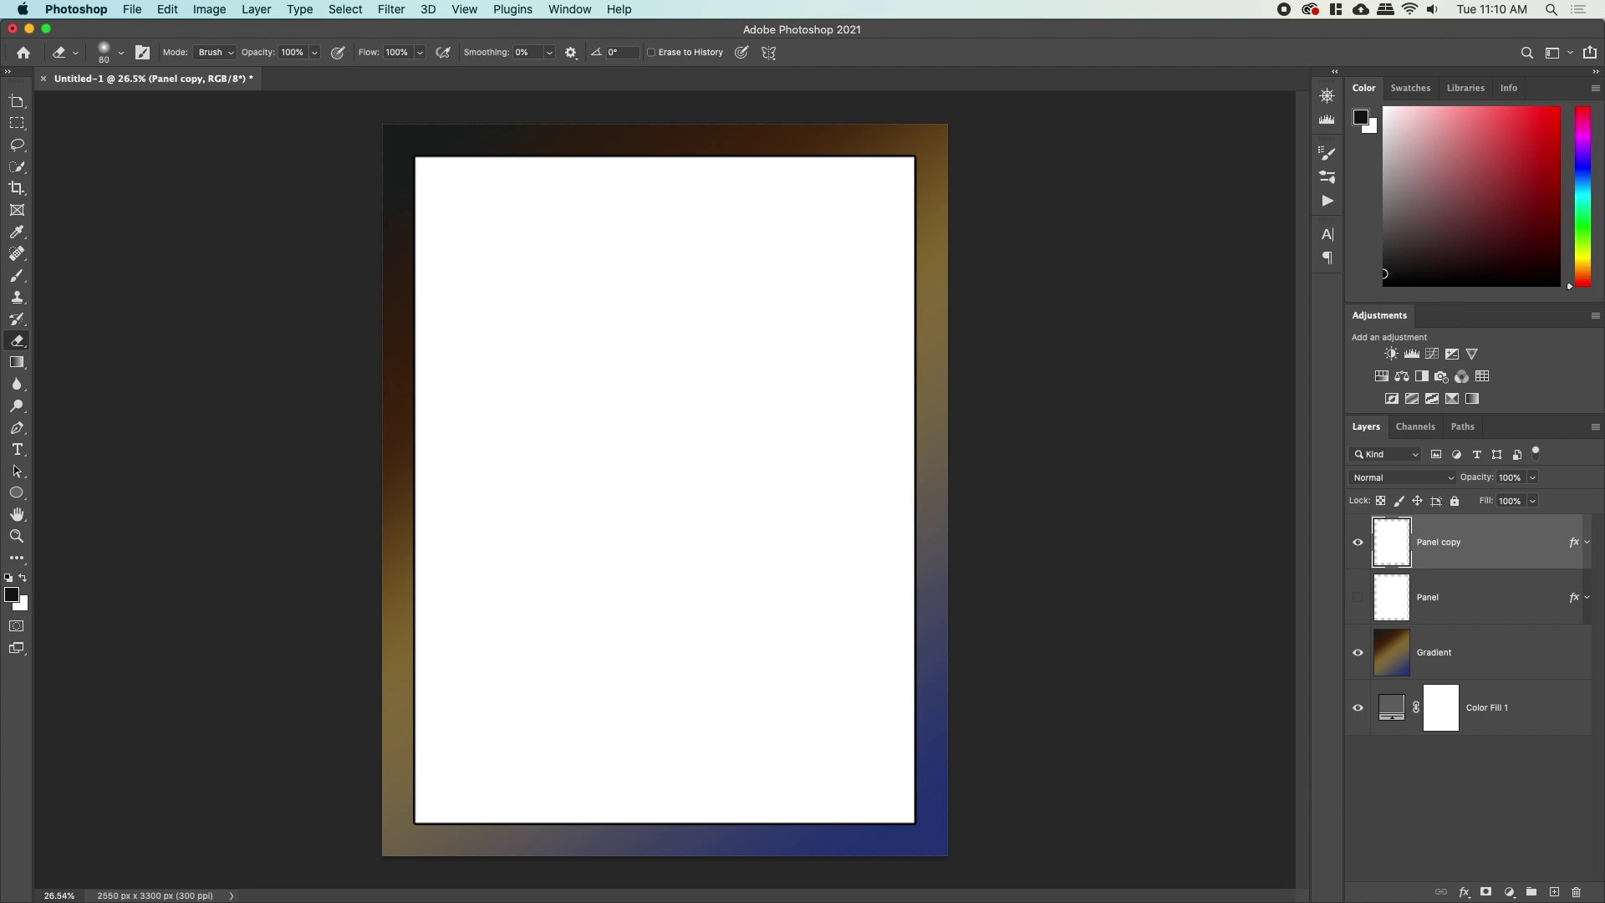
right_click(488, 391)
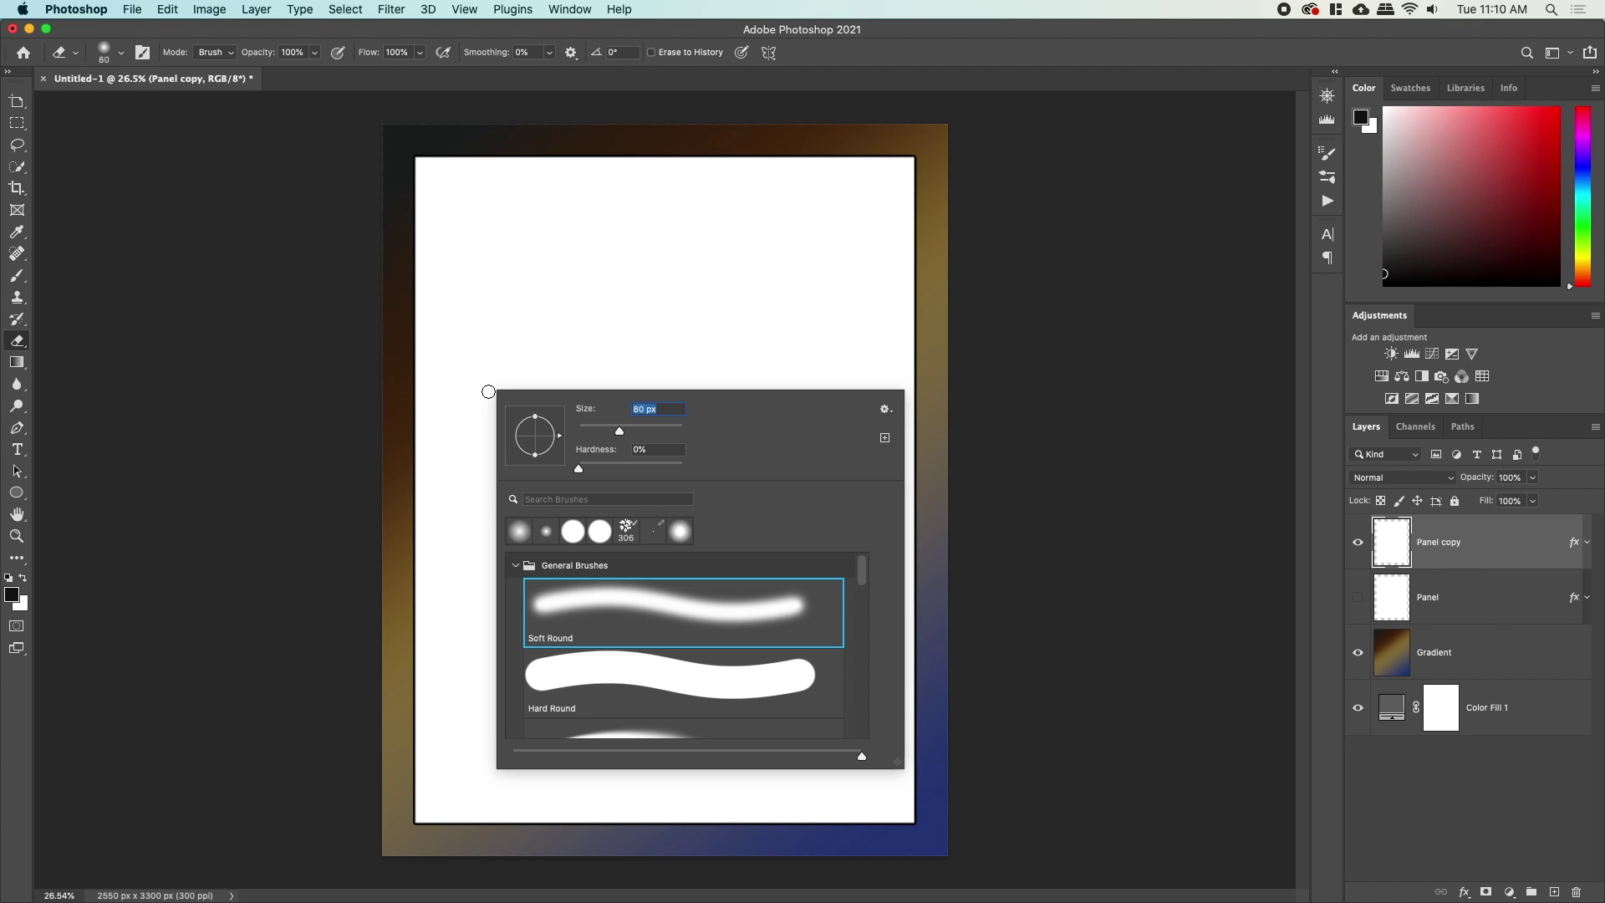
text(52)
key(Return)
mouse_move(612, 397)
mouse_down()
mouse_move(659, 515)
mouse_move(728, 449)
mouse_up()
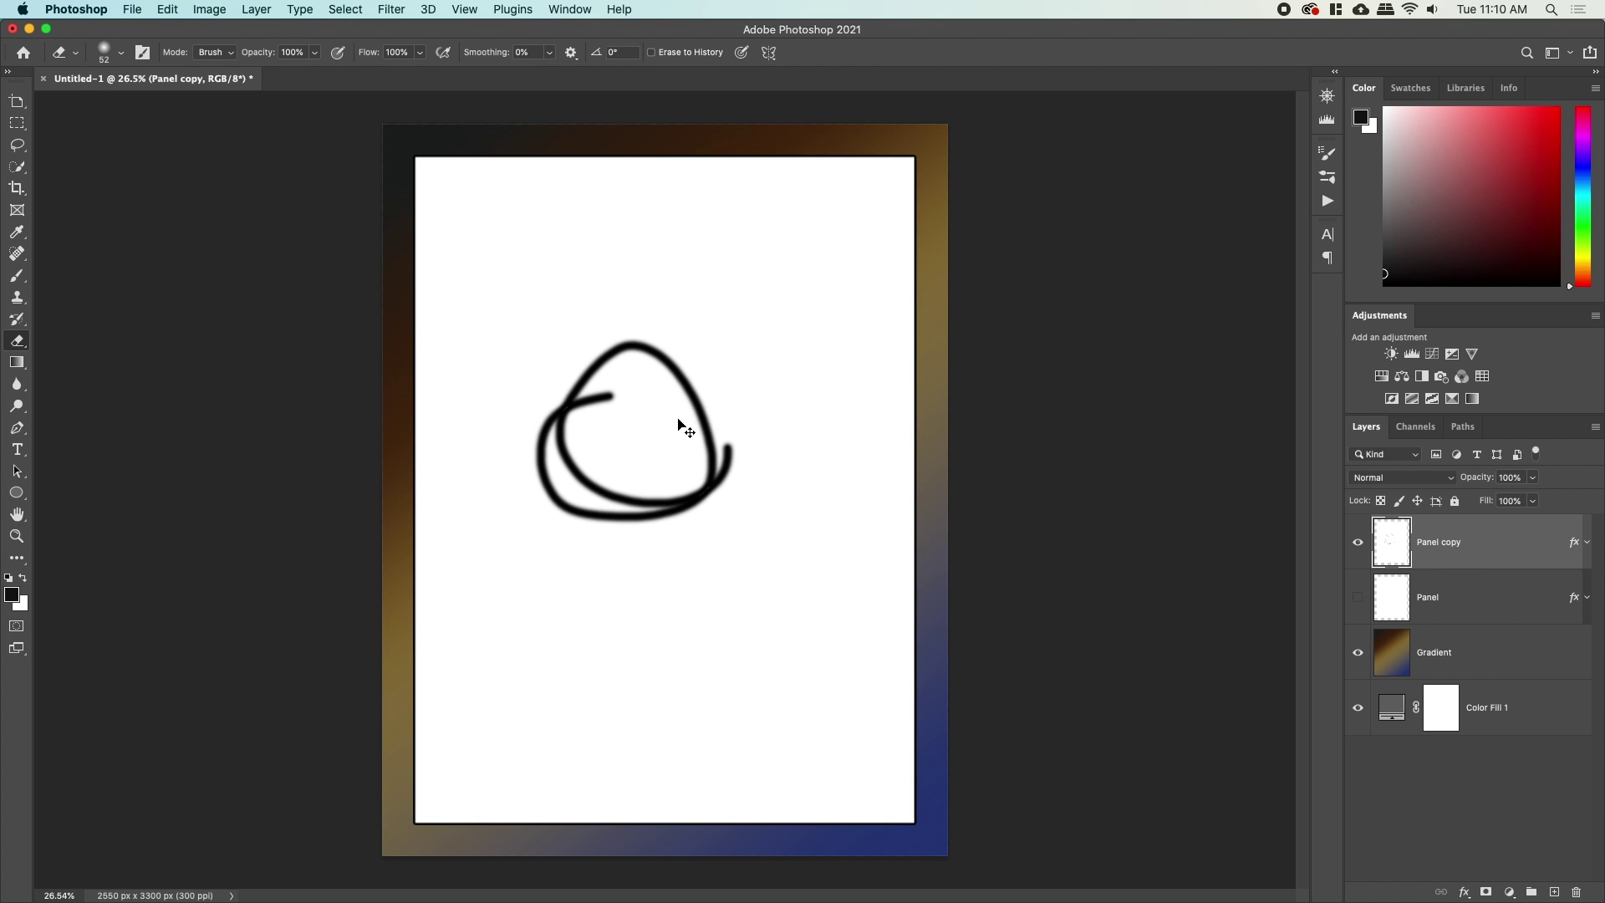
key(super+z)
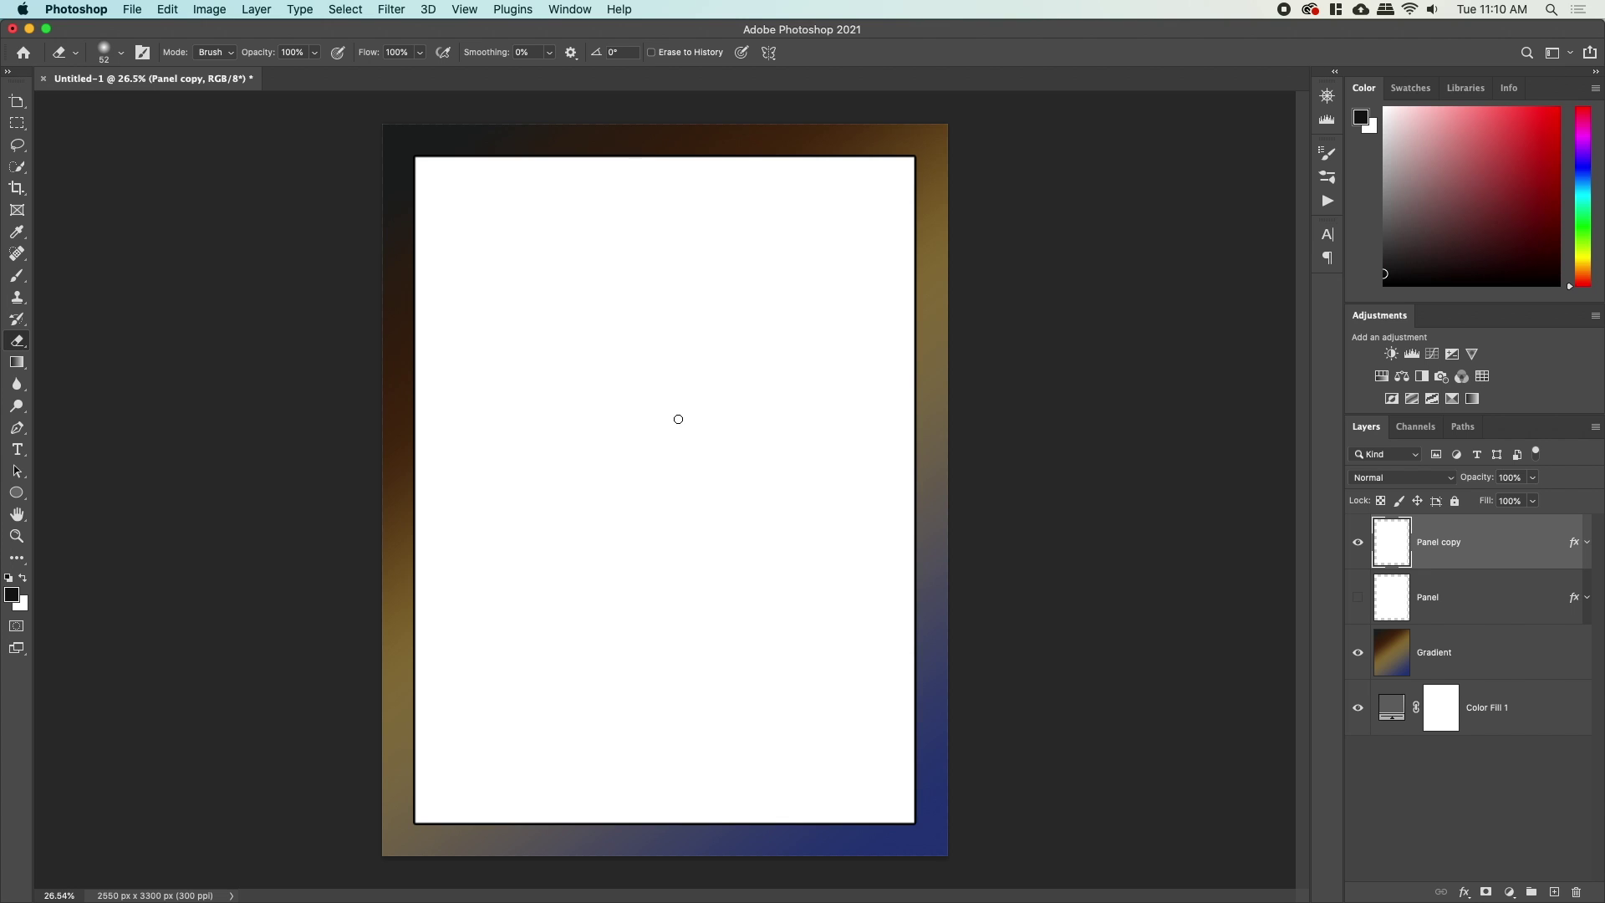
Erase a freehand zigzag running inward from the panel copy's left edge, using the Eraser in Pencil mode at 70 px.
click(235, 53)
click(229, 63)
right_click(493, 450)
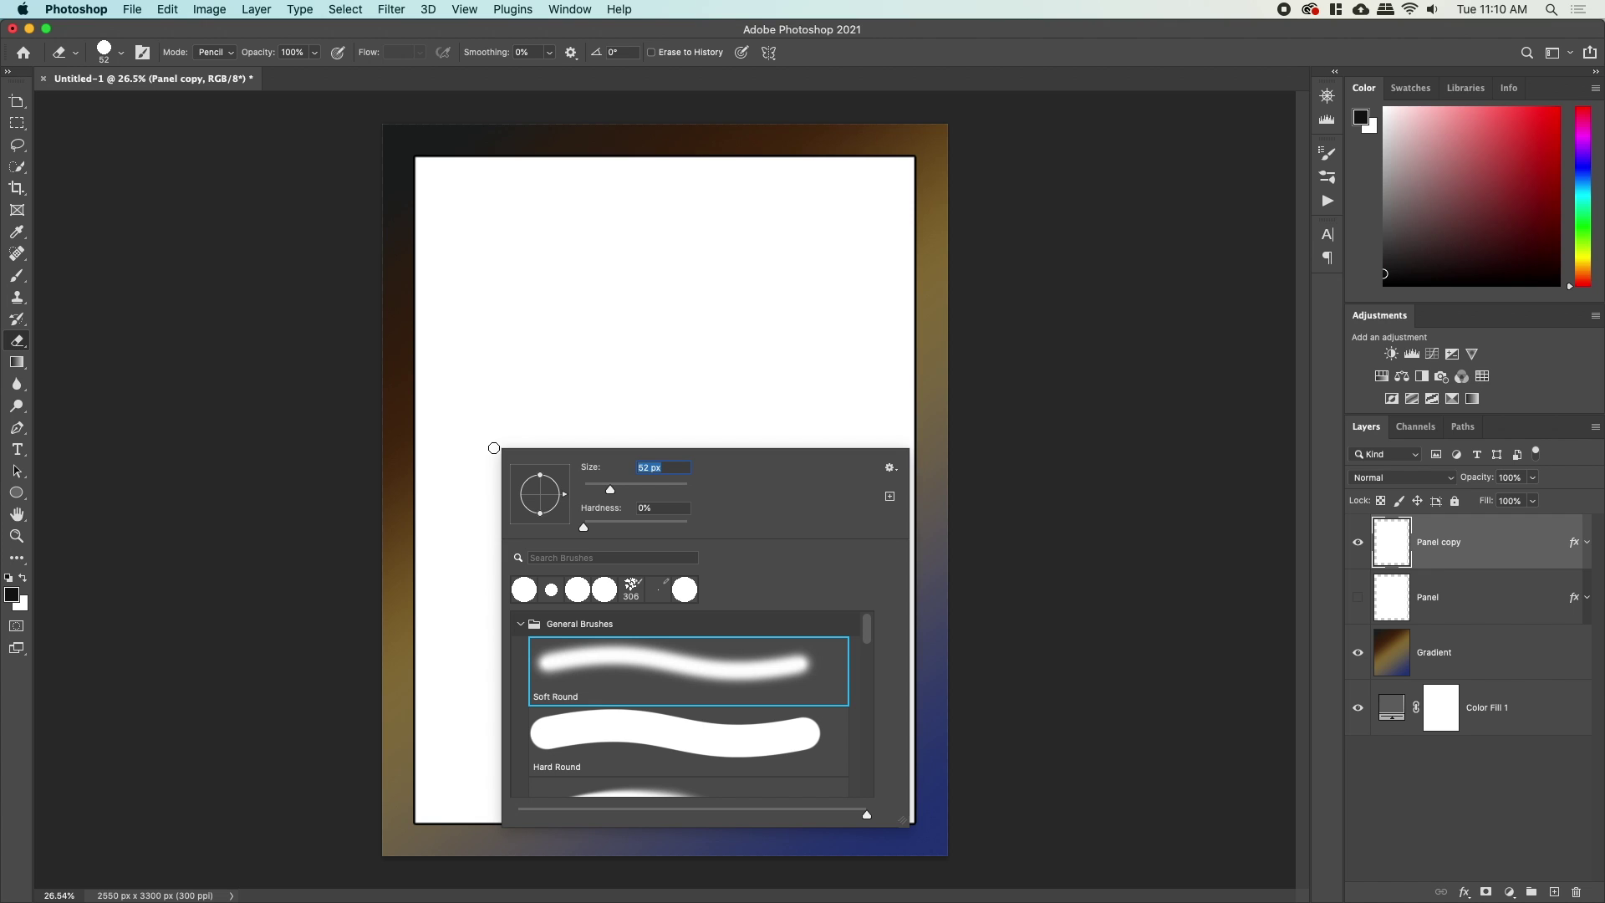
text(70)
key(Return)
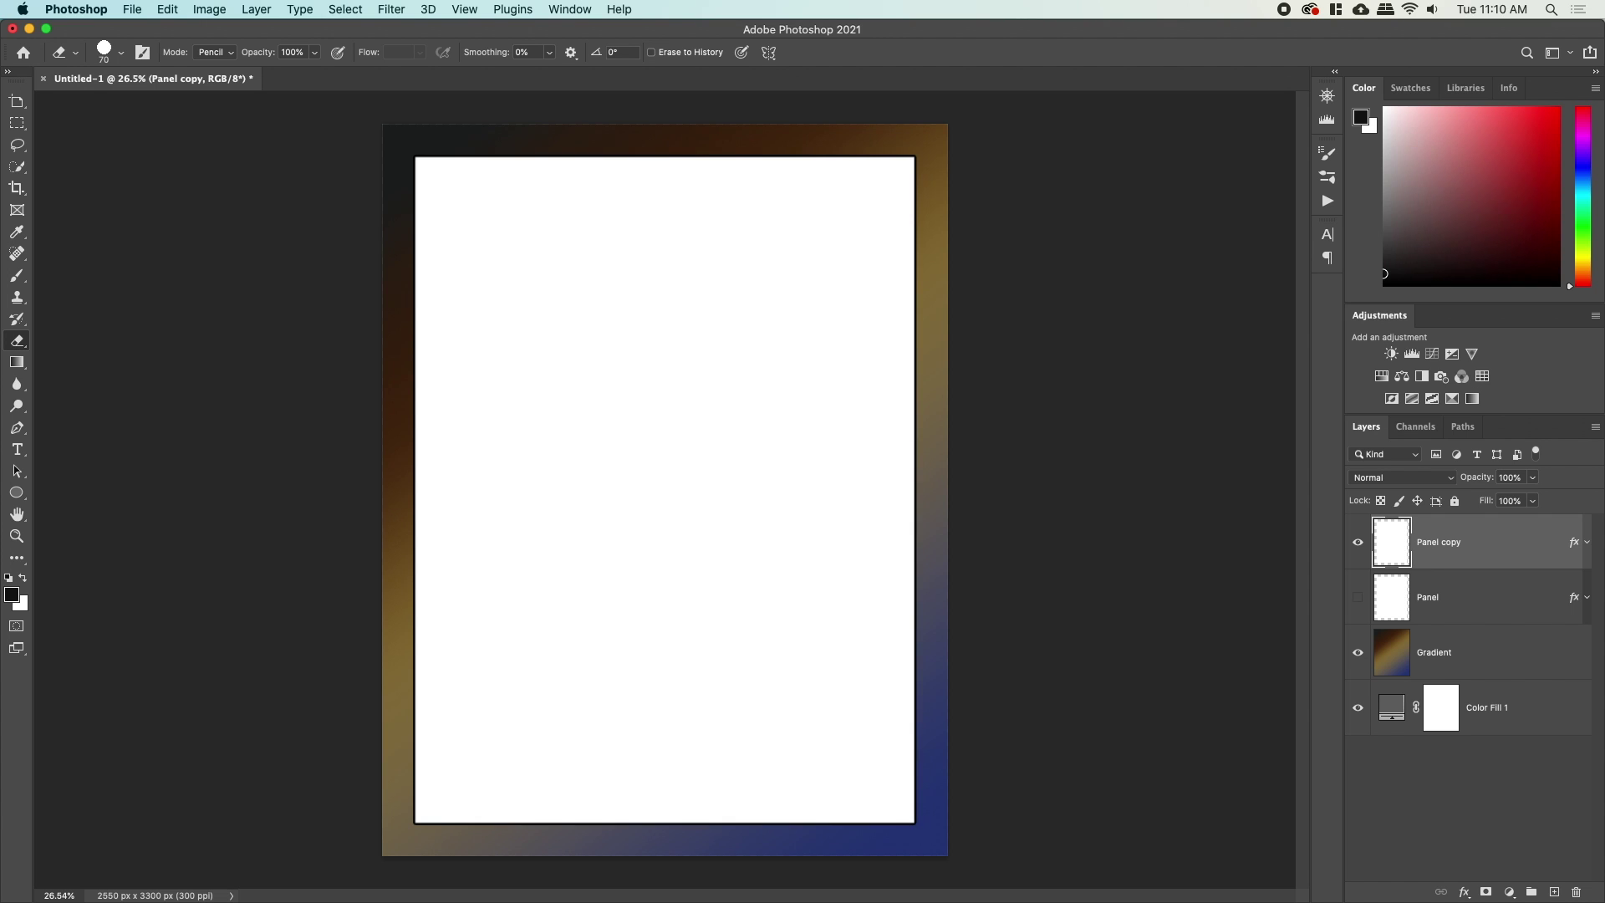
mouse_move(410, 390)
mouse_down()
mouse_move(699, 405)
mouse_move(919, 434)
mouse_move(752, 422)
mouse_move(961, 462)
mouse_move(735, 458)
mouse_move(747, 479)
mouse_move(576, 552)
mouse_move(625, 631)
mouse_move(777, 660)
mouse_up()
key(z)
drag(624, 613, 735, 598)
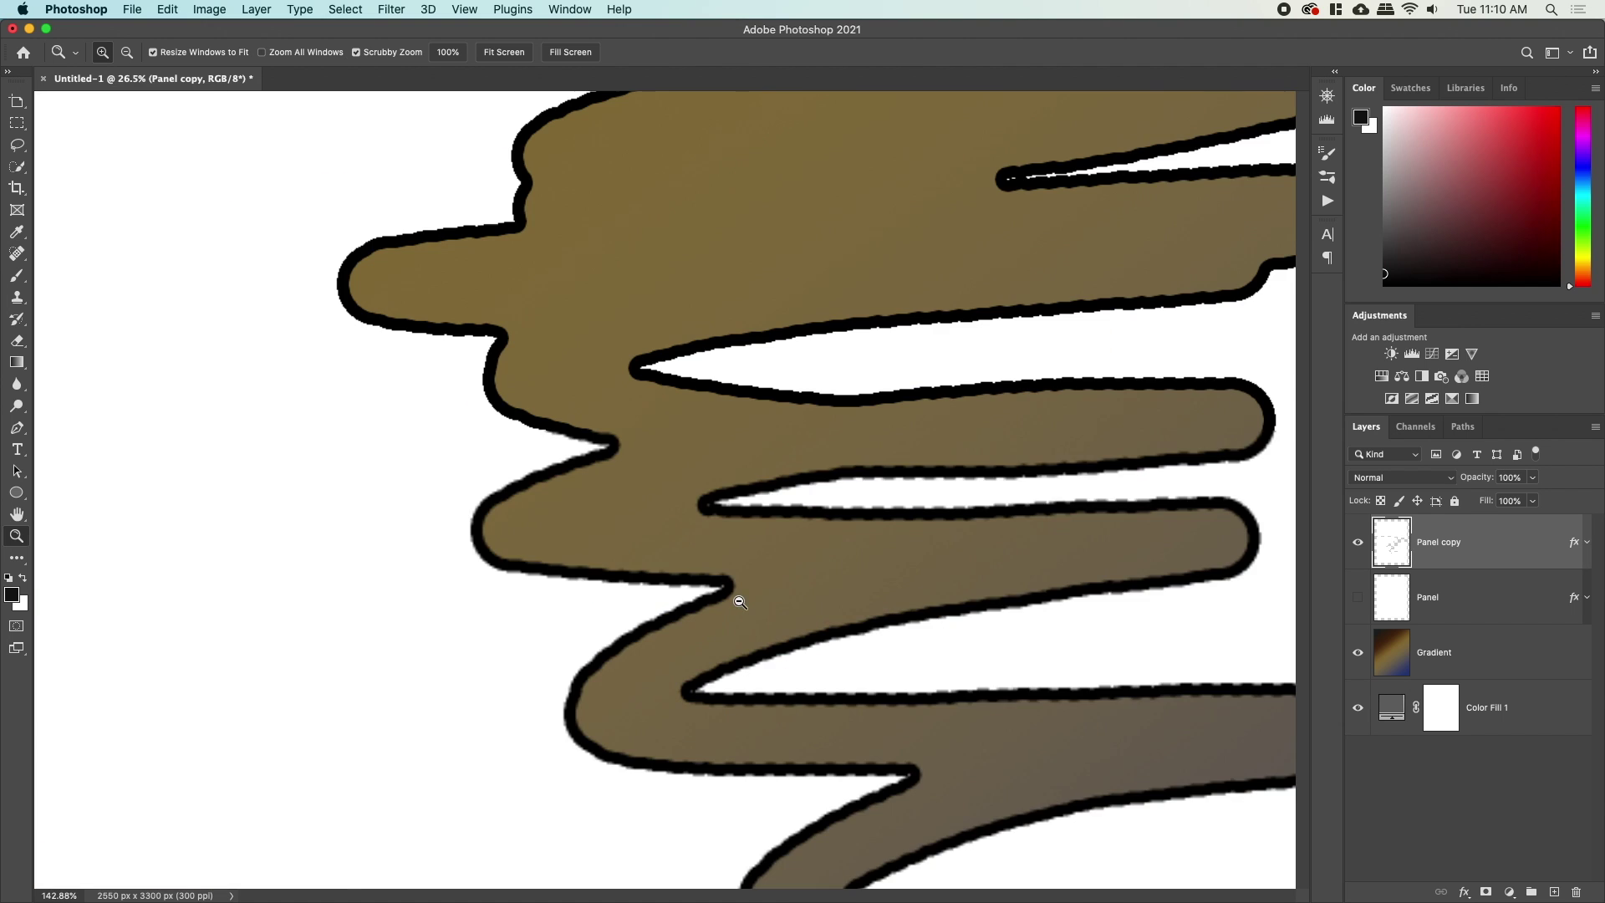
drag(870, 602, 808, 603)
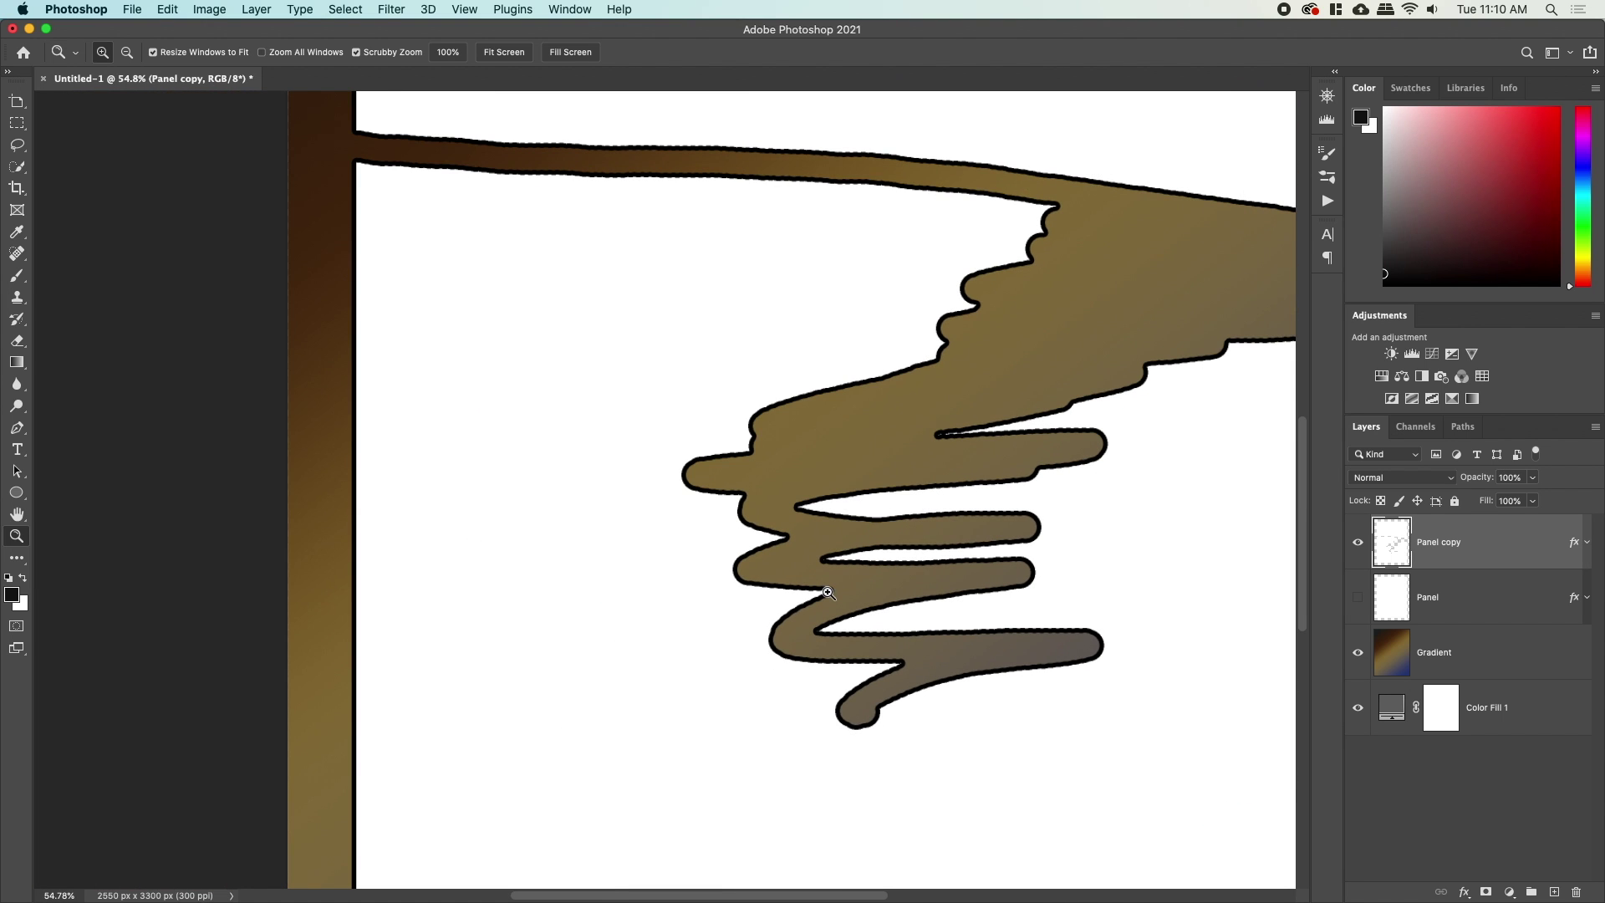
Hide the Panel copy's Stroke effect, erase more freehand strokes across its lower half, and show the Stroke again.
key(b)
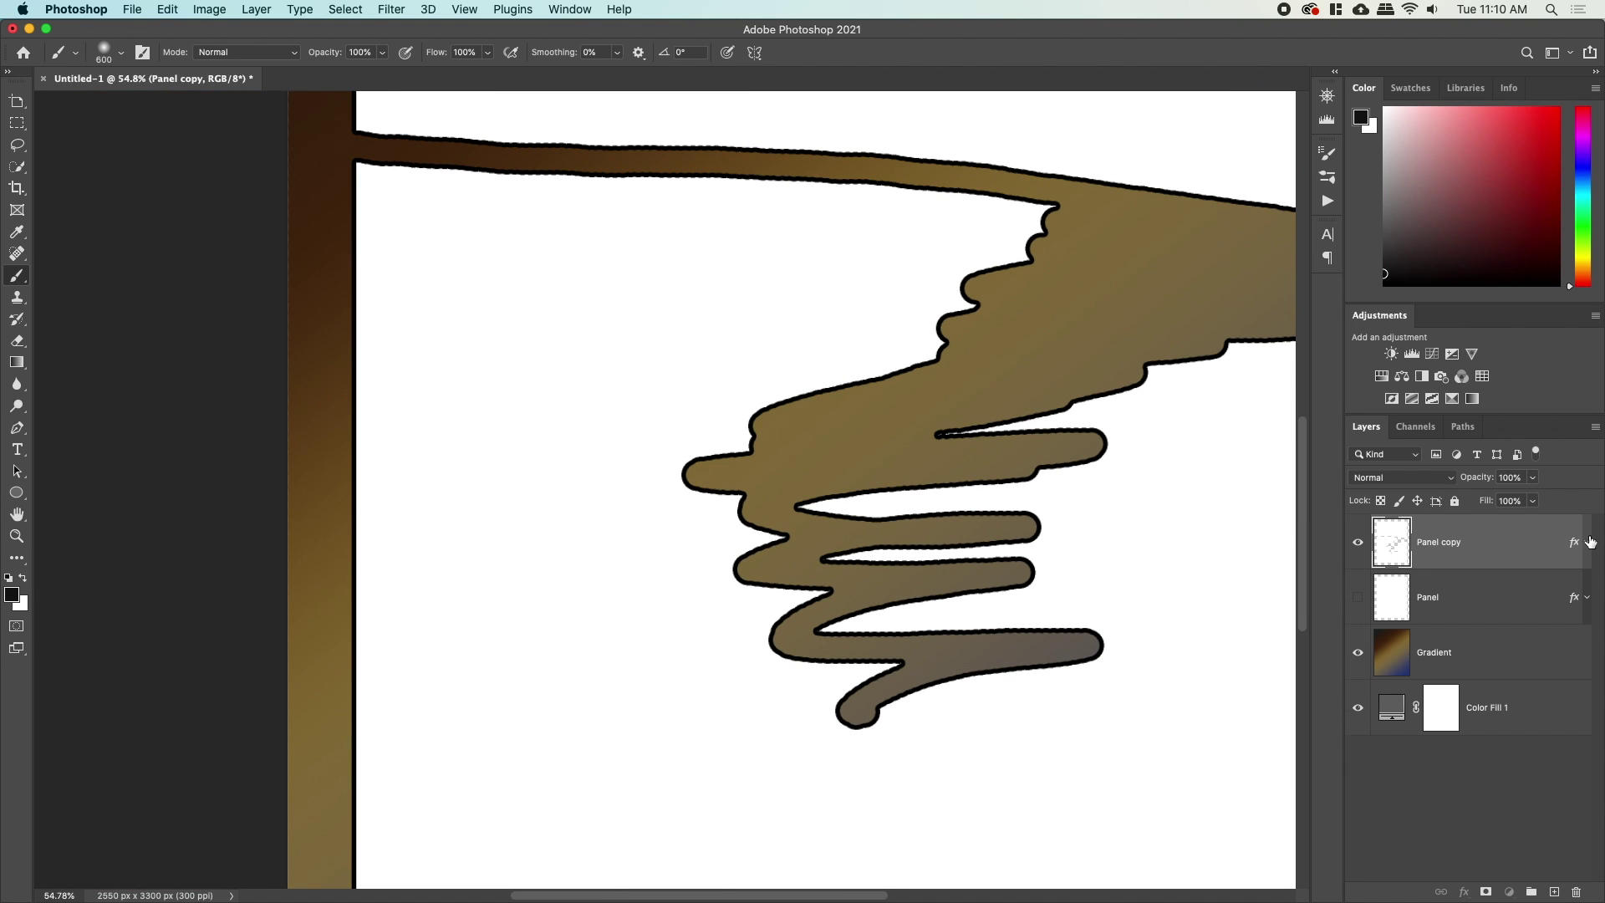
click(1586, 542)
click(1406, 592)
key(z)
drag(1021, 574, 849, 528)
key(e)
mouse_move(1025, 527)
mouse_down()
mouse_move(1049, 554)
mouse_move(942, 623)
mouse_move(695, 696)
mouse_move(793, 720)
mouse_move(990, 684)
mouse_up()
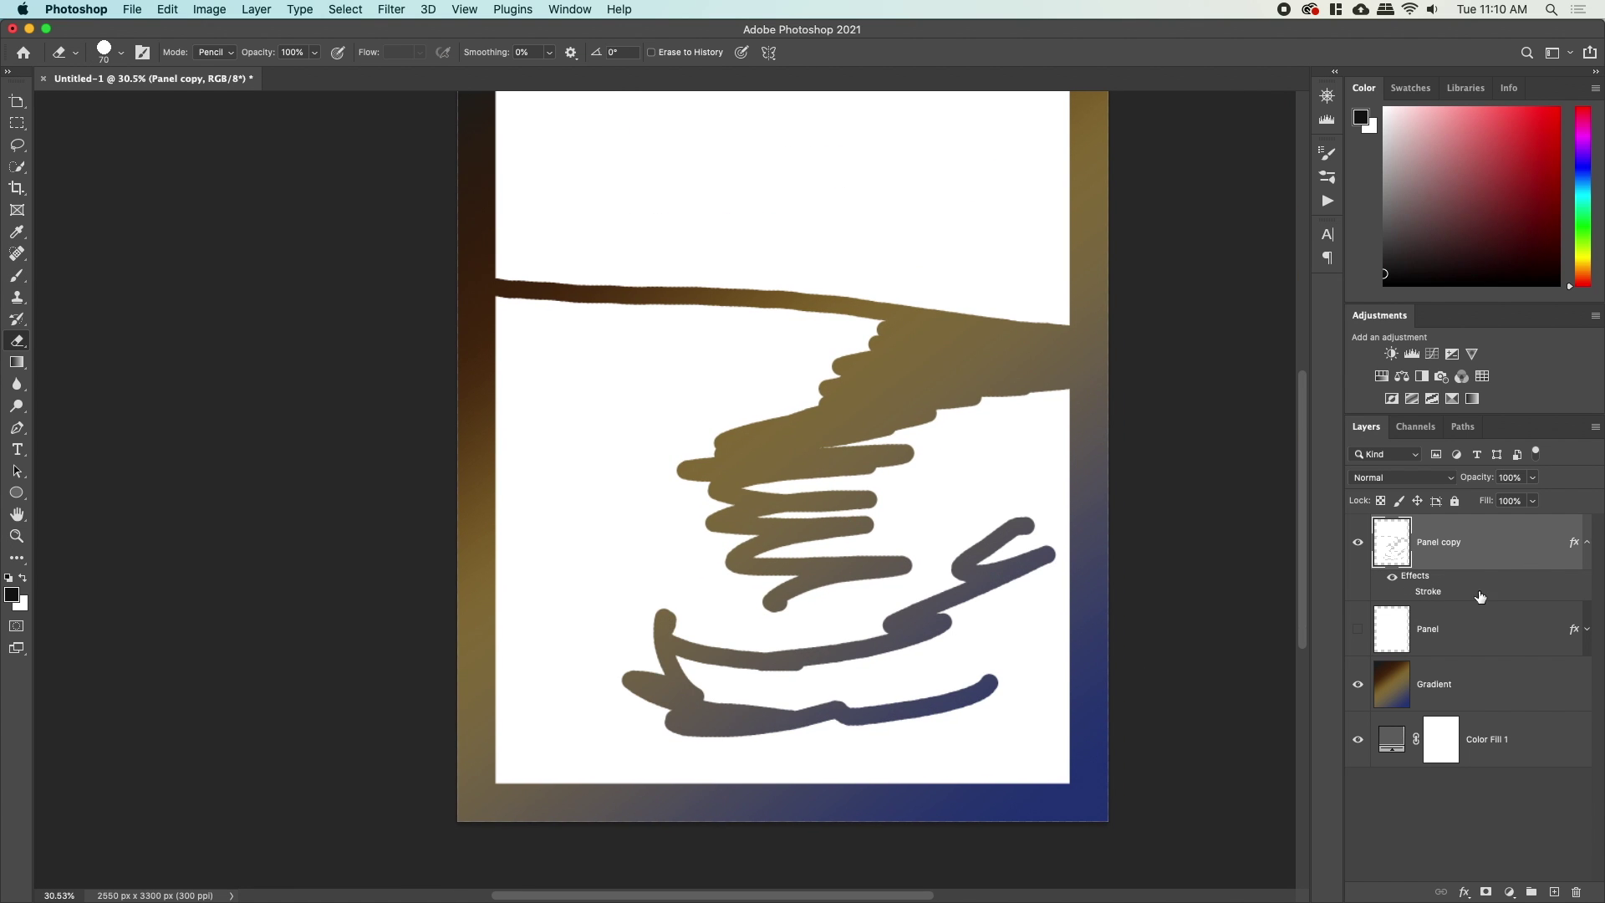
click(1405, 592)
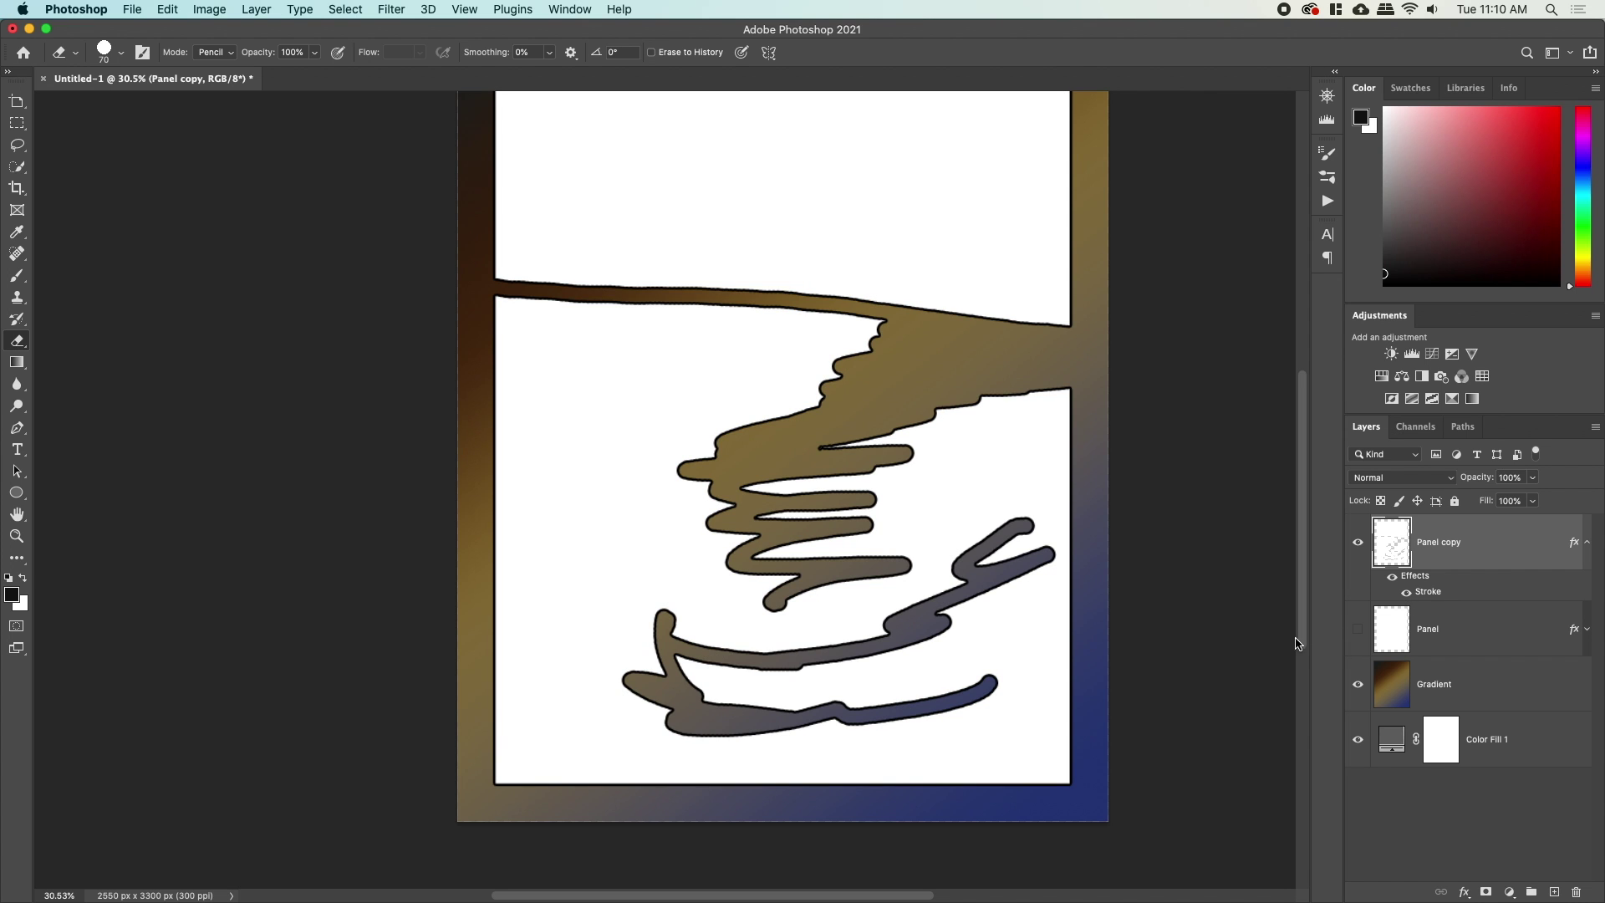
Undo all the freehand erasing on the Panel copy layer.
key(super+z)
key(super+z)
key(super+z)
key(super+z)
key(super+z)
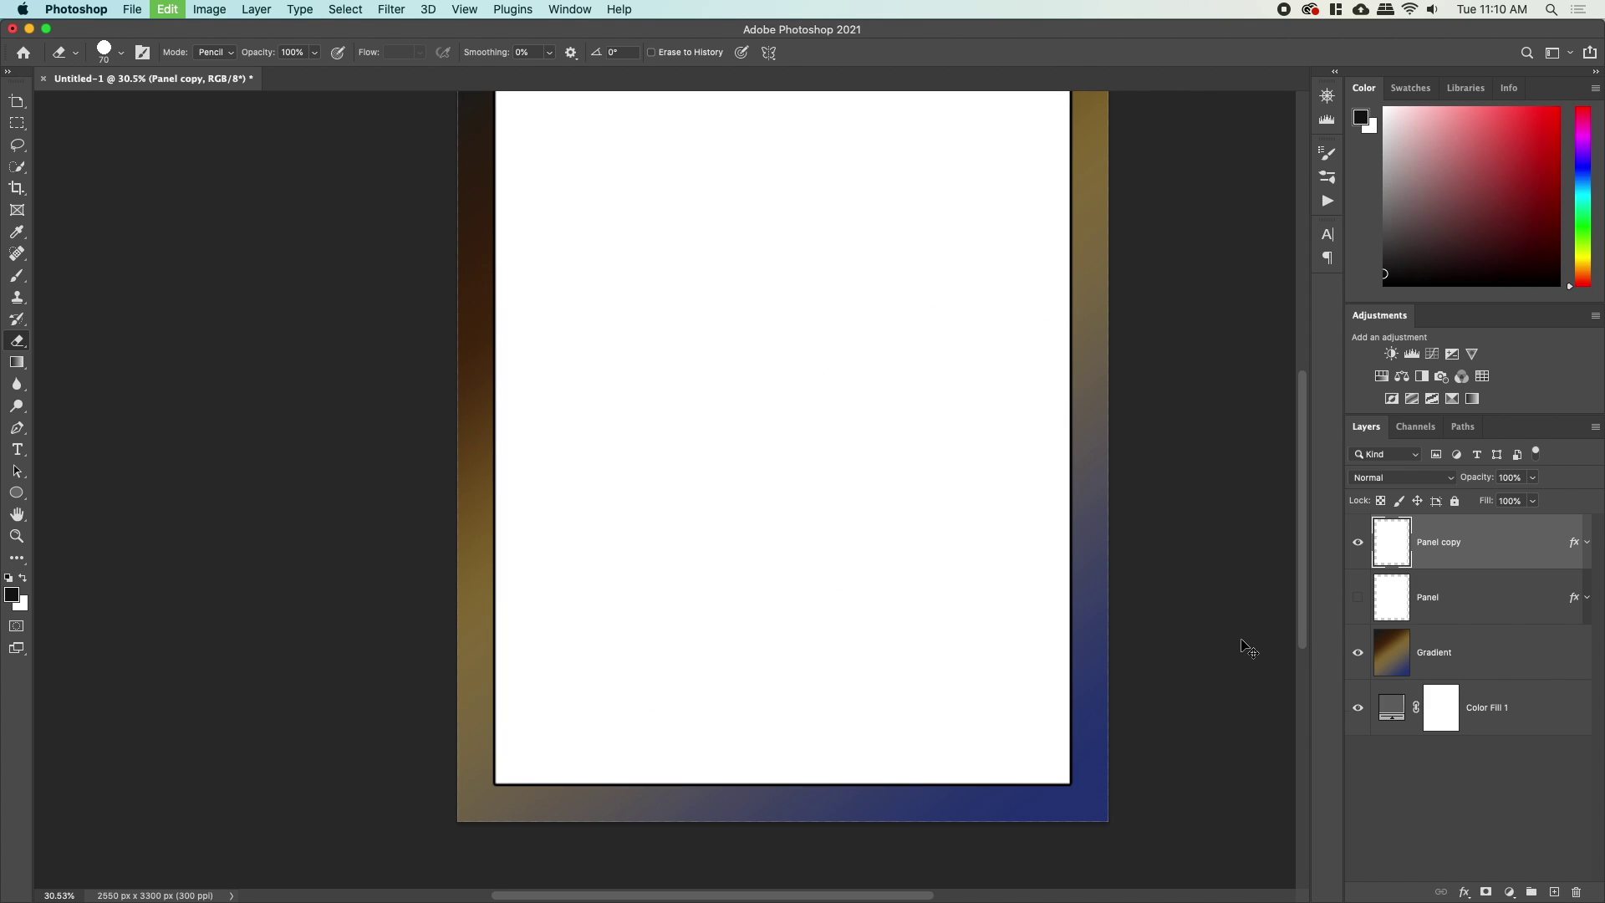
Erase two straight slanted gutters across the full width of Panel copy with the 70 px eraser, and hide the original Panel layer.
key(z)
key(super+0)
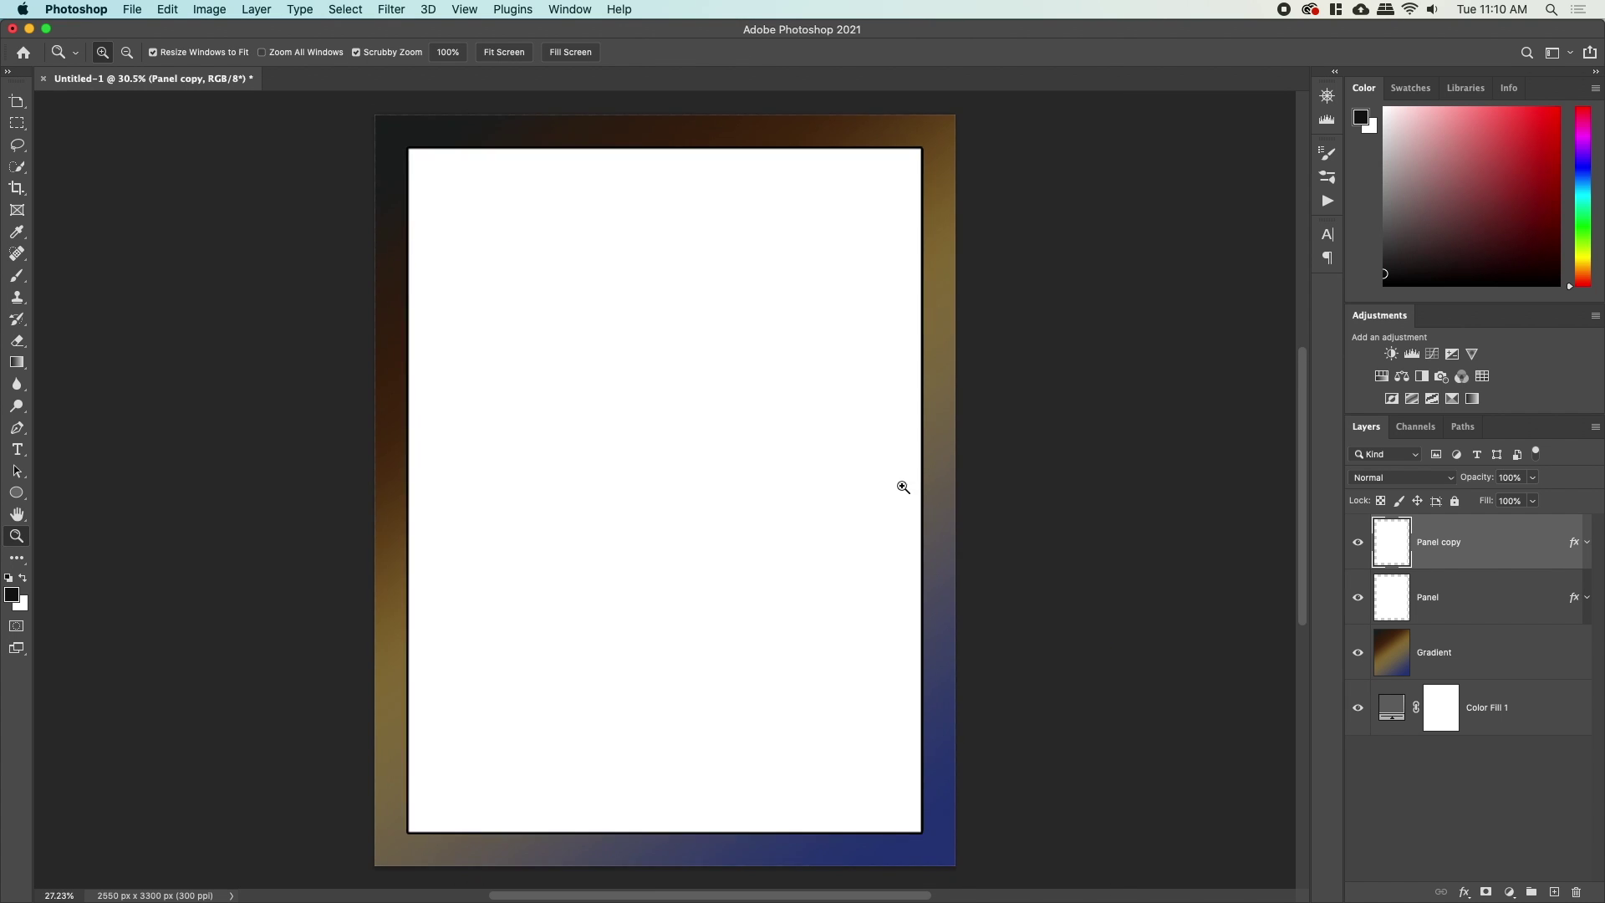
key(e)
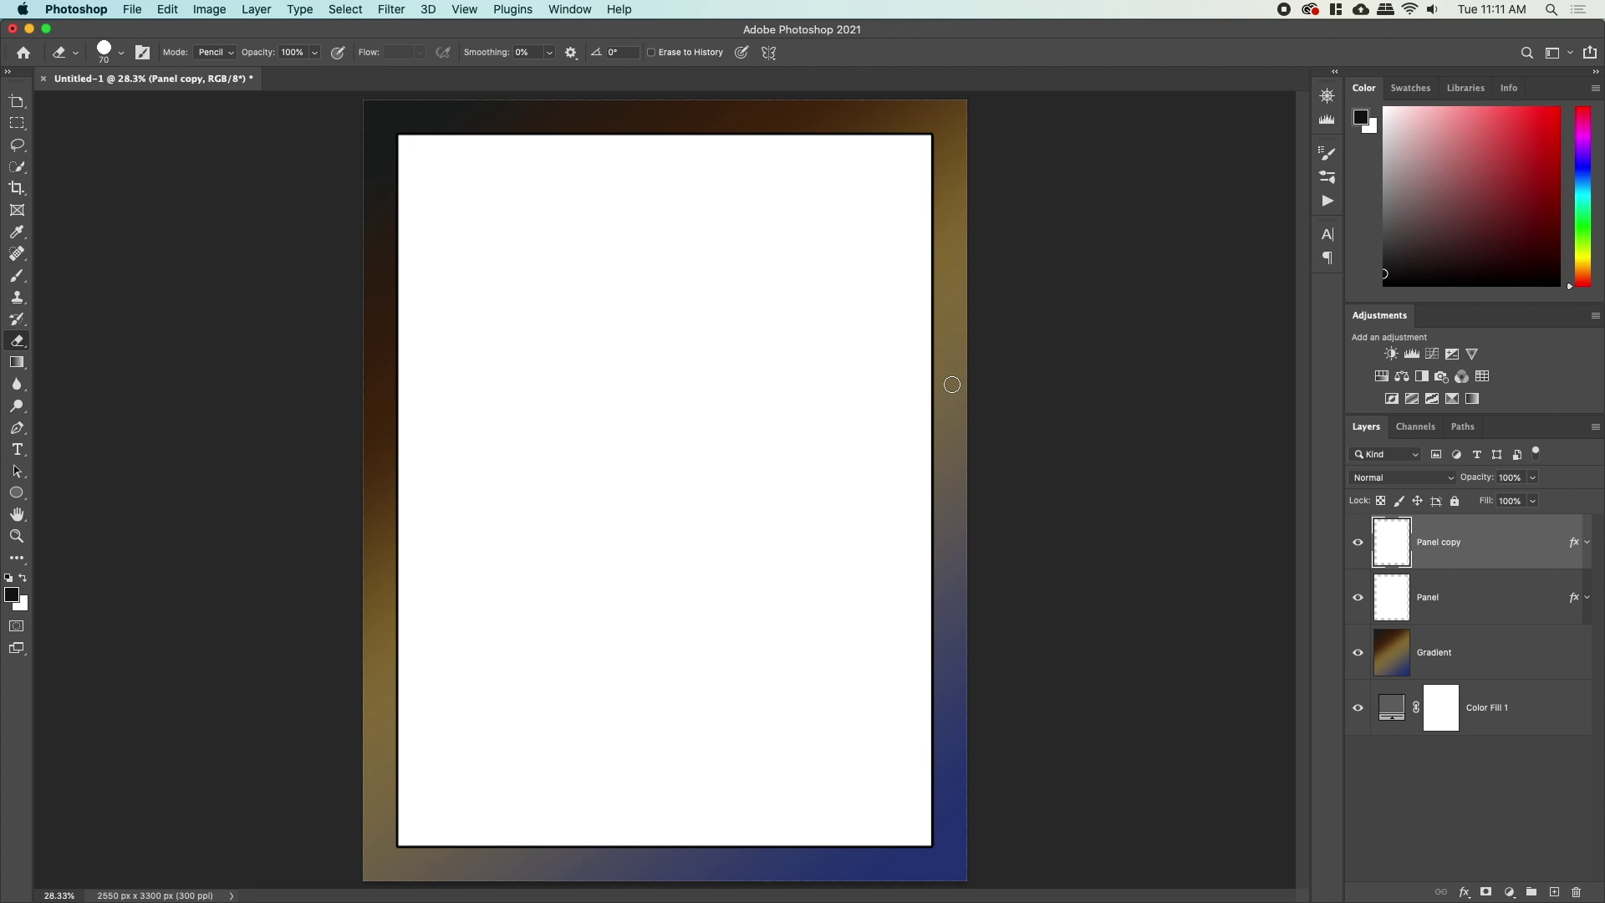
shift+click(954, 371)
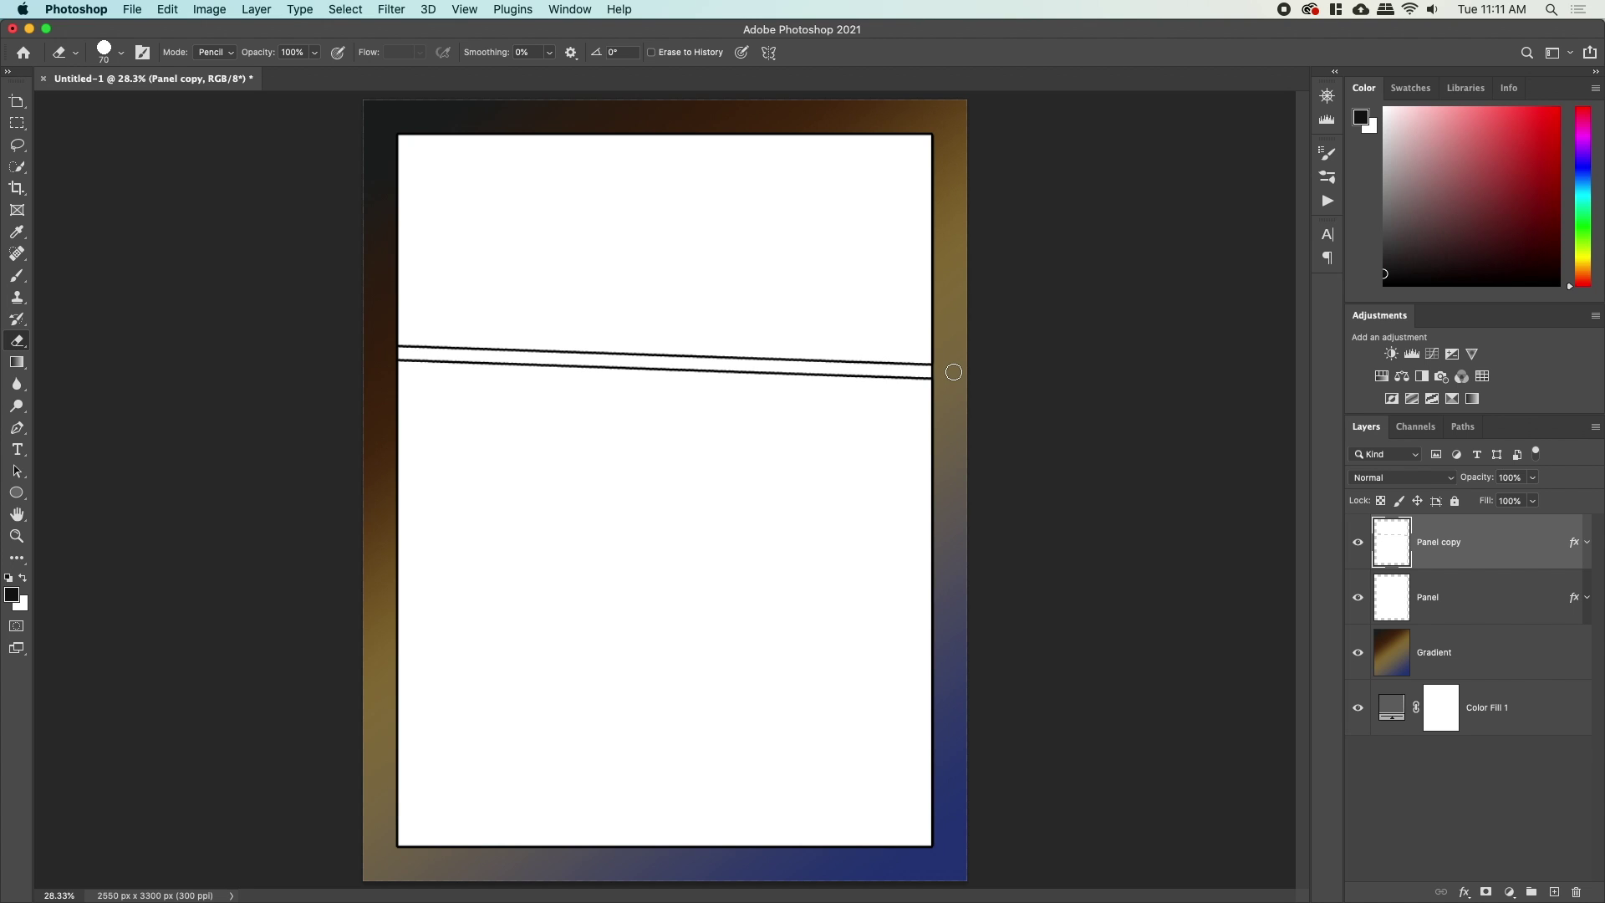
click(1357, 597)
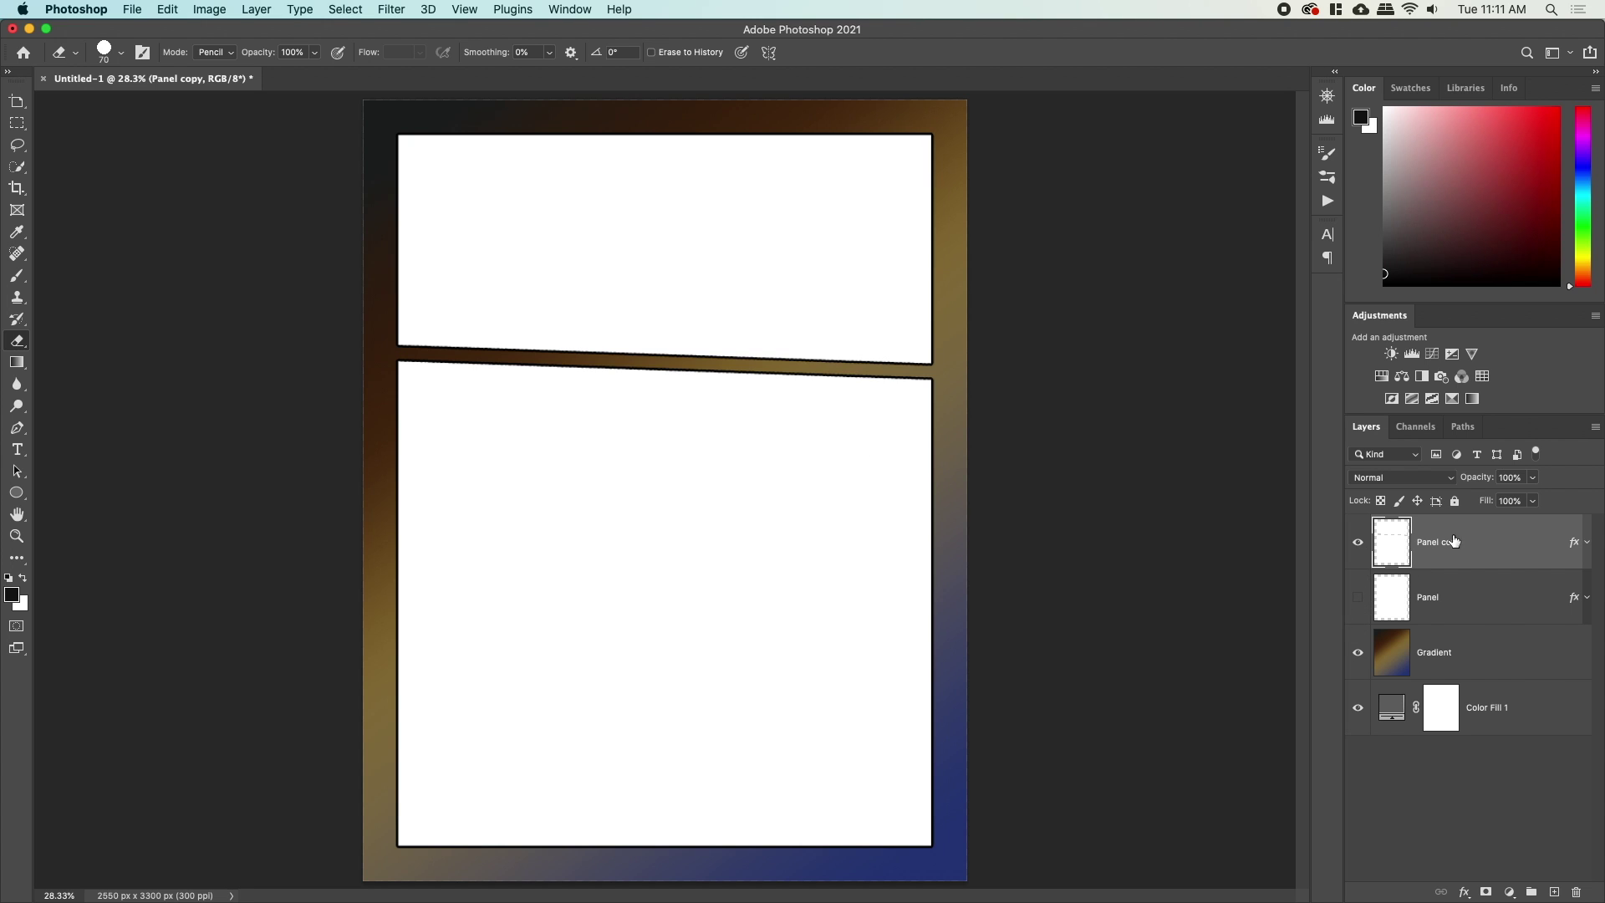
click(946, 588)
shift+click(381, 684)
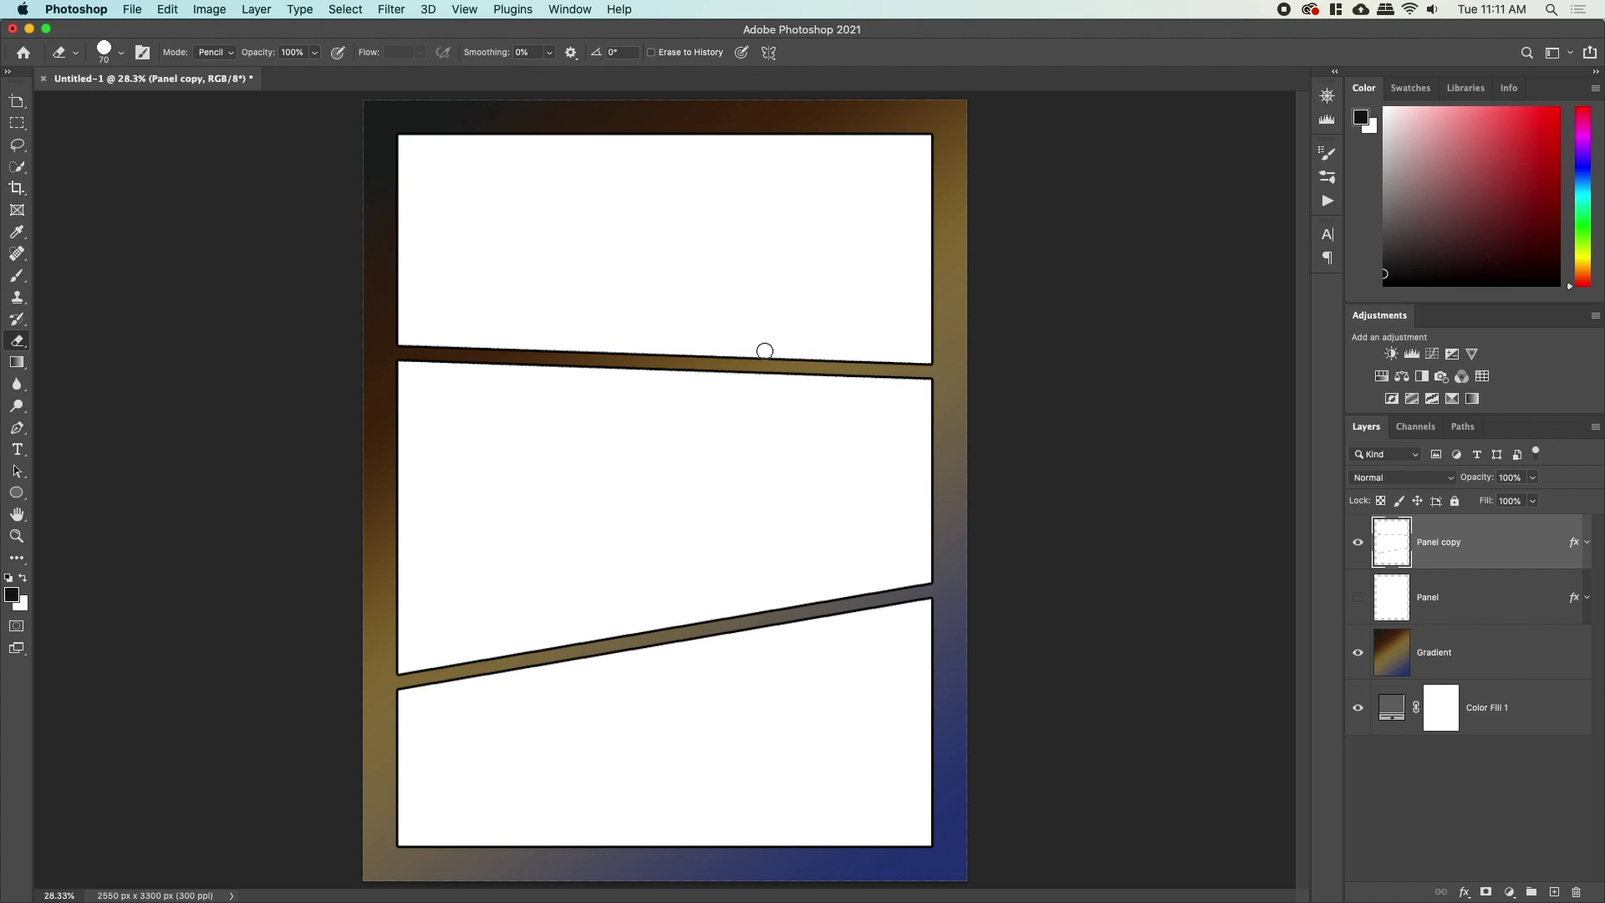
Erase one straight, near-vertical gutter through the upper panel and another through the lower panel, leaving the middle panel whole.
click(755, 359)
shift+click(737, 117)
click(641, 649)
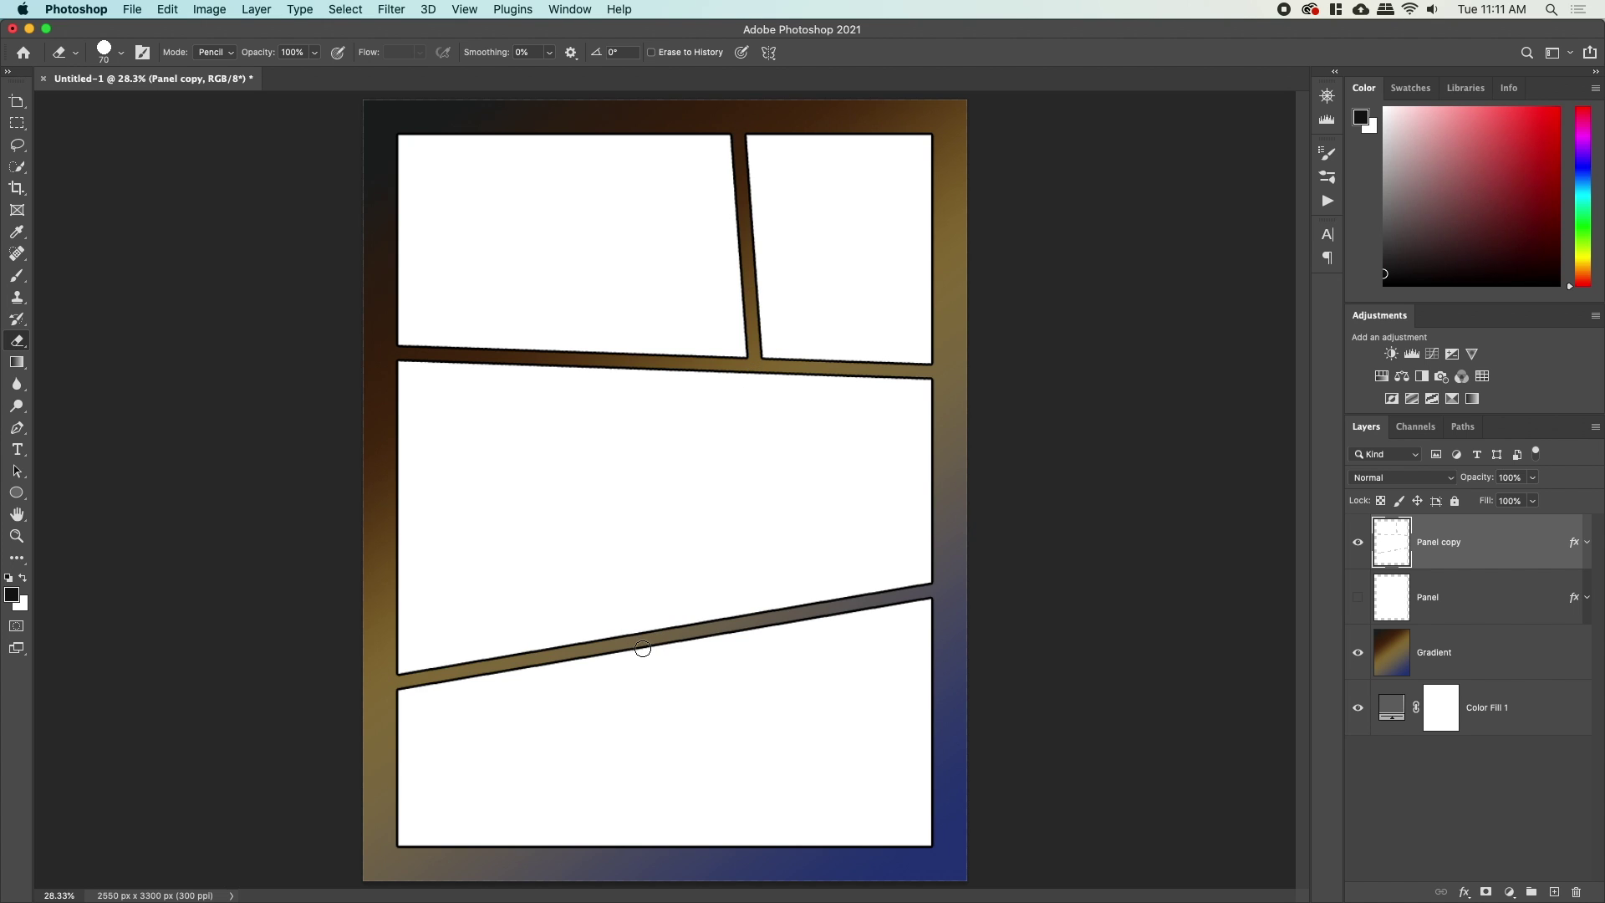
shift+click(616, 851)
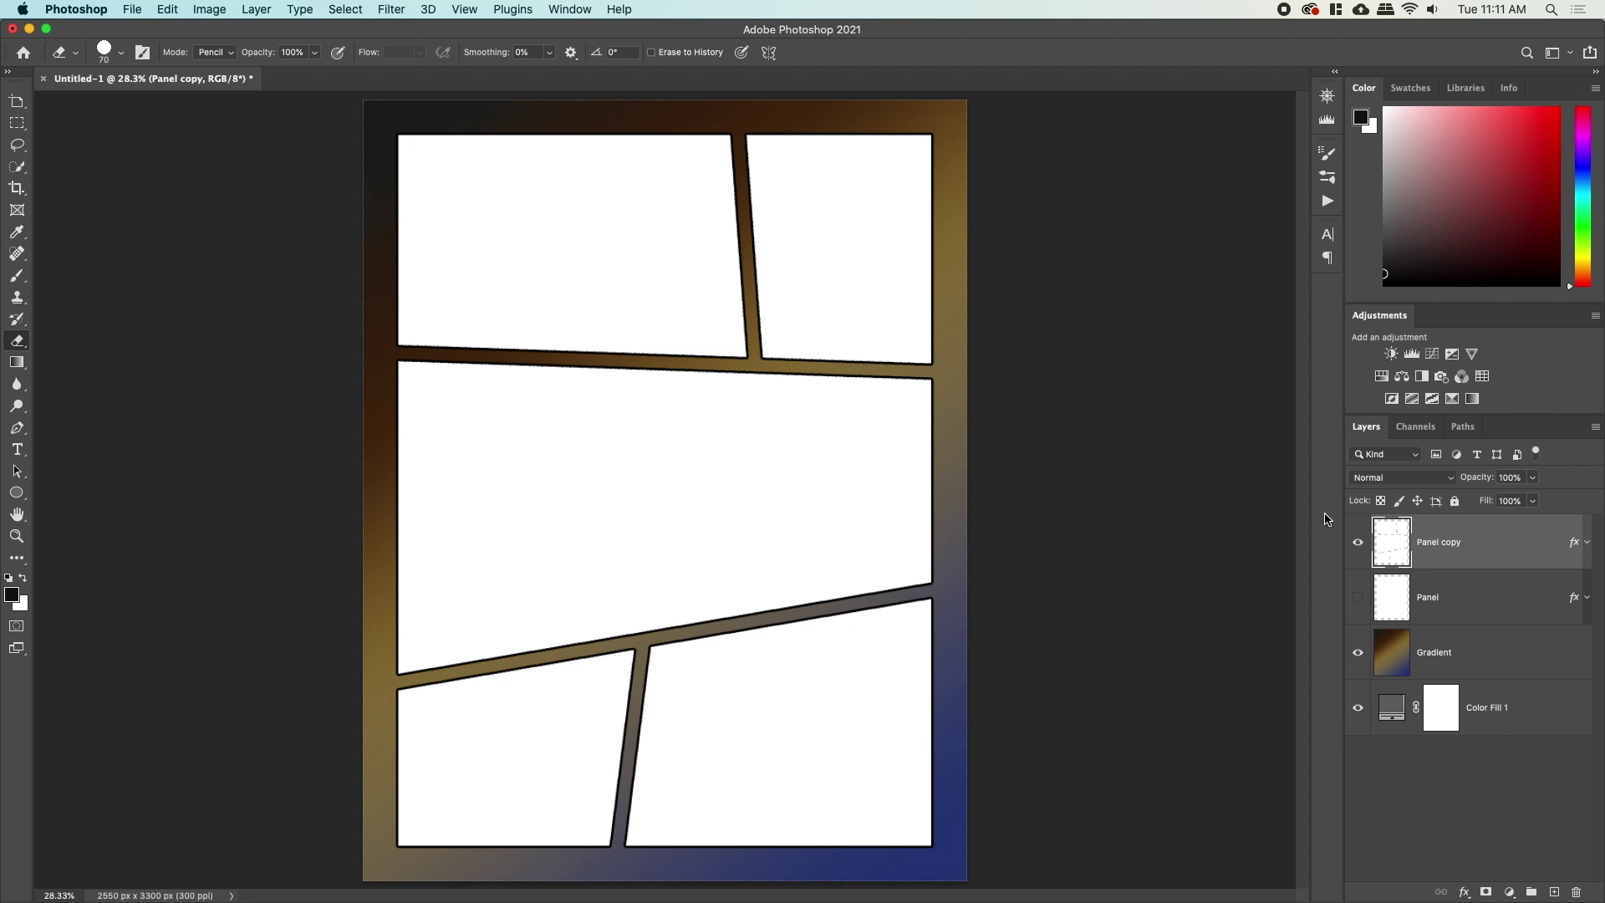
key(super+Tab)
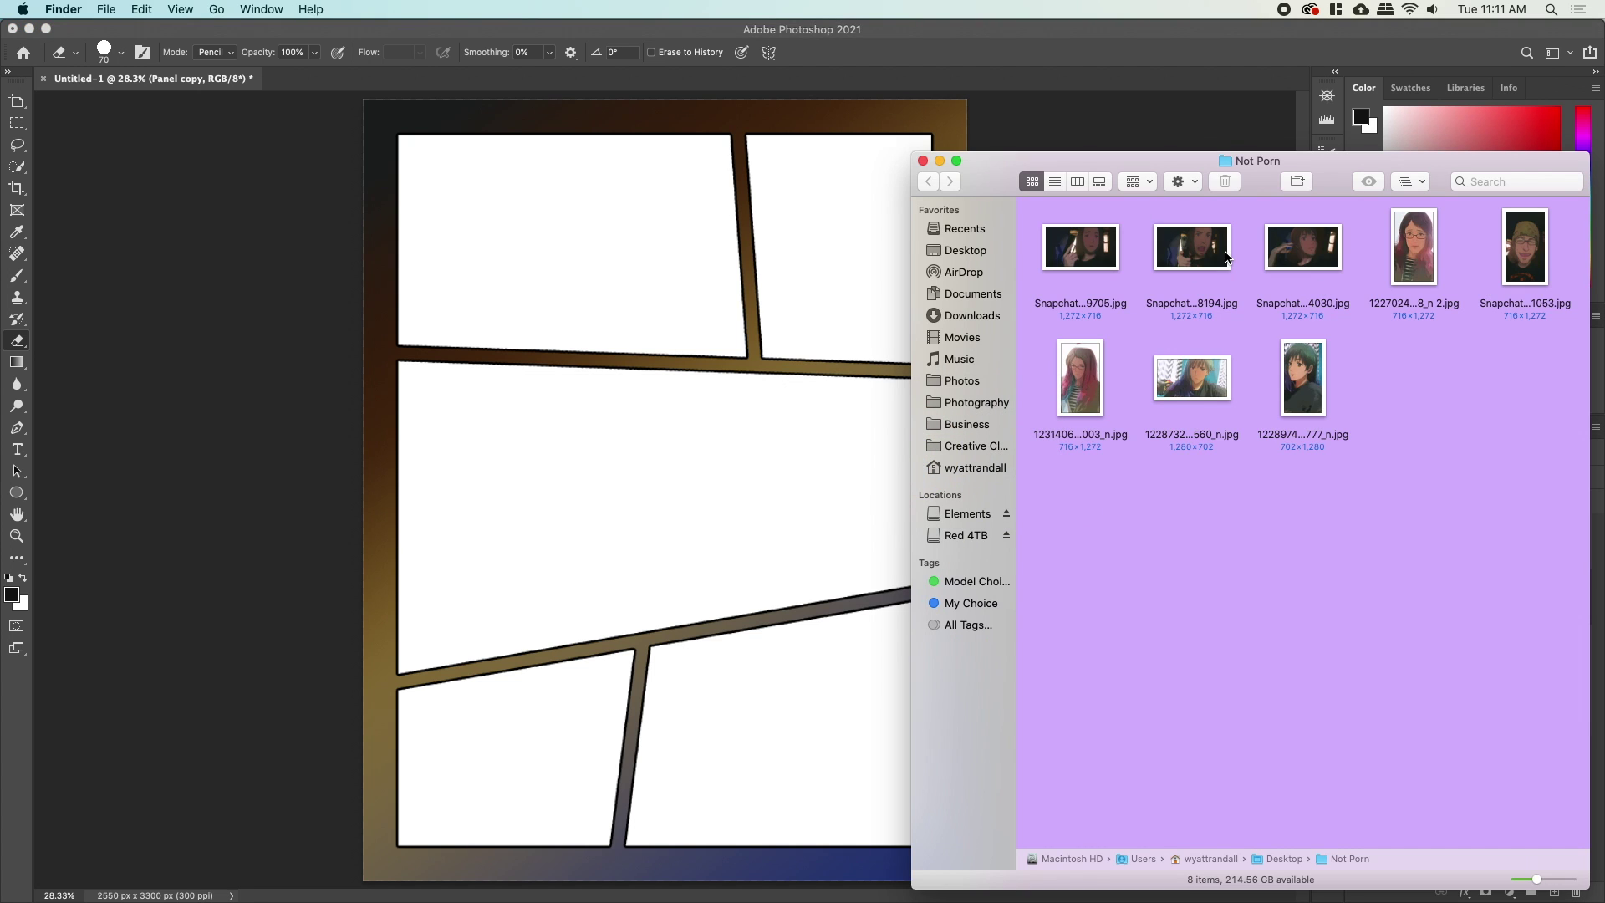
drag(1082, 249, 780, 226)
click(785, 54)
key(super+Tab)
drag(1209, 271, 860, 297)
click(787, 52)
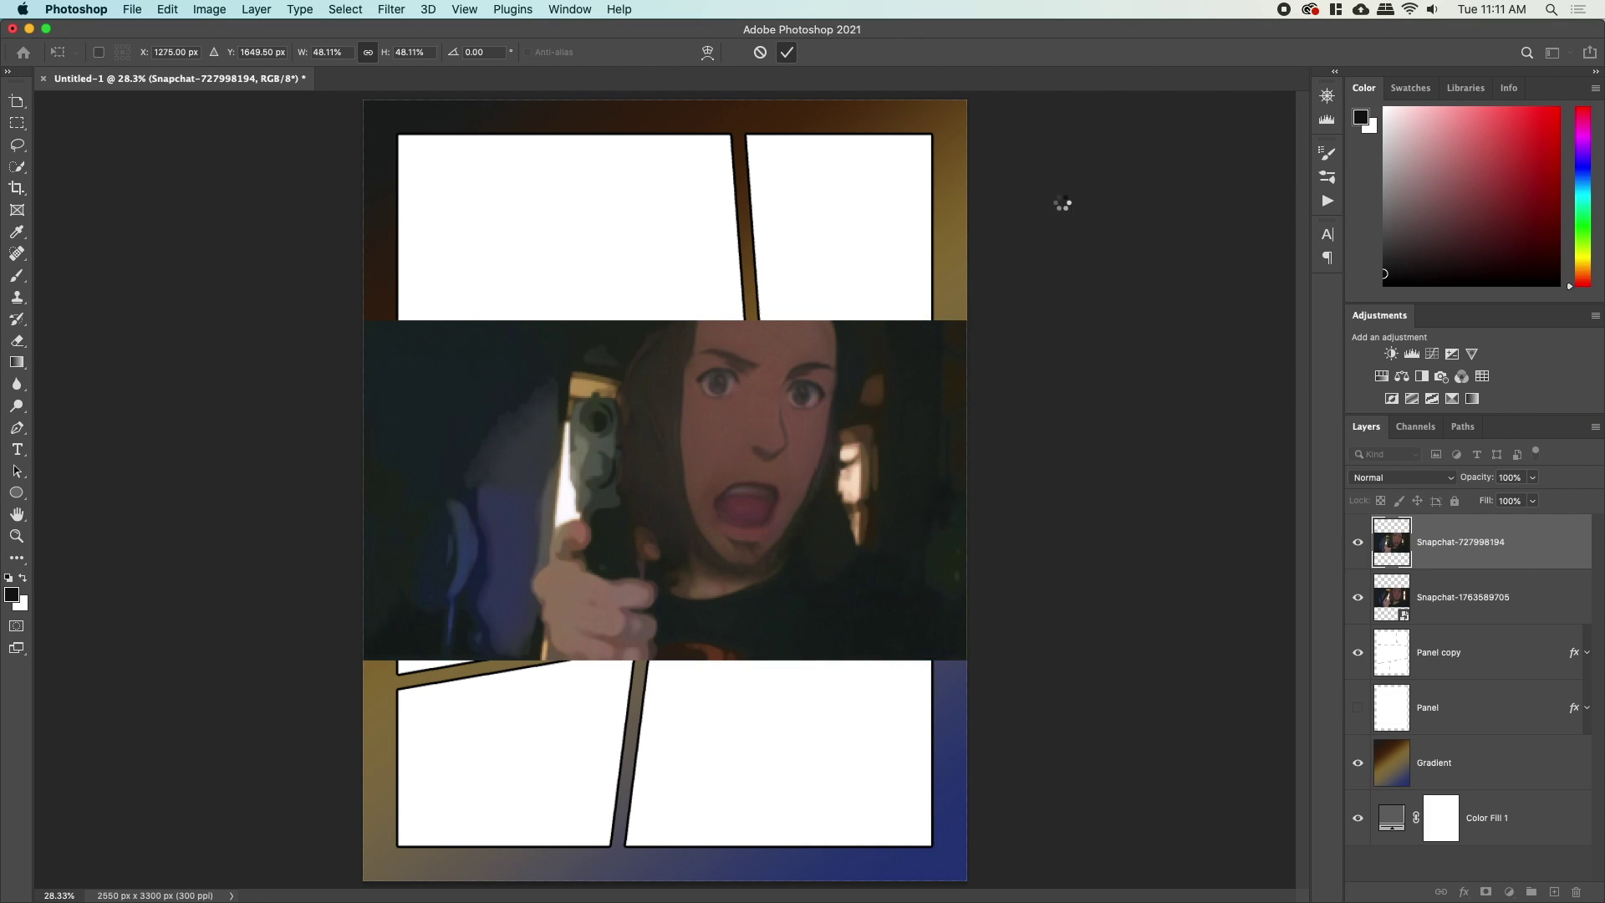
key(super+Tab)
drag(1415, 243, 839, 89)
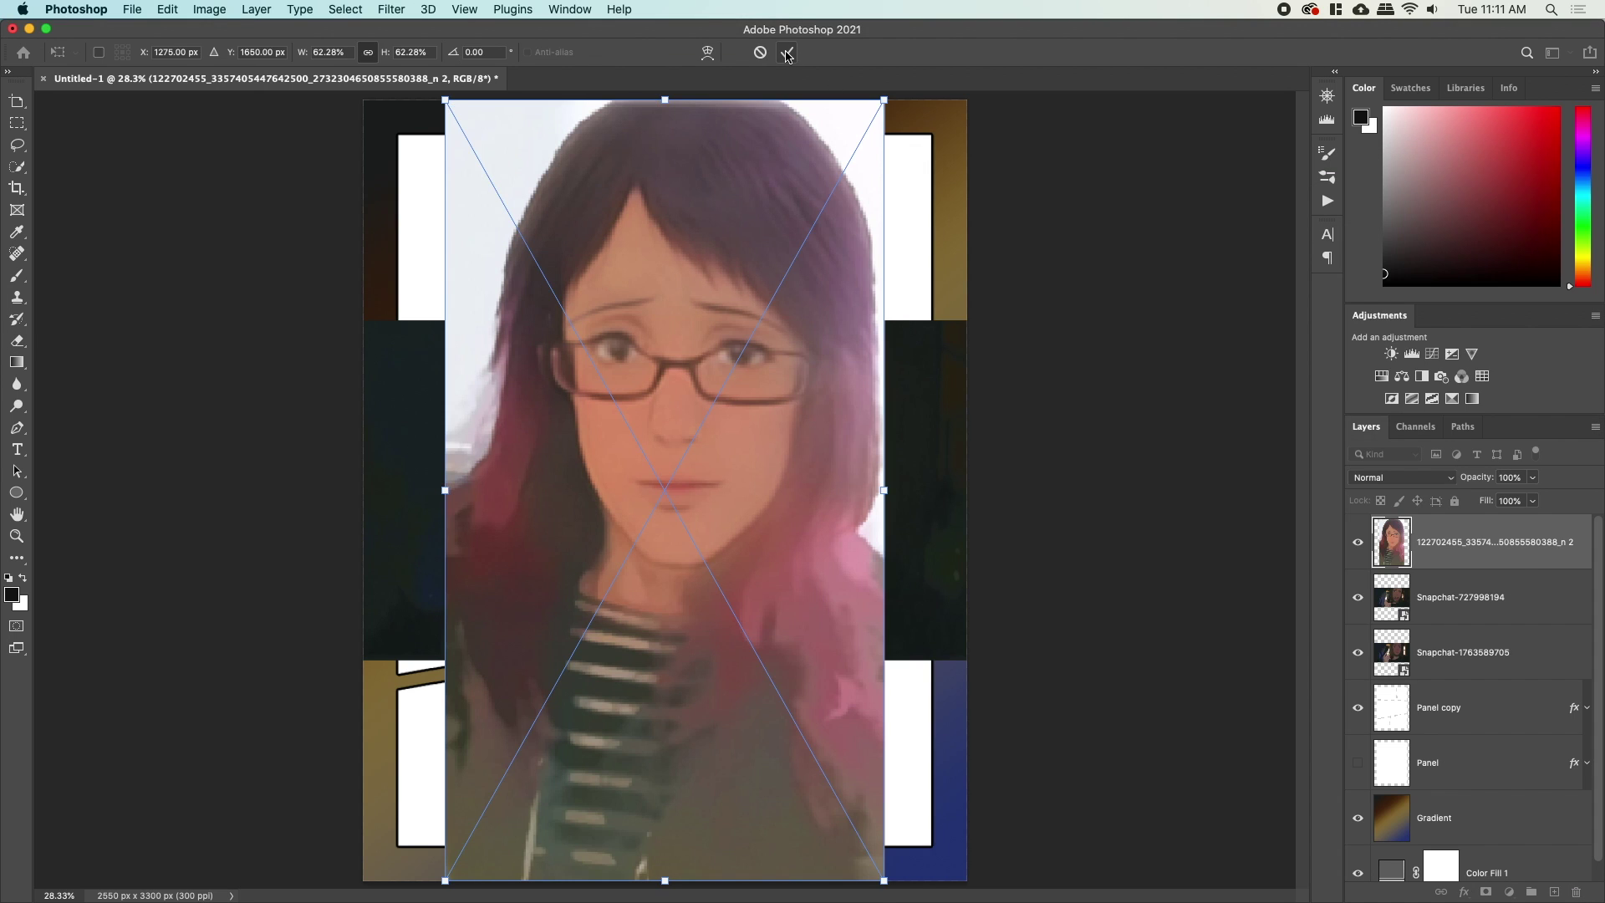
key(Return)
key(super+Tab)
drag(1521, 247, 782, 302)
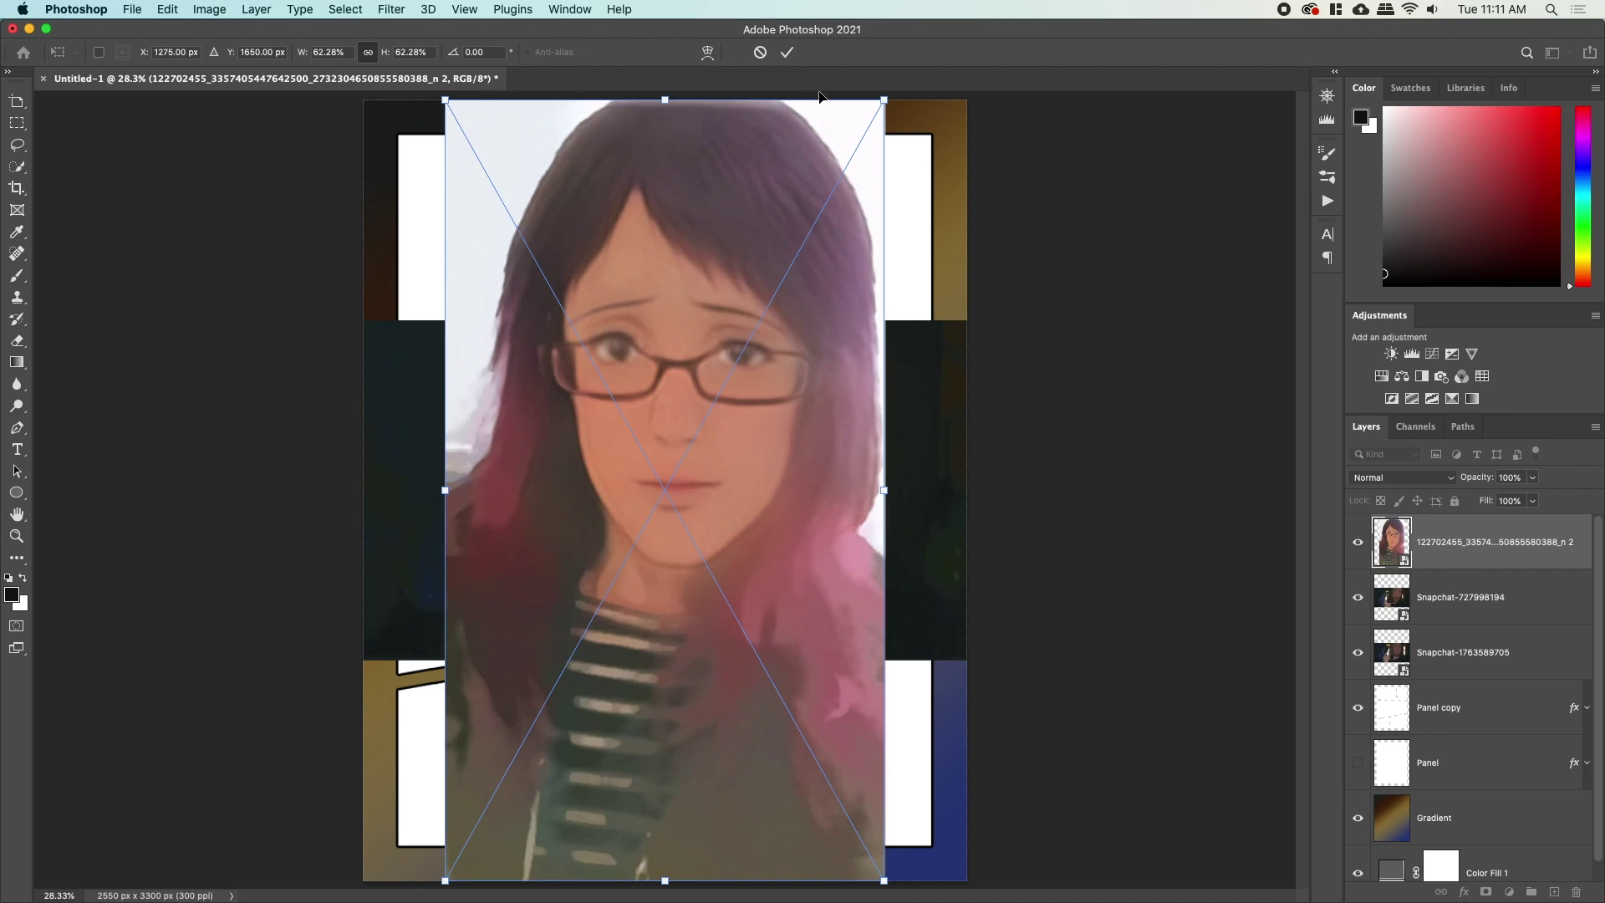
key(Return)
key(super+Tab)
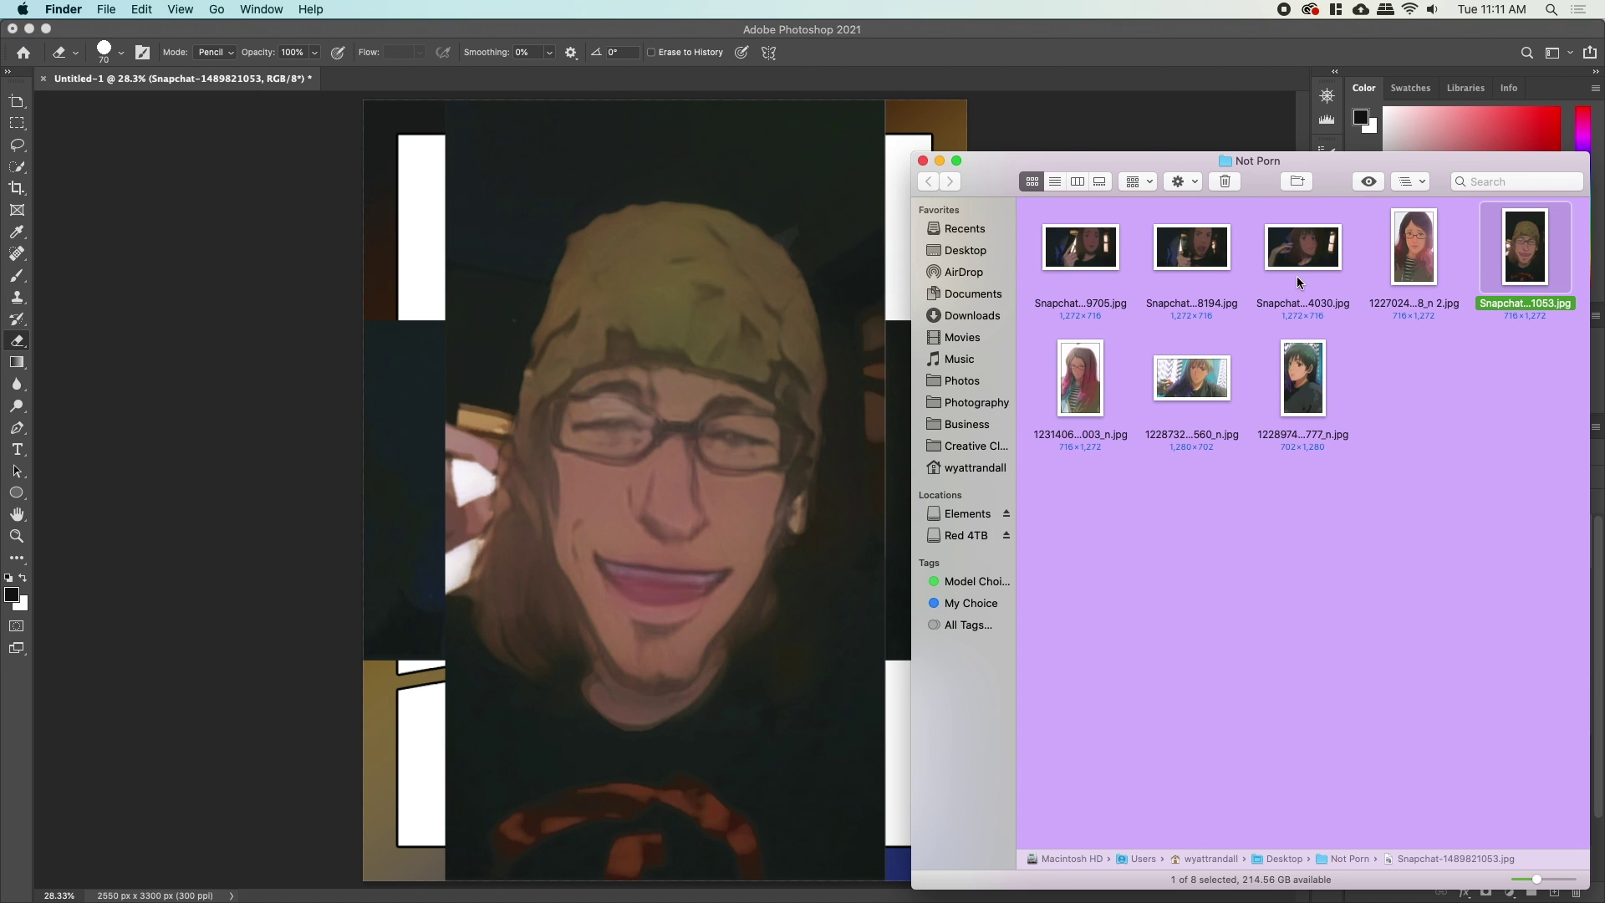
drag(1296, 276, 825, 62)
click(786, 56)
drag(1064, 368, 795, 279)
click(785, 55)
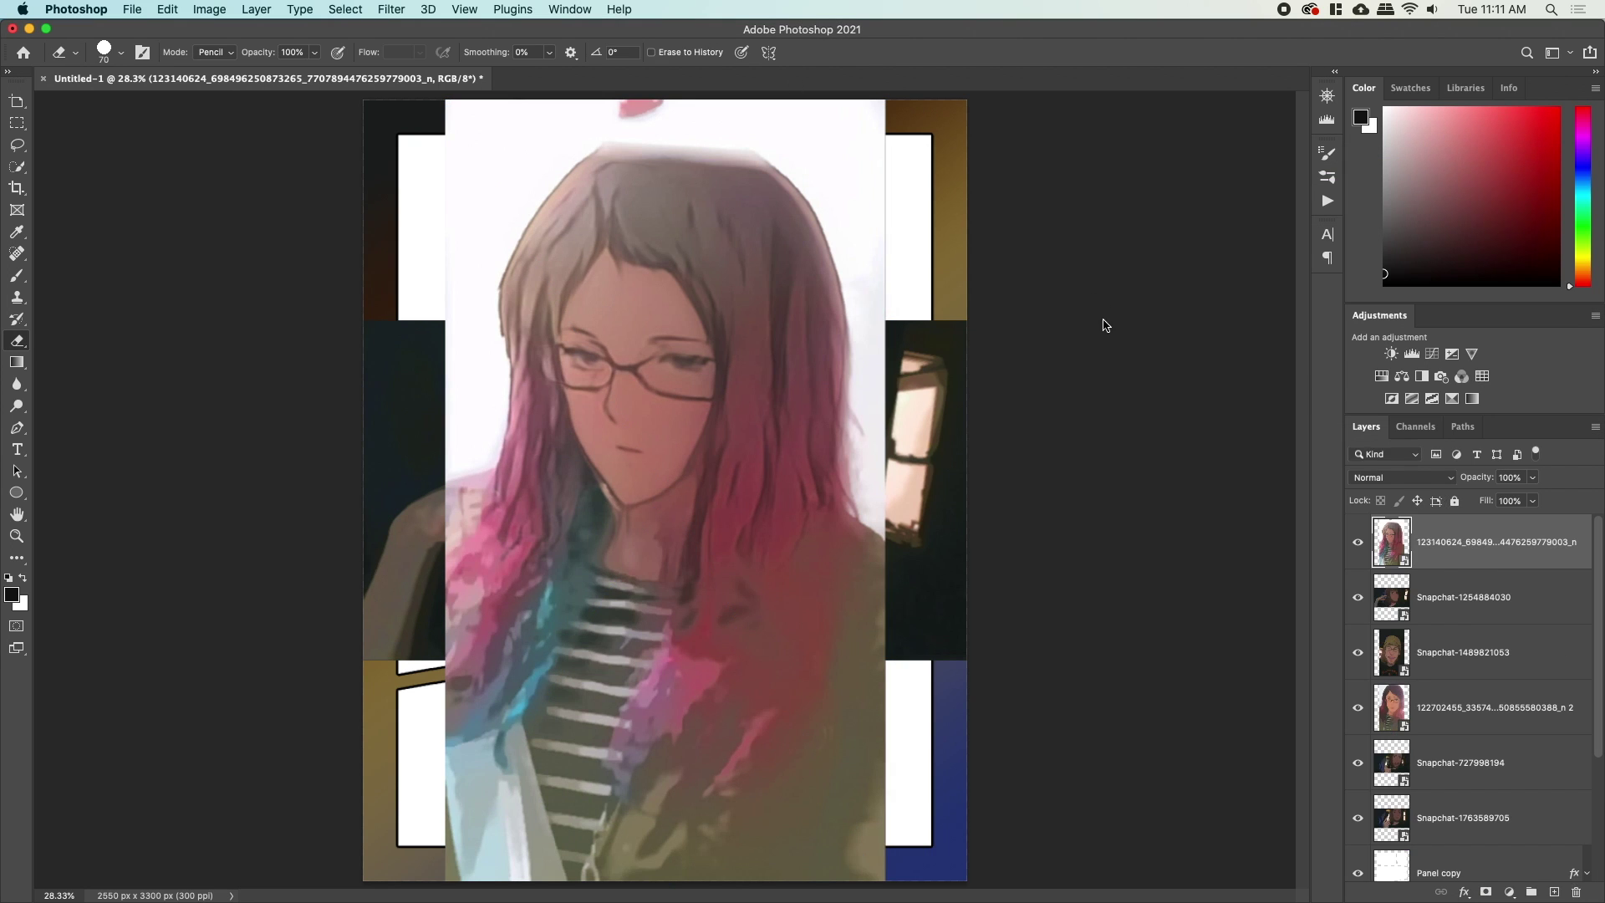
Place the remaining 122873251 and 122897430 images from Finder into the comic page.
drag(1193, 368, 752, 276)
click(788, 54)
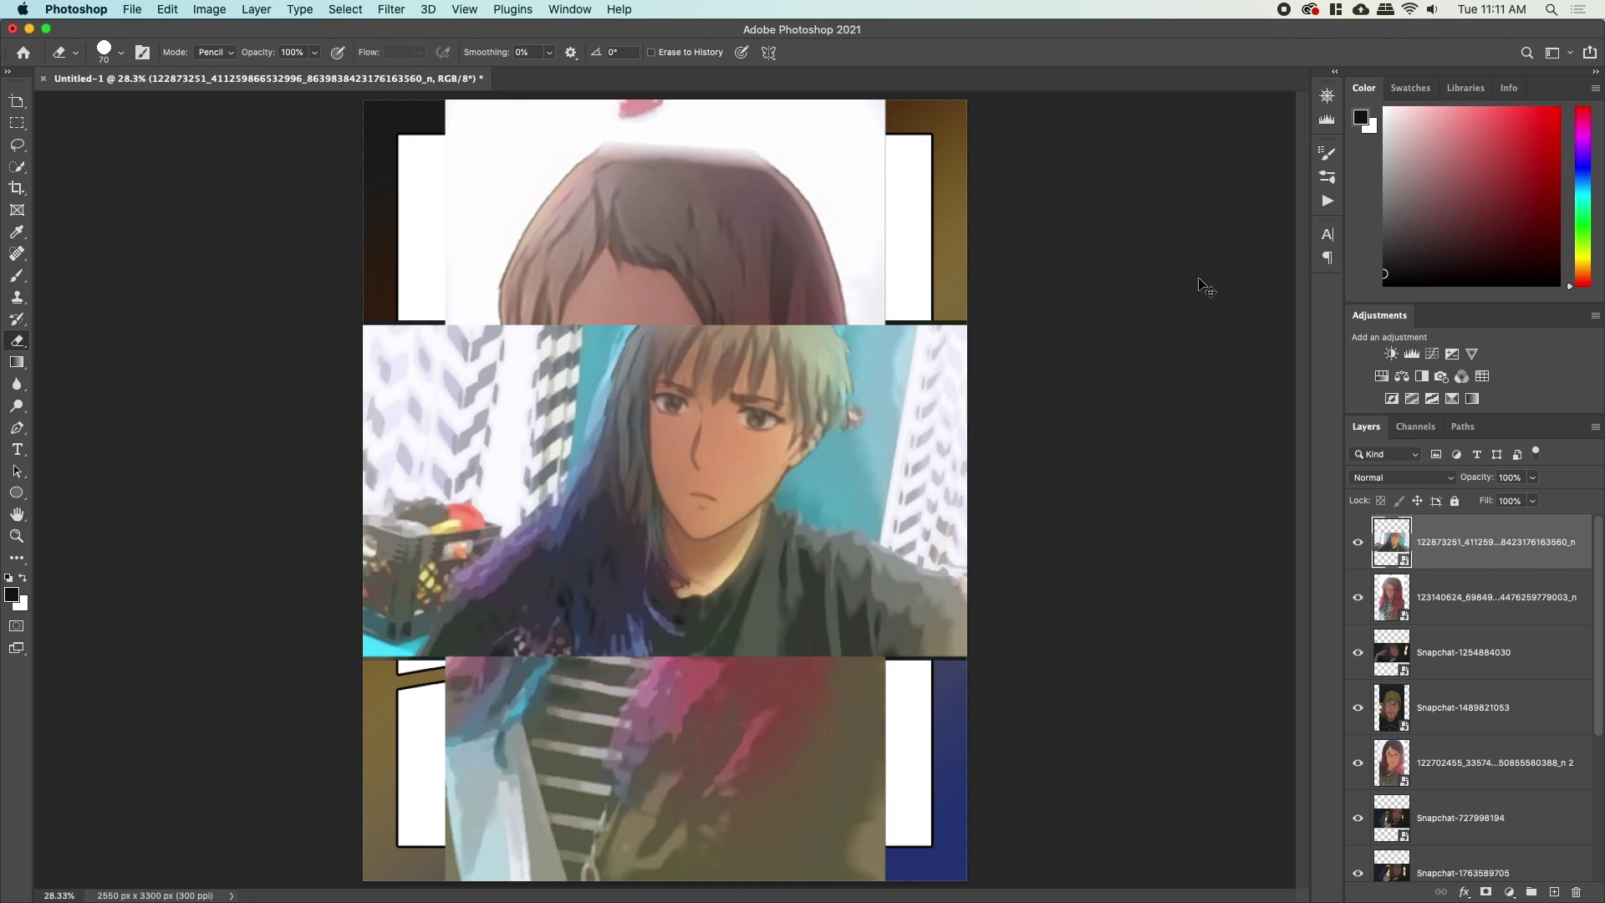
drag(1269, 388, 668, 376)
click(790, 54)
key(e)
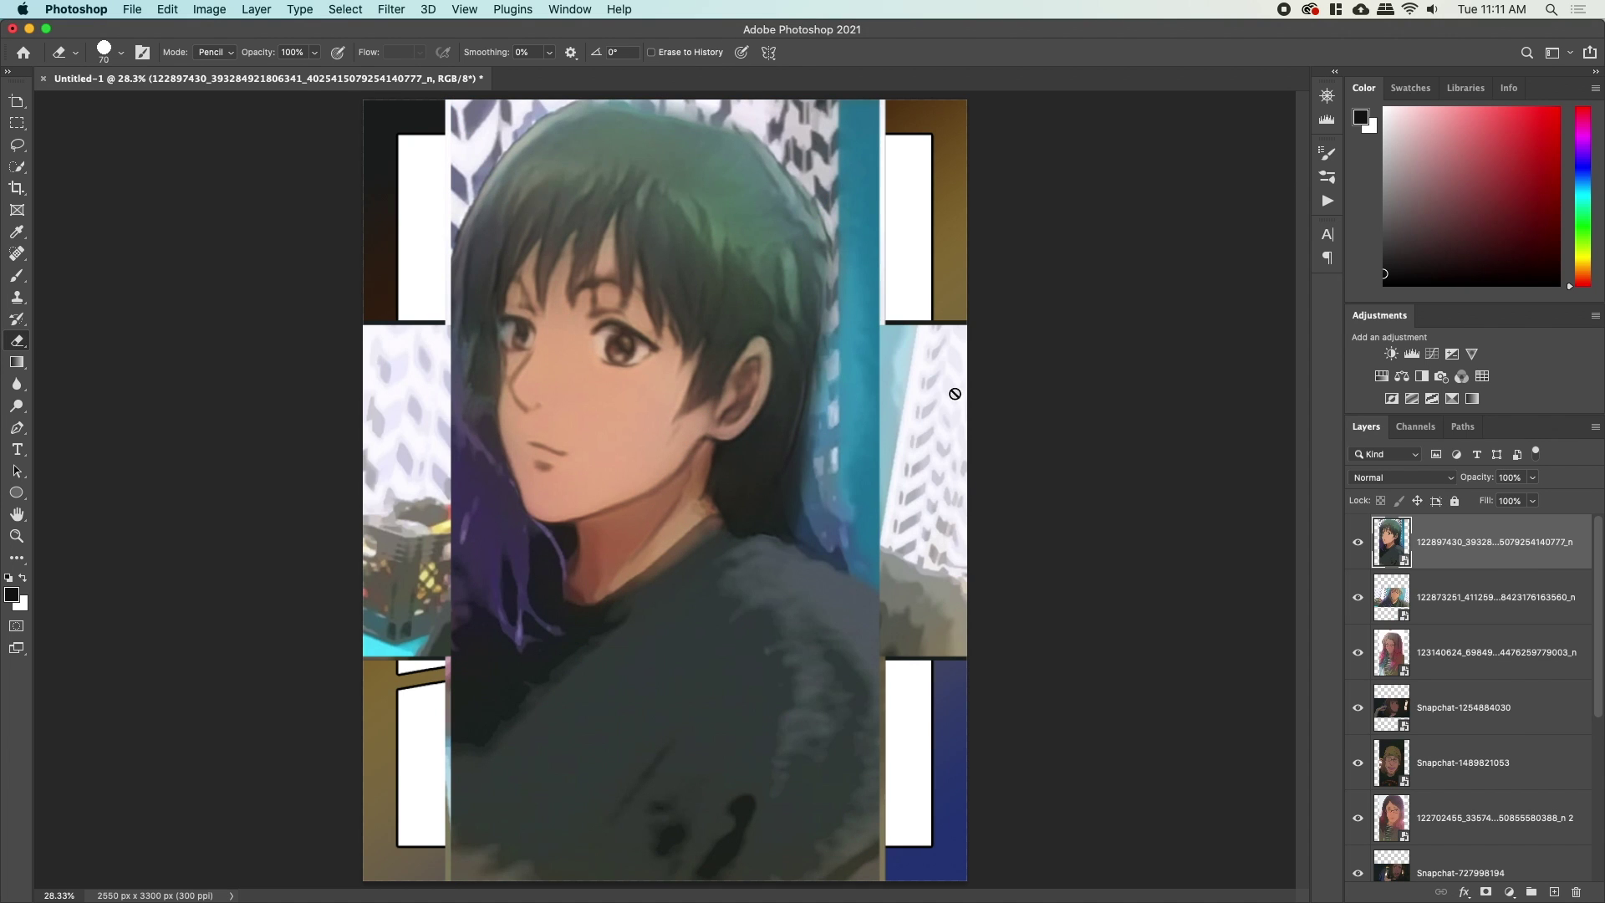
Hide all eight placed image layers.
drag(1366, 547, 1357, 806)
scroll(1423, 727, down, 2)
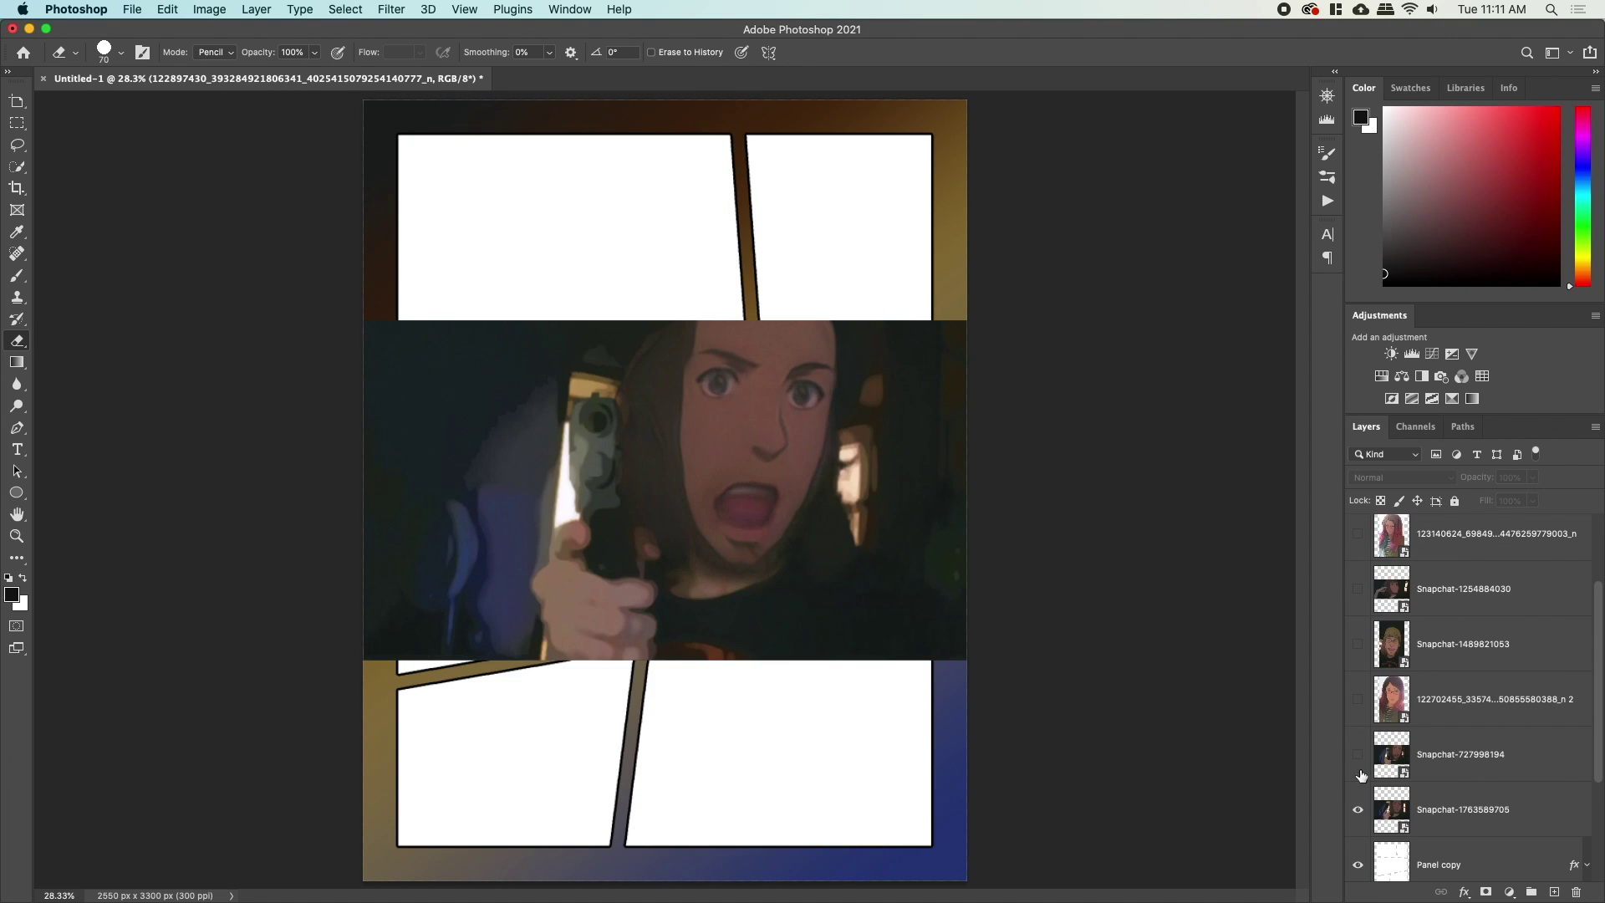
click(1358, 806)
scroll(1460, 717, up, 2)
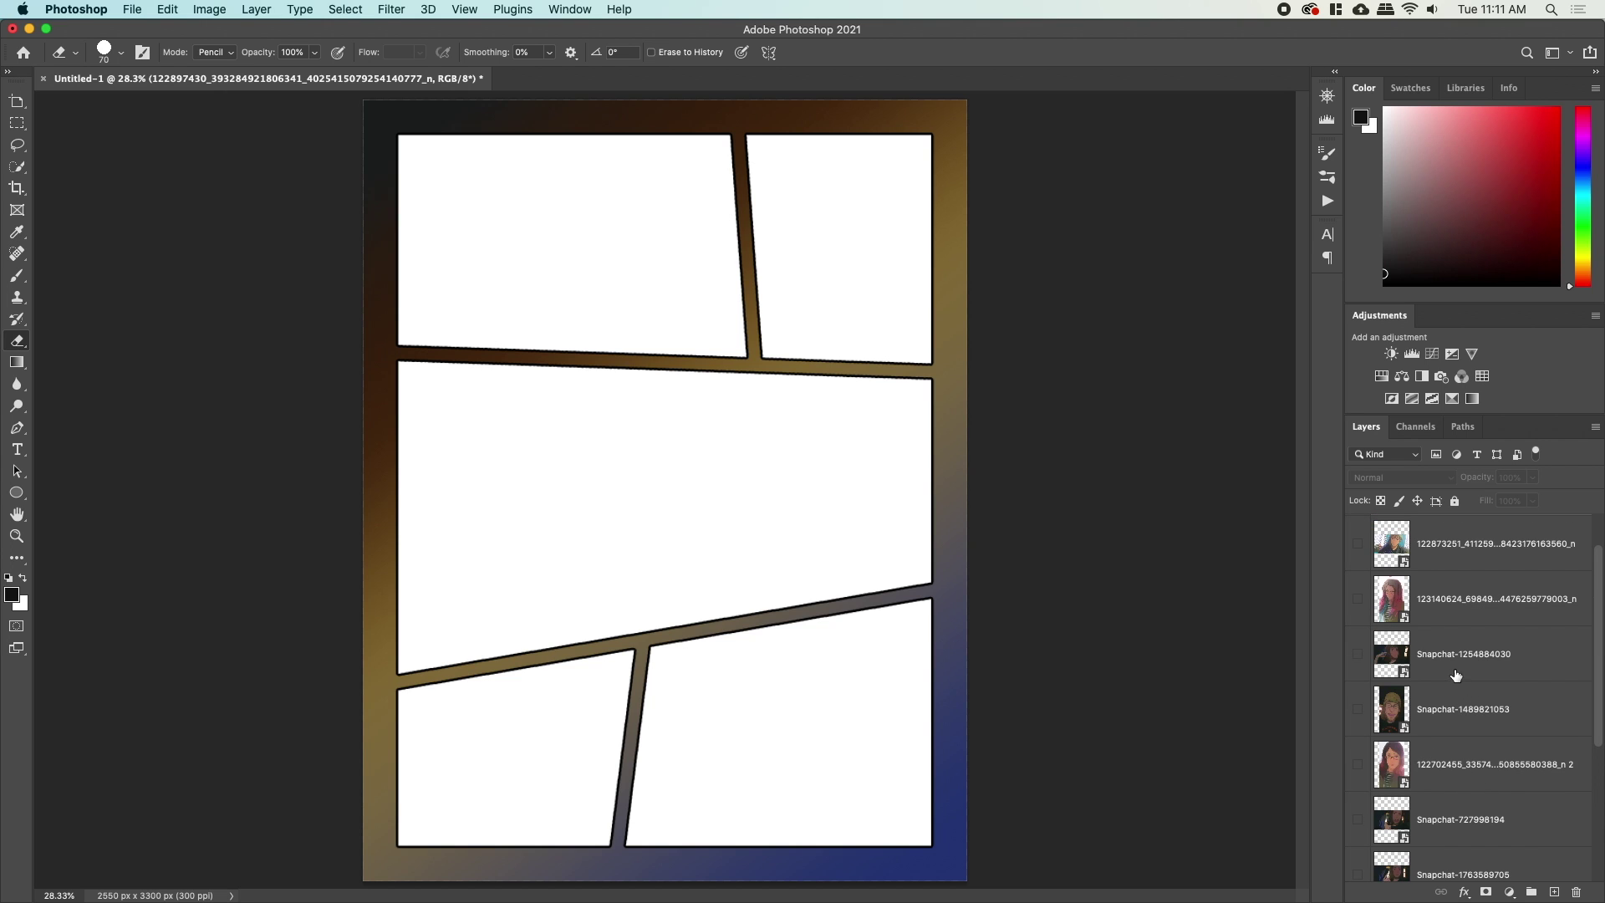
drag(1455, 674, 1441, 781)
drag(1435, 708, 1436, 673)
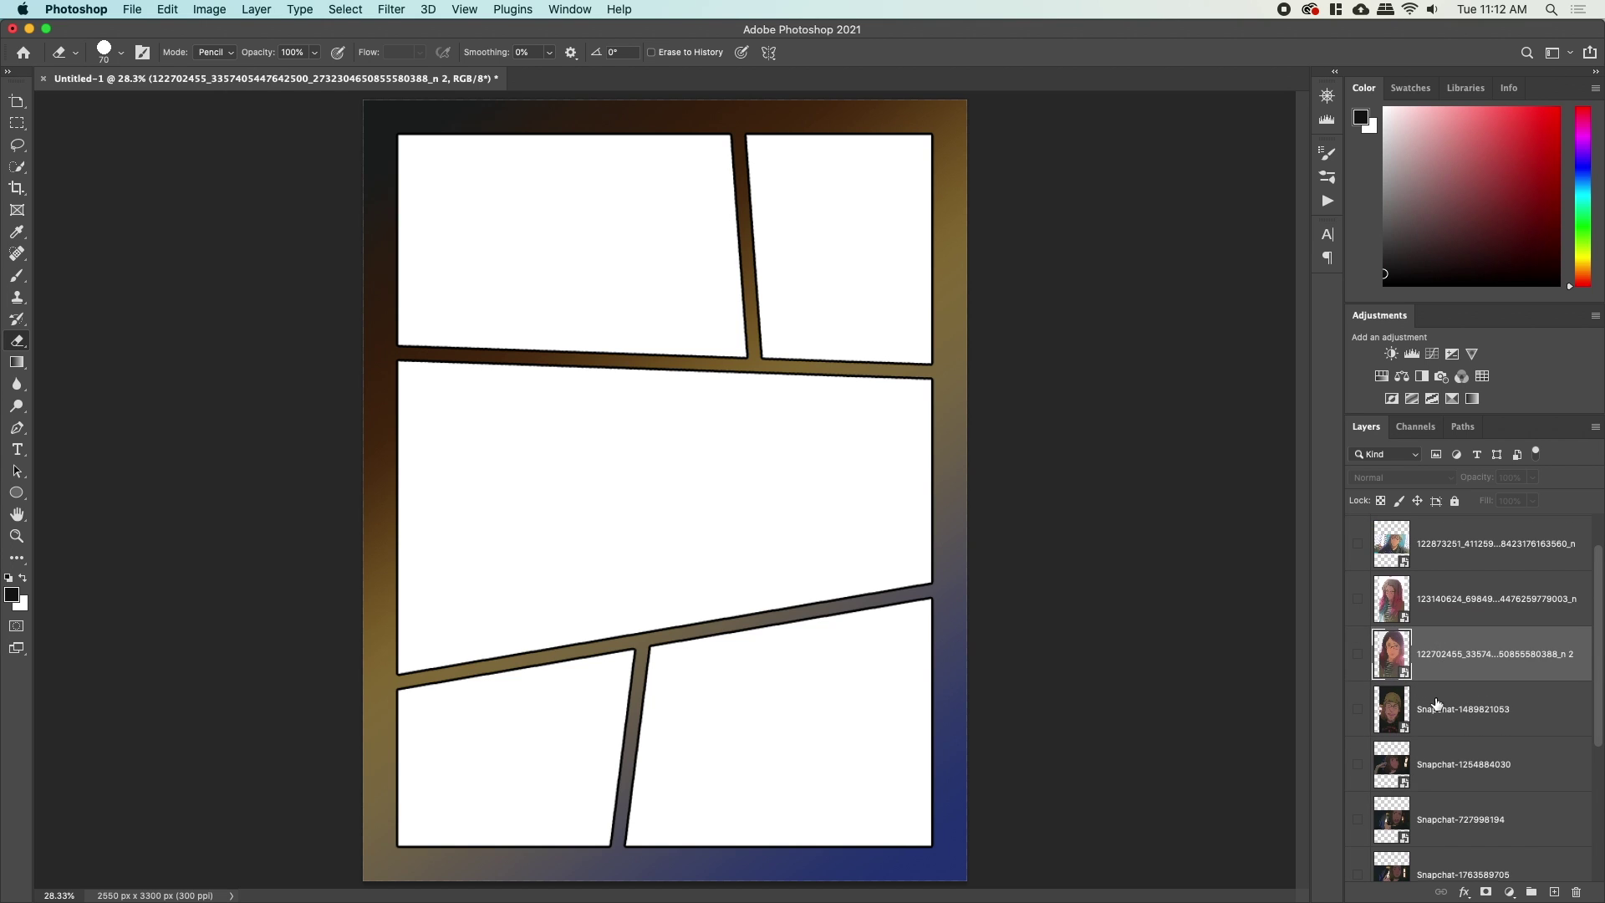
scroll(1438, 706, up, 2)
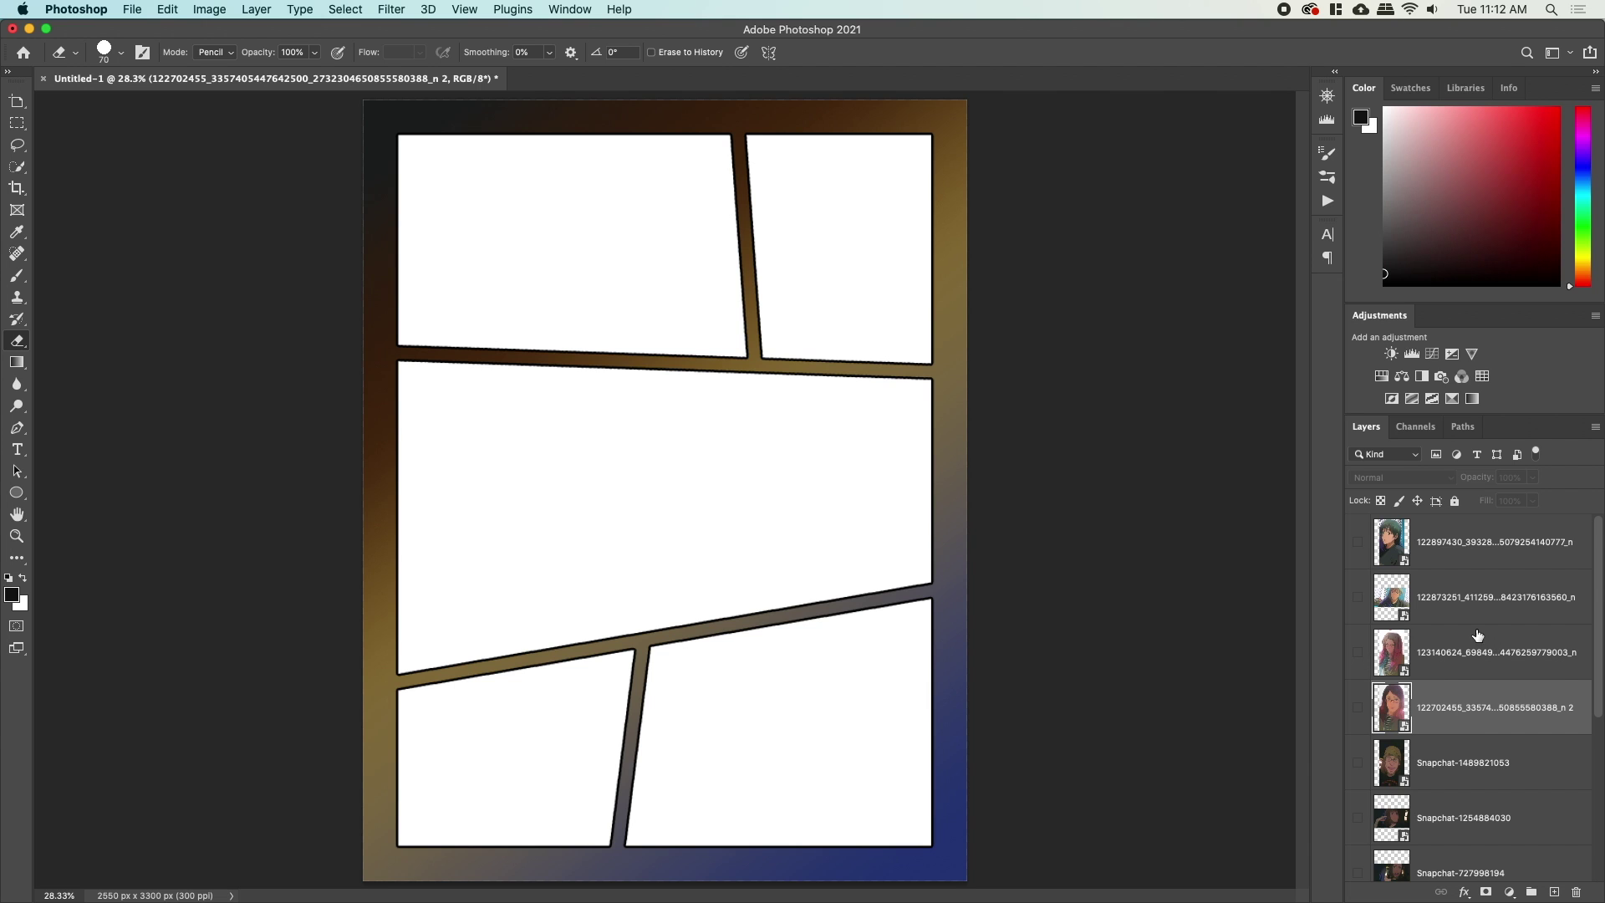
scroll(1471, 632, down, 2)
click(1487, 809)
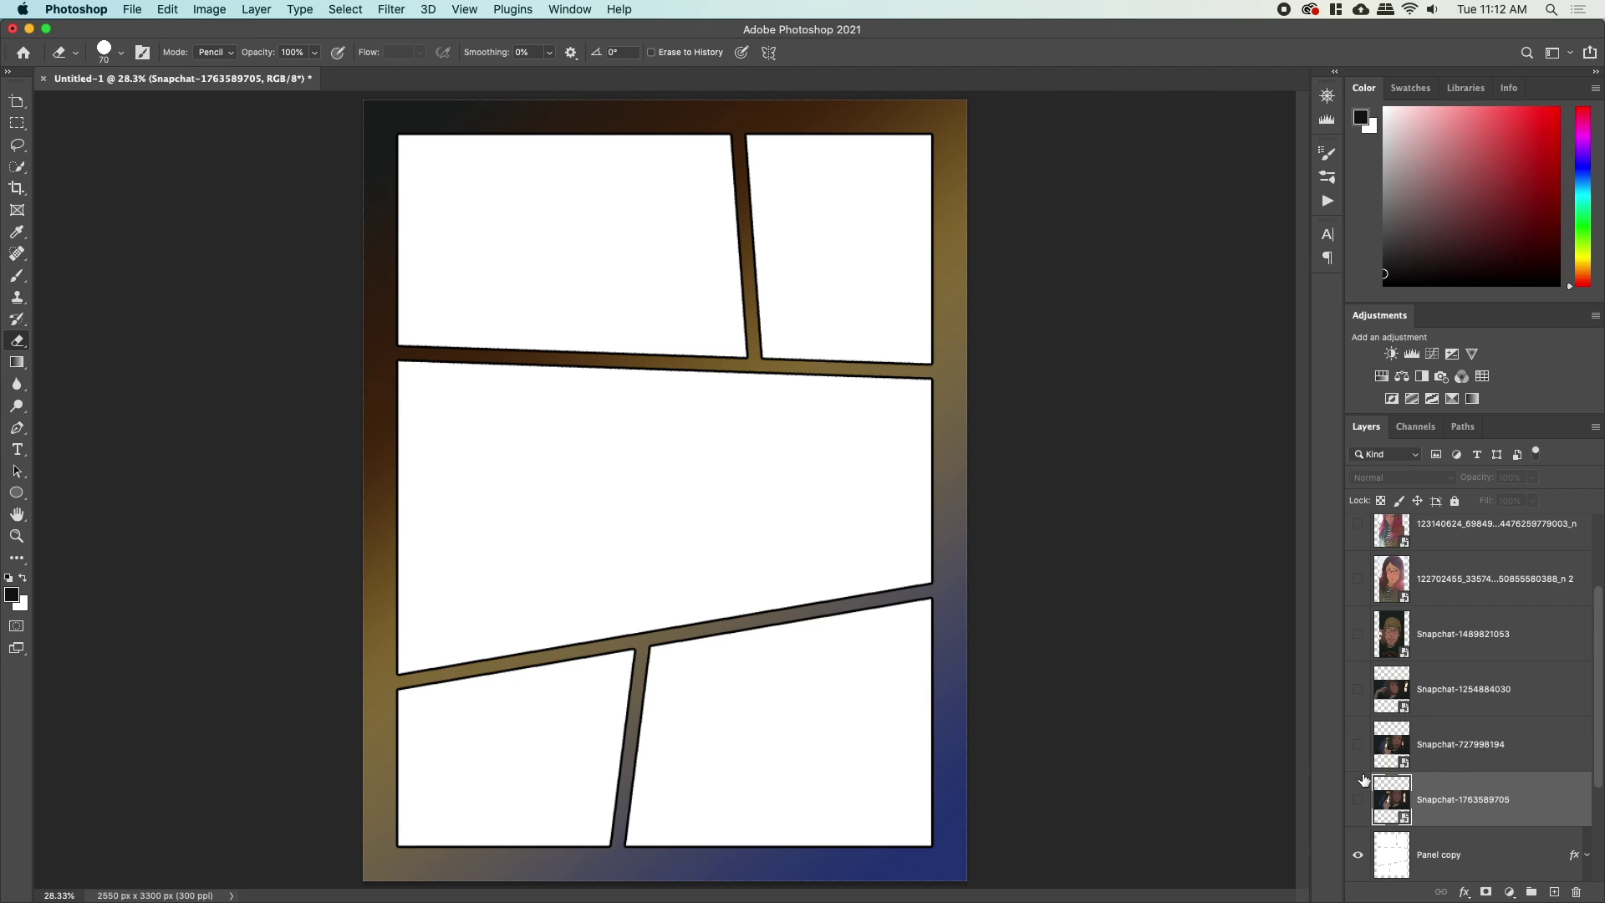
scroll(1363, 780, down, 2)
click(1357, 732)
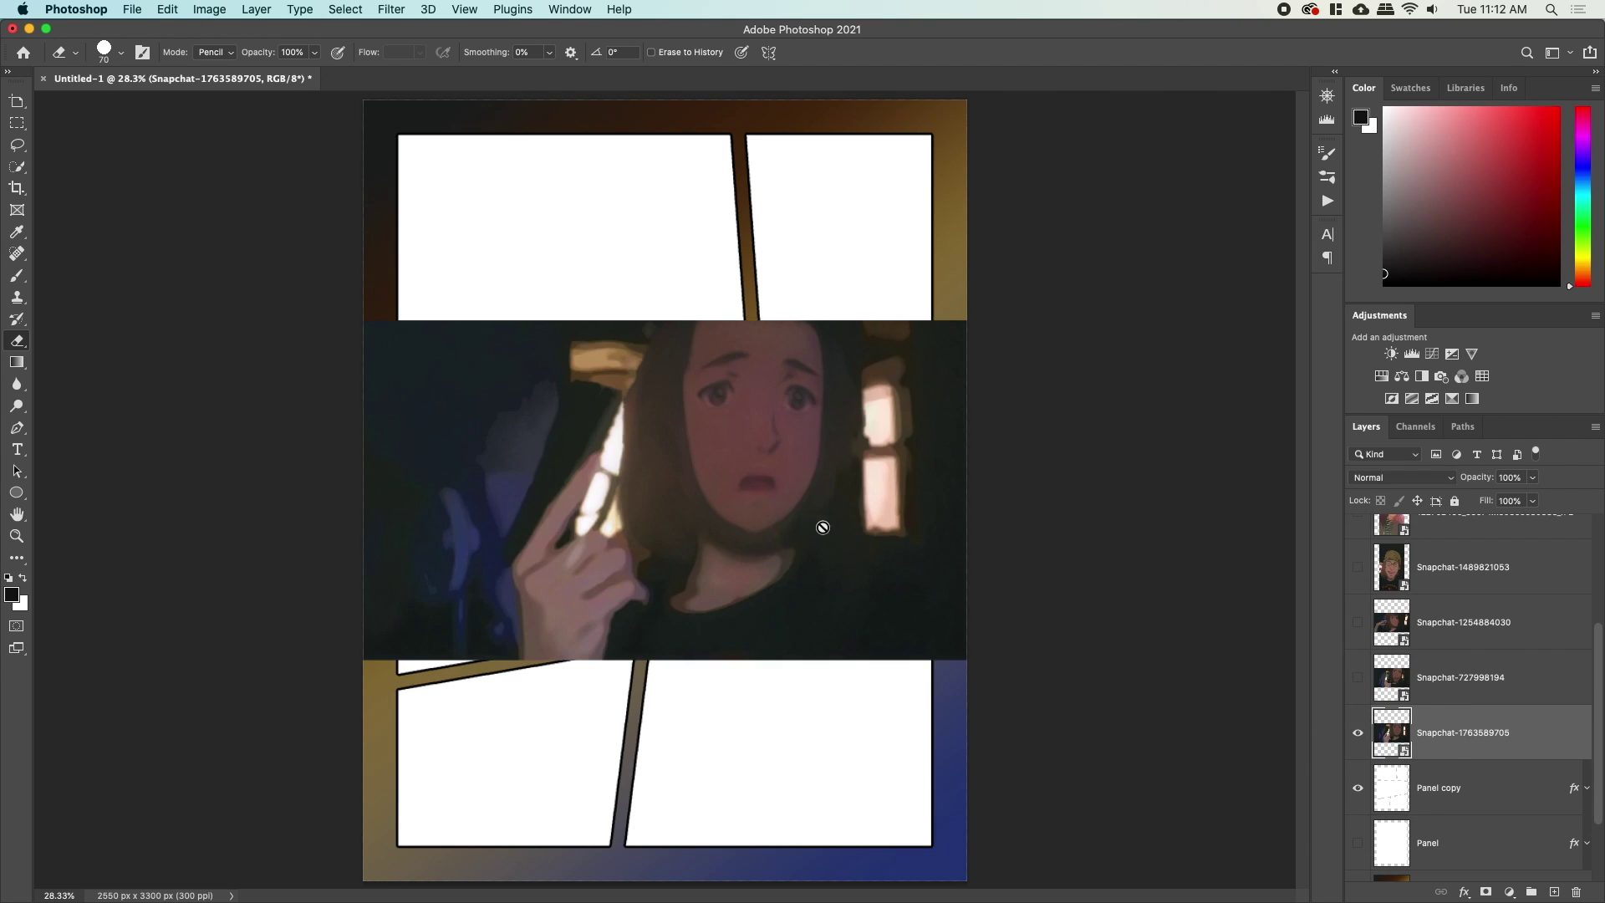
drag(814, 547, 770, 338)
key(super+t)
drag(923, 452, 734, 365)
drag(675, 309, 729, 325)
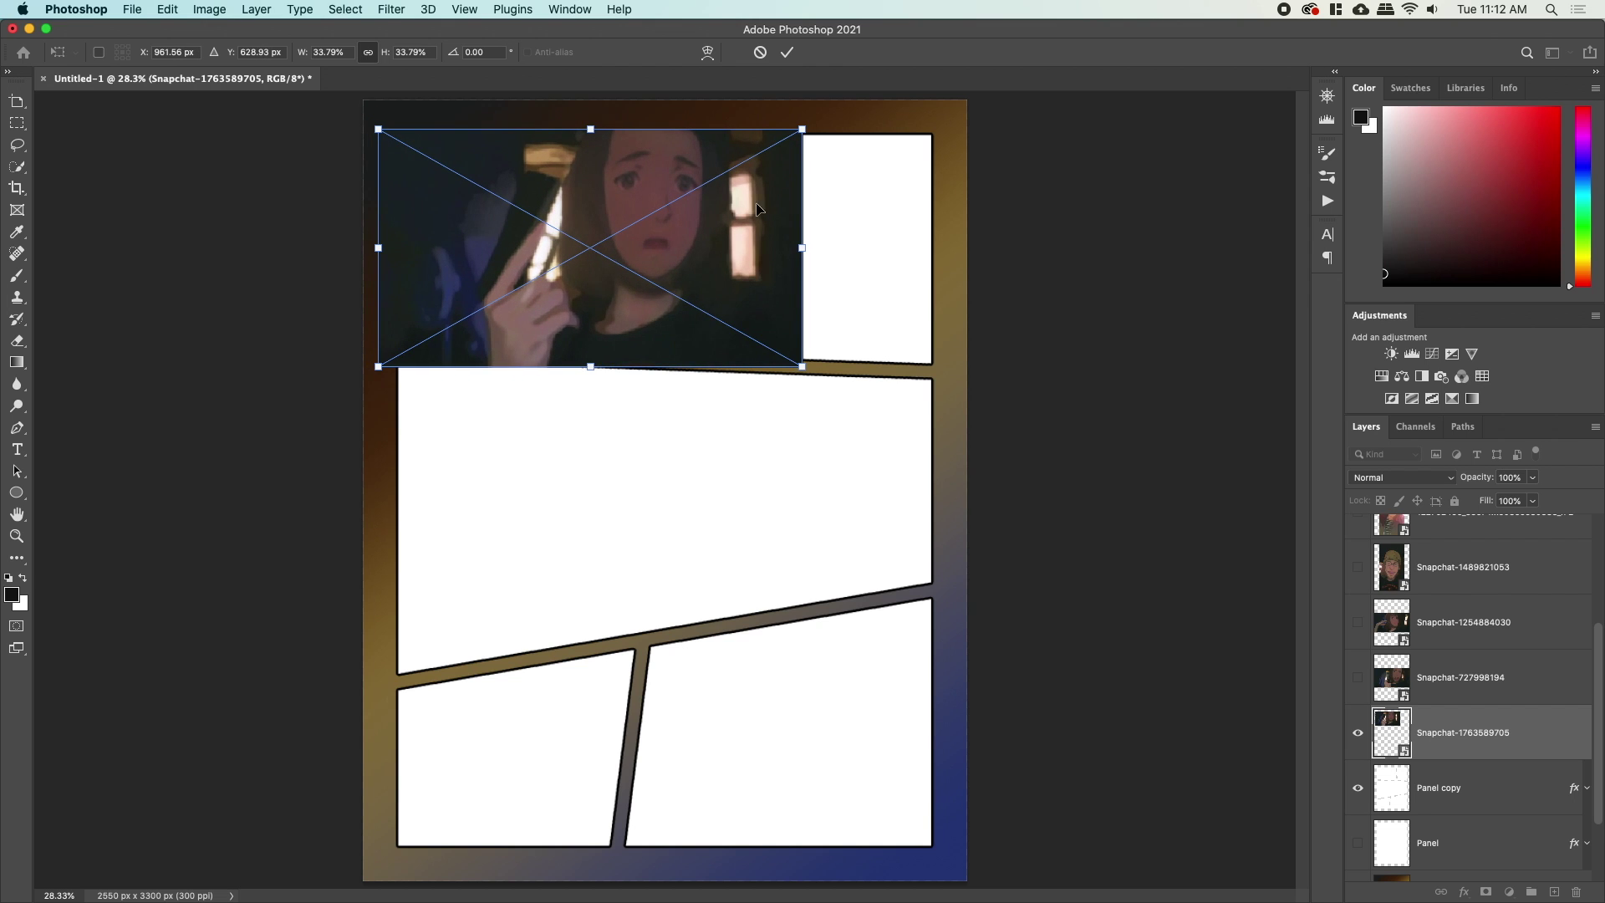
click(789, 52)
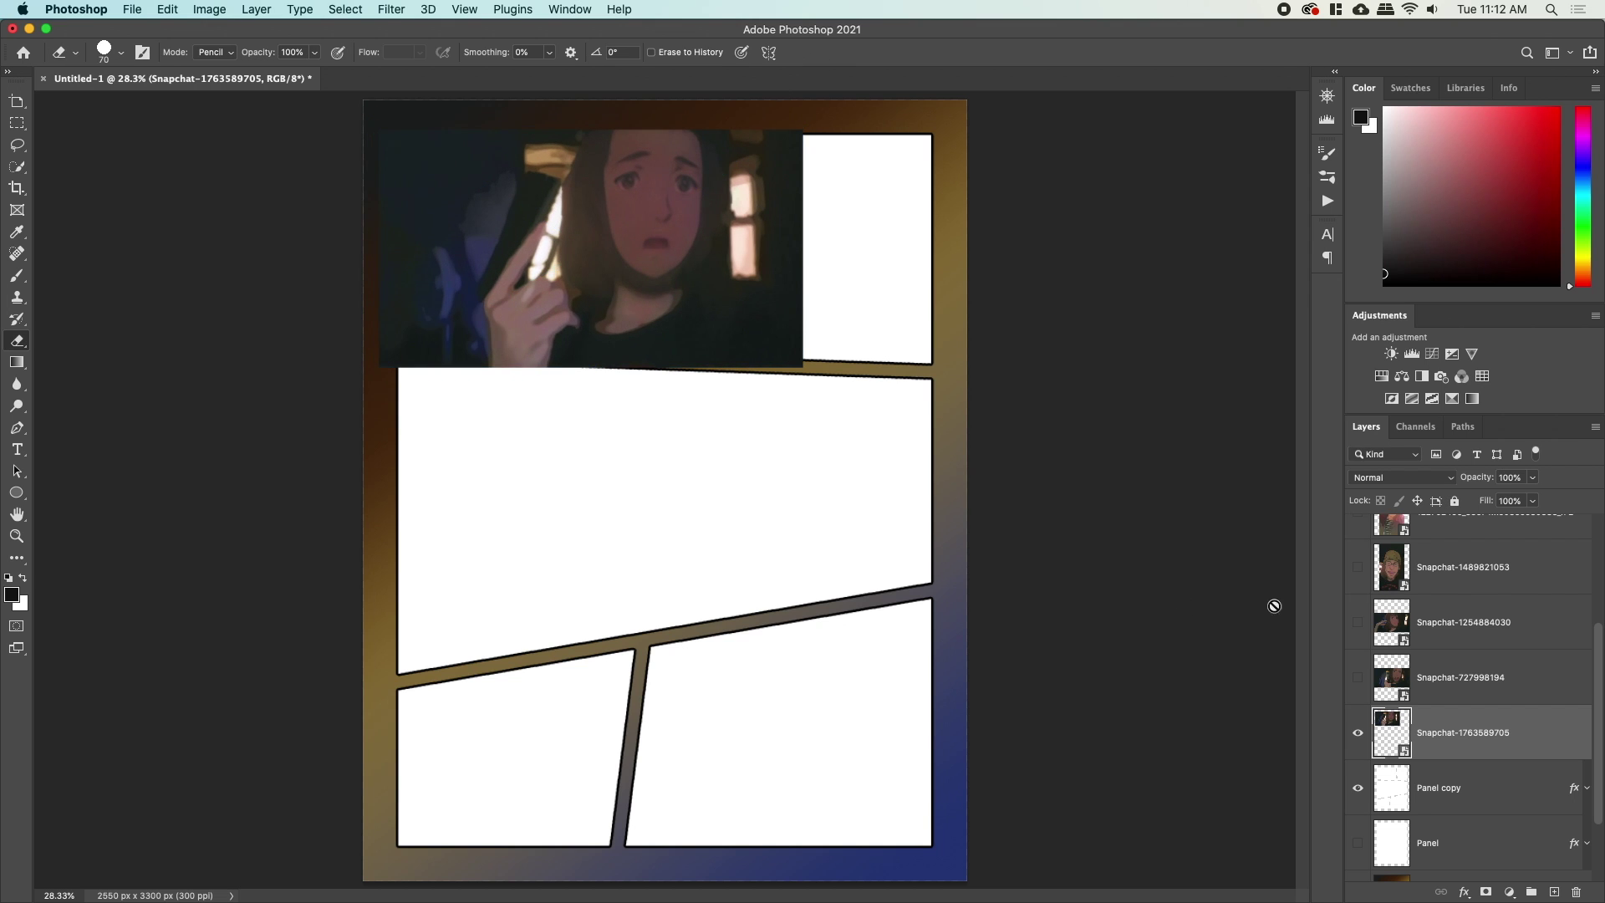
scroll(1492, 788, down, 1)
click(1412, 785)
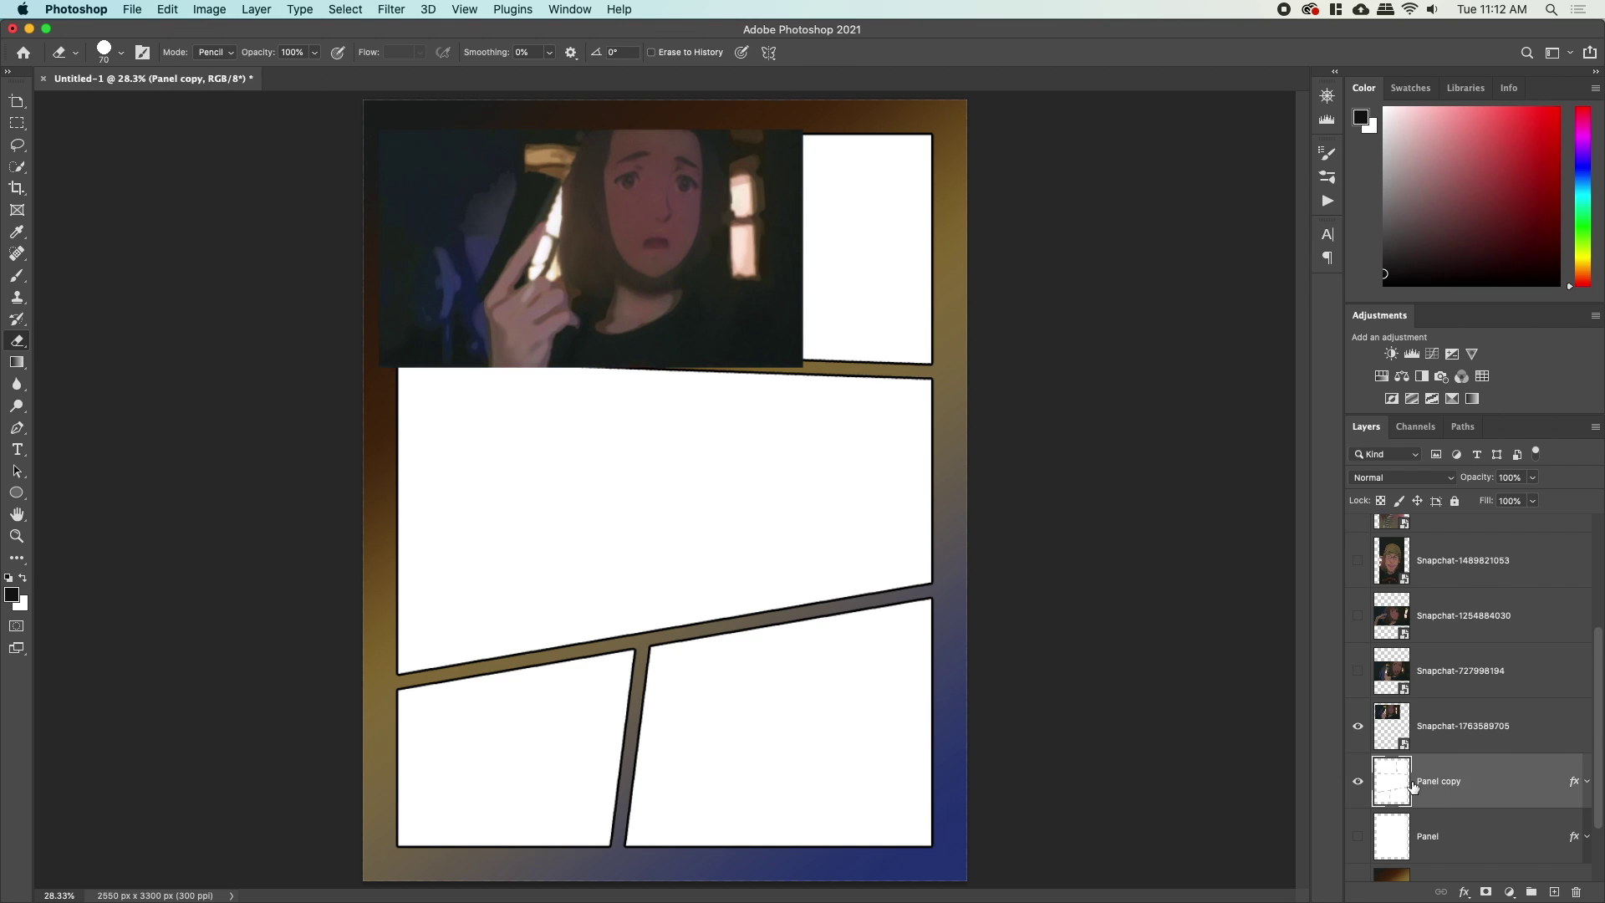
click(1356, 729)
click(1362, 785)
click(1362, 786)
click(1362, 786)
click(1362, 786)
click(1448, 725)
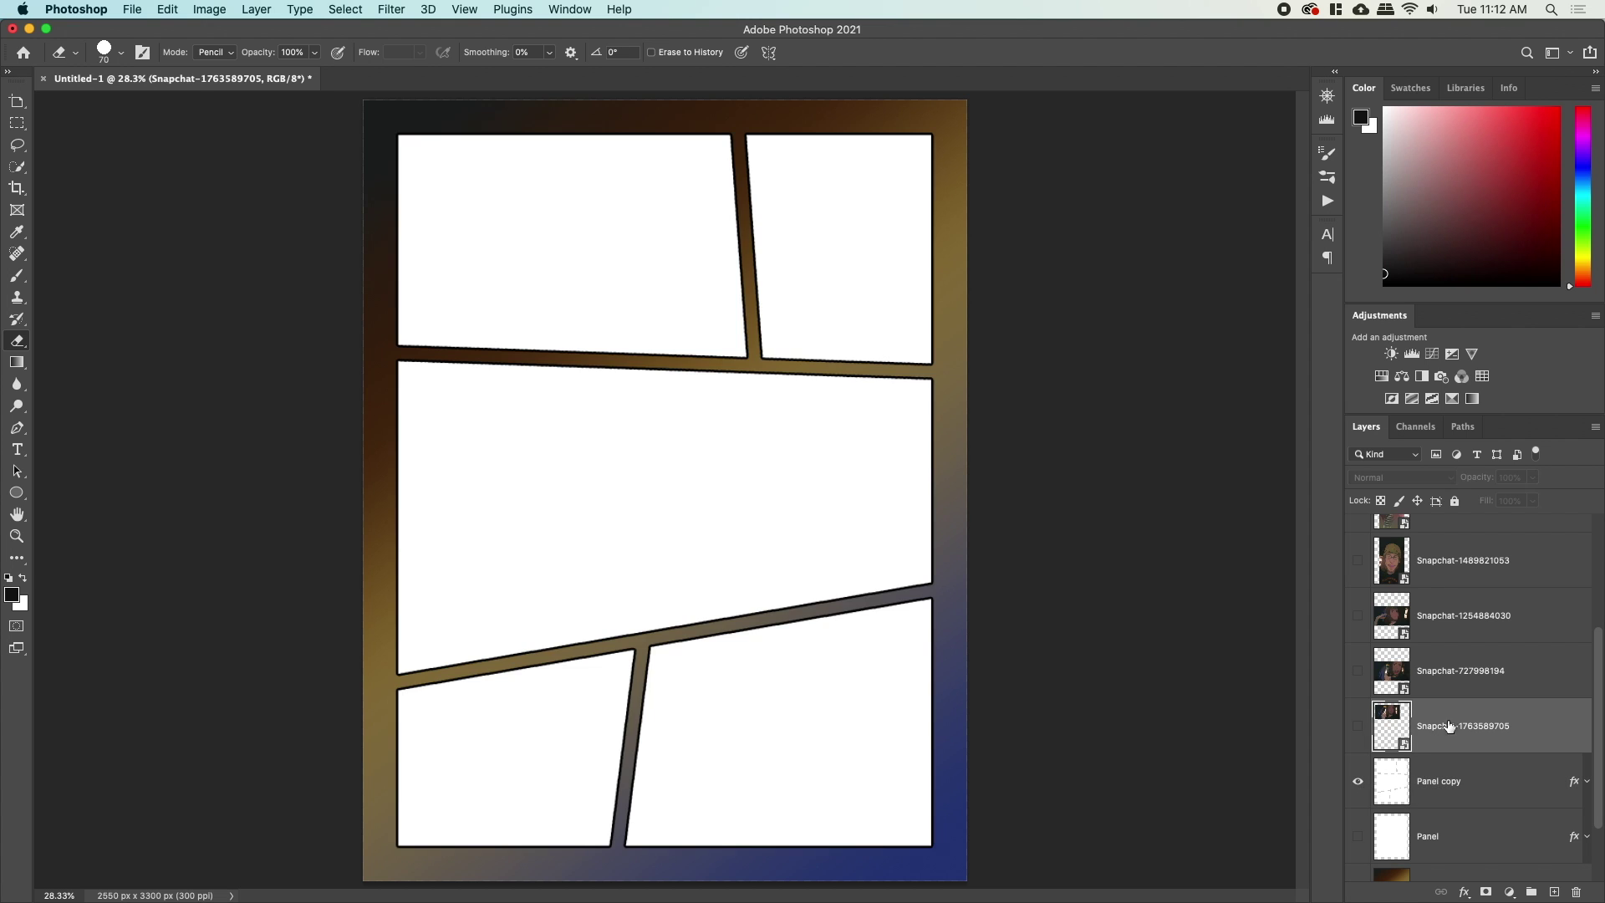
click(1357, 725)
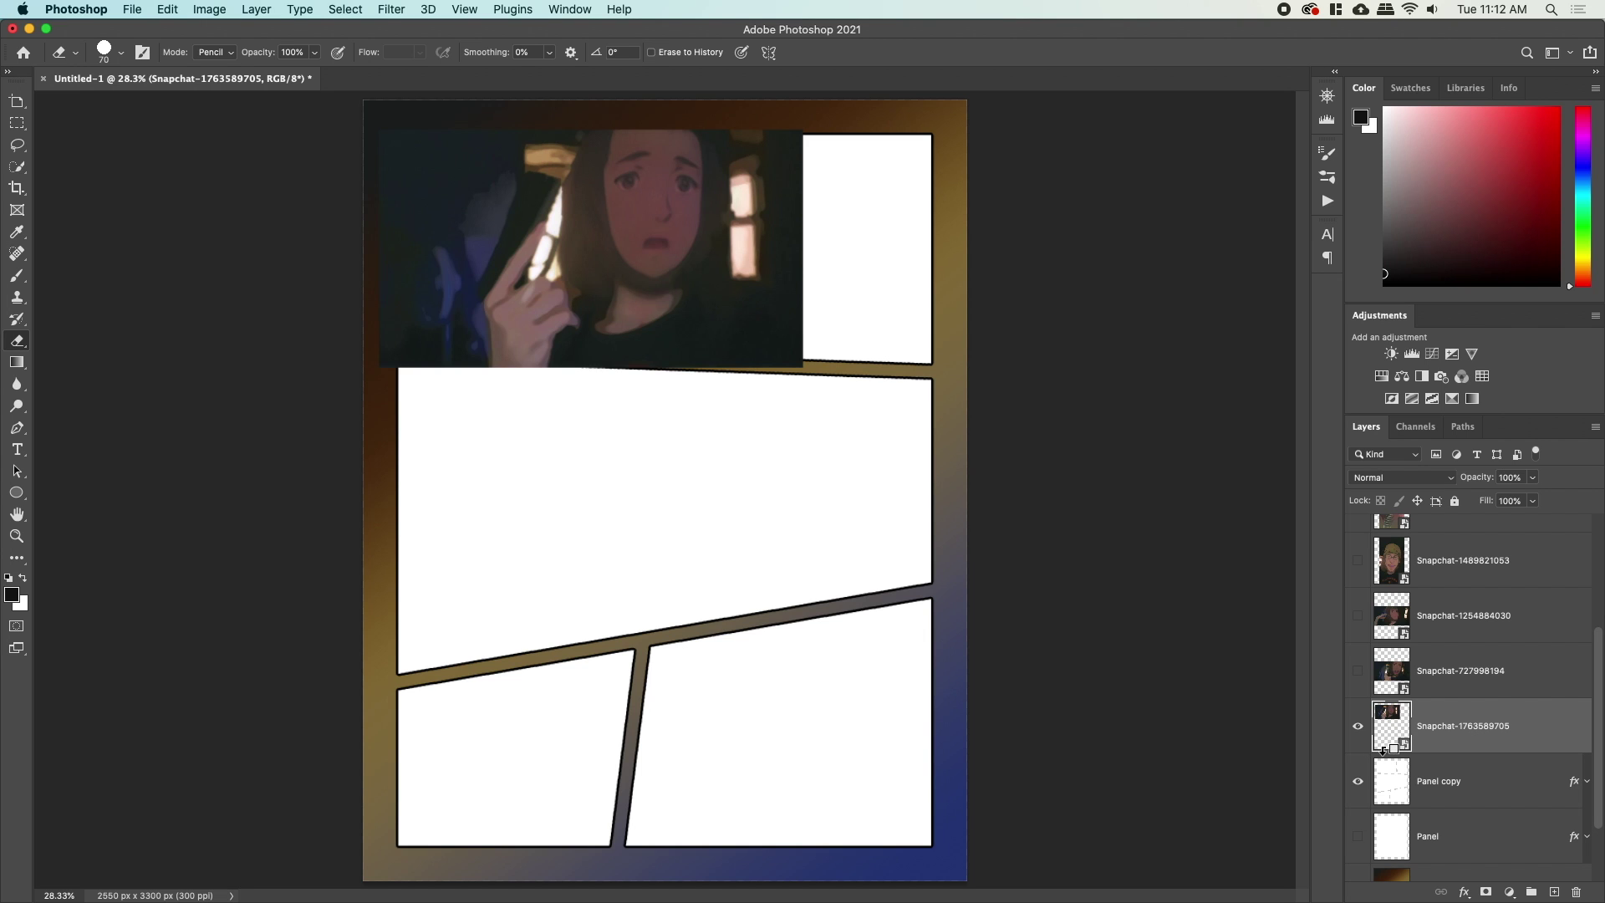
right_click(1441, 743)
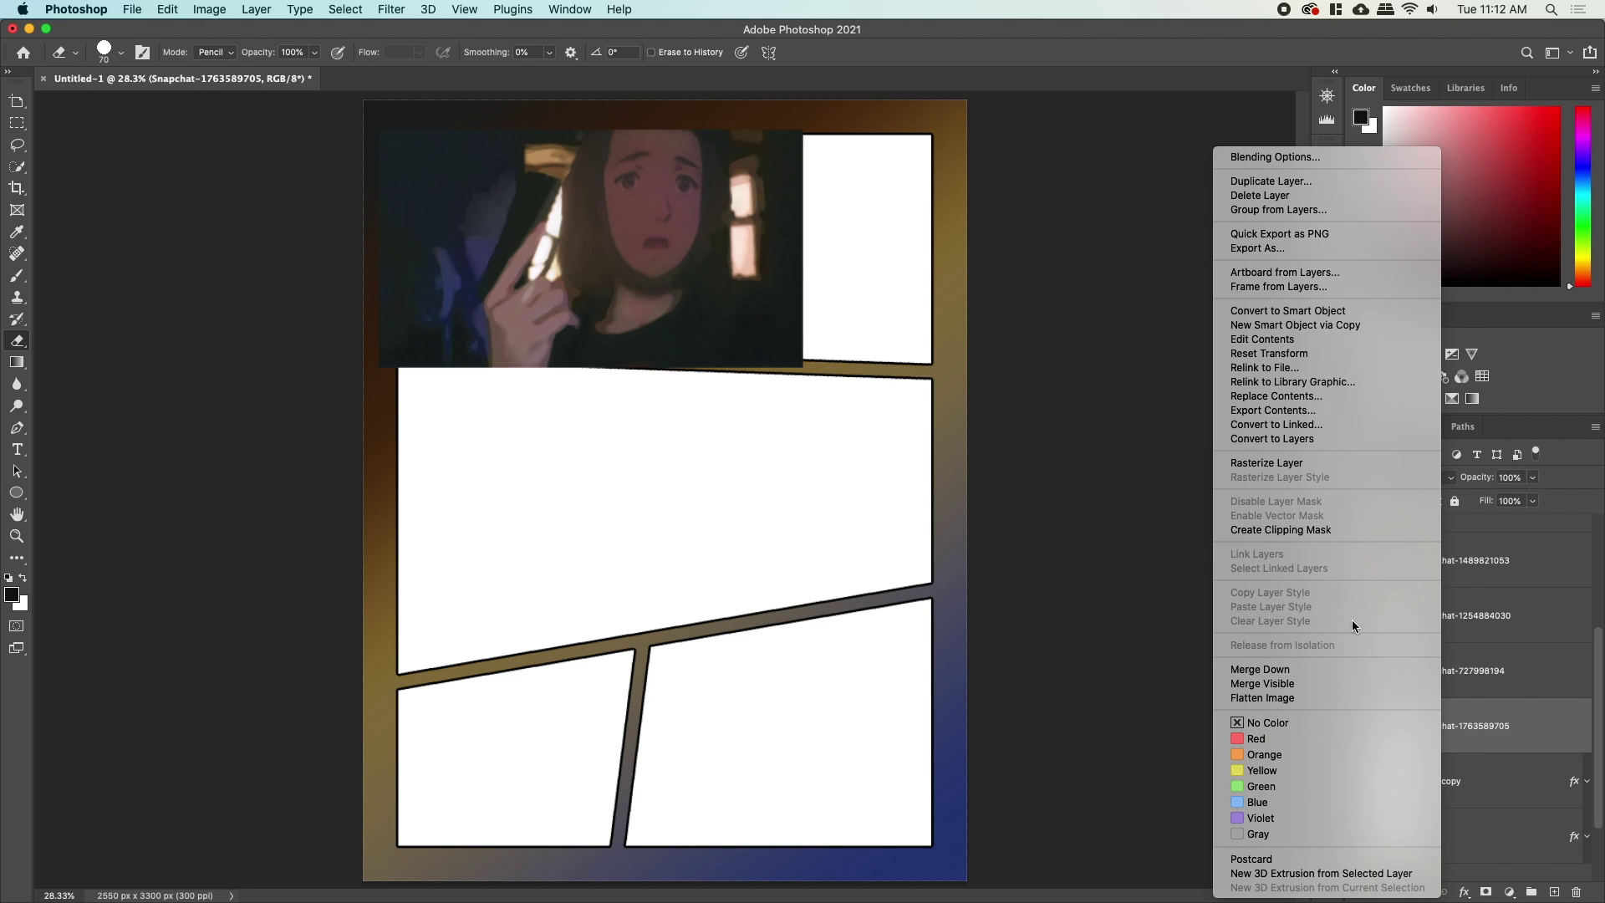
click(1570, 726)
alt+click(1391, 752)
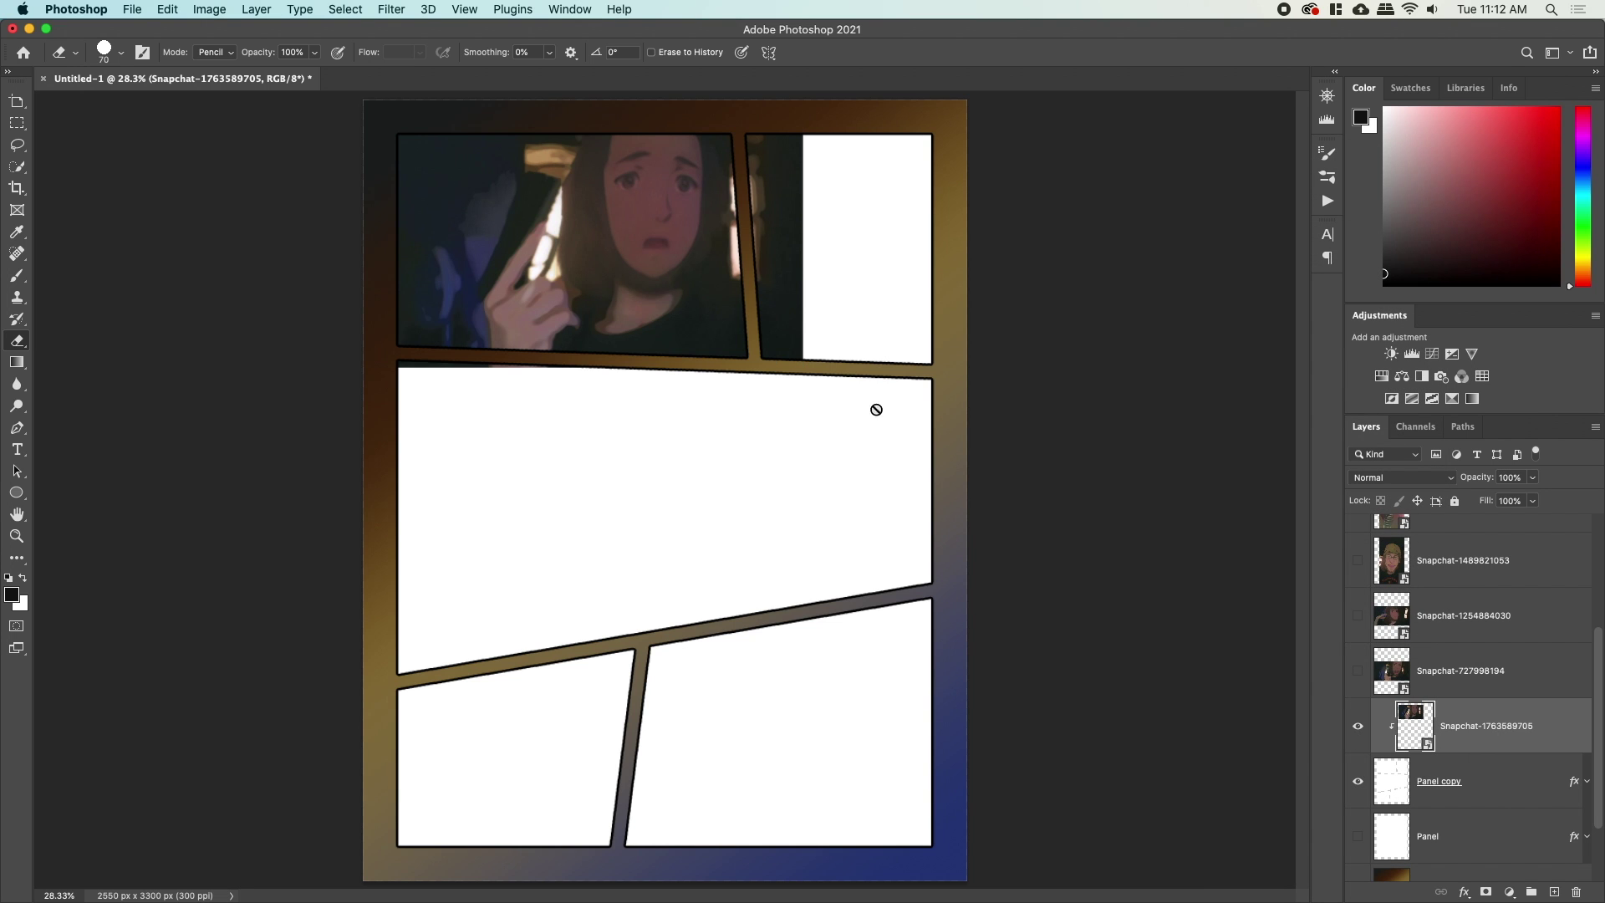
key(z)
drag(522, 203, 595, 323)
key(alt)
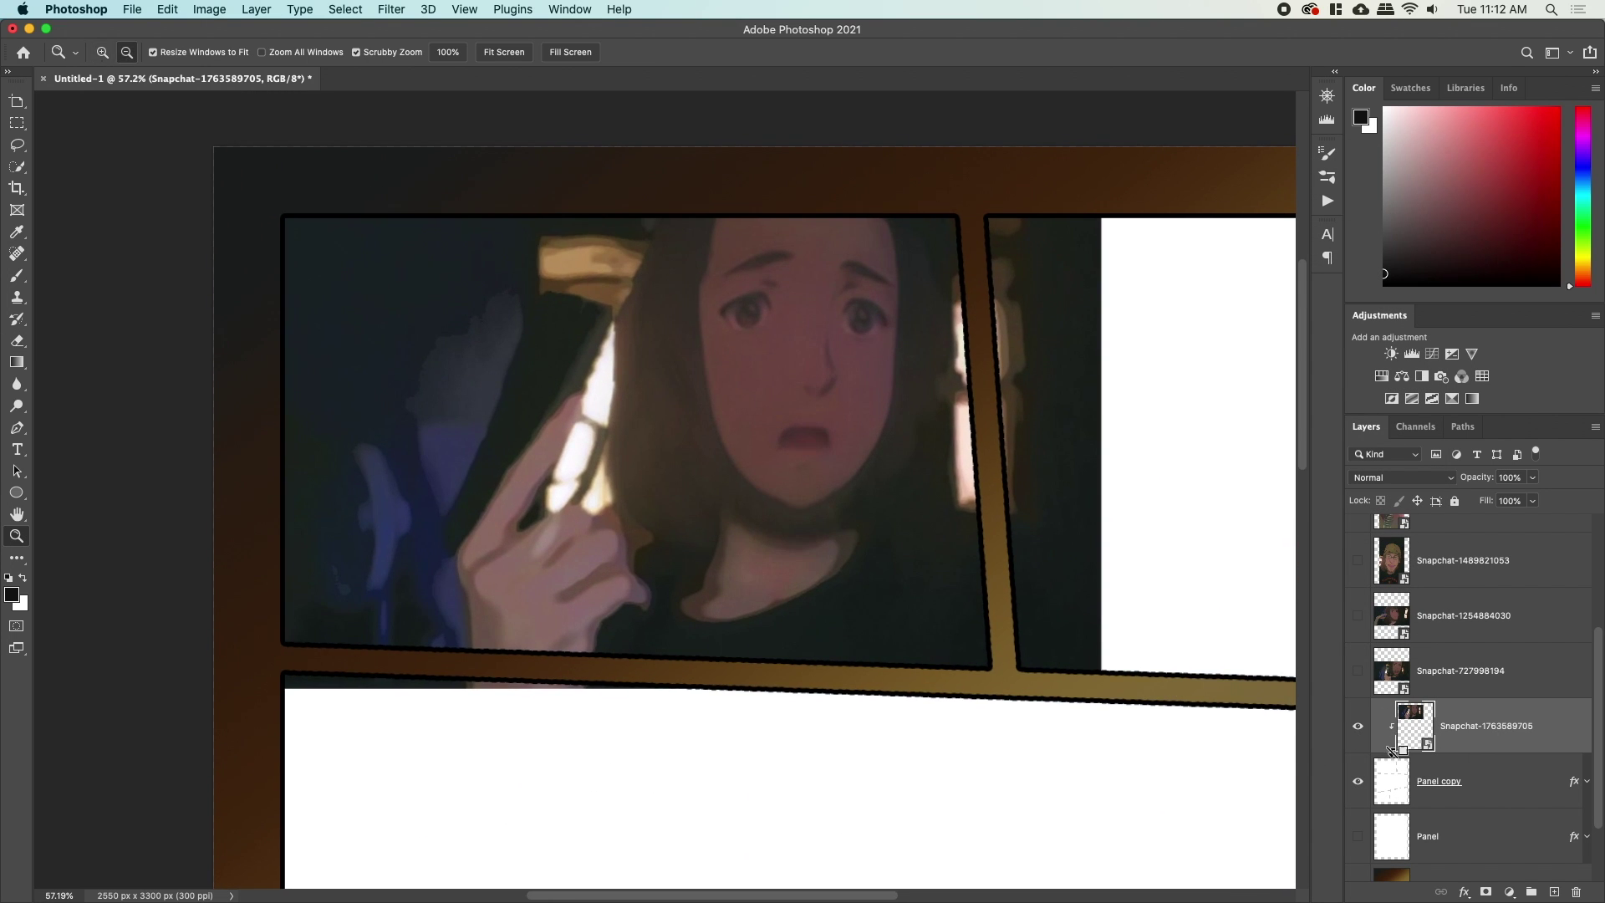
alt+click(1392, 750)
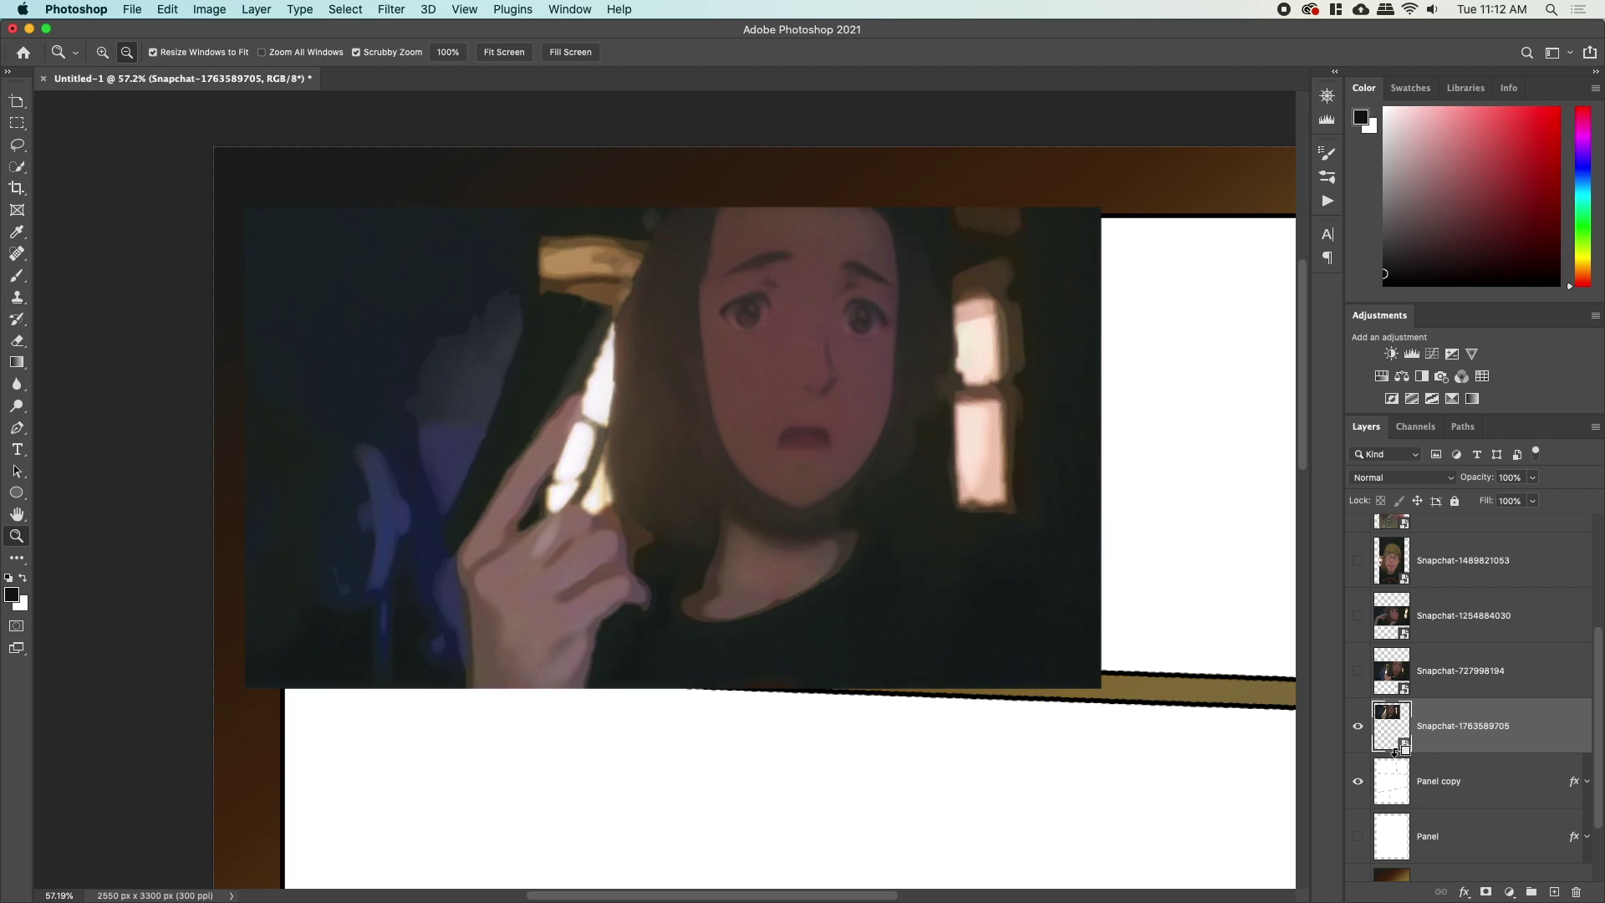
alt+click(1393, 751)
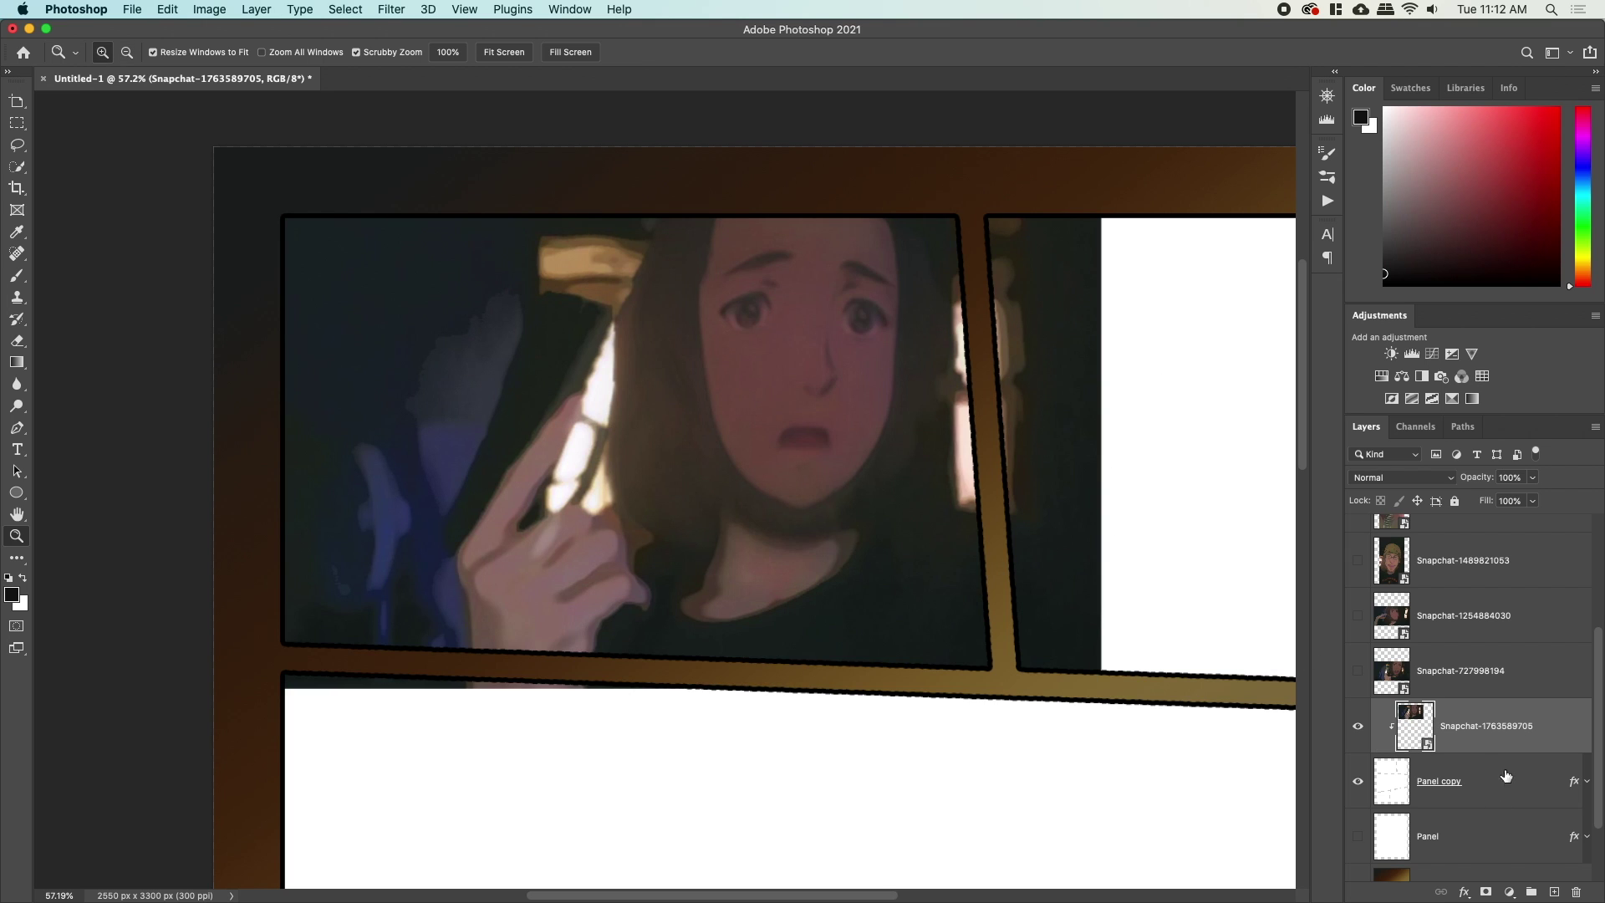
click(1485, 891)
scroll(907, 536, right, 5)
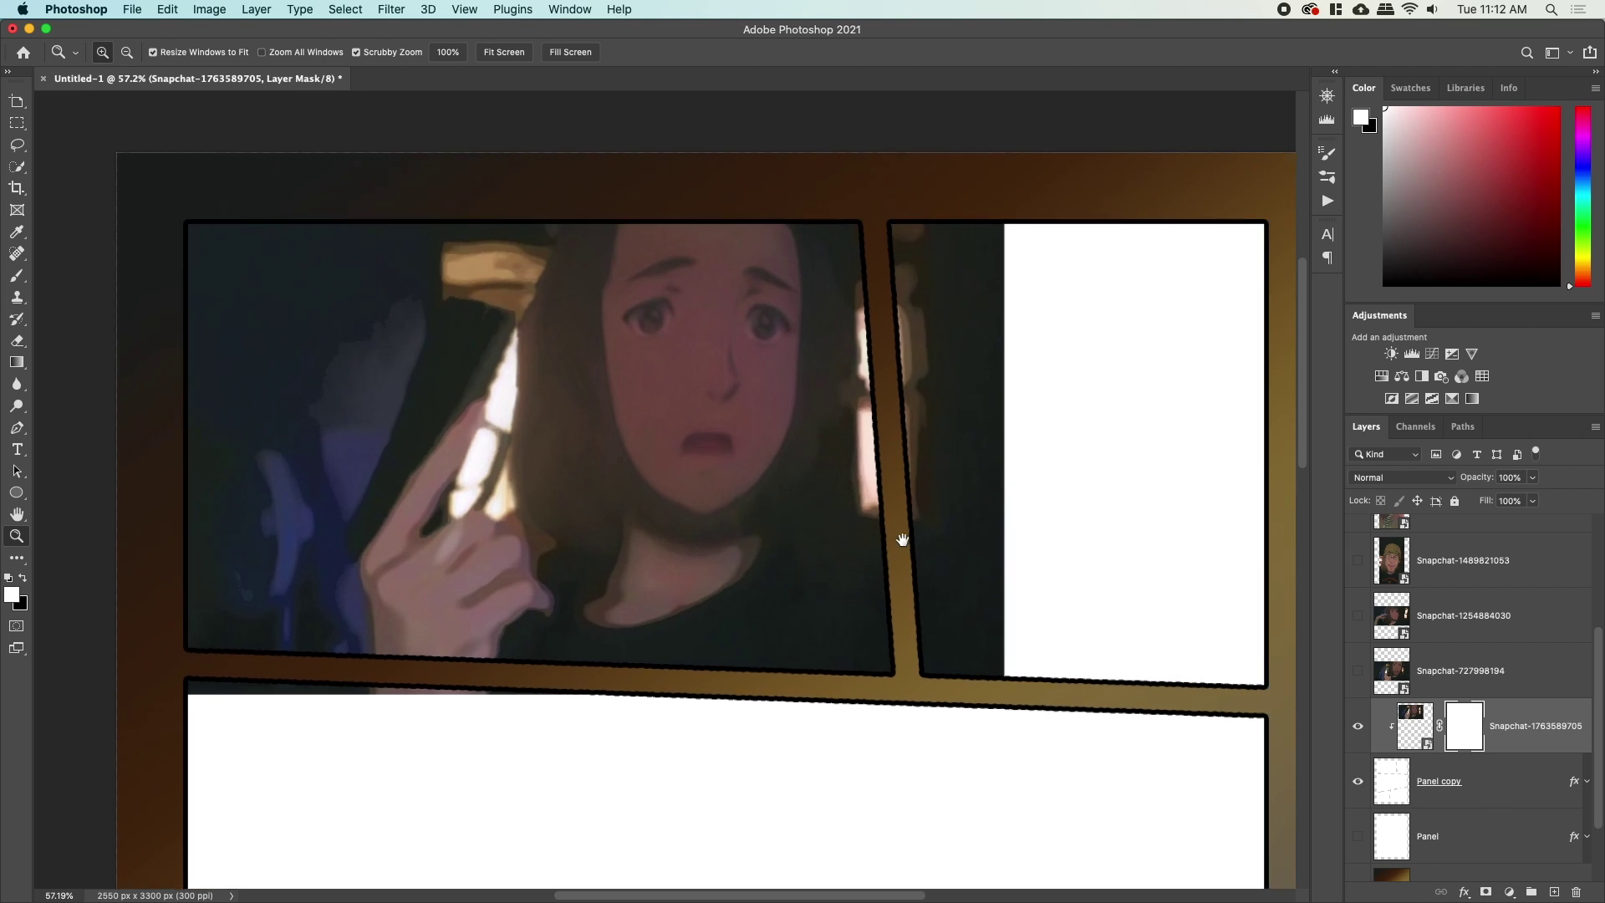
key(l)
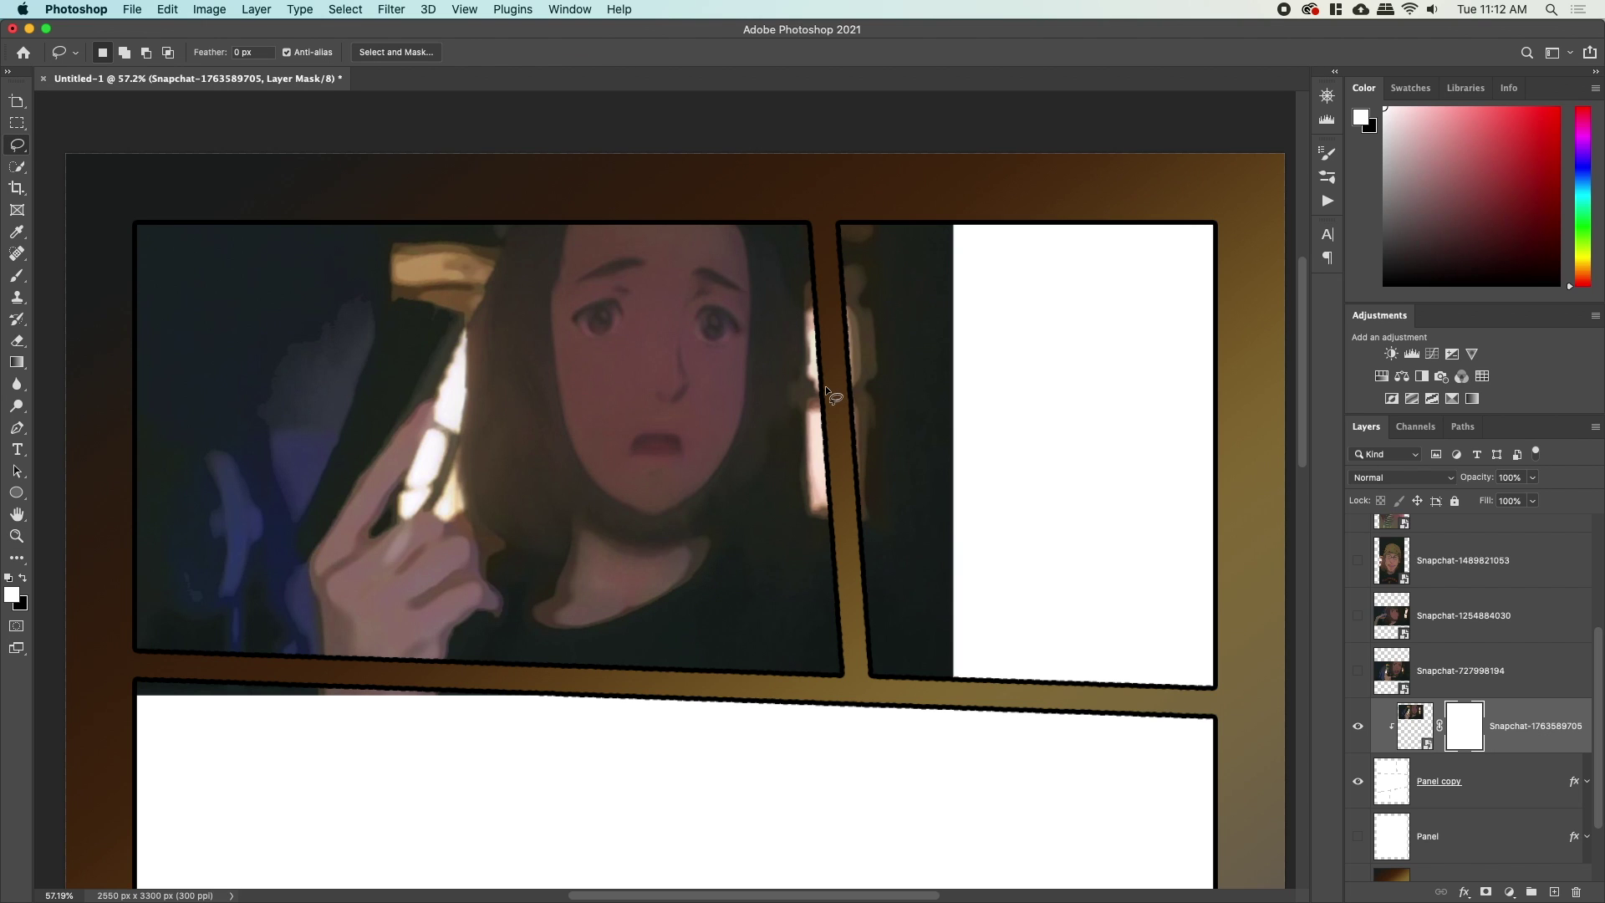
key(shift+l)
key(shift+l)
right_click(17, 144)
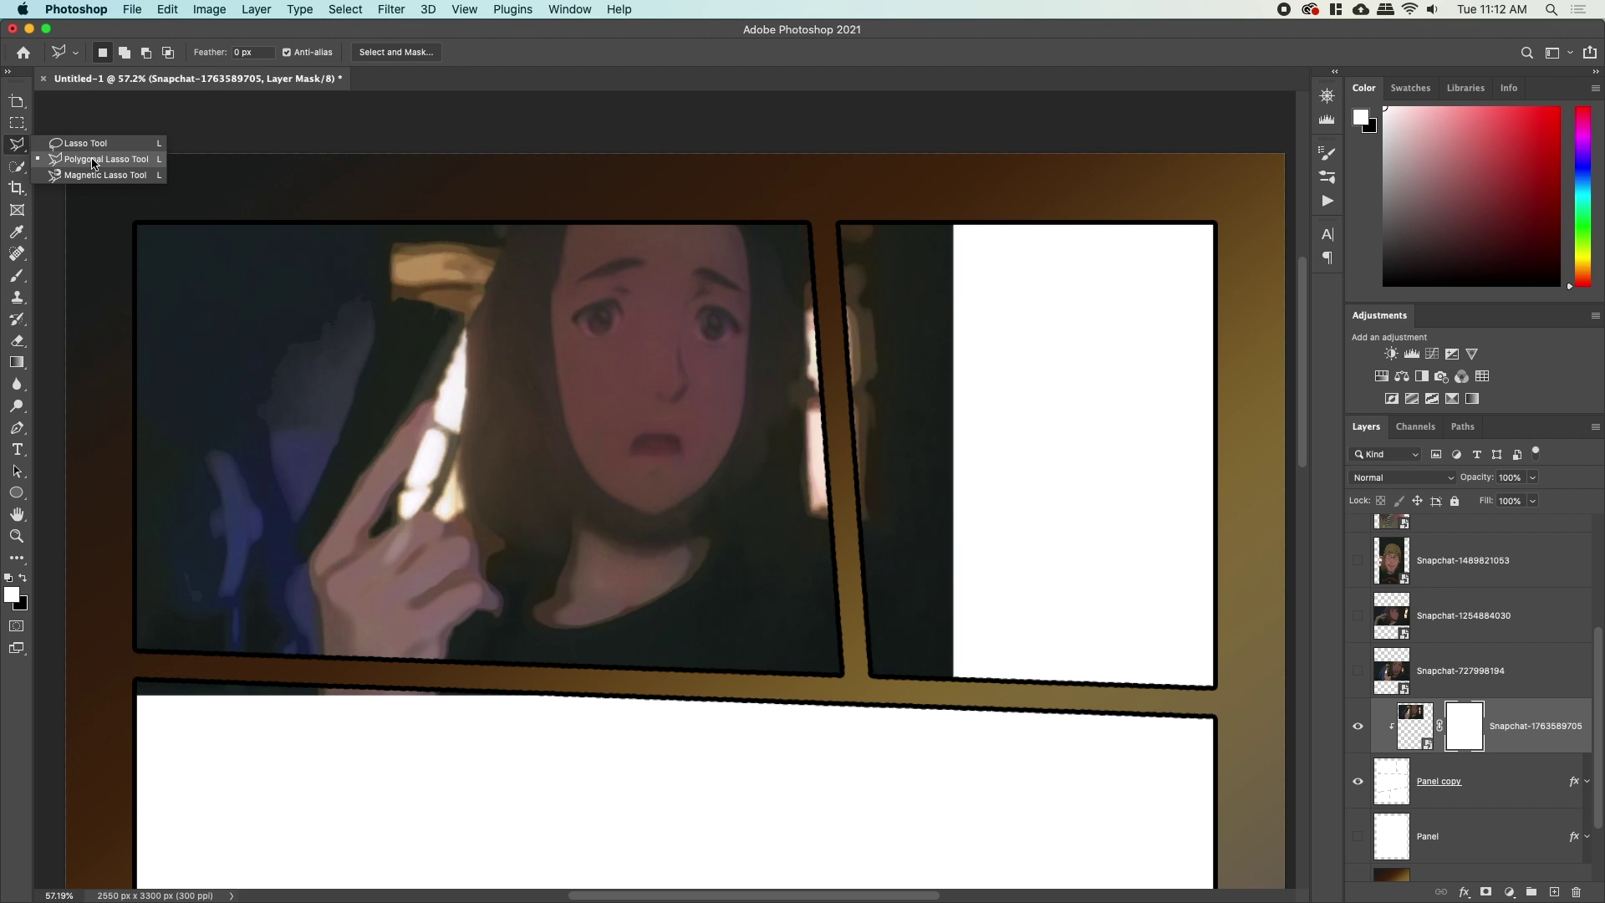
right_click(615, 319)
click(805, 277)
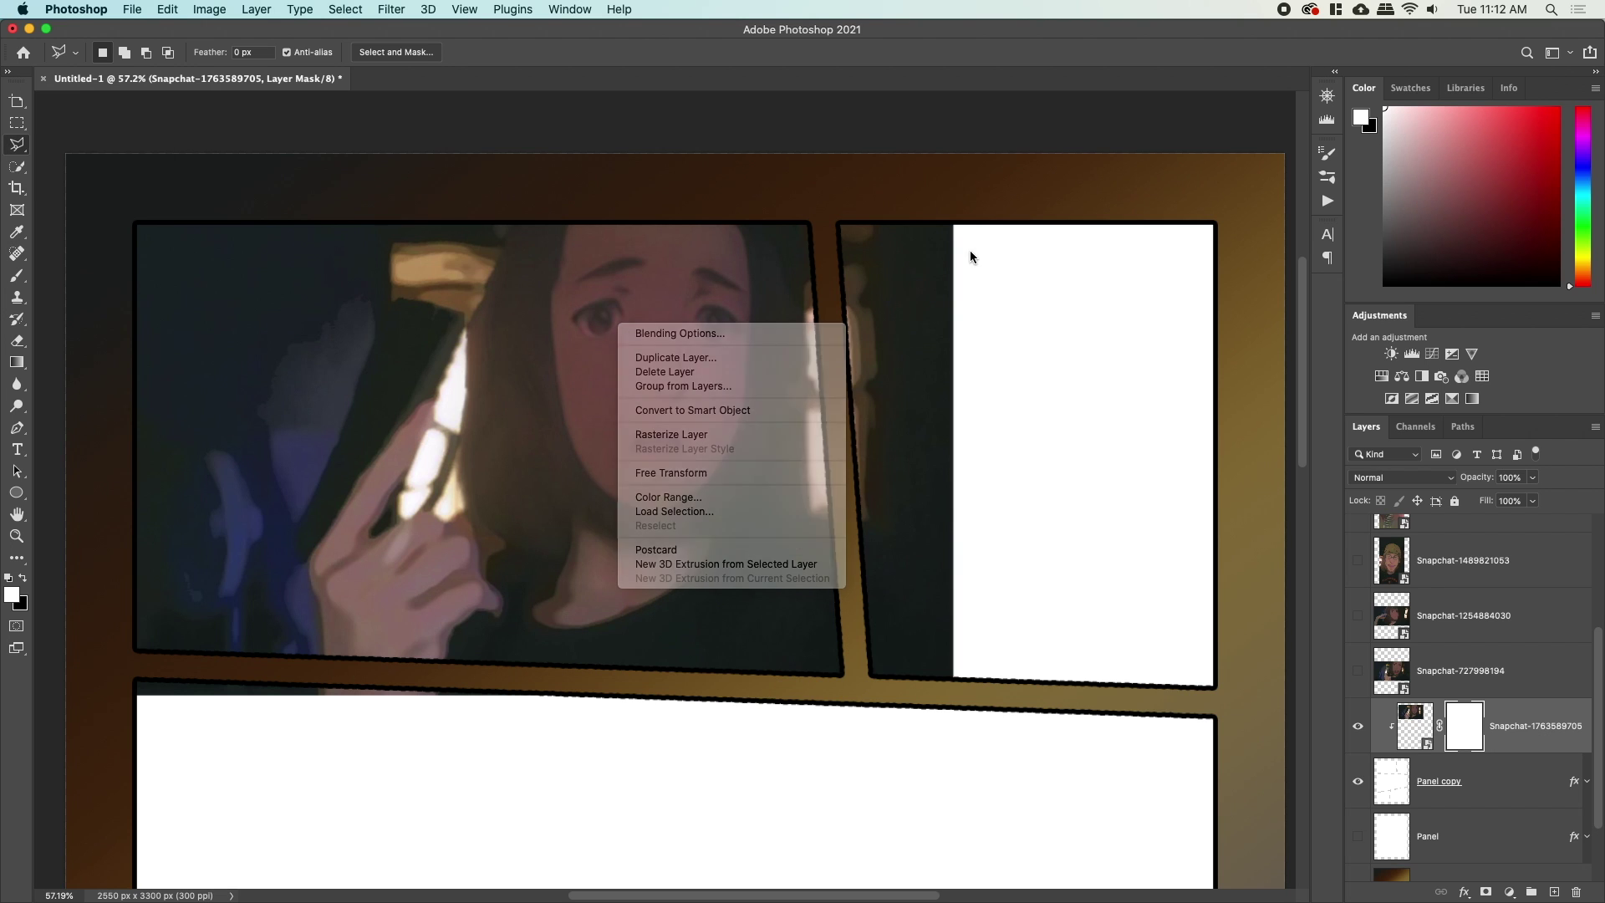
click(819, 204)
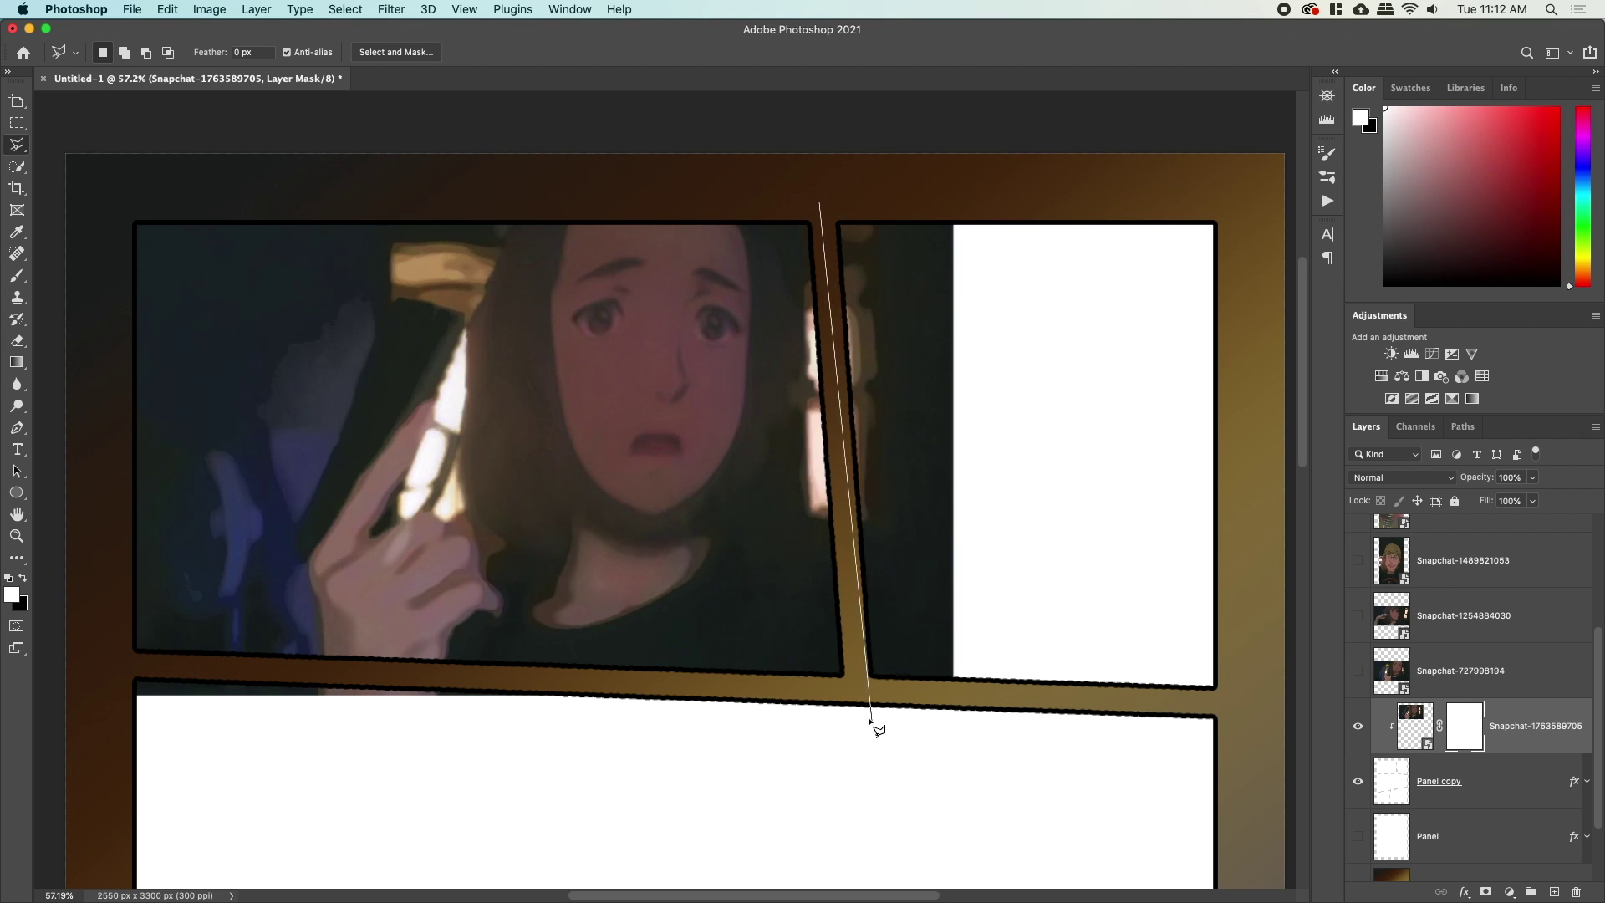
click(986, 692)
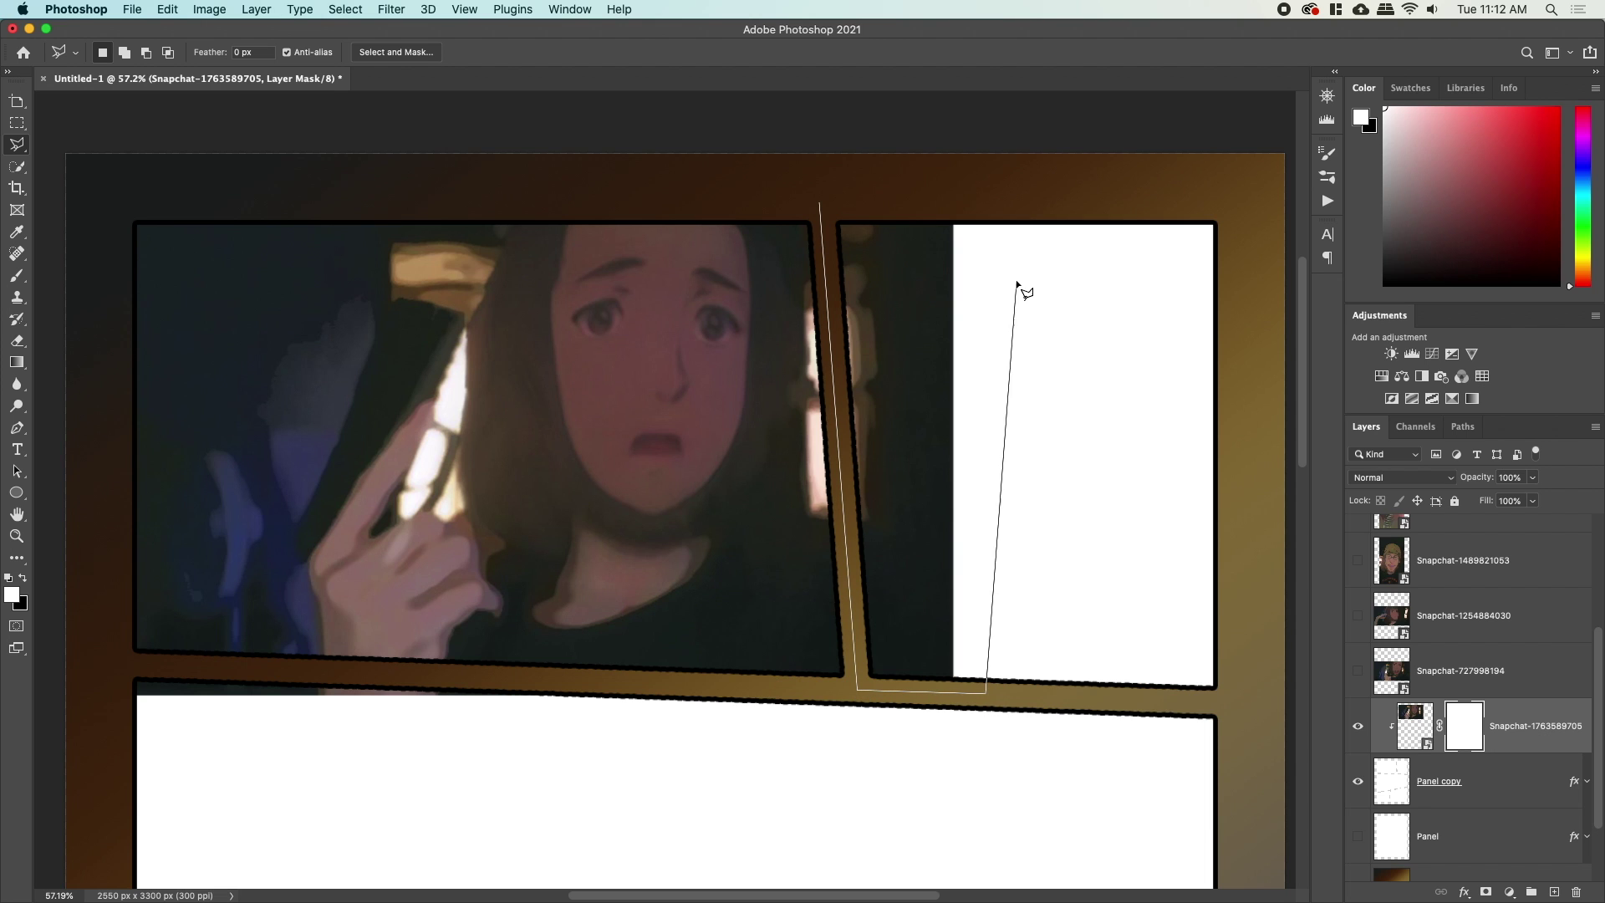
click(990, 194)
click(819, 206)
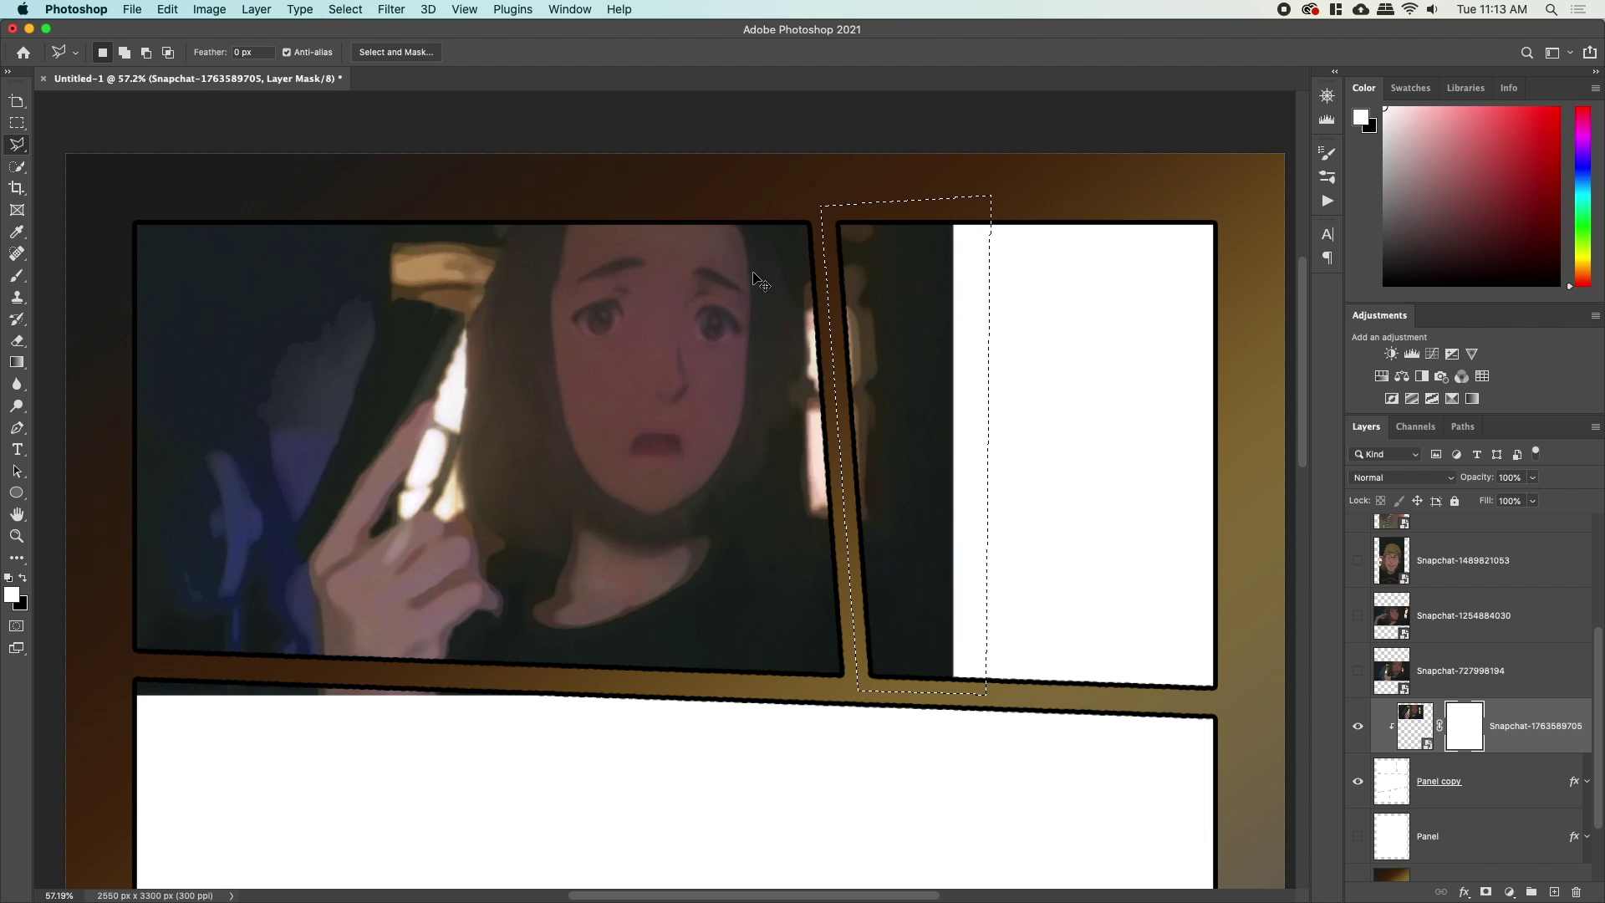
key(BackSpace)
key(super+d)
key(z)
drag(1012, 522, 441, 396)
scroll(716, 528, left, 3)
scroll(717, 475, up, 1)
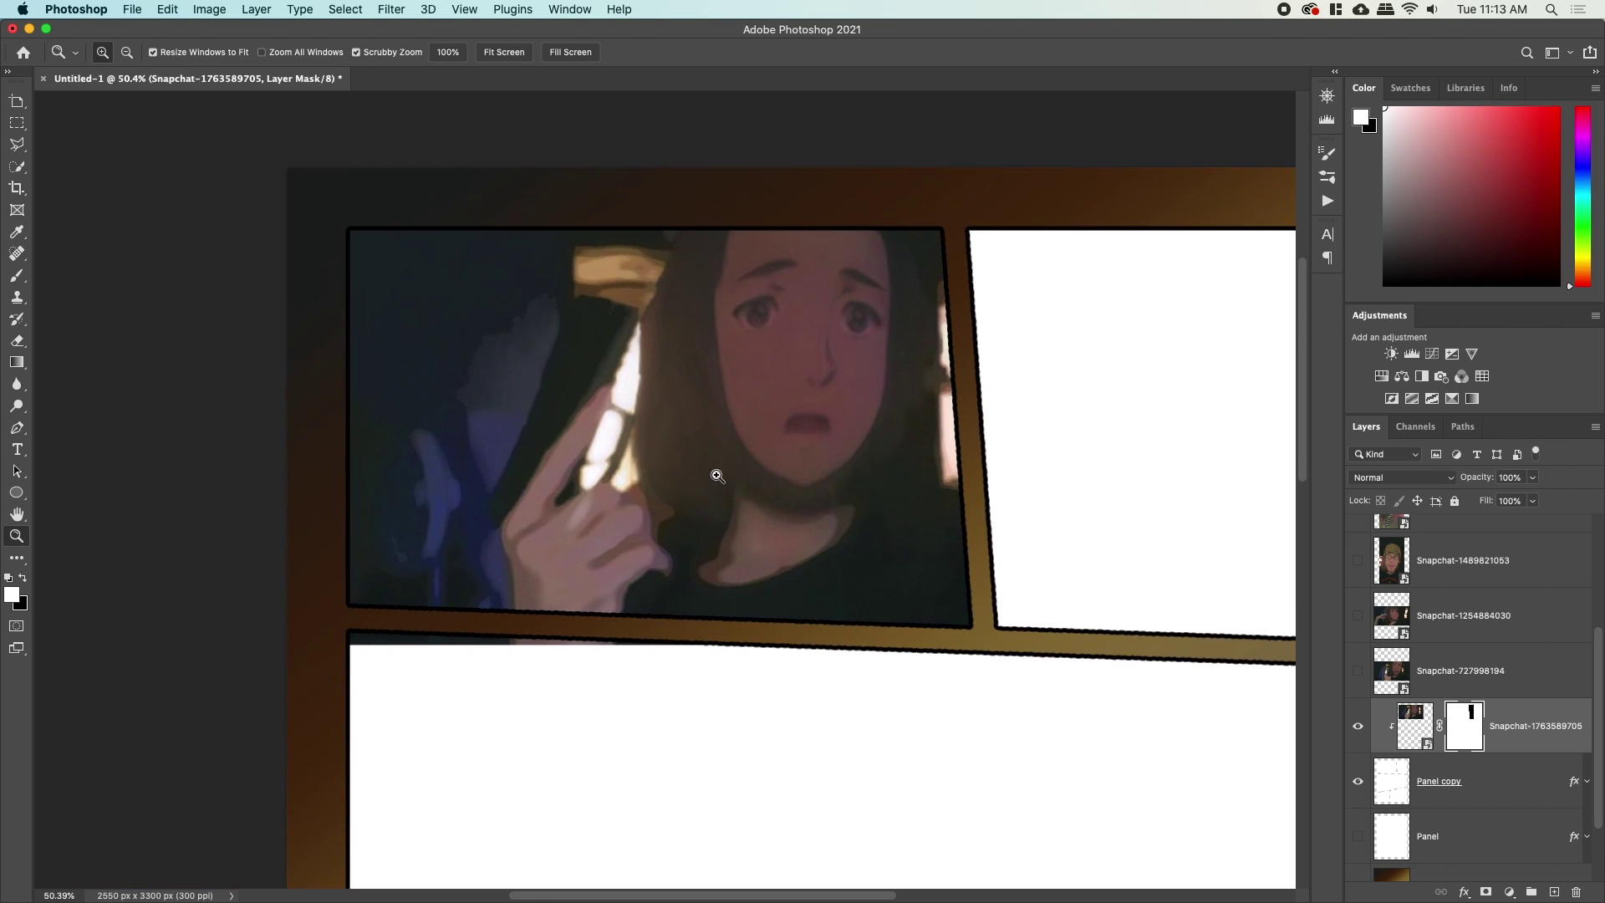
drag(841, 462, 716, 465)
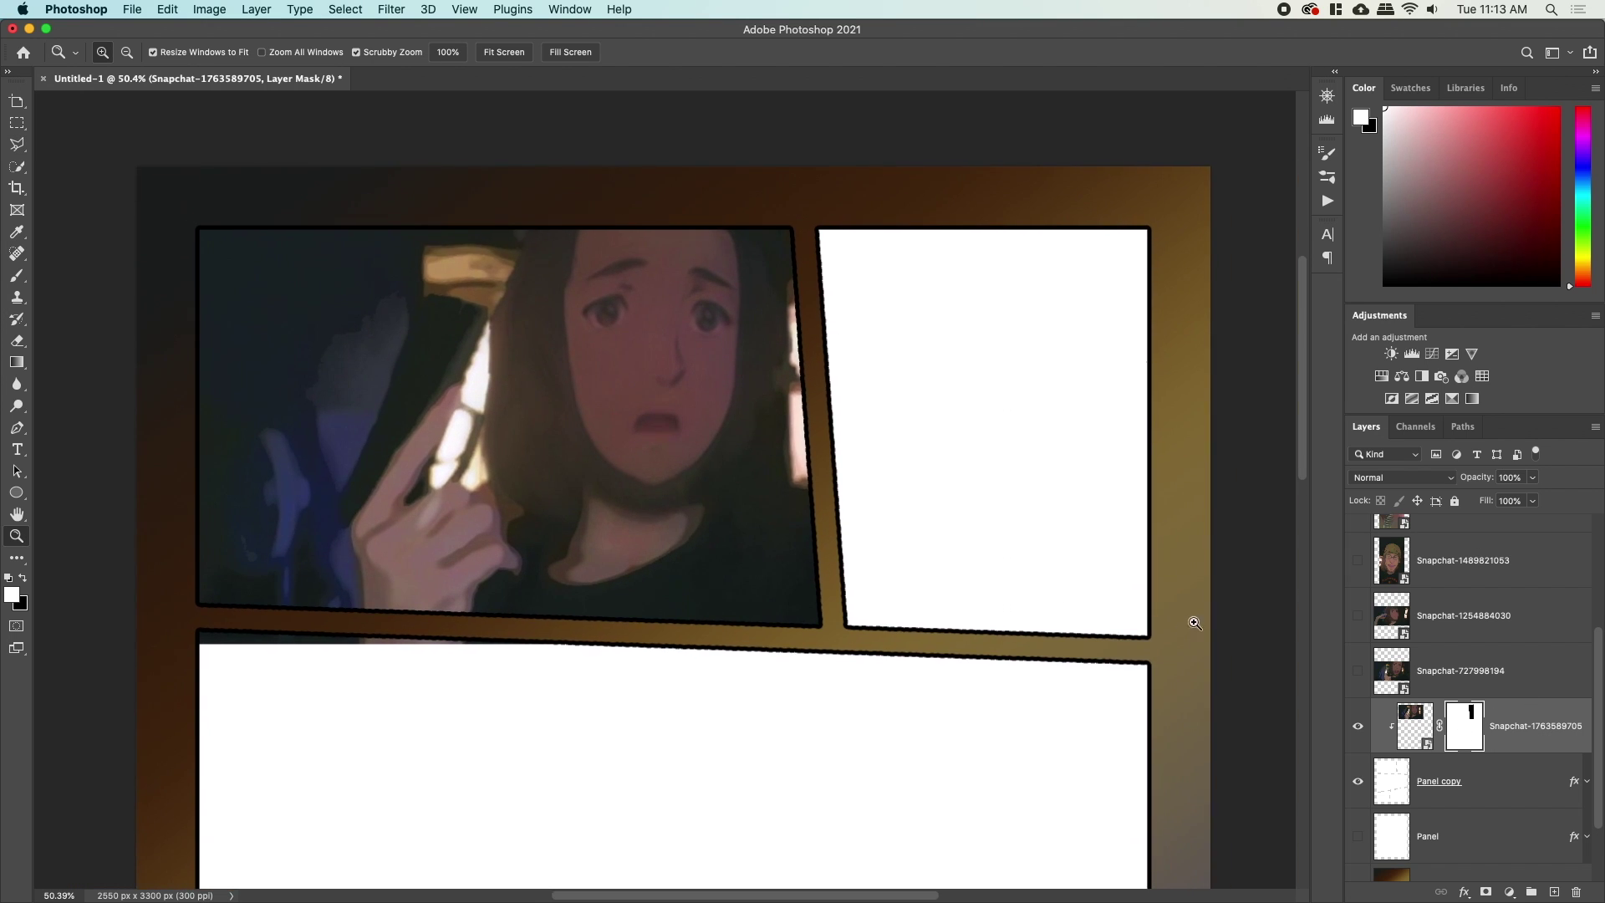
Show the 122702455 portrait, scale it to about 38% near the upper-right panel, and set its opacity to 77%.
scroll(1437, 619, up, 2)
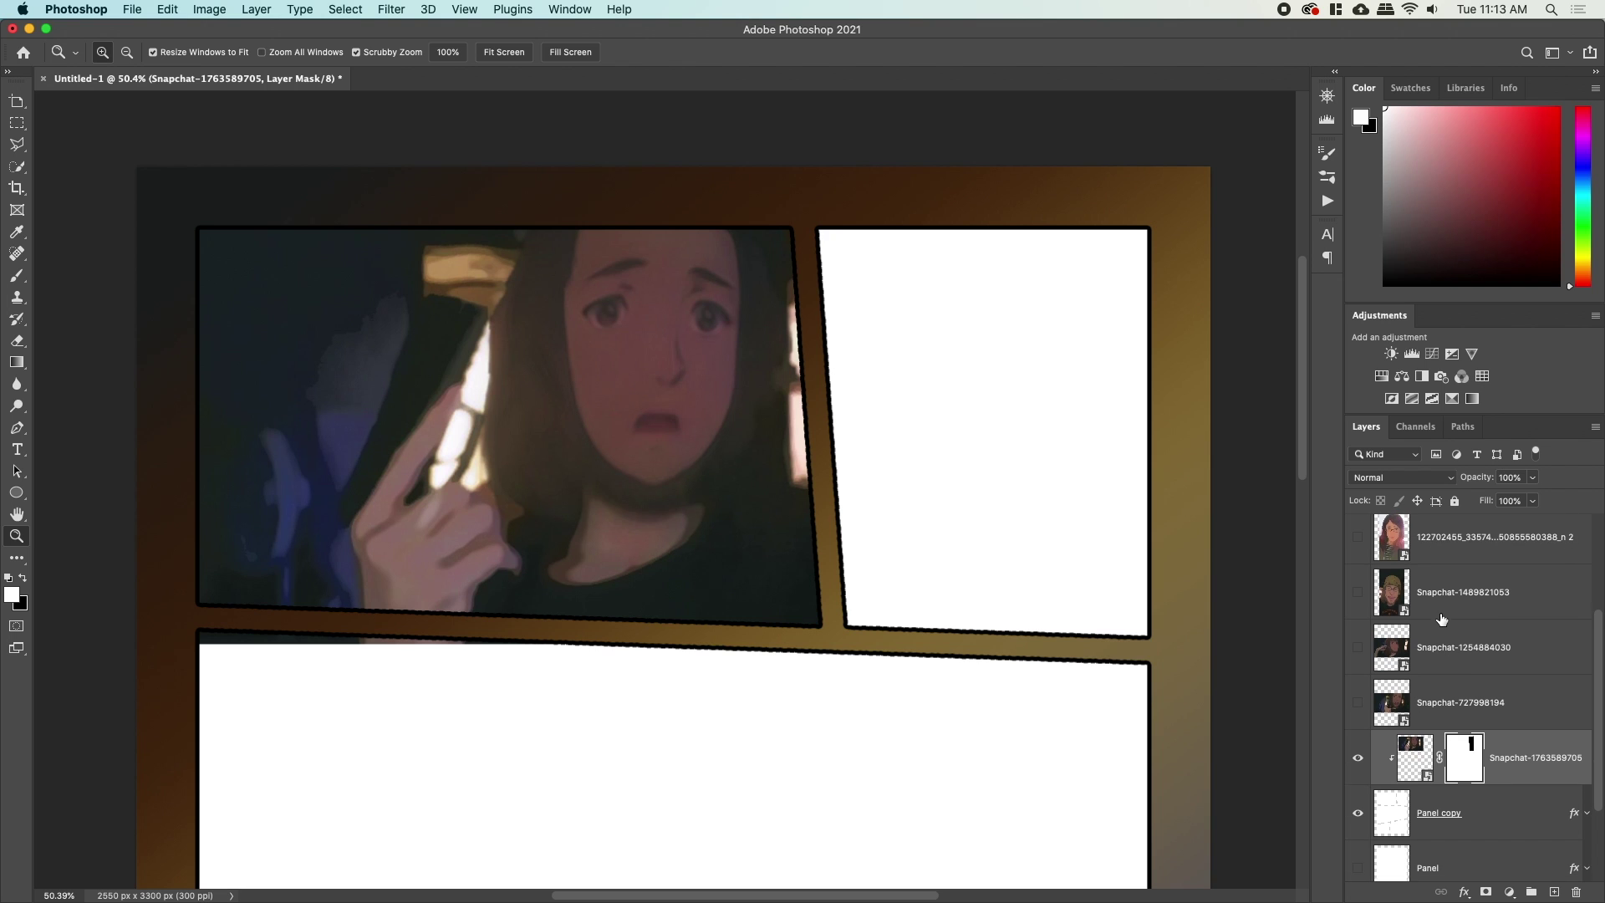
click(1373, 550)
click(1357, 542)
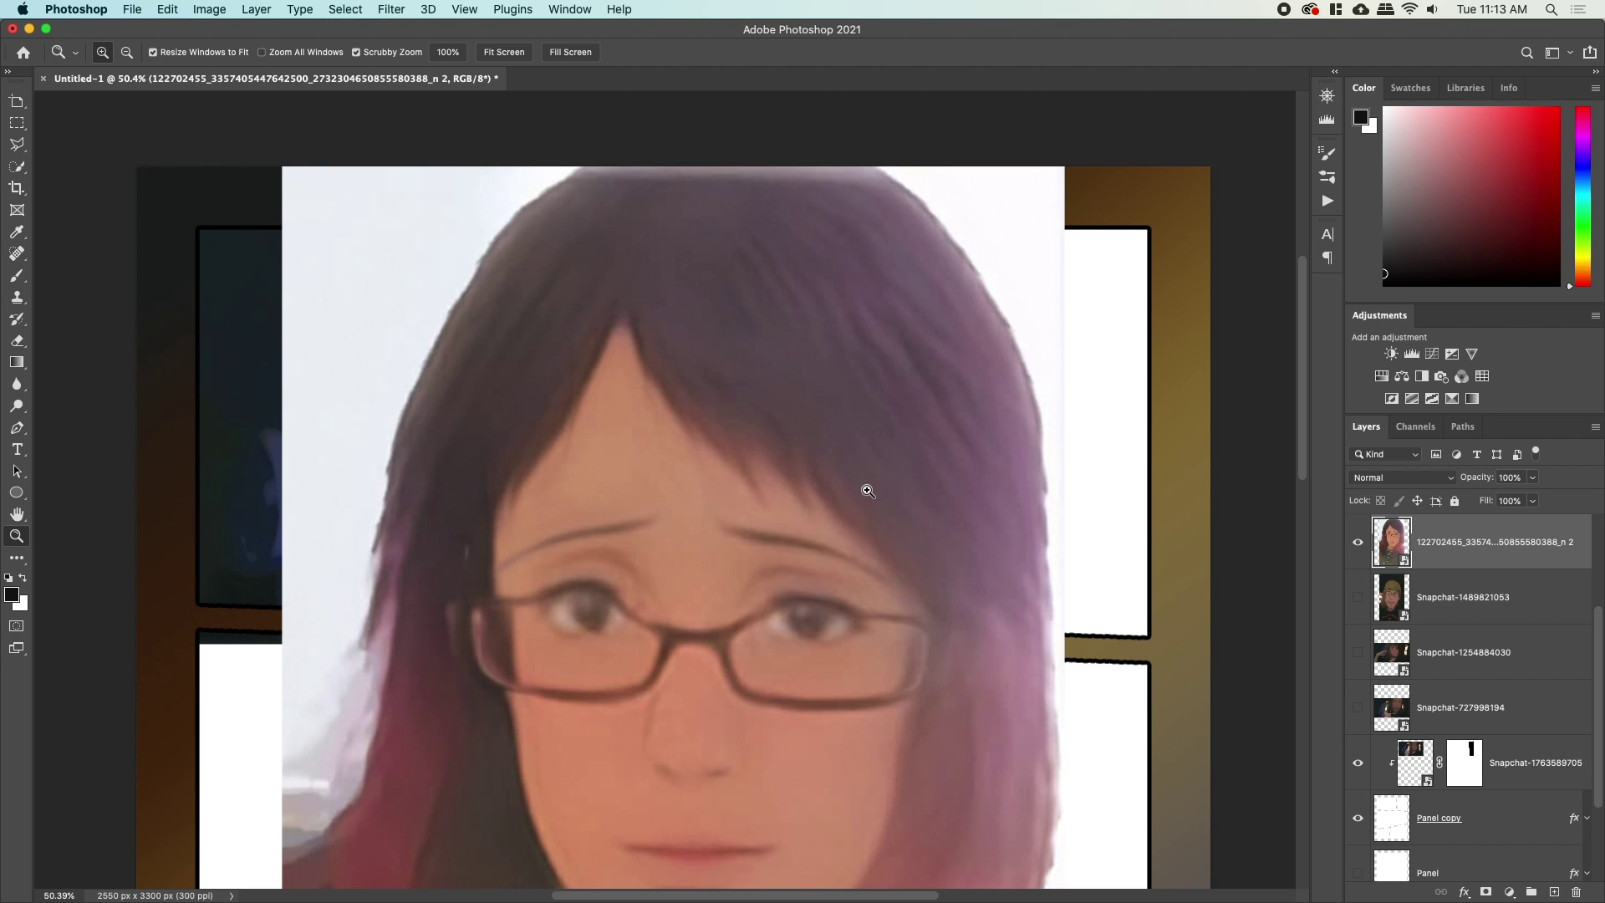
key(ctrl+t)
drag(1061, 166, 757, 710)
drag(624, 792, 1050, 249)
double_click(1509, 477)
text(77)
key(Return)
Scale the 122702455 portrait to about 25%, move it over the upper-right panel, and set its rotation to 0.
scroll(843, 770, down, 5)
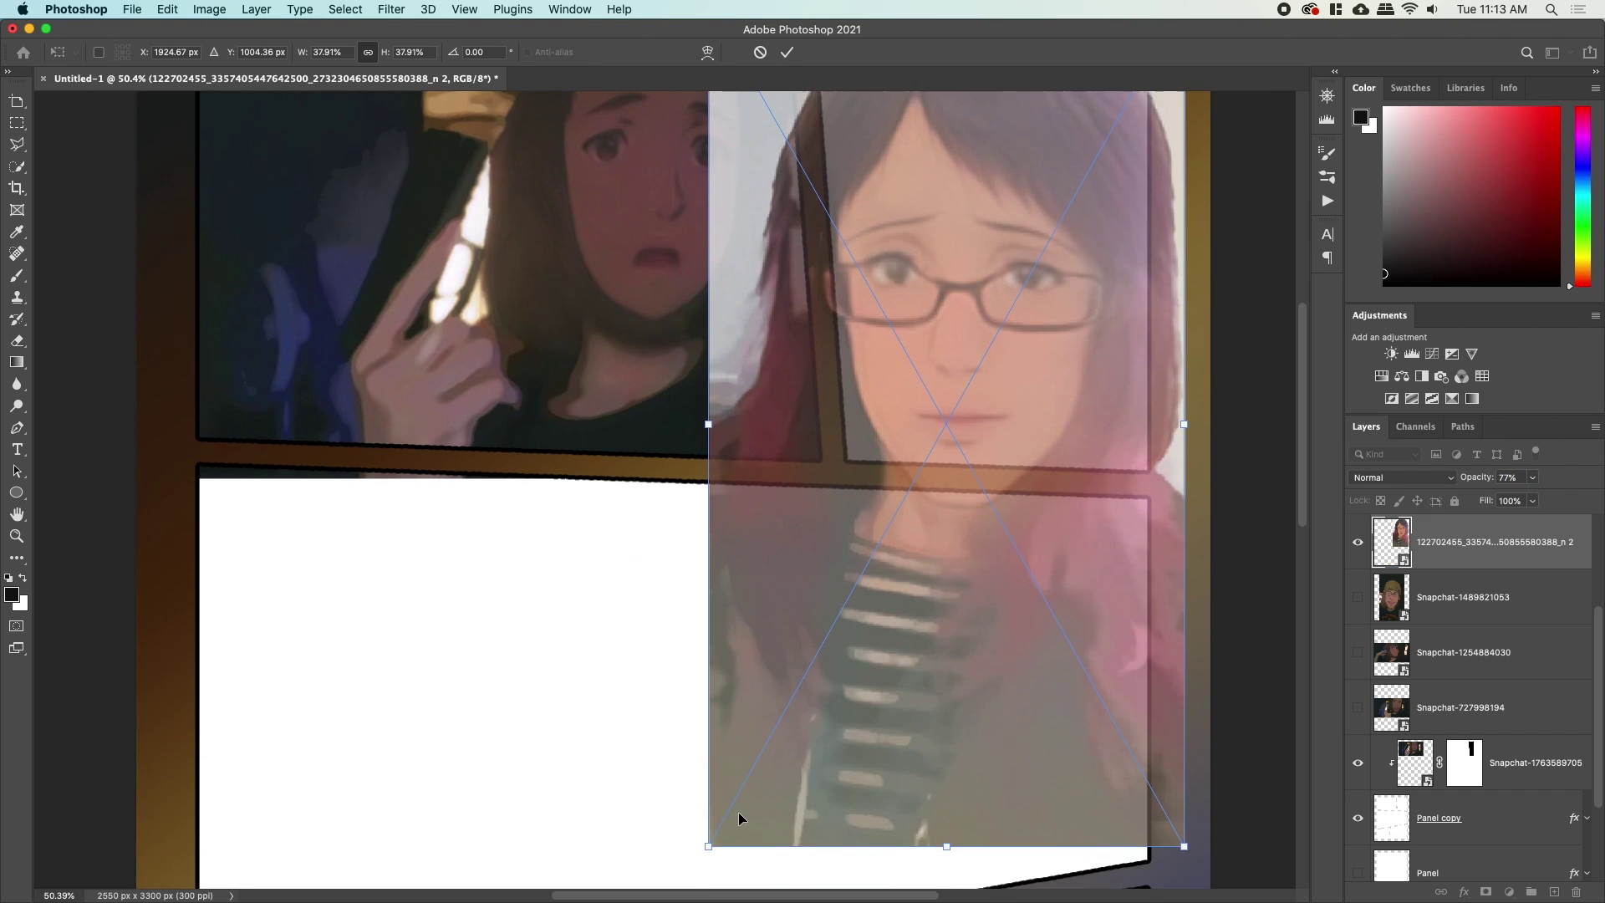
drag(707, 847, 867, 563)
scroll(742, 519, down, 1)
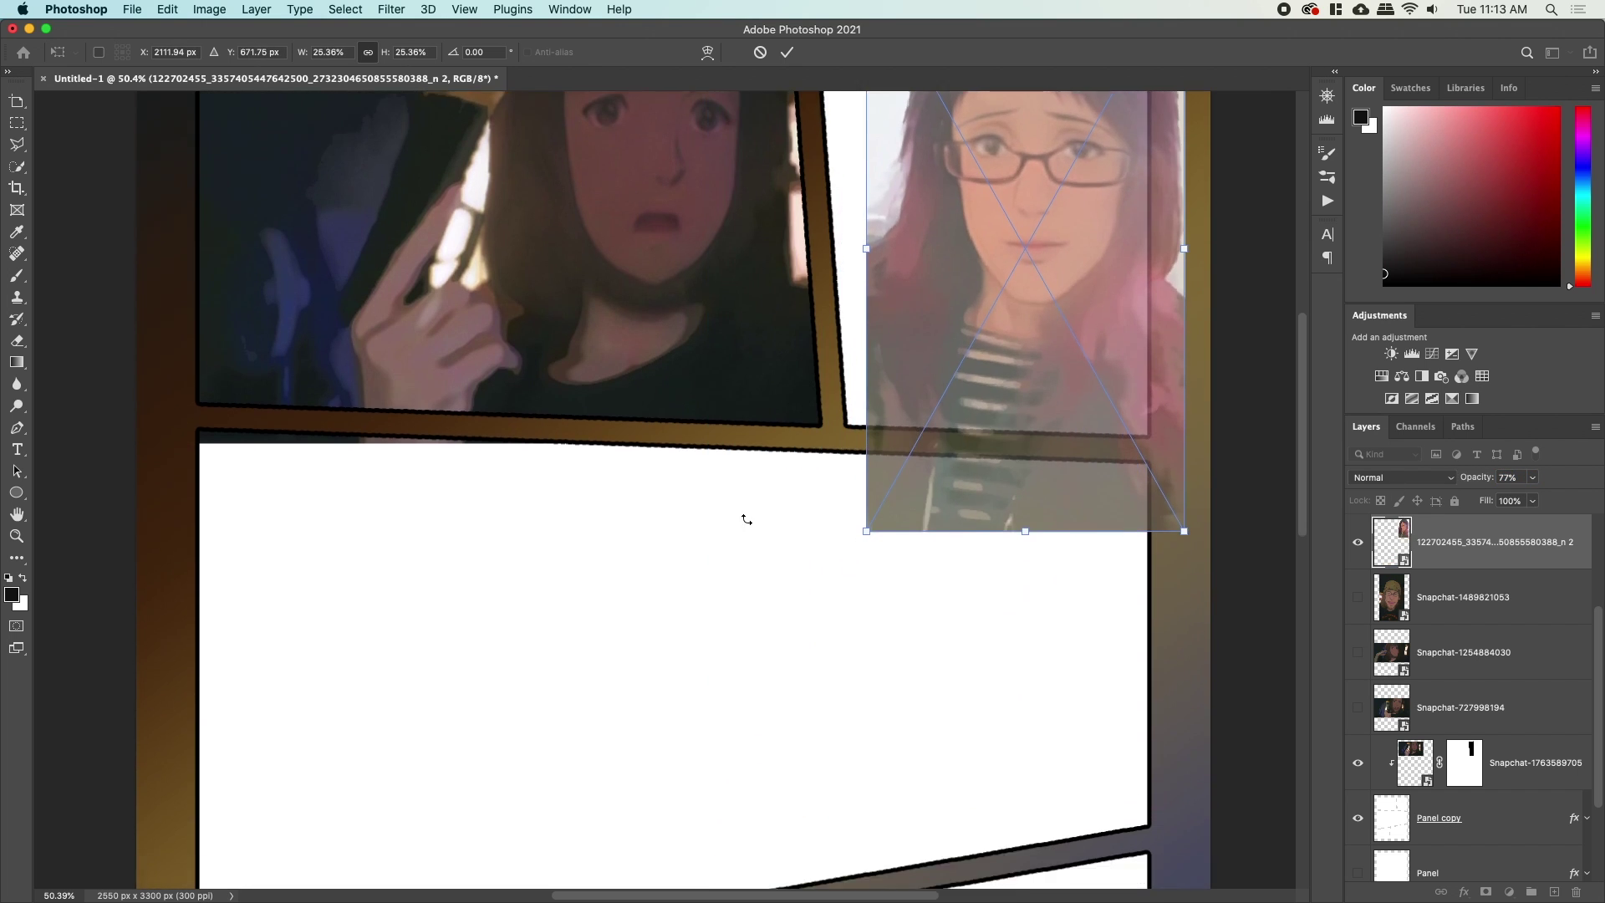
scroll(752, 493, up, 4)
mouse_move(761, 475)
mouse_down()
mouse_move(745, 468)
mouse_move(755, 454)
mouse_up()
drag(917, 391, 875, 390)
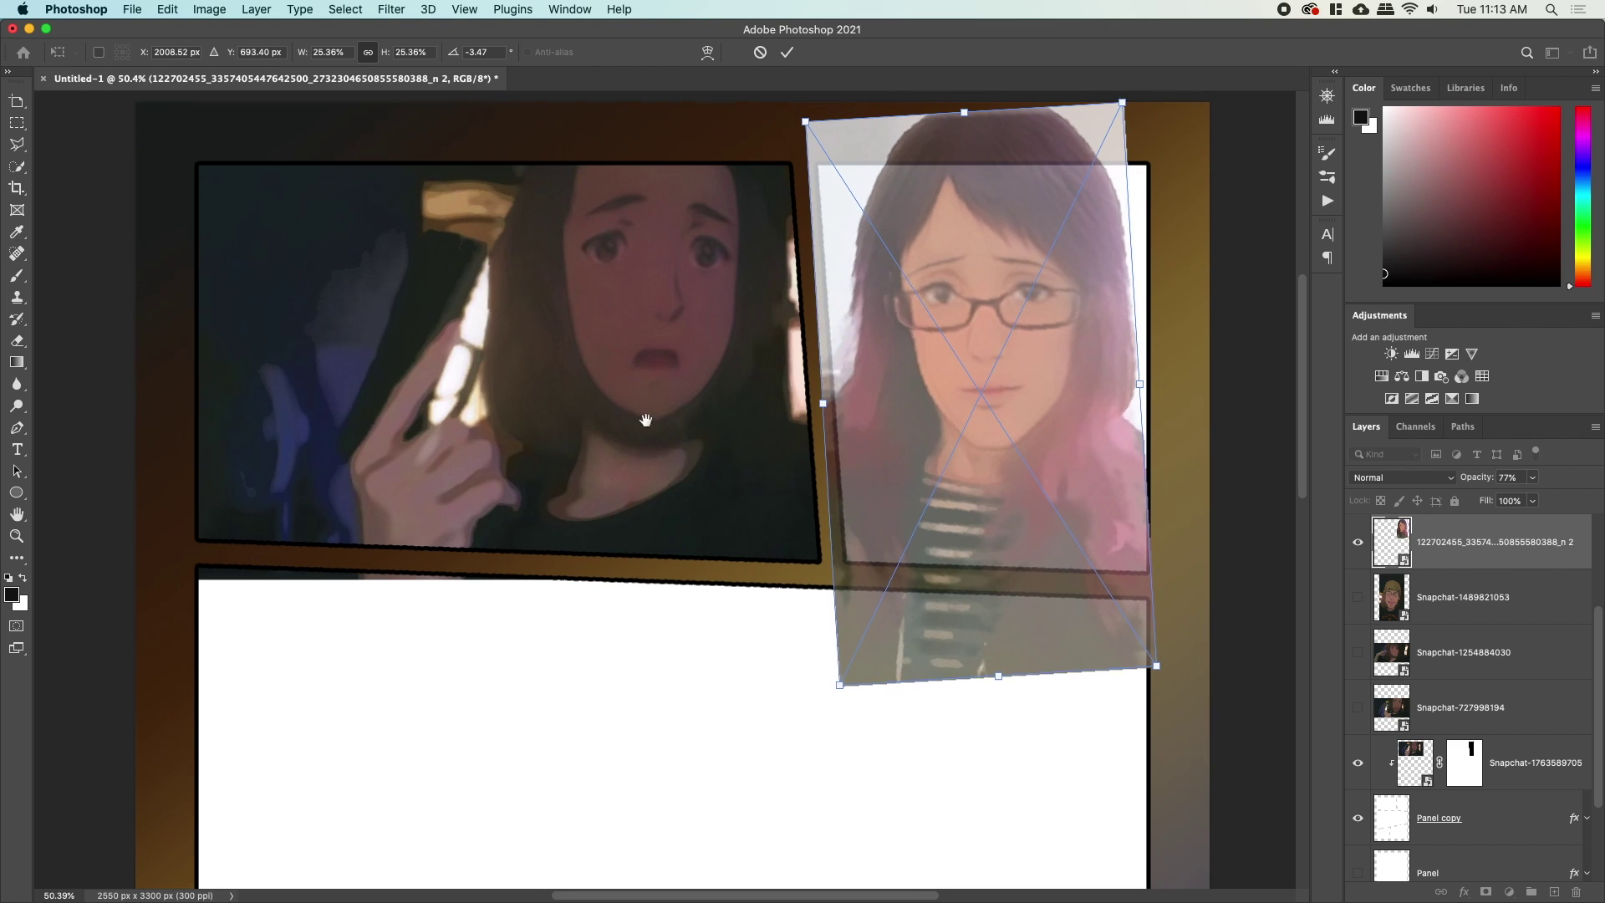
scroll(832, 262, up, 3)
mouse_move(716, 197)
mouse_down()
mouse_move(756, 172)
mouse_move(744, 185)
mouse_up()
click(504, 55)
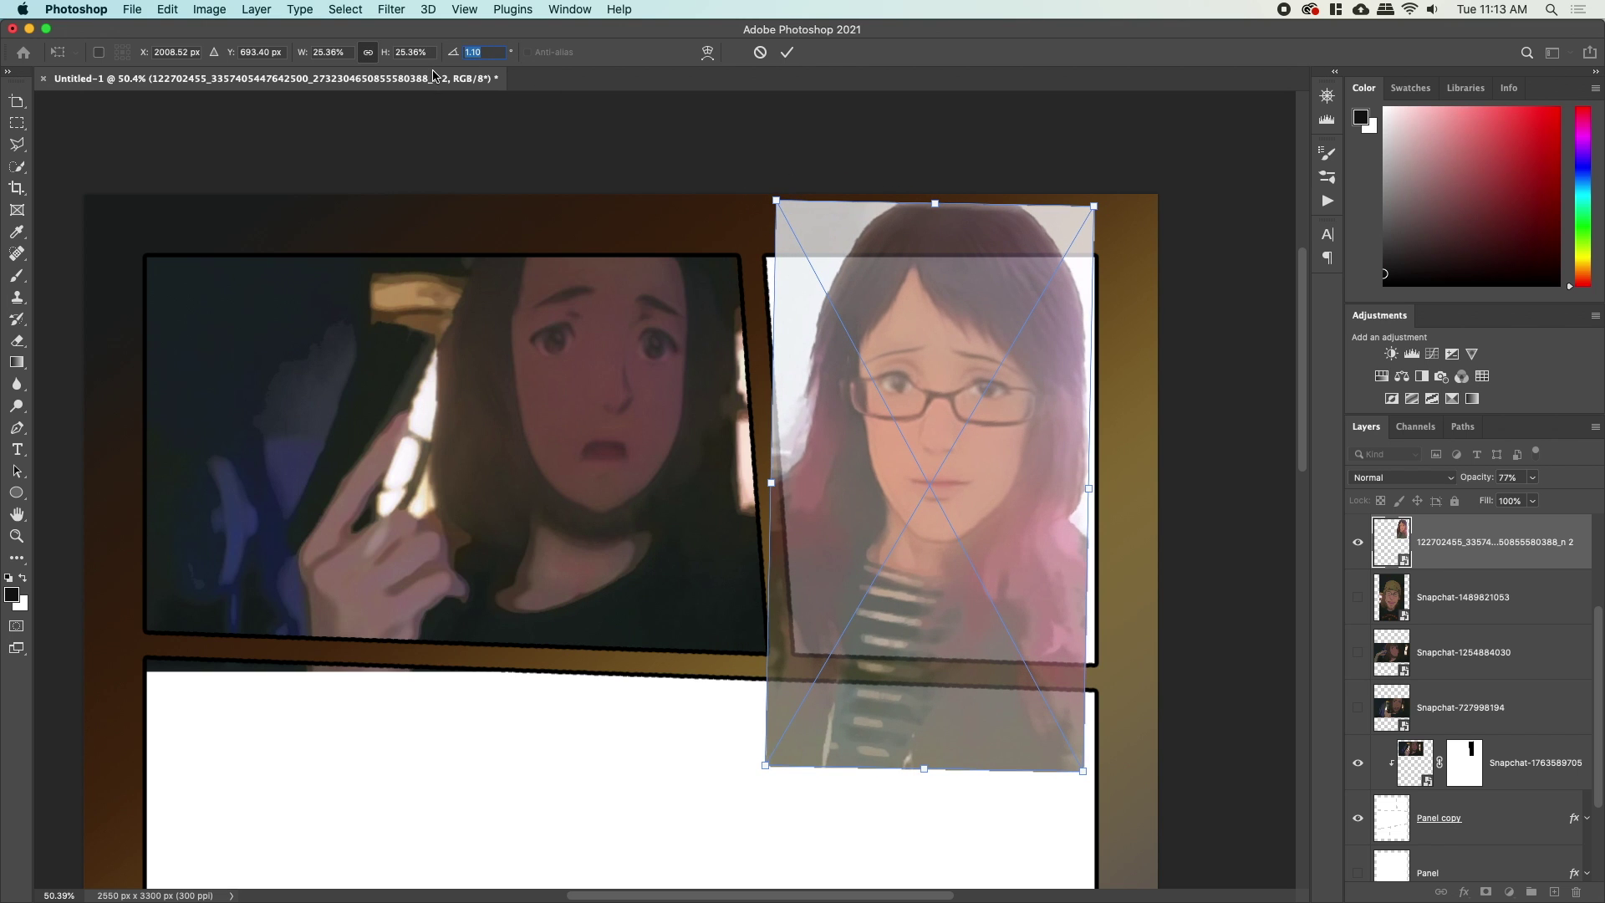
text(0)
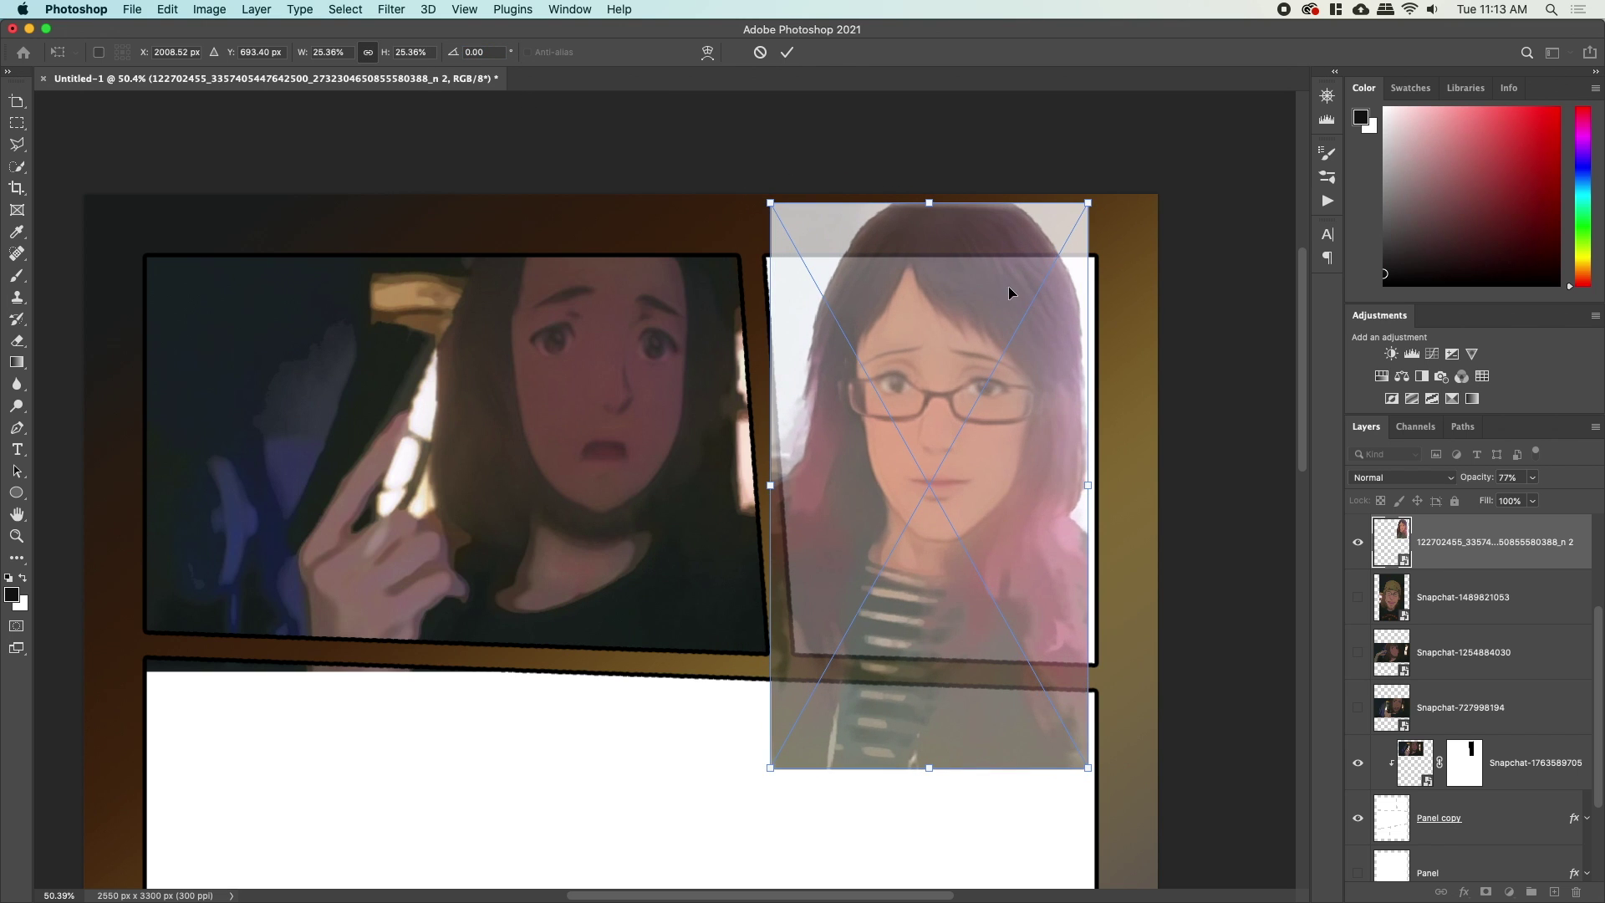
Enlarge the portrait to about 26.6%, position it to cover the upper-right panel, and set its opacity to 100%.
drag(770, 203, 759, 175)
drag(866, 265, 870, 321)
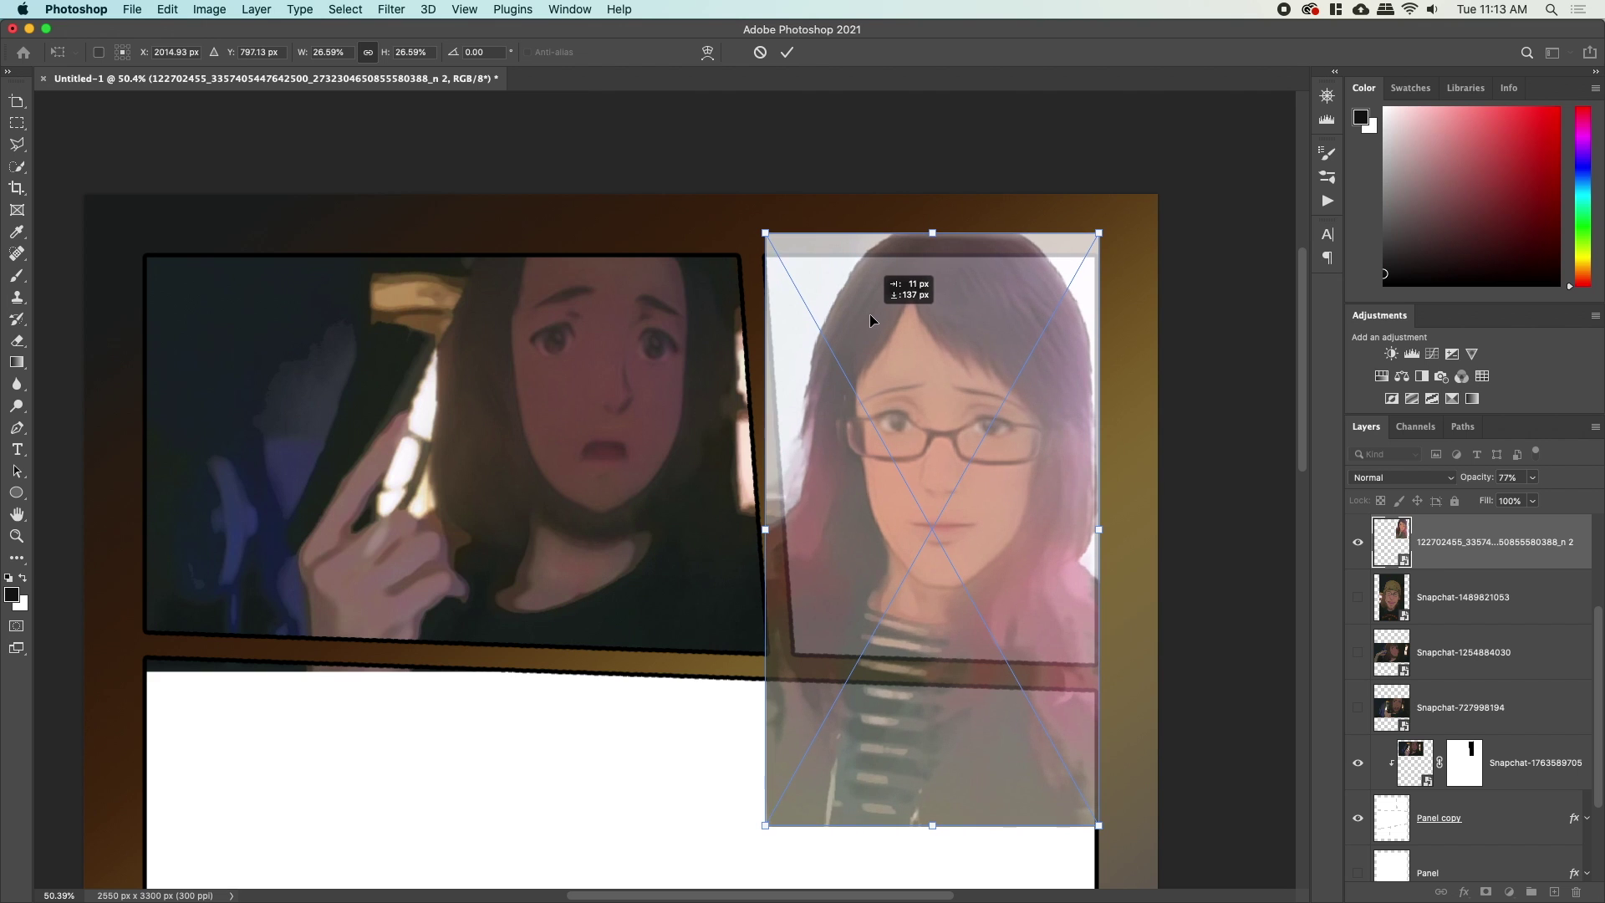
click(788, 53)
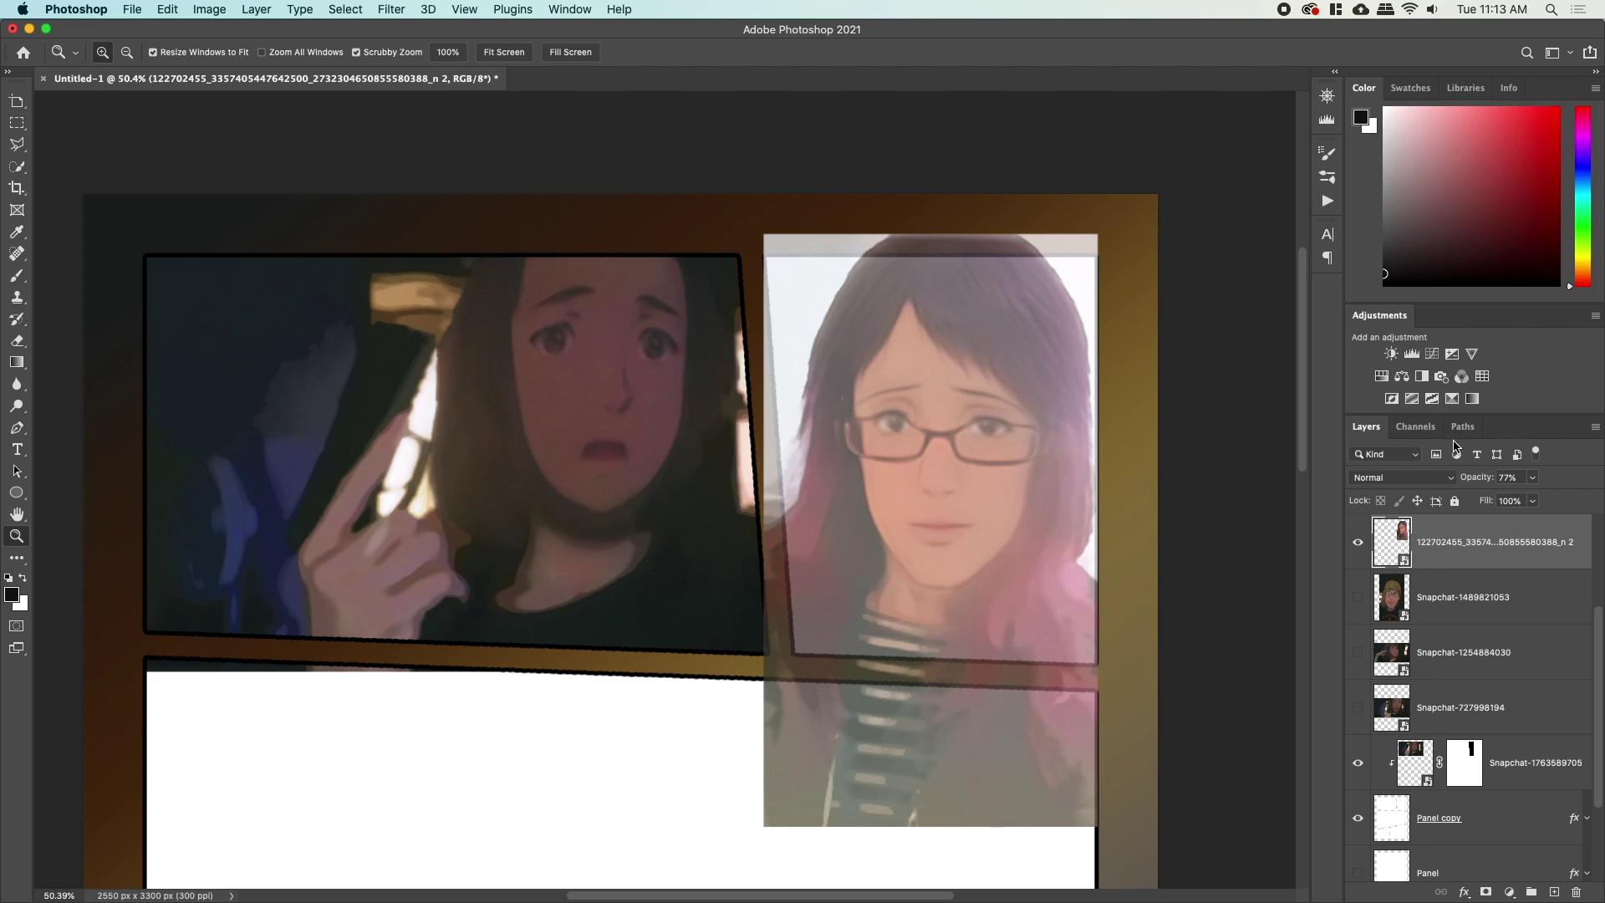
key(0)
key(alt)
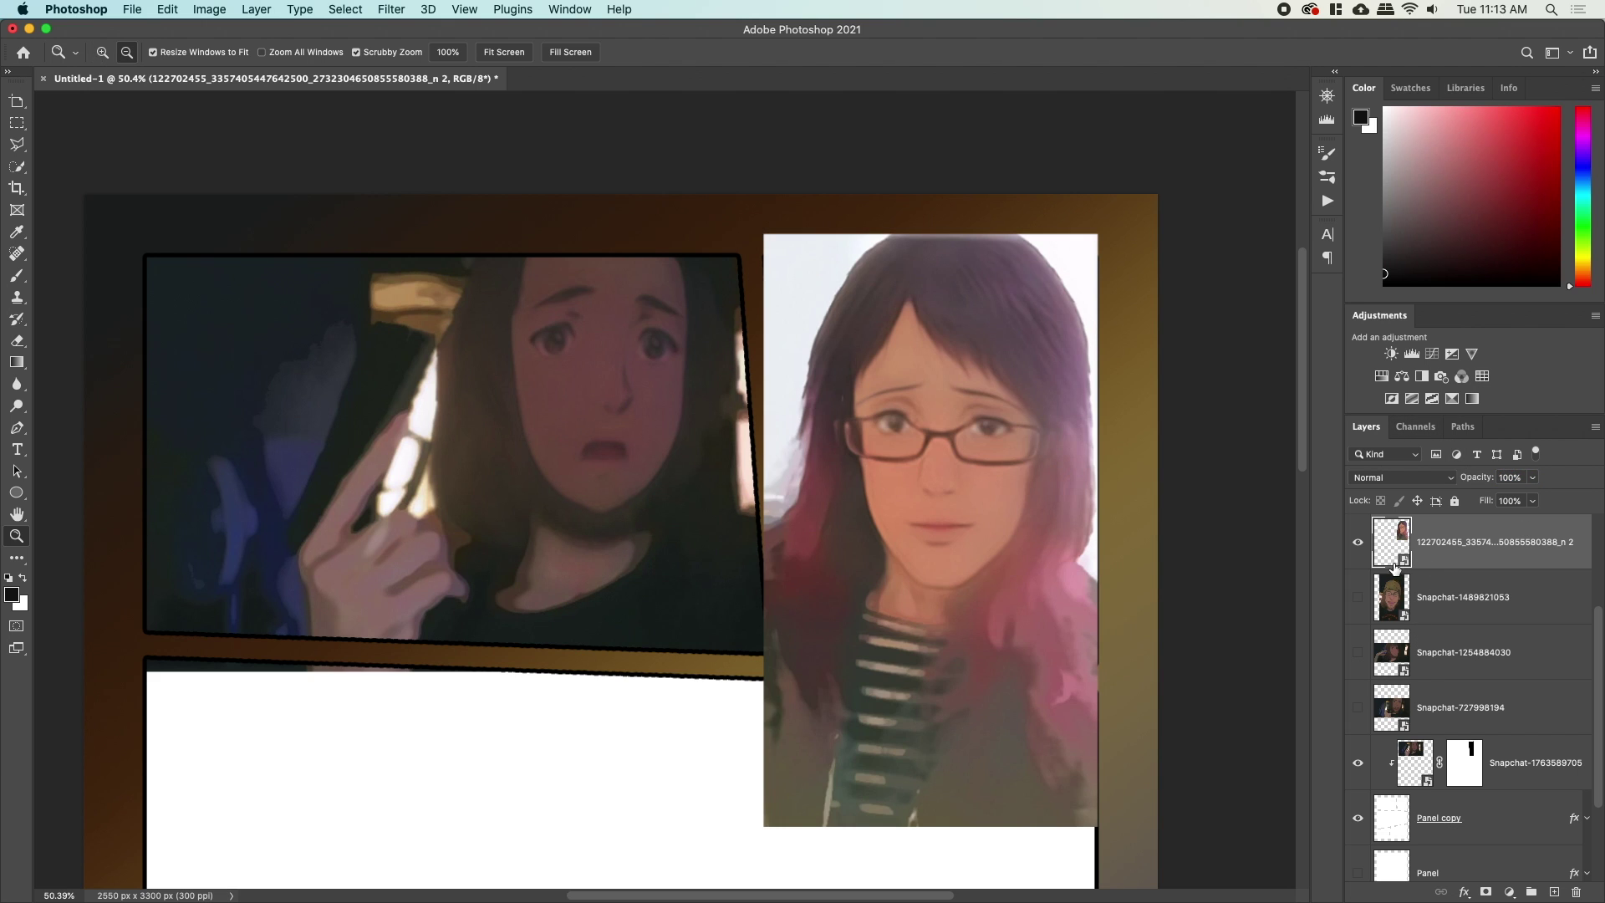
alt+click(1386, 564)
drag(1478, 547, 1385, 728)
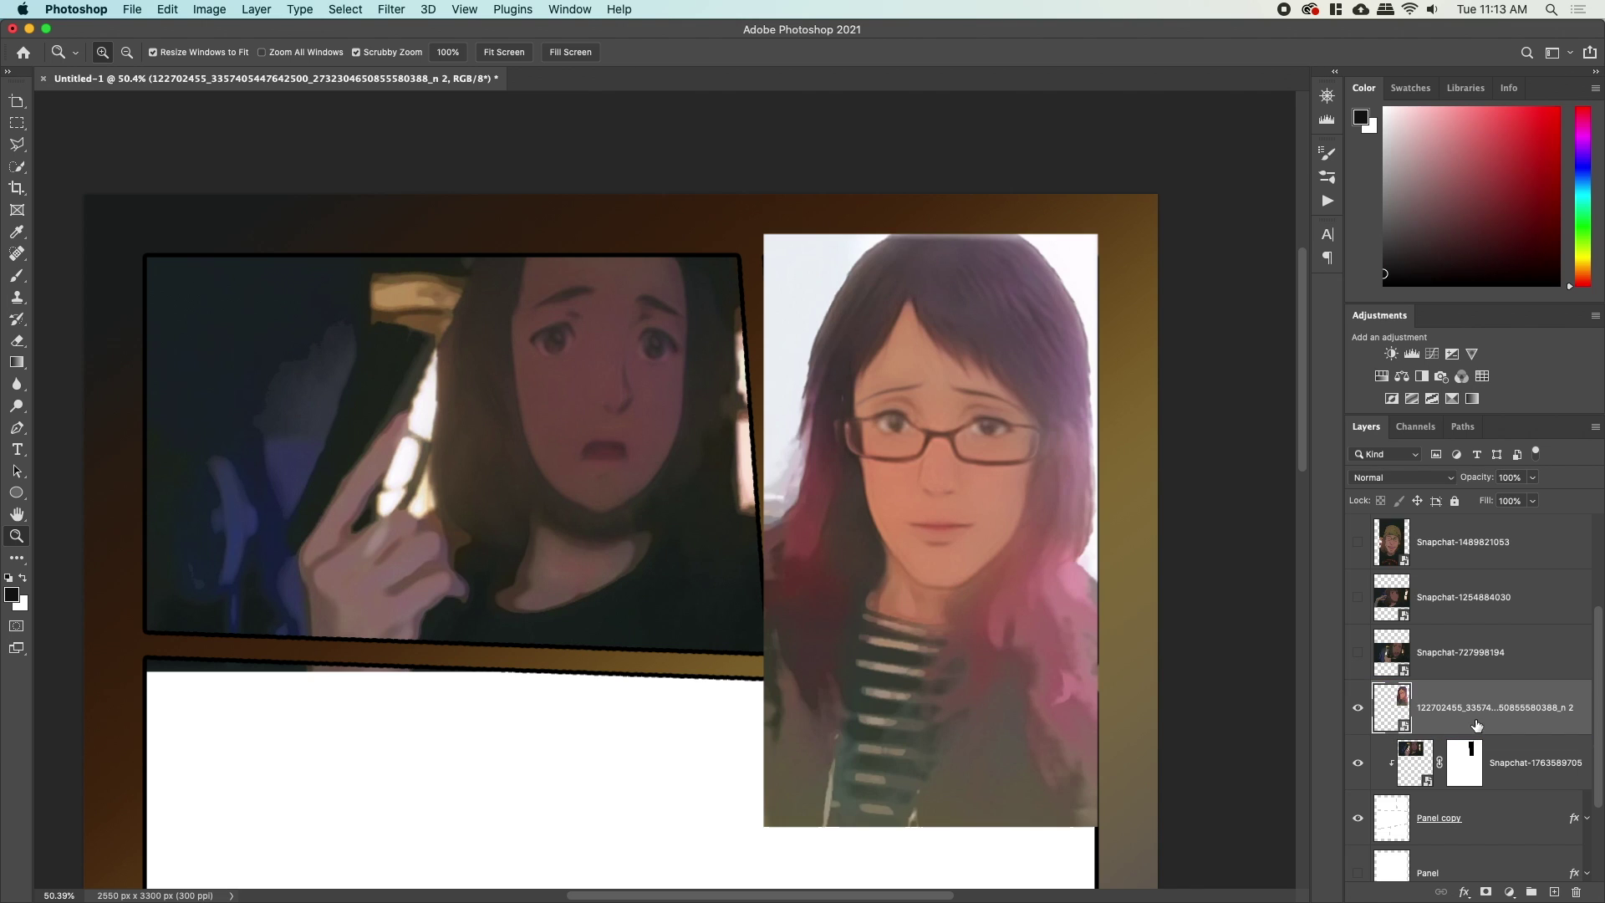
alt+click(1384, 729)
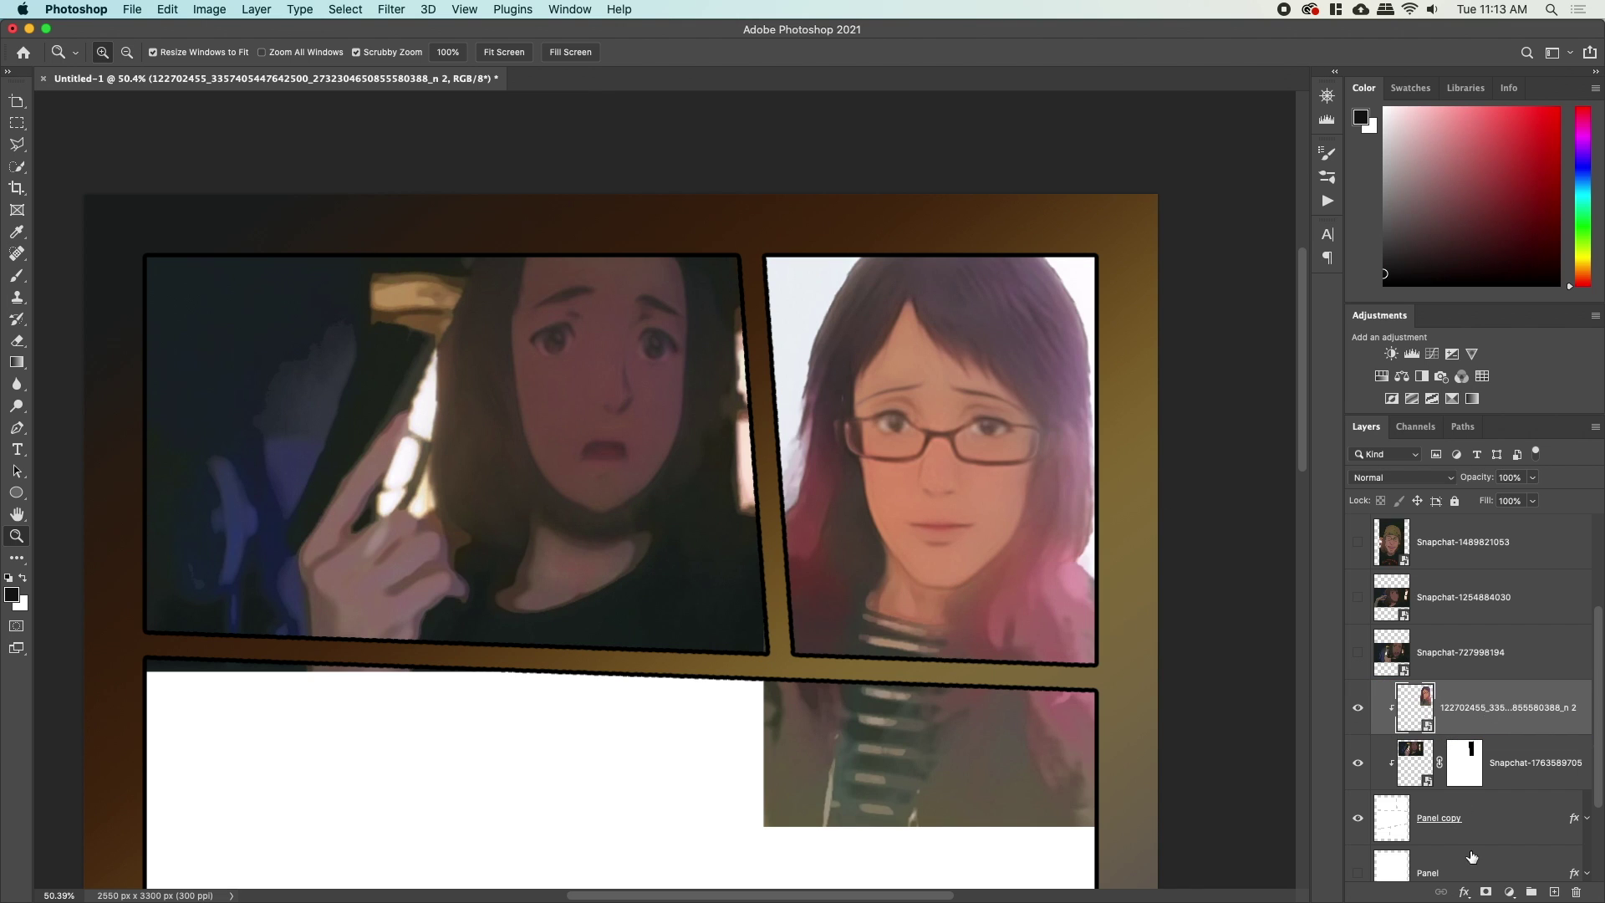
Add a layer mask to the 122702455 portrait and hide its lassoed overflow below the upper-right panel.
click(1486, 891)
scroll(712, 568, down, 2)
key(l)
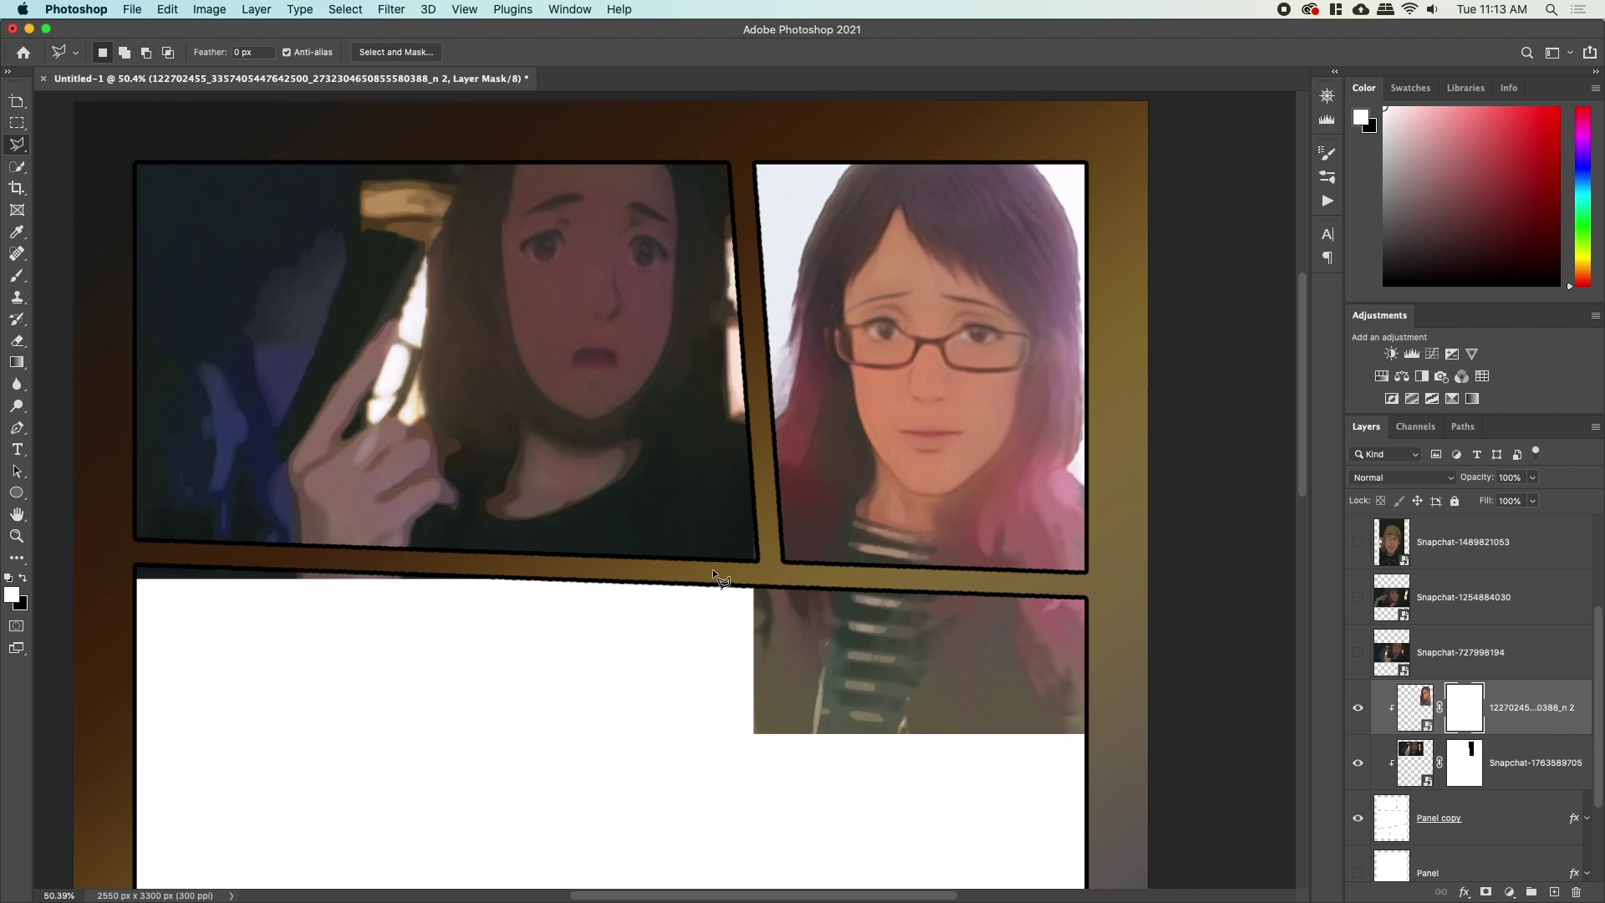
click(736, 575)
click(1111, 582)
click(707, 756)
click(743, 578)
key(Delete)
key(super+d)
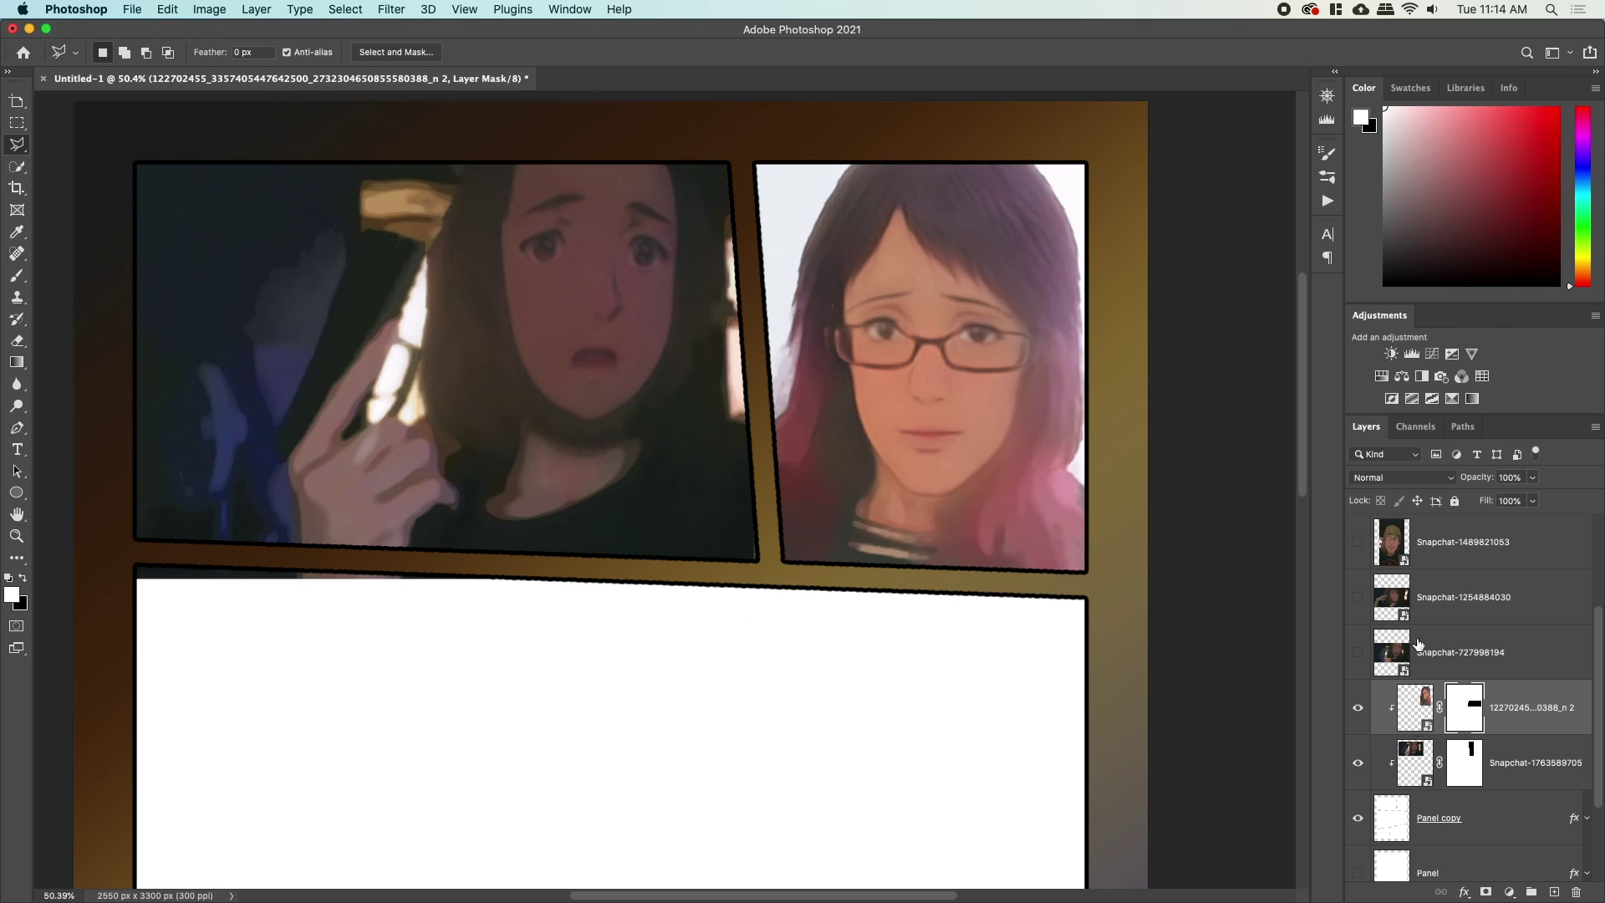
Try moving the masked portrait upward within the upper-right panel, and undo the move.
drag(934, 403, 934, 334)
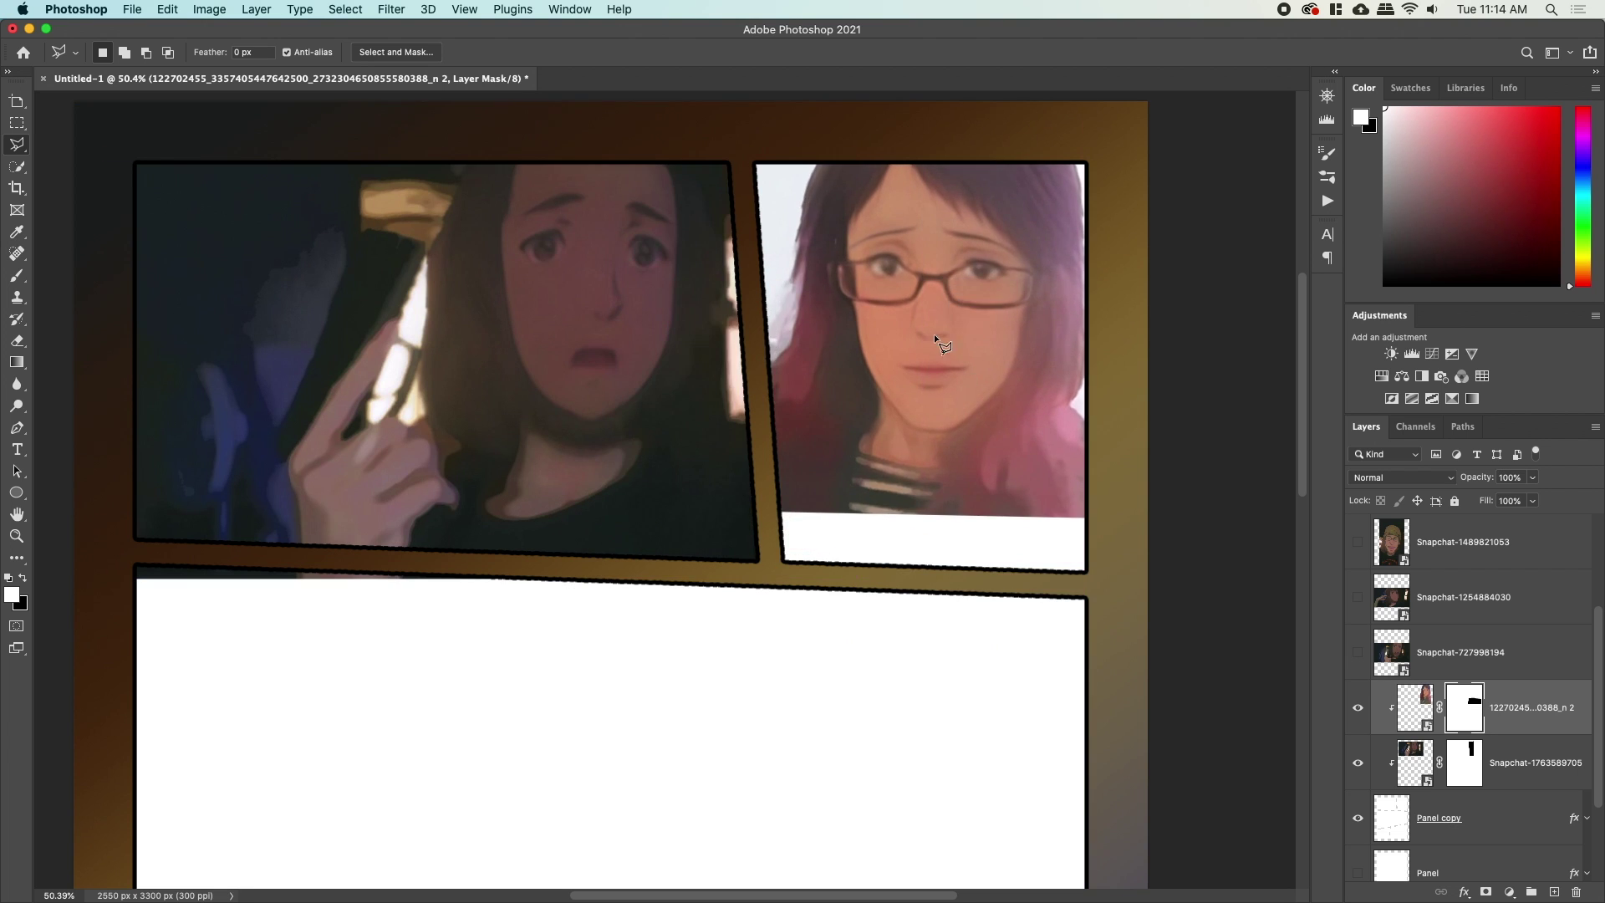
right_click(1475, 706)
click(926, 494)
key(ctrl+z)
key(ctrl+z)
drag(765, 628, 842, 485)
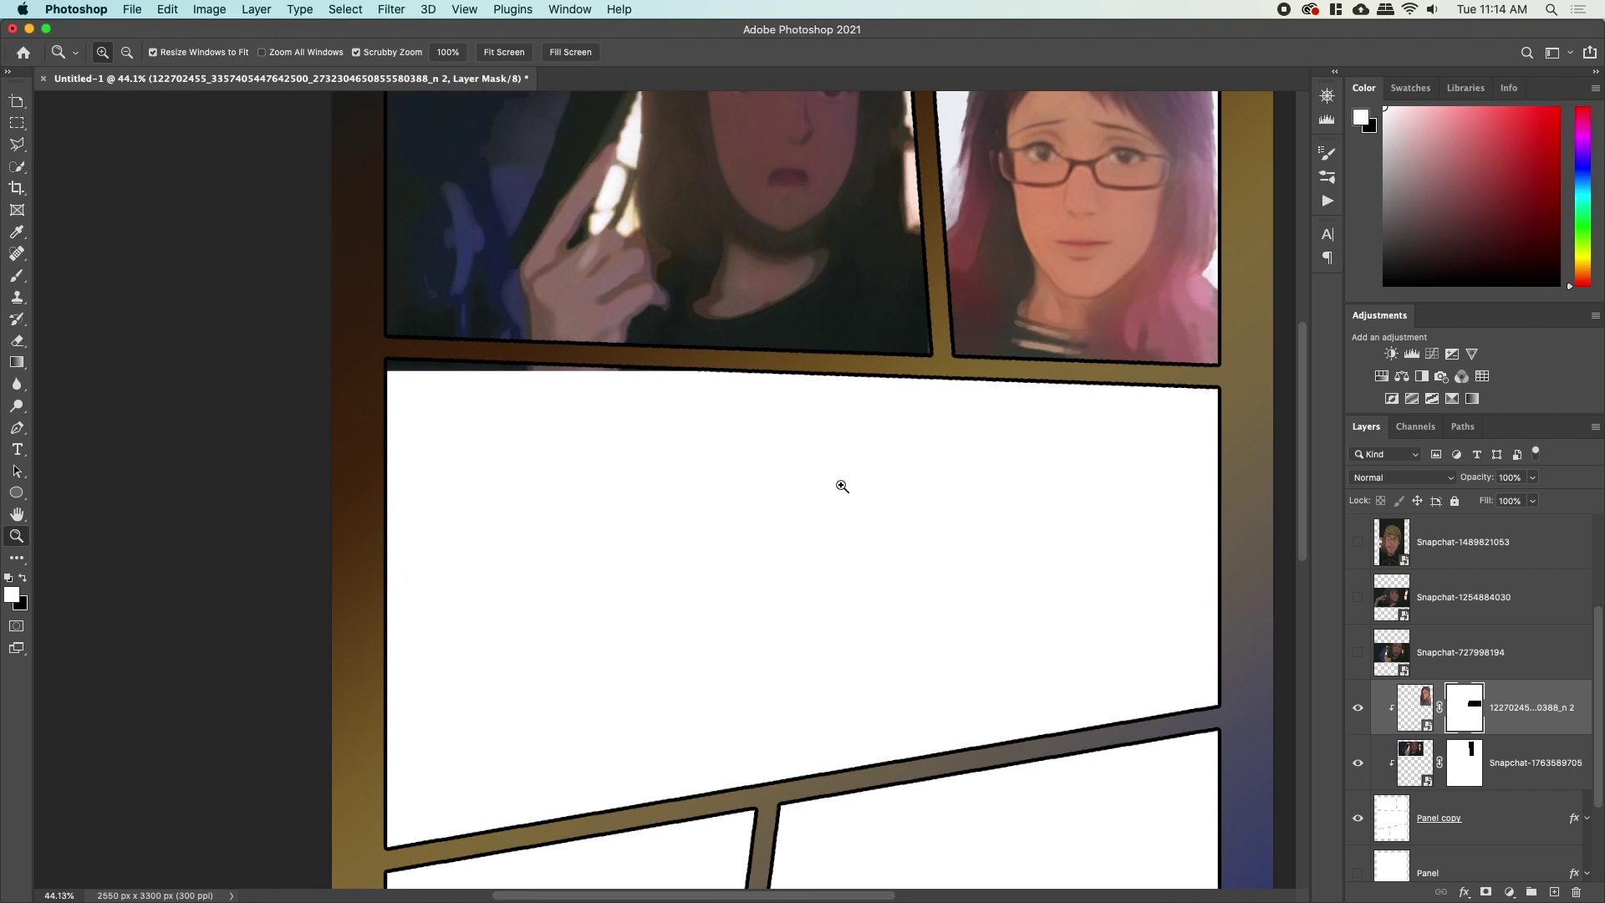
click(1485, 755)
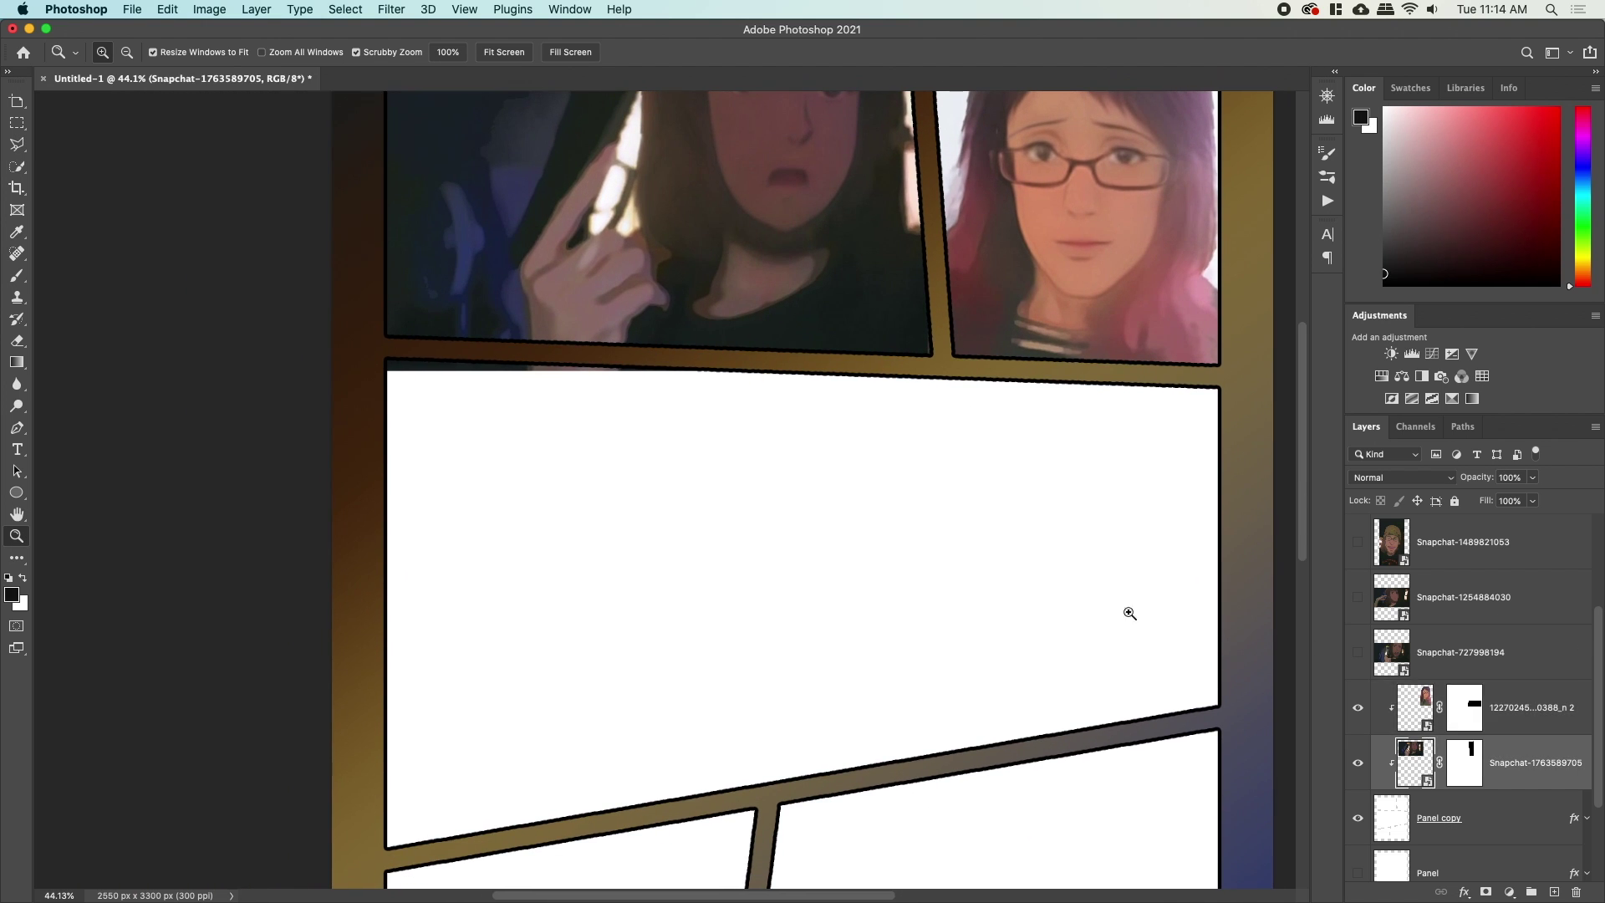
click(1468, 756)
key(l)
click(865, 361)
click(365, 351)
click(364, 412)
click(876, 424)
click(865, 361)
key(BackSpace)
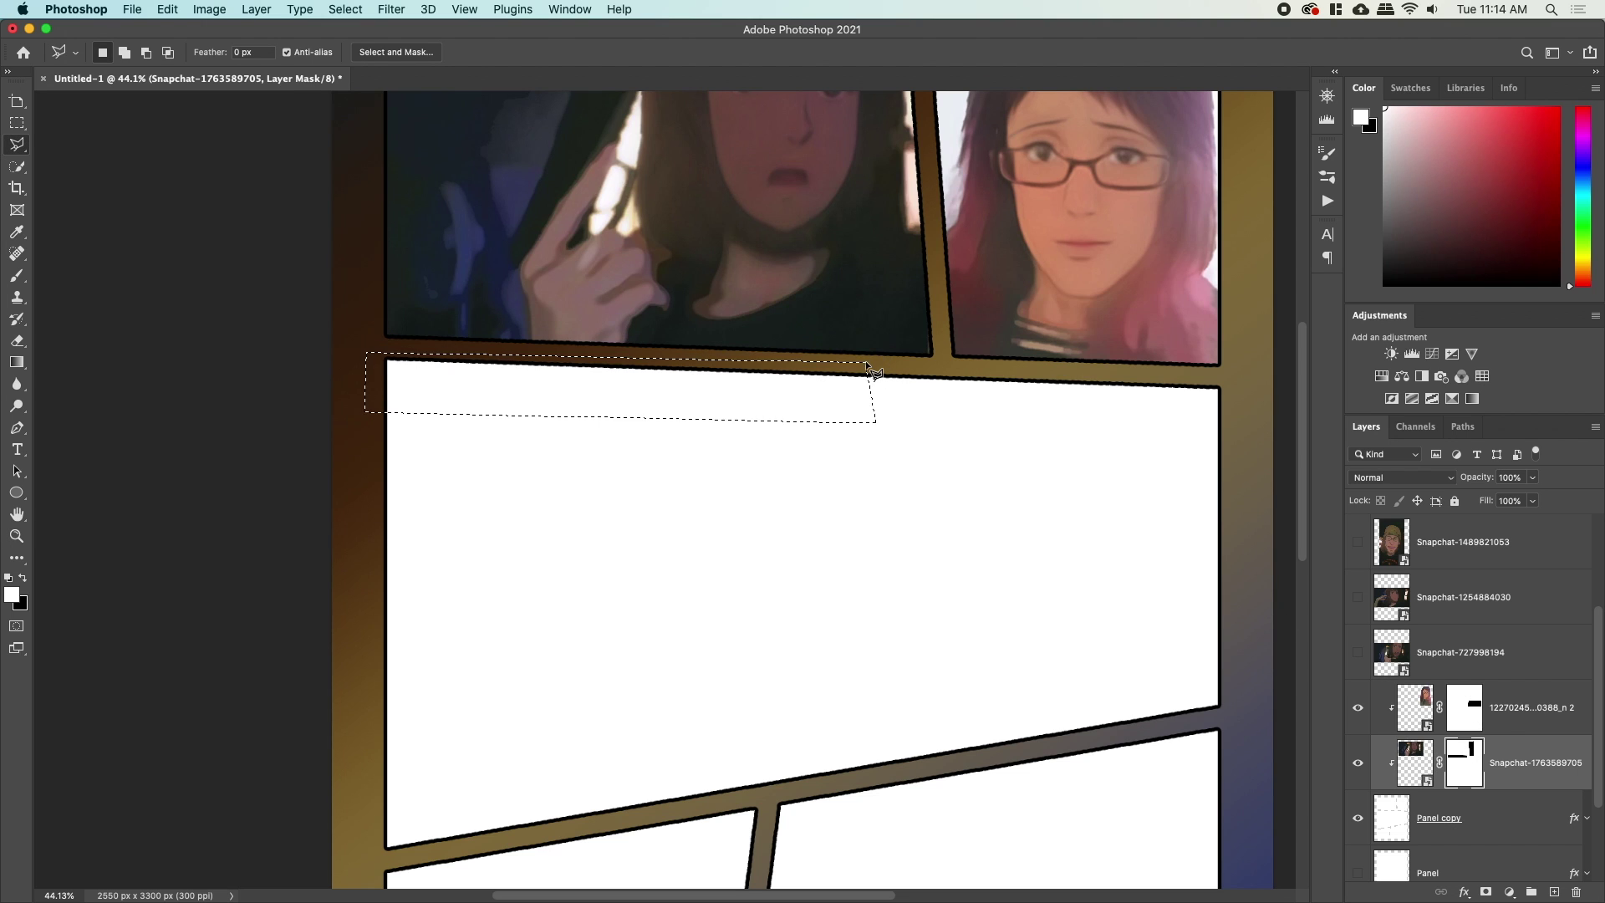
key(super+d)
scroll(724, 390, up, 2)
scroll(724, 389, right, 3)
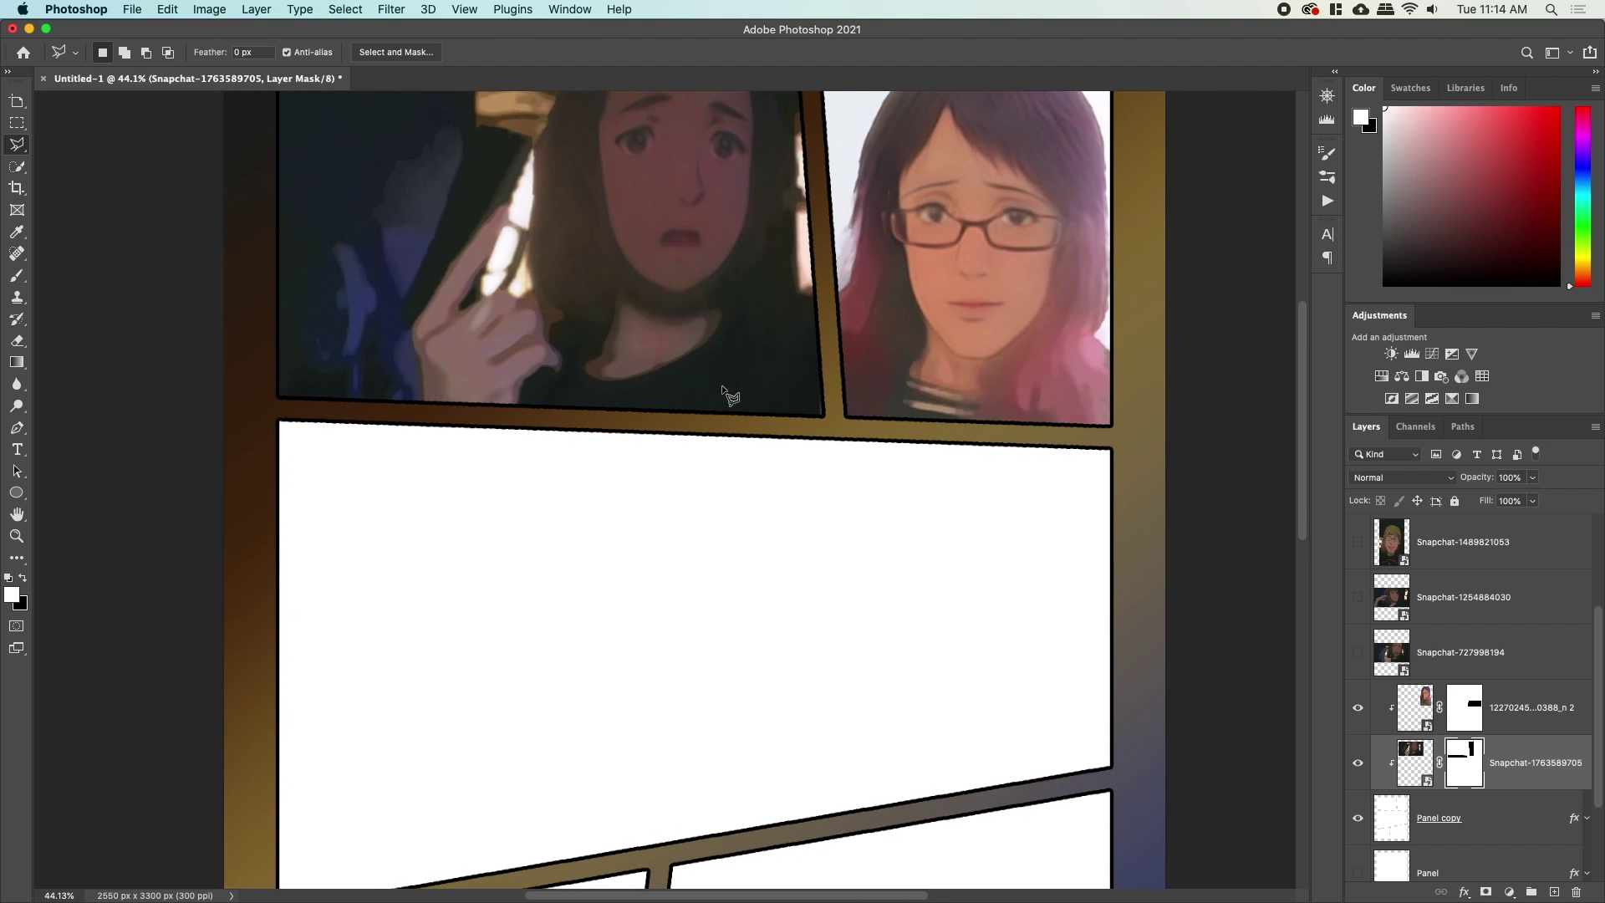
scroll(1455, 656, up, 2)
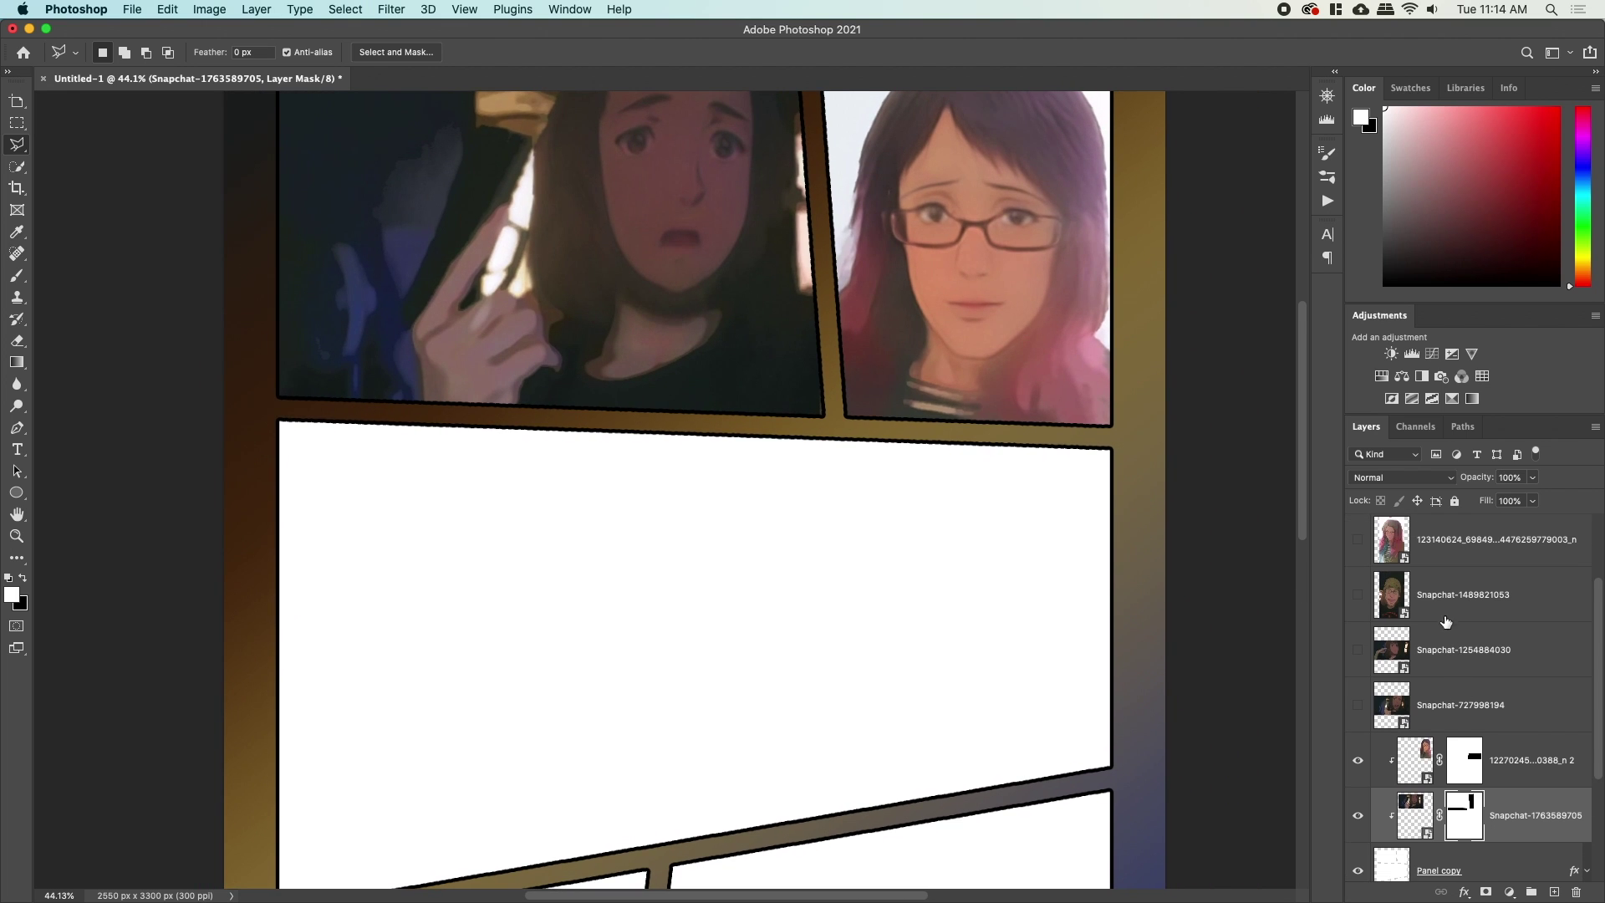
scroll(1445, 621, up, 3)
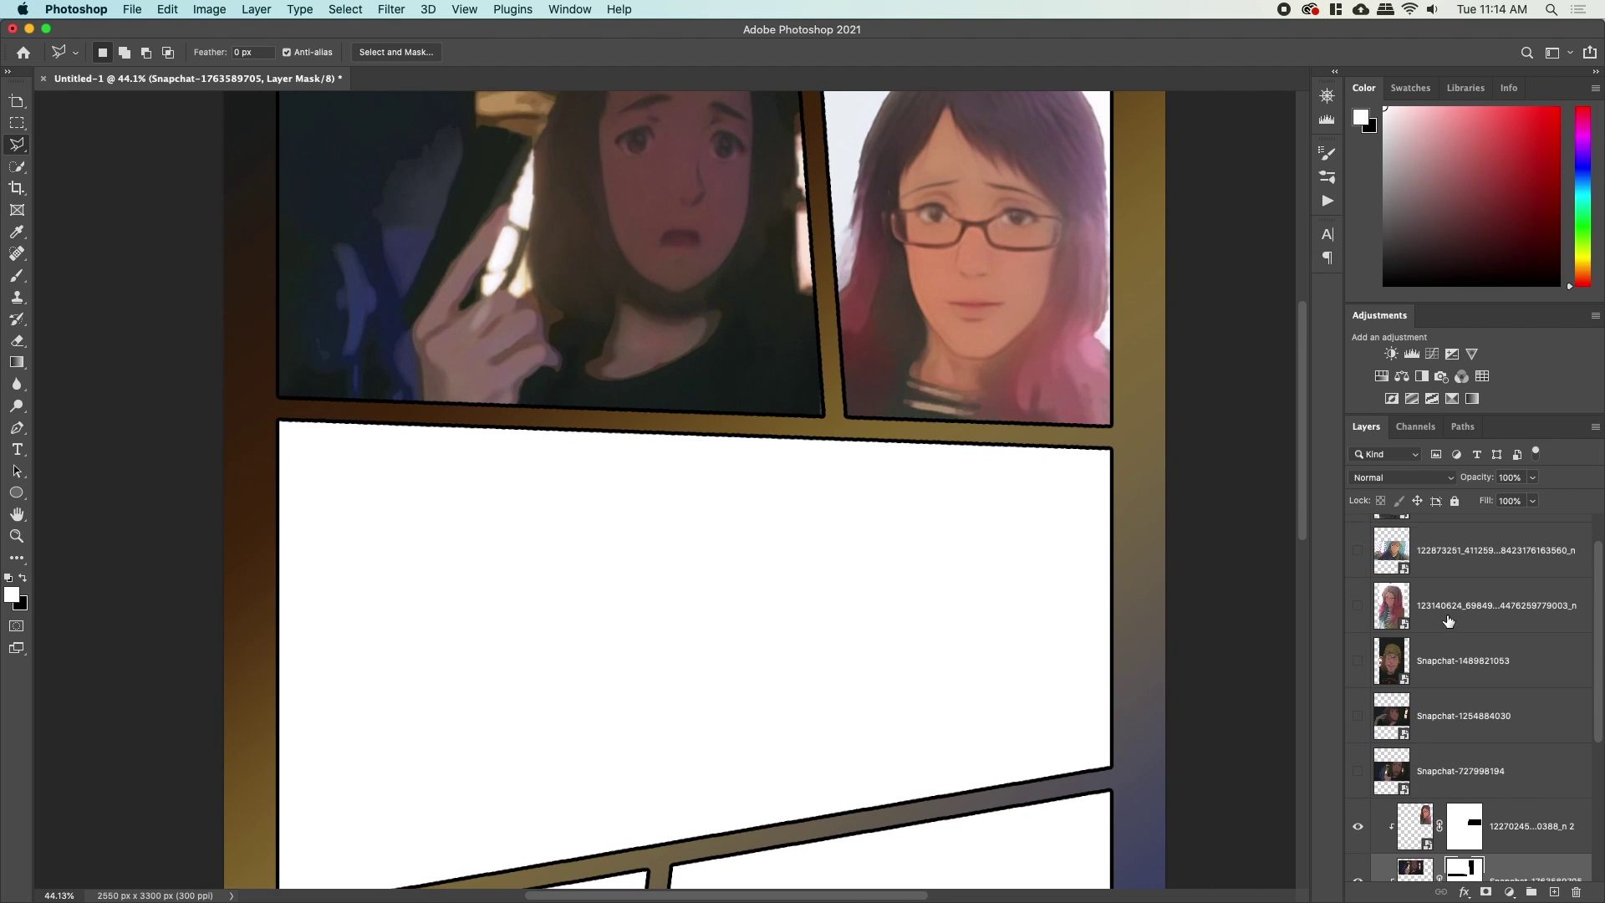
scroll(1448, 621, up, 2)
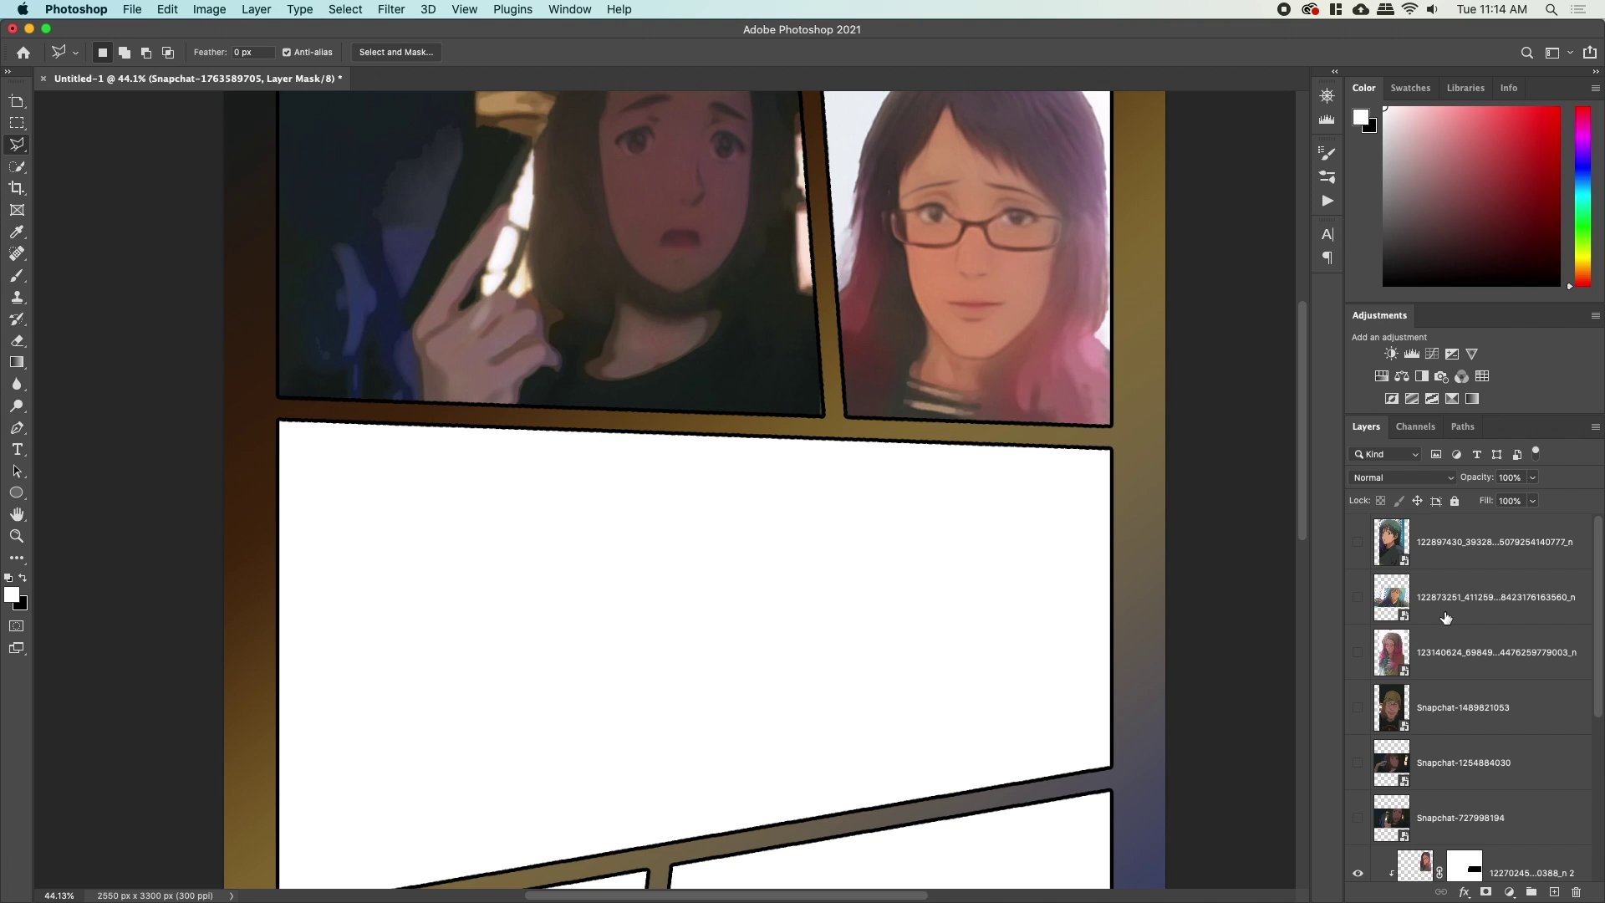
click(1357, 599)
click(1357, 598)
click(1450, 765)
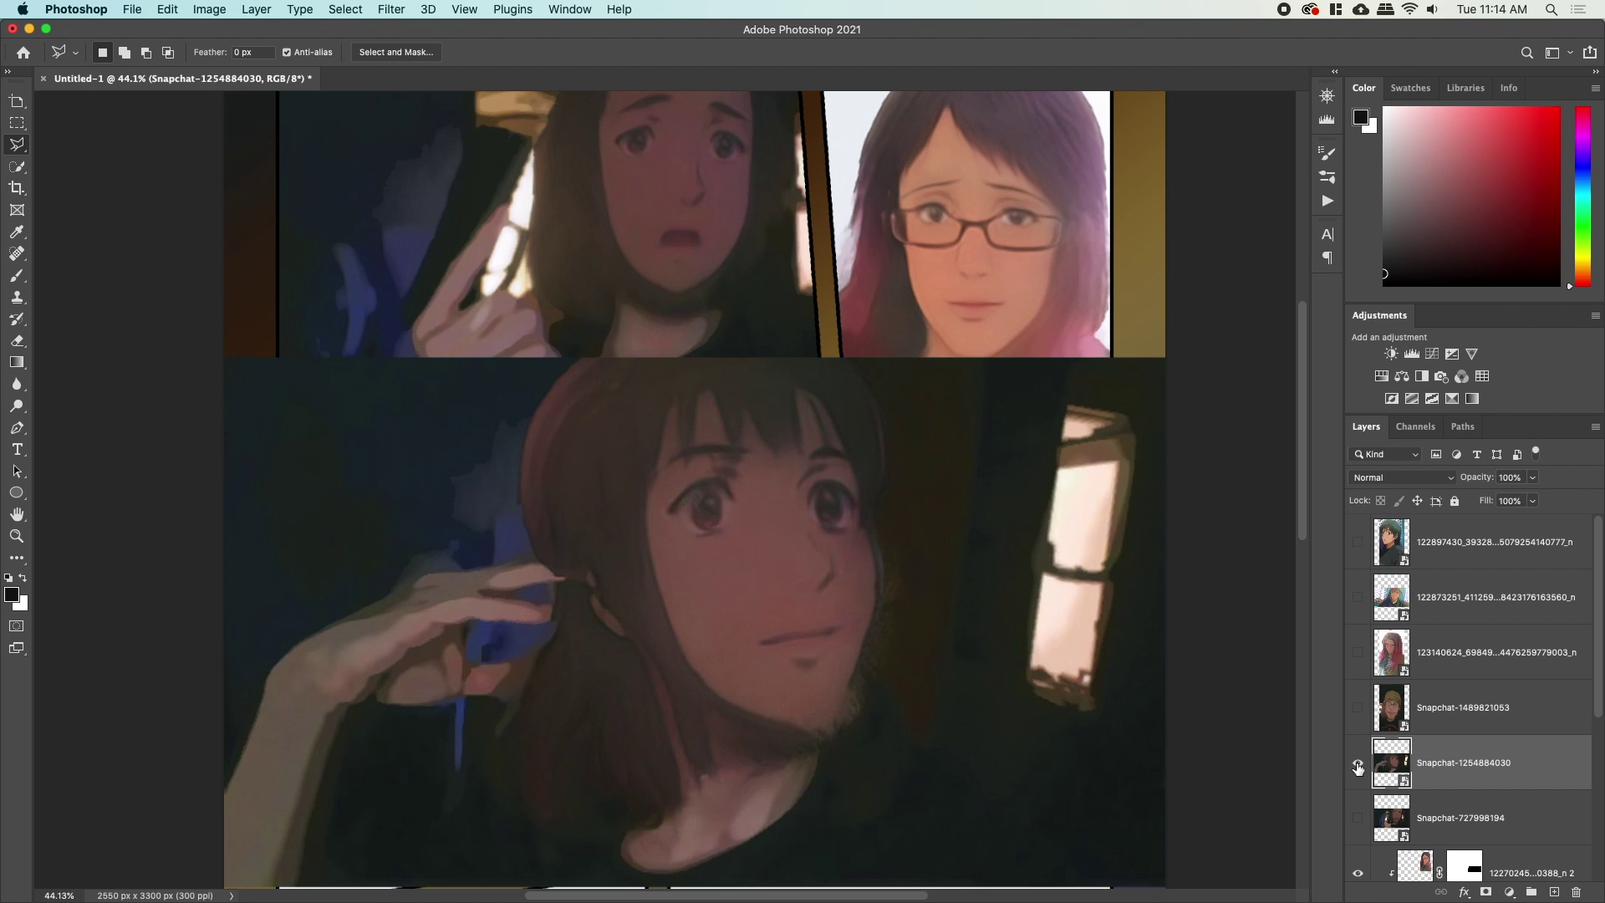
click(1357, 763)
Show the Snapchat-727998194 image, scale it to about 46.5%, and place it over the middle panel.
click(1358, 818)
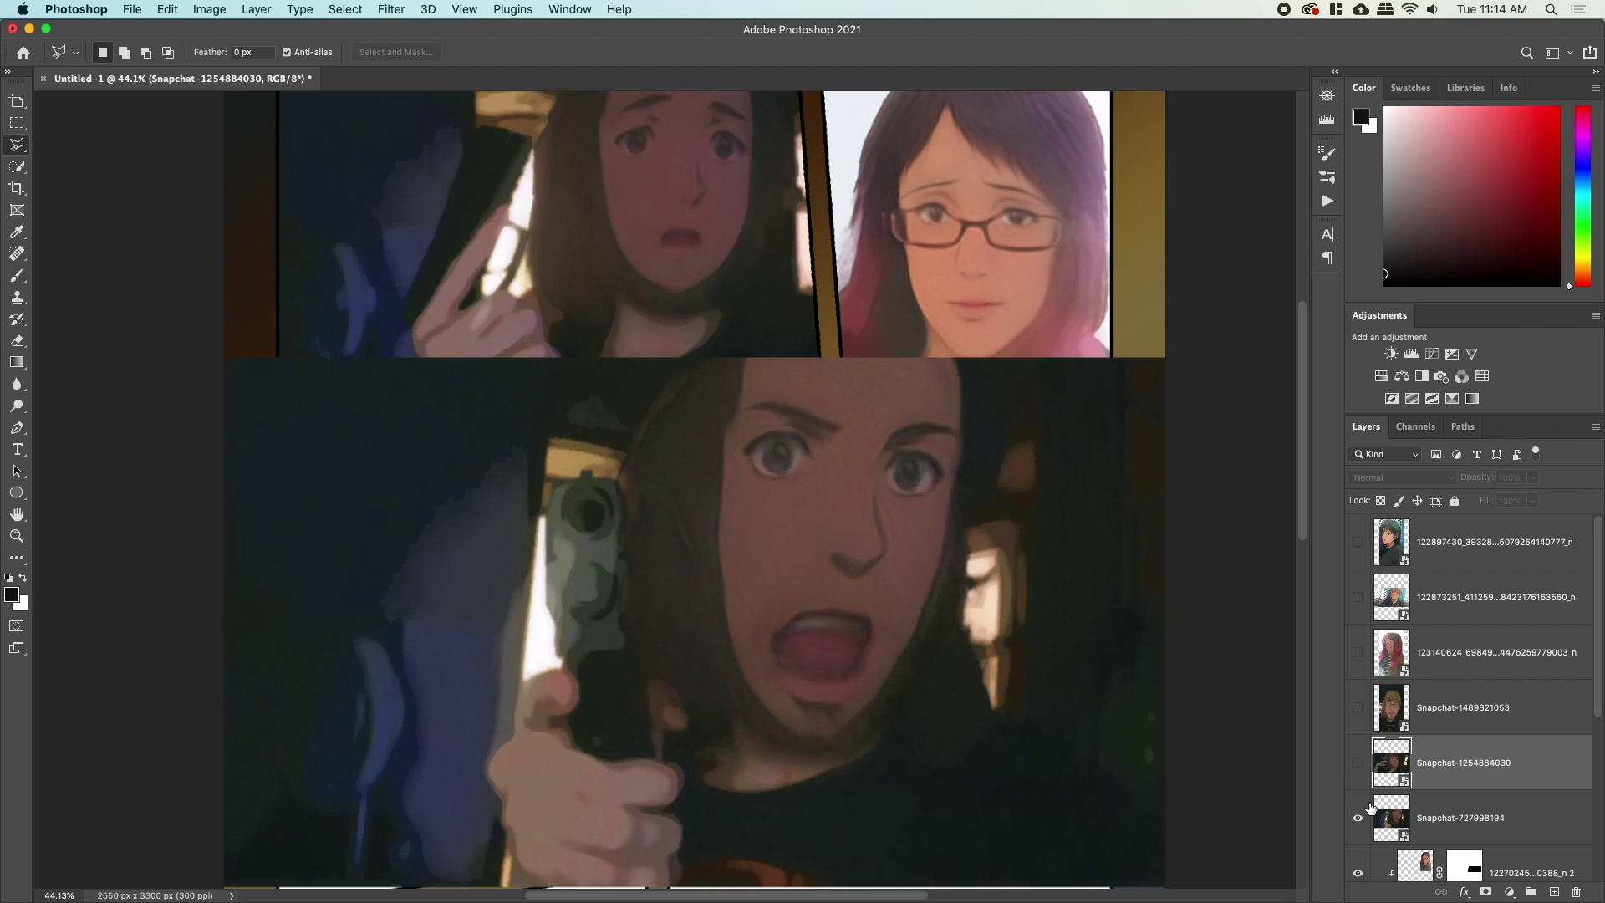
click(1446, 823)
key(super+t)
drag(1155, 365, 996, 456)
drag(908, 576, 921, 540)
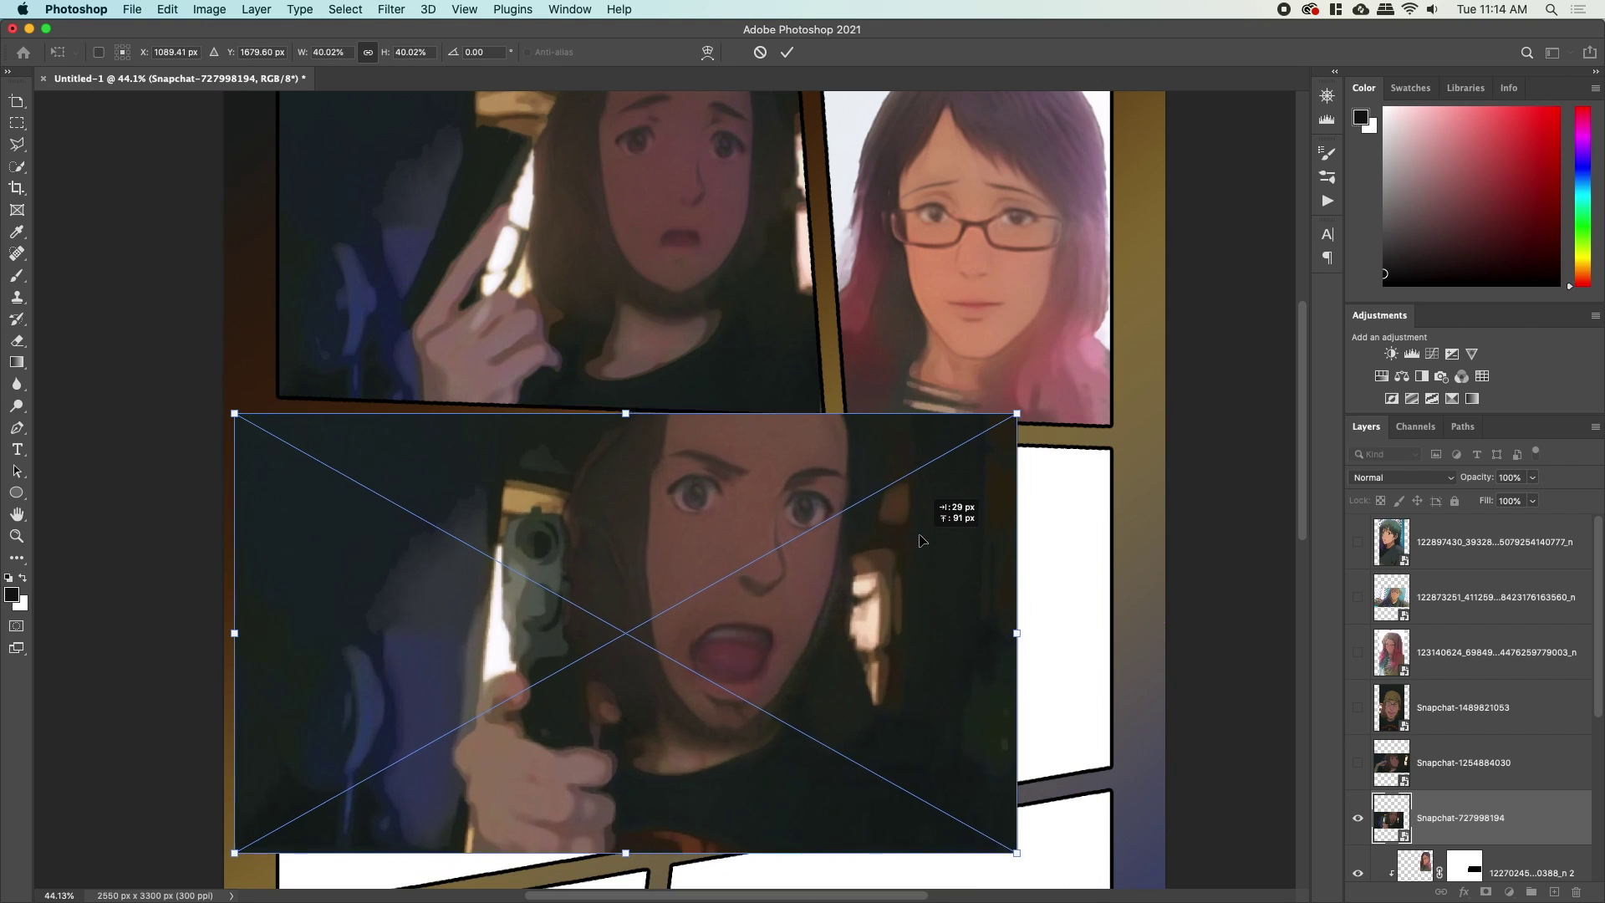
scroll(920, 540, down, 3)
drag(1017, 761, 1166, 803)
drag(979, 662, 985, 666)
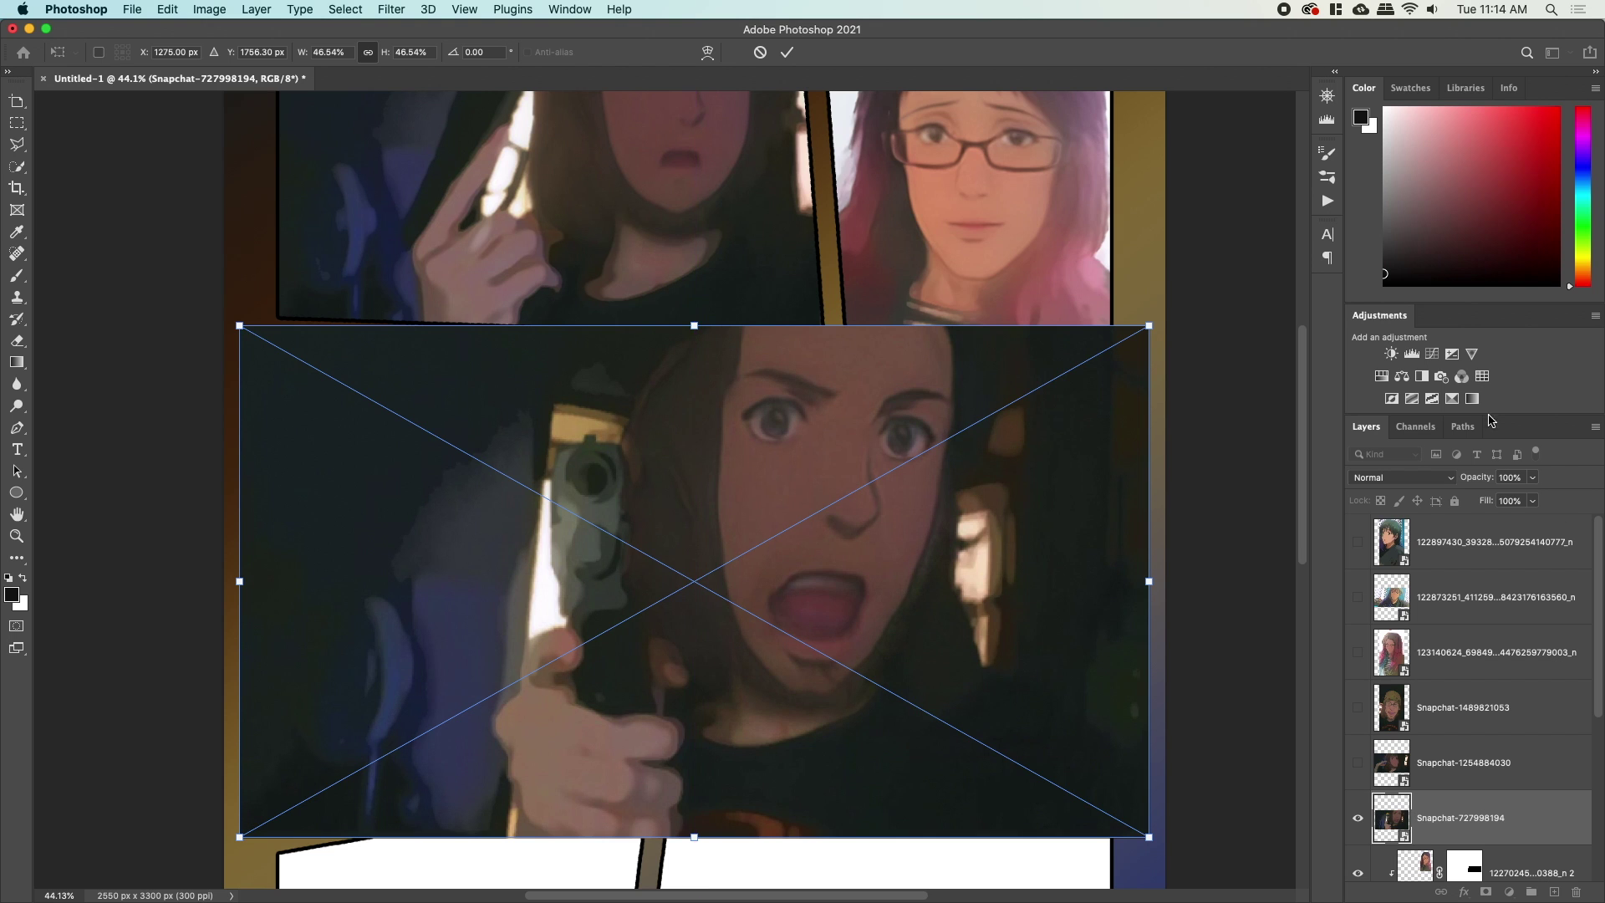
Reduce the Snapchat-727998194 image's opacity to 81%, scale it to about 45.4%, and align it over the middle panel.
drag(1472, 483, 1456, 484)
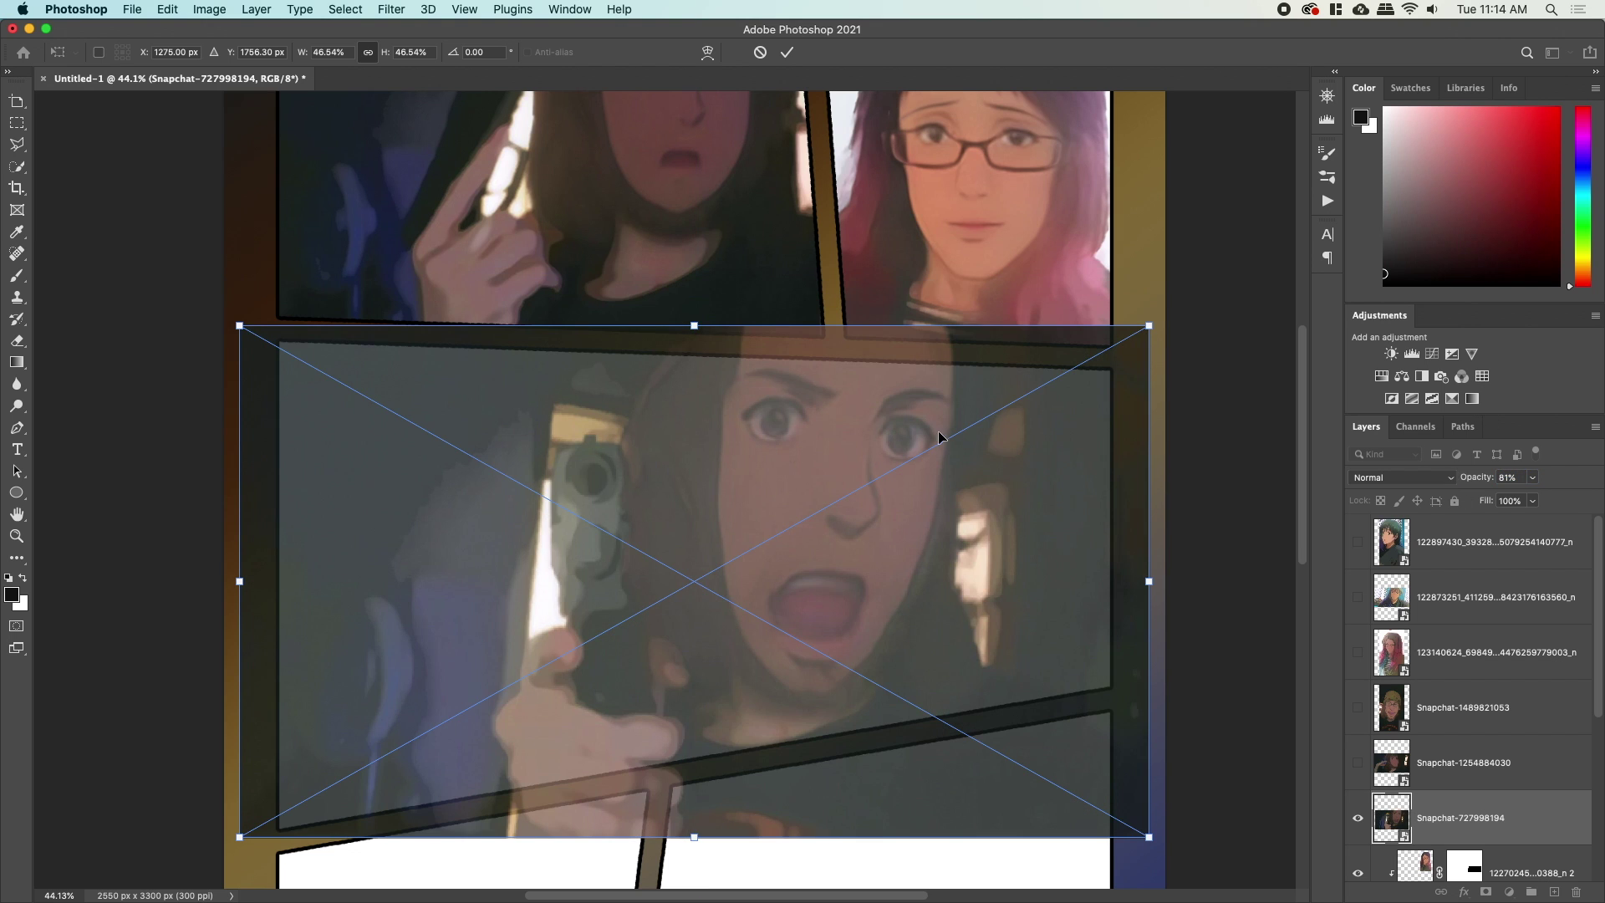
drag(240, 325, 262, 338)
drag(518, 403, 522, 401)
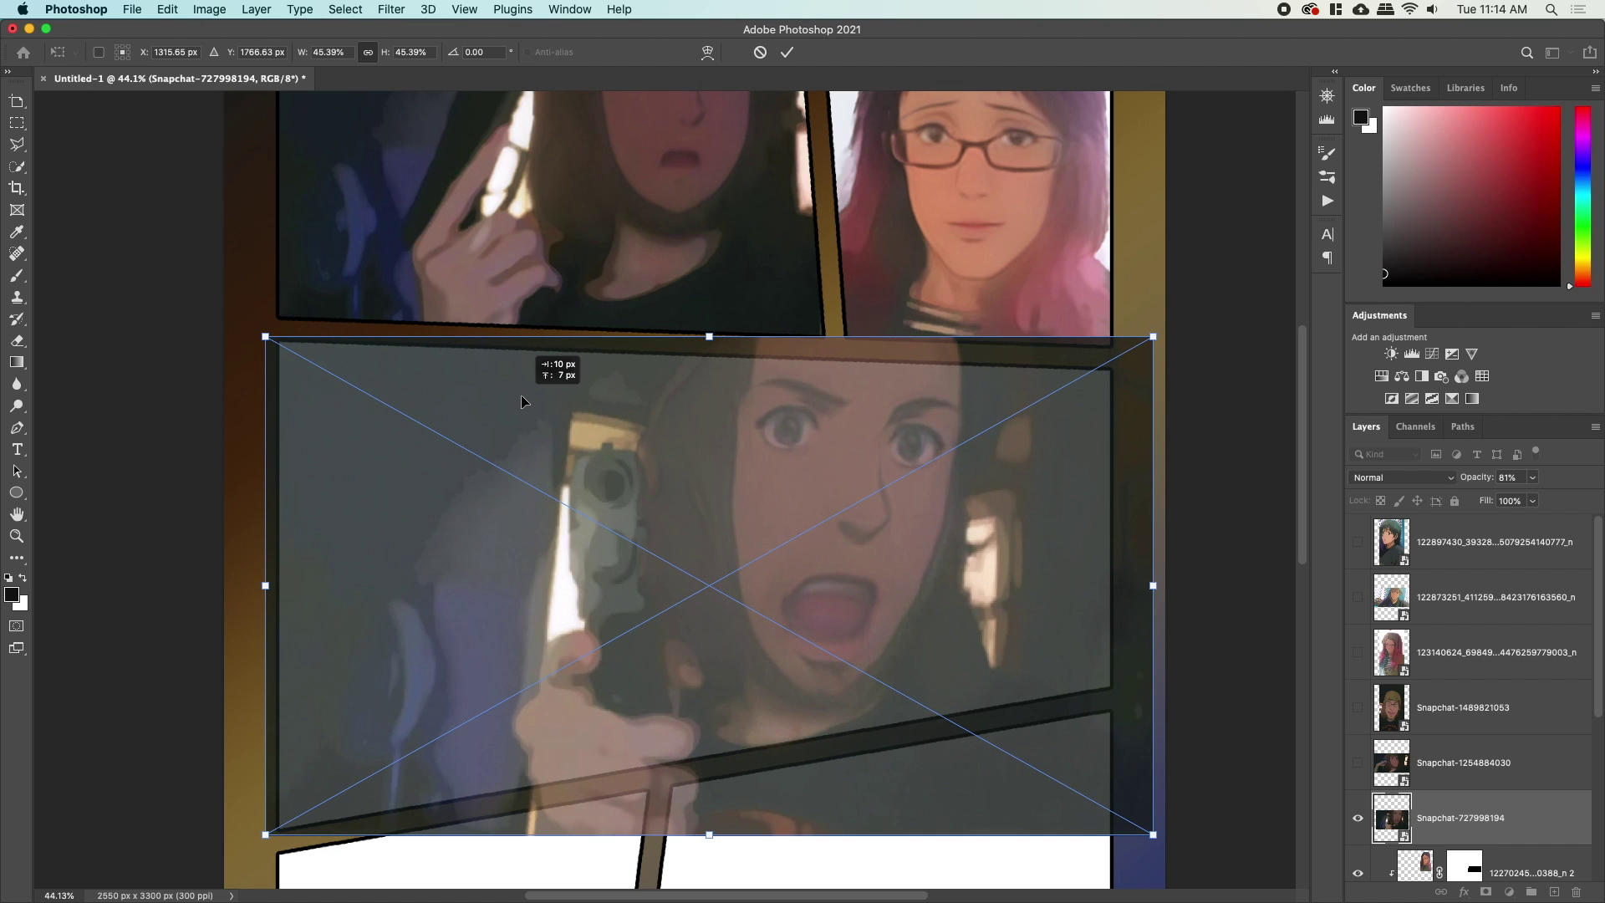
drag(520, 394, 520, 395)
key(Return)
Flip the Snapchat-727998194 image horizontally.
key(l)
right_click(819, 563)
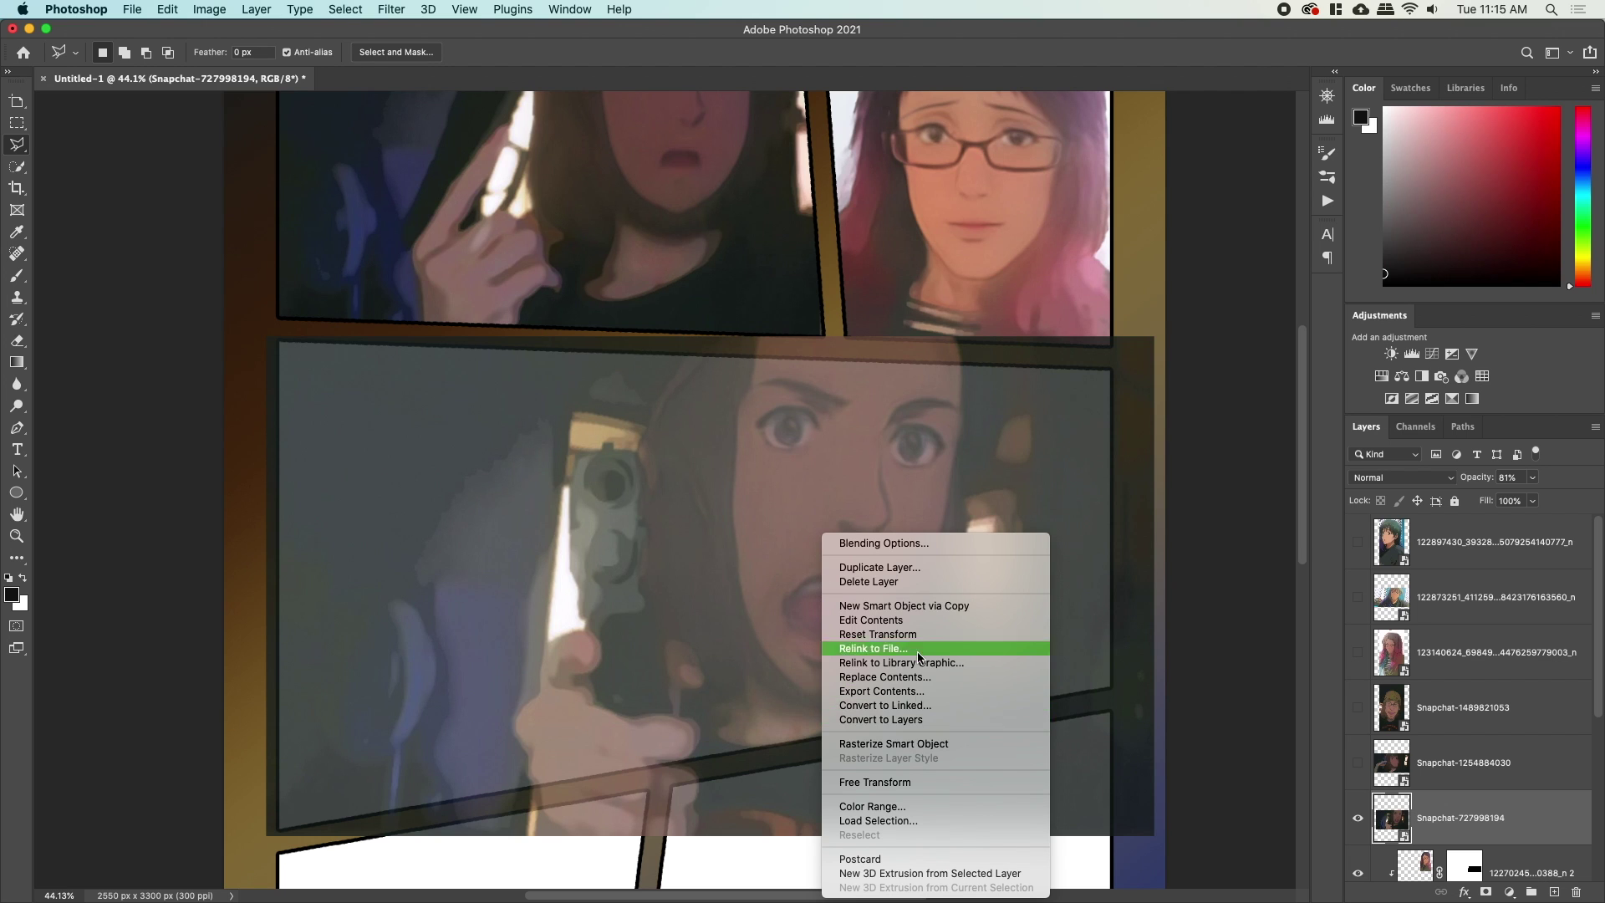
click(706, 545)
key(m)
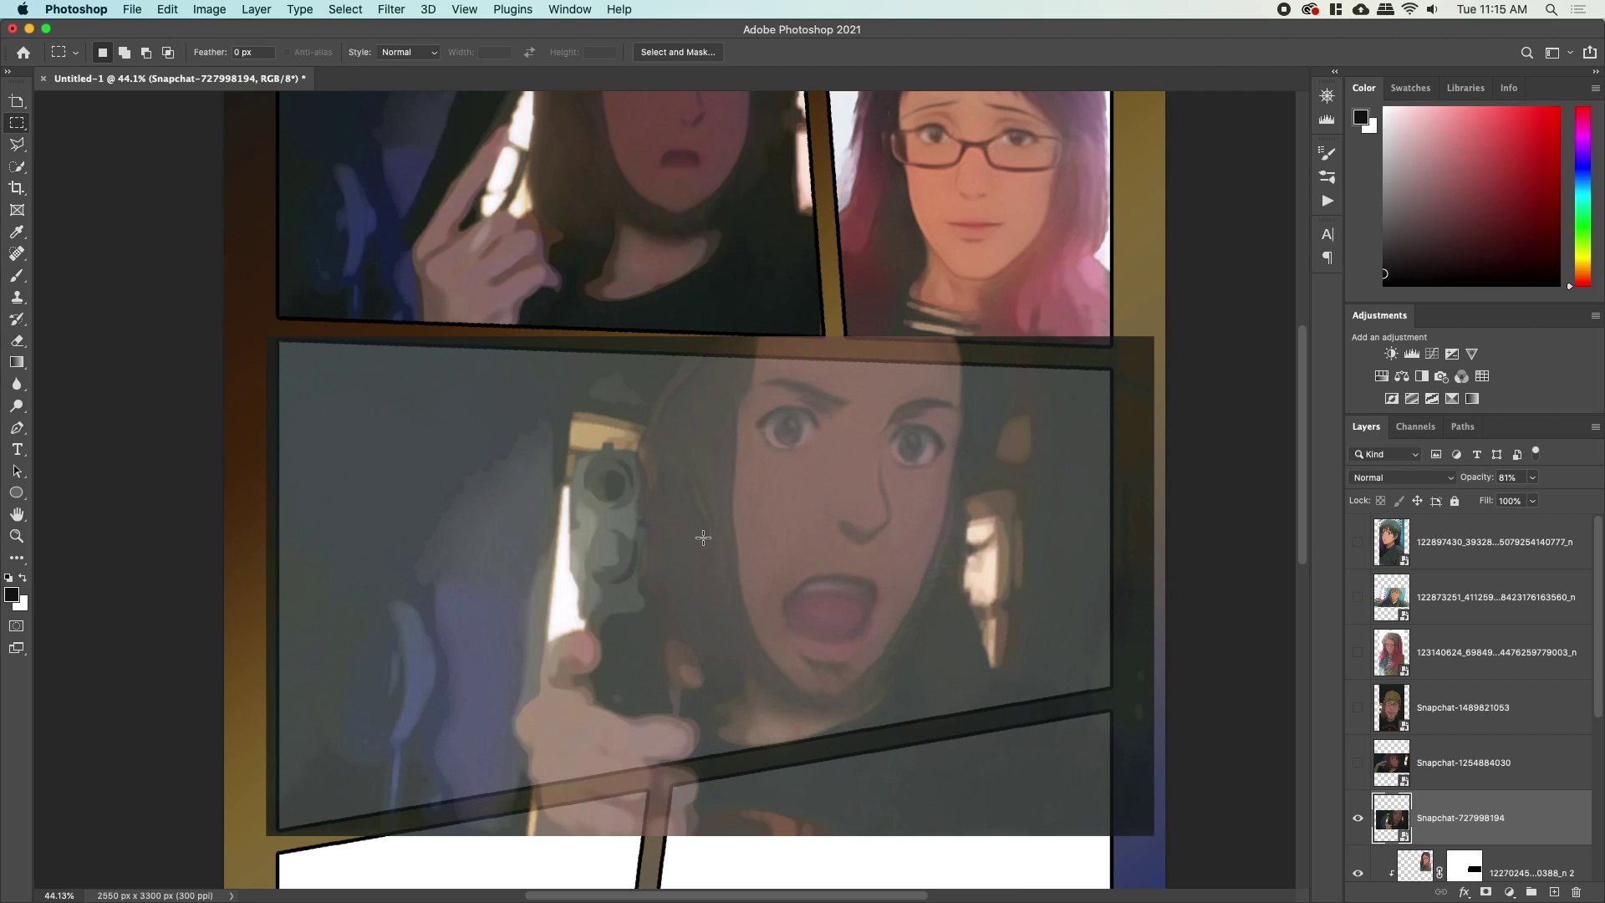
key(super+t)
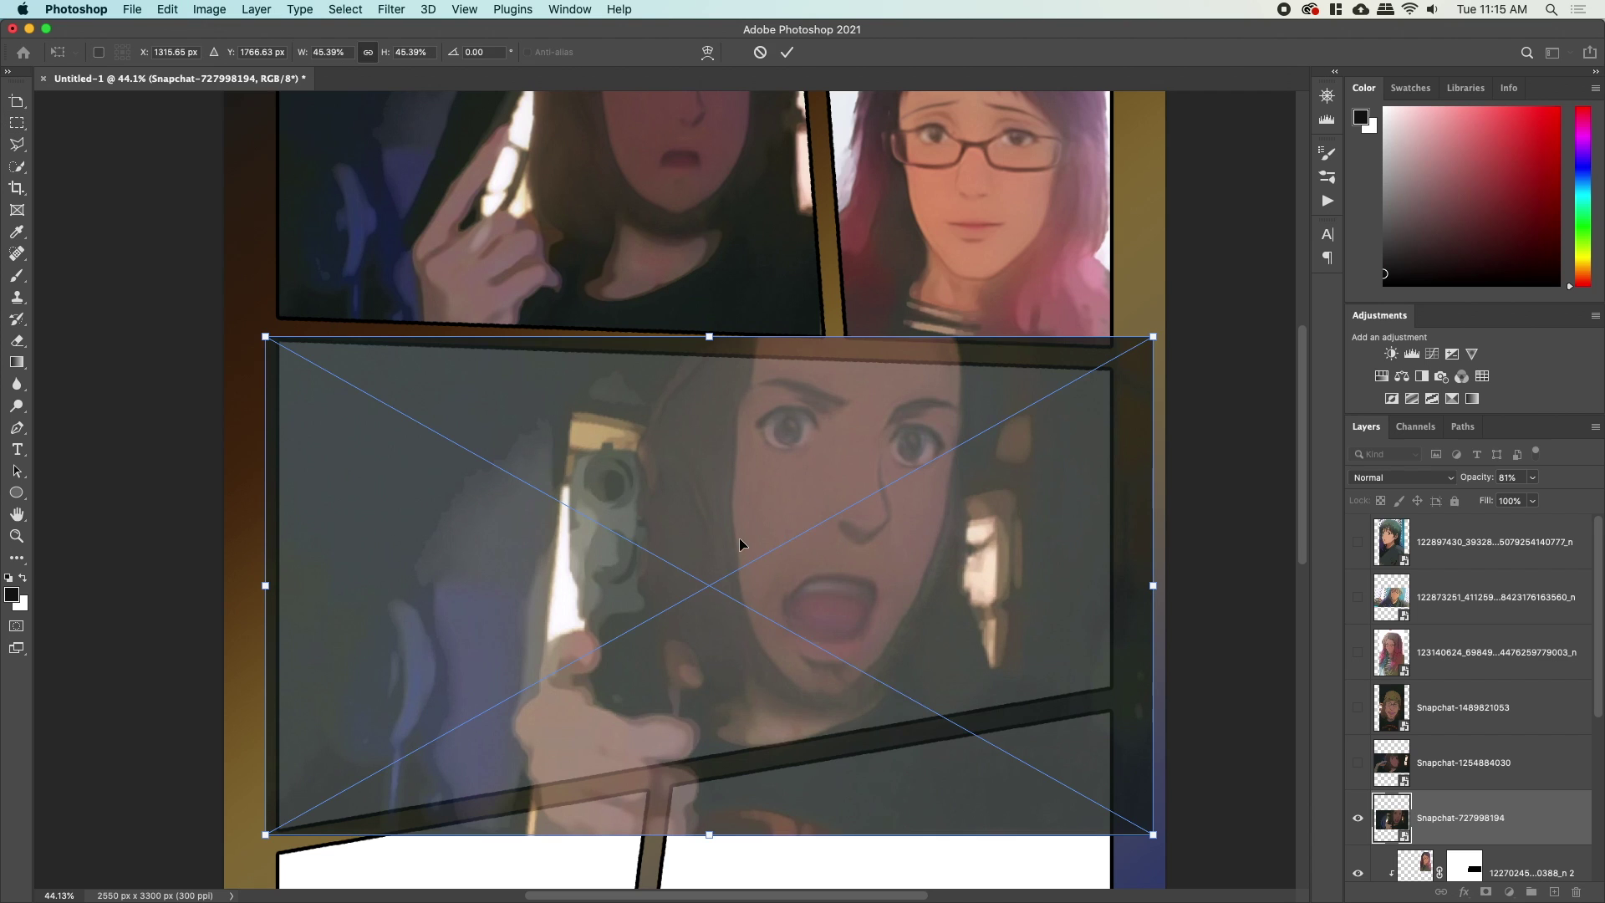
right_click(741, 536)
click(841, 798)
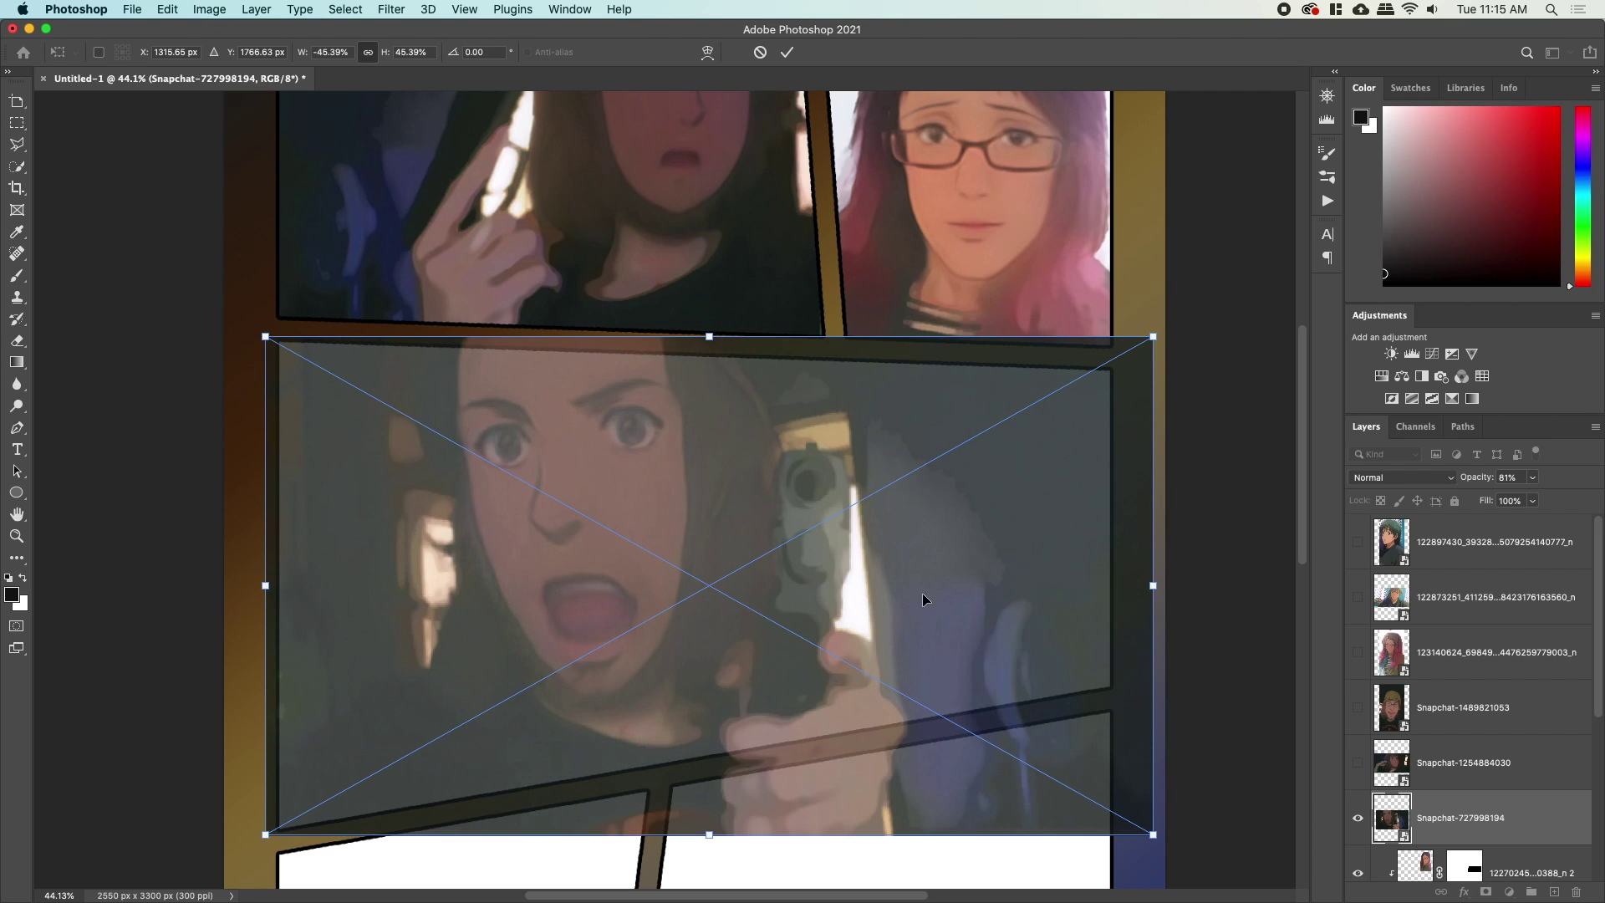
click(786, 52)
key(m)
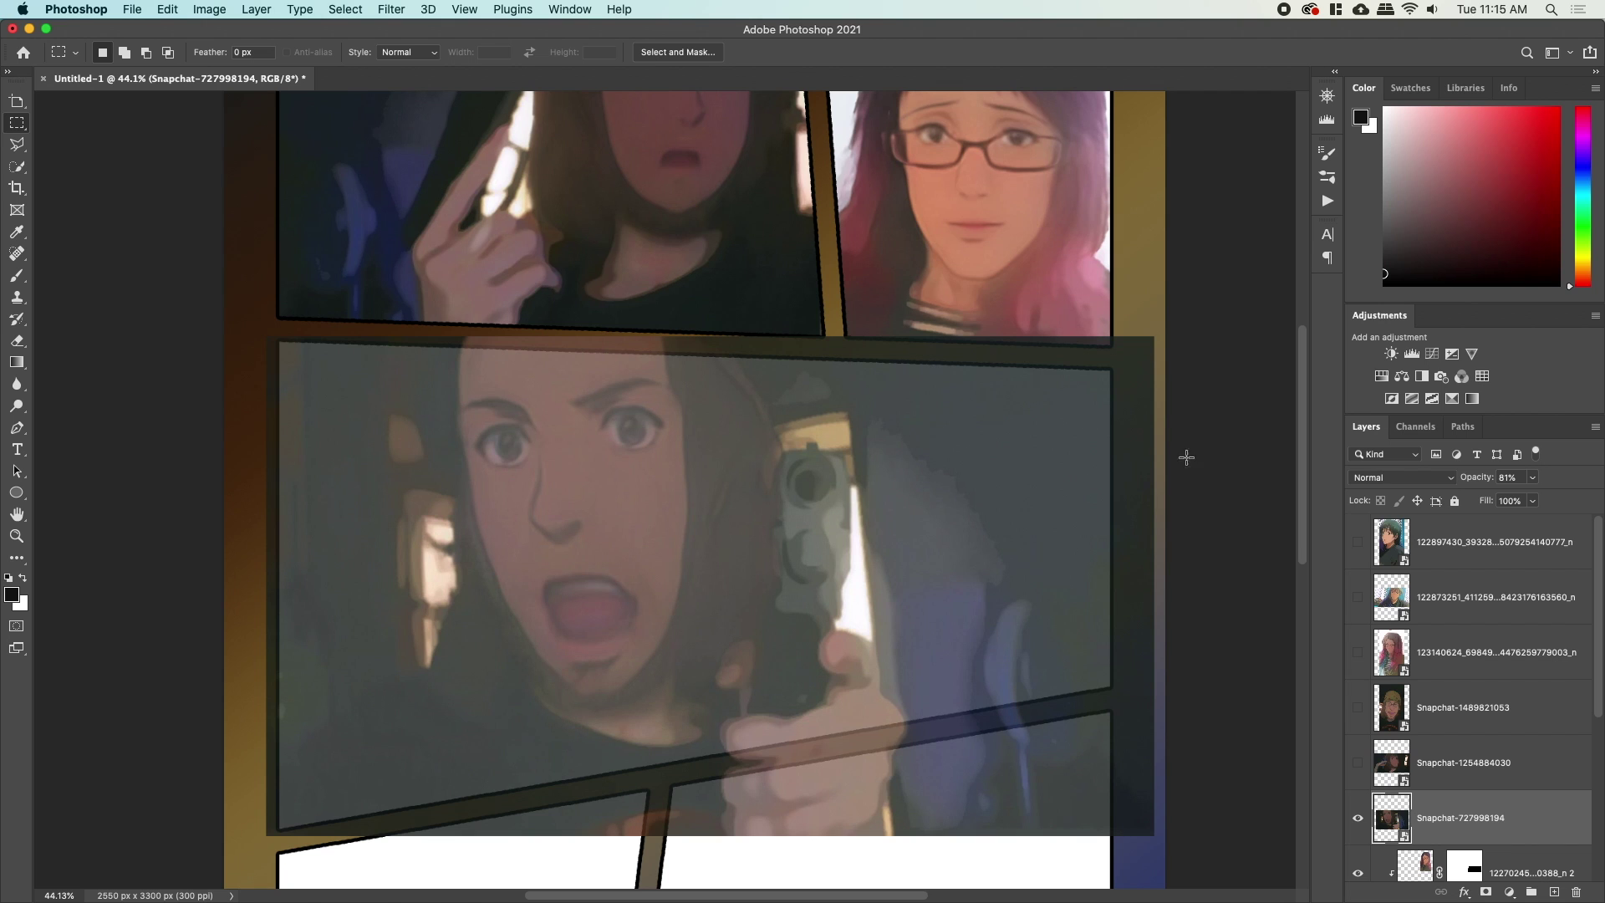
Clip the Snapchat-727998194 layer to the panels and add a layer mask to it.
scroll(1387, 834, down, 1)
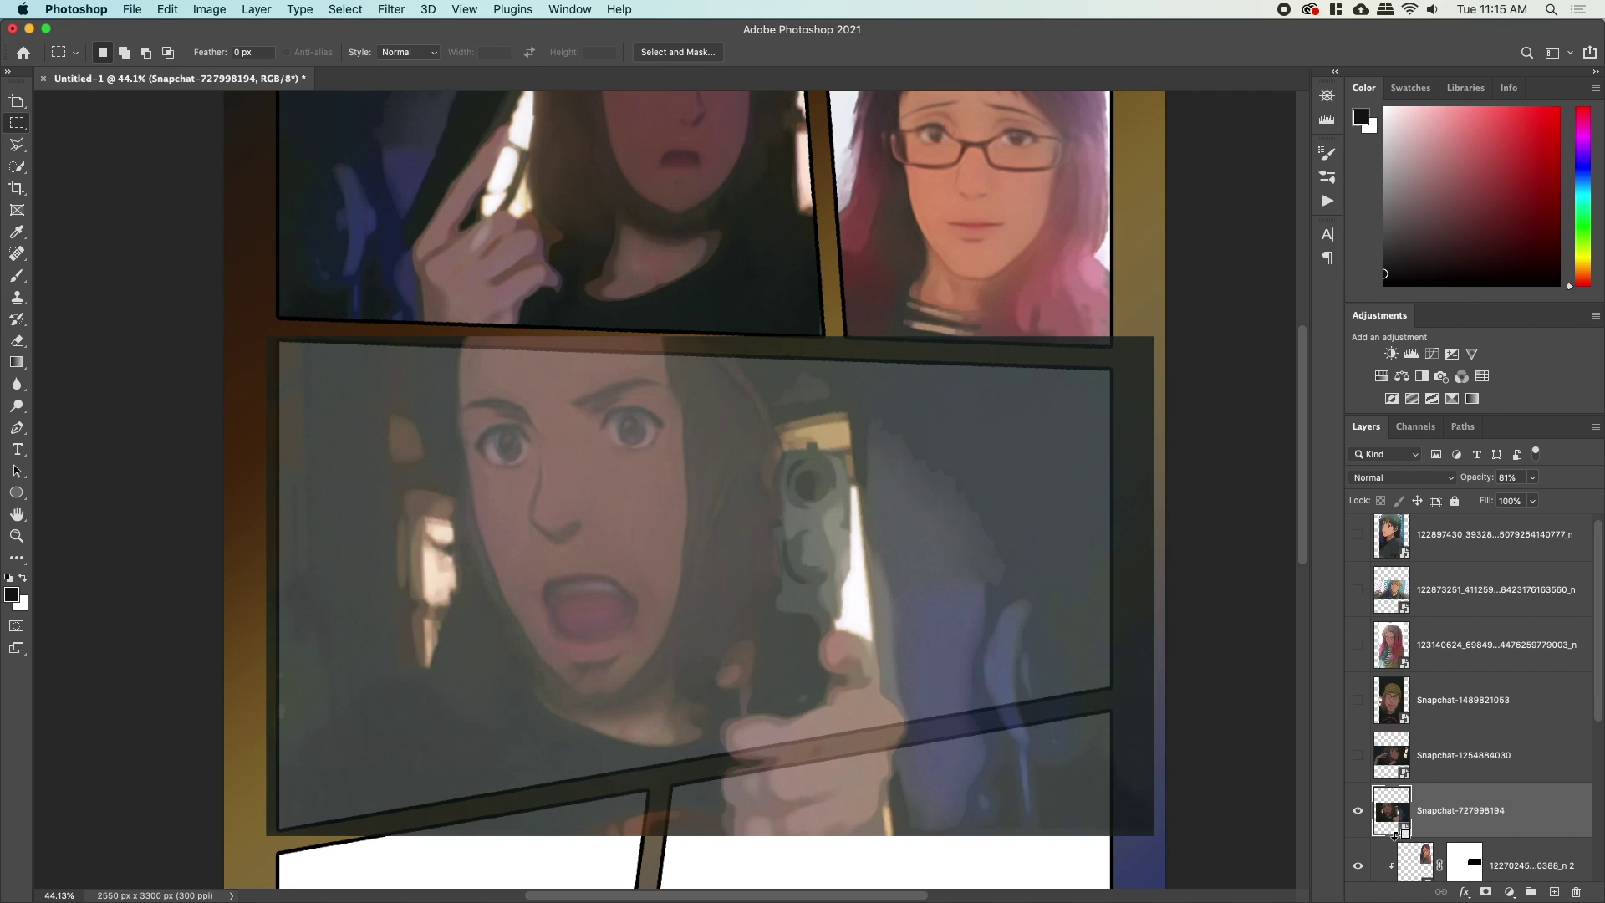
alt+click(1394, 834)
key(l)
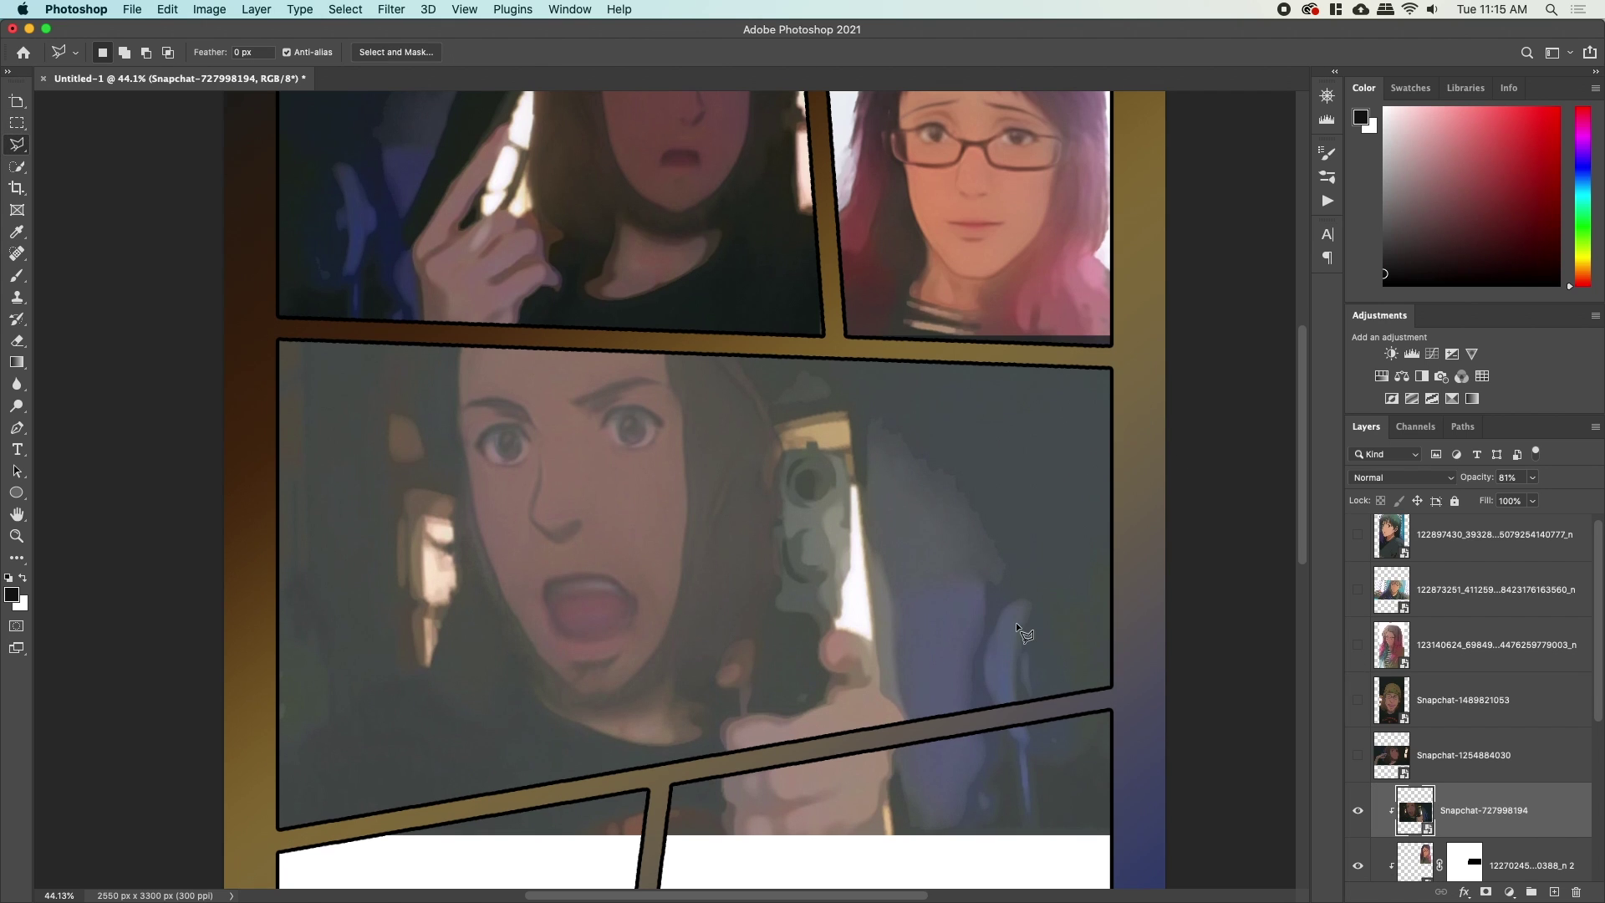
scroll(1015, 622, down, 2)
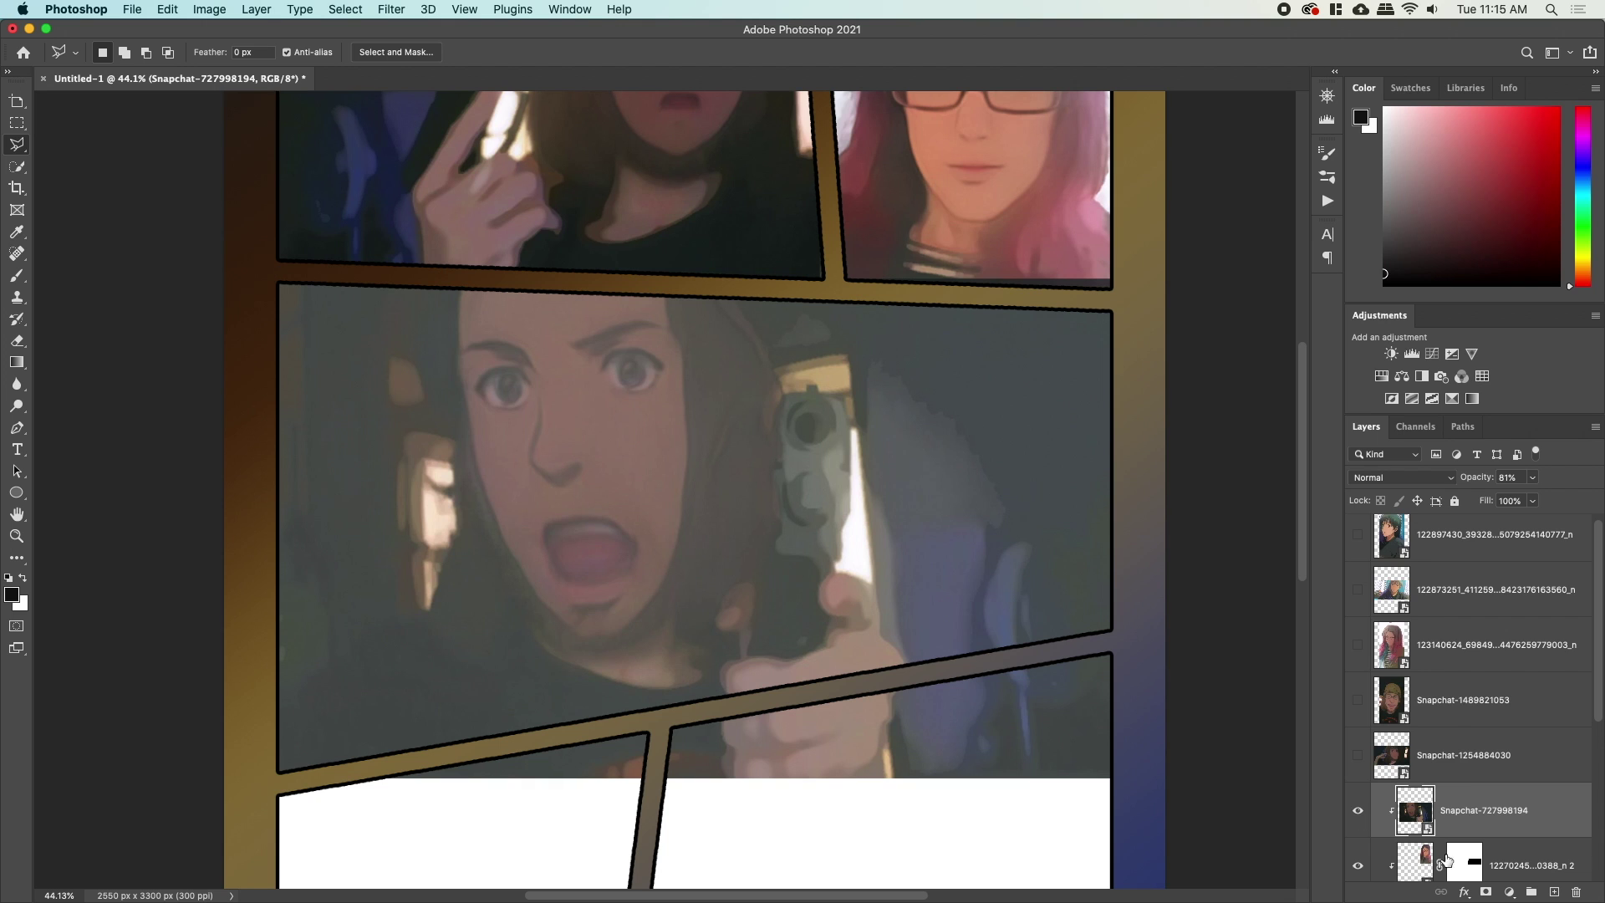
click(1485, 892)
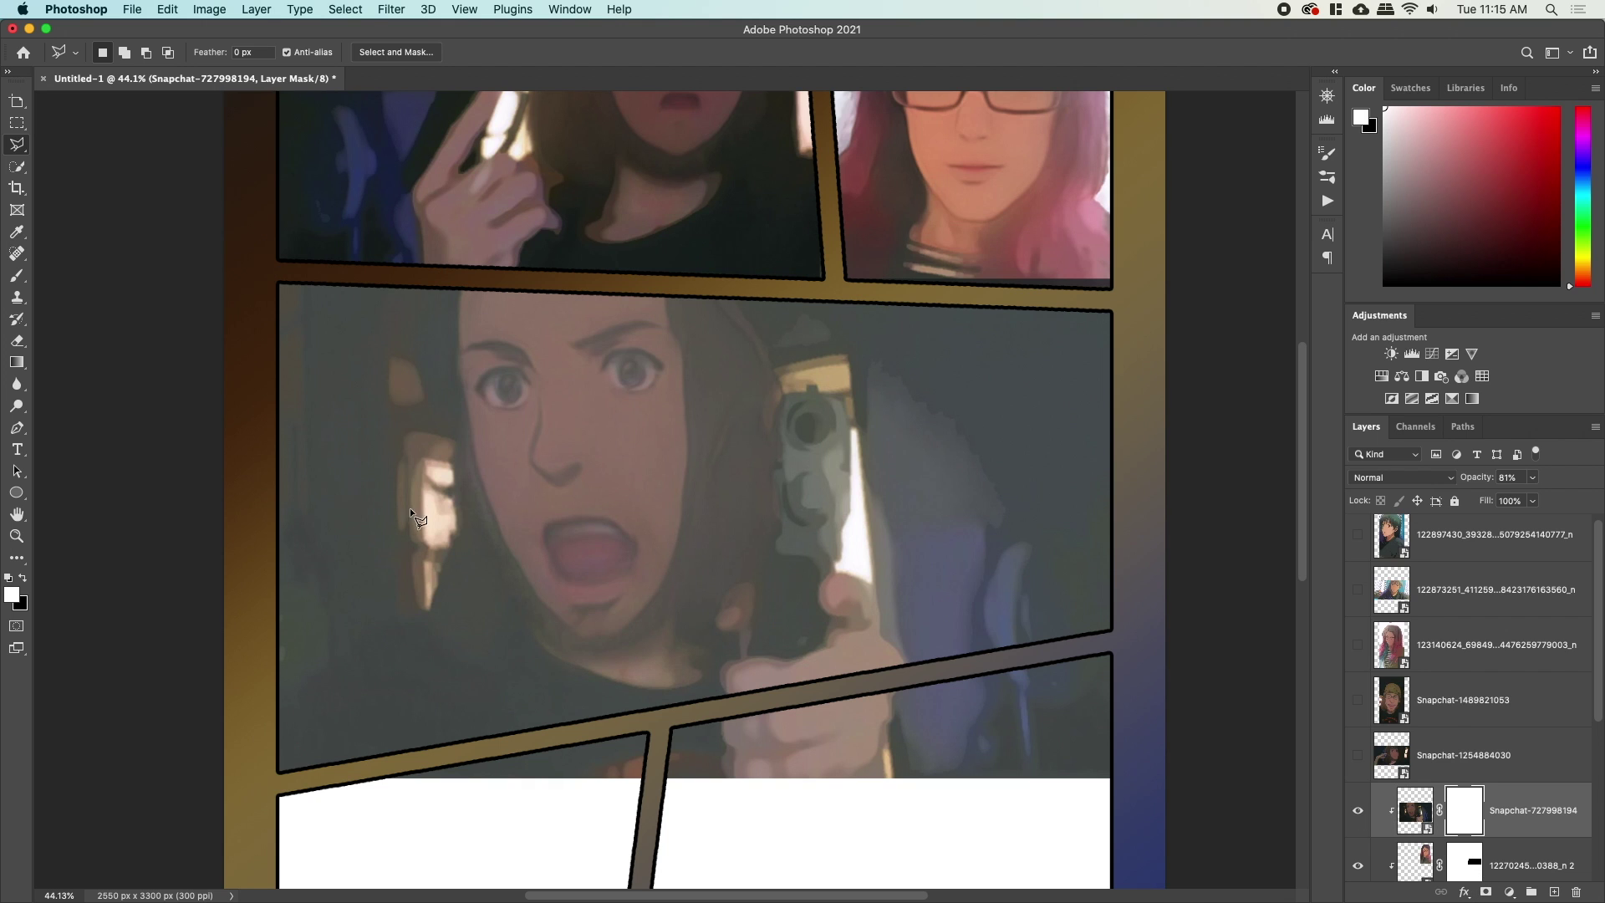
Lasso the area surrounding the middle panel, hide that overflow on the Snapchat-727998194 layer mask, and deselect.
click(266, 783)
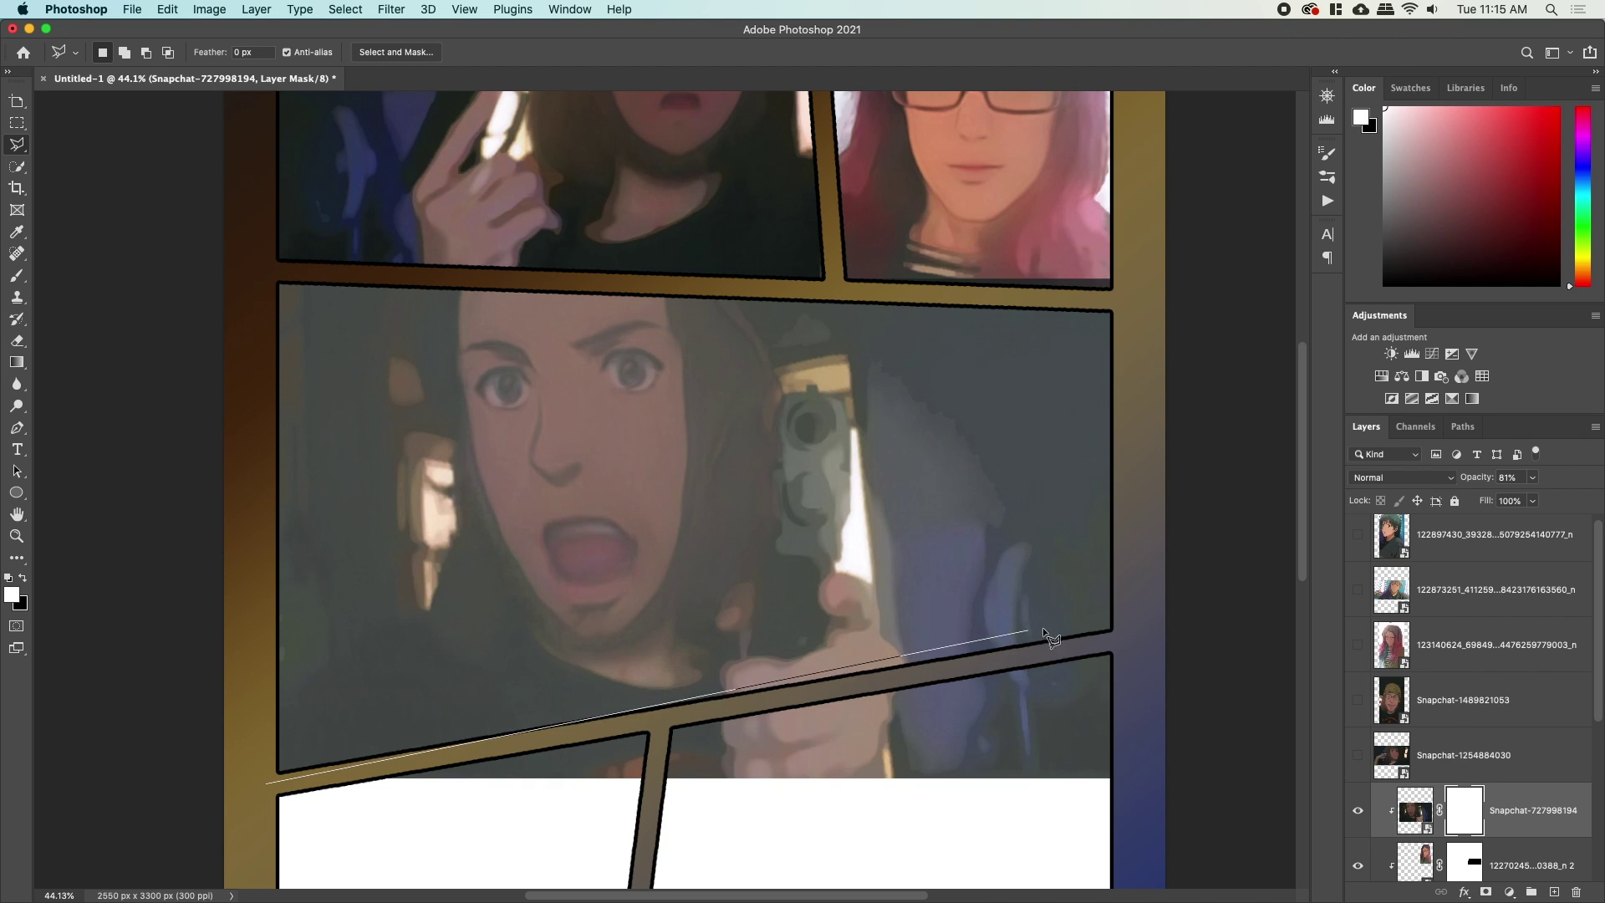
click(1120, 639)
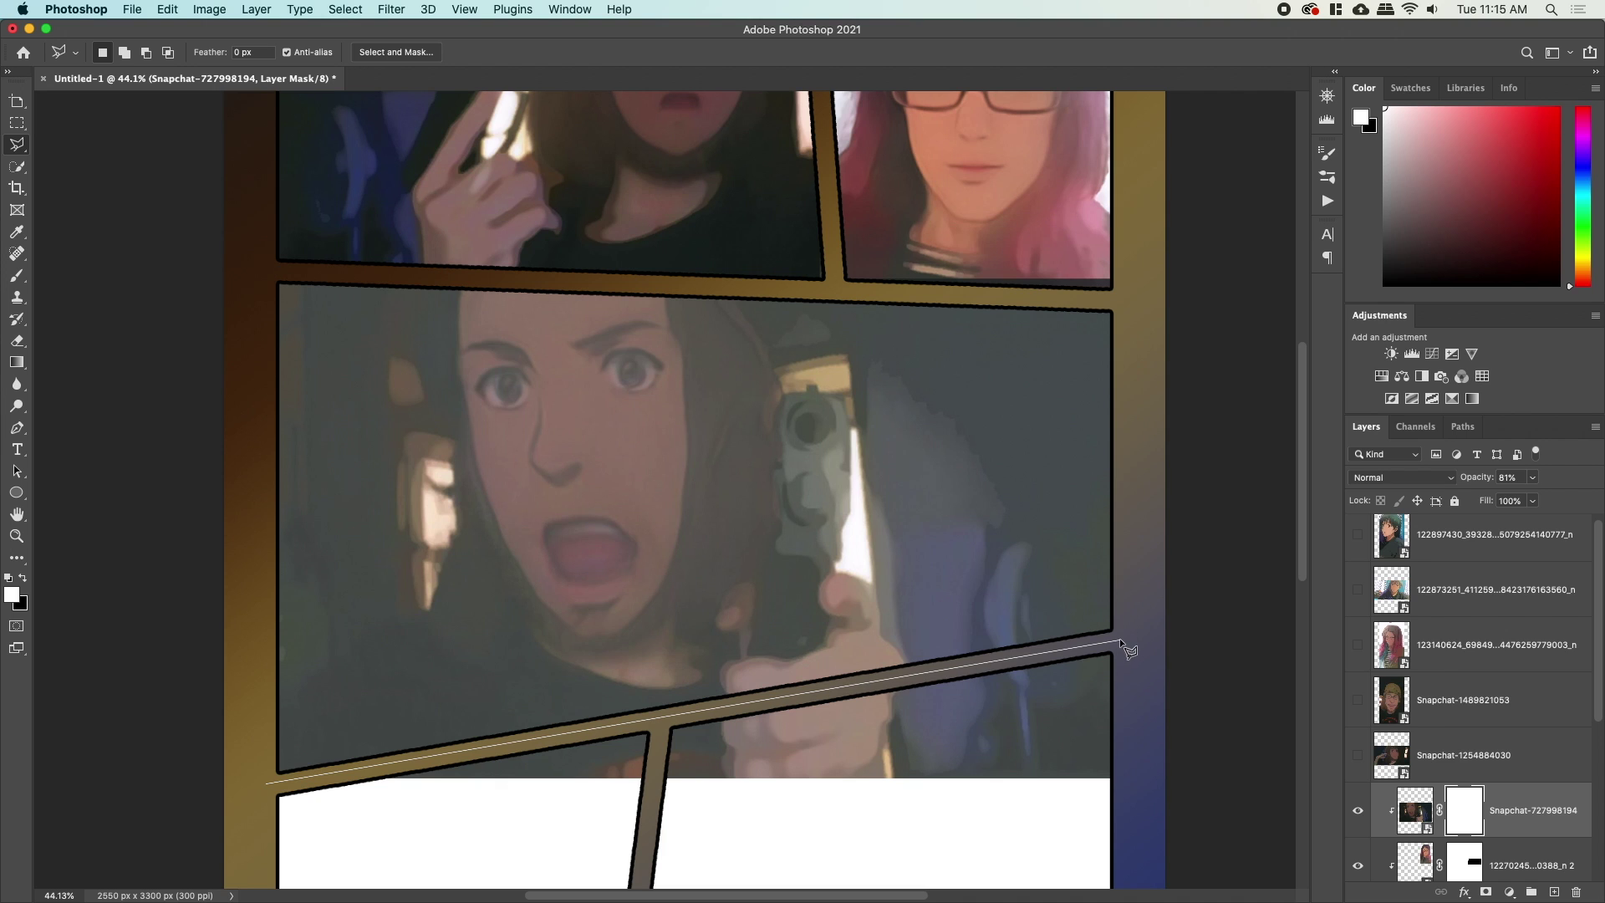
click(1123, 293)
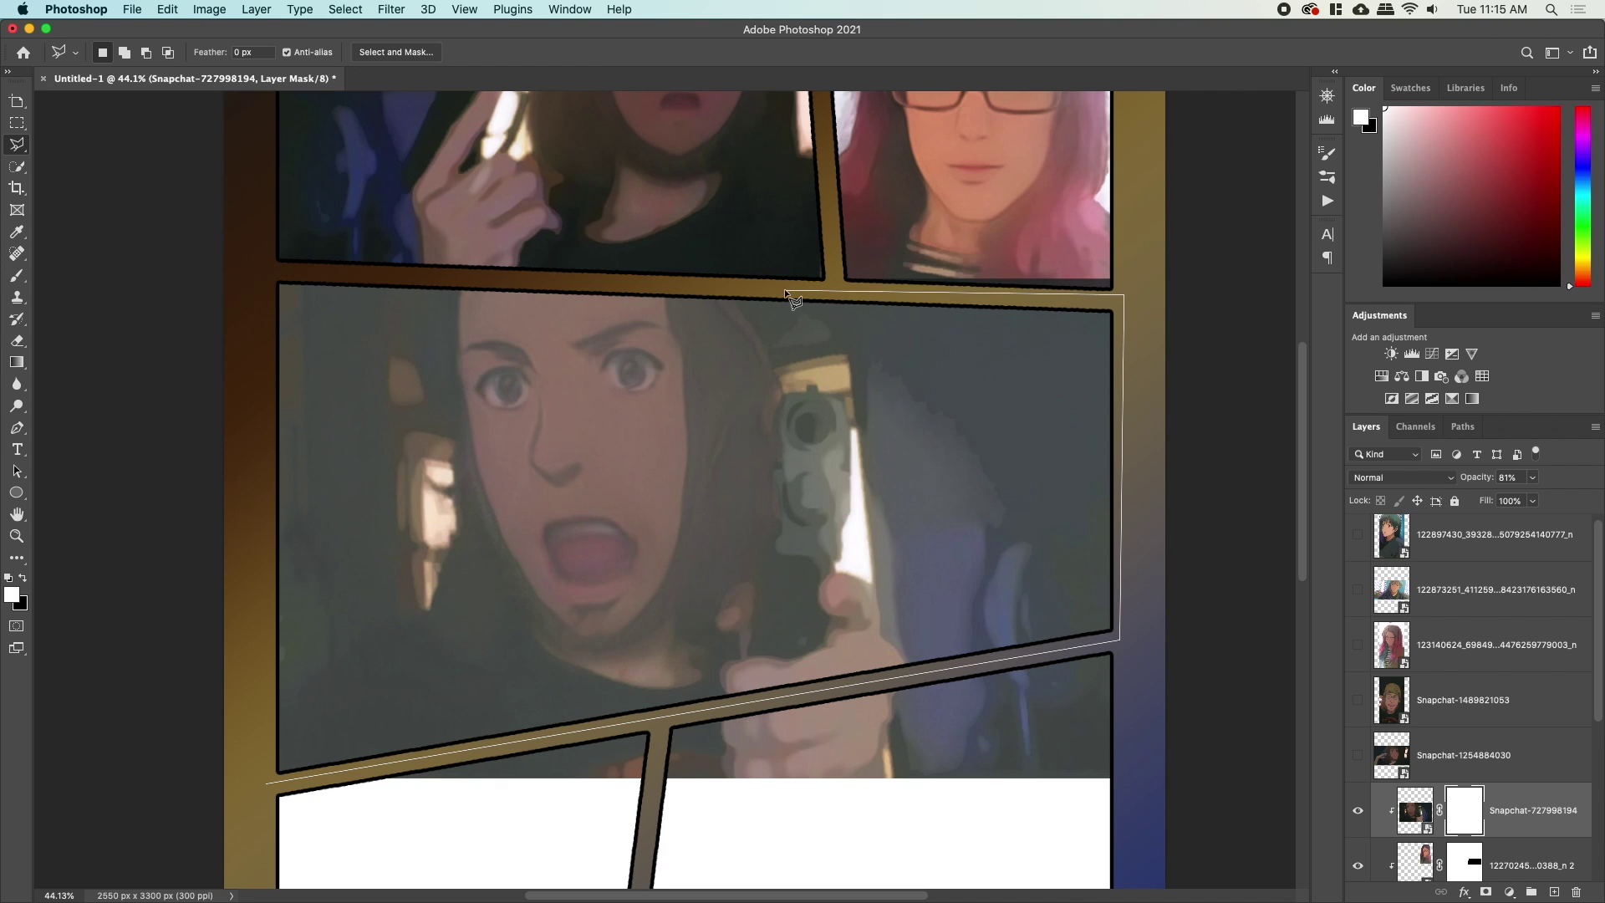
click(266, 269)
click(267, 222)
click(1149, 243)
click(1143, 821)
click(259, 815)
click(264, 784)
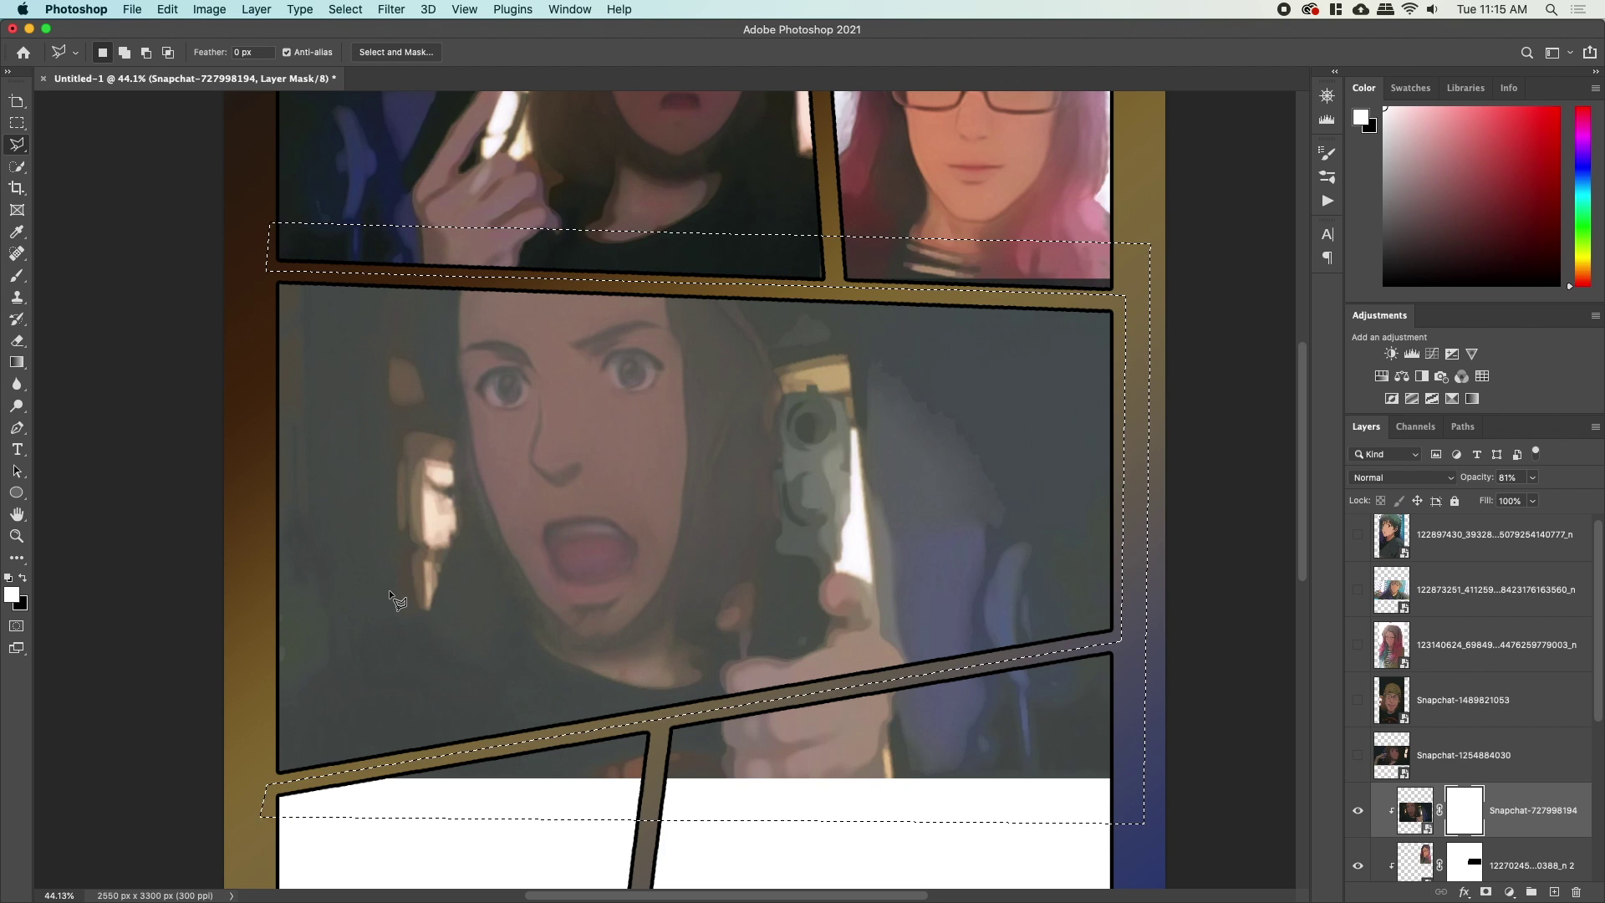
key(Delete)
key(super+d)
Restore the Snapchat-727998194 layer's opacity to 100%.
key(z)
drag(780, 414, 757, 404)
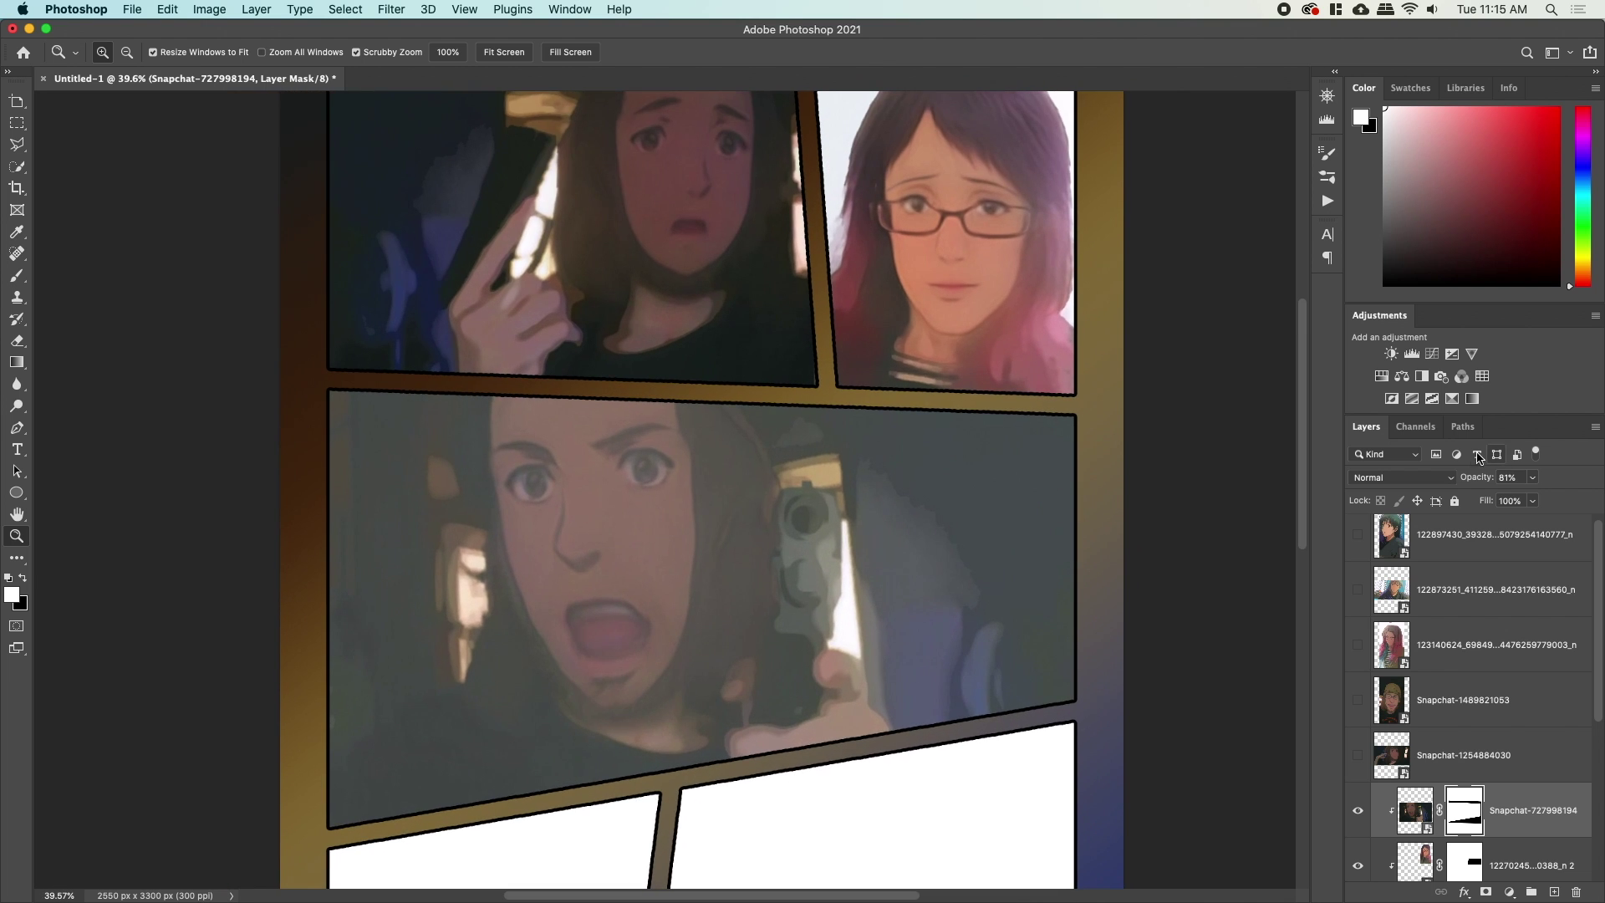
drag(1472, 477, 1500, 477)
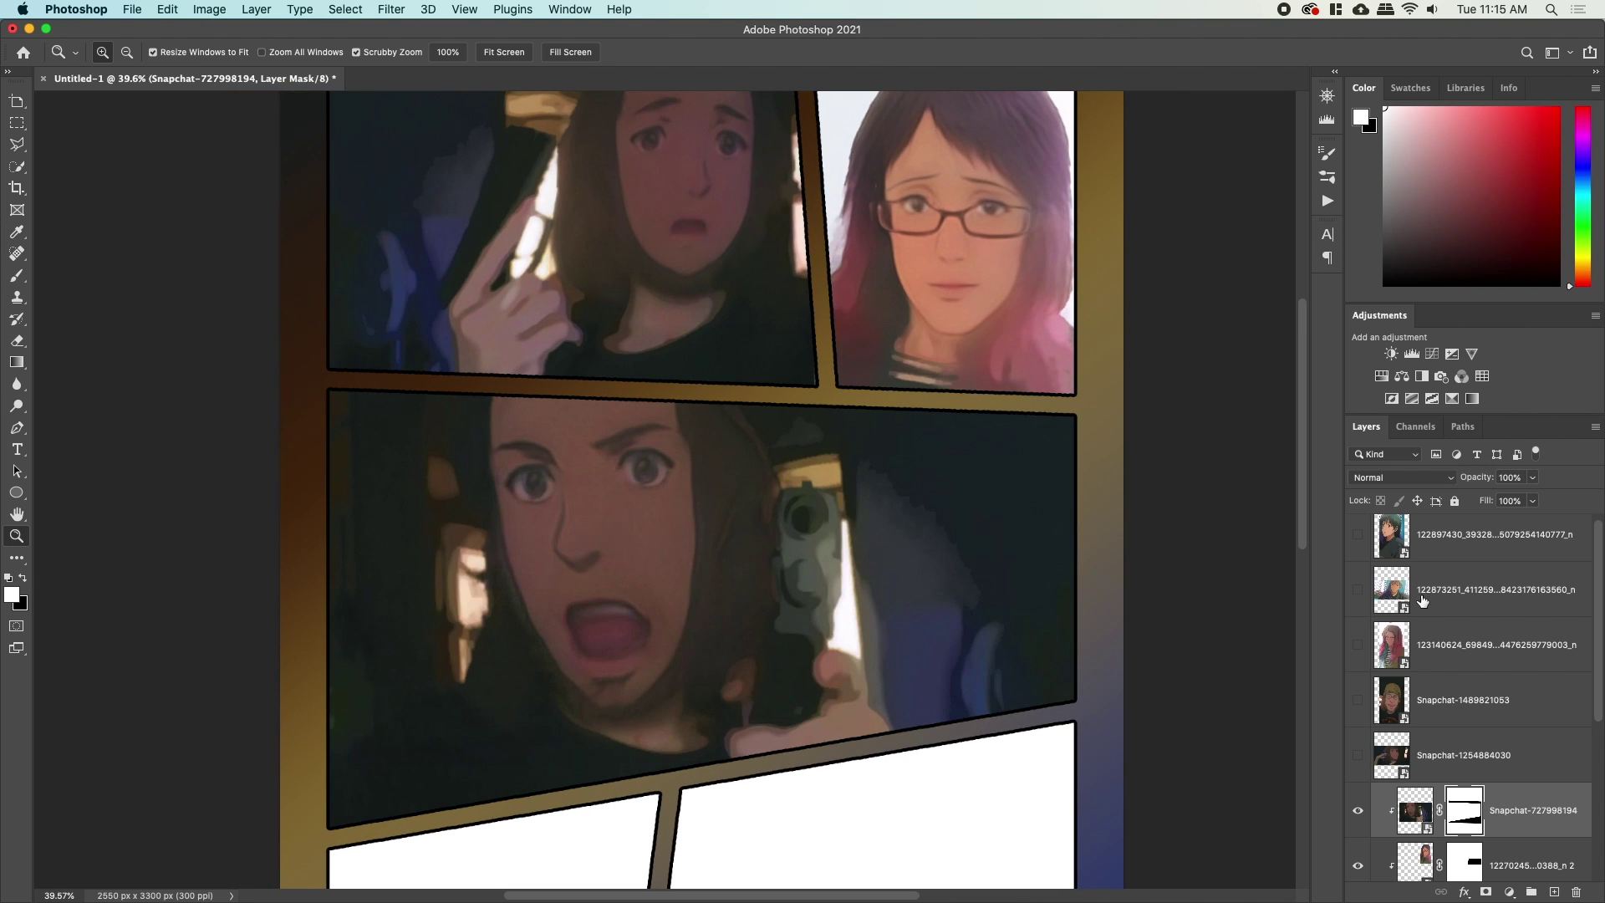
Show the 122873251 image, scale it to about 28%, tilt it about -2.9°, and place it over the middle panel's lower-right corner.
click(1443, 590)
click(1357, 590)
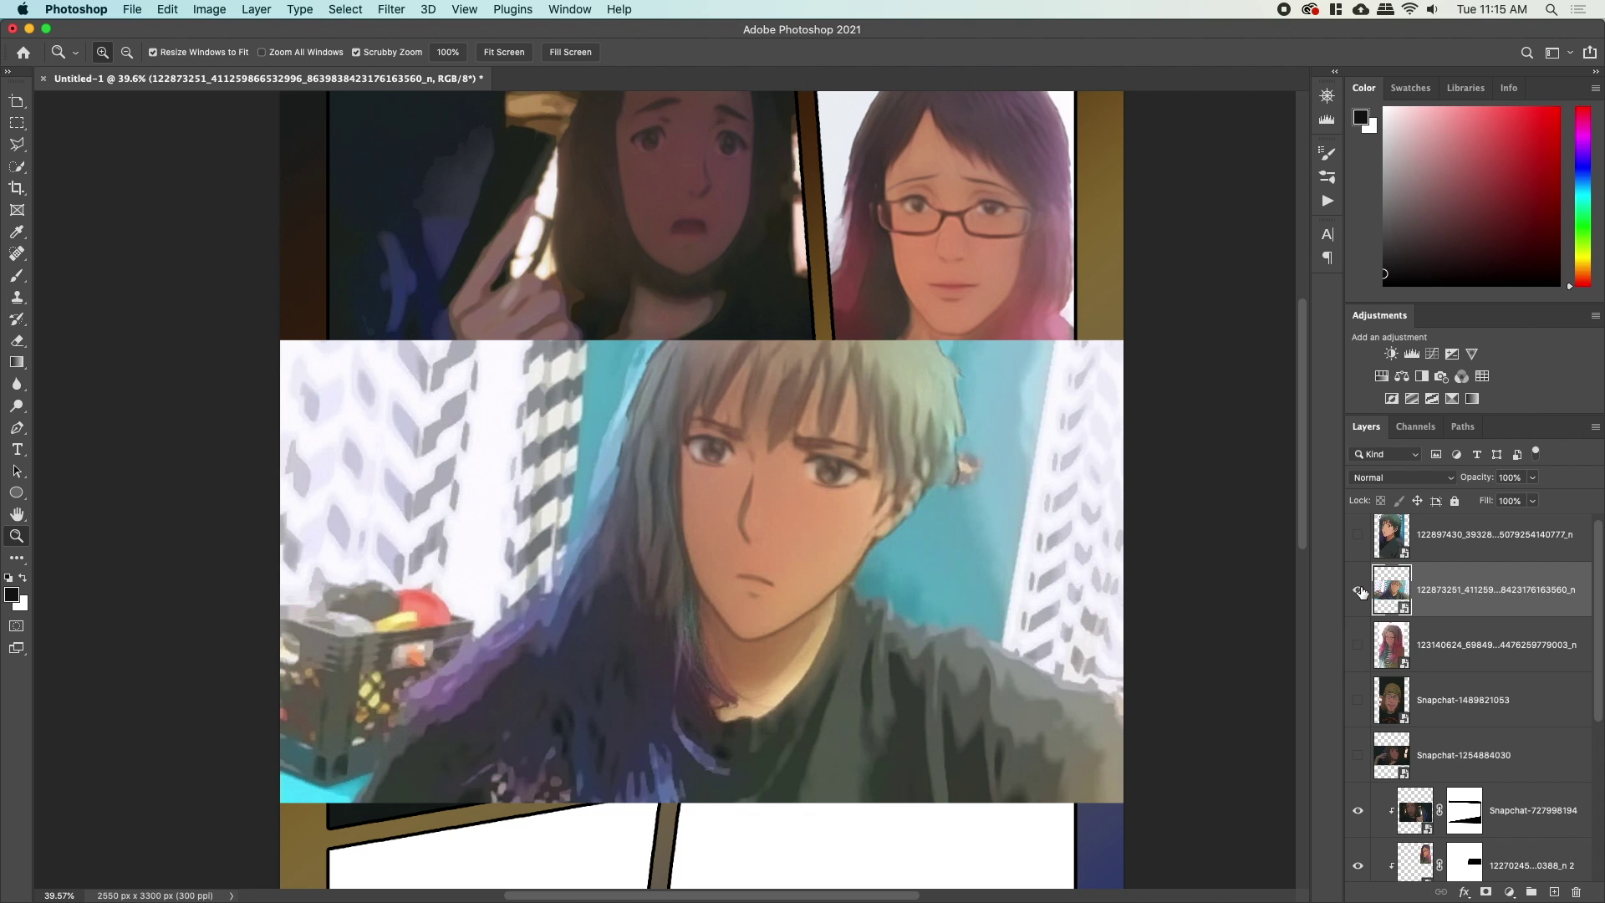
key(super+t)
drag(279, 341, 630, 529)
drag(934, 606, 902, 613)
mouse_move(548, 492)
mouse_down()
mouse_move(529, 534)
mouse_move(535, 516)
mouse_up()
mouse_move(825, 584)
mouse_down()
mouse_move(818, 570)
mouse_move(826, 598)
mouse_up()
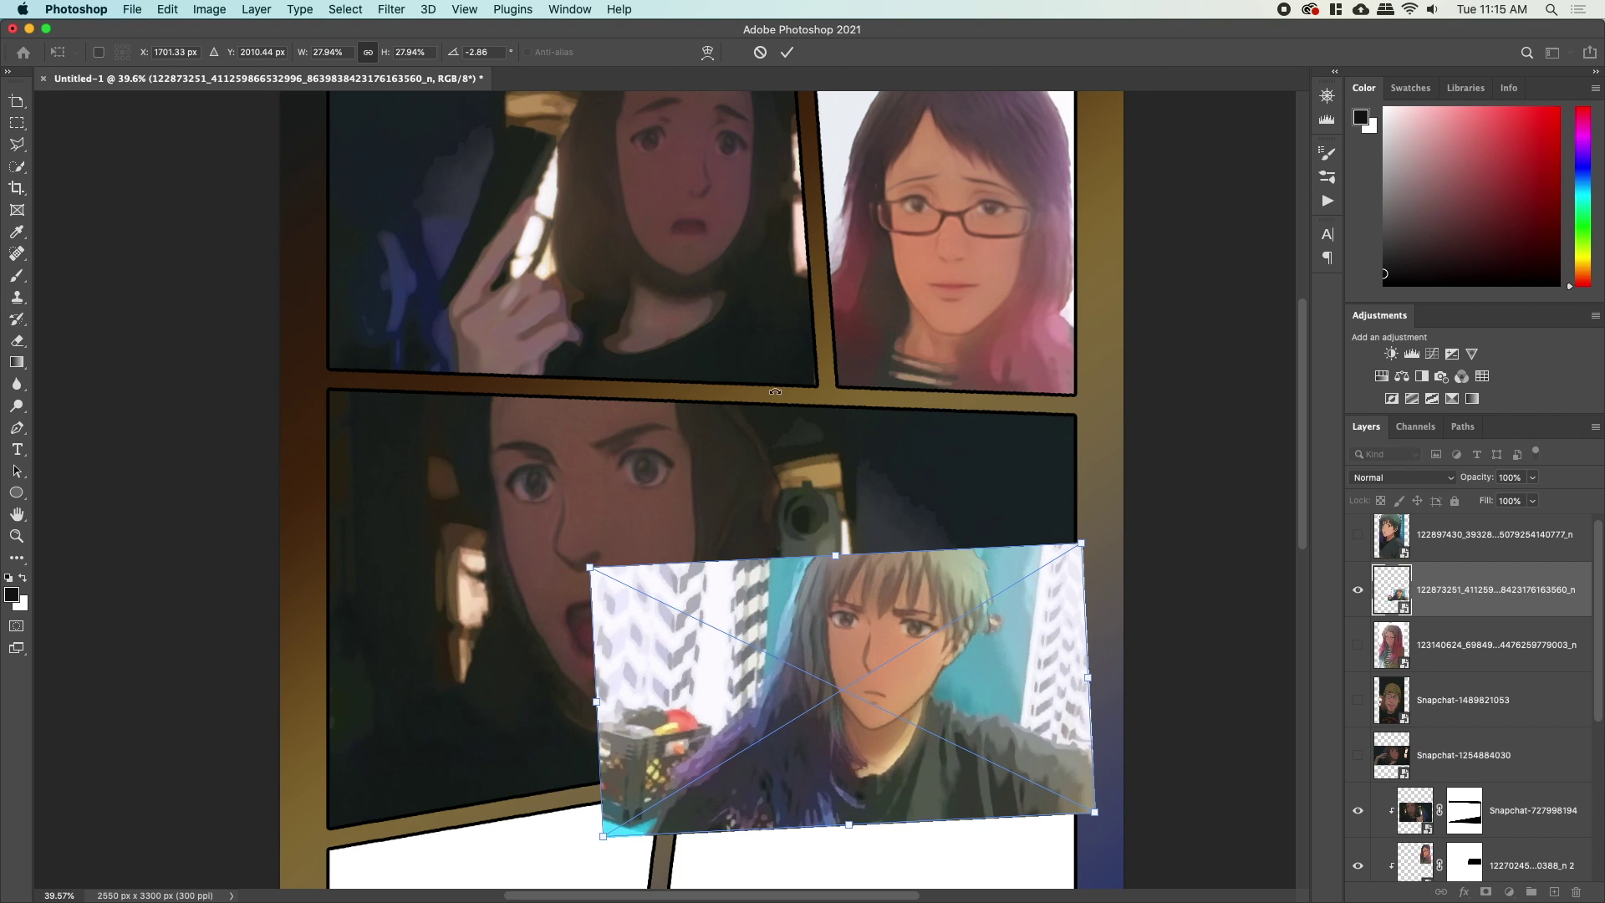
drag(849, 529, 899, 473)
key(Return)
Reduce the 122873251 image's opacity to 67% so the middle panel's edges show through.
key(z)
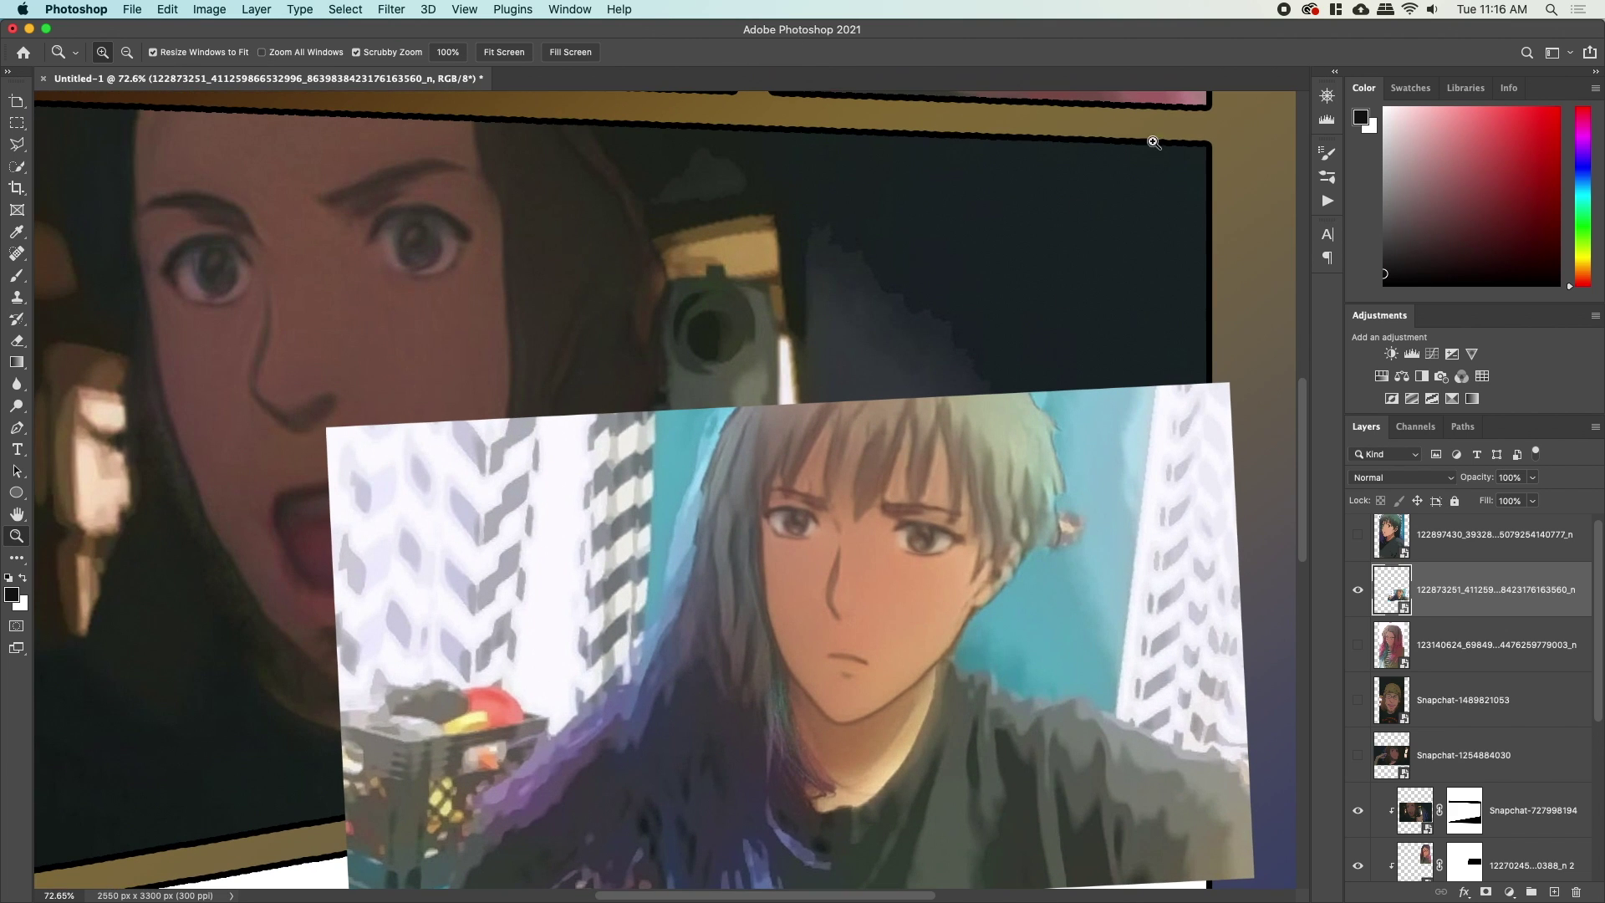
click(1359, 590)
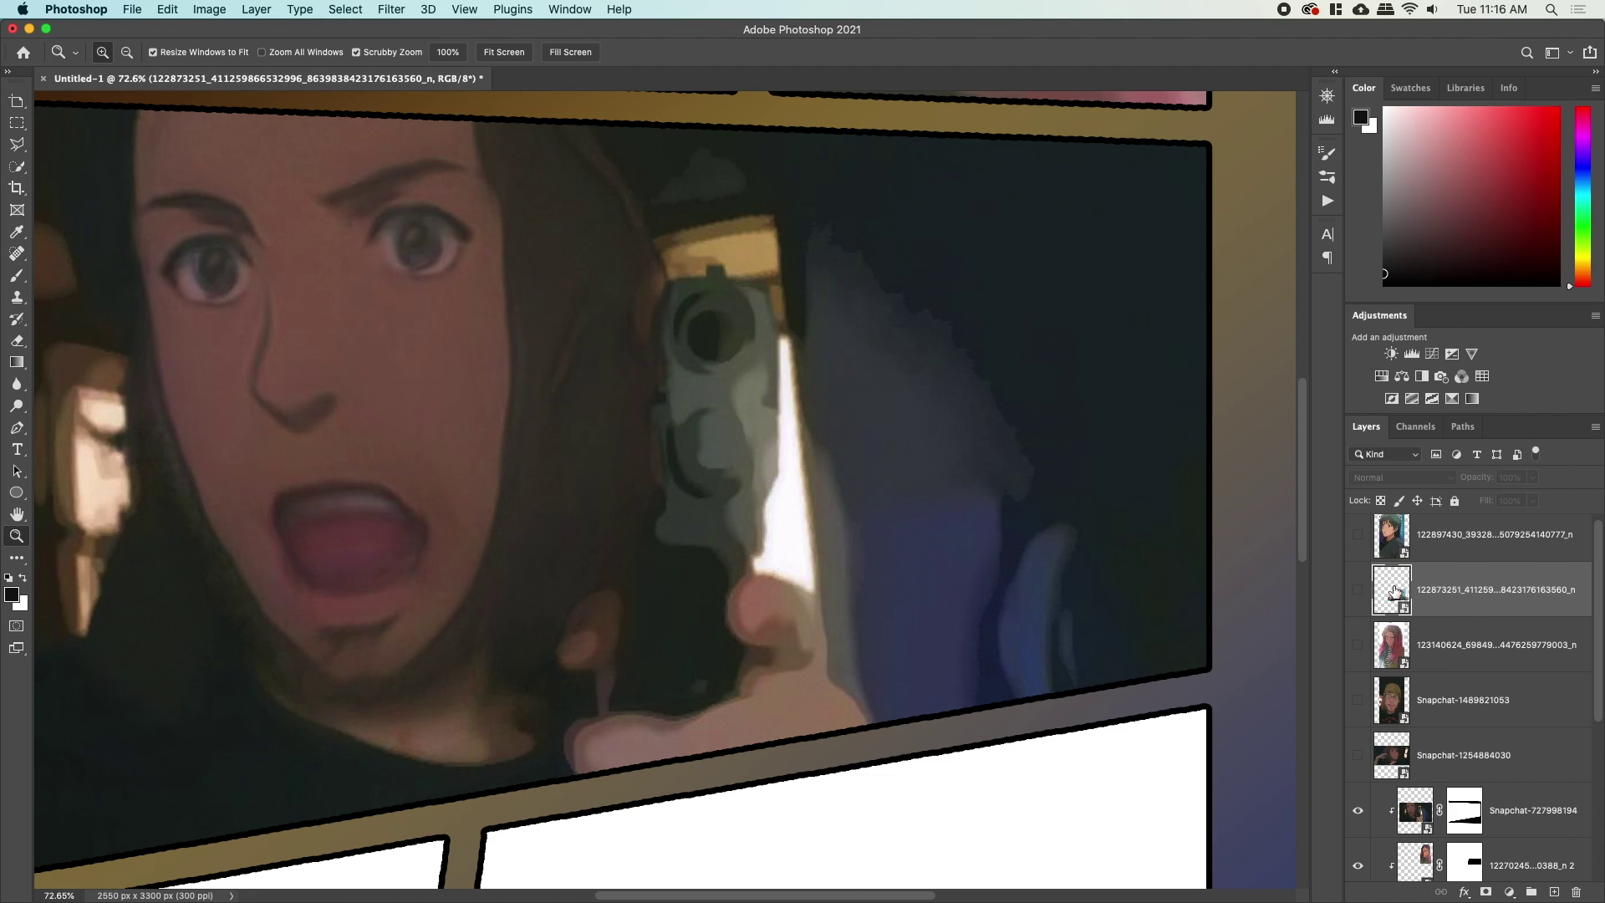
click(1357, 590)
drag(1476, 477, 1454, 484)
key(Return)
Create a new layer named Small Gutter above the 122873251 image.
key(super+shift+n)
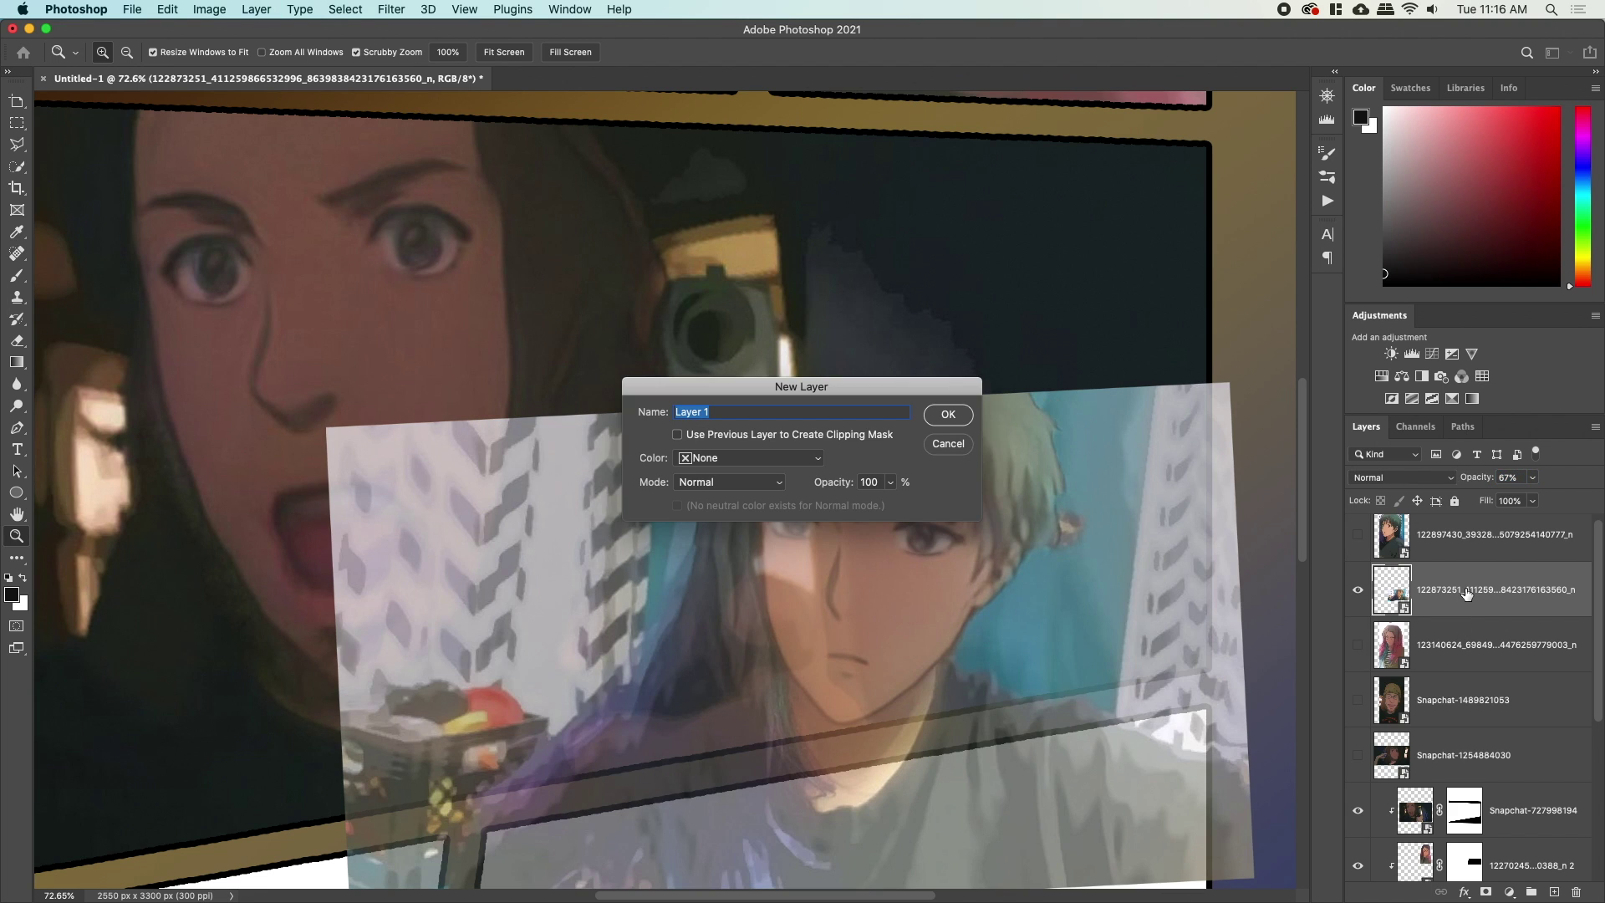
text(Small Gutter)
key(Return)
Set up the Pencil tool with a 10 px tip and the default black foreground color.
key(b)
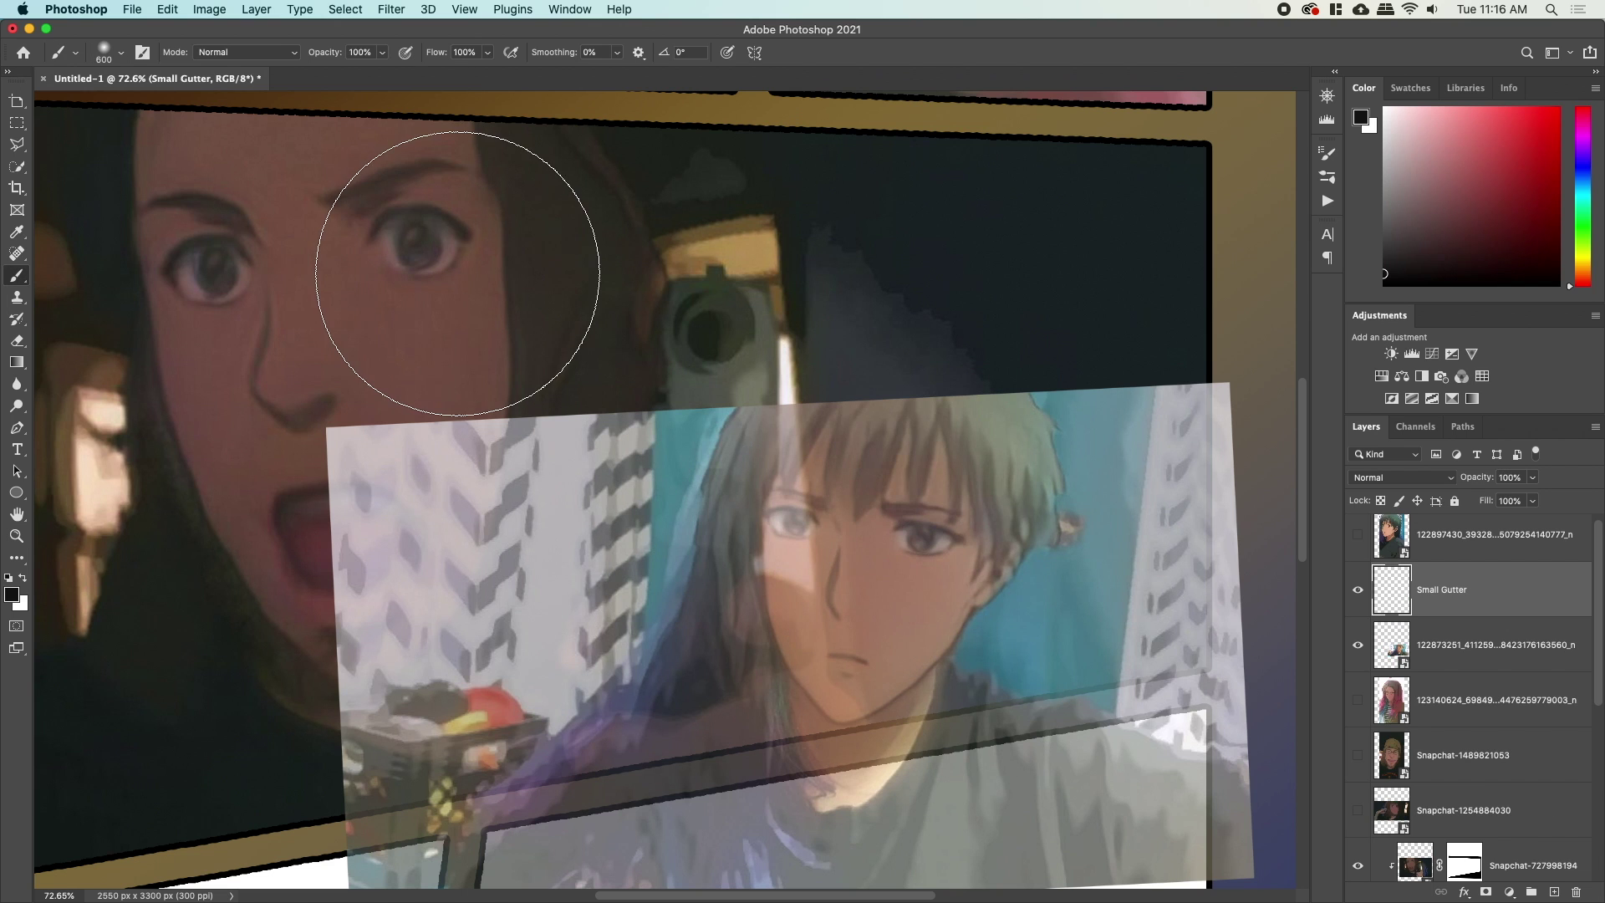
key(shift+b)
right_click(460, 282)
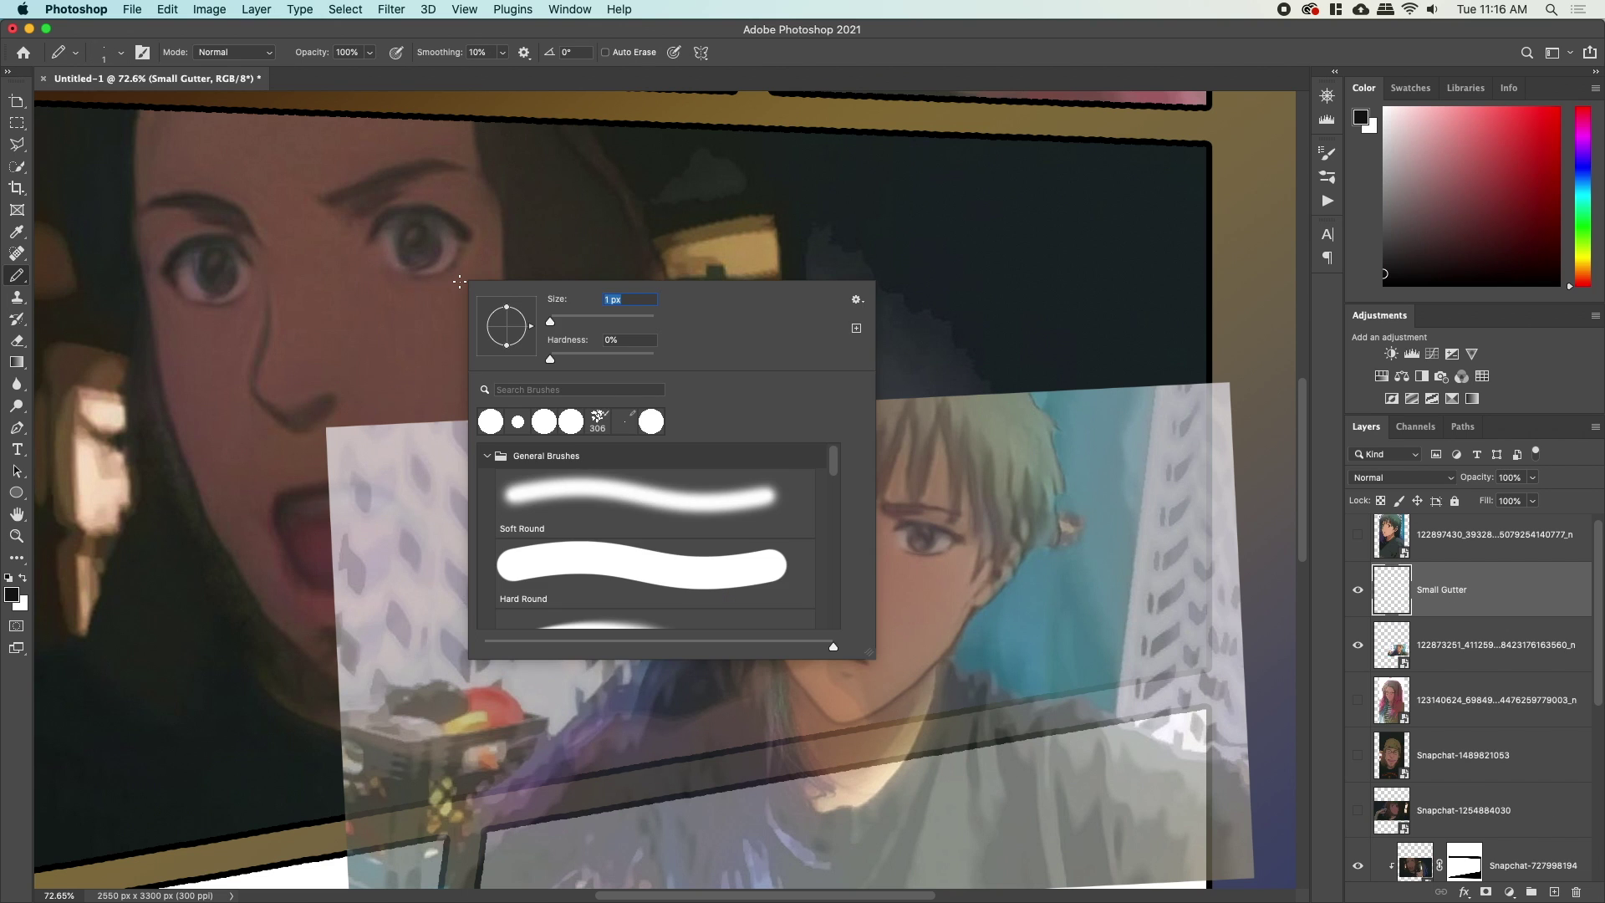
text(10)
key(Return)
key(d)
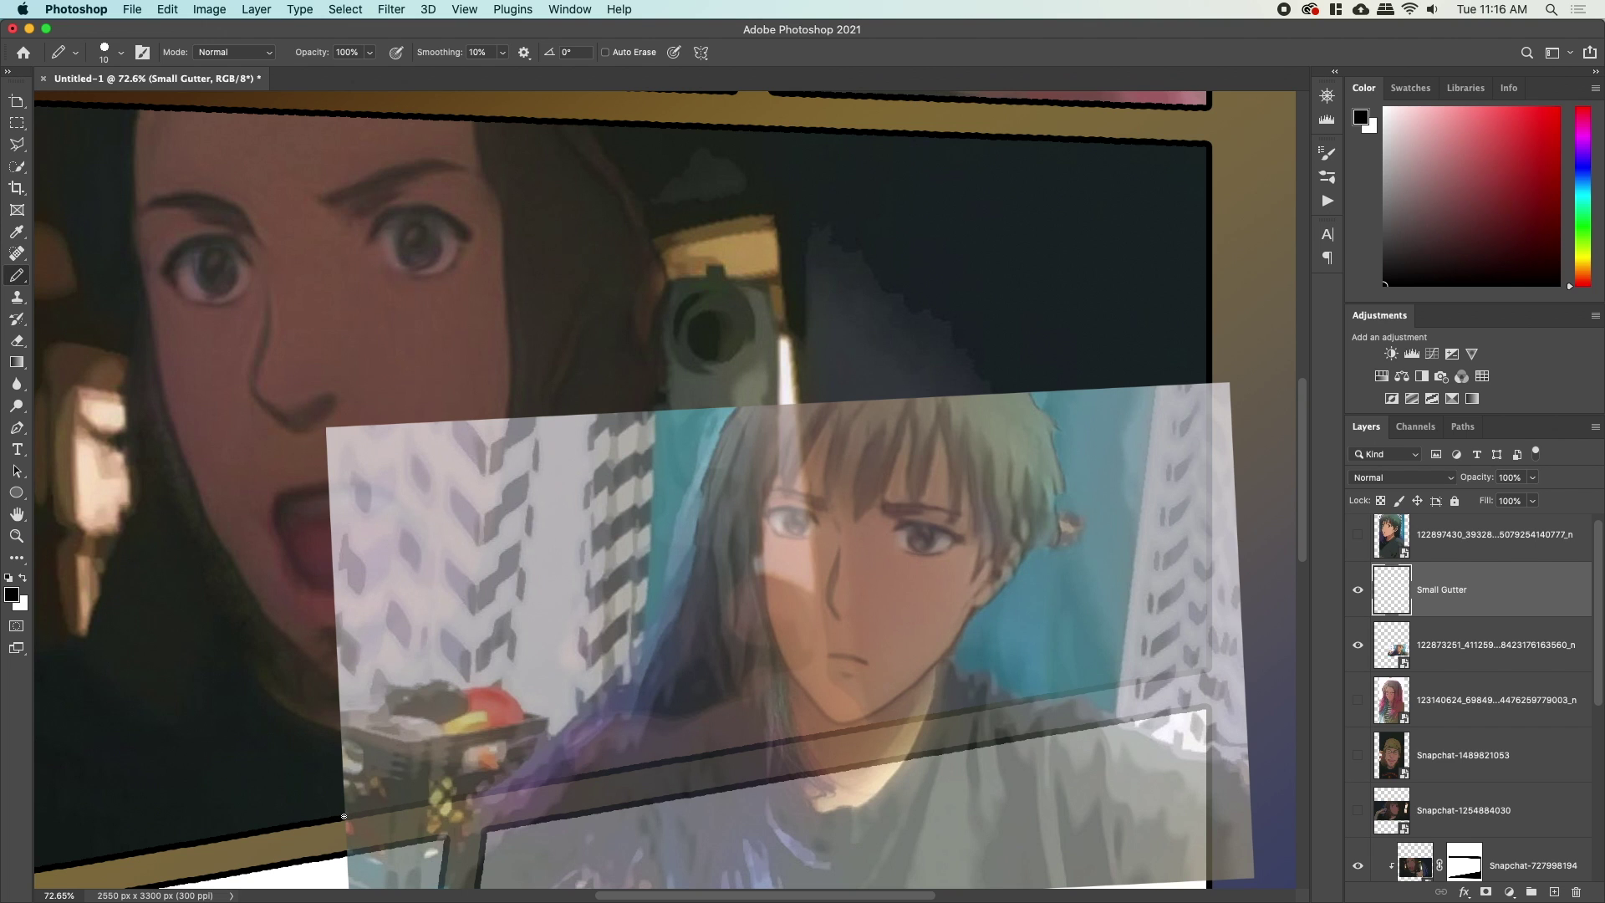
Try outlining the left and top edges of the 122873251 image with straight pencil lines, and undo both.
shift+click(325, 428)
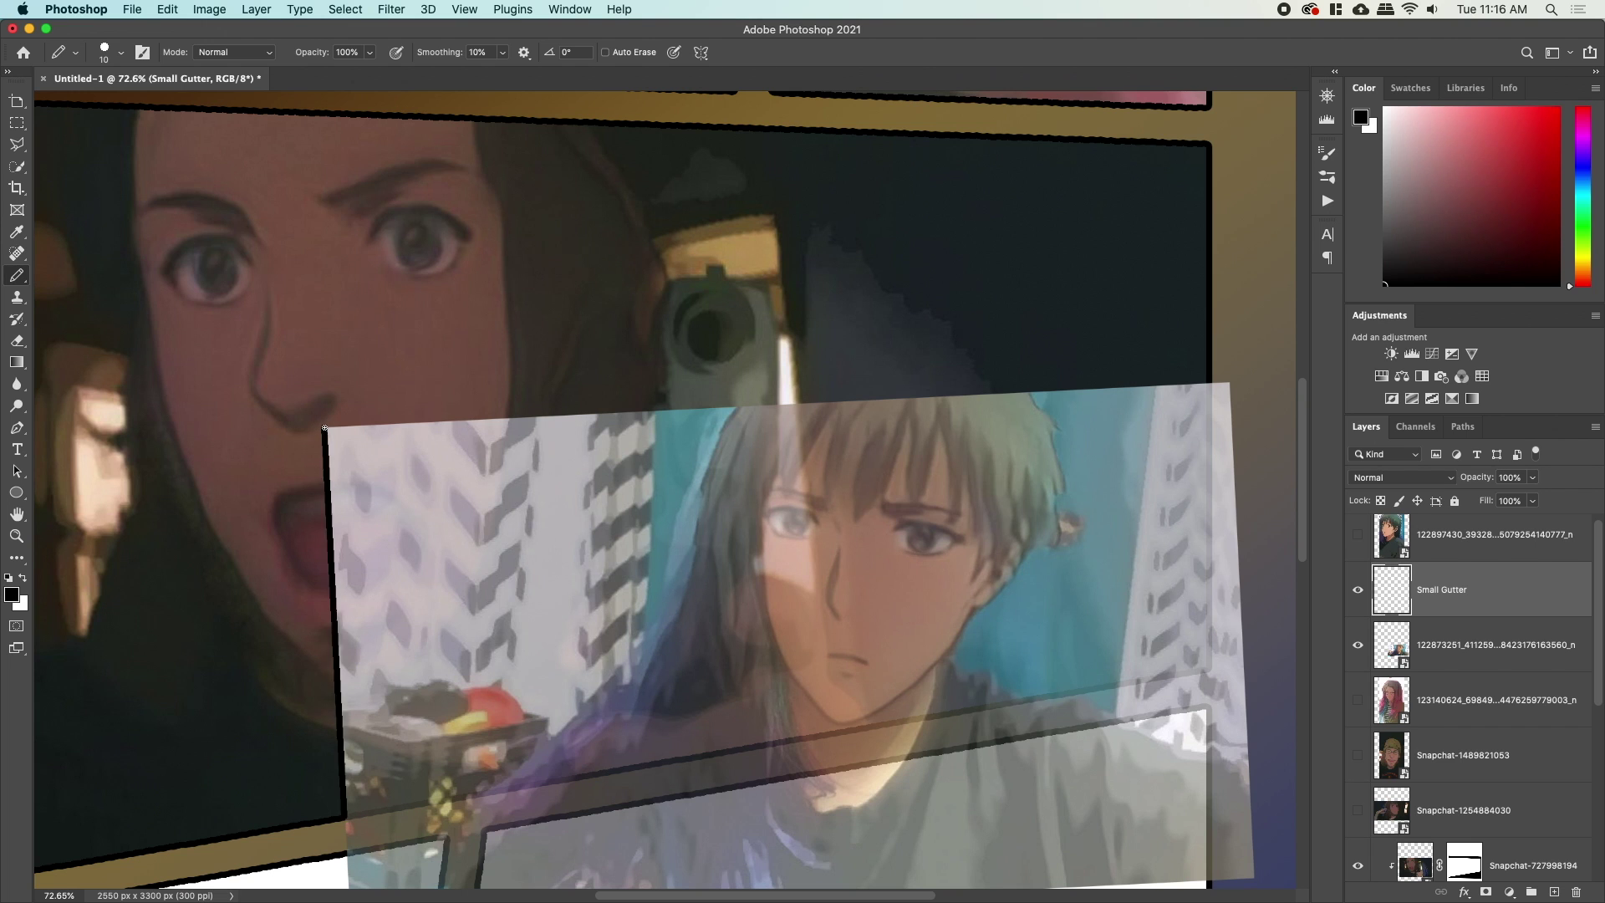
shift+click(1208, 384)
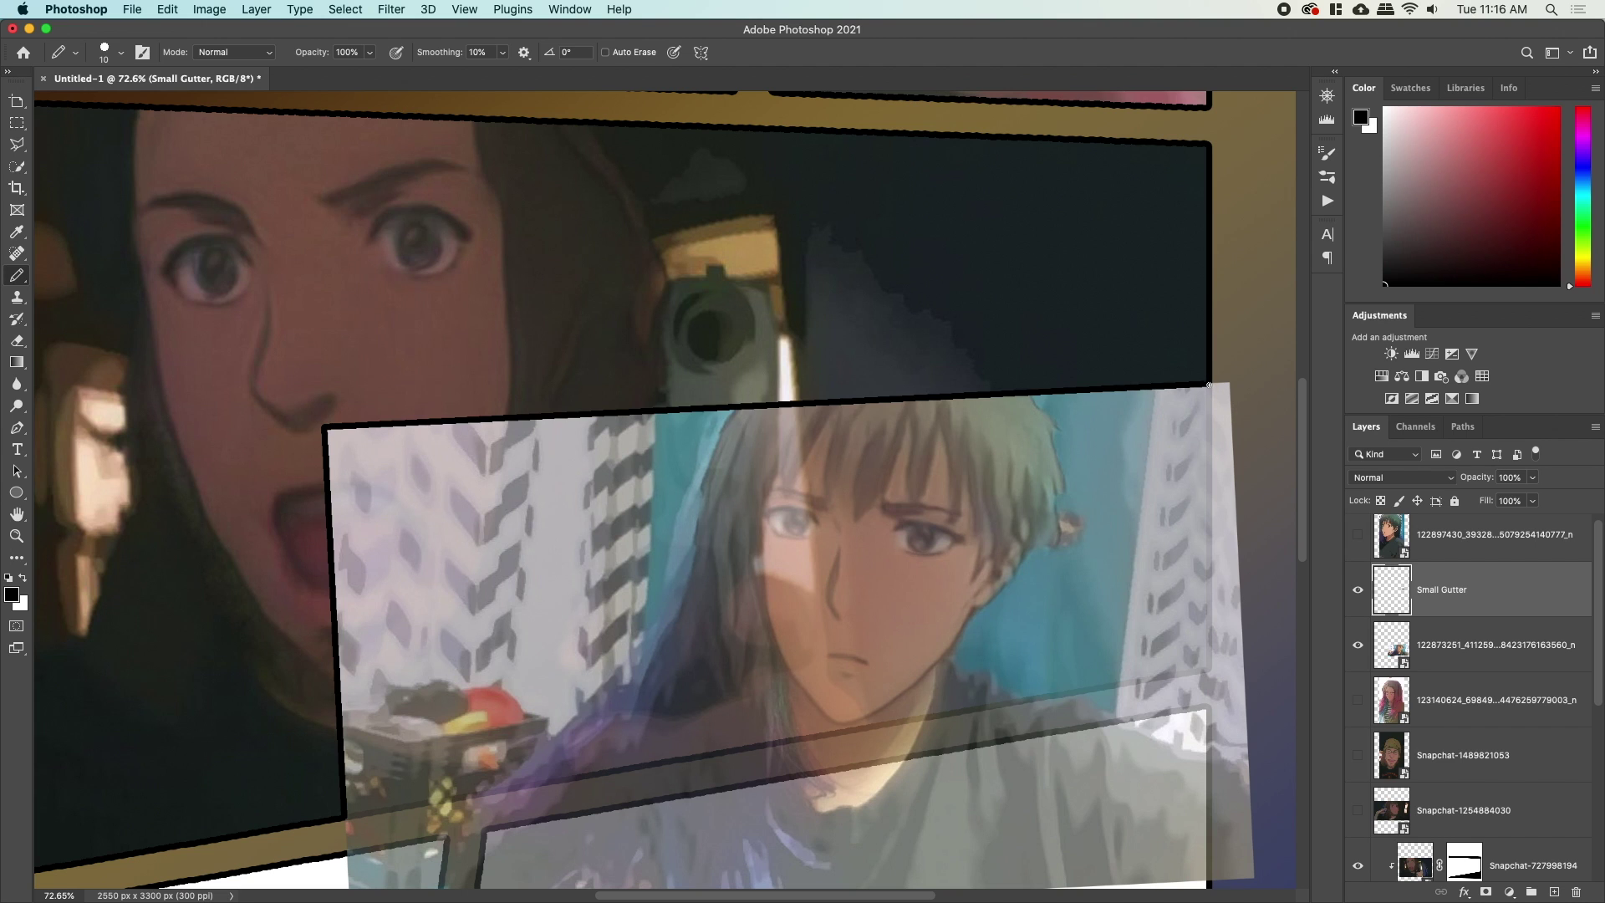
key(super+z)
key(super+z)
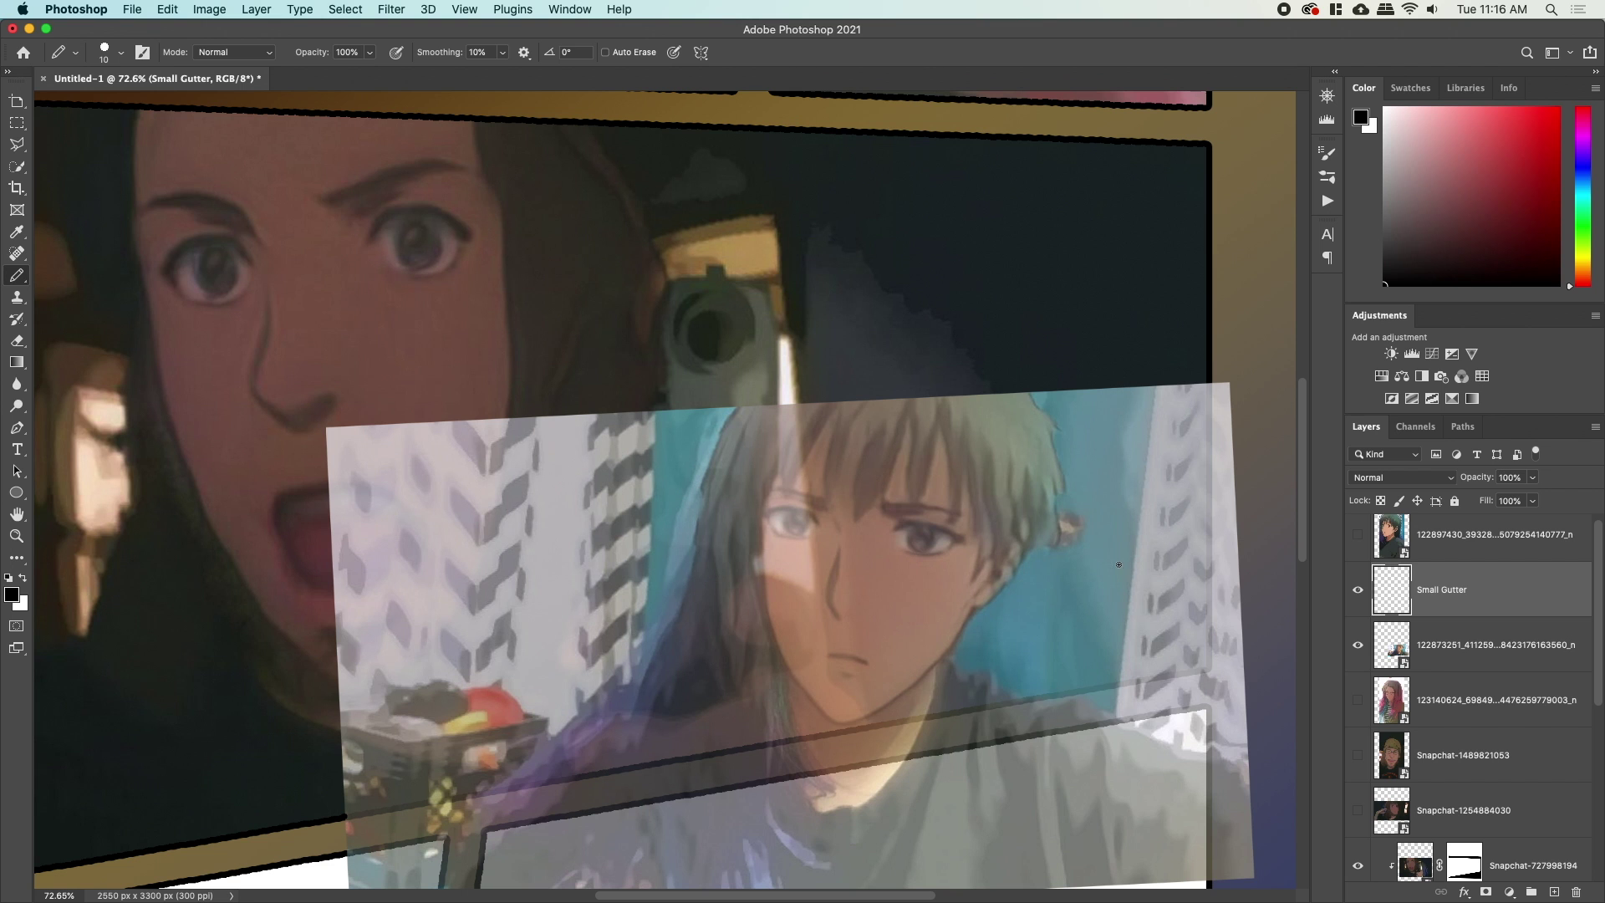
Move the 122873251 image up and right, then pencil a slanted left border and a top border for the inset on Small Gutter.
drag(965, 578, 1073, 534)
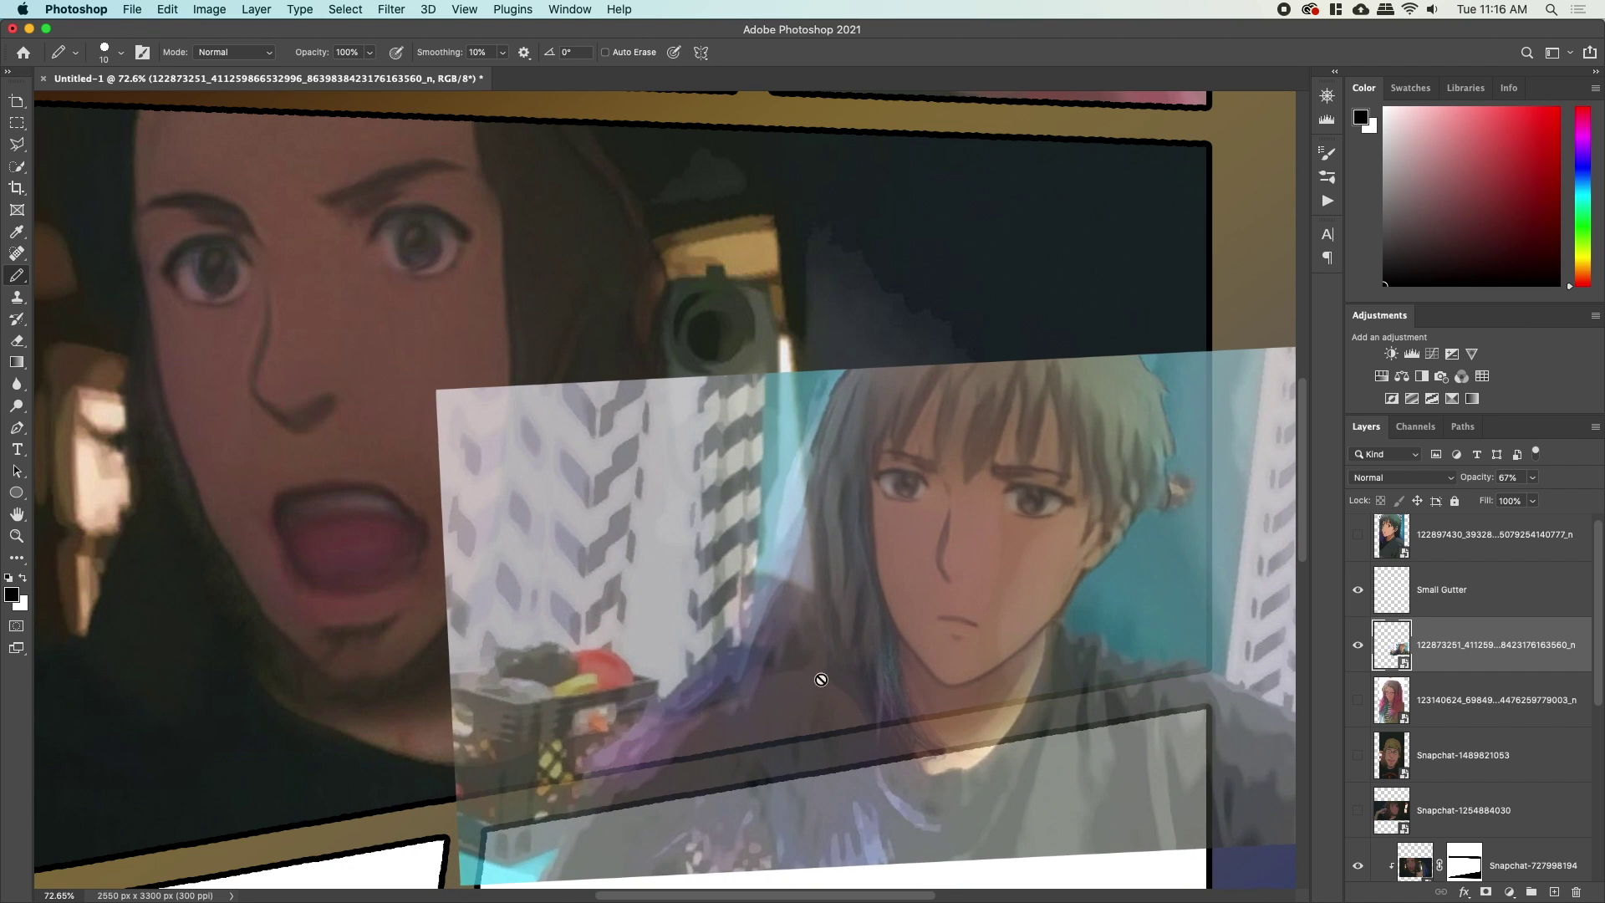
click(1480, 600)
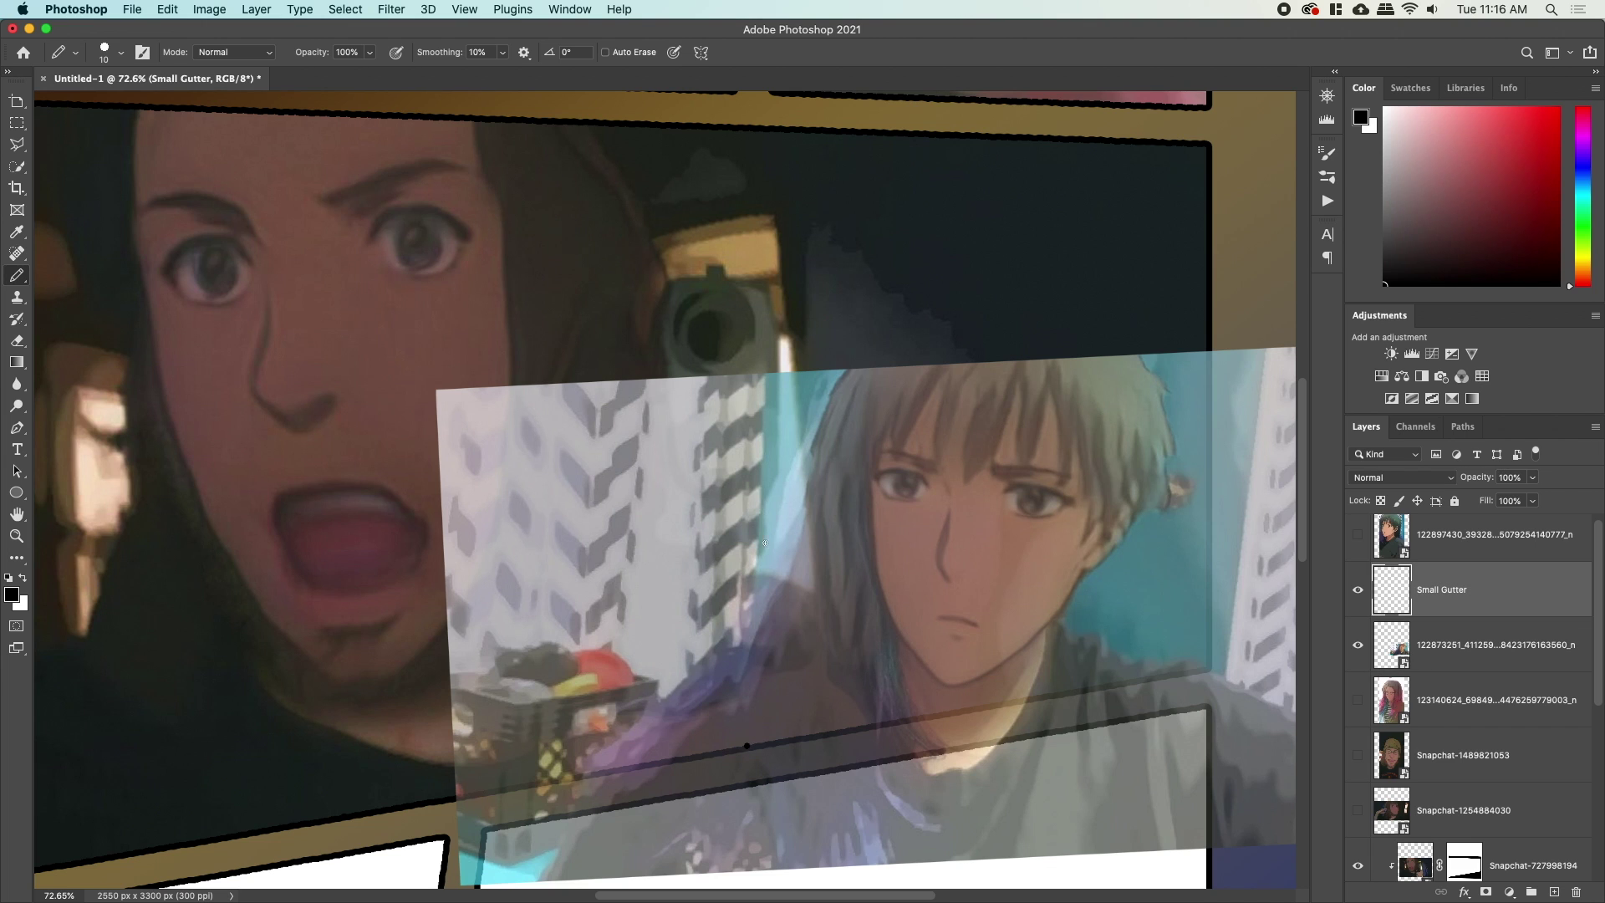
shift+click(785, 373)
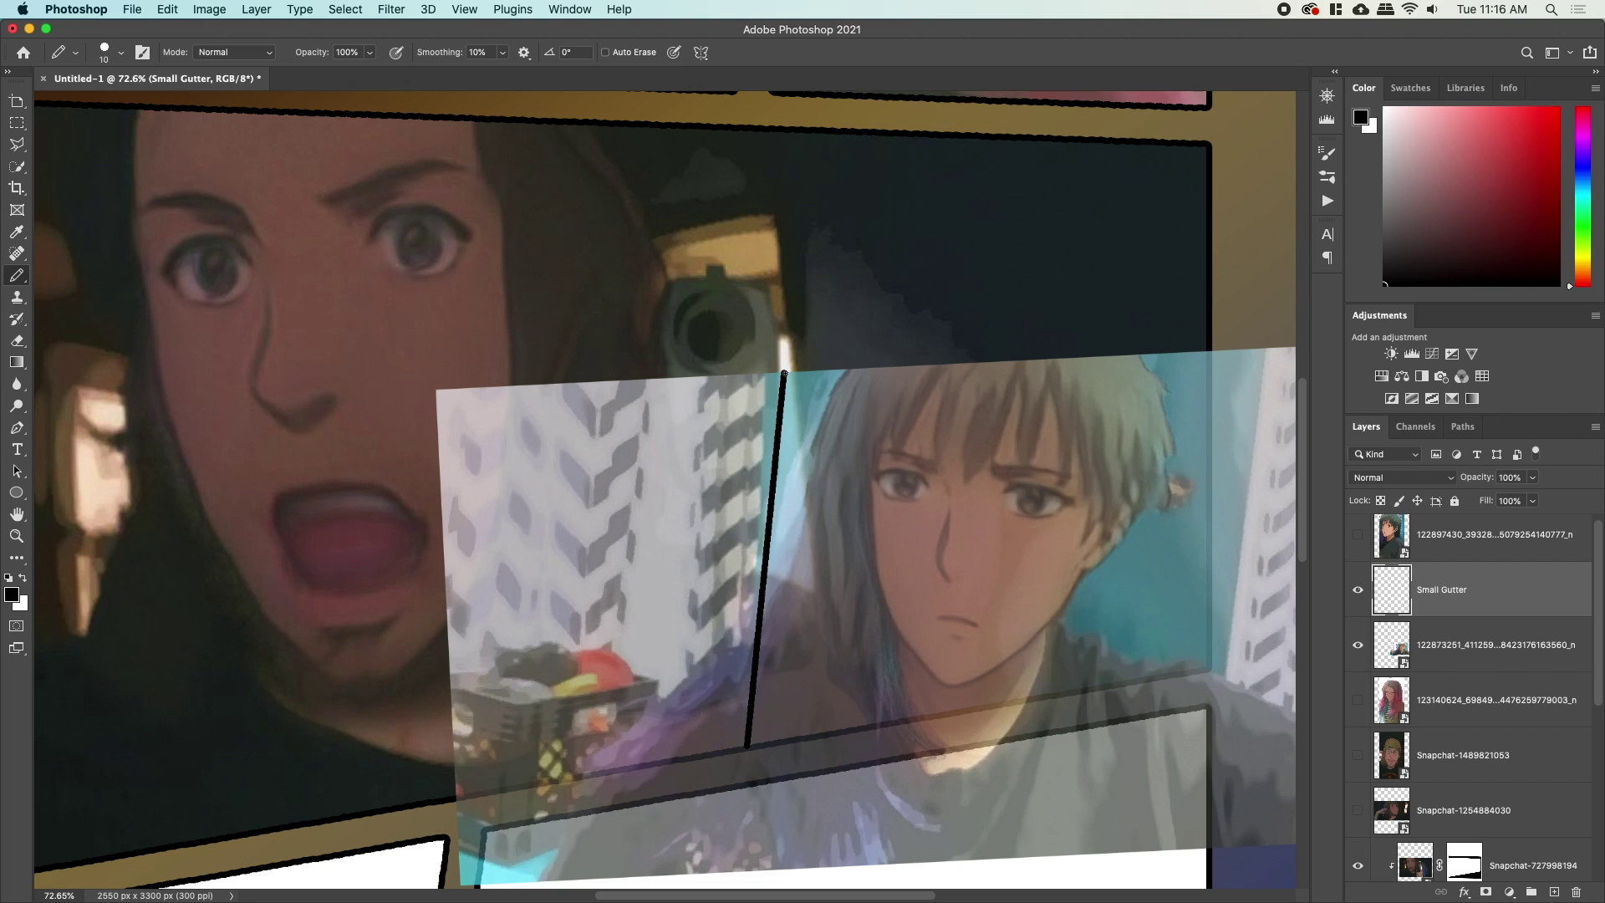
shift+click(1207, 351)
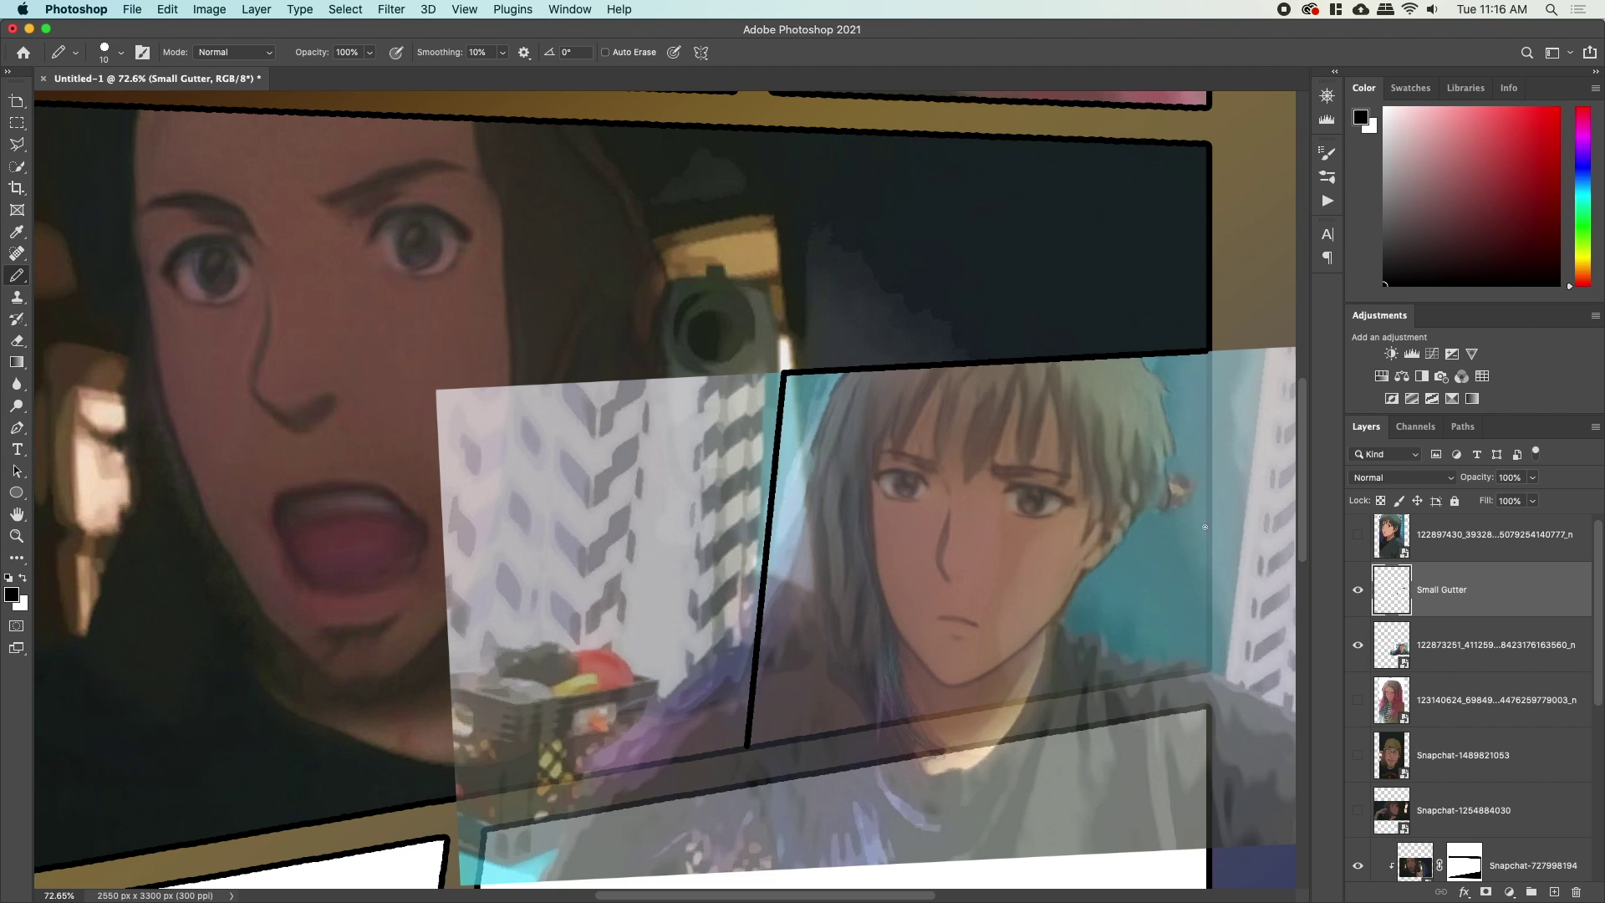
Hide and reshow the 122873251 image to check the inset borders, and add a layer mask to it.
drag(1105, 517, 1038, 459)
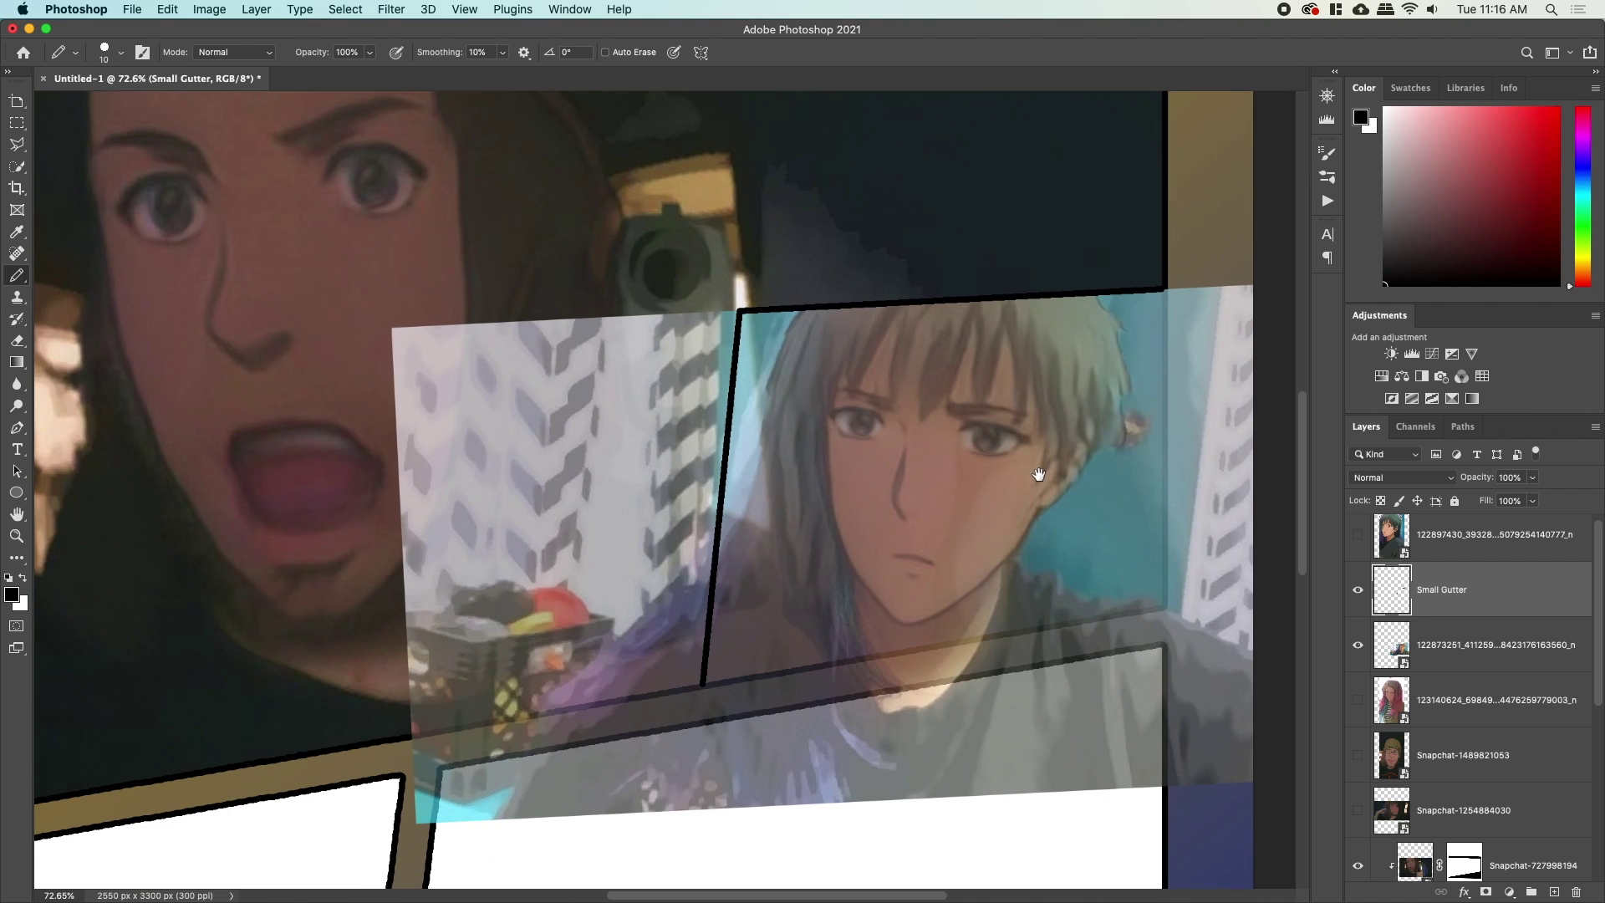
click(1358, 645)
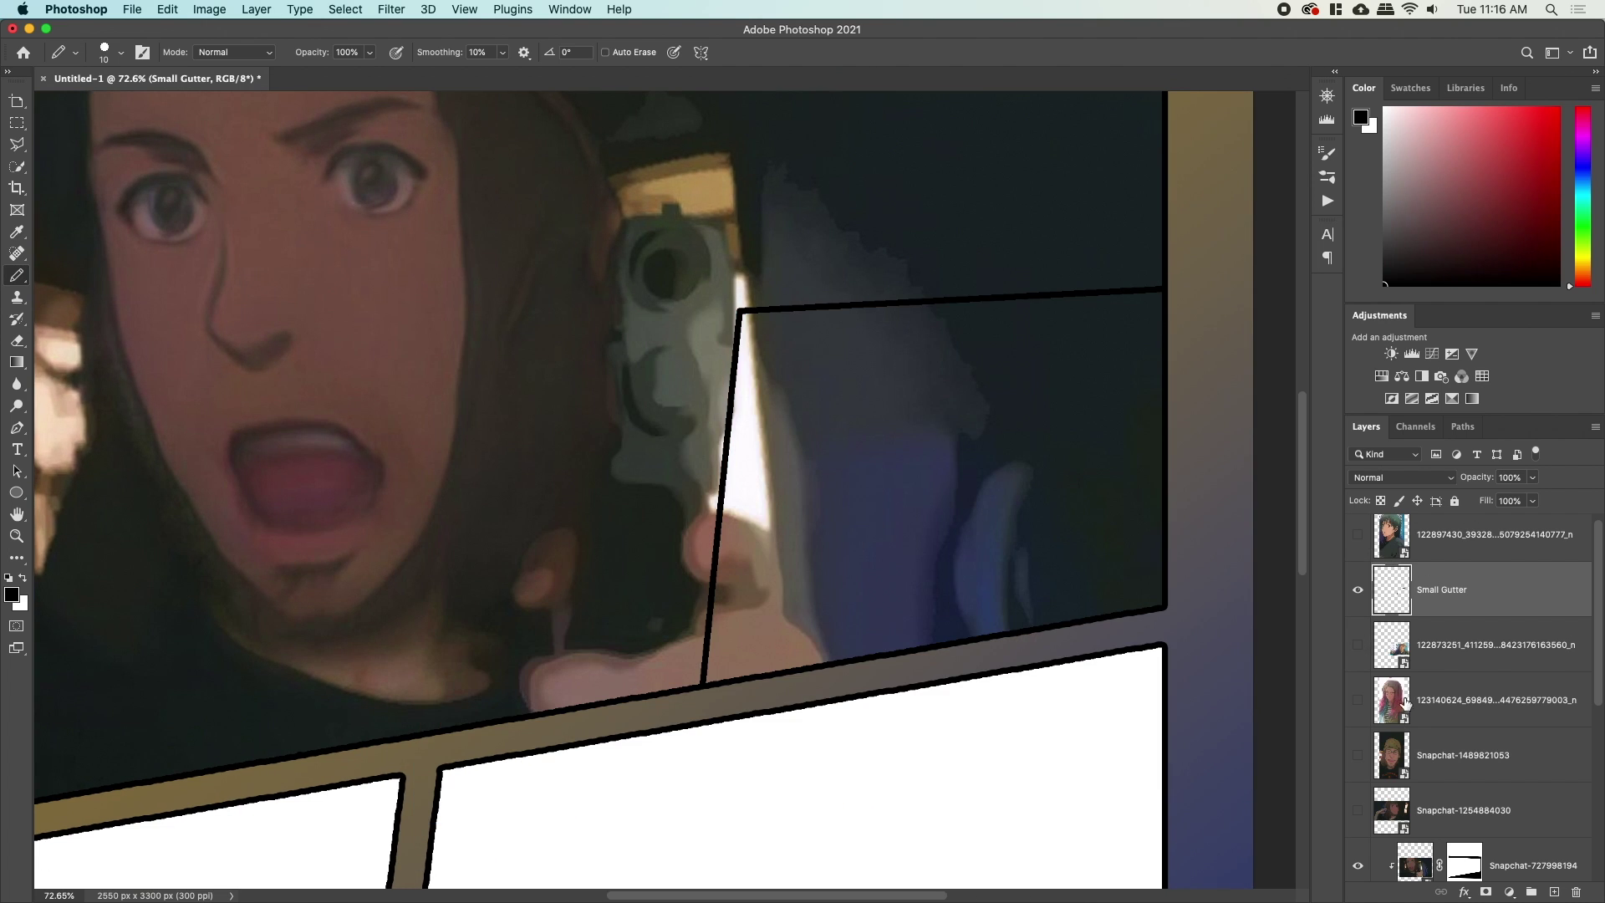
click(1418, 646)
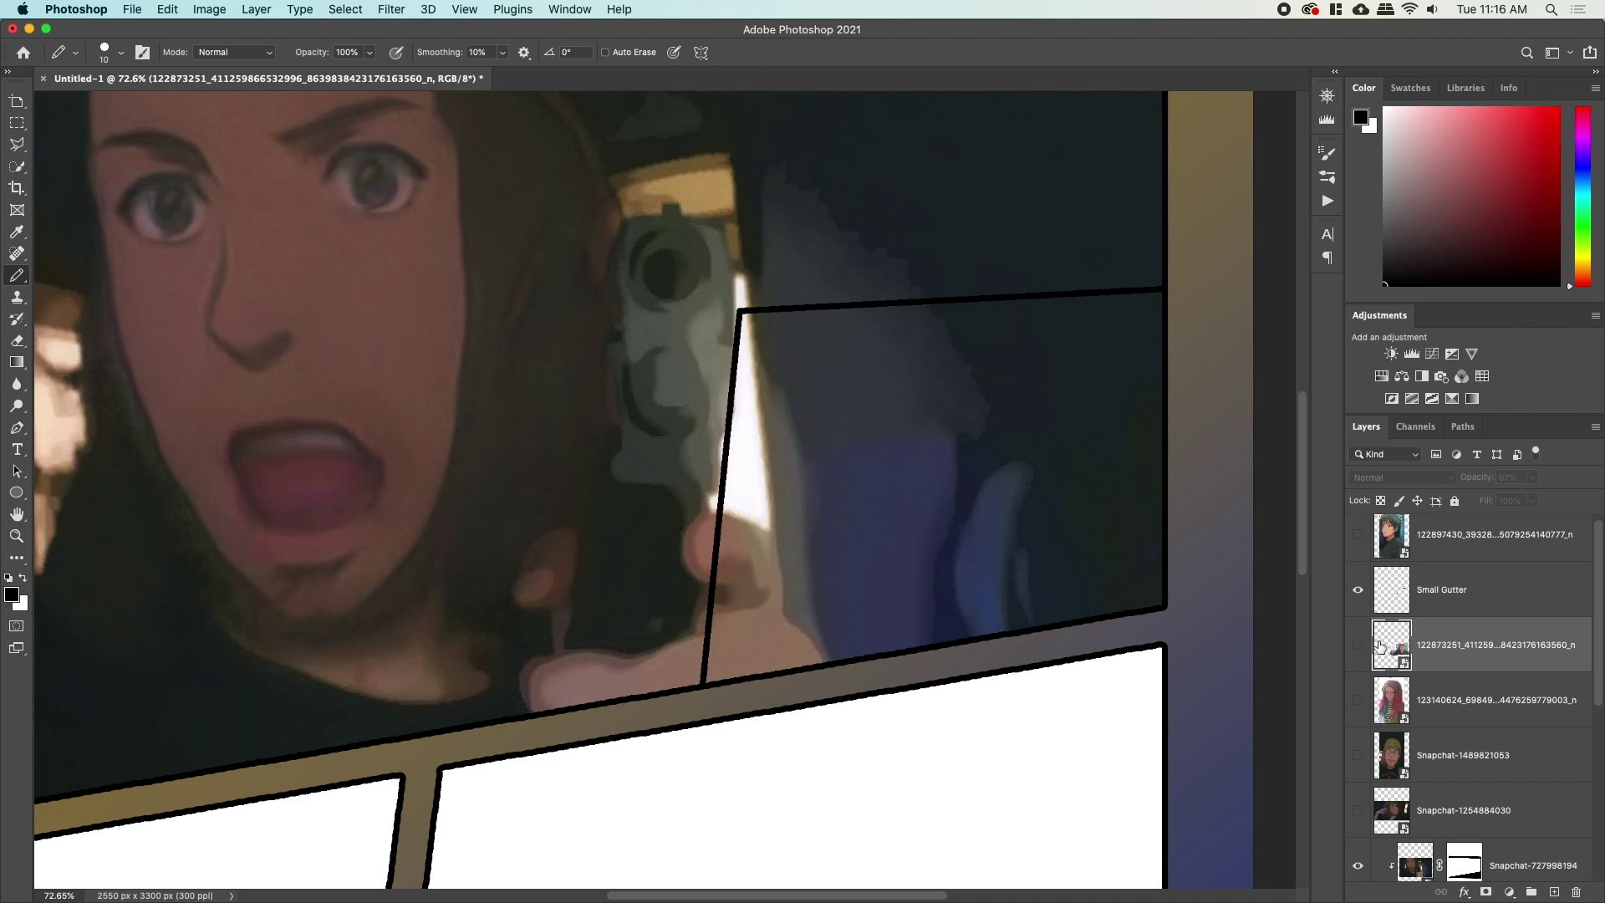
click(1358, 645)
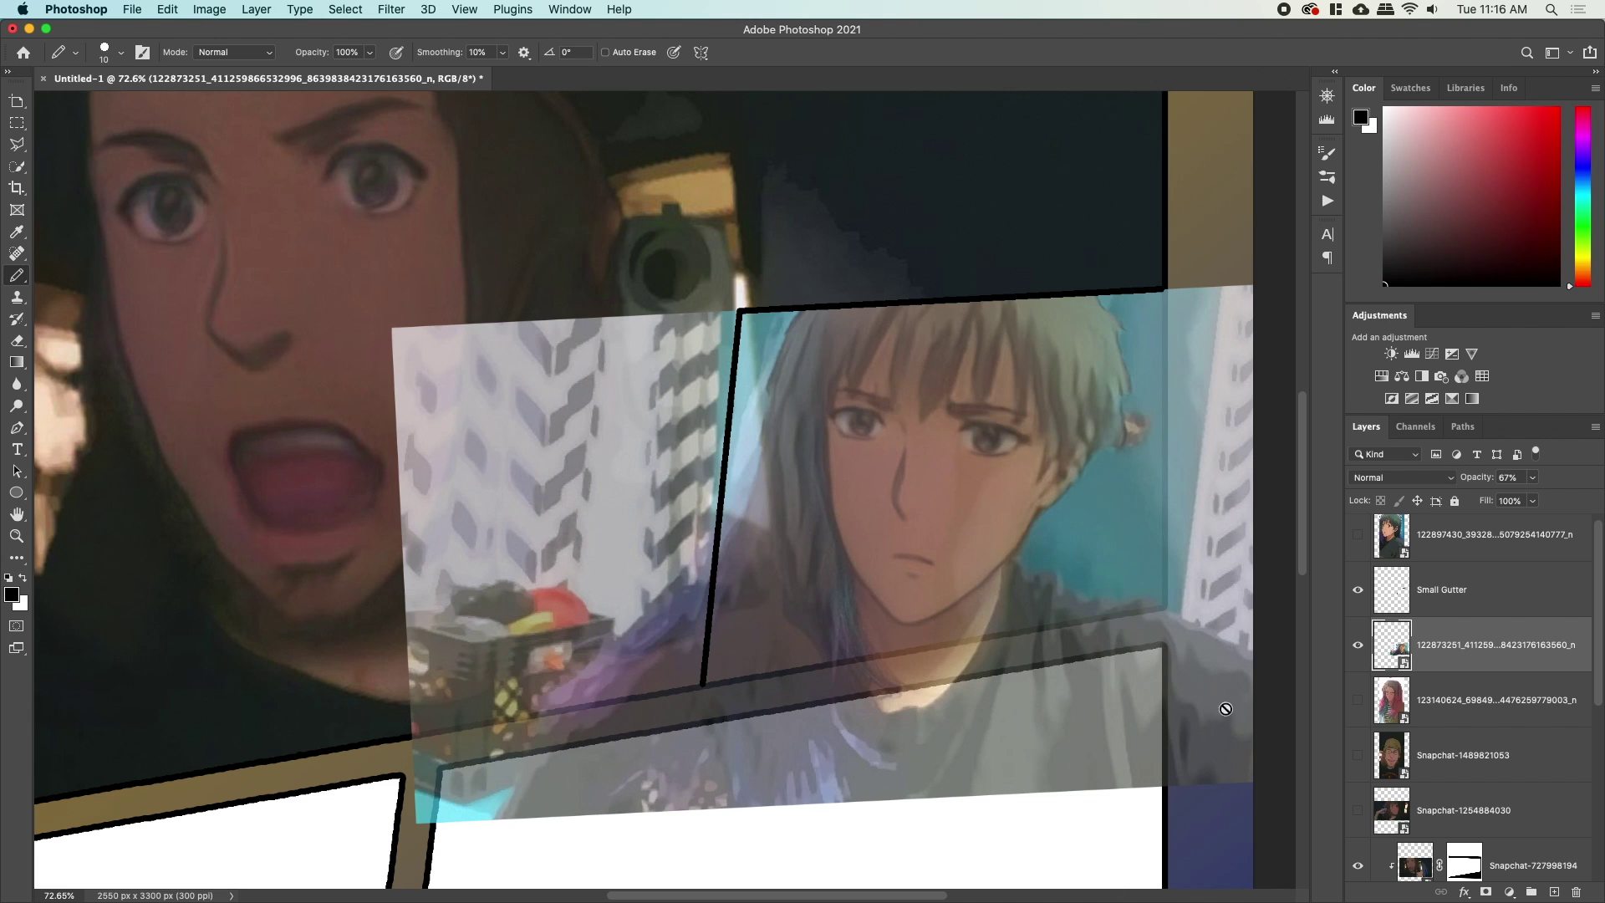
click(1487, 892)
key(l)
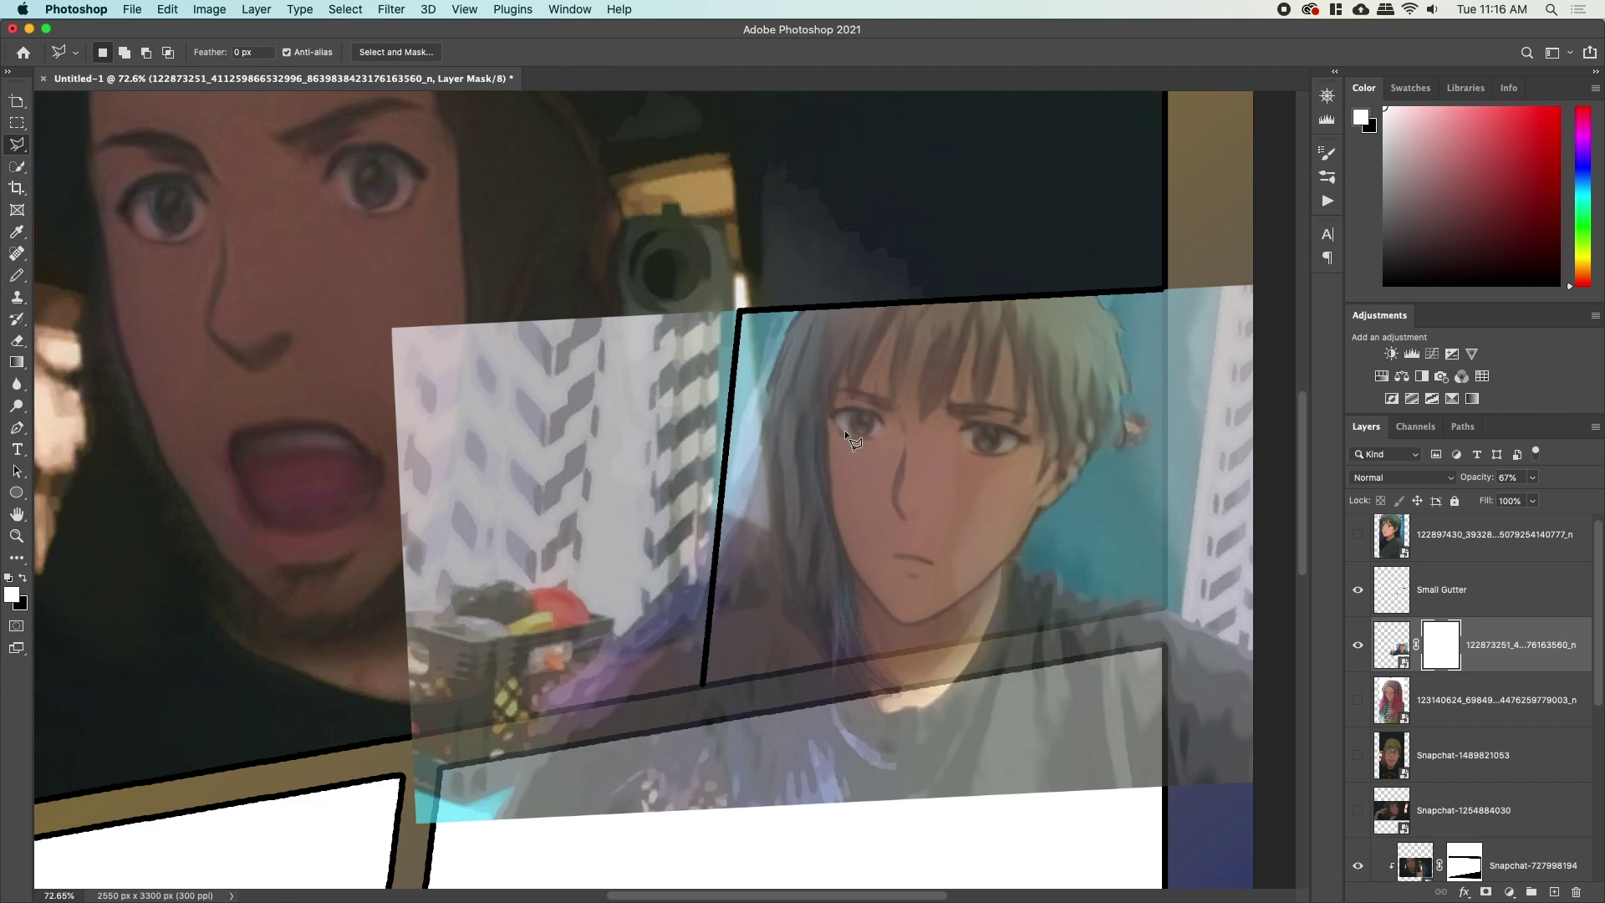
Trace the inset's interior with the Polygonal Lasso and mask out the 122873251 image outside its borders.
click(1167, 290)
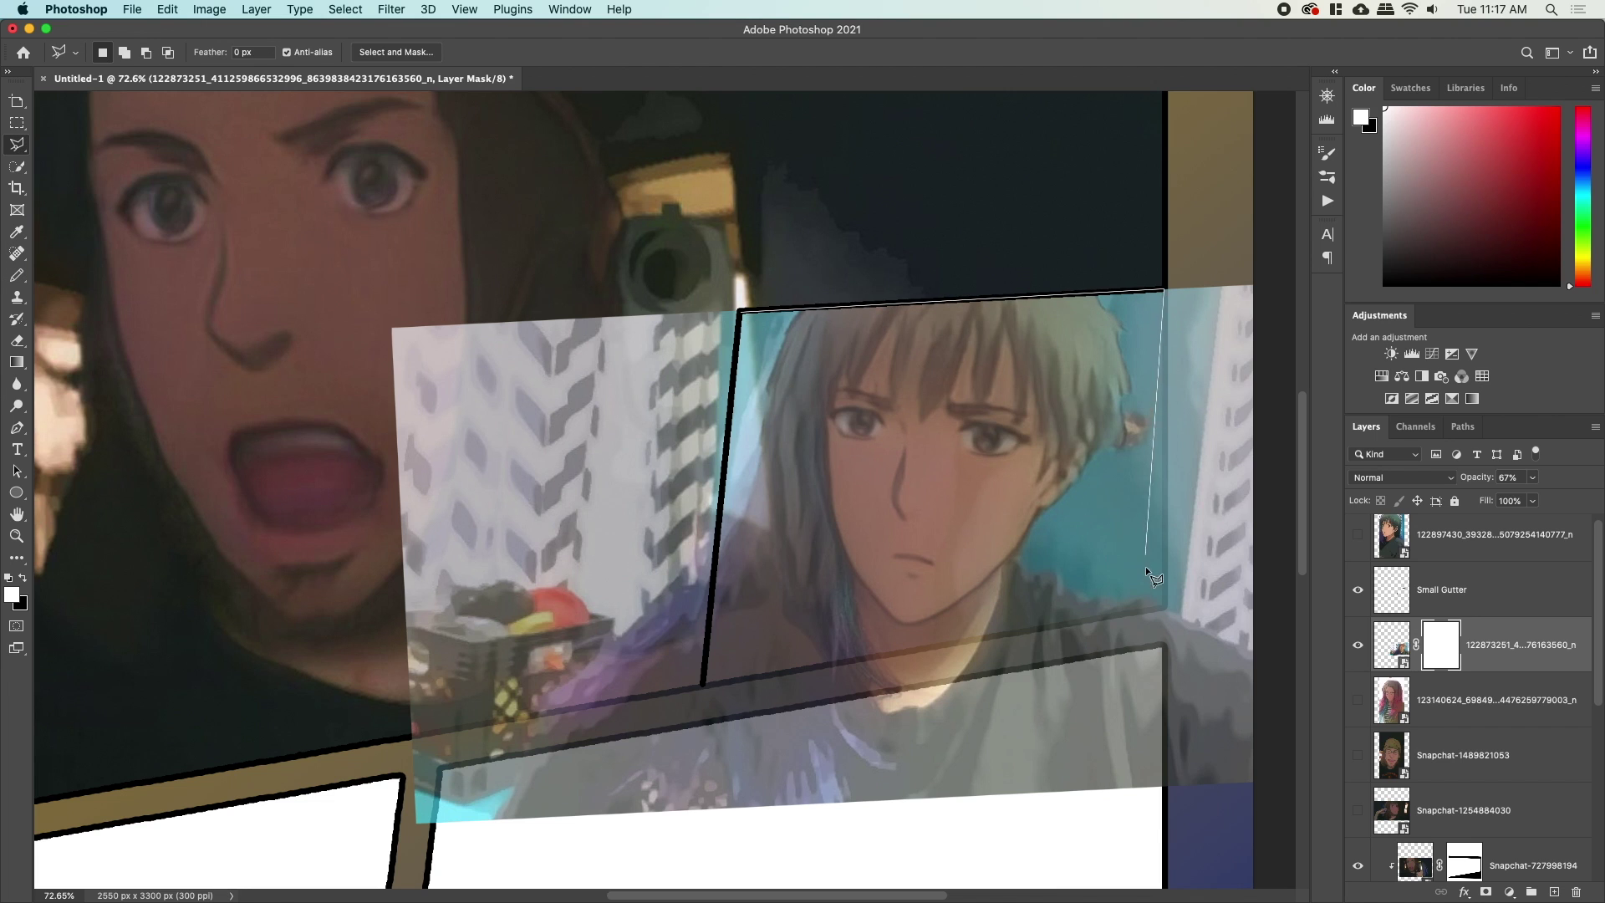
click(1165, 604)
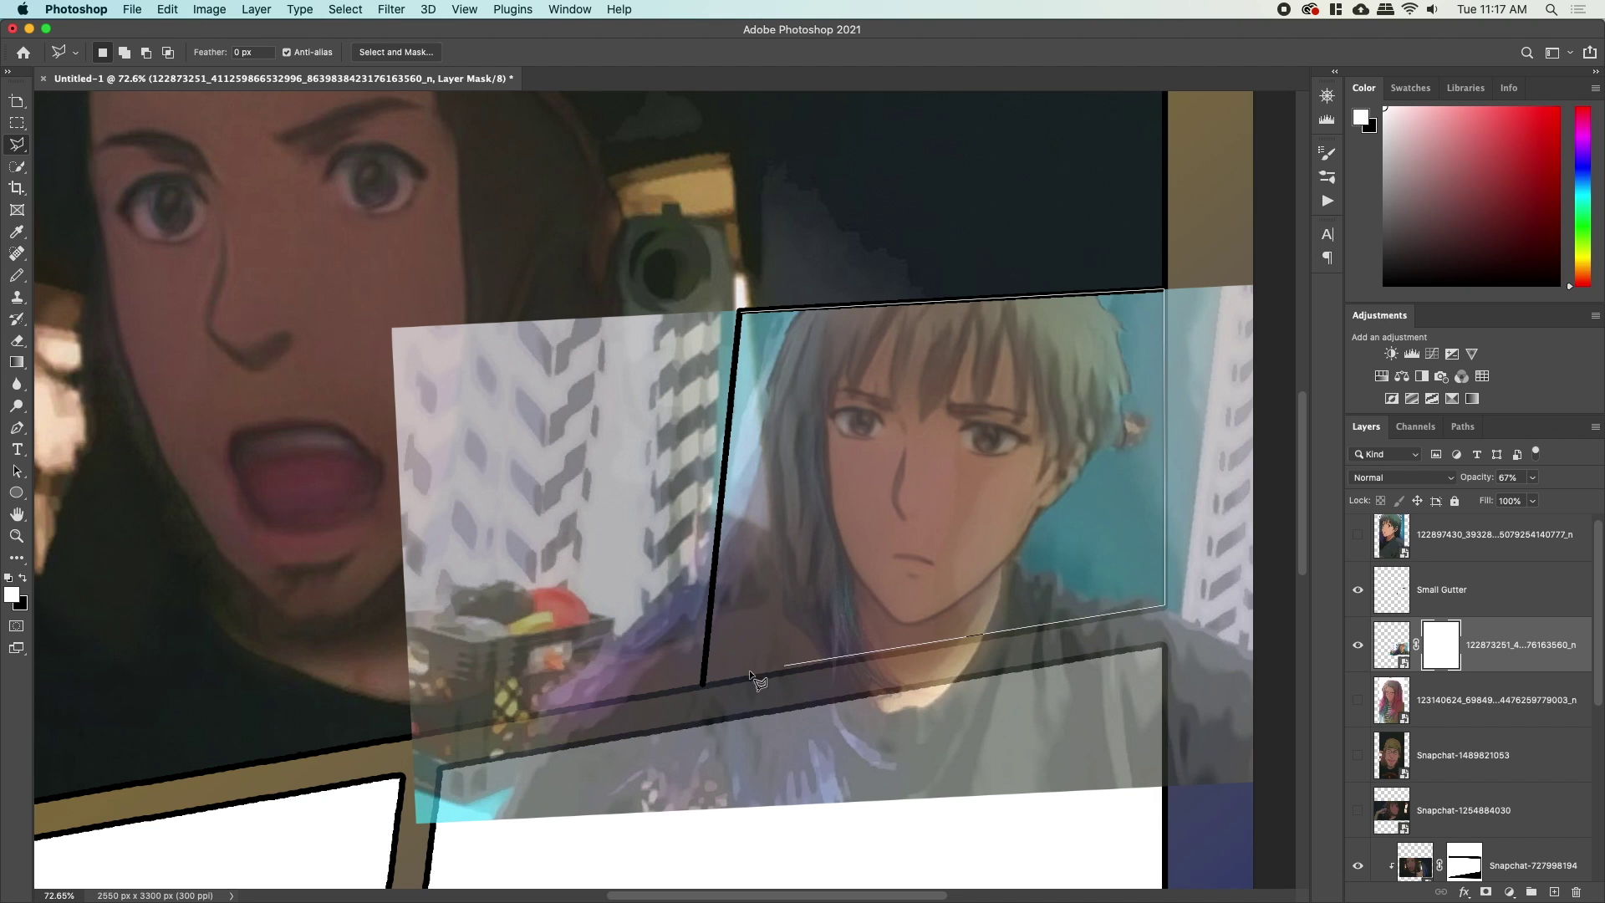
click(703, 687)
click(742, 313)
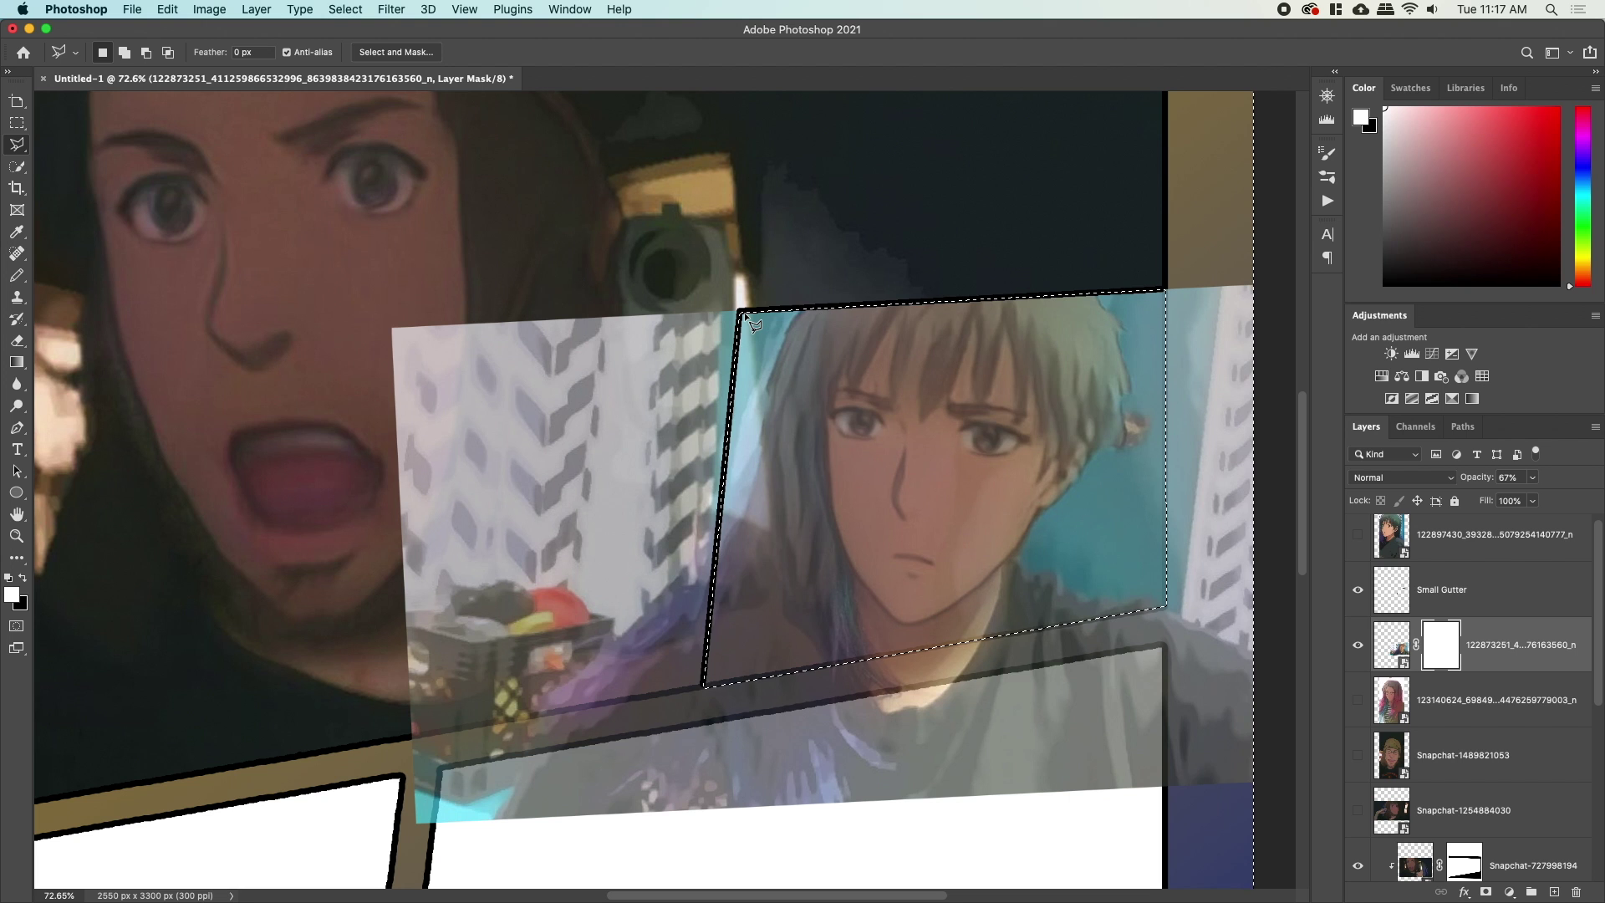
key(BackSpace)
key(super+d)
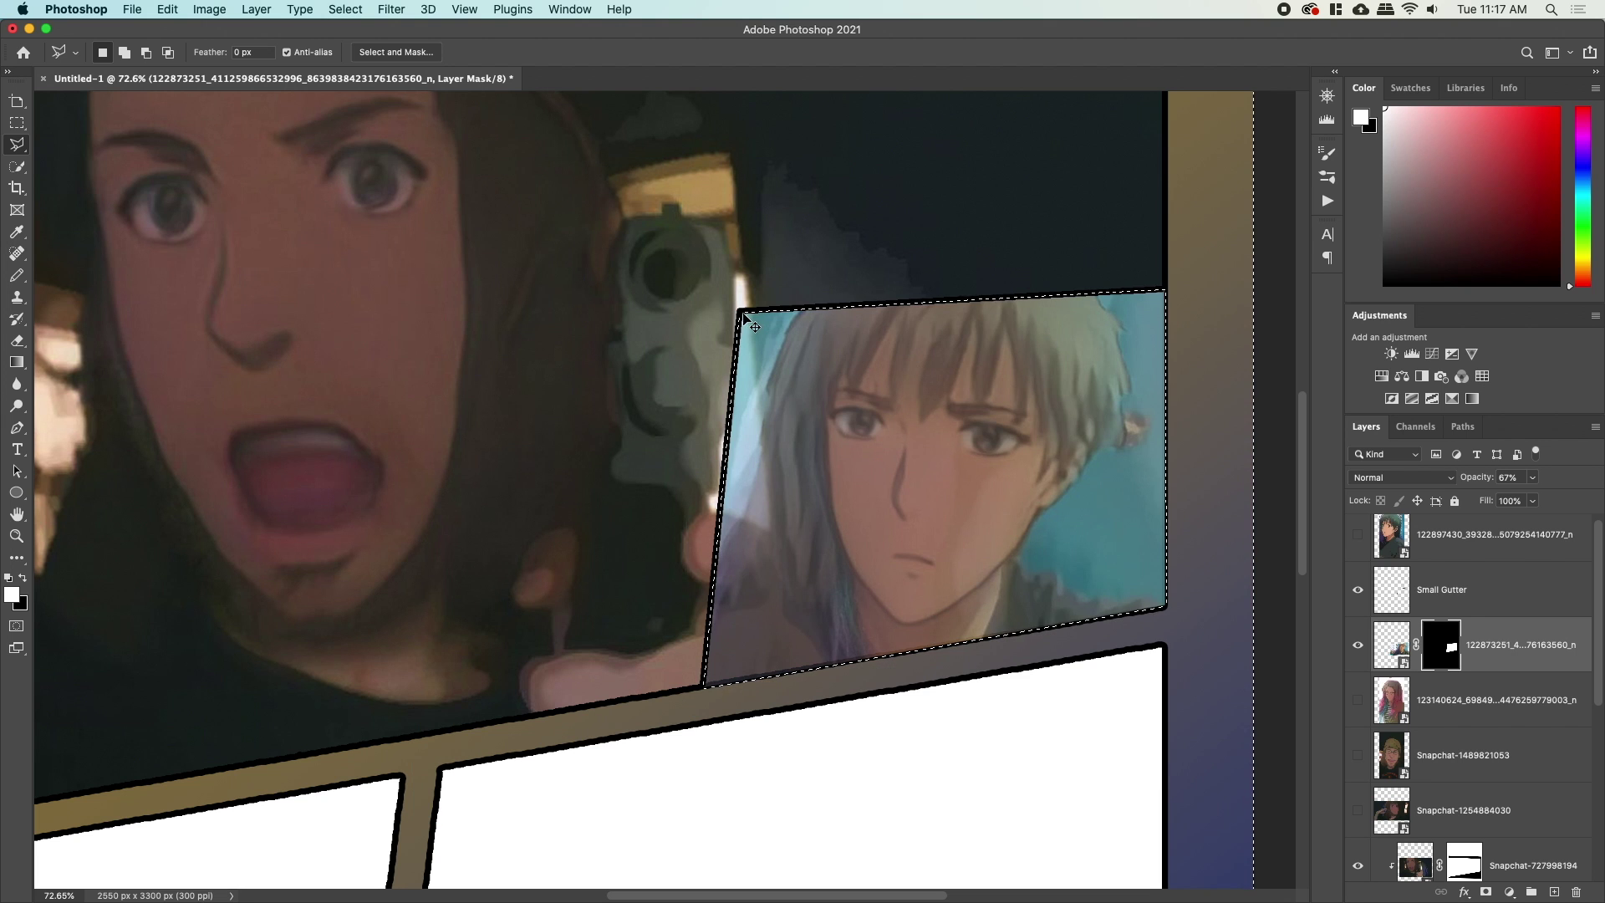
Set the masked 122873251 inset image's opacity to 100%.
click(1521, 480)
text(100)
key(Return)
key(z)
alt+click(940, 452)
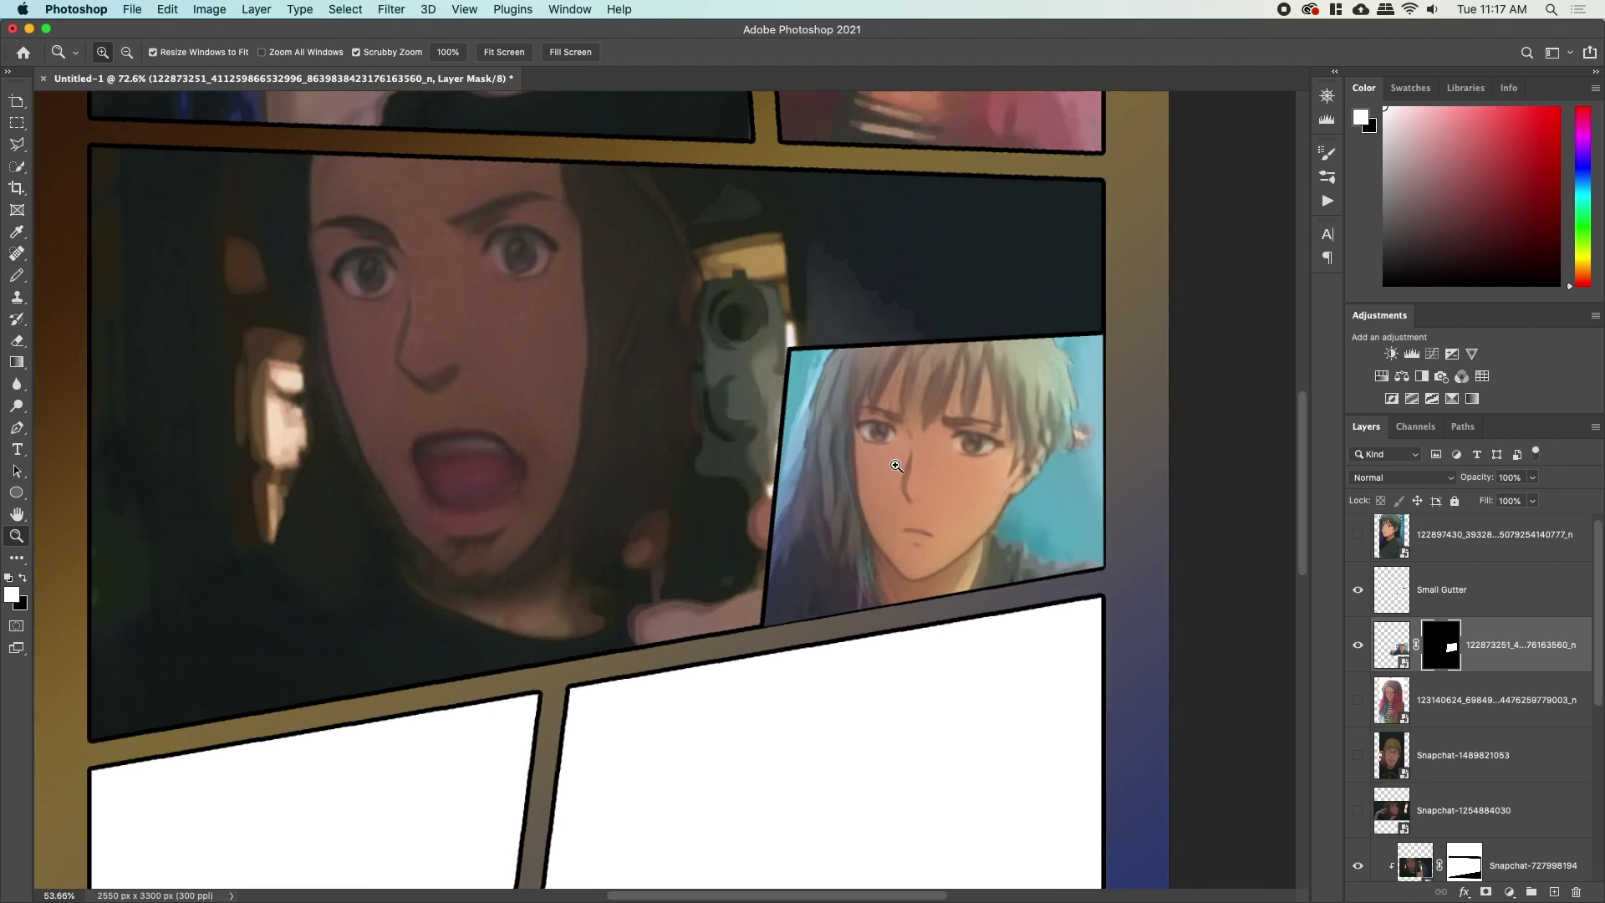
drag(855, 441, 898, 528)
drag(802, 288, 834, 459)
drag(849, 577, 845, 555)
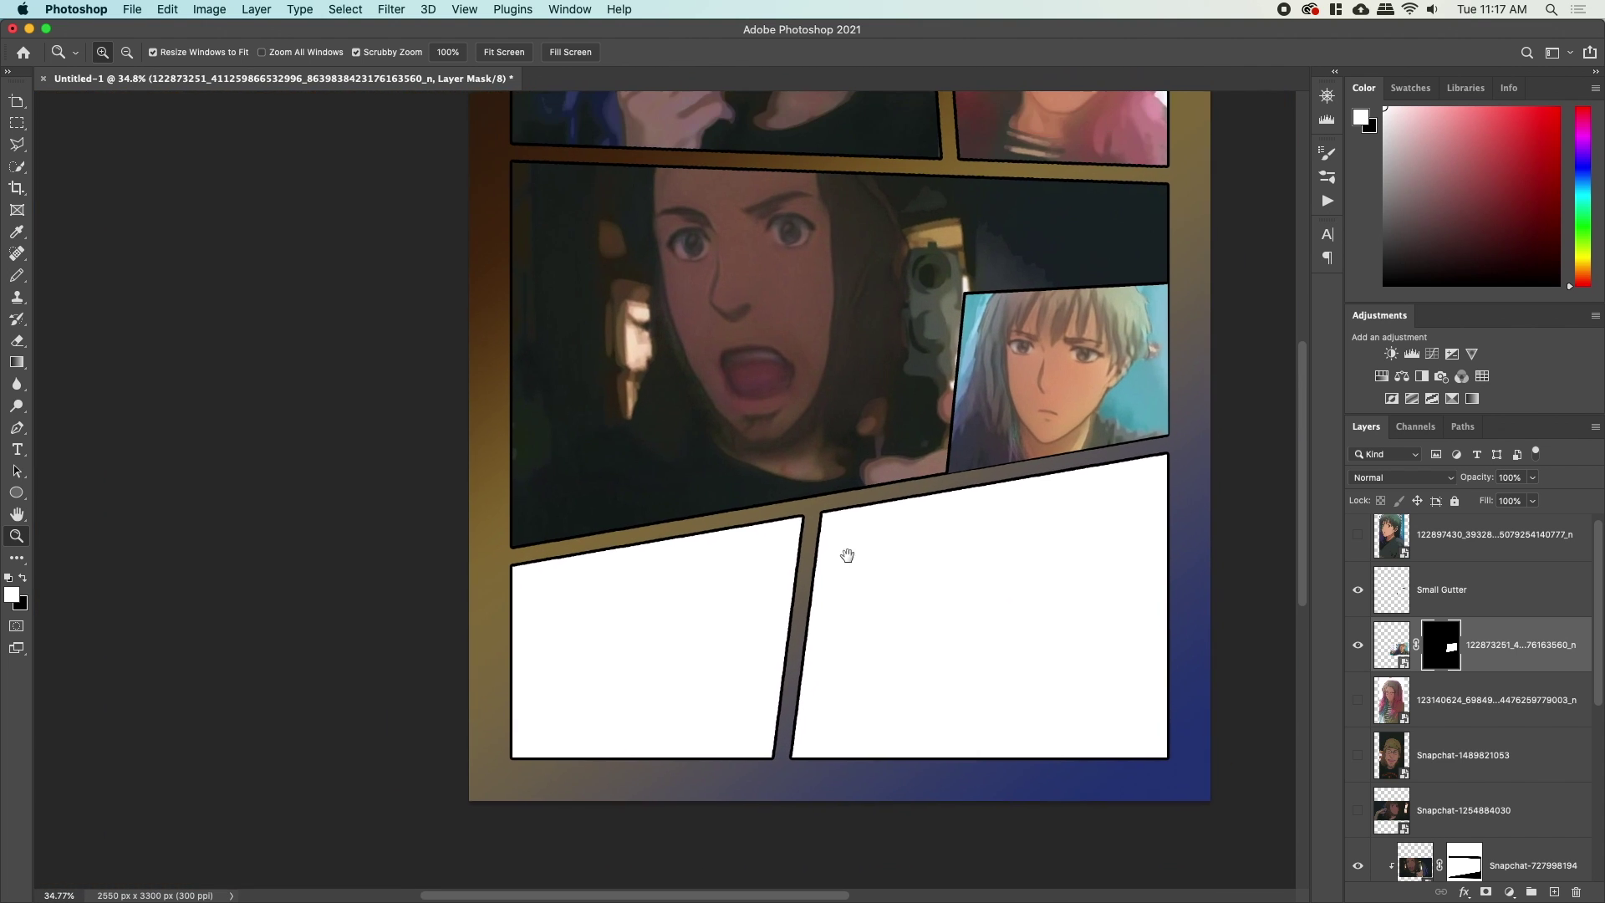
Show the 123140624 image, scale it down to about 40%, and move it over the empty lower-left panel.
click(1357, 700)
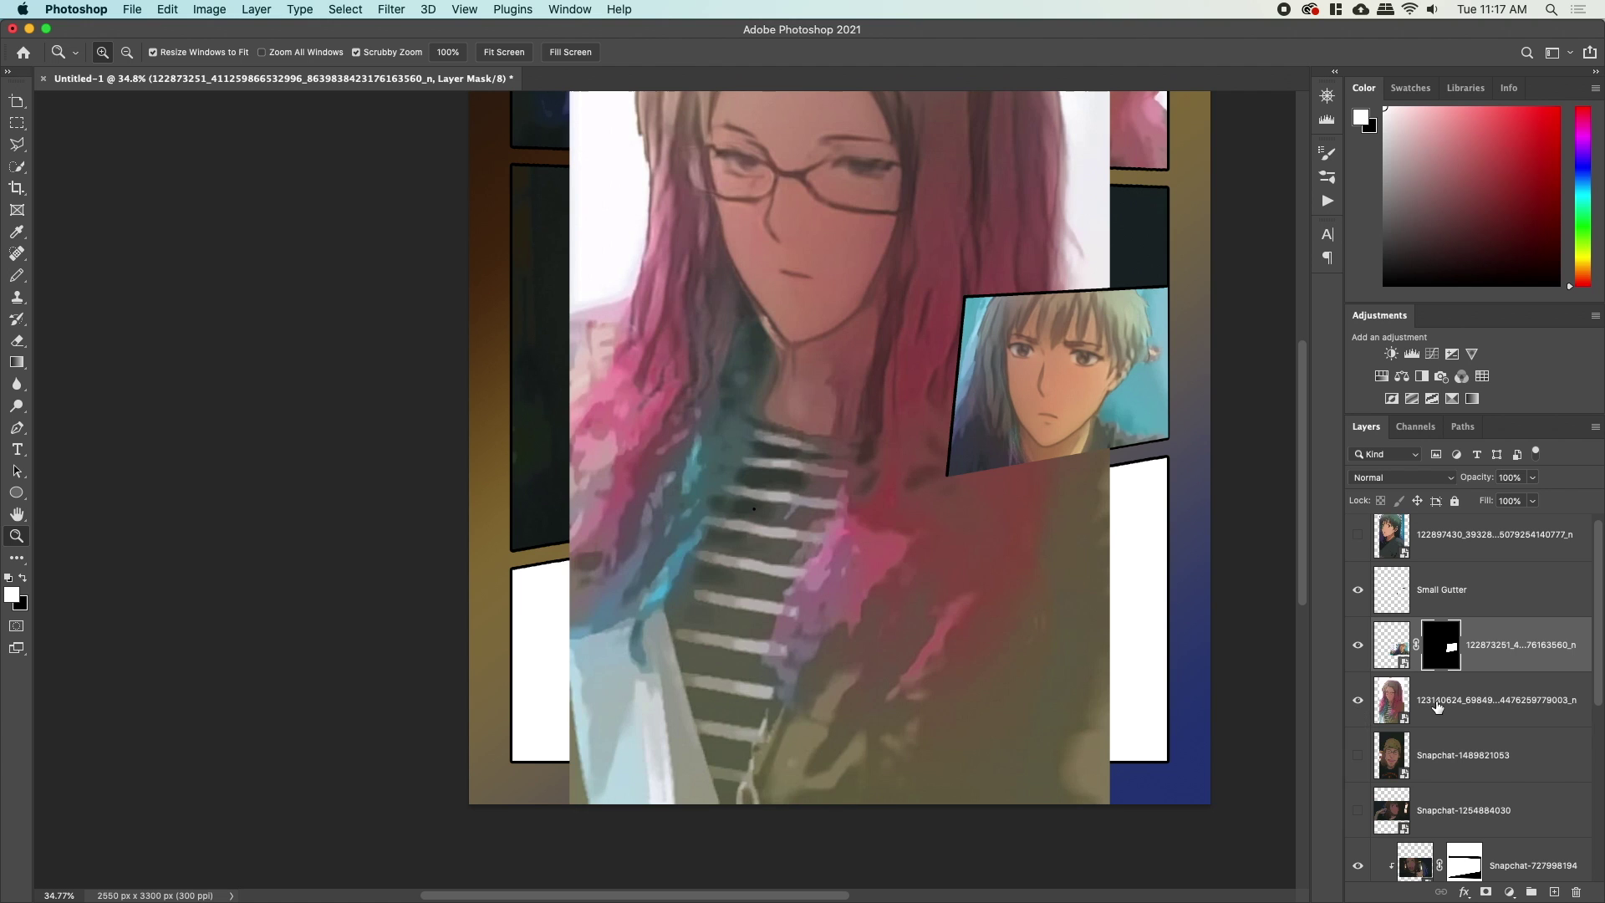
drag(946, 418, 871, 535)
key(super+t)
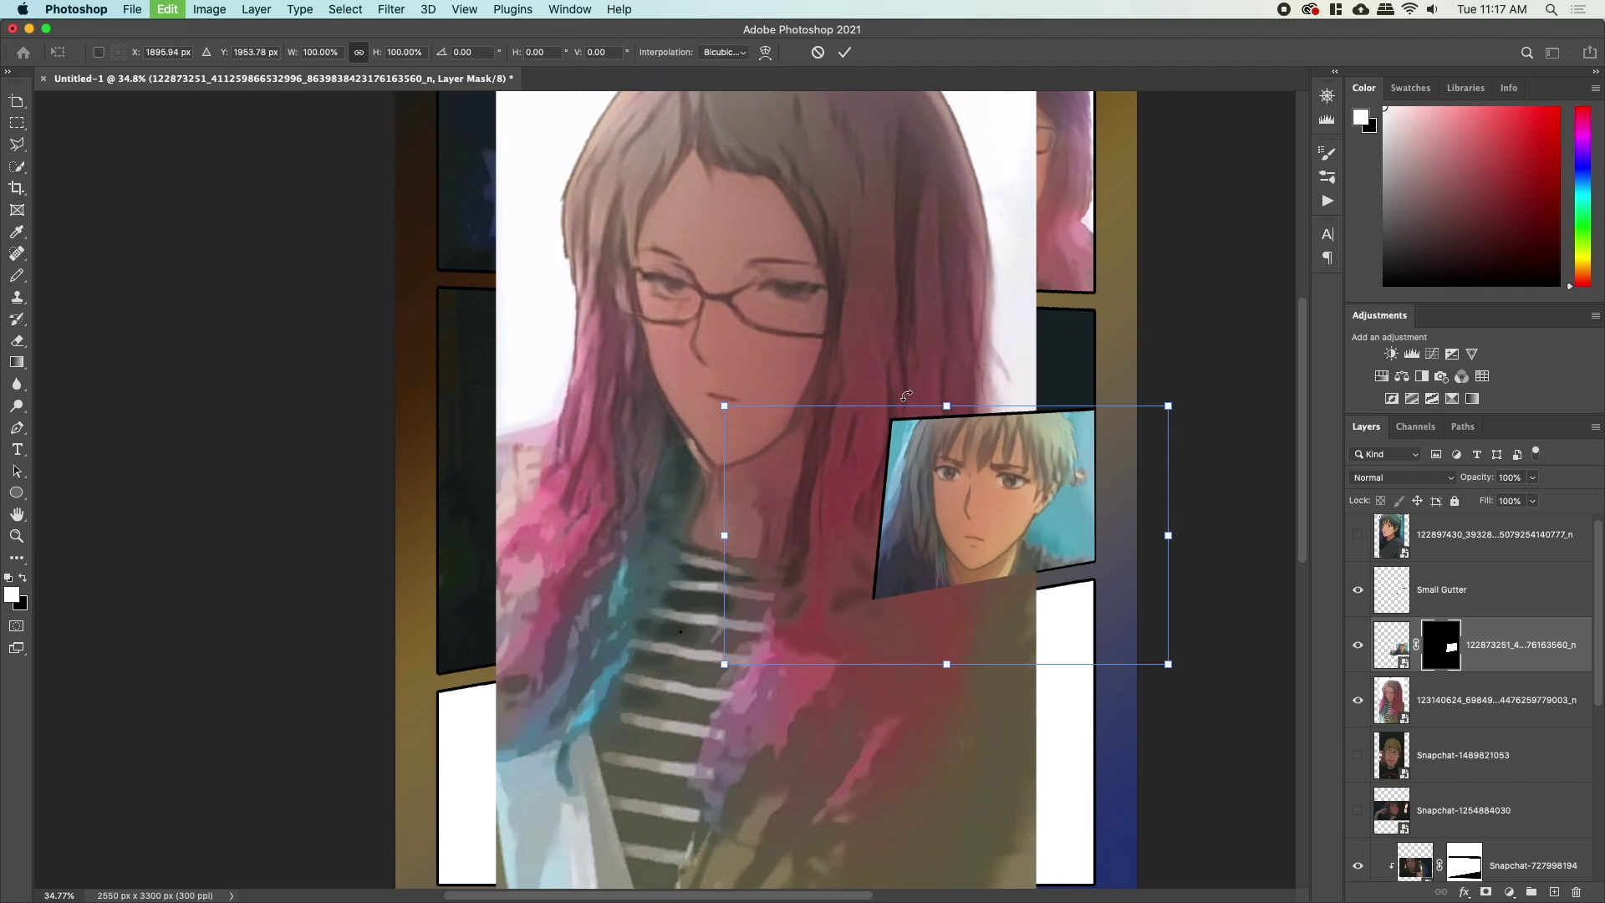
key(Return)
click(1414, 716)
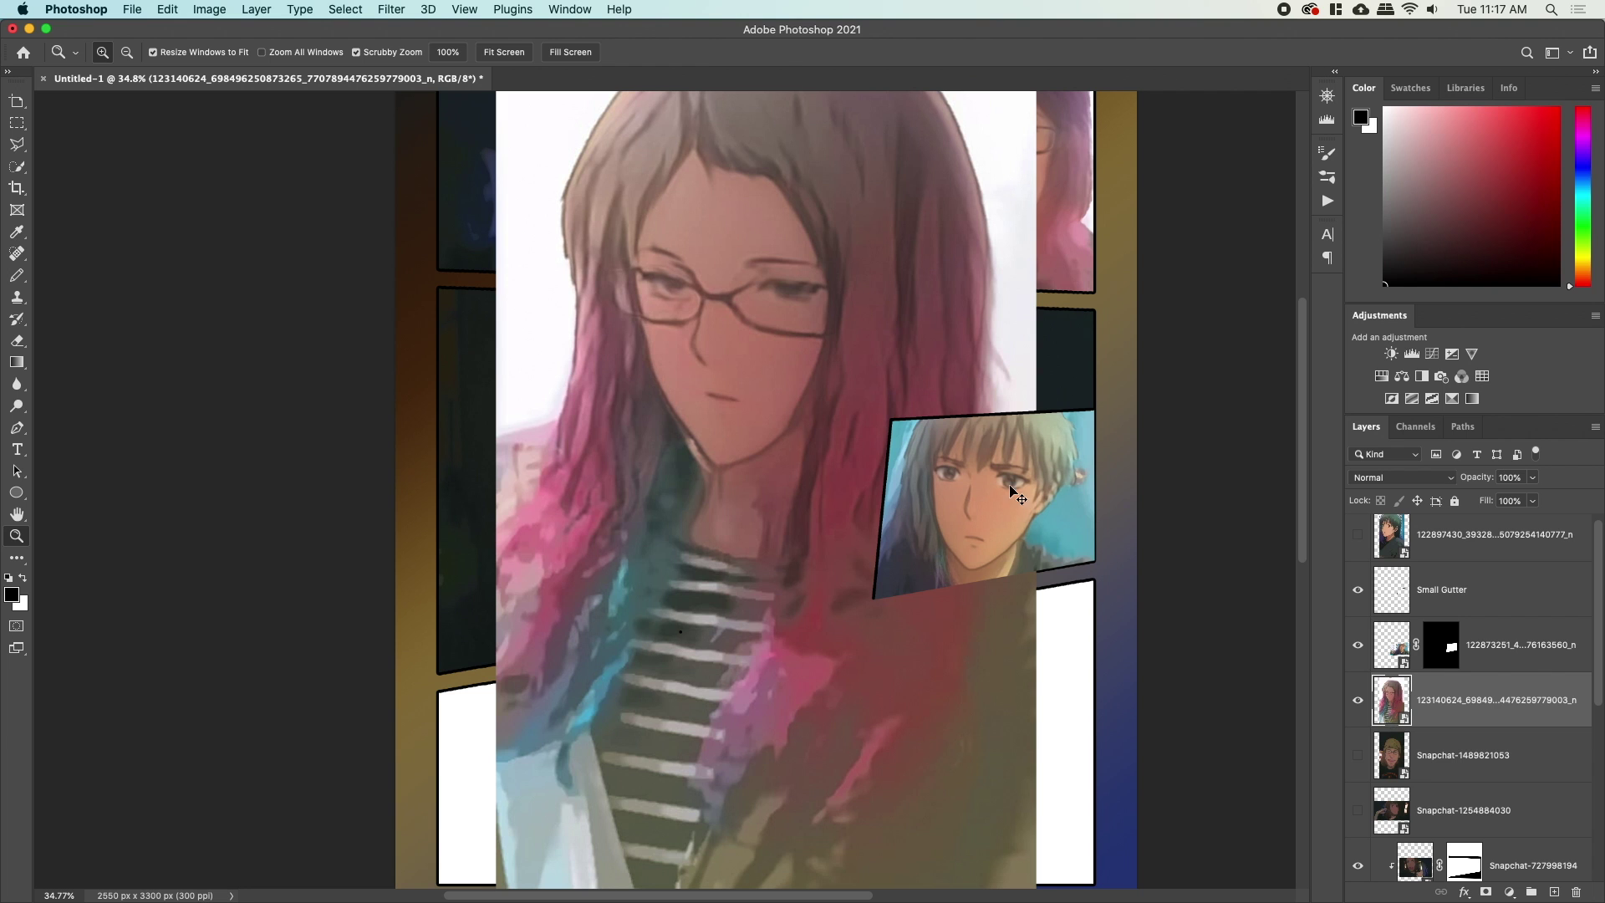
key(super+t)
scroll(1041, 153, up, 3)
scroll(1040, 153, up, 2)
drag(1006, 140, 752, 401)
scroll(725, 173, down, 2)
scroll(725, 172, down, 3)
drag(735, 301, 686, 466)
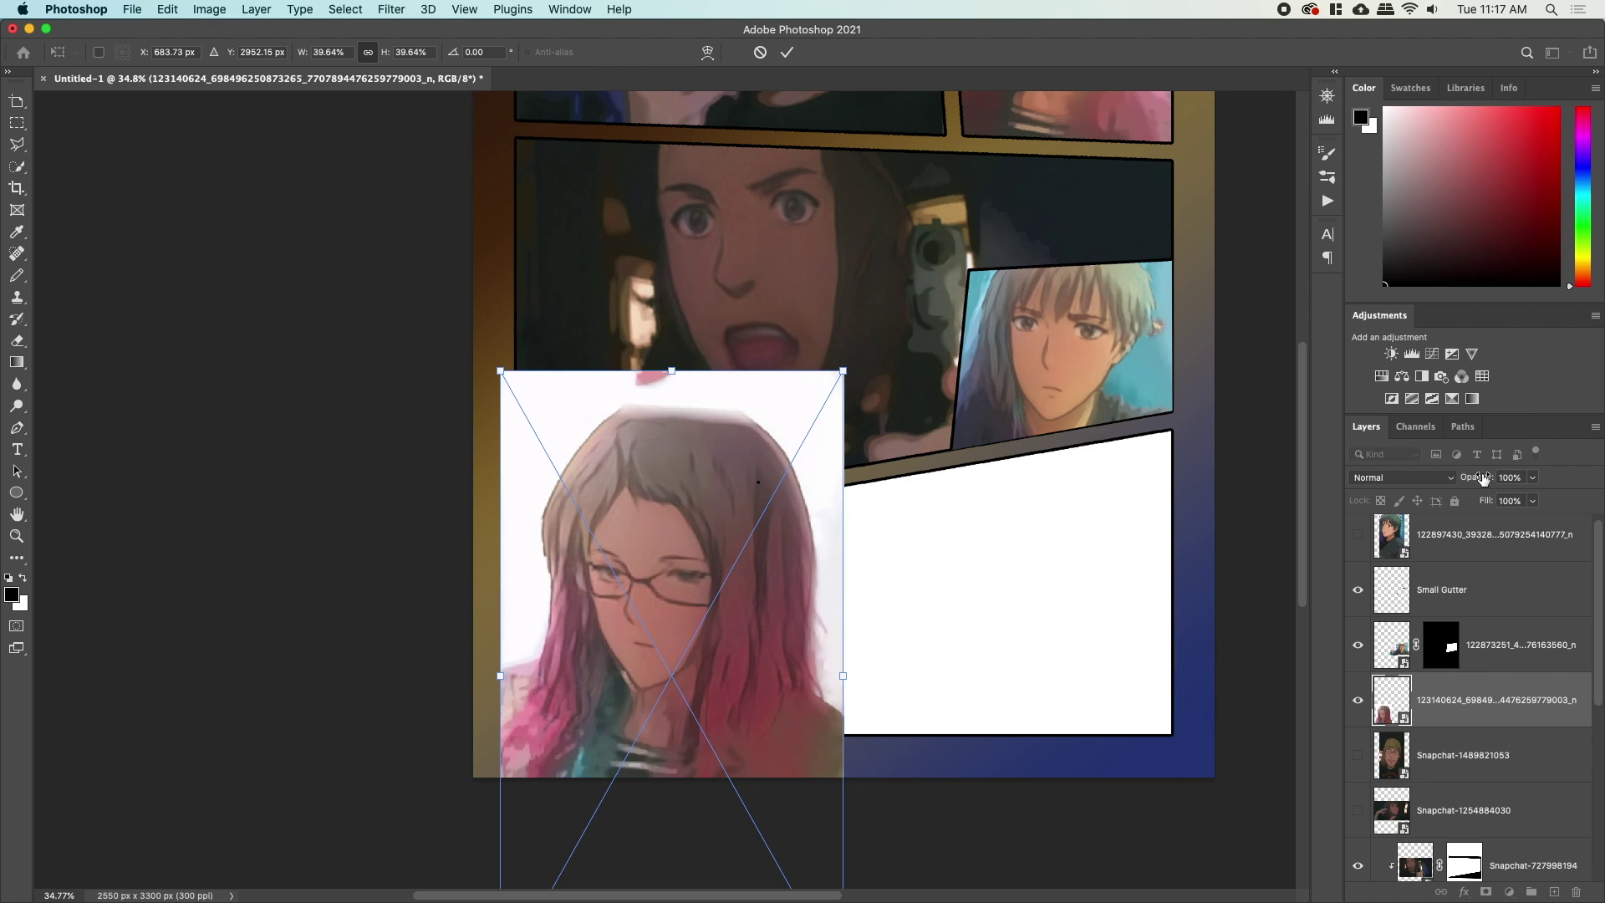
Lower the 123140624 image's opacity to 54% and fit it to the lower-left panel at about 35% scale.
drag(1482, 477, 1444, 477)
drag(759, 393, 751, 442)
drag(833, 407, 798, 469)
drag(708, 501, 719, 466)
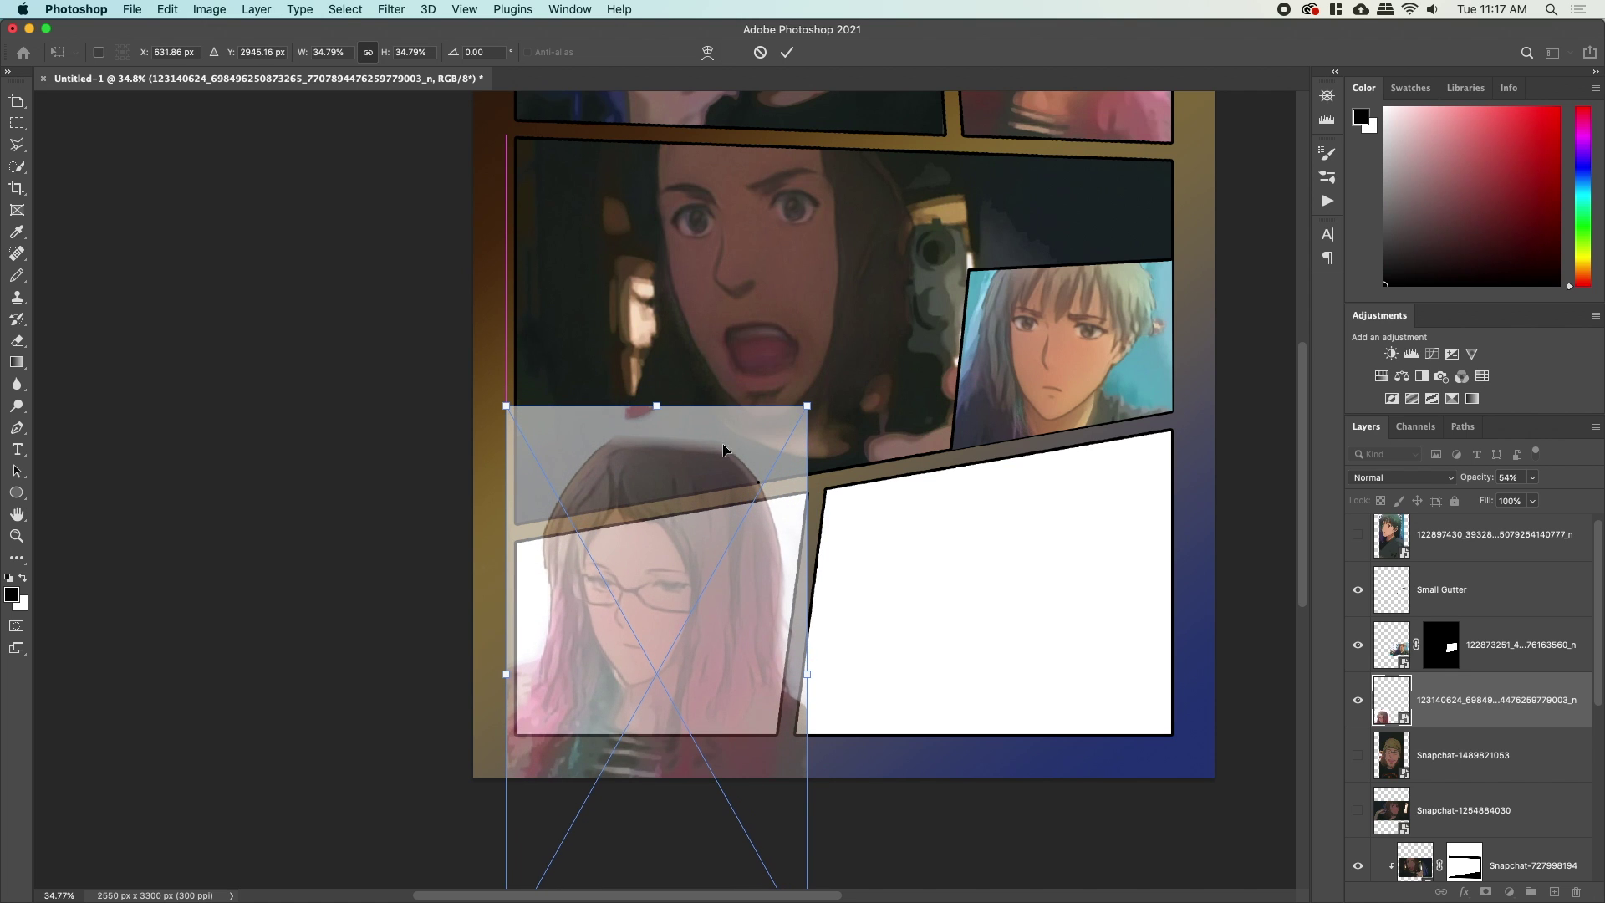
click(789, 52)
key(z)
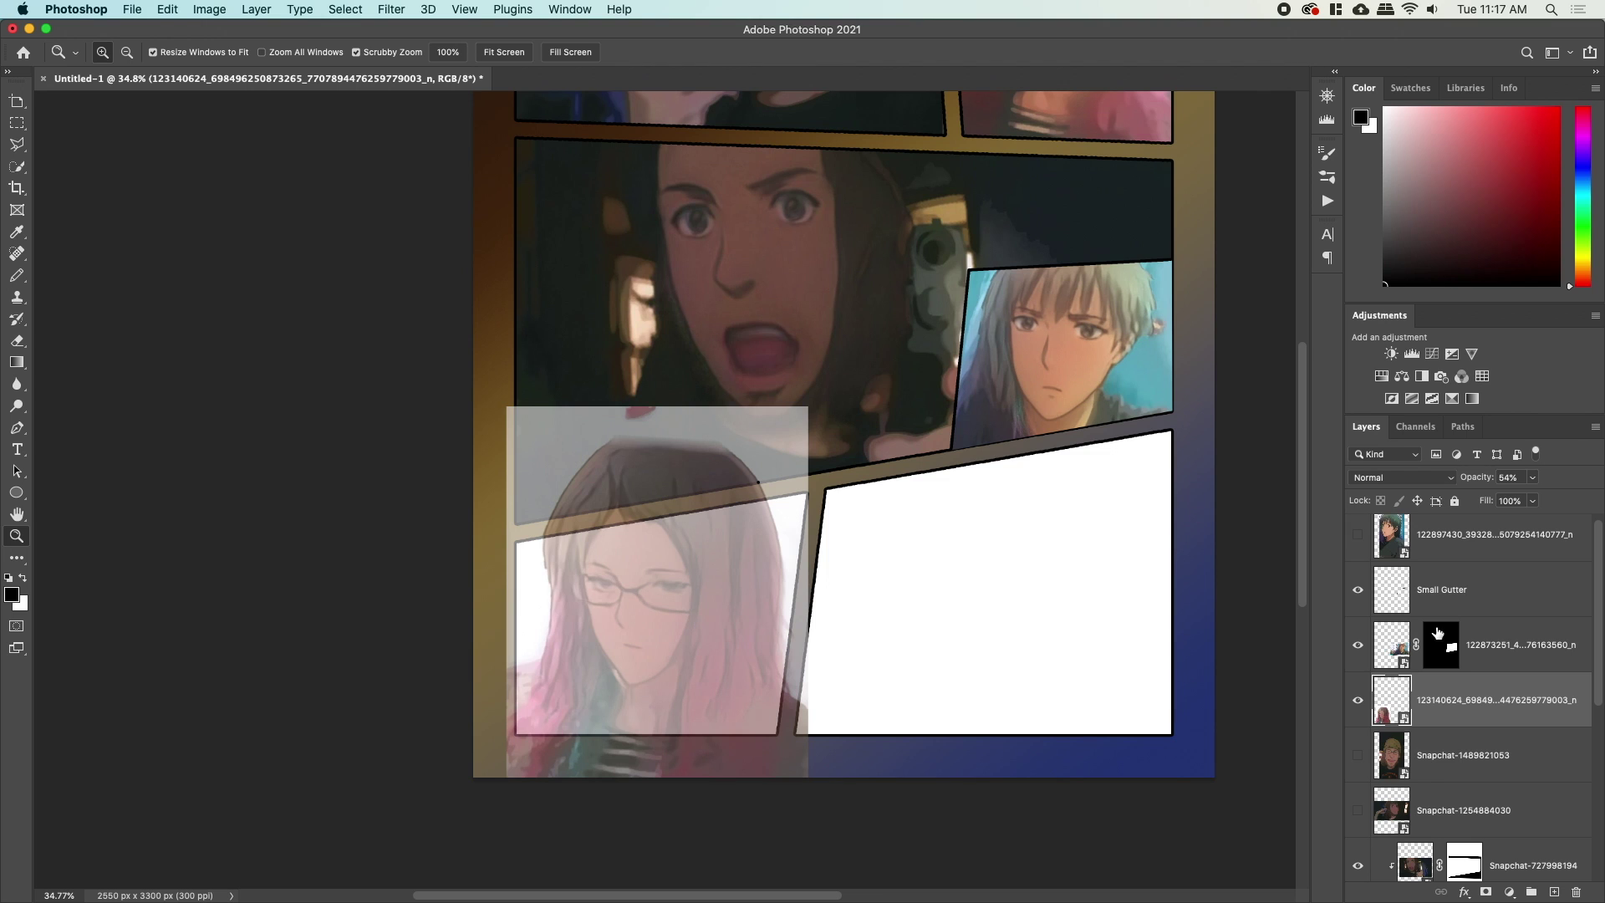
Restore the 123140624 image to 100% opacity and clip it to the panels from just above the Snapchat-727998194 layer.
drag(1481, 478, 1521, 511)
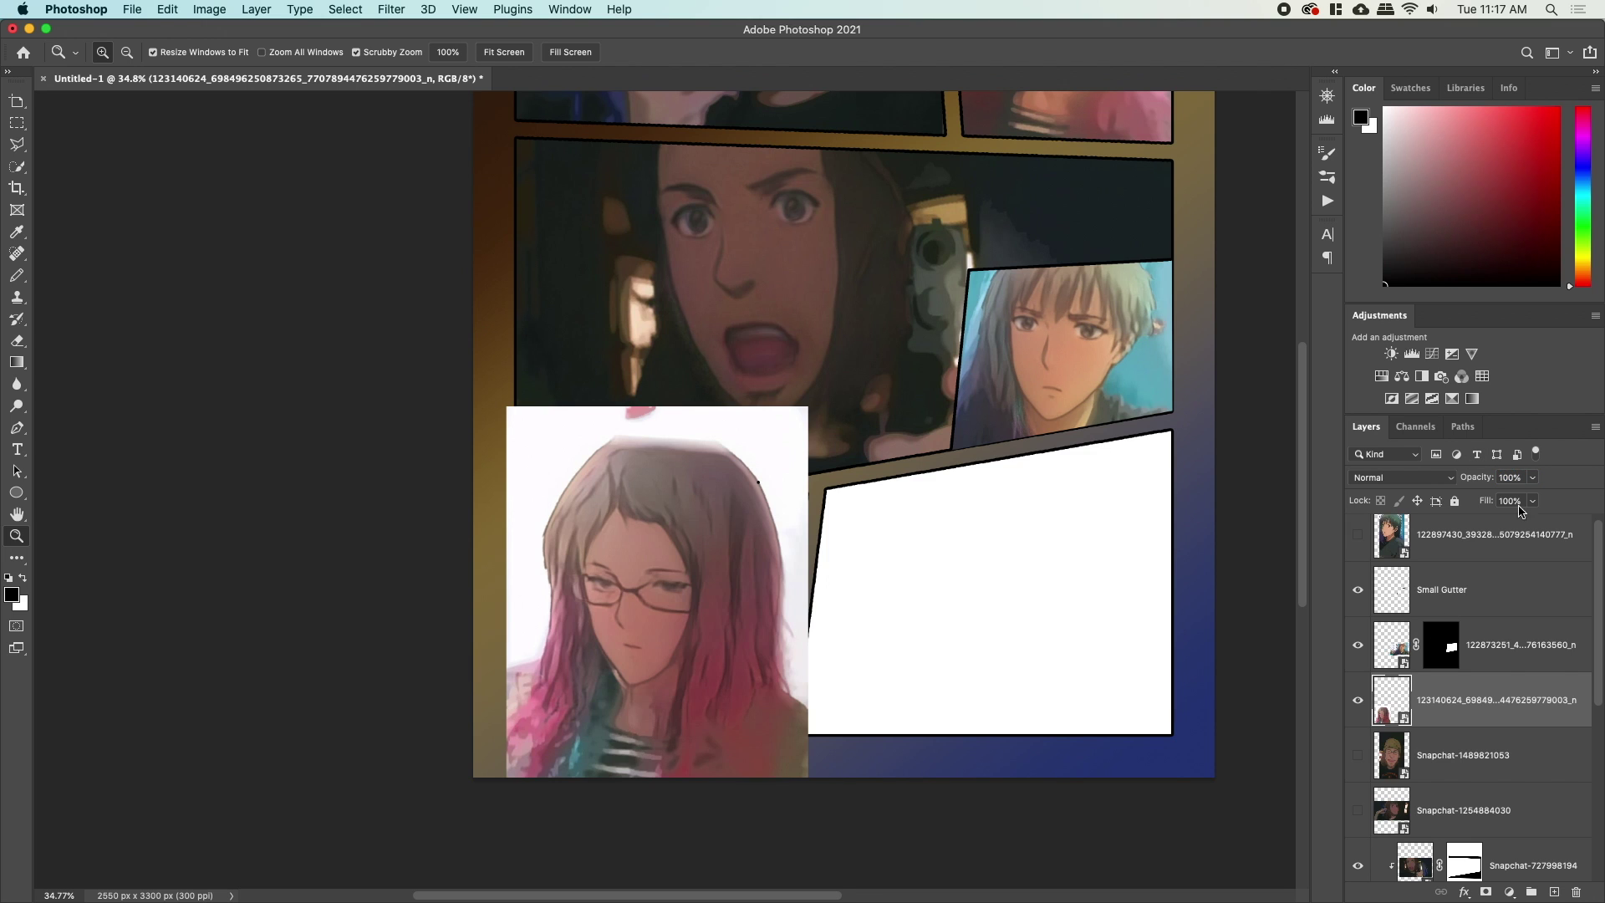
alt+click(1381, 728)
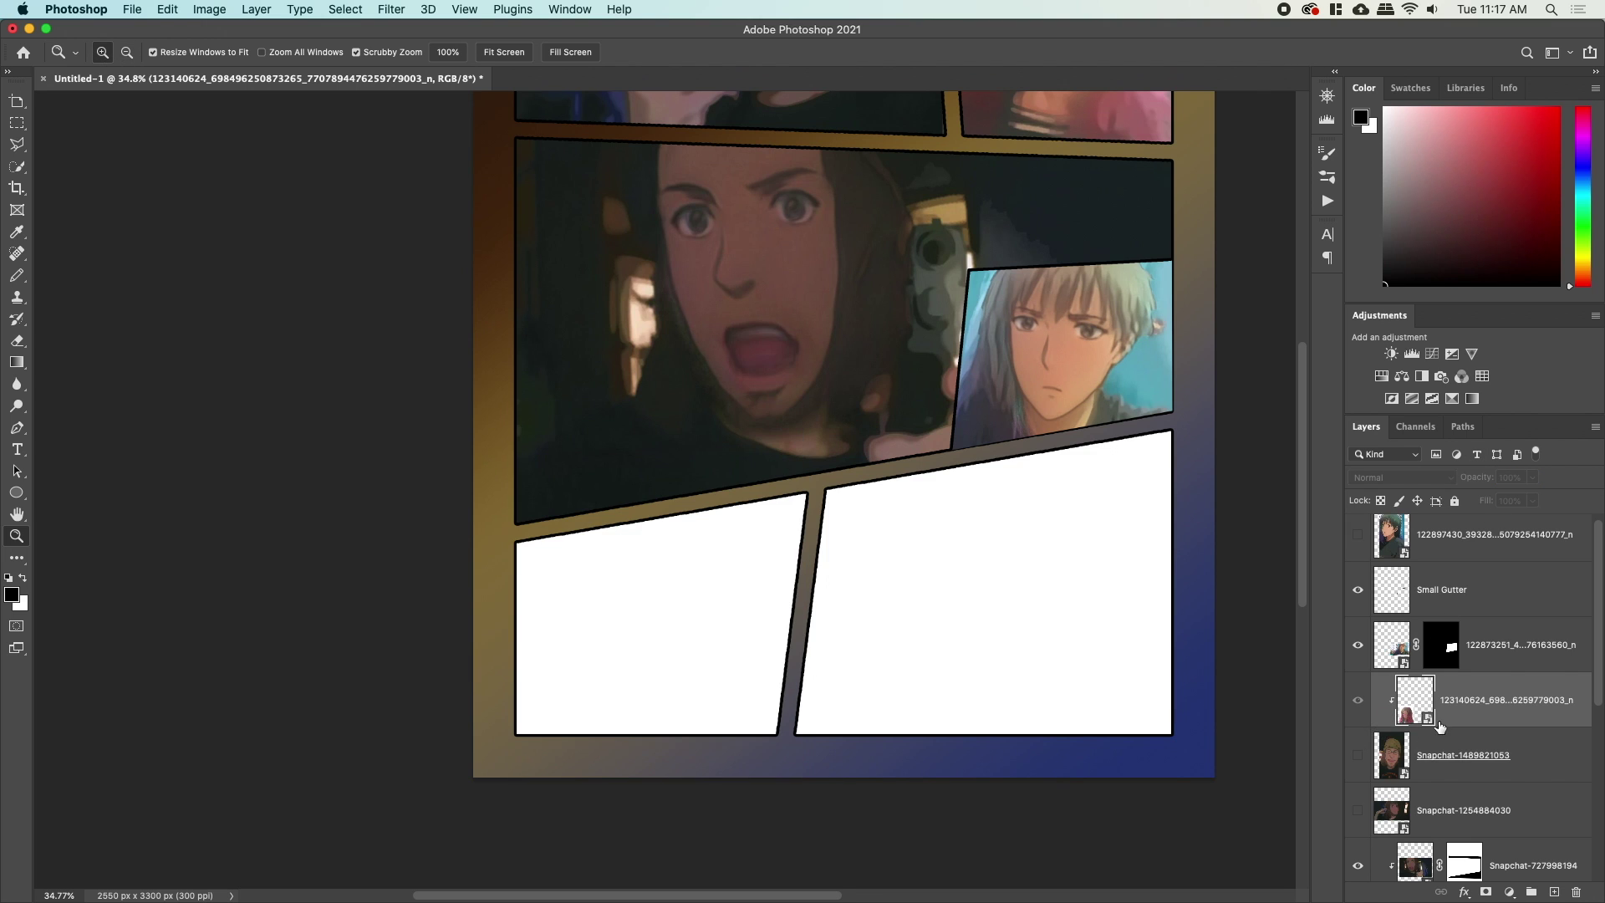
drag(1429, 725, 1389, 829)
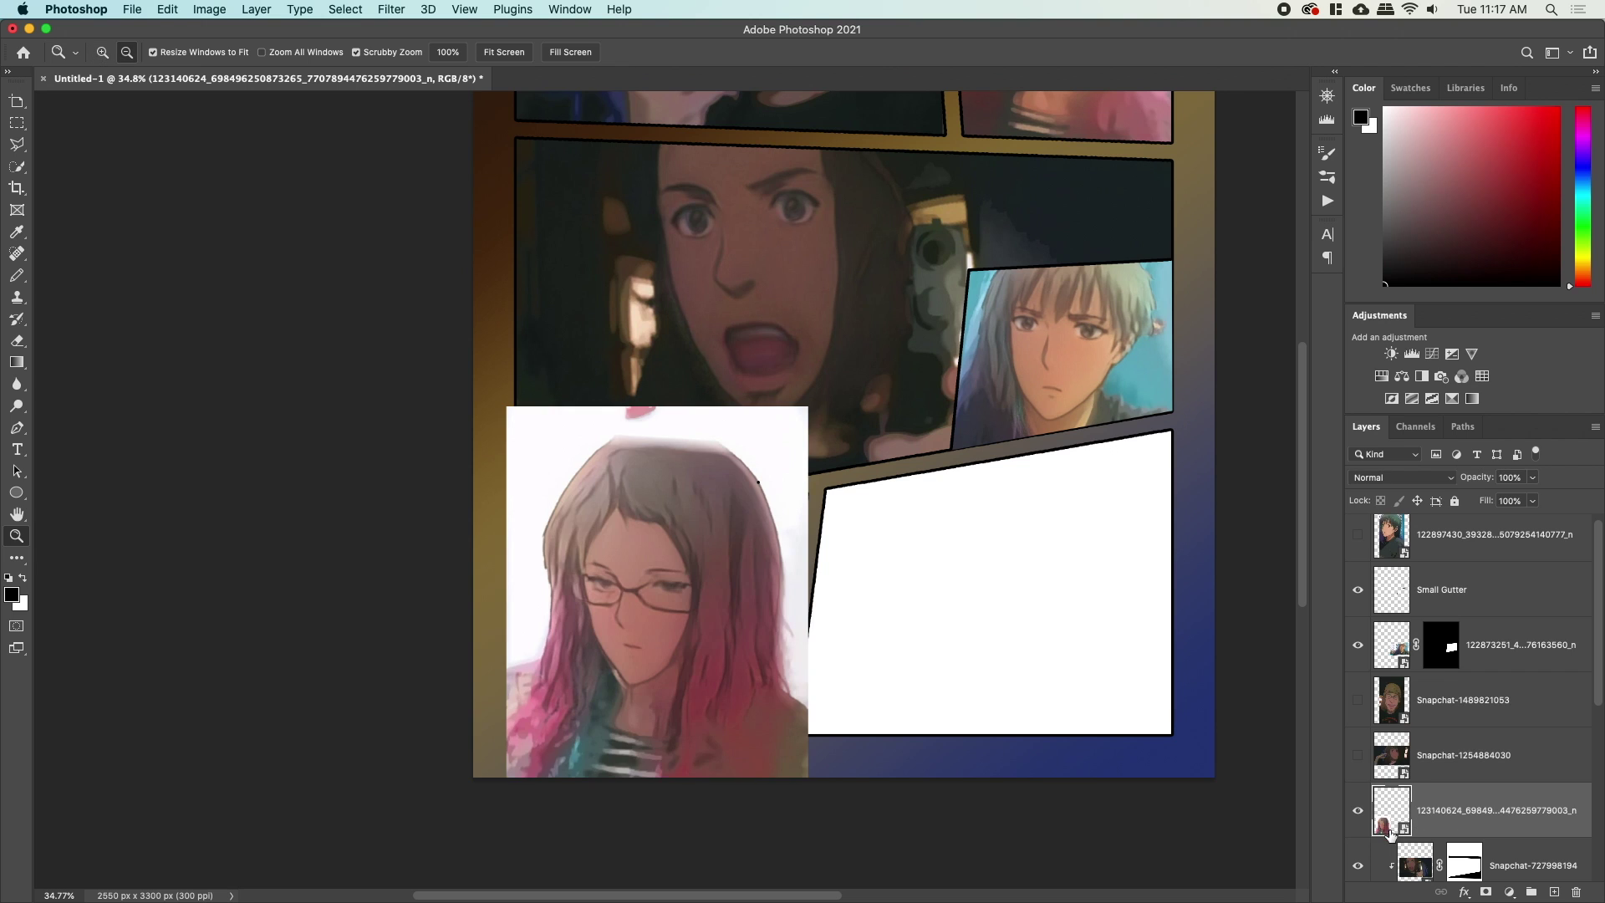
alt+click(1388, 830)
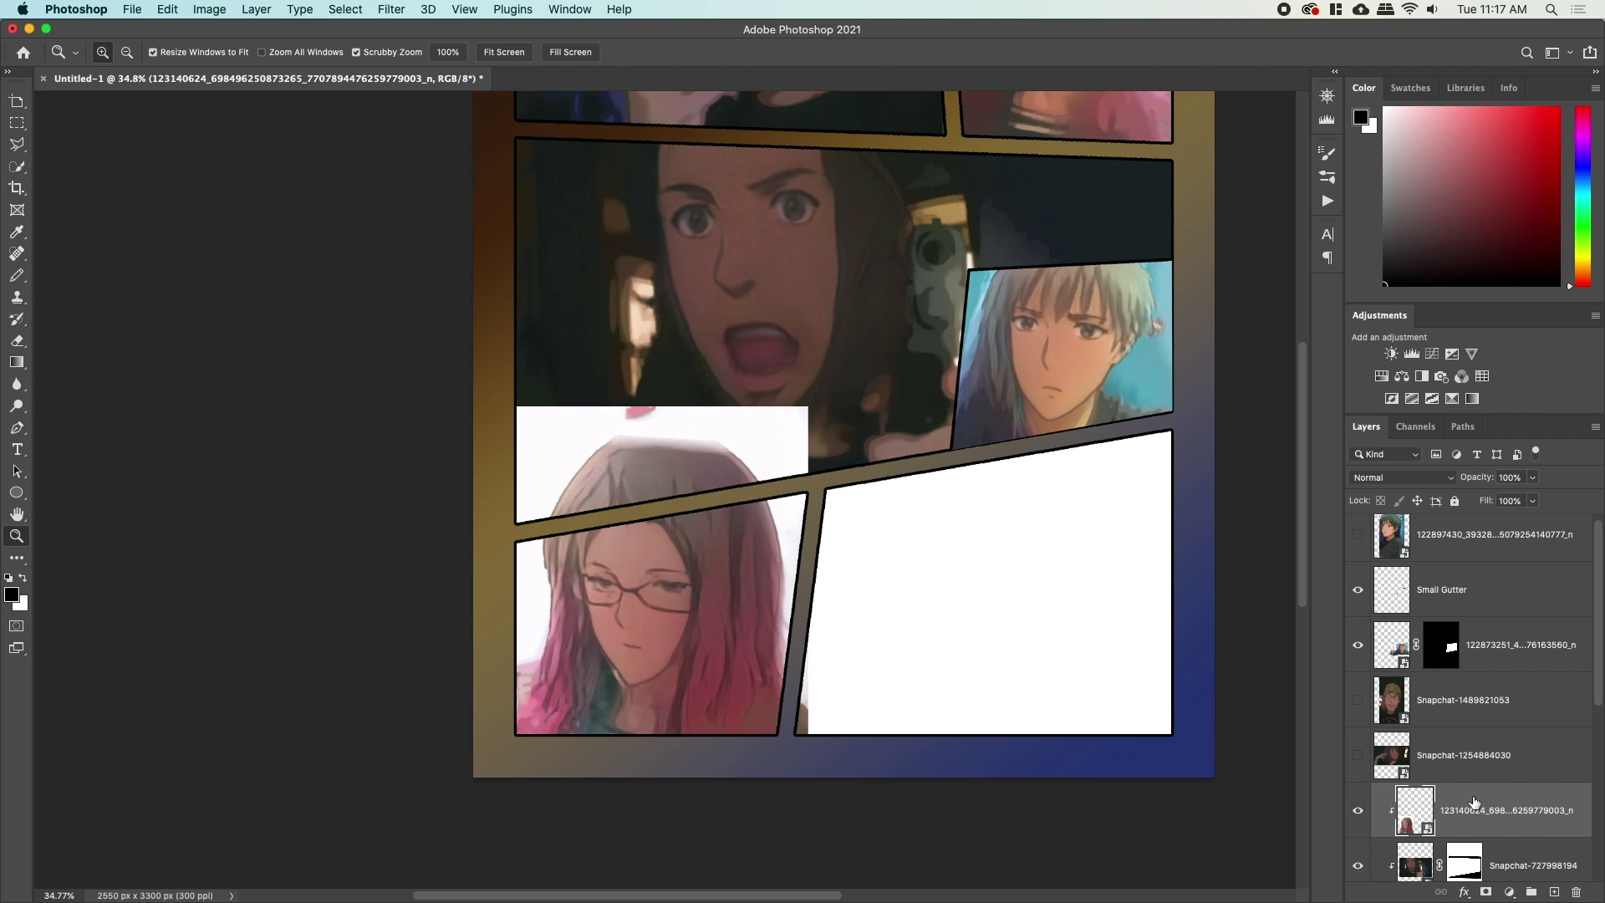
Add a layer mask to the 123140624 image and hide its overlap into neighbouring panels with a Polygonal Lasso selection.
click(1486, 891)
key(l)
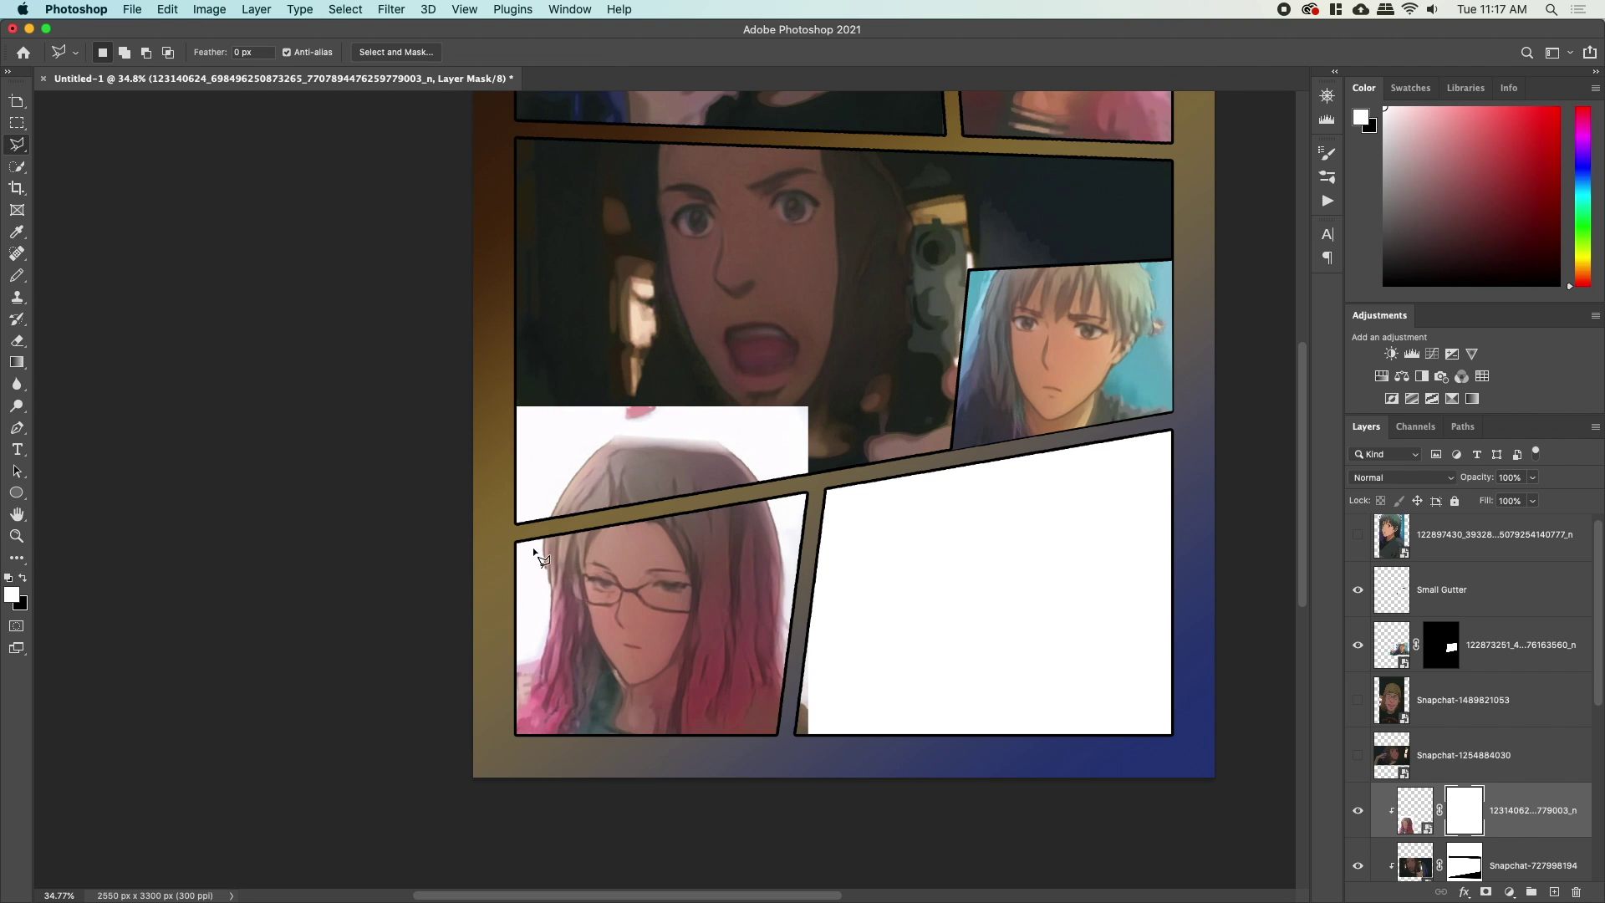
click(503, 537)
click(504, 356)
click(836, 384)
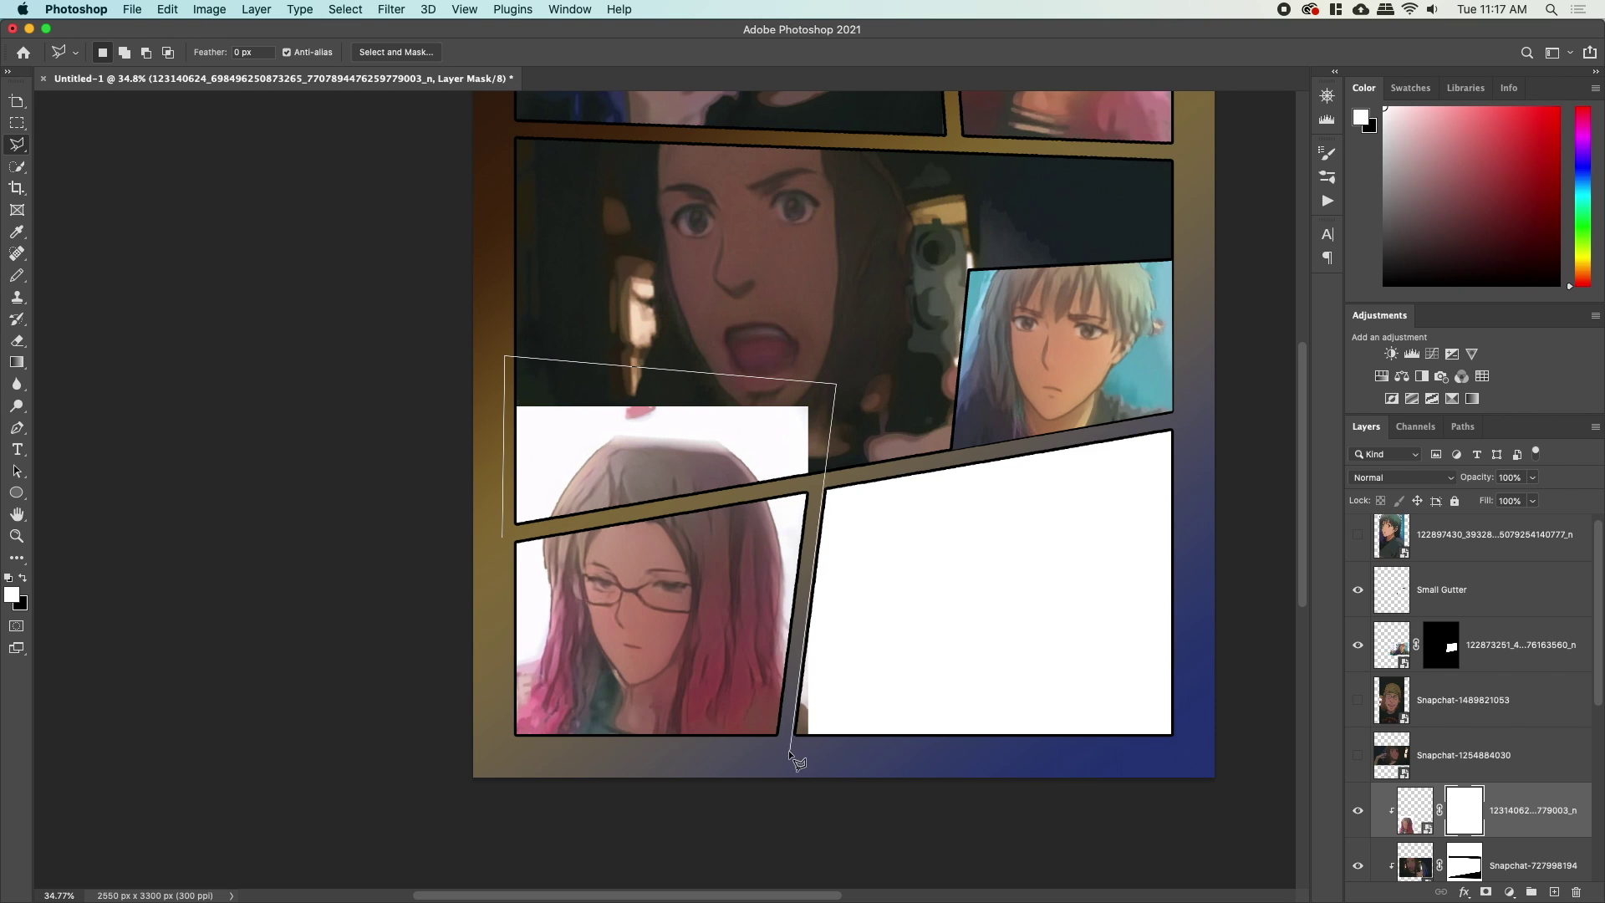
click(830, 761)
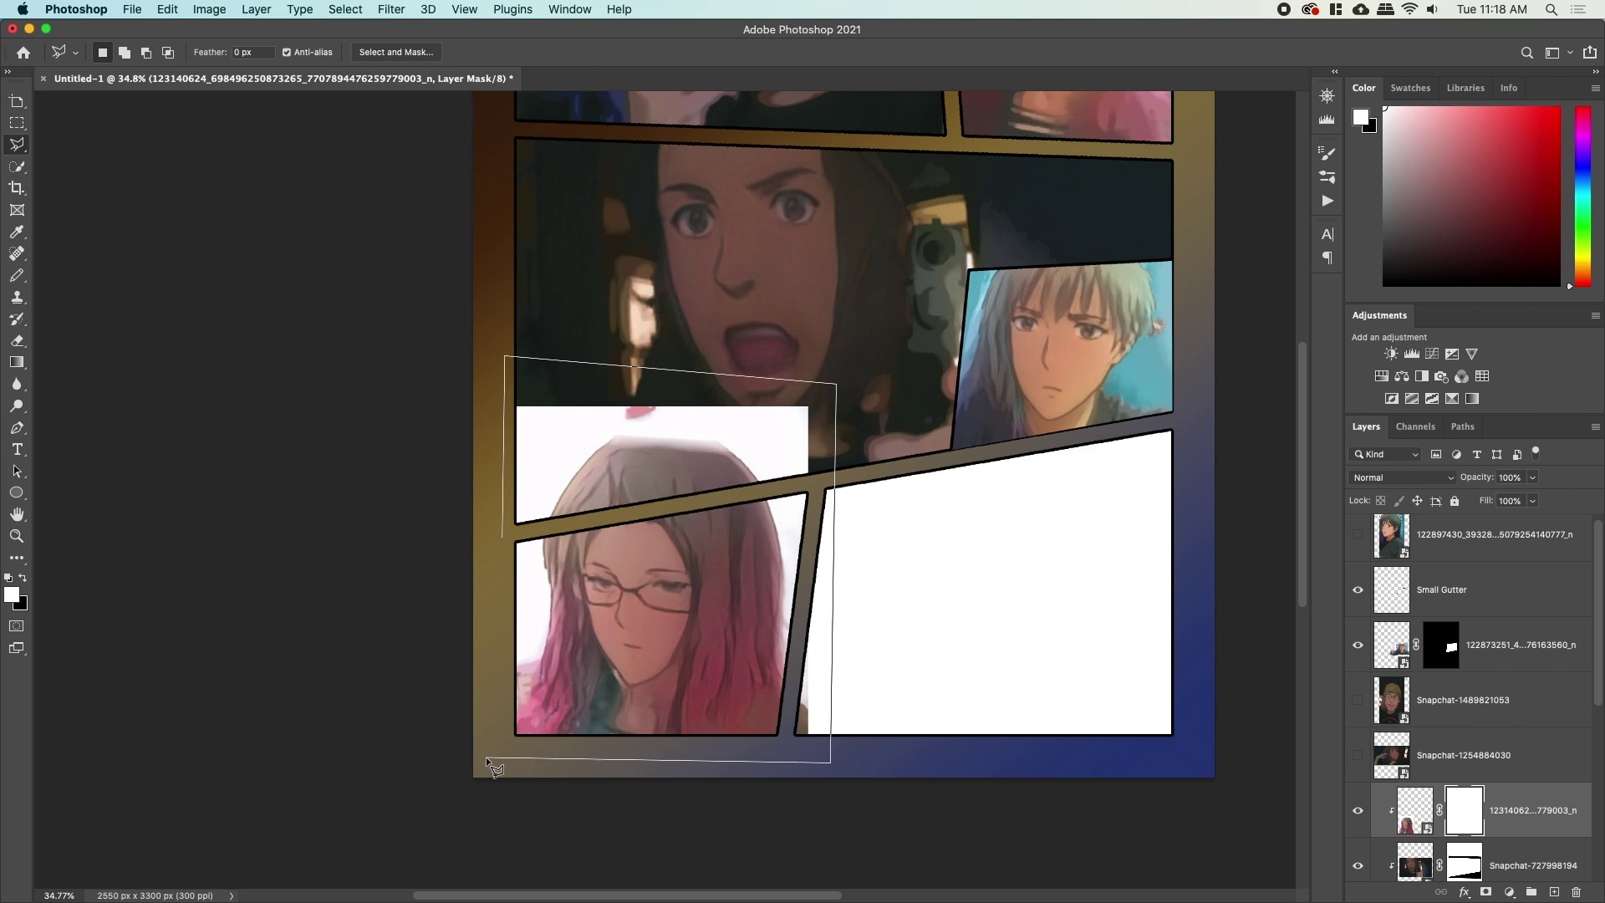
click(784, 754)
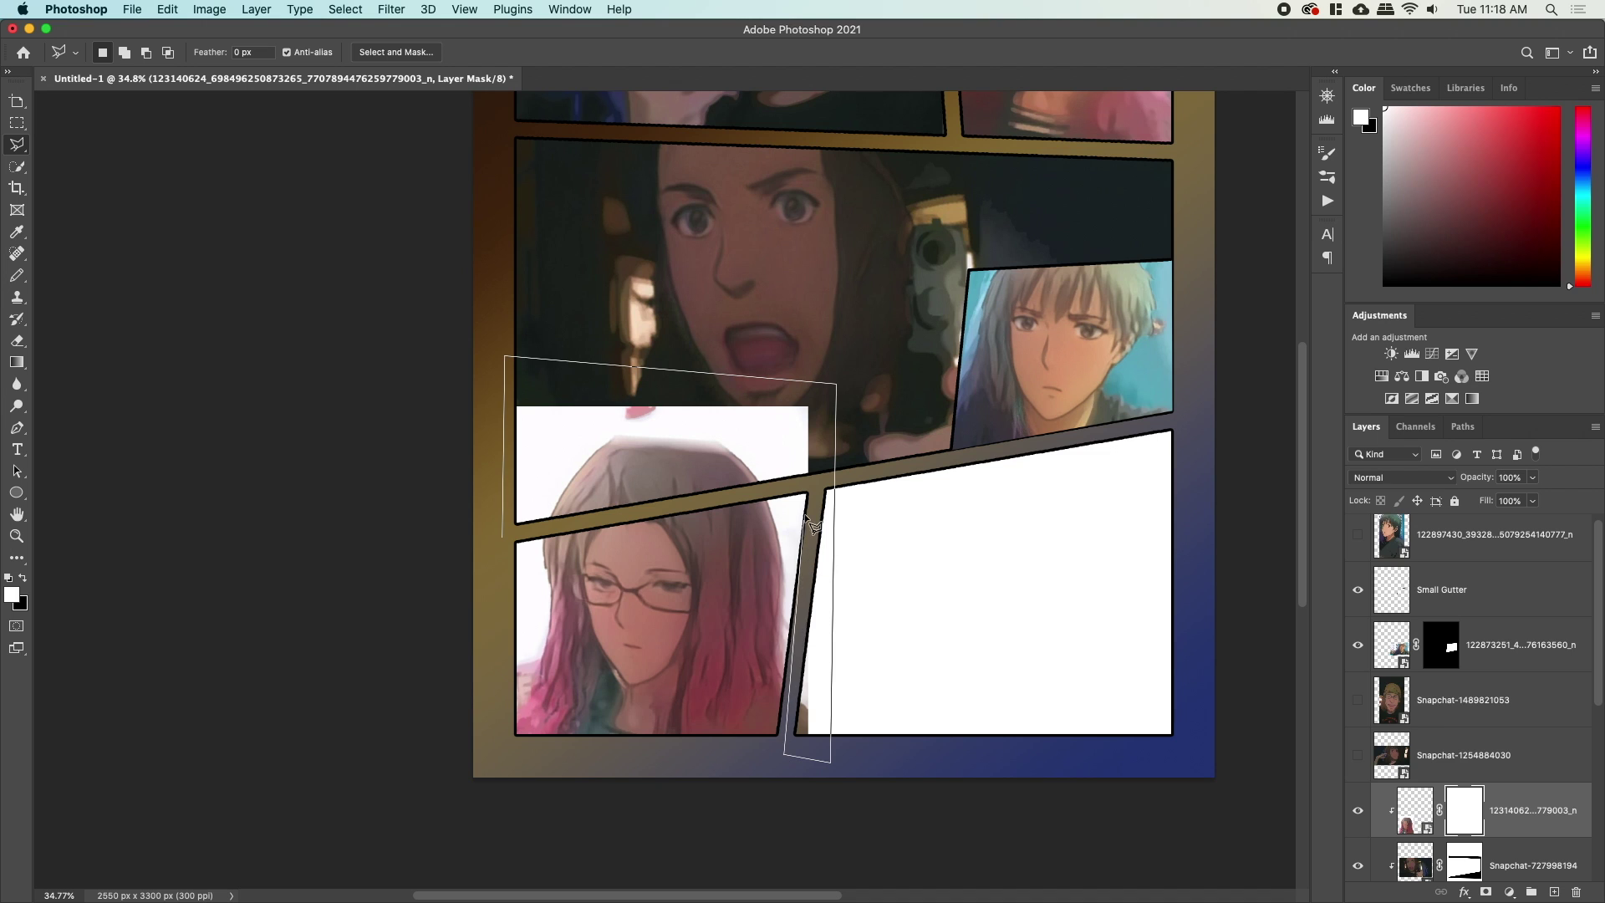
click(816, 483)
click(504, 536)
key(BackSpace)
key(super+d)
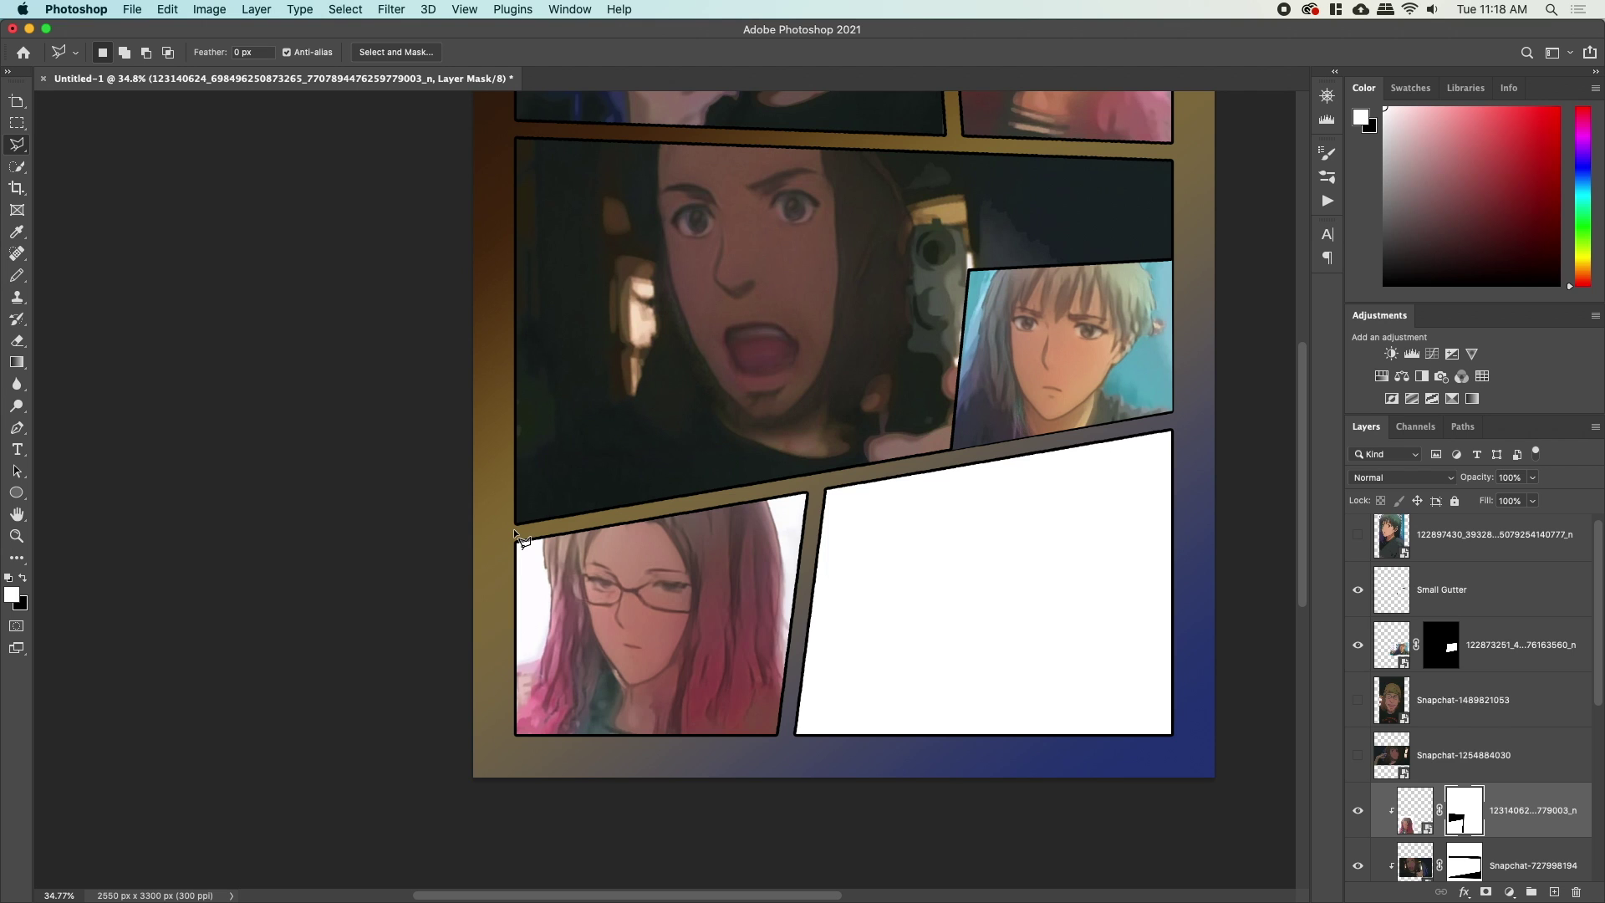
drag(995, 544, 871, 570)
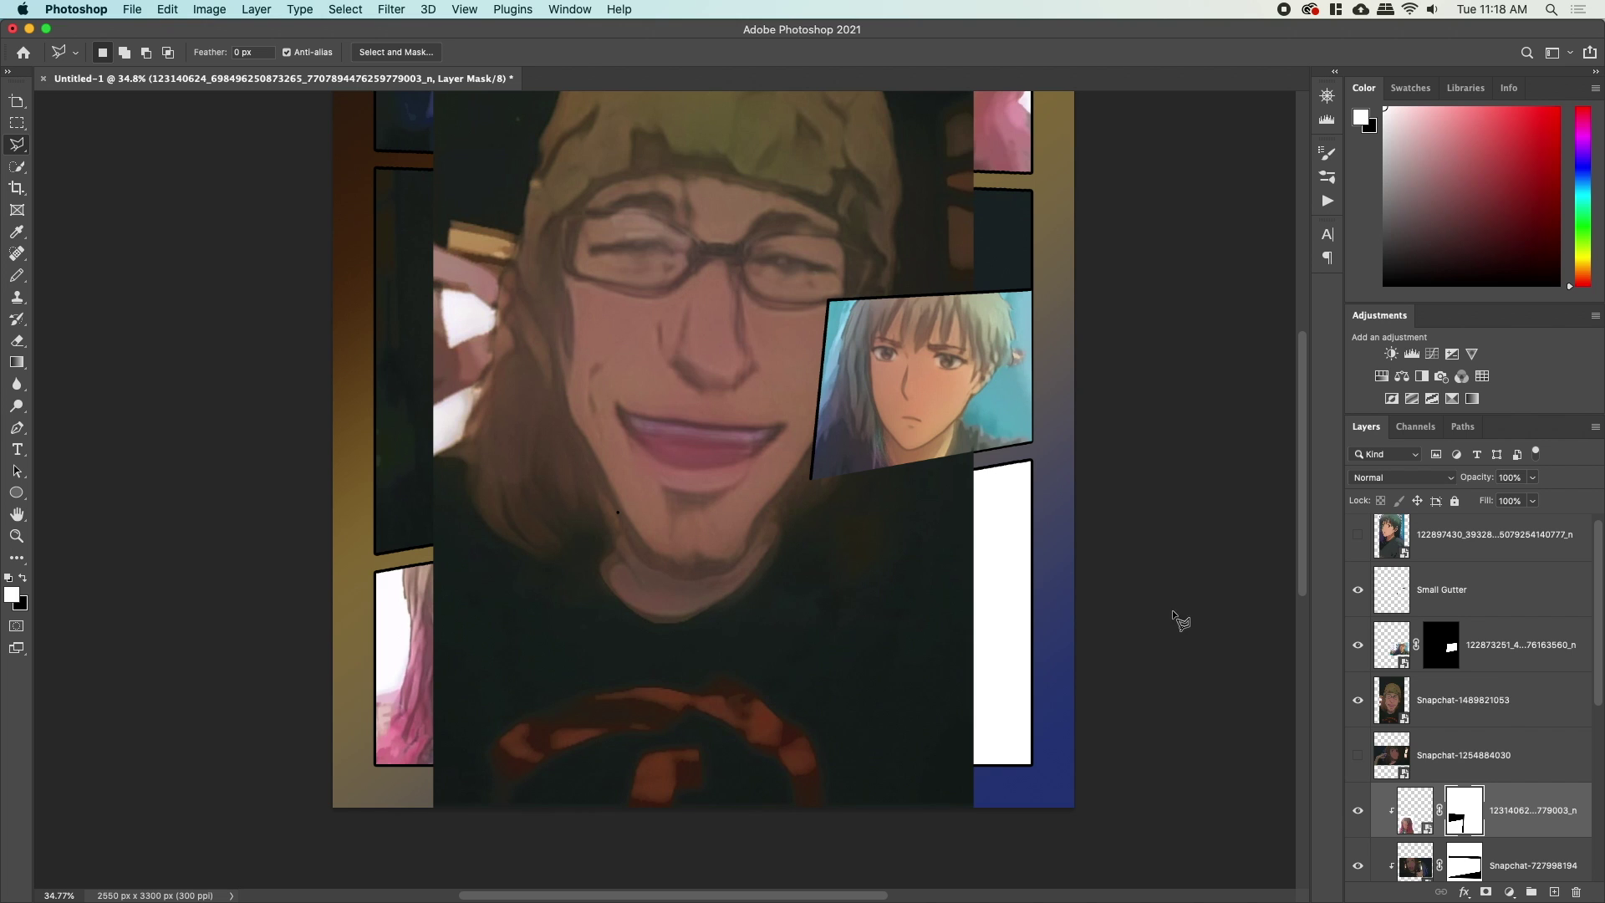
key(z)
drag(944, 458, 876, 414)
key(ctrl+t)
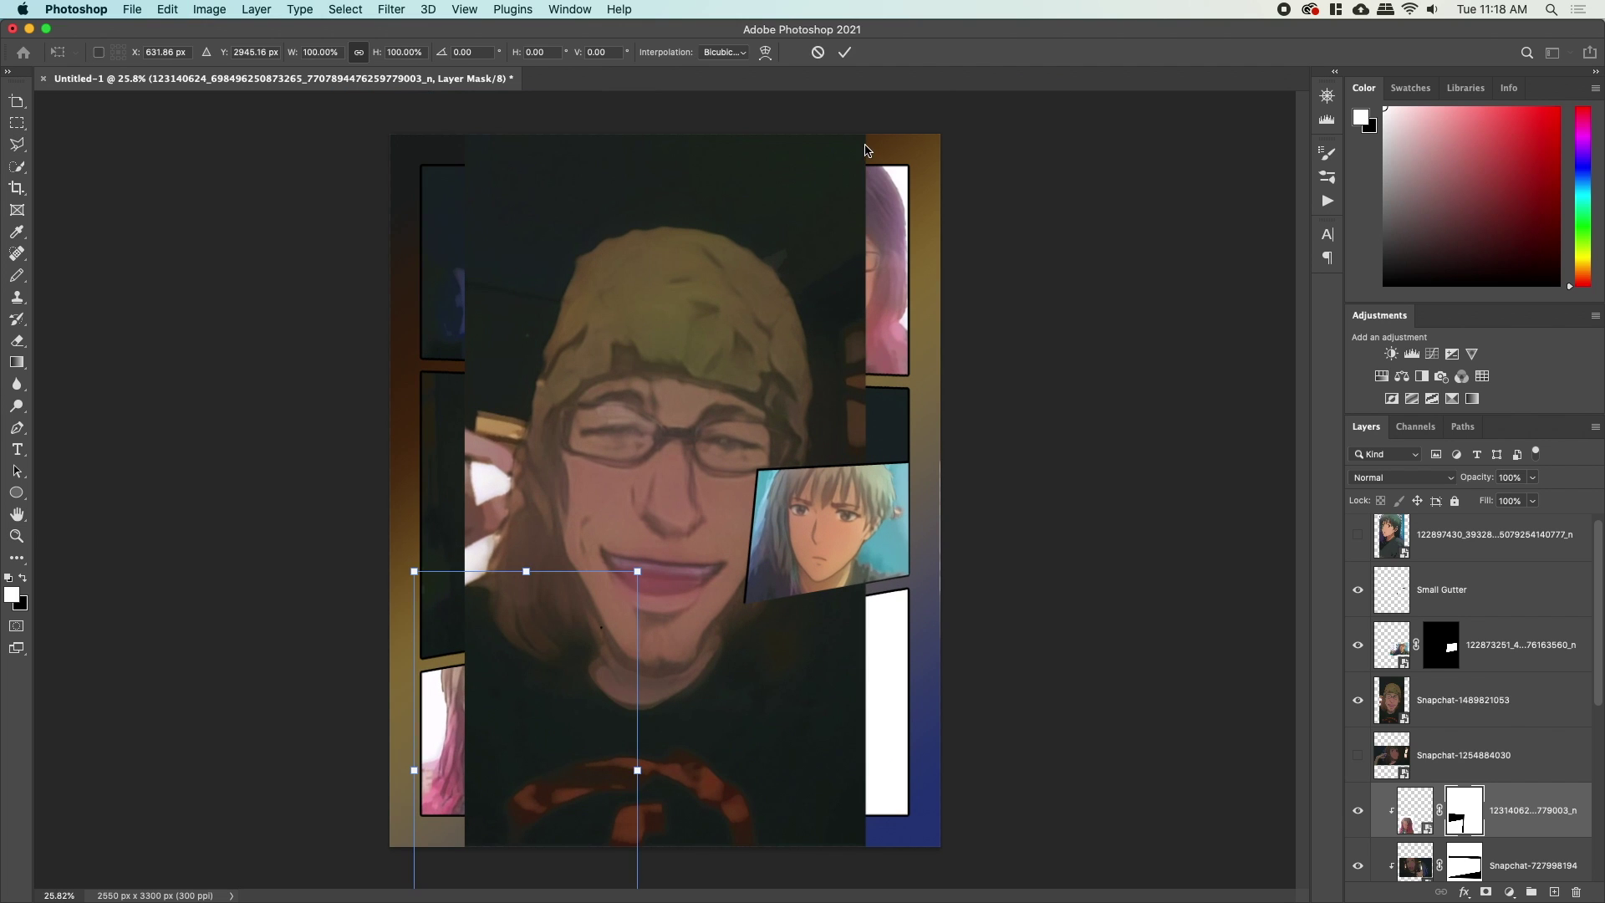
key(Escape)
drag(1421, 709, 1414, 743)
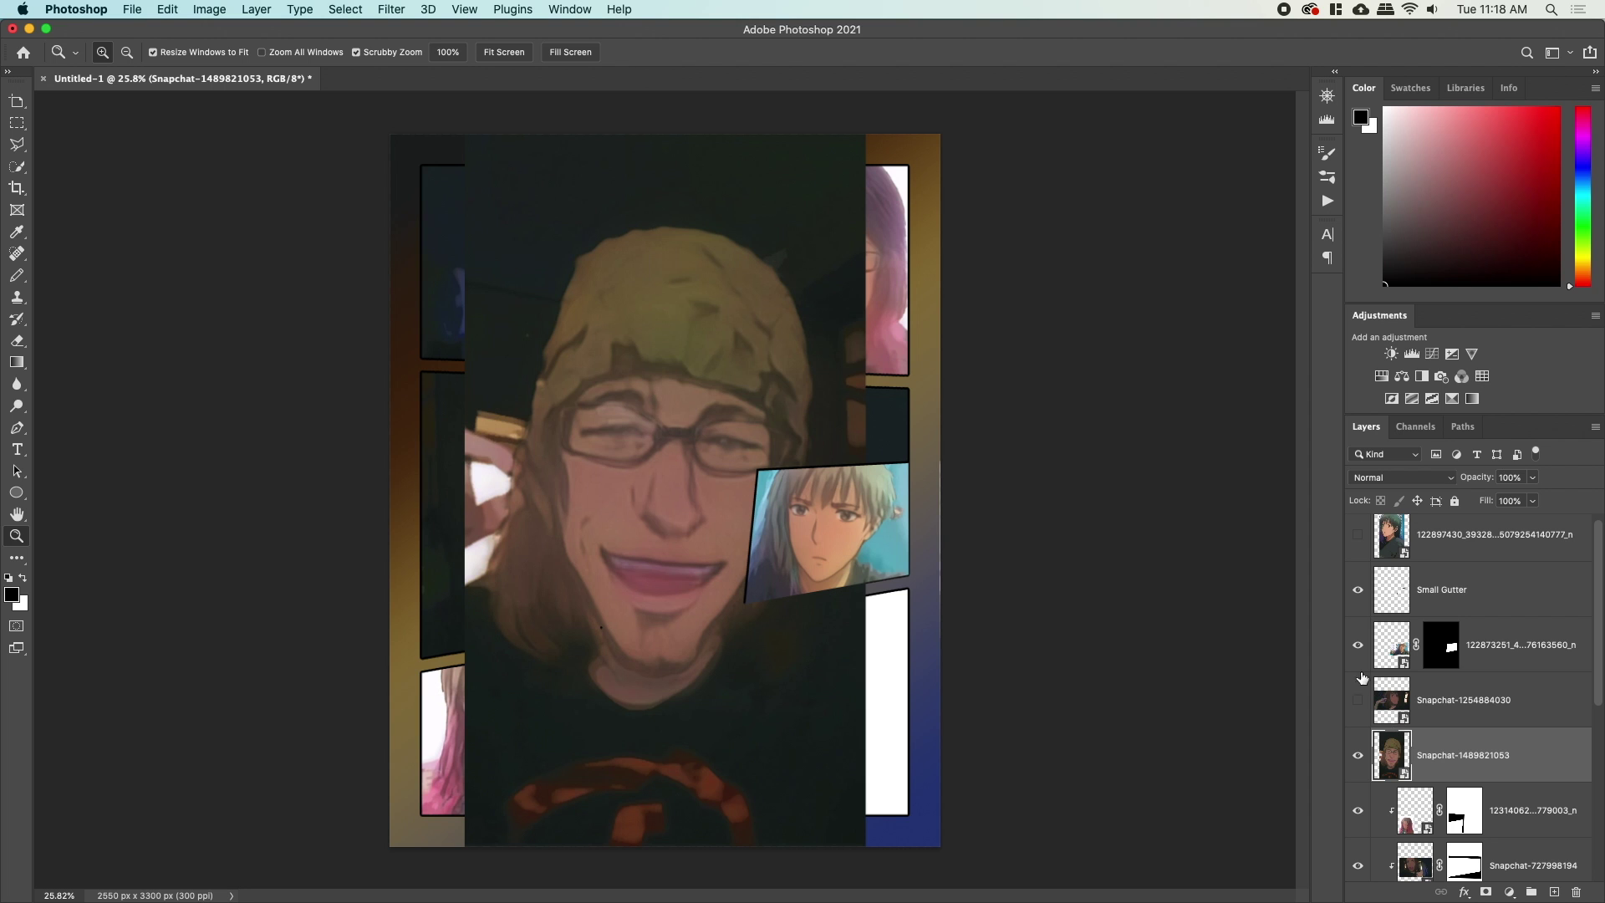
key(ctrl+t)
drag(865, 136, 746, 346)
drag(627, 584, 844, 740)
drag(844, 750, 841, 691)
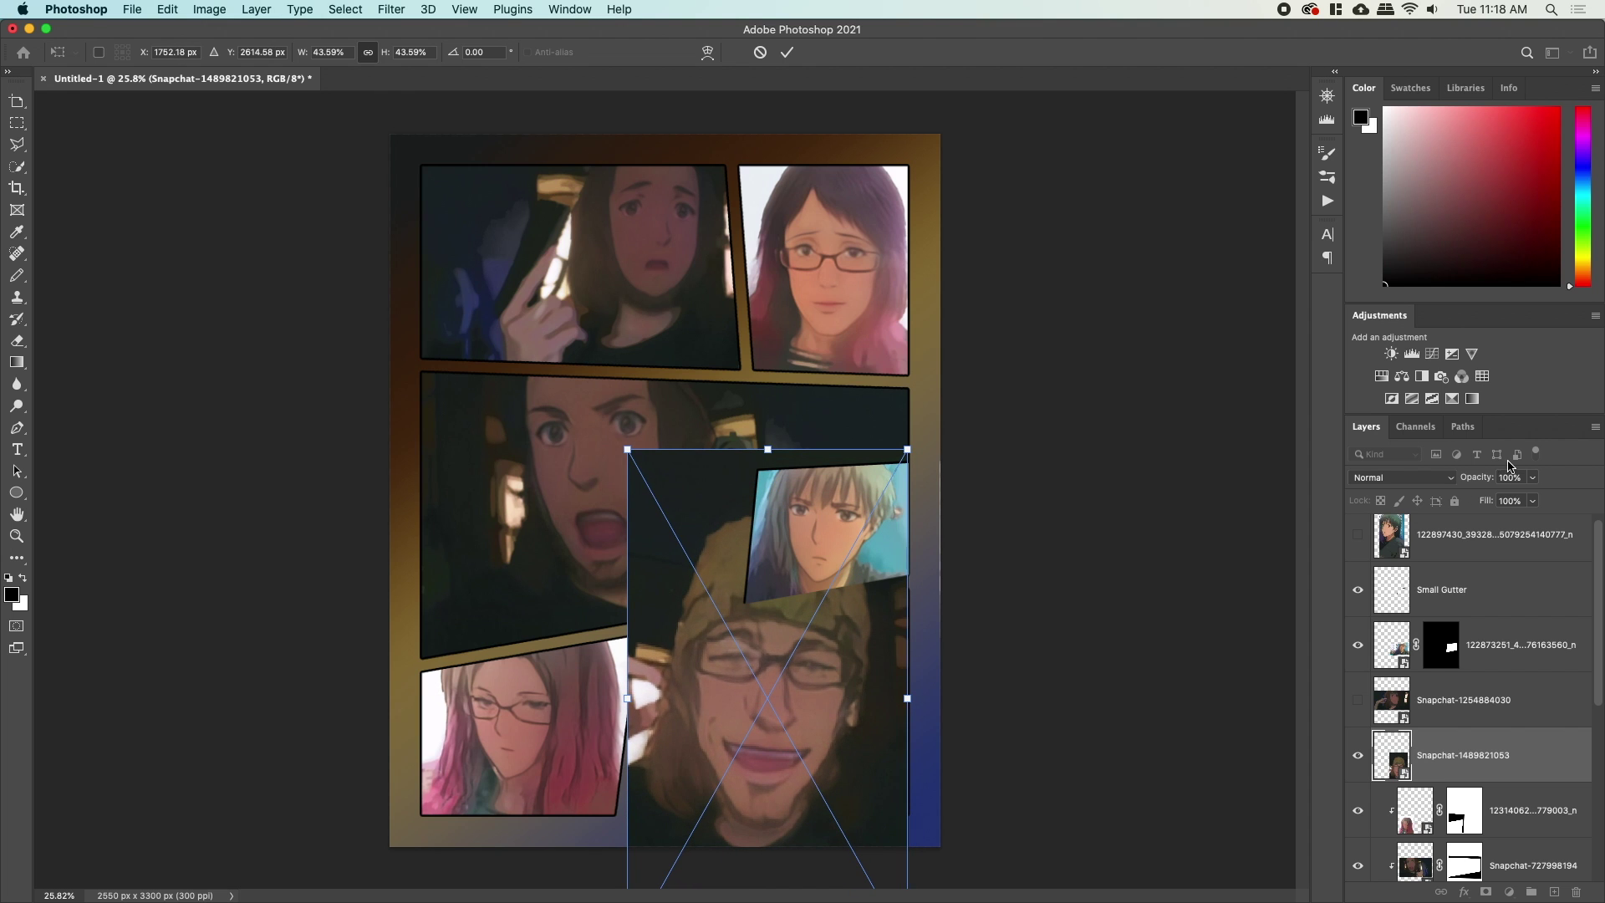
drag(1474, 477, 1456, 477)
right_click(878, 676)
click(906, 678)
key(z)
drag(851, 675, 851, 685)
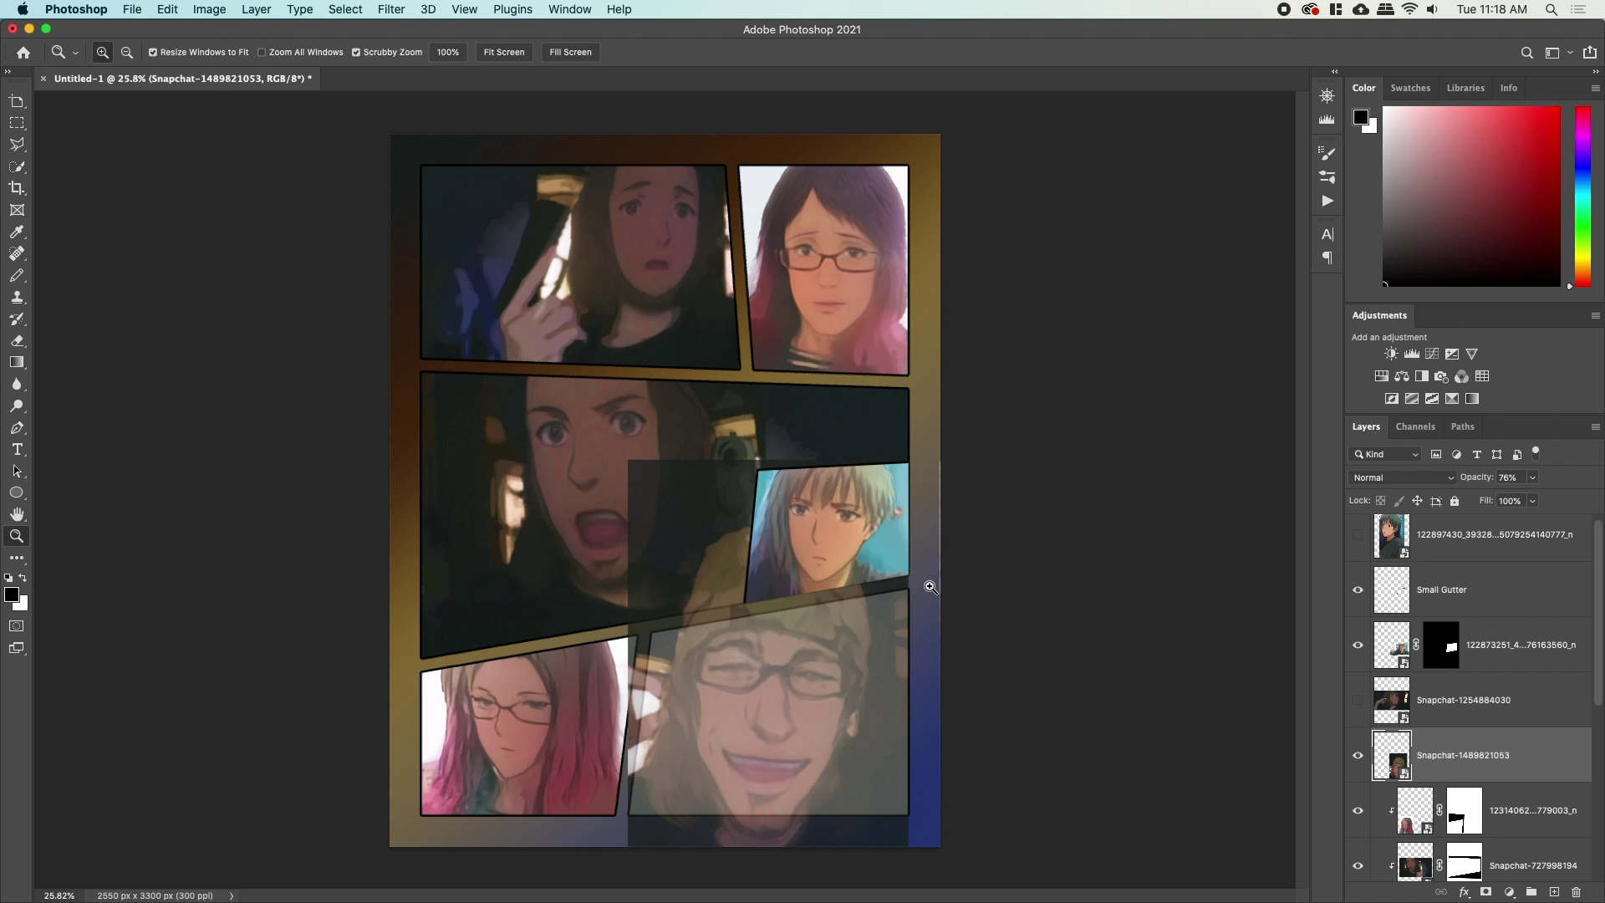
scroll(849, 653, up, 3)
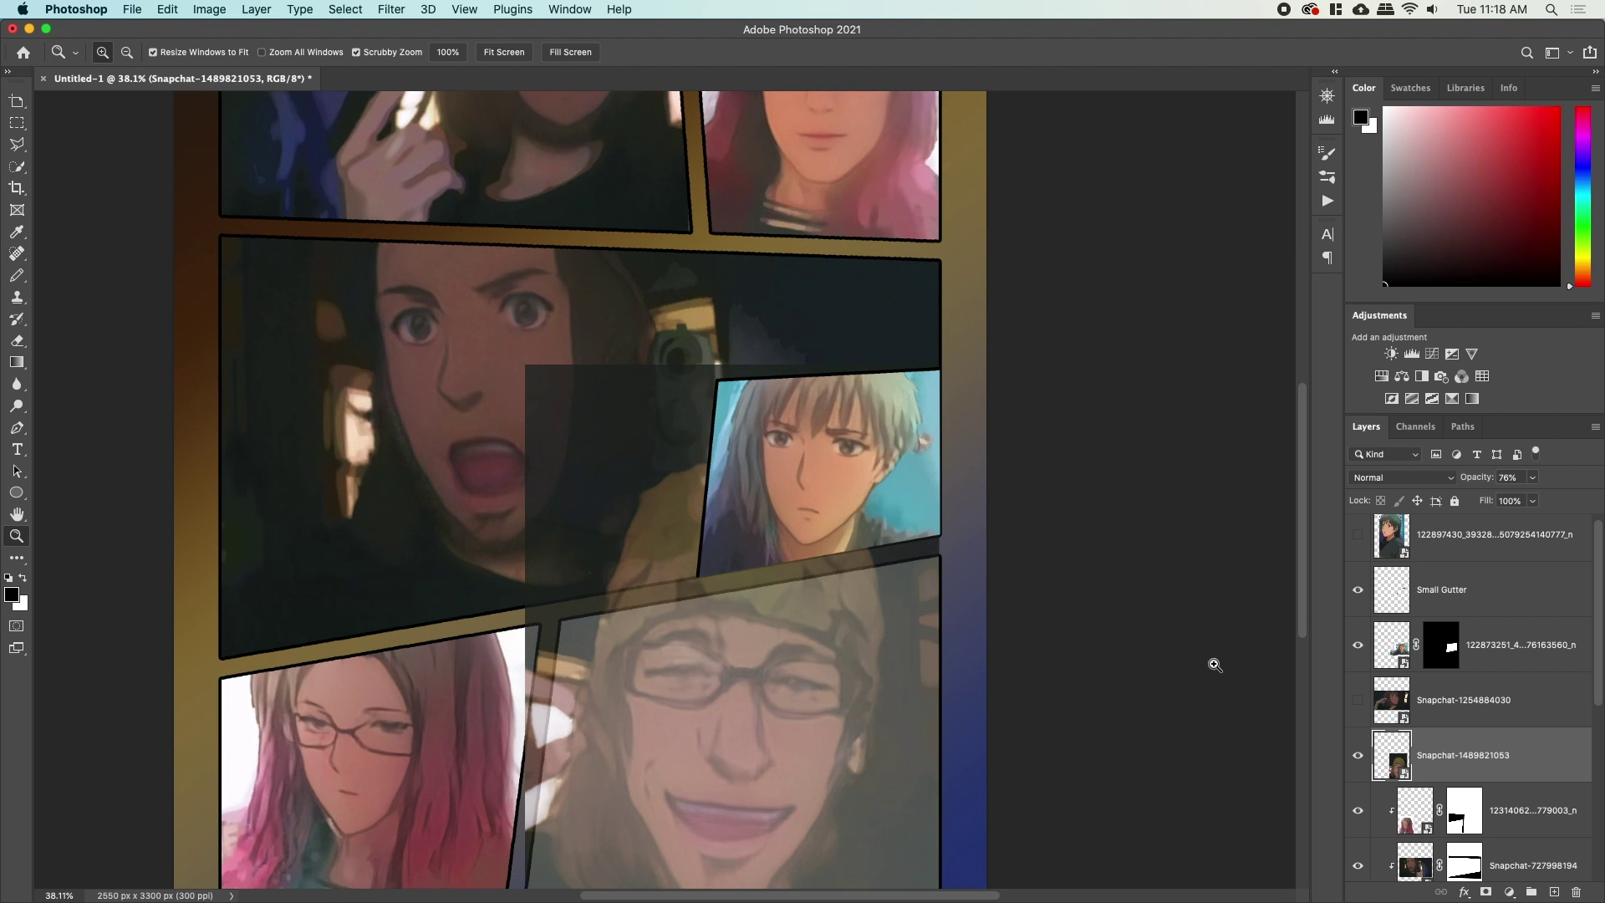
scroll(902, 671, down, 3)
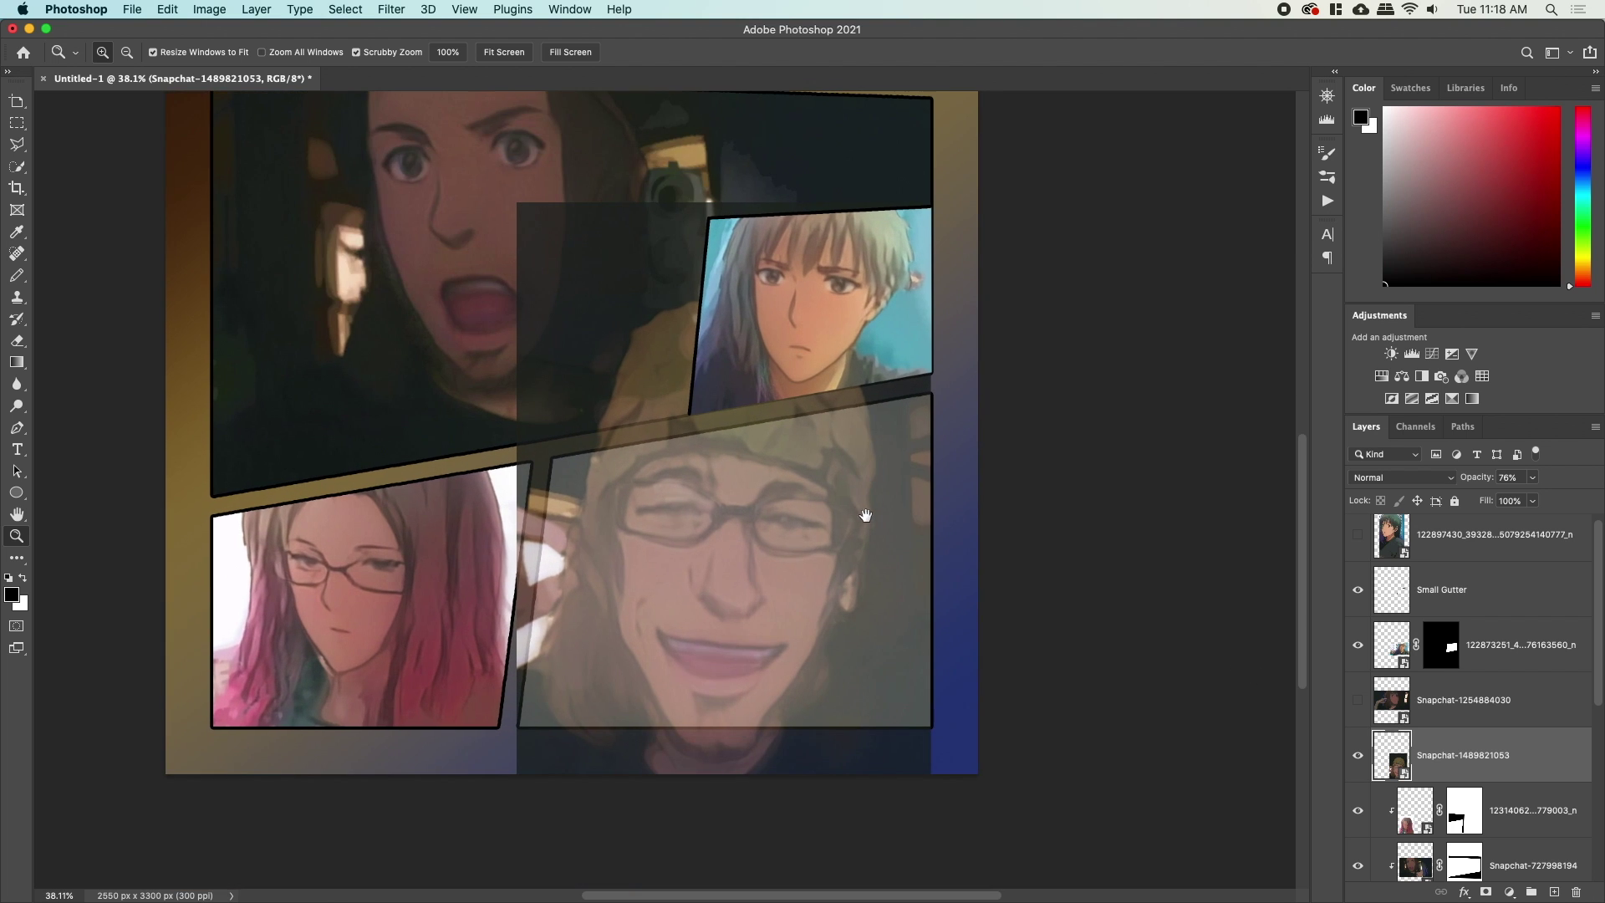
alt+click(1381, 775)
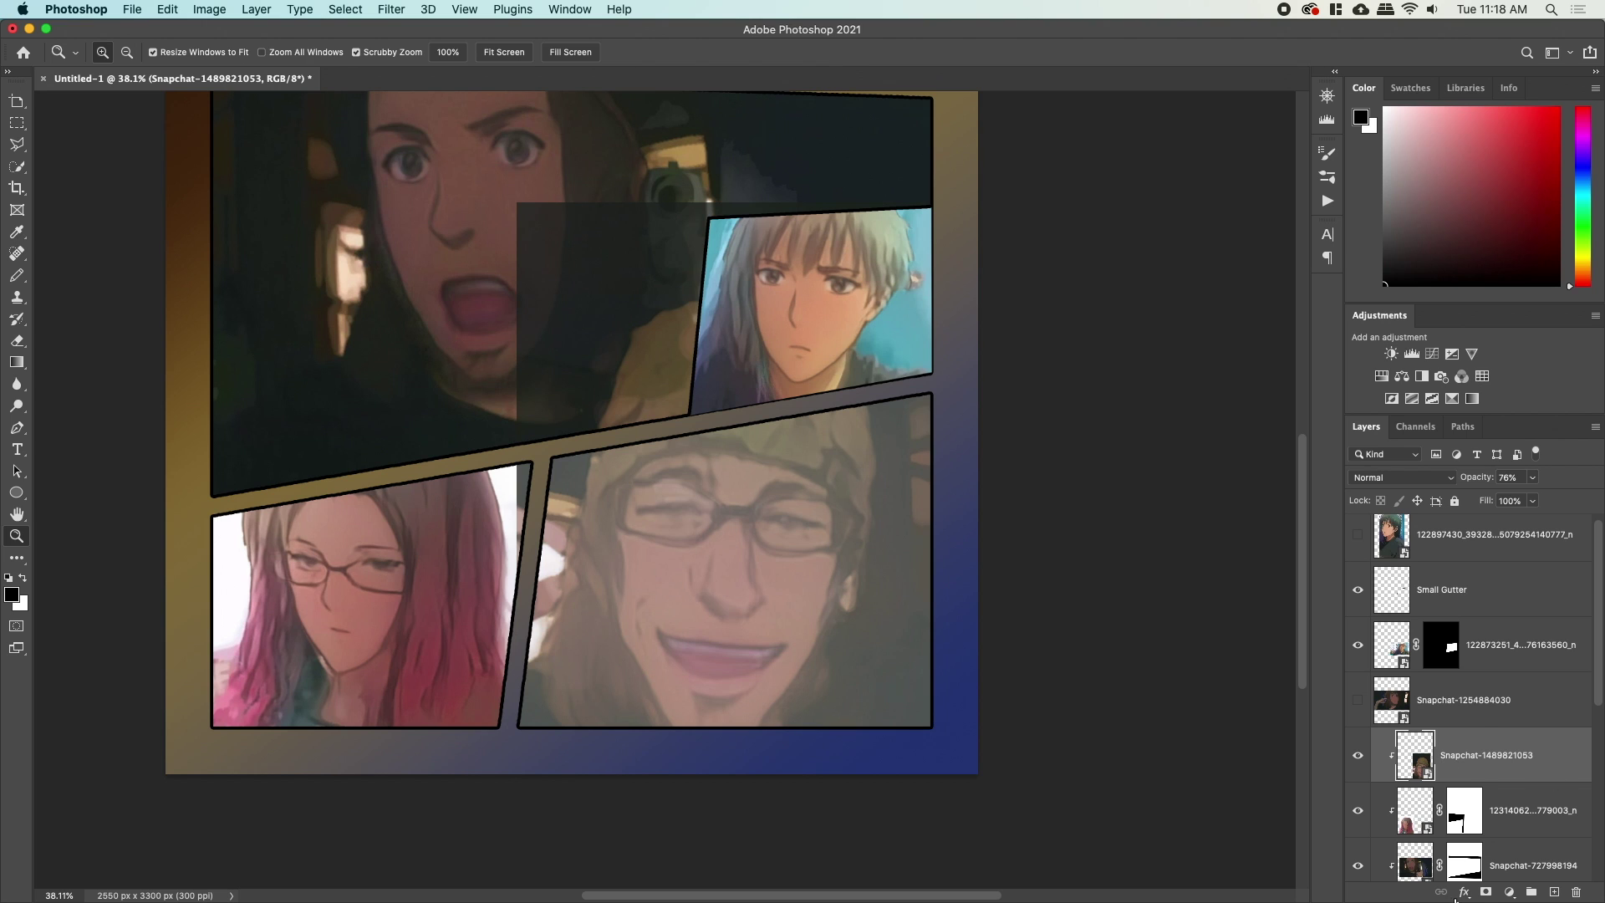
click(1485, 892)
key(l)
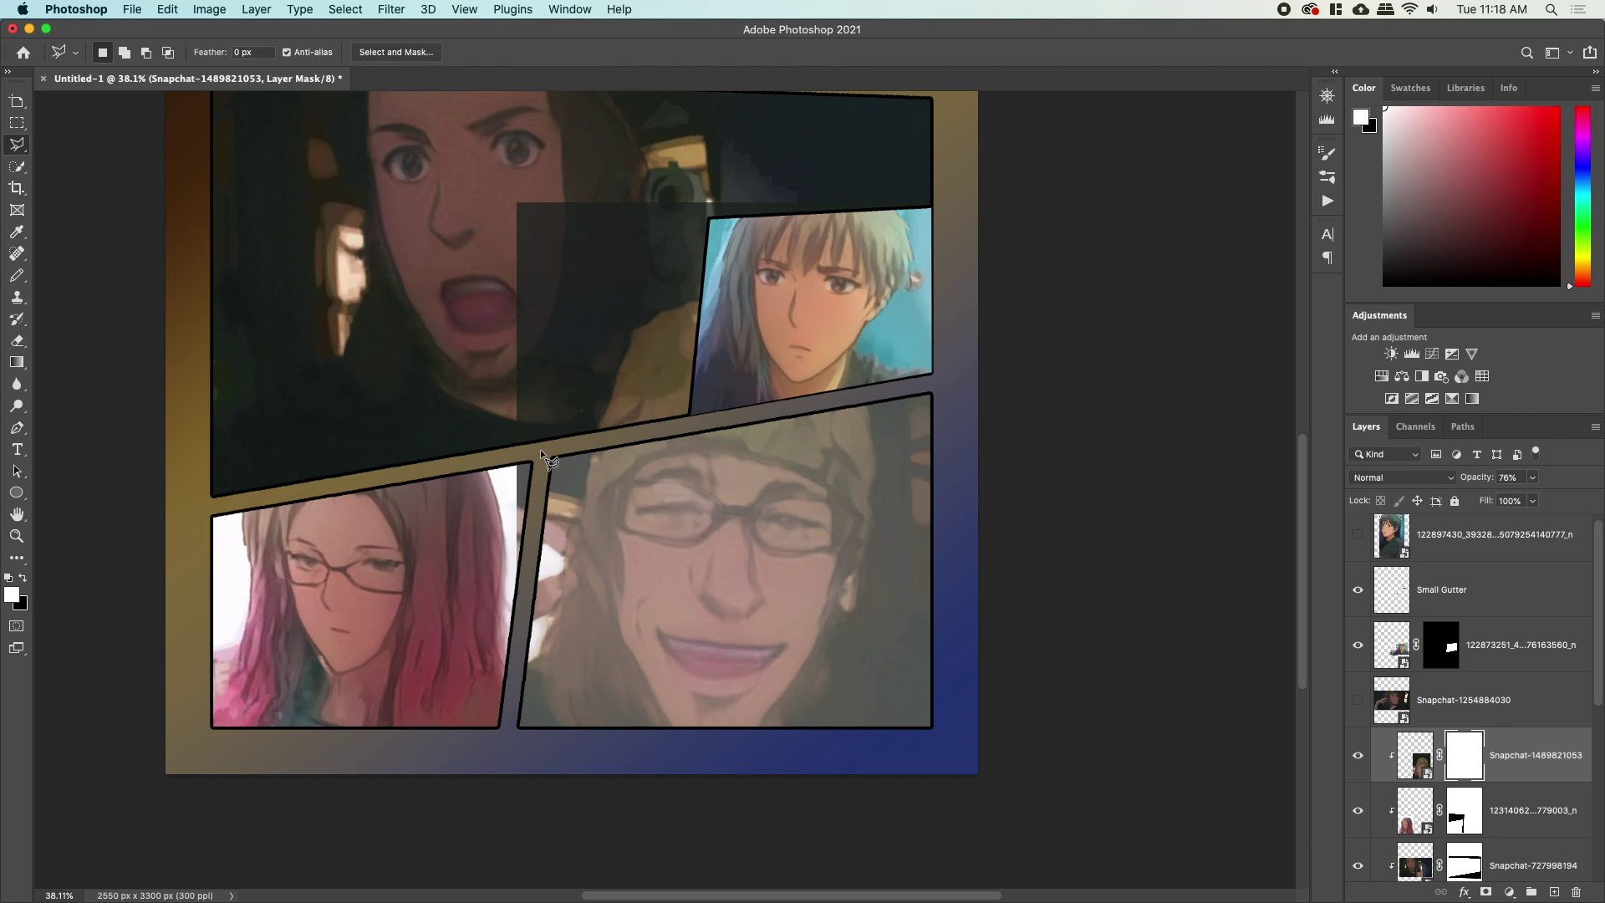
click(515, 744)
click(543, 450)
click(951, 373)
click(952, 175)
click(493, 167)
click(452, 751)
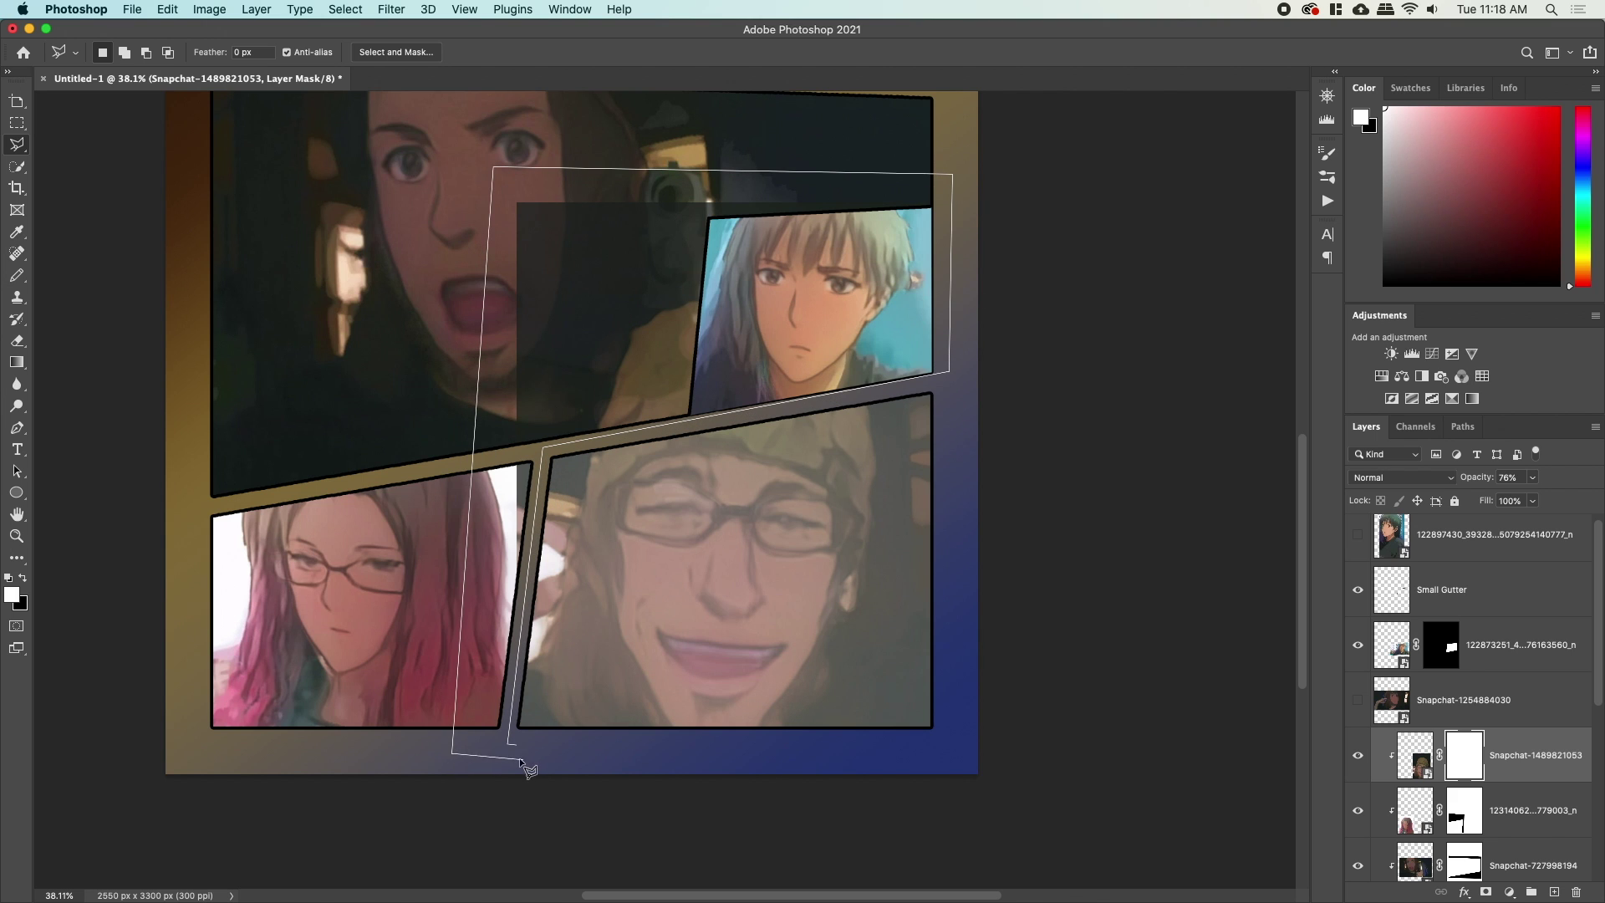
click(515, 744)
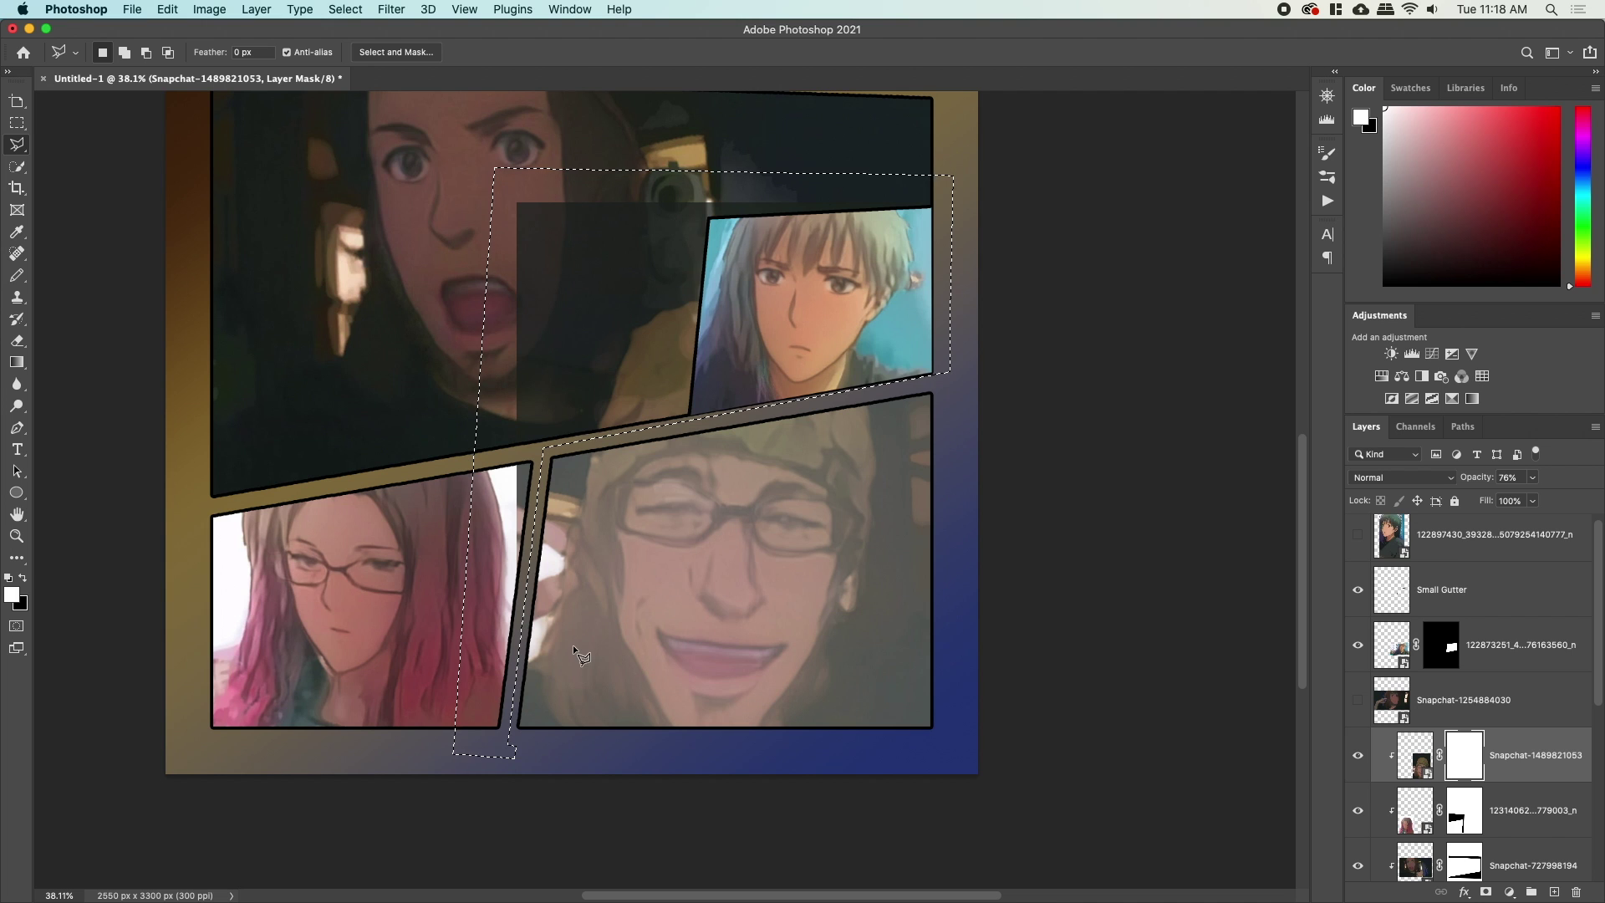
key(BackSpace)
key(super+d)
key(z)
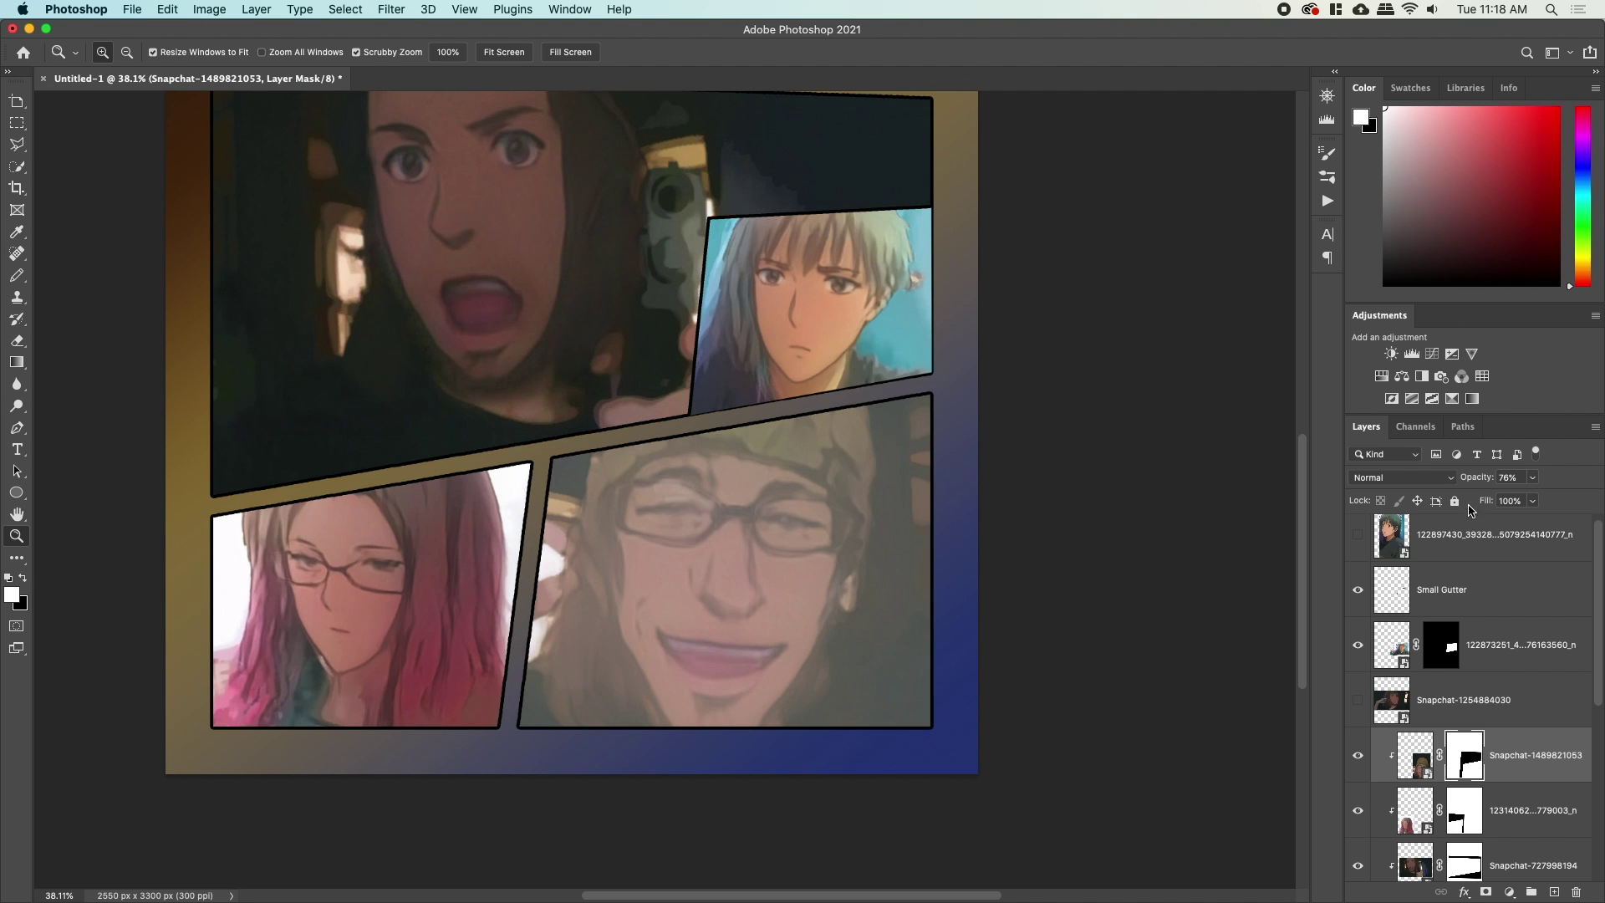
drag(1475, 478, 1548, 485)
drag(726, 330, 669, 501)
drag(683, 408, 669, 413)
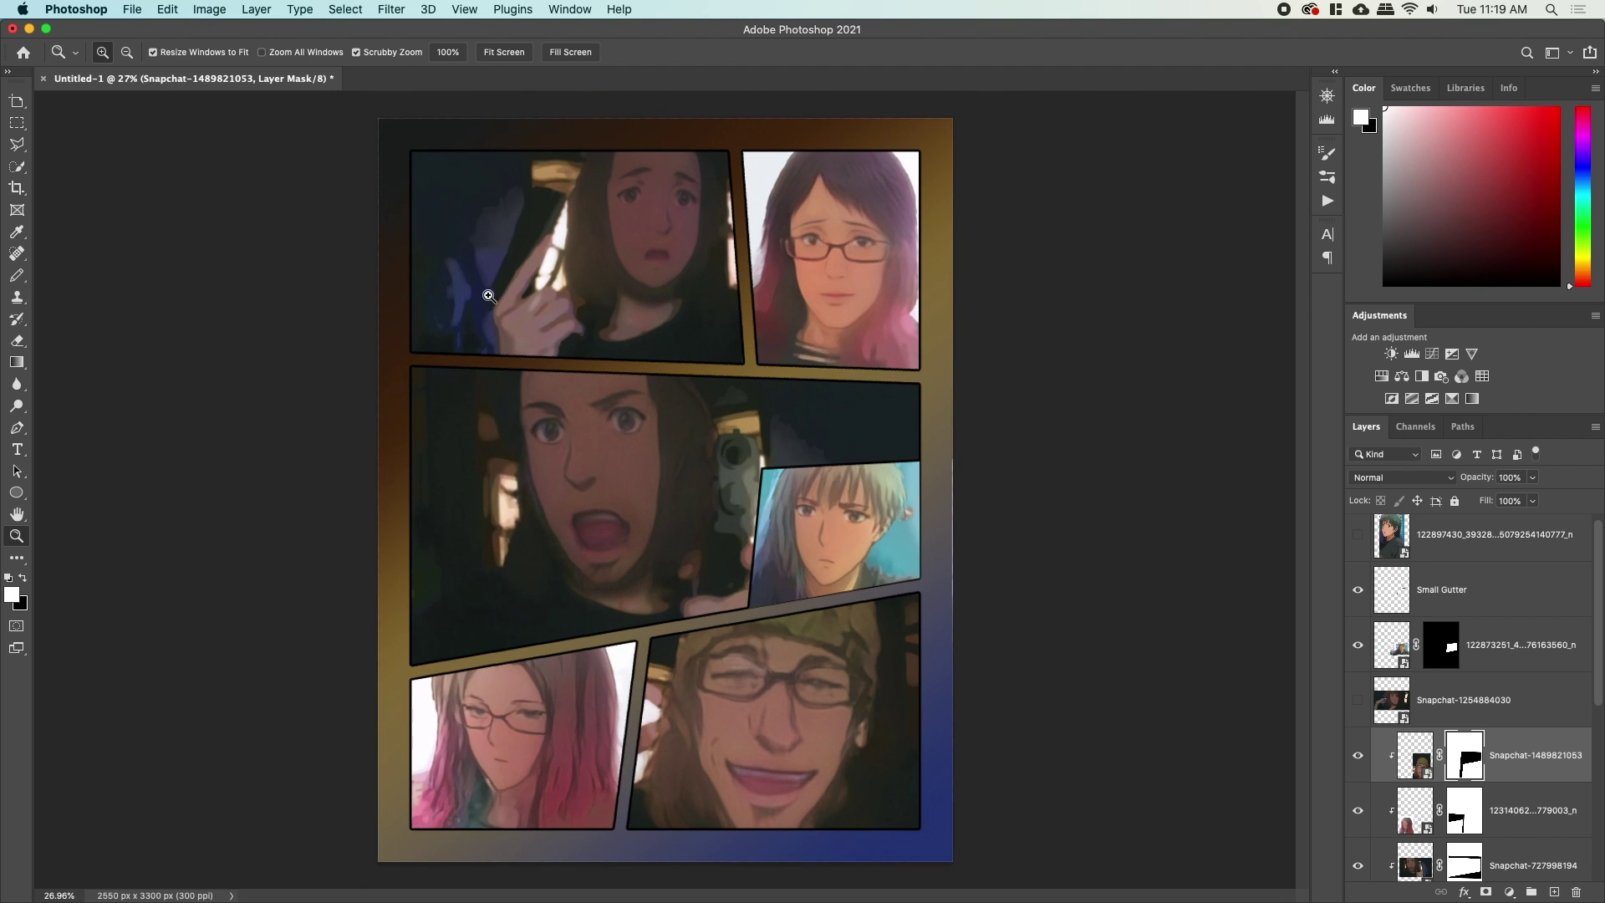
click(1427, 712)
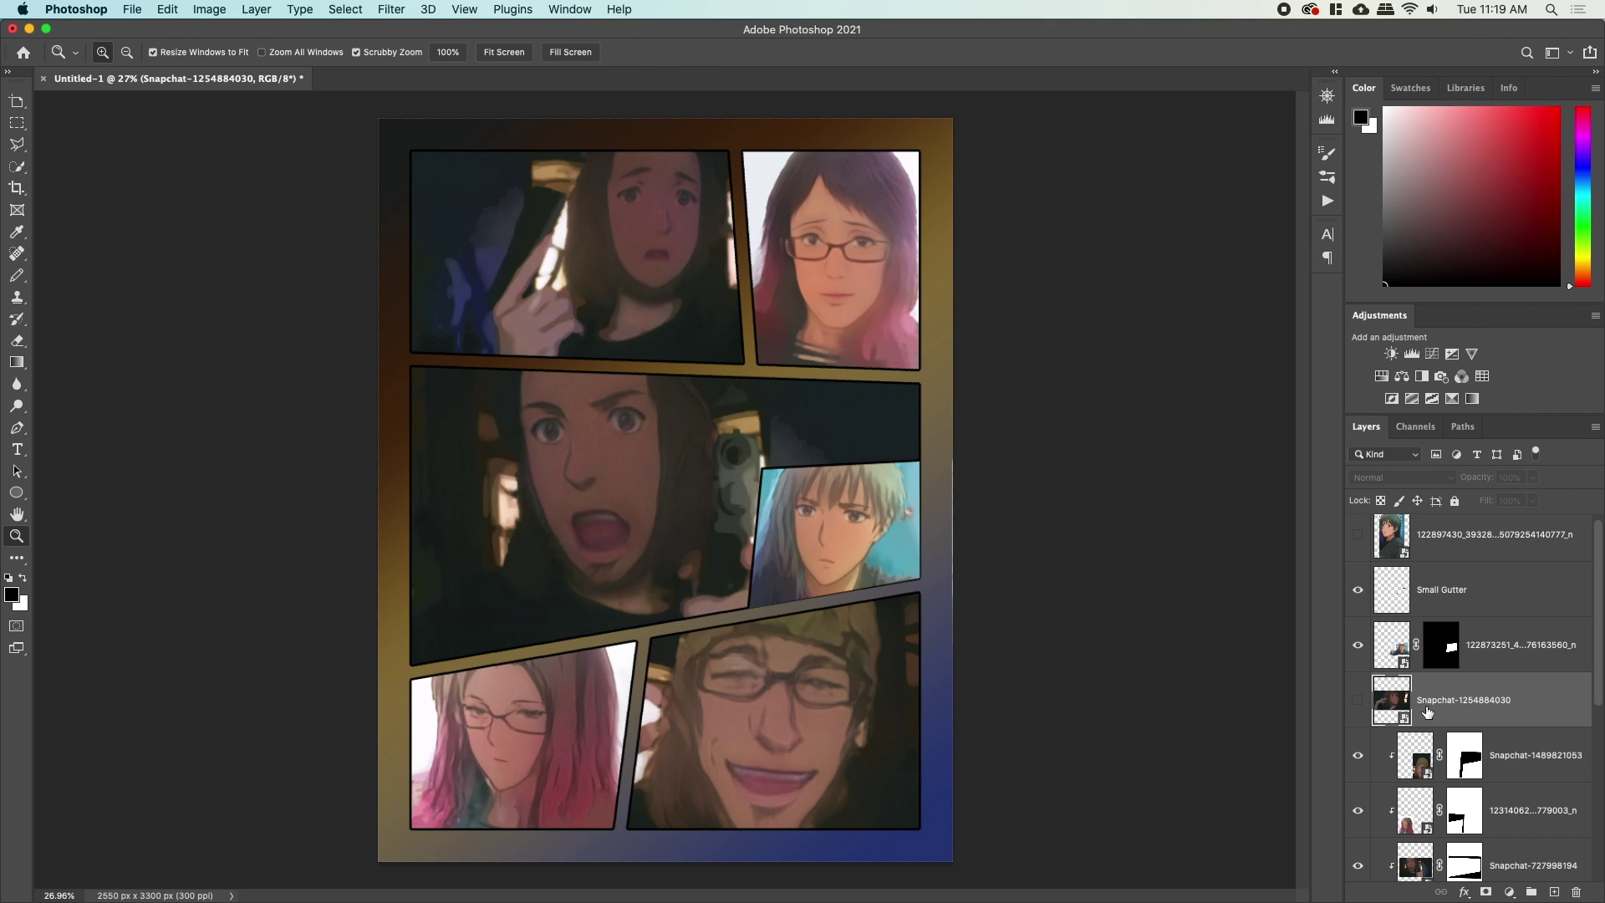
key(Delete)
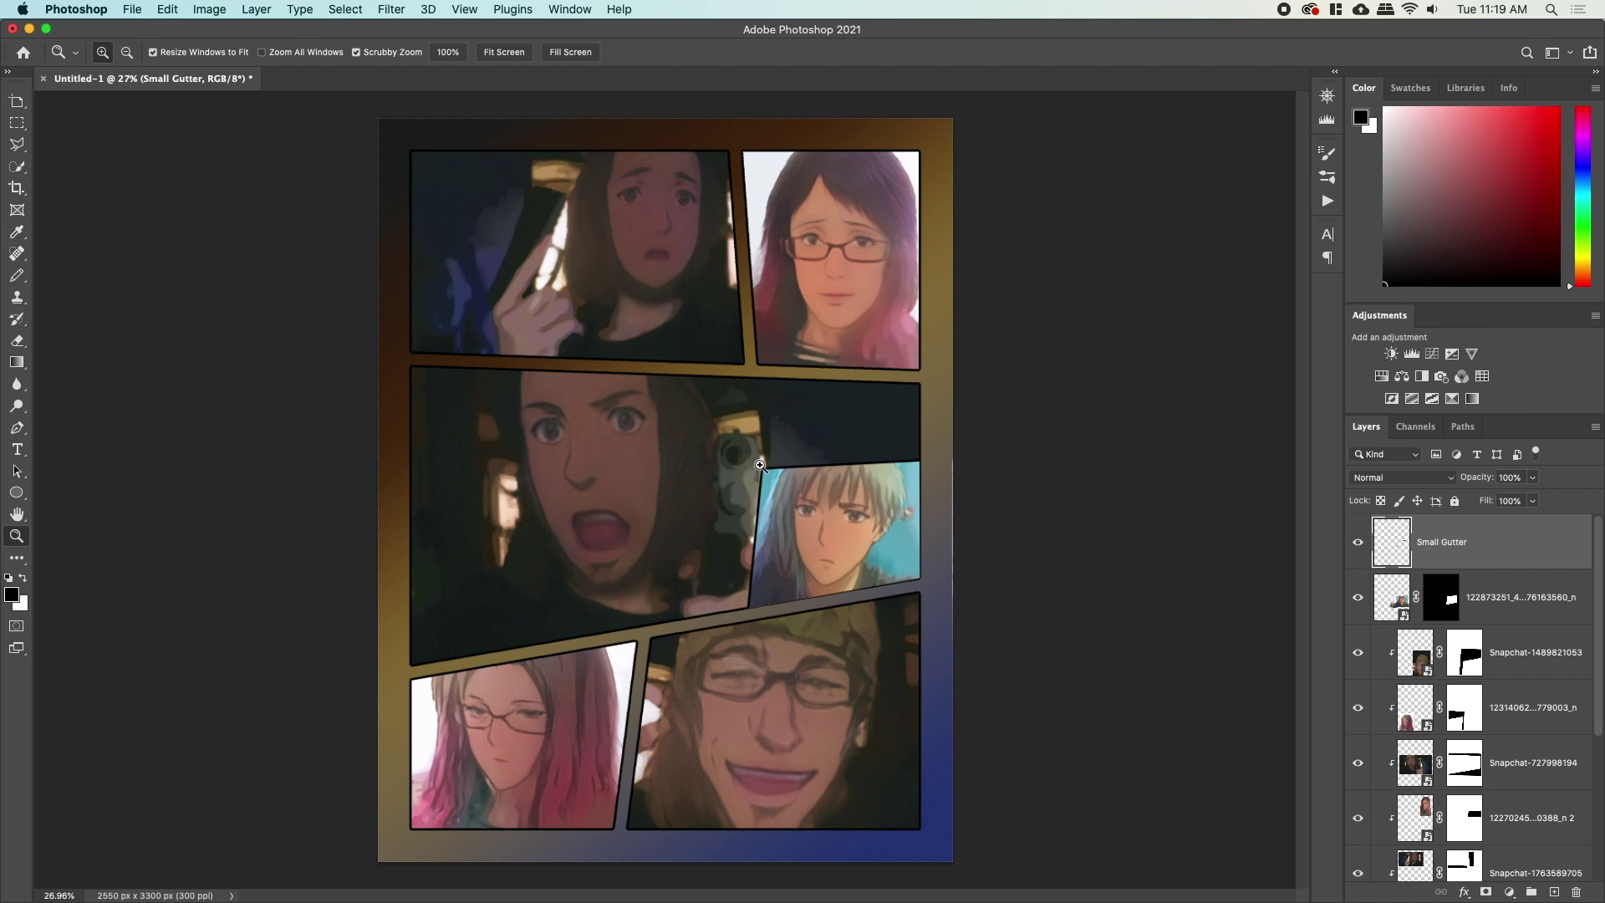
click(838, 469)
drag(839, 469, 875, 485)
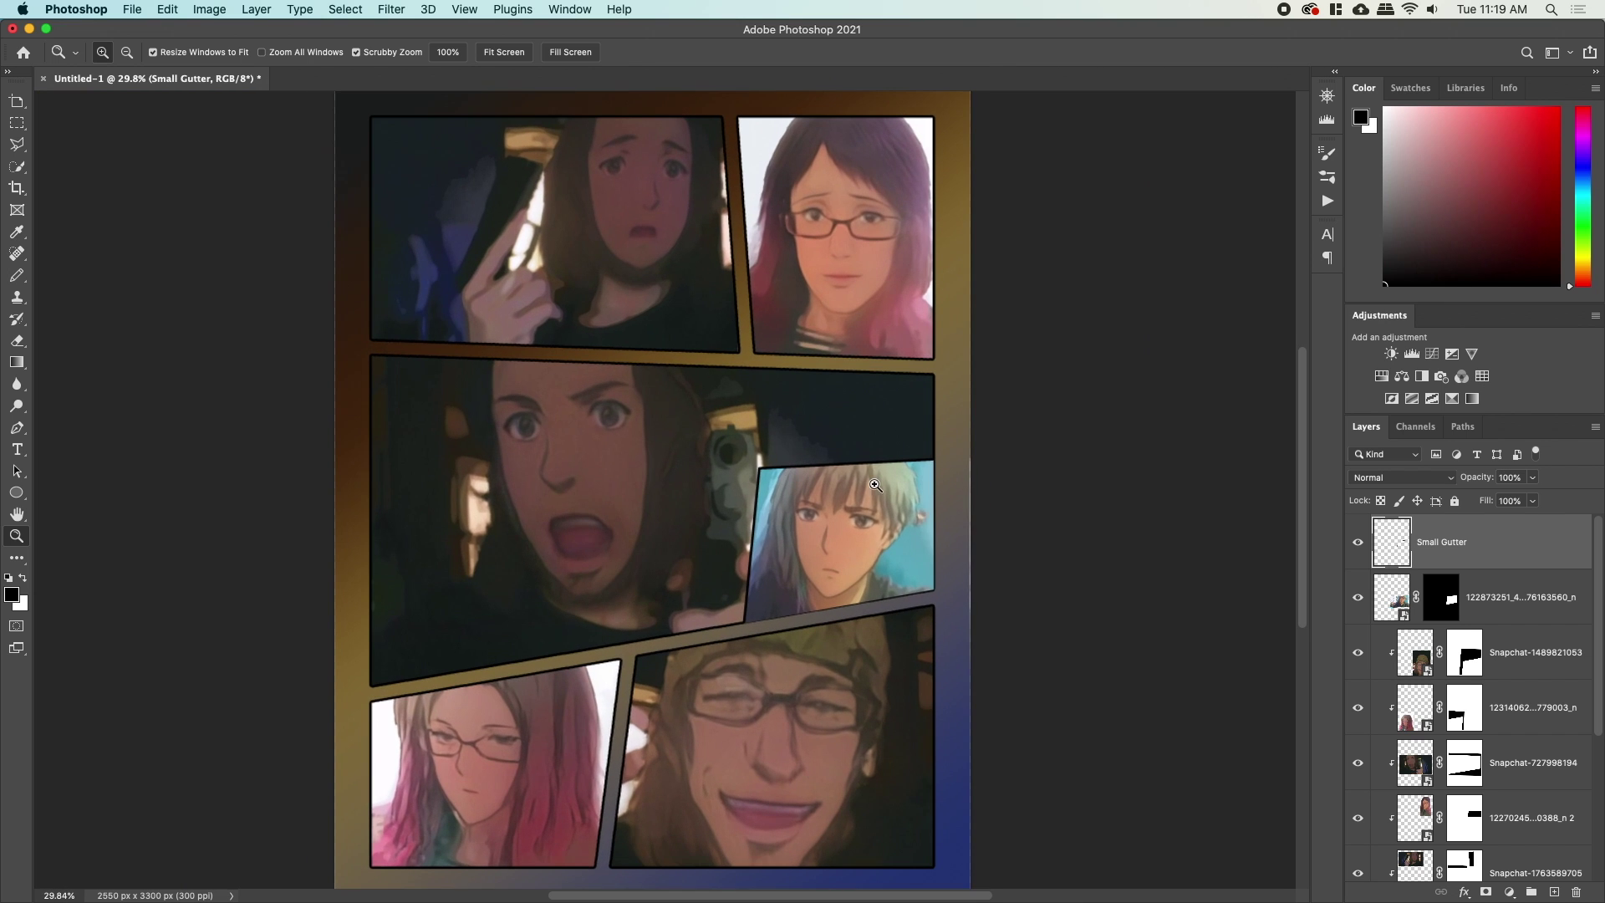
Rename the Small Gutter layer to Small Border.
double_click(1453, 551)
drag(1449, 552, 1530, 553)
key(BackSpace)
text(Border)
key(Return)
drag(765, 525, 606, 527)
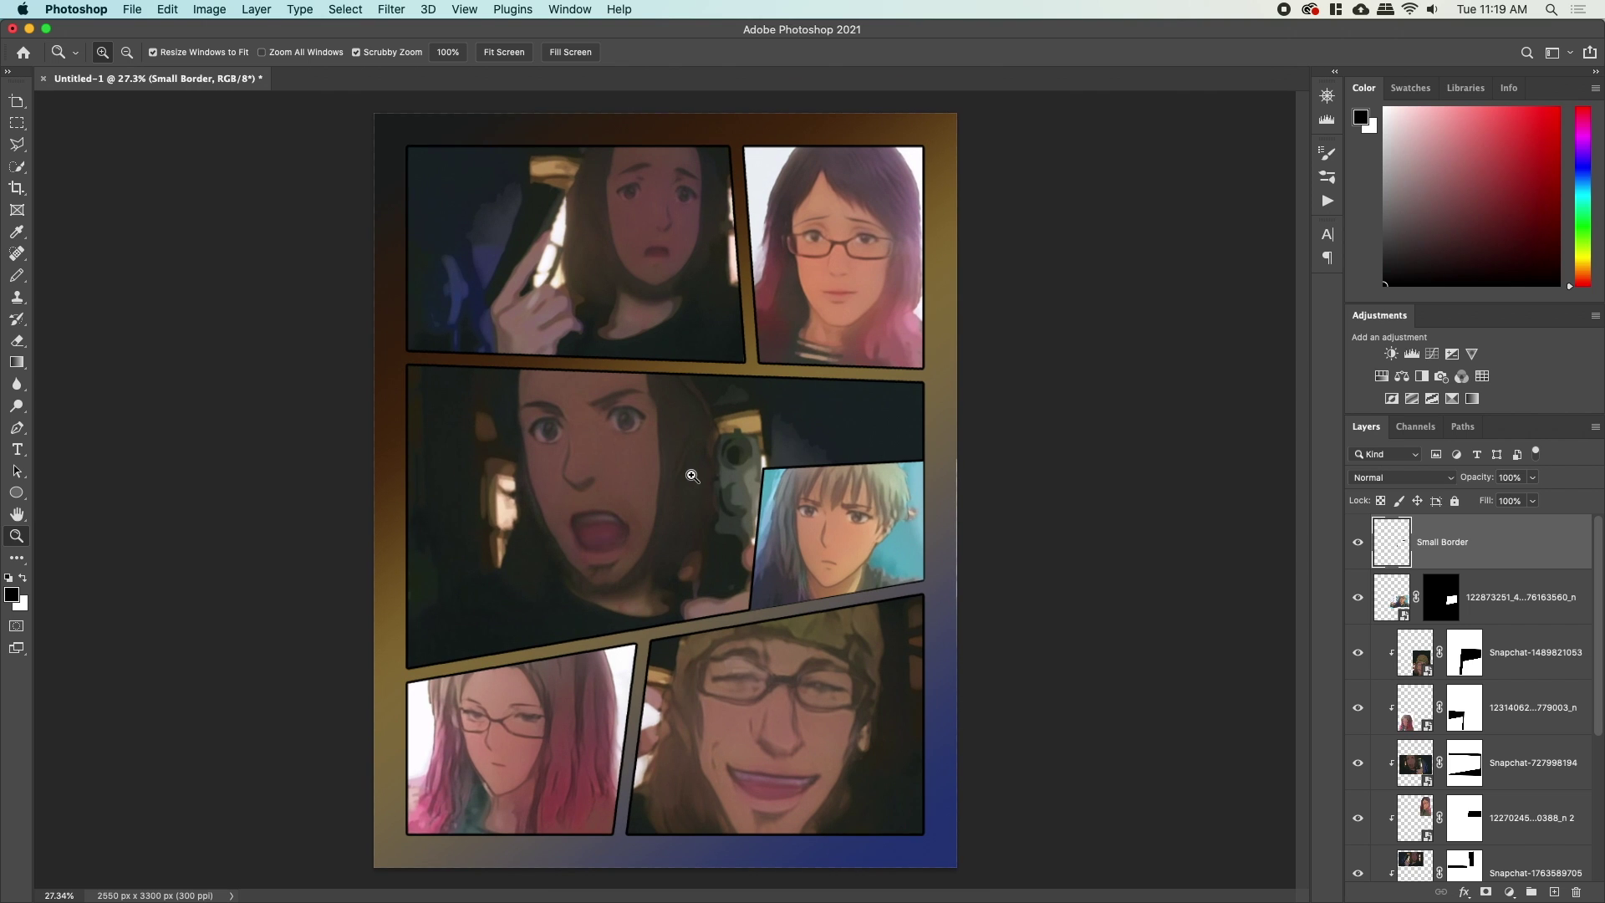
Activate the Type tool and look through the available fonts.
key(t)
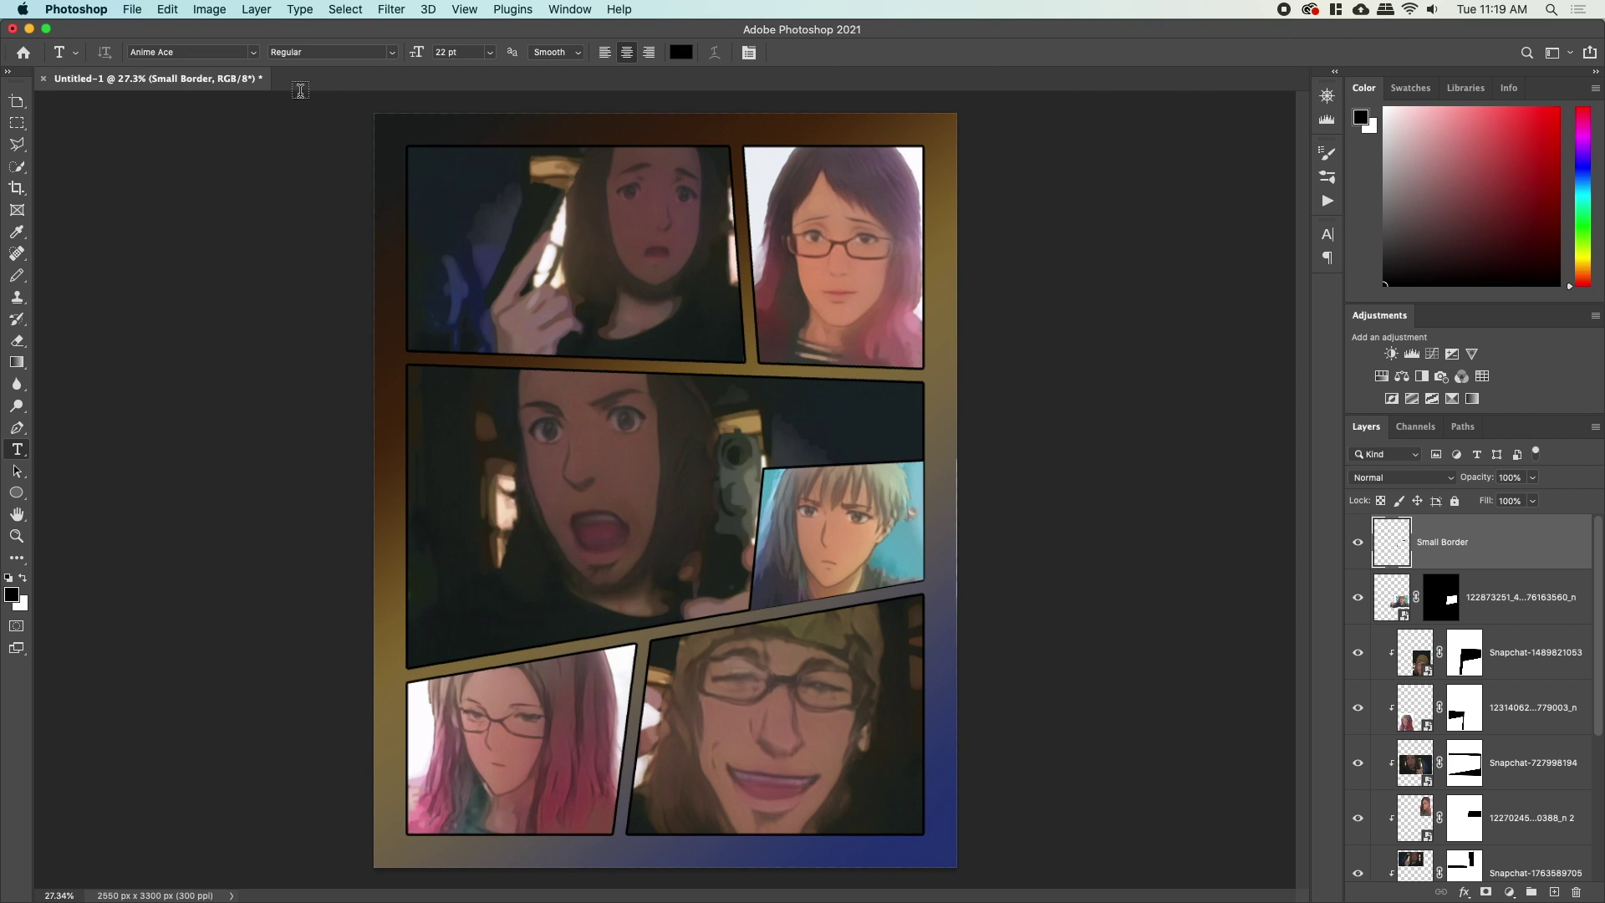
click(255, 53)
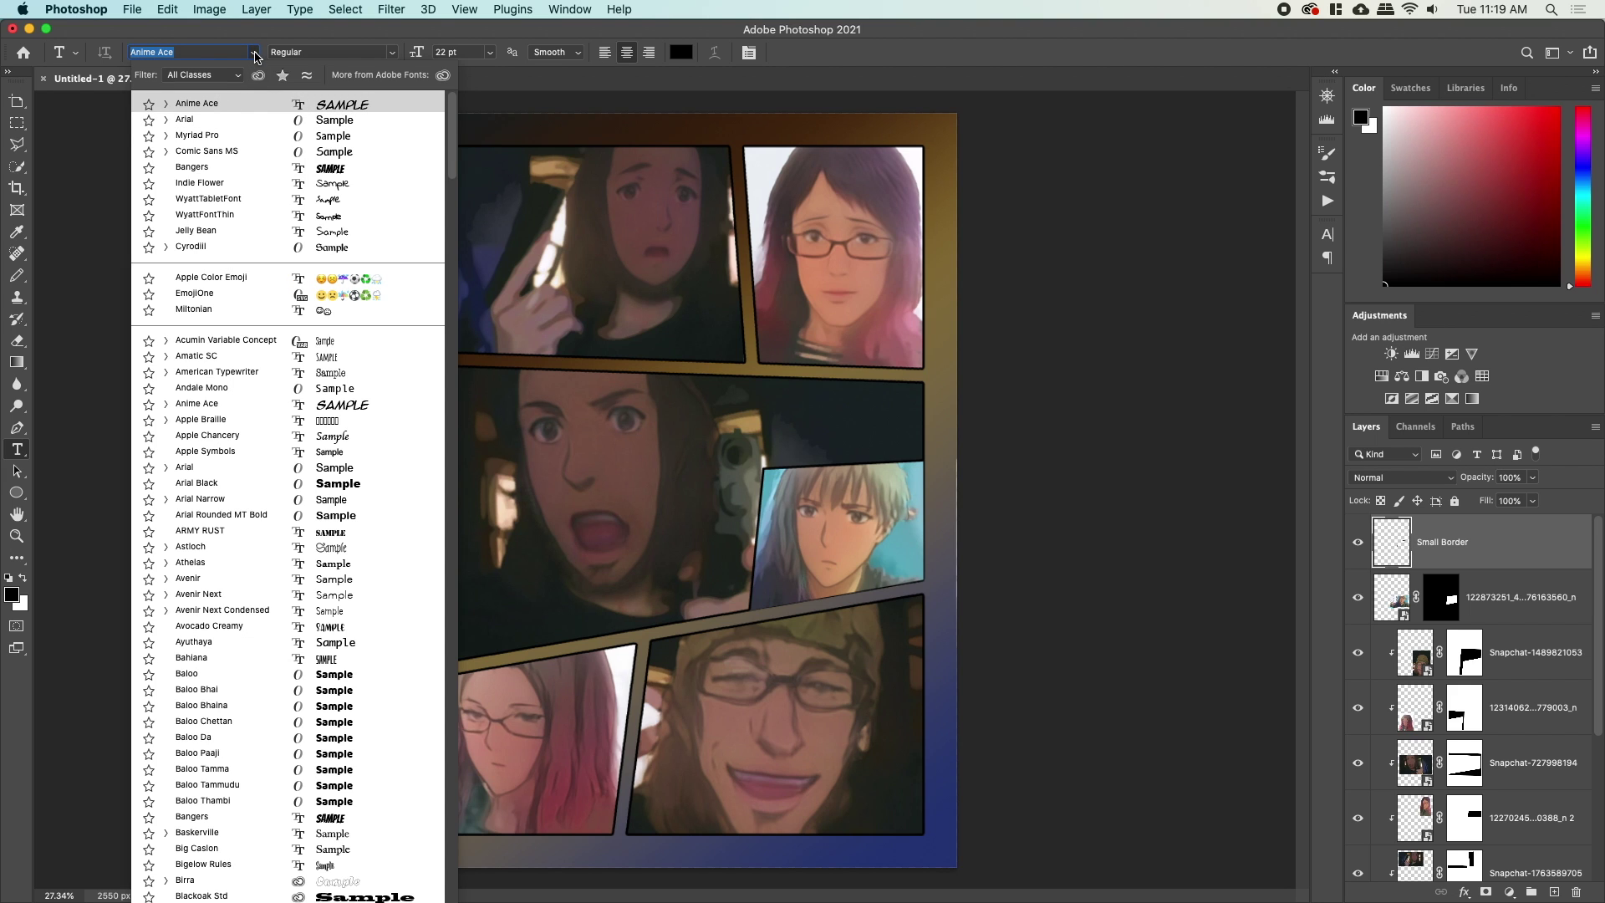
click(255, 53)
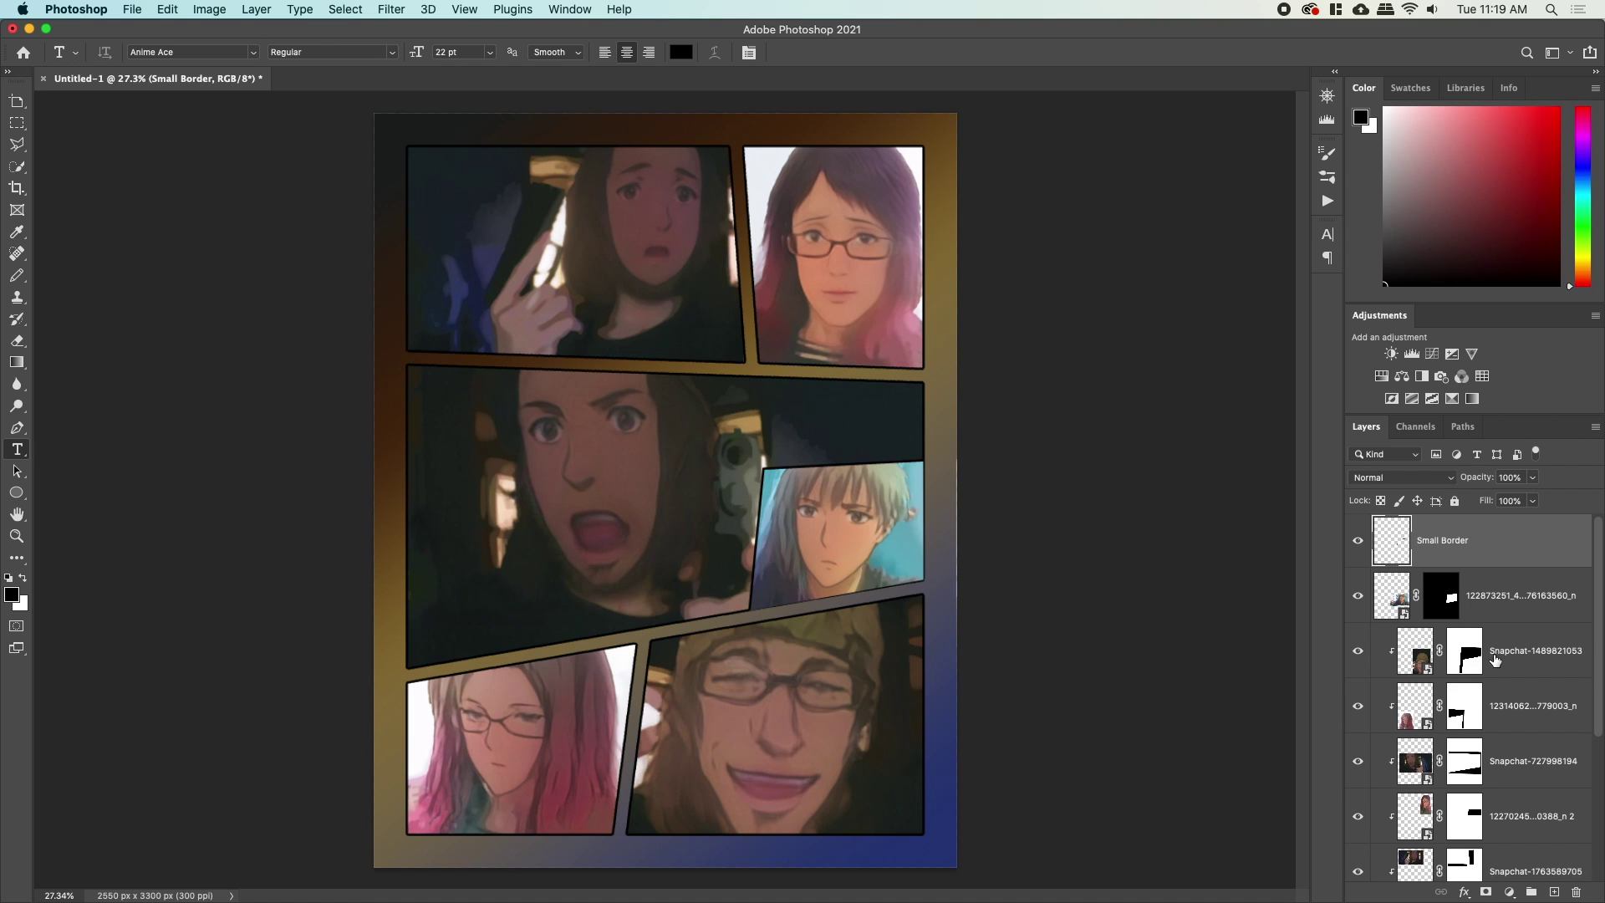
Group the layers from Small Border down to Panel copy and name the group Art.
scroll(1494, 659, down, 4)
shift+click(1508, 749)
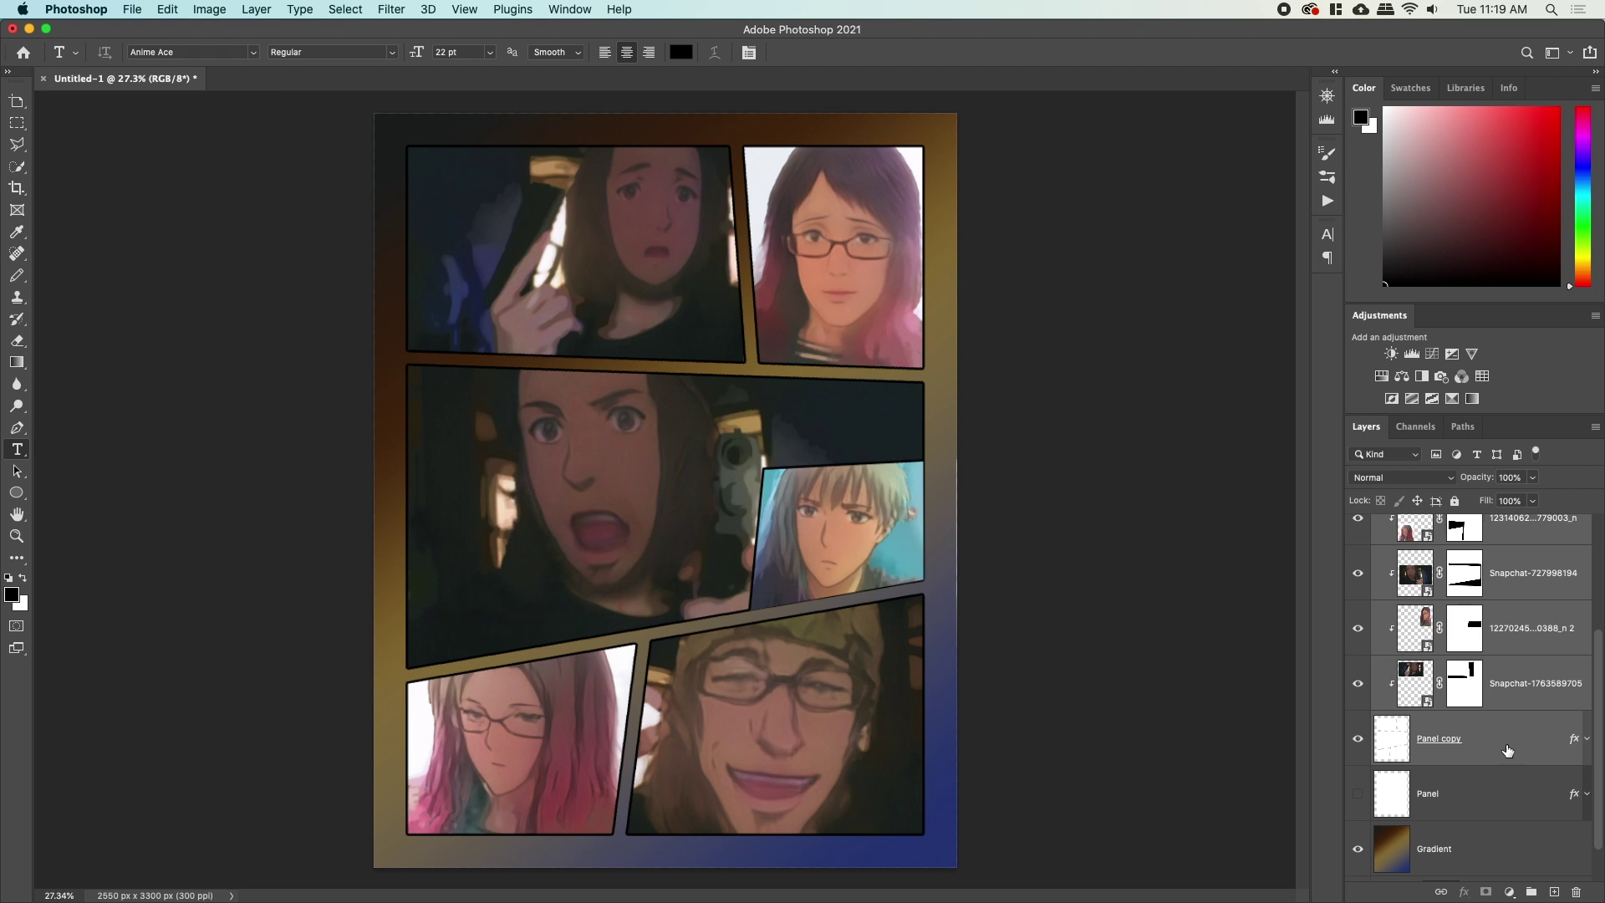
key(super+g)
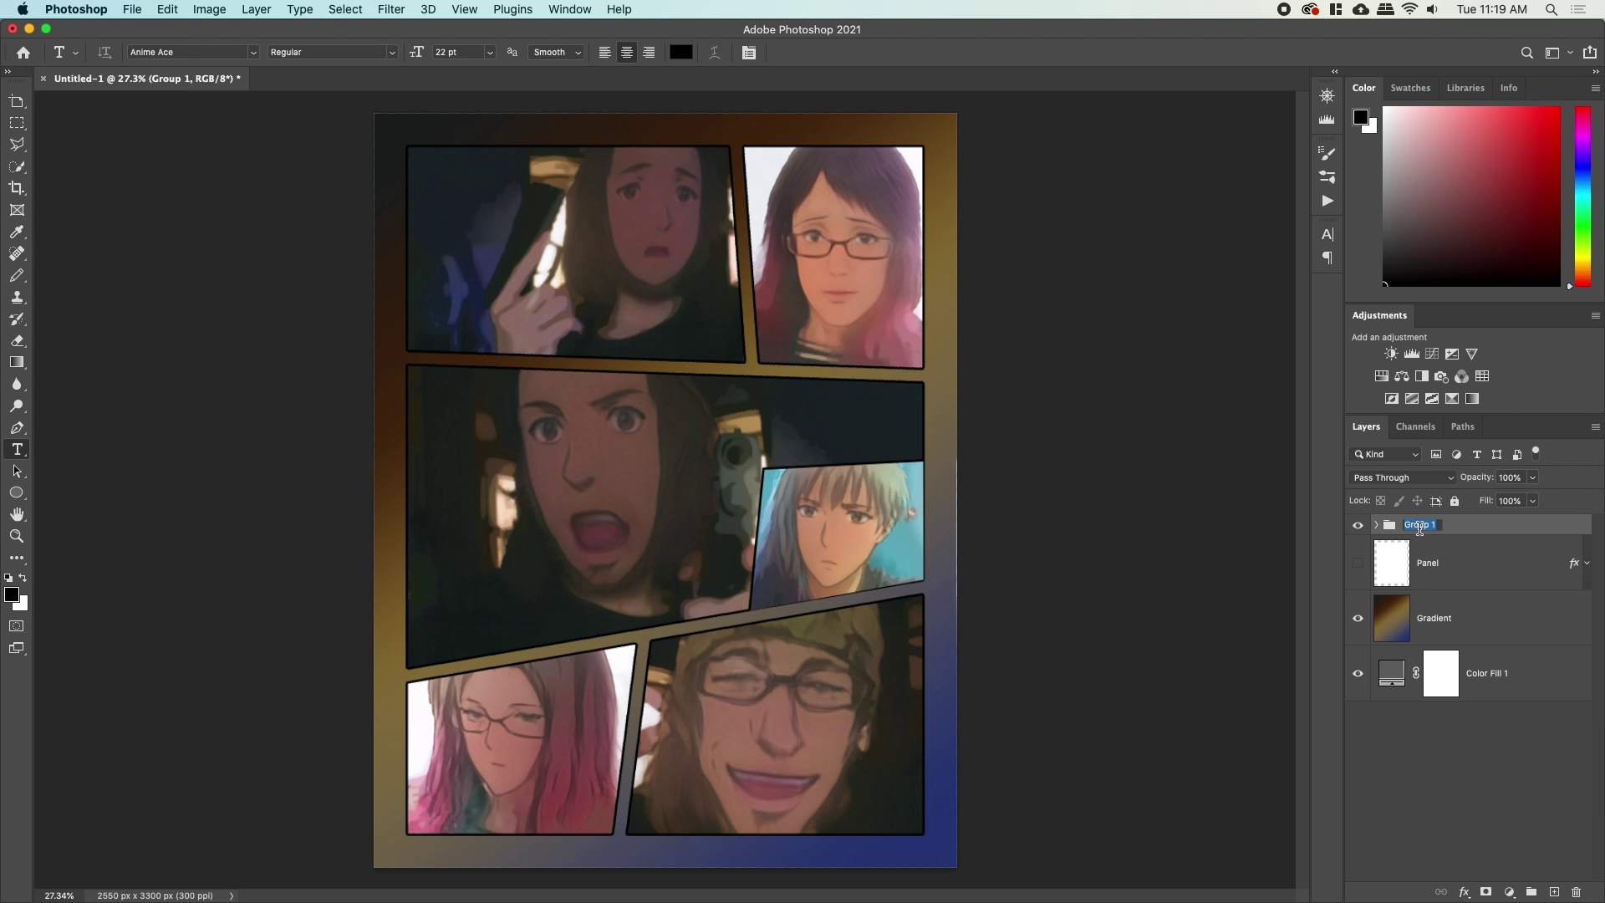
text(ARt)
key(Return)
double_click(1412, 525)
text(Art)
key(Return)
Add the Anime Ace text "LOREM IPSUM SOMETHING SENPAI" in the upper-left panel.
click(443, 185)
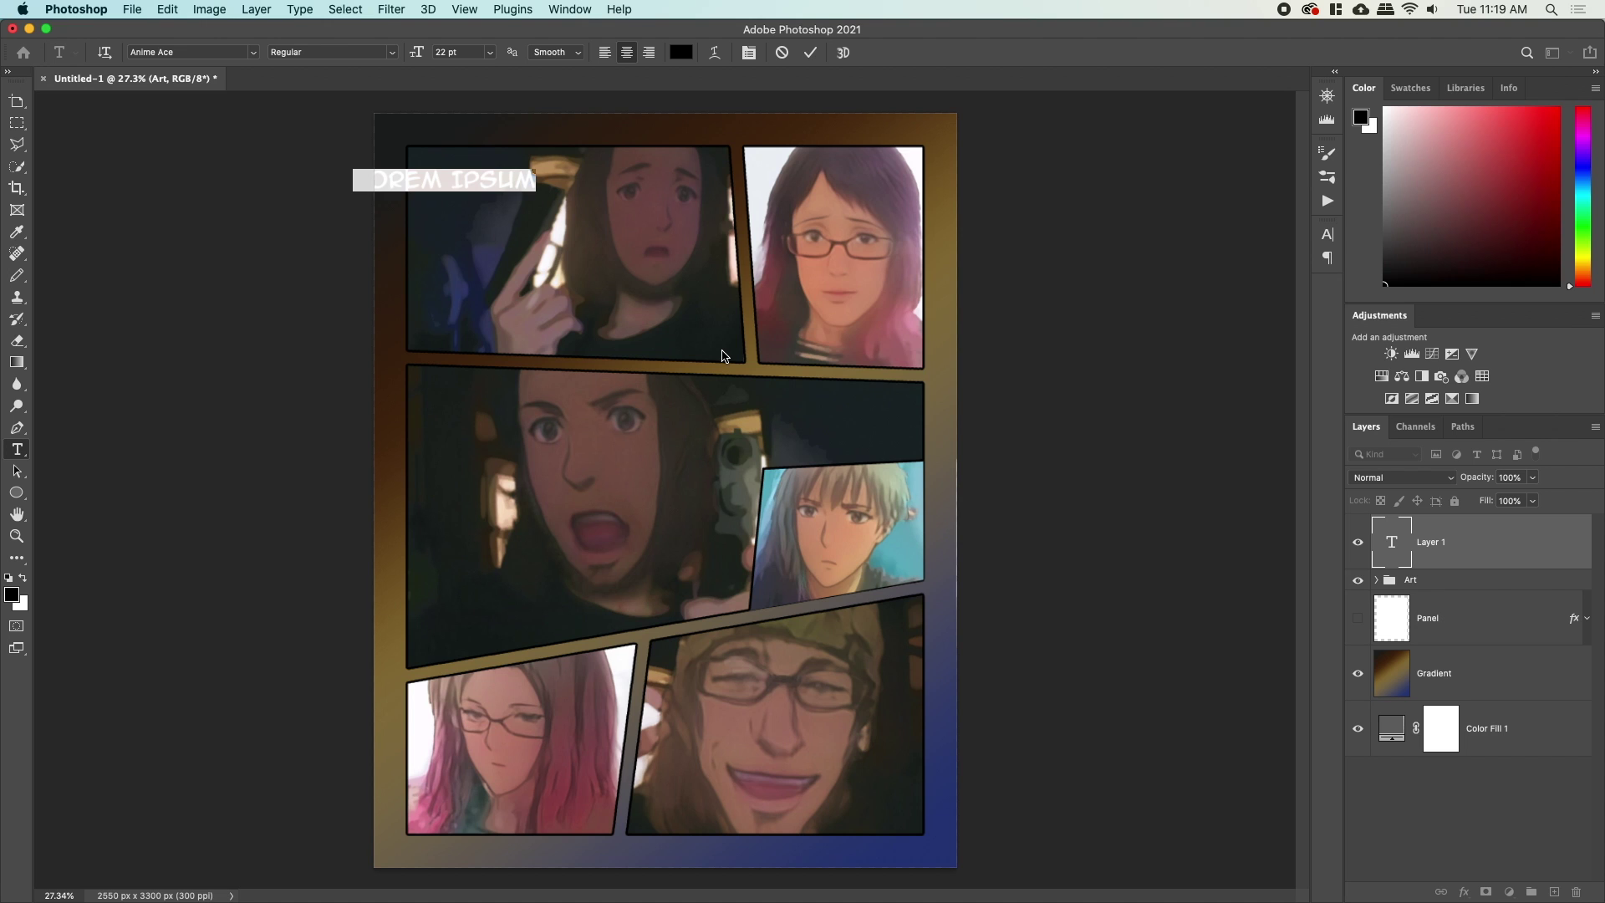
text(LOREM IPSIM)
key(BackSpace)
key(BackSpace)
text(UM)
key(Return)
text(SOMETHING )
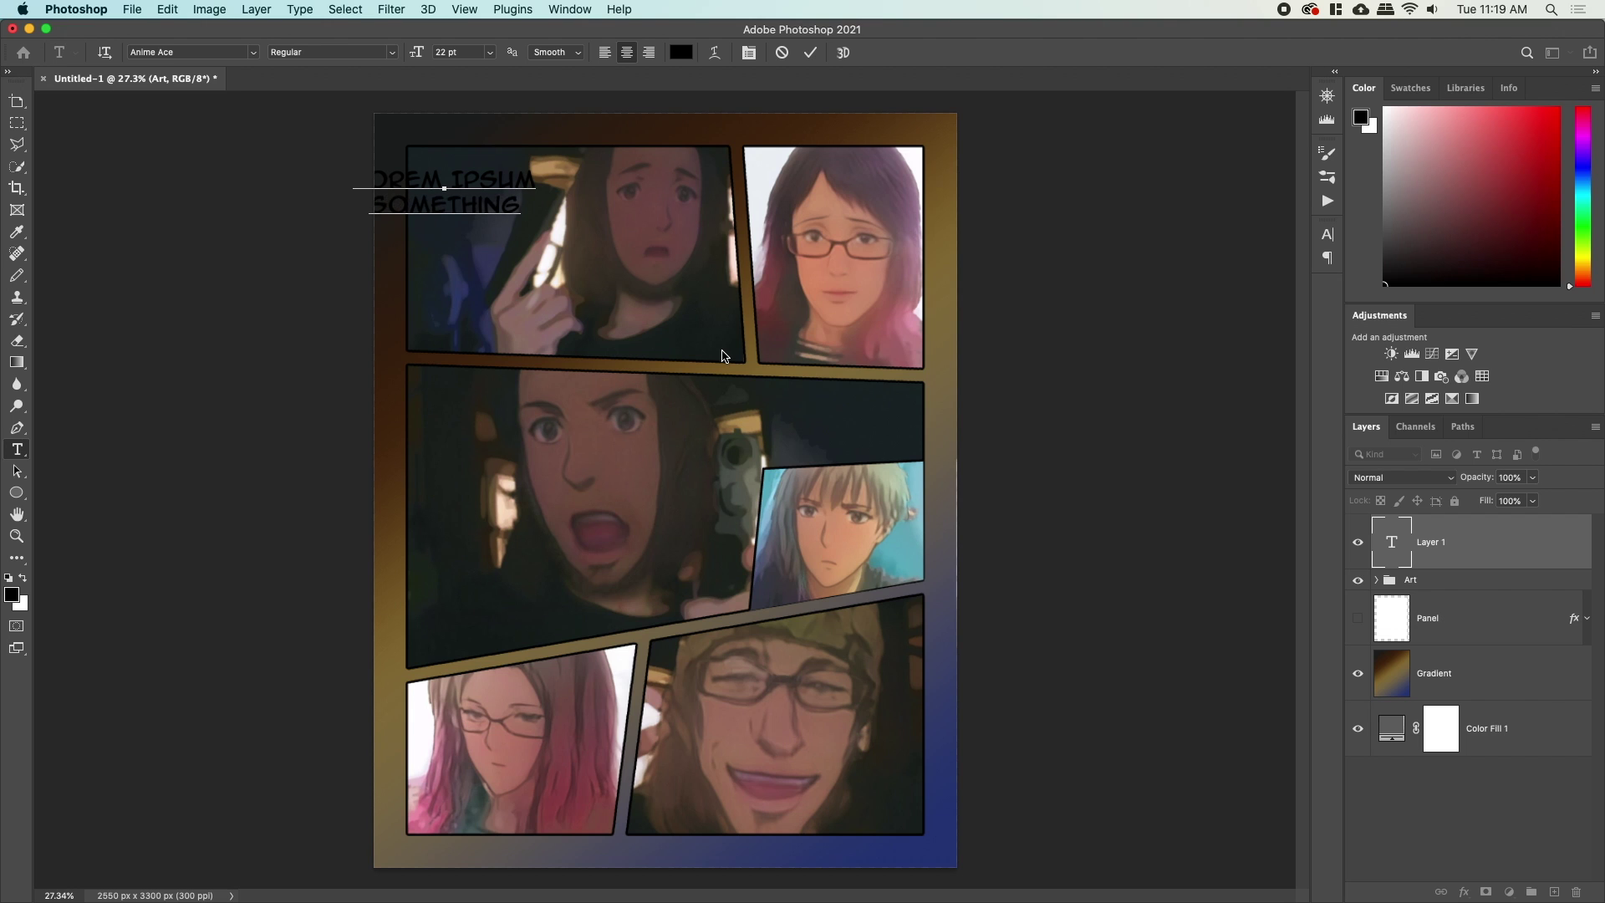
text(SENPAI)
drag(513, 287, 520, 224)
Rework the caption's line breaks into two lines, "LOREM IPSUM" and "SOMETHING SENPAI", and reposition it in the upper-left panel.
key(Return)
drag(552, 350, 558, 452)
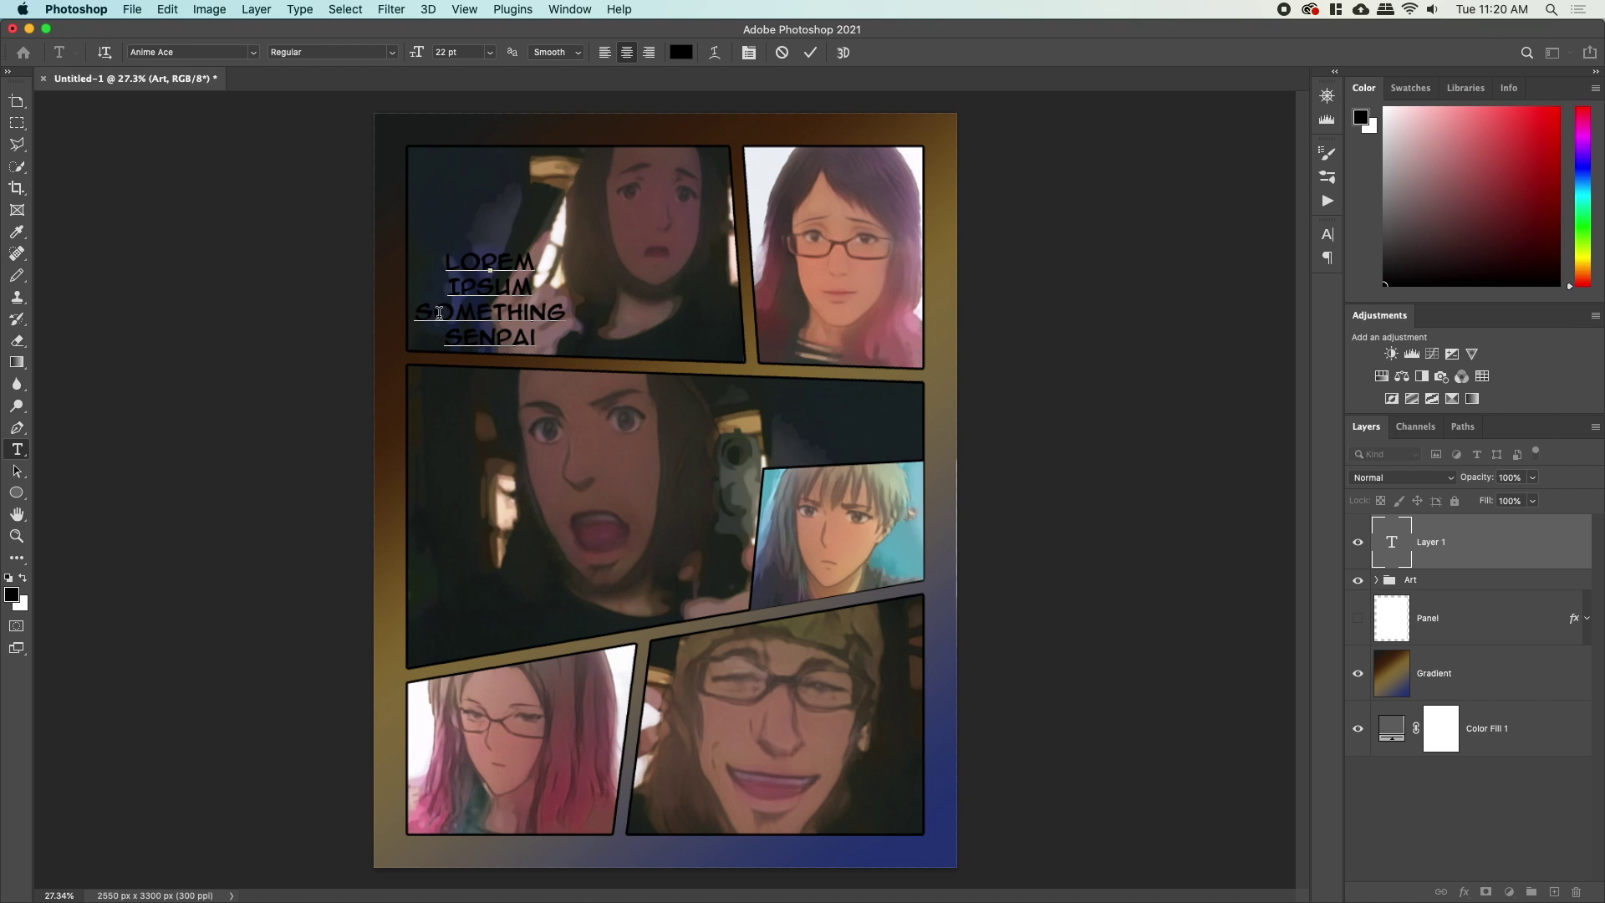
key(BackSpace)
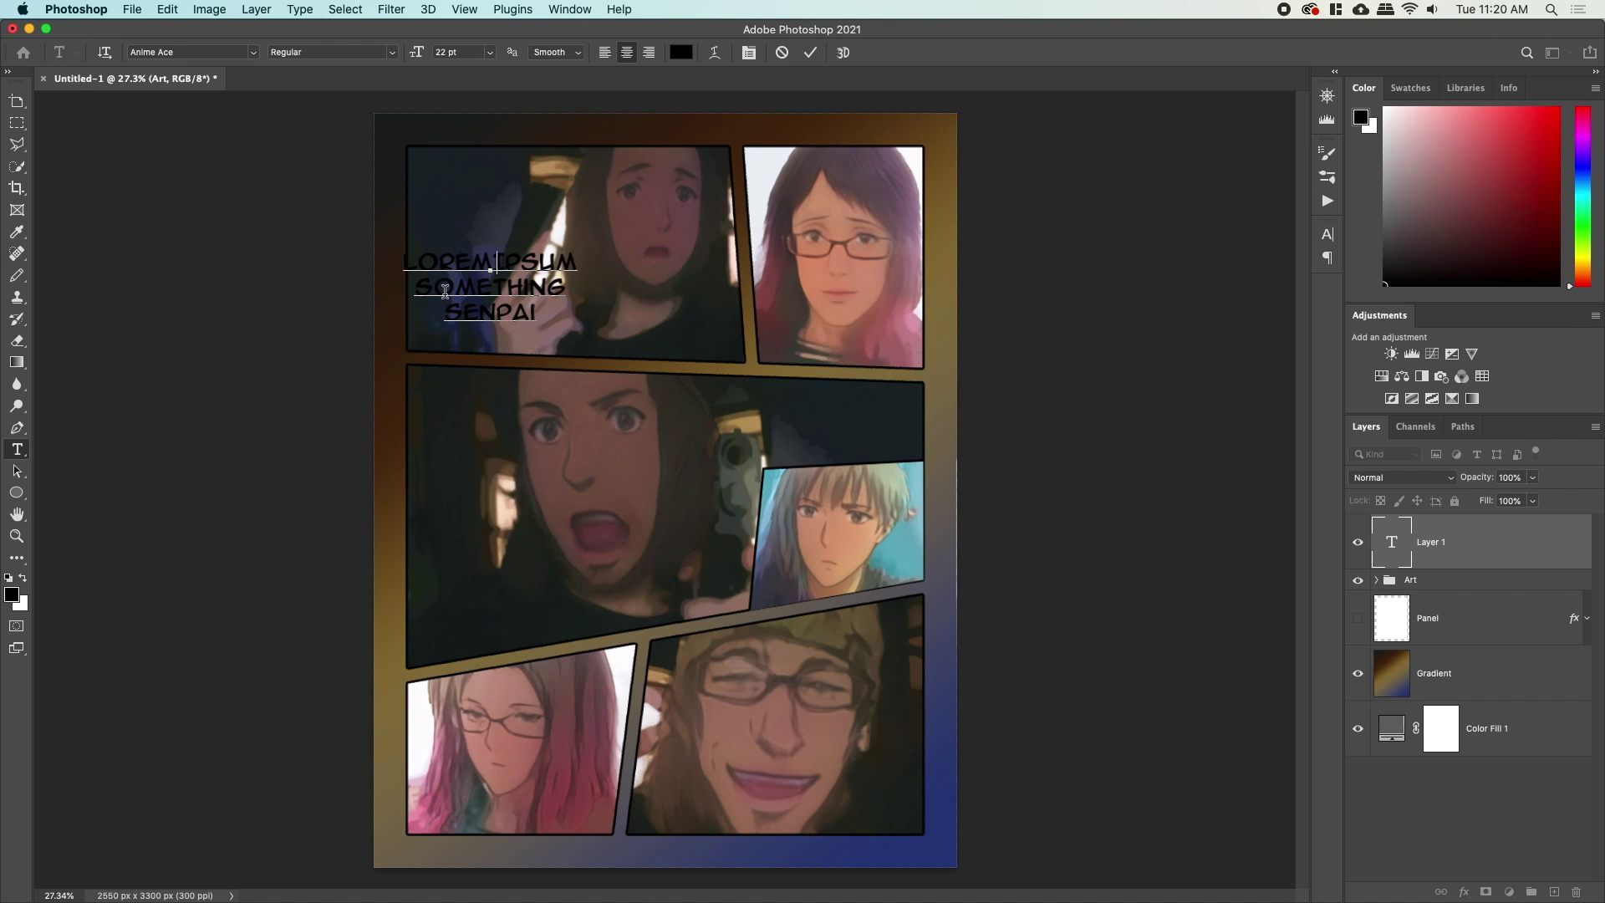
click(445, 313)
key(BackSpace)
mouse_move(700, 443)
mouse_down()
mouse_move(729, 465)
mouse_move(722, 452)
mouse_up()
Left-align the caption and move it to the lower-left corner of the upper-left panel.
key(super+a)
click(605, 52)
drag(676, 397, 585, 433)
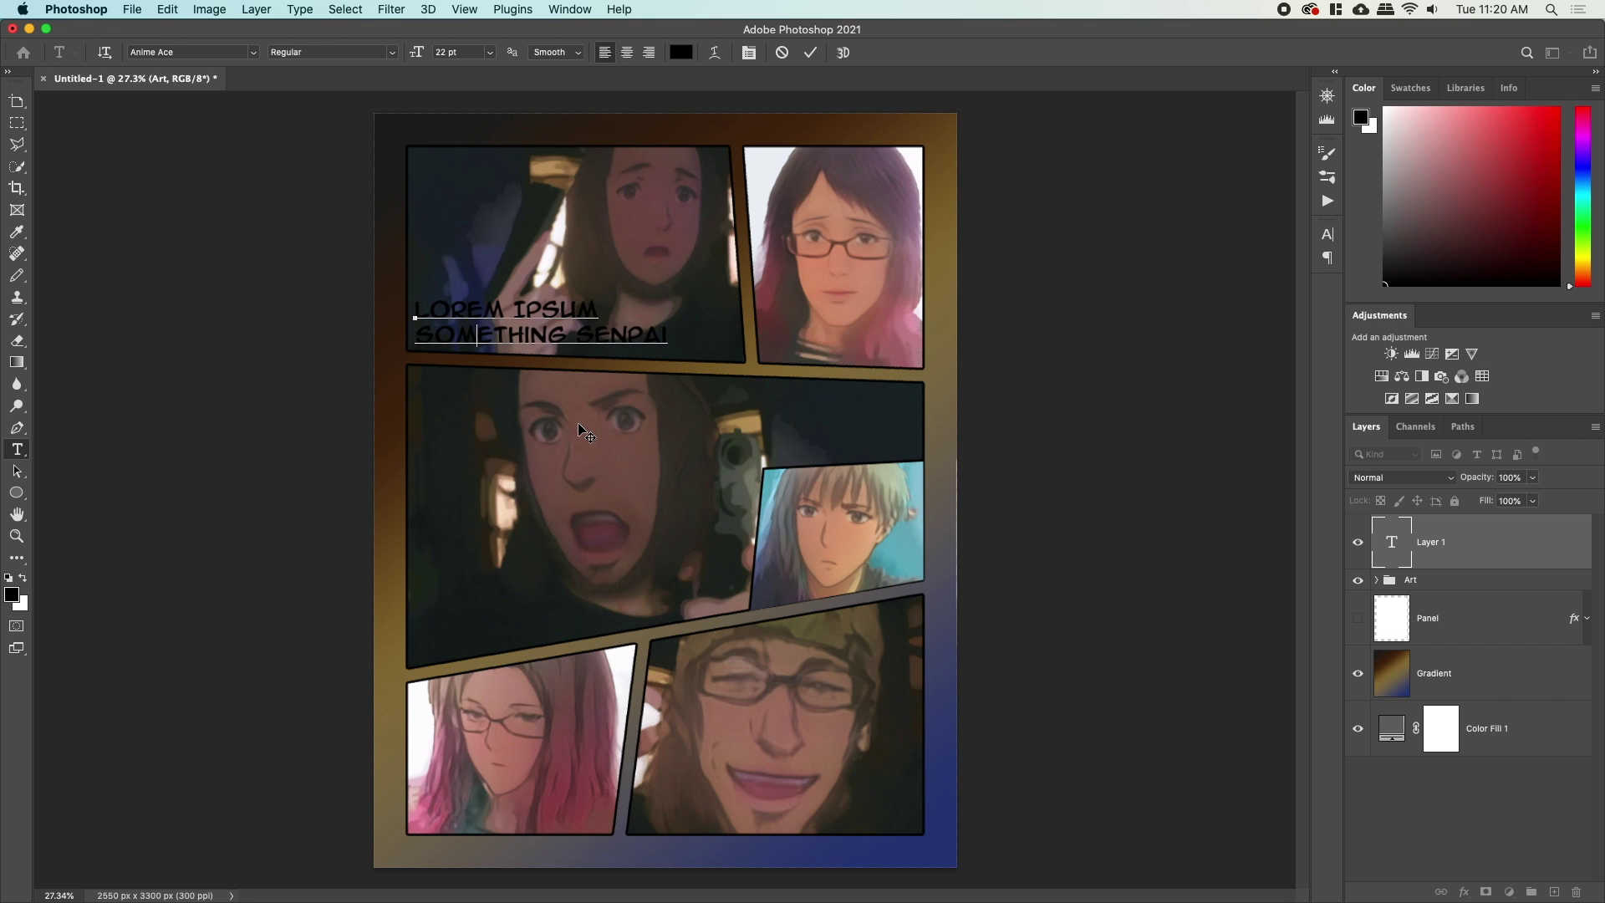
Set the caption's size to 15 pt, nudge it deeper into the panel's lower-left corner, and commit the text.
drag(657, 334, 357, 236)
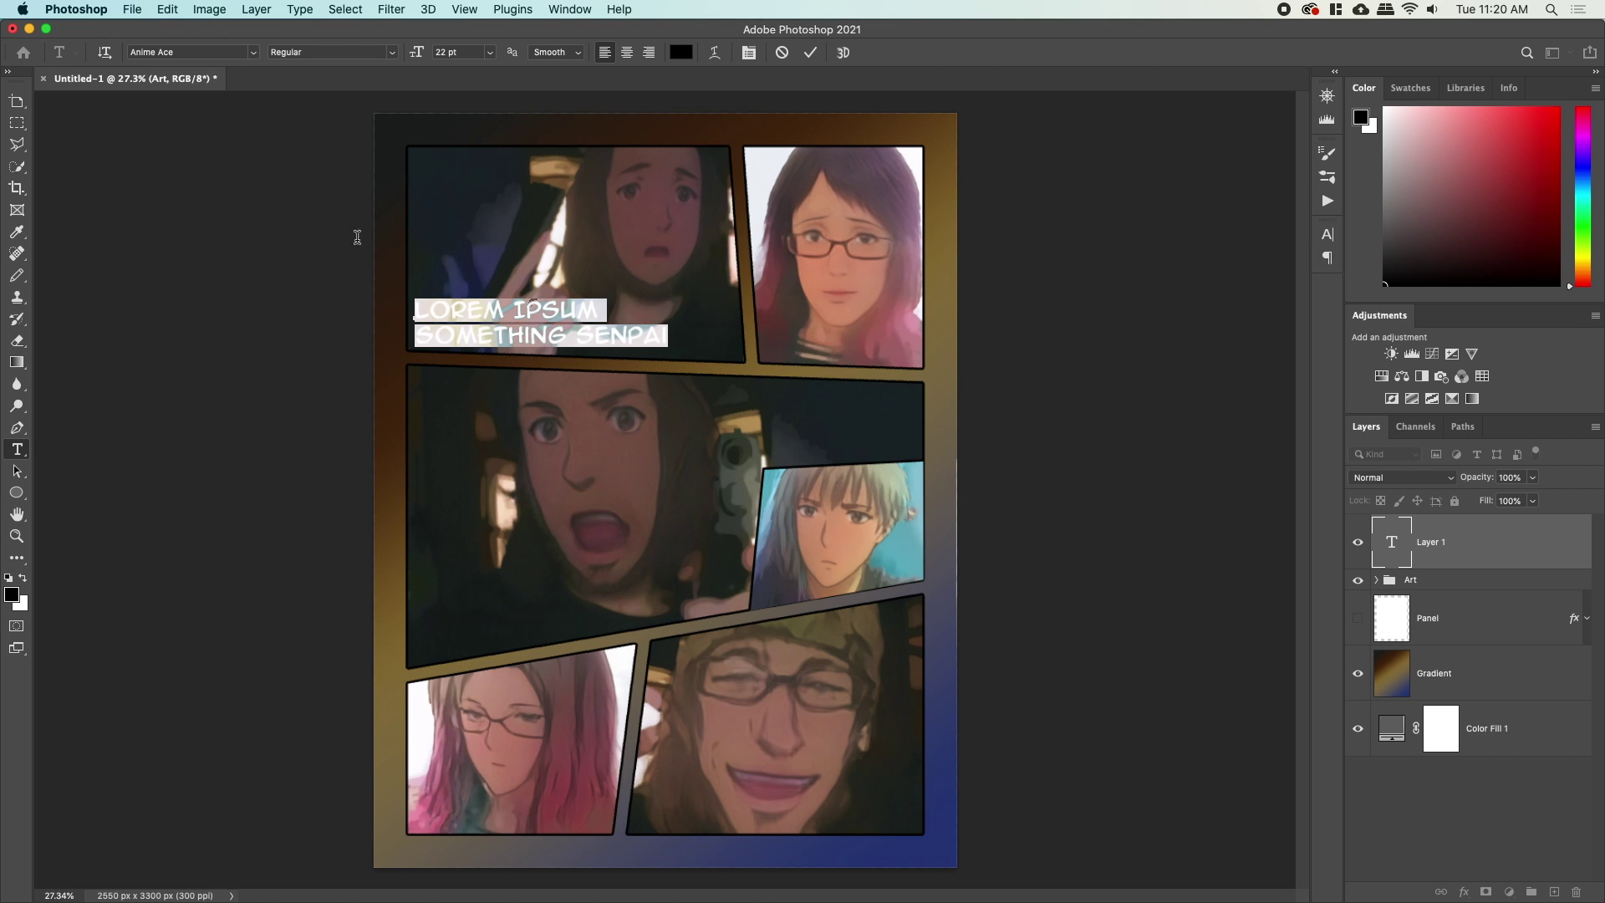
drag(417, 57, 407, 57)
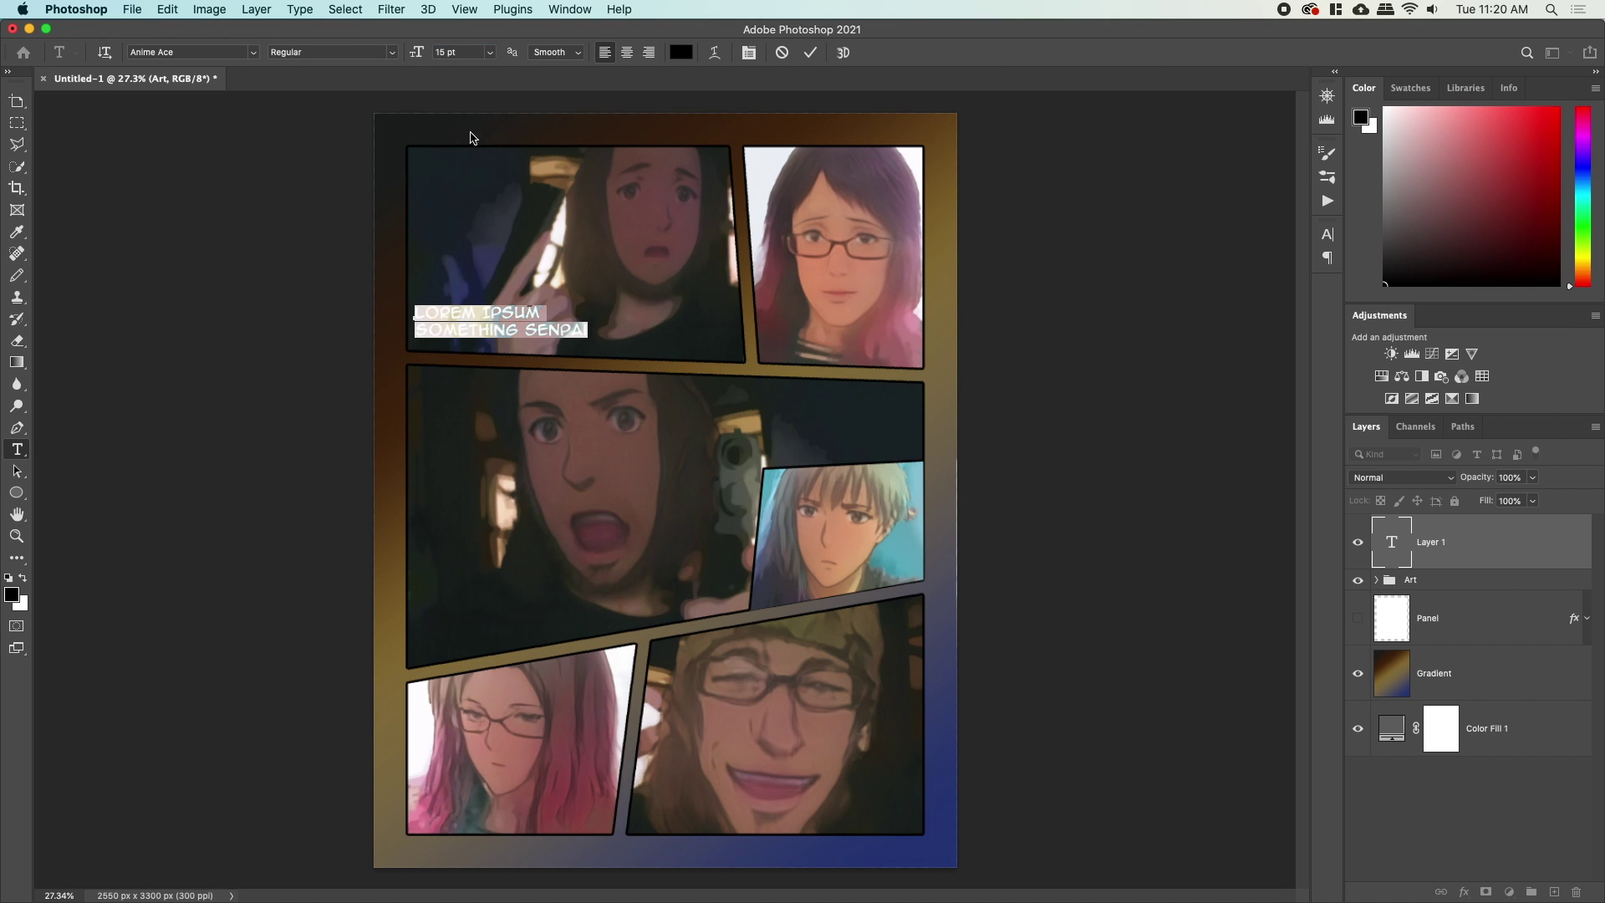
click(549, 318)
drag(616, 407, 622, 417)
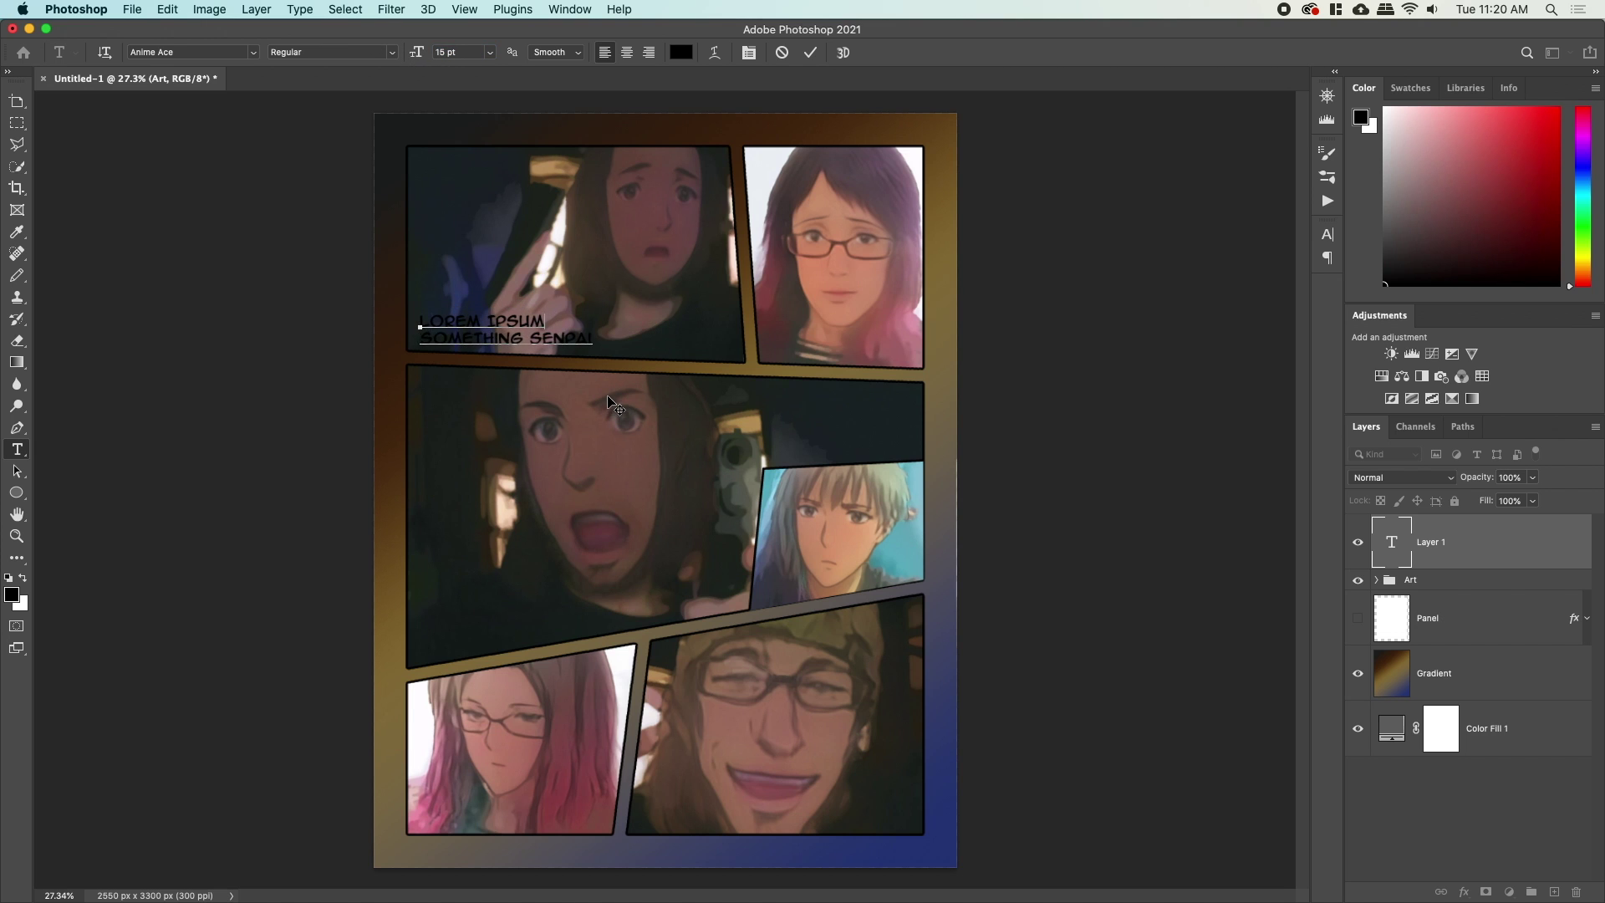
click(810, 53)
Add the text "ANGRY WORDS!!" in the dark area above the small inset panel.
click(805, 410)
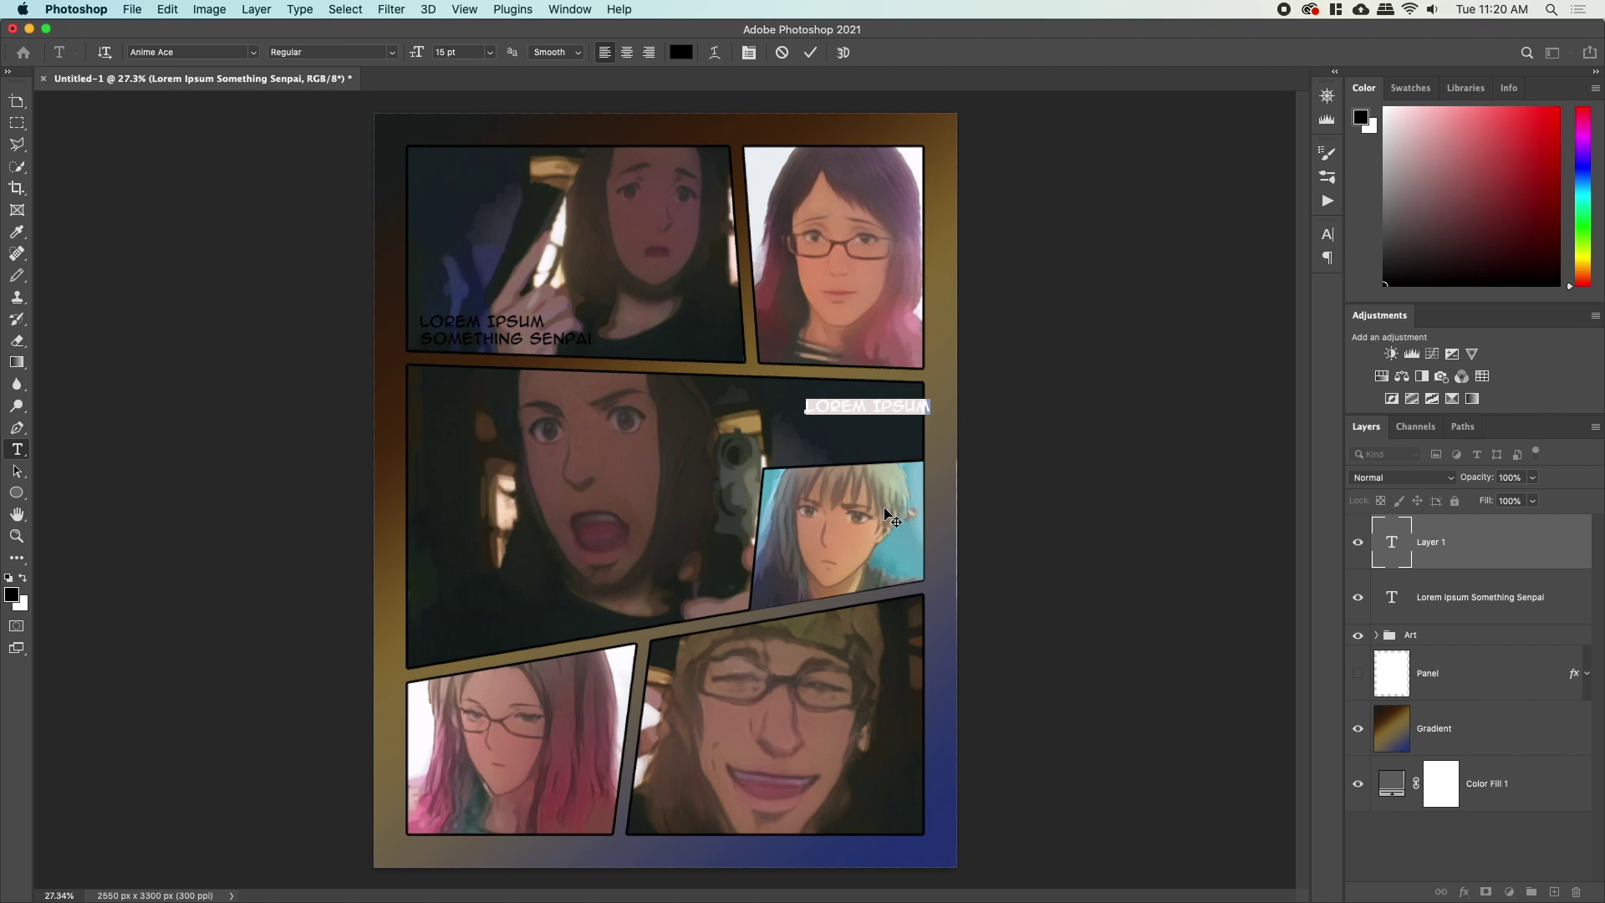
text(ANGRY WORK)
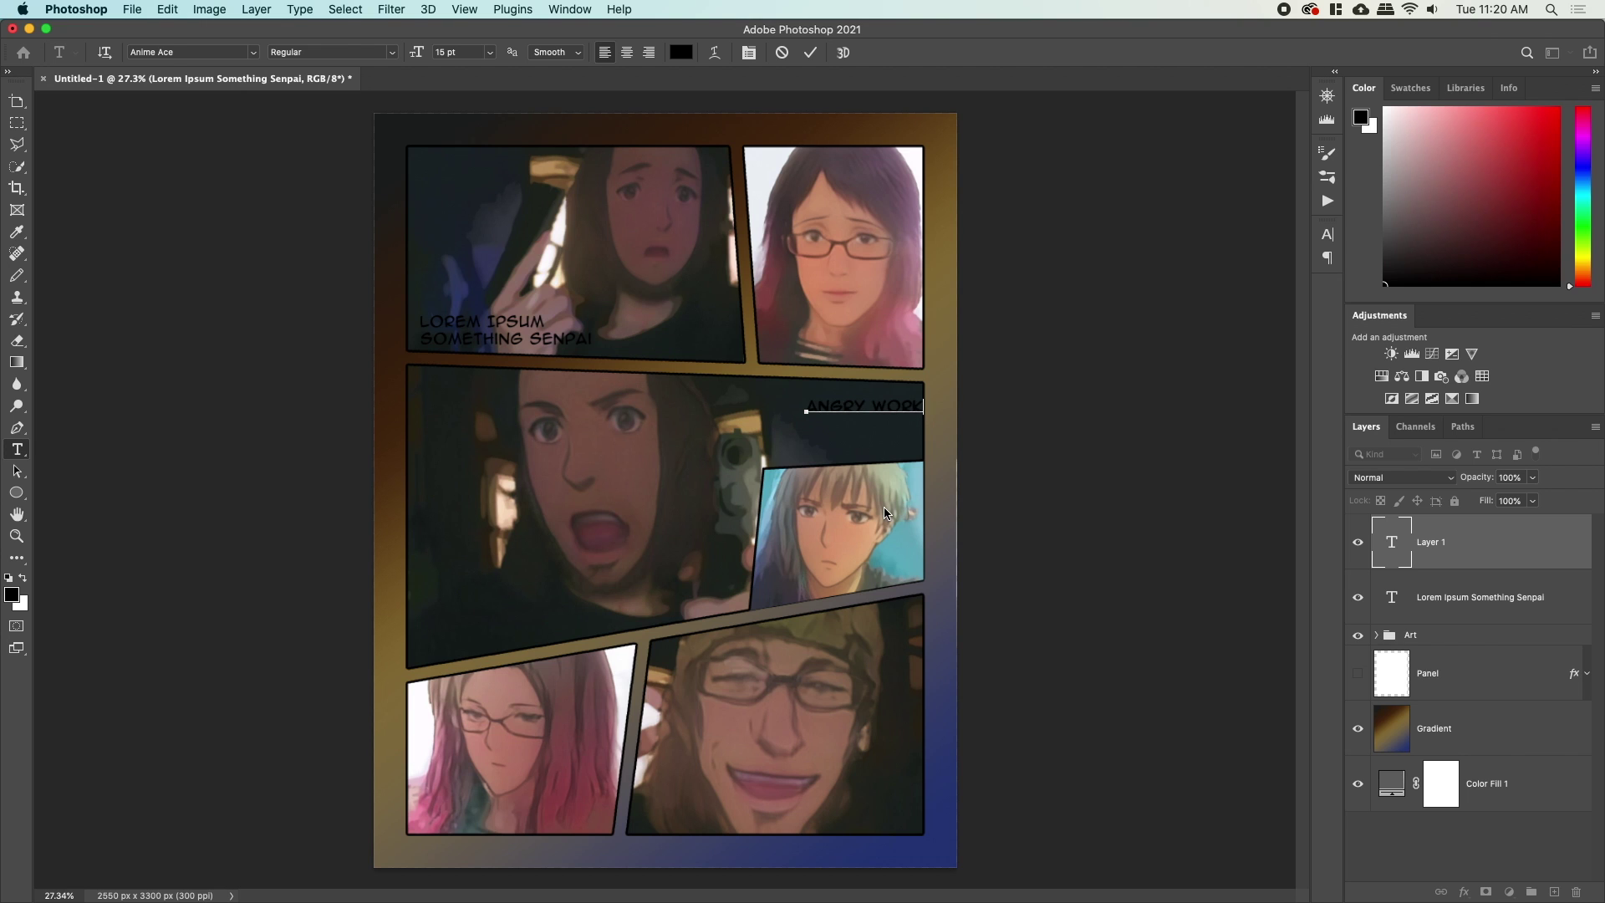
key(BackSpace)
text(DS)
drag(890, 514, 834, 515)
key(BackSpace)
text(!!)
Set "ANGRY WORDS!!" to 18 pt, fit it with a slight tilt along the middle panel's upper edge, and commit it.
drag(891, 410, 746, 407)
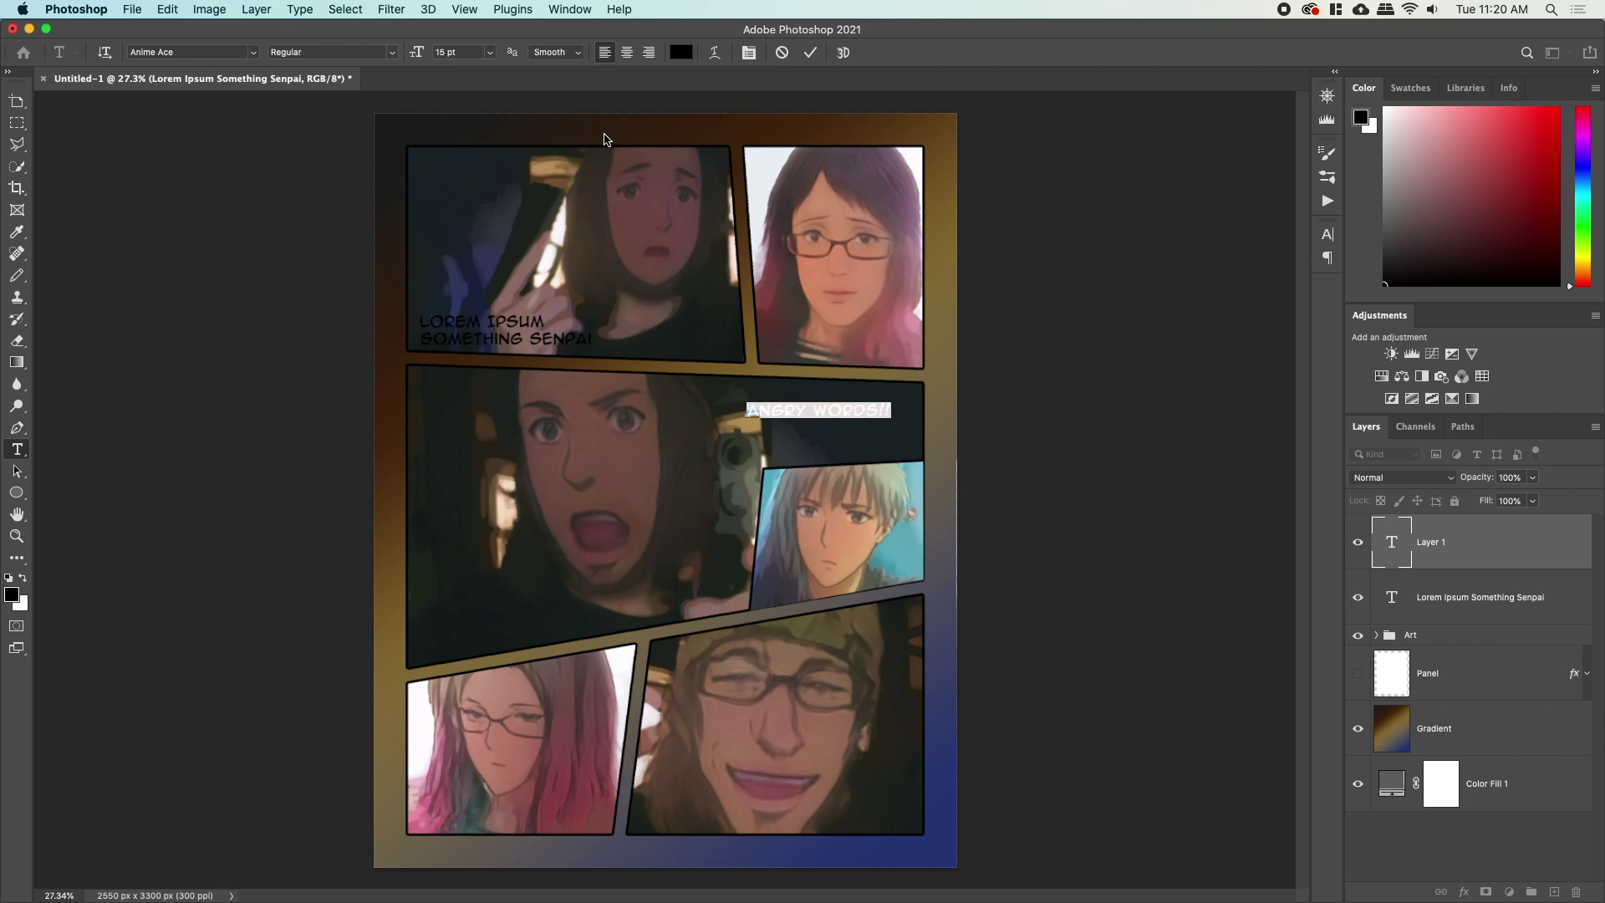
drag(428, 57, 436, 57)
drag(747, 465, 739, 458)
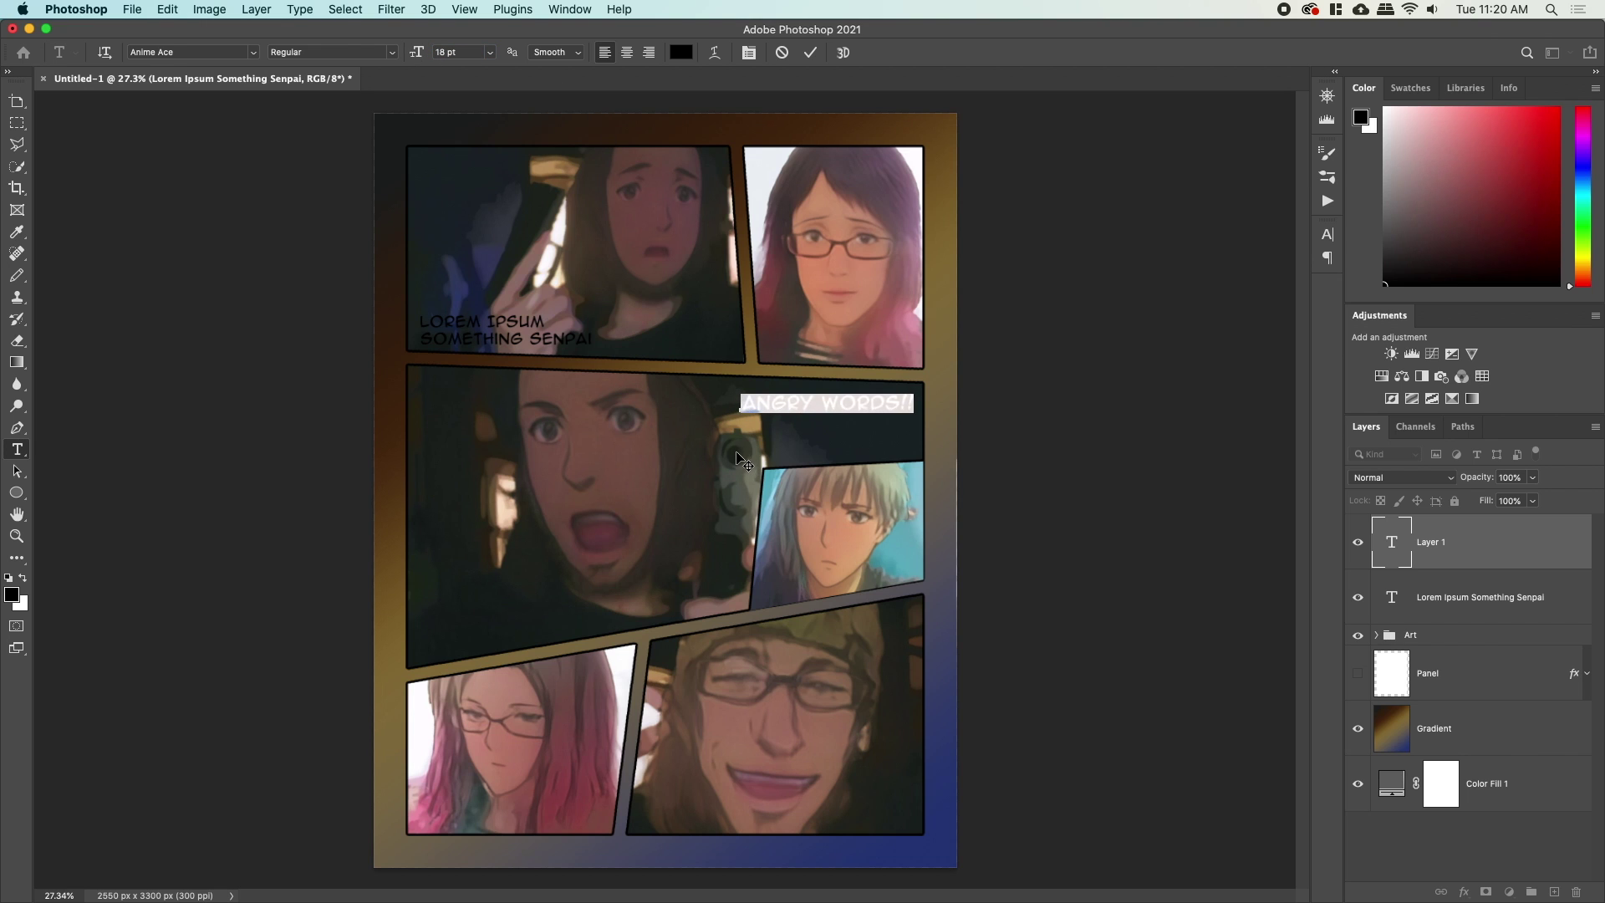
click(898, 396)
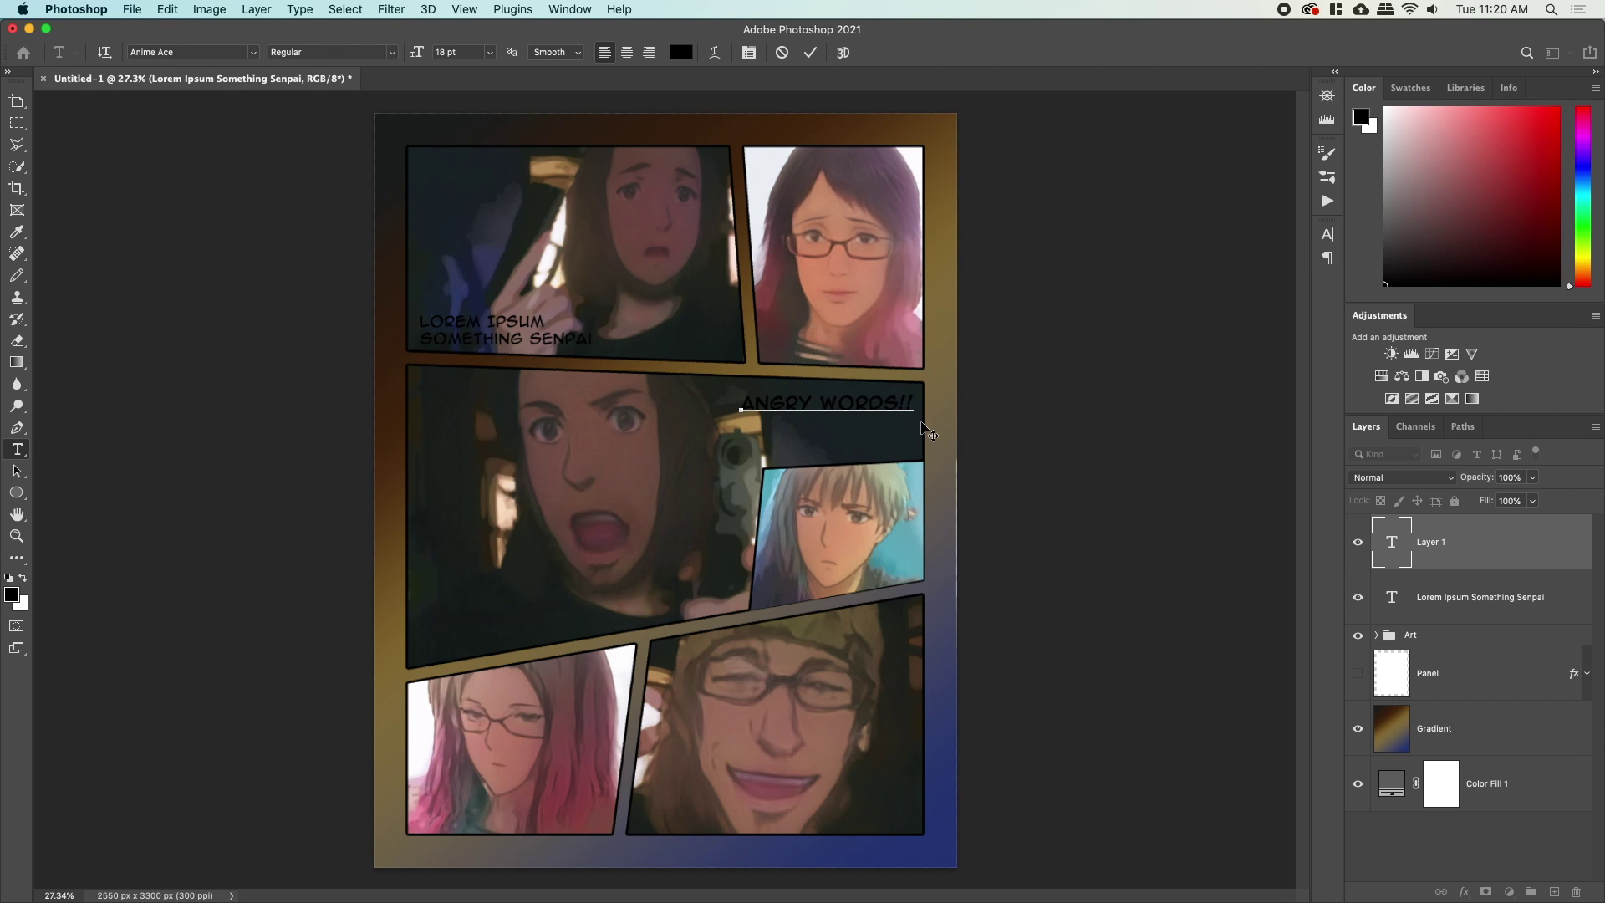
key(super)
drag(918, 423, 954, 408)
click(810, 52)
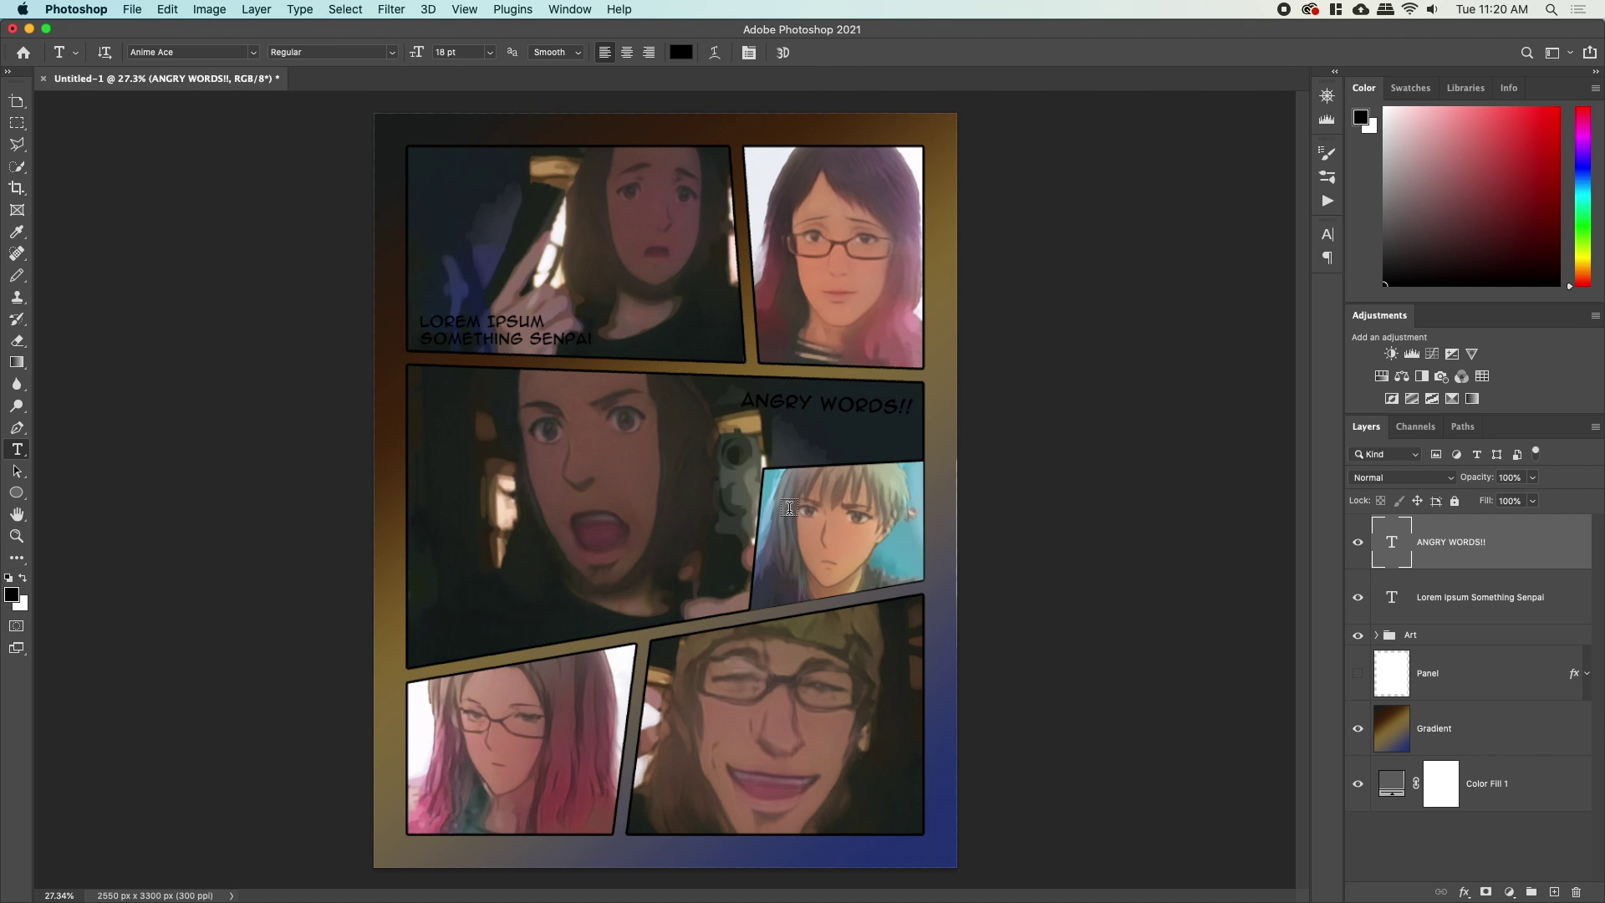
Add the text "NO!" at 18 pt near the lower edge of the upper-right panel.
click(792, 331)
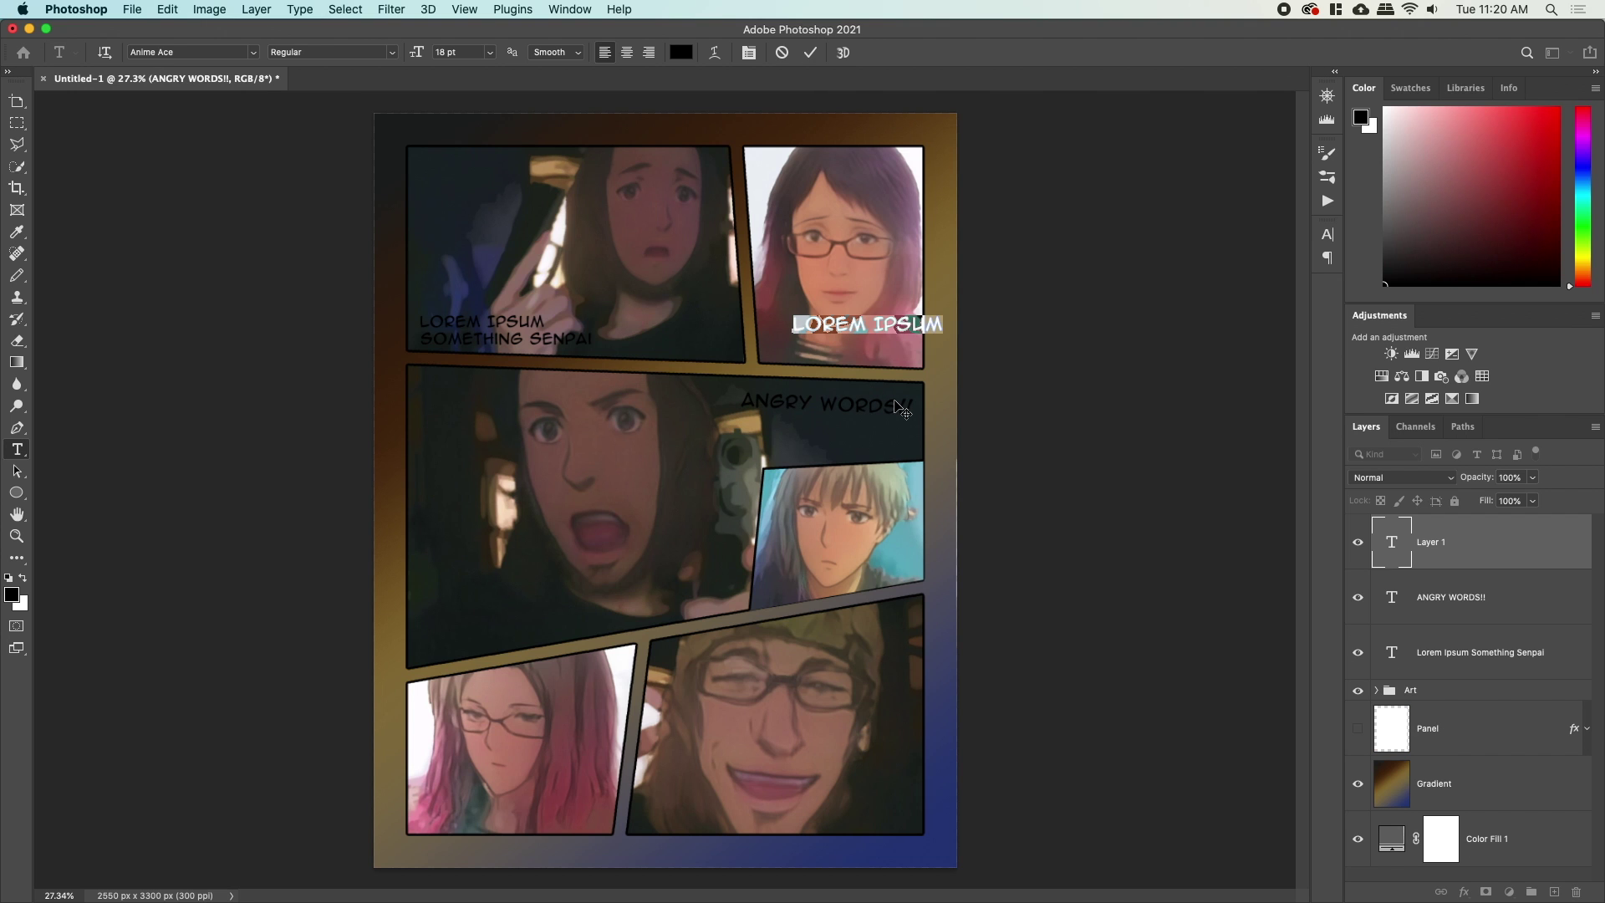
text(NO!)
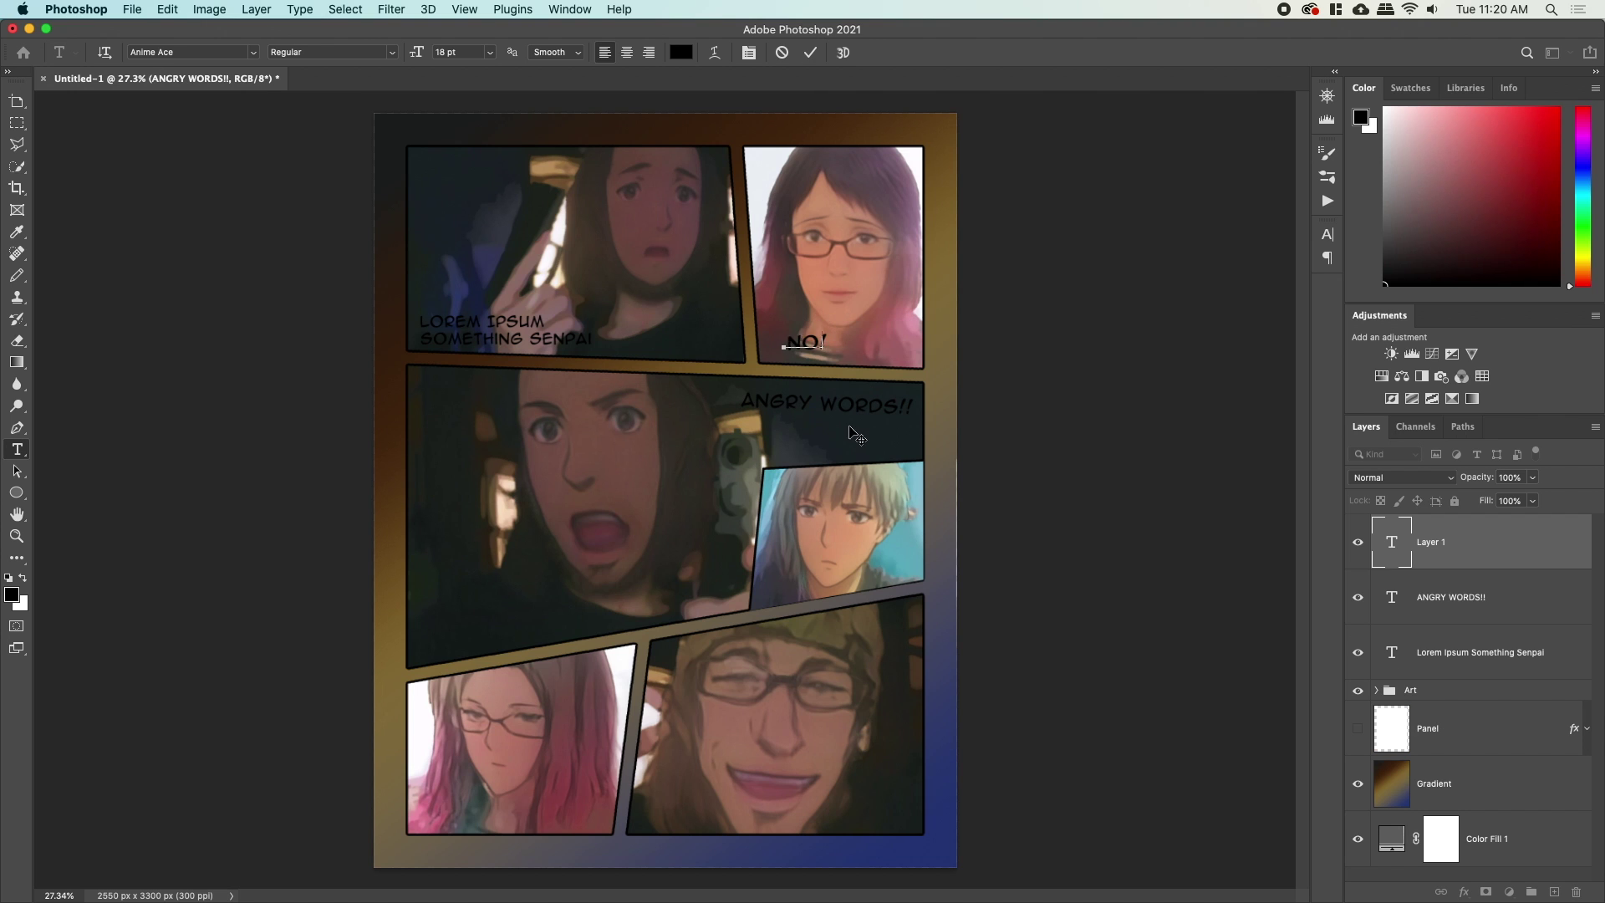
click(810, 52)
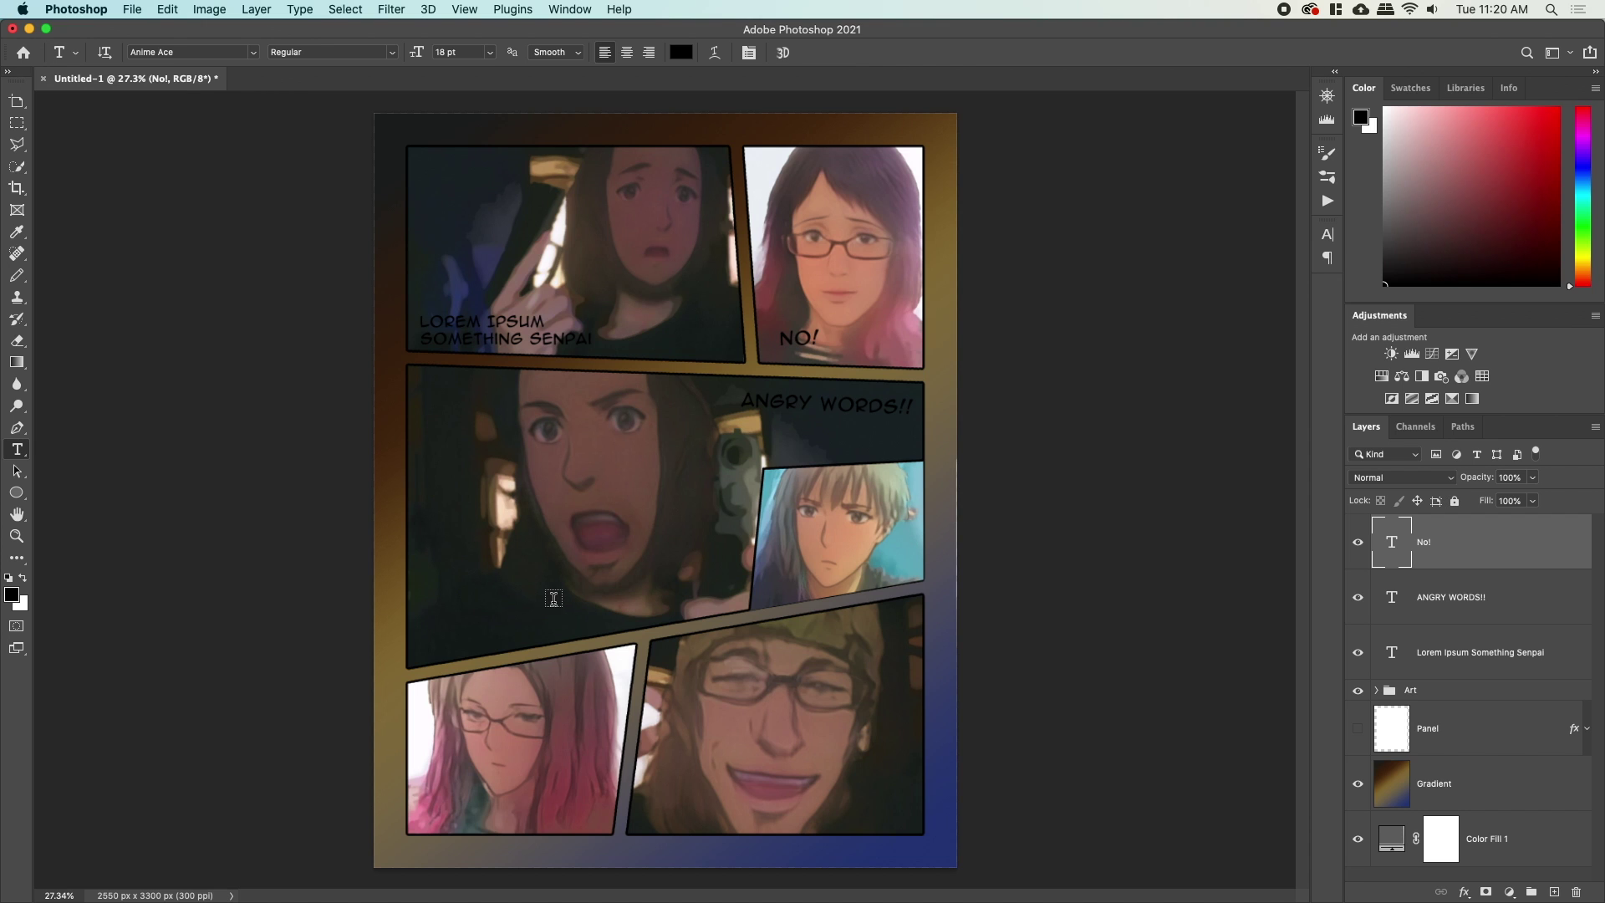
Add text at the bottom of the small inset panel, replacing a first "GASP!" wording with "!#?!".
click(773, 583)
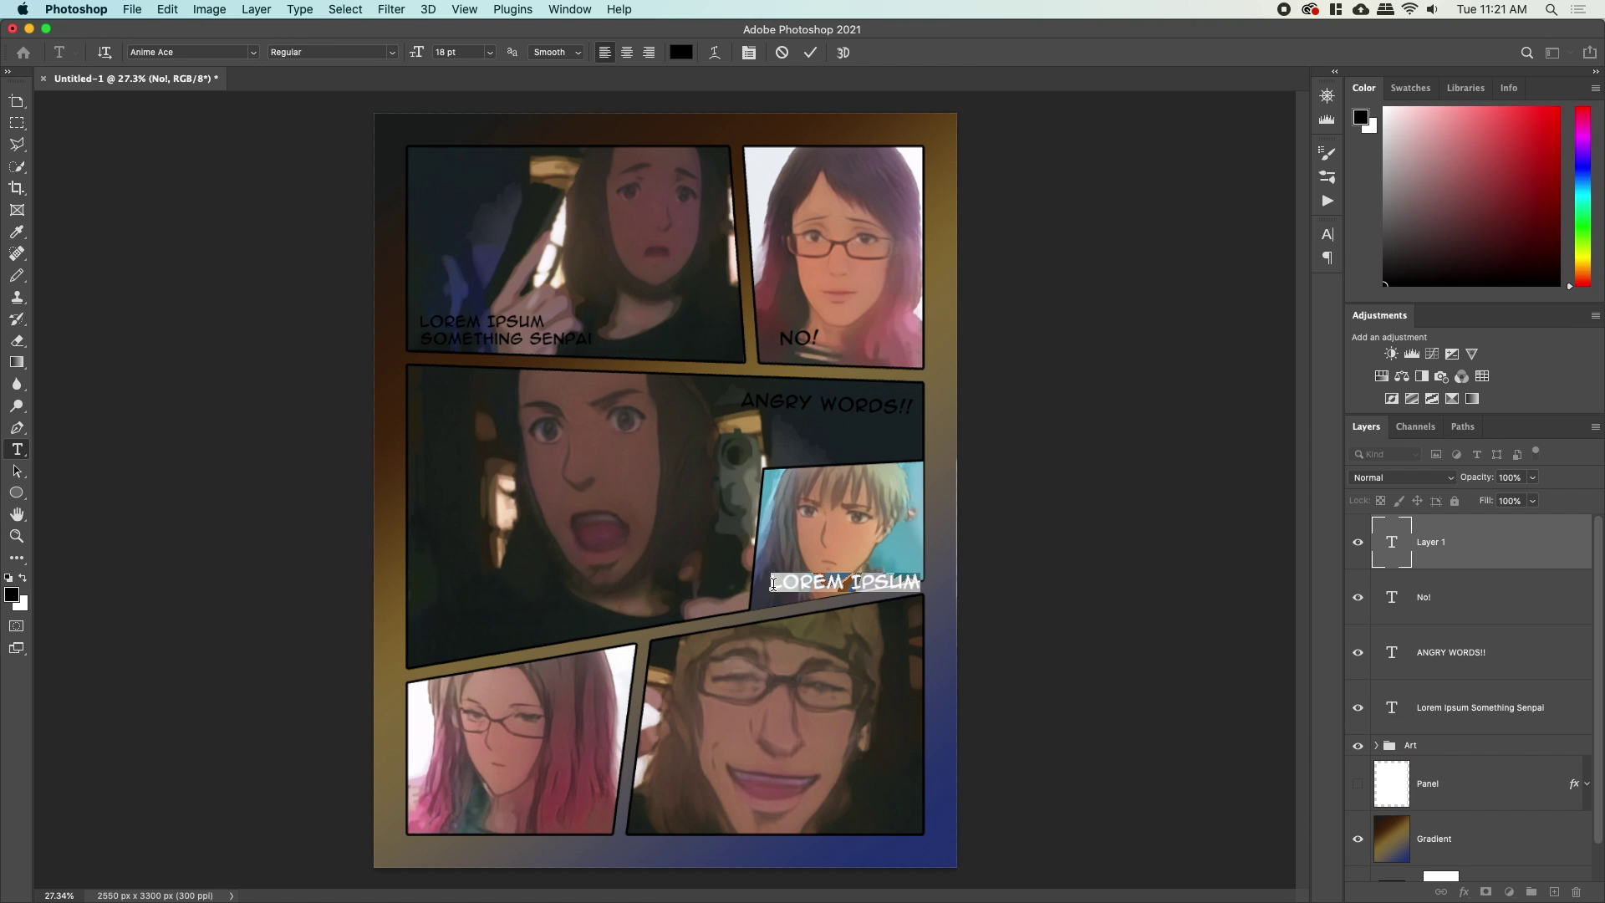
text(GS)
text(ASP)
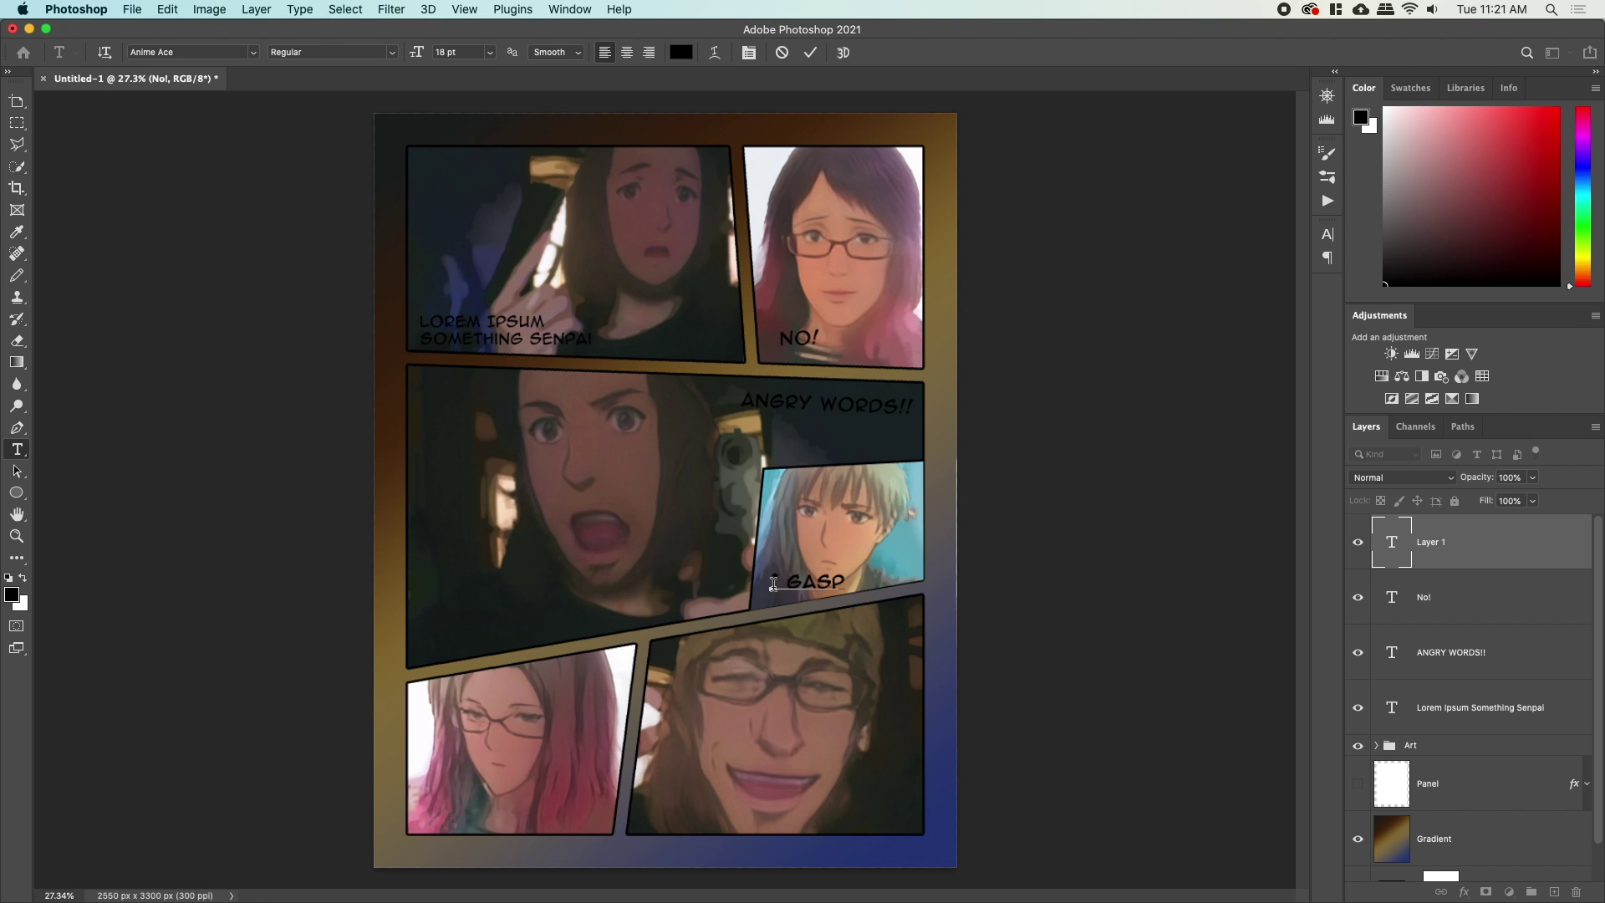
text(! *)
drag(843, 656, 838, 653)
drag(855, 582, 675, 570)
key(BackSpace)
Enlarge the "!#?!" text to 34 pt and rotate it slightly clockwise.
key(super+a)
drag(429, 57, 452, 57)
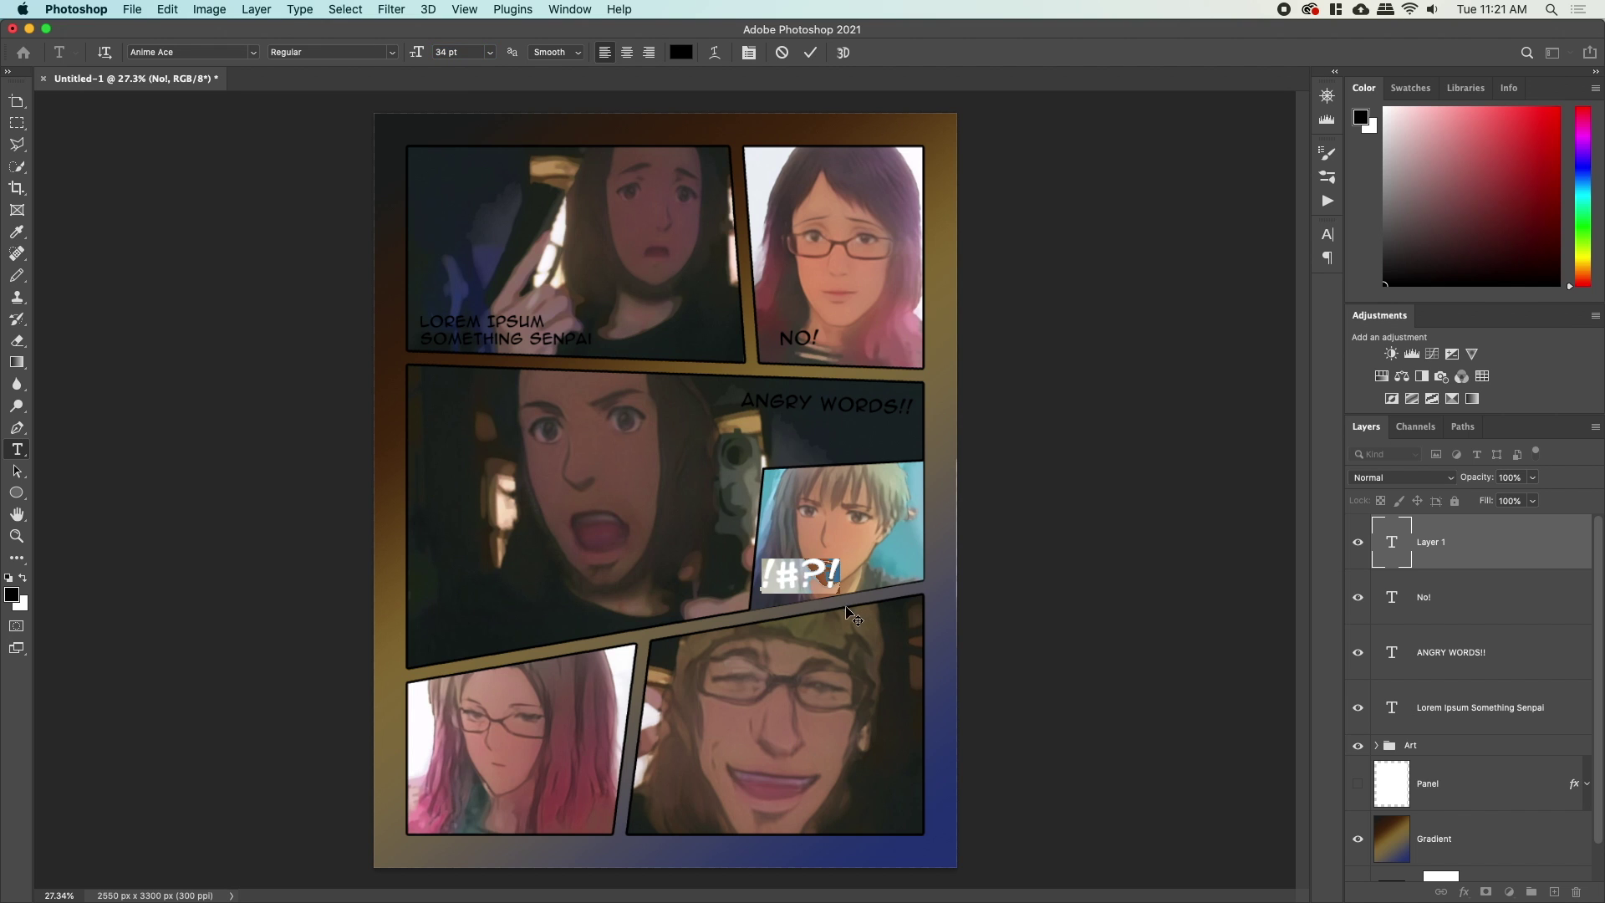
key(super)
mouse_move(854, 605)
mouse_down()
mouse_move(877, 595)
mouse_move(827, 585)
mouse_move(840, 593)
mouse_up()
Color the "!#?!" text bright magenta-purple and move it to the inset panel's upper-right corner.
click(1585, 138)
click(1542, 108)
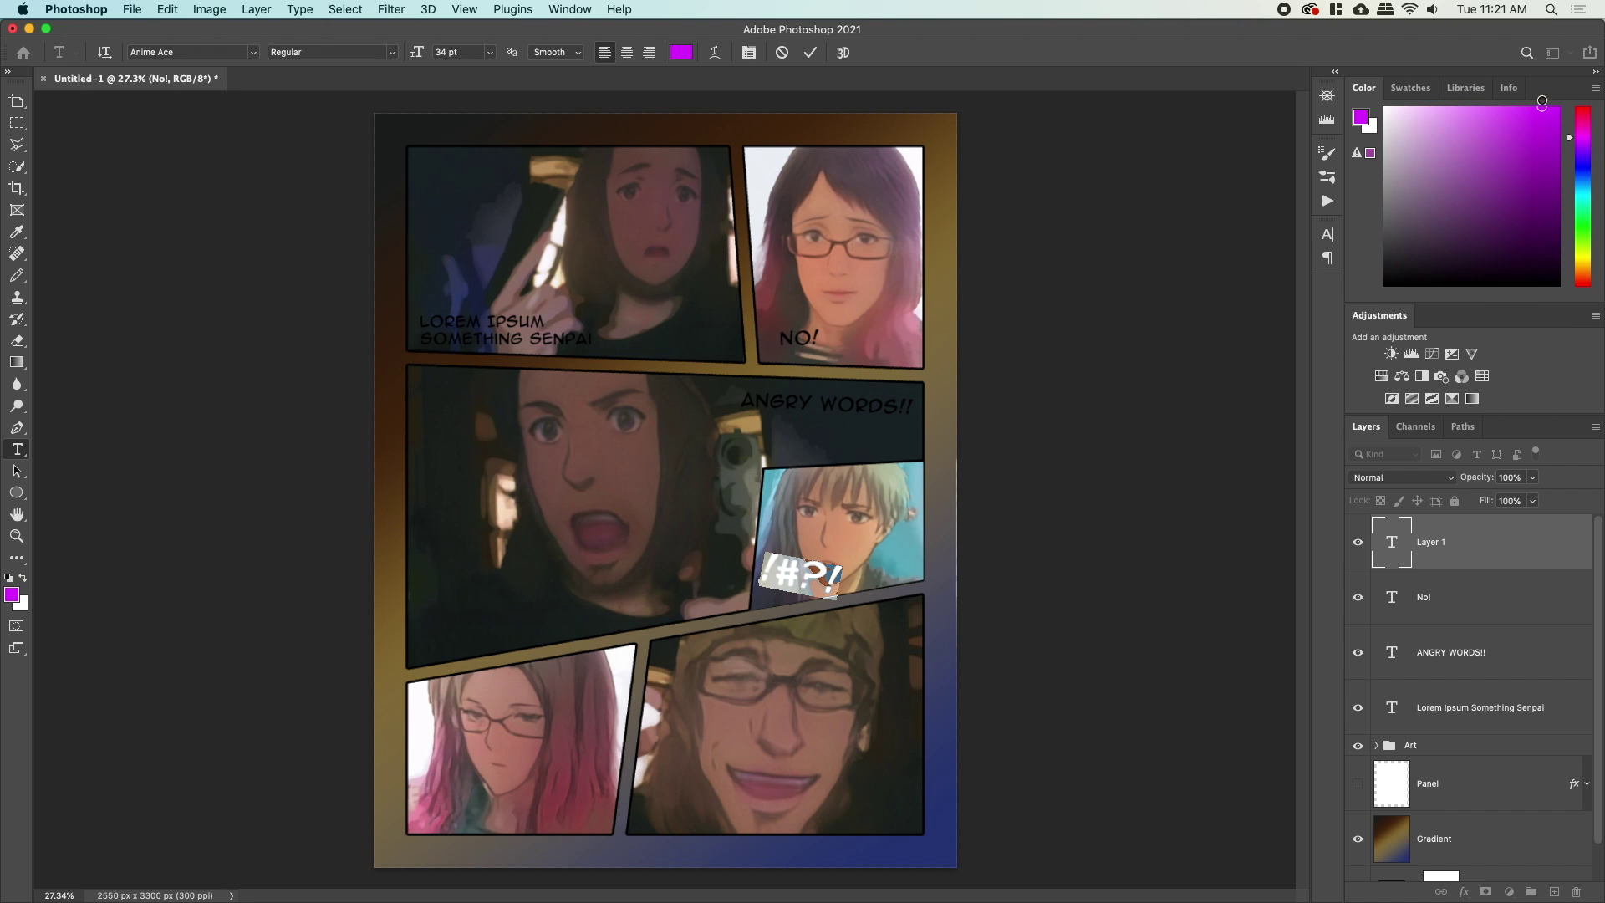
key(super+h)
drag(892, 697, 974, 609)
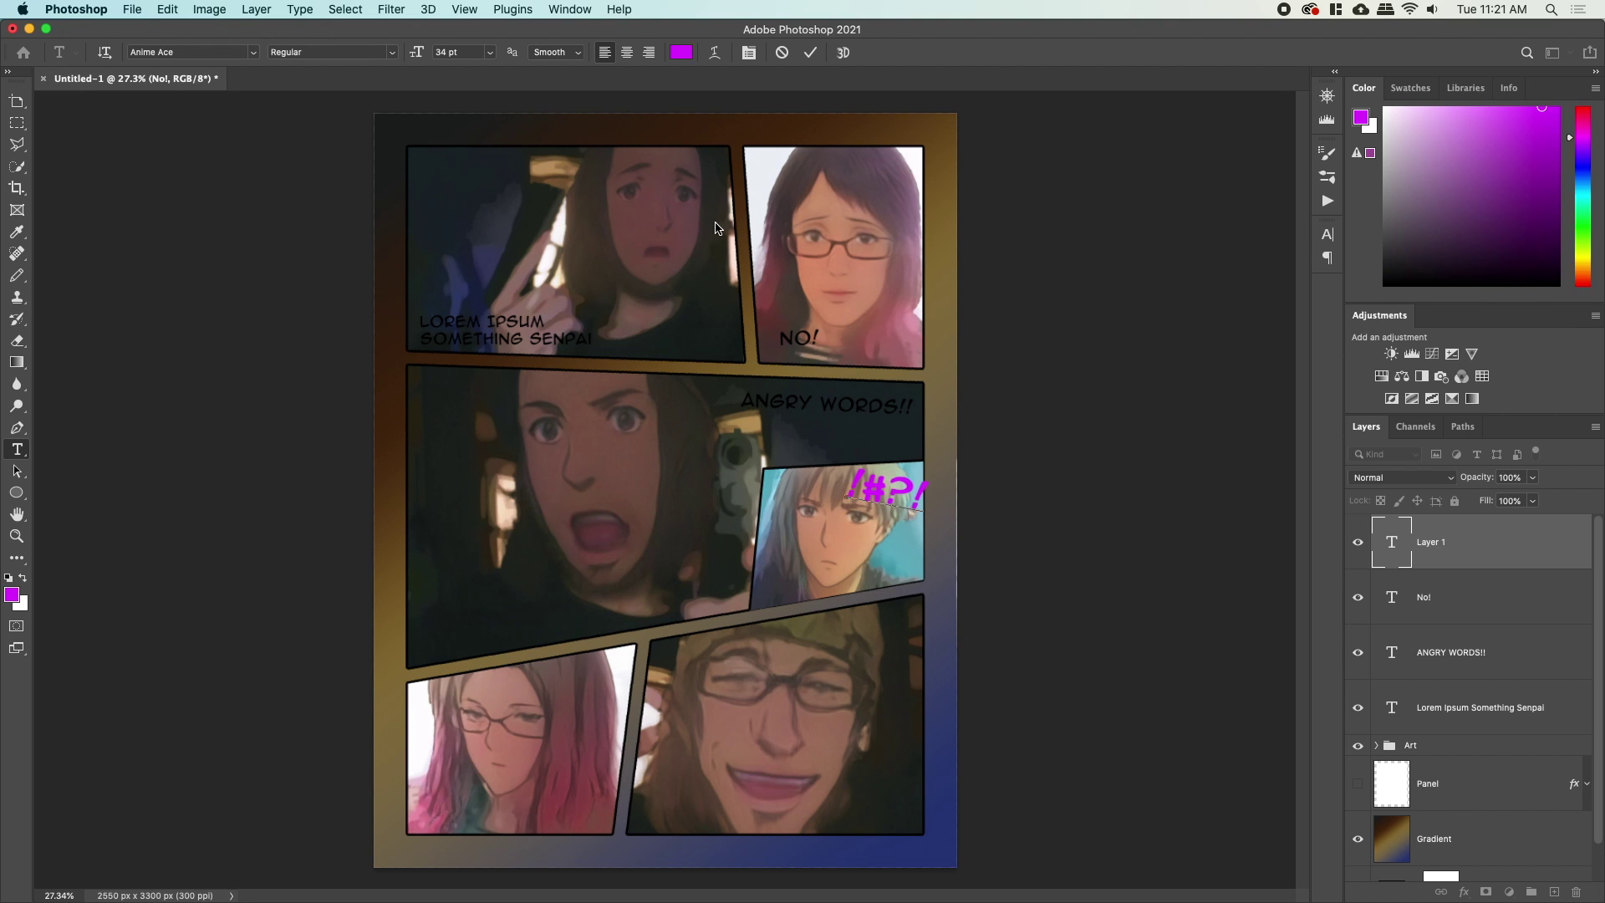
Add the text "OKAY" in black at 25 pt in the bottom-left corner of the lower-left panel.
click(812, 52)
click(452, 812)
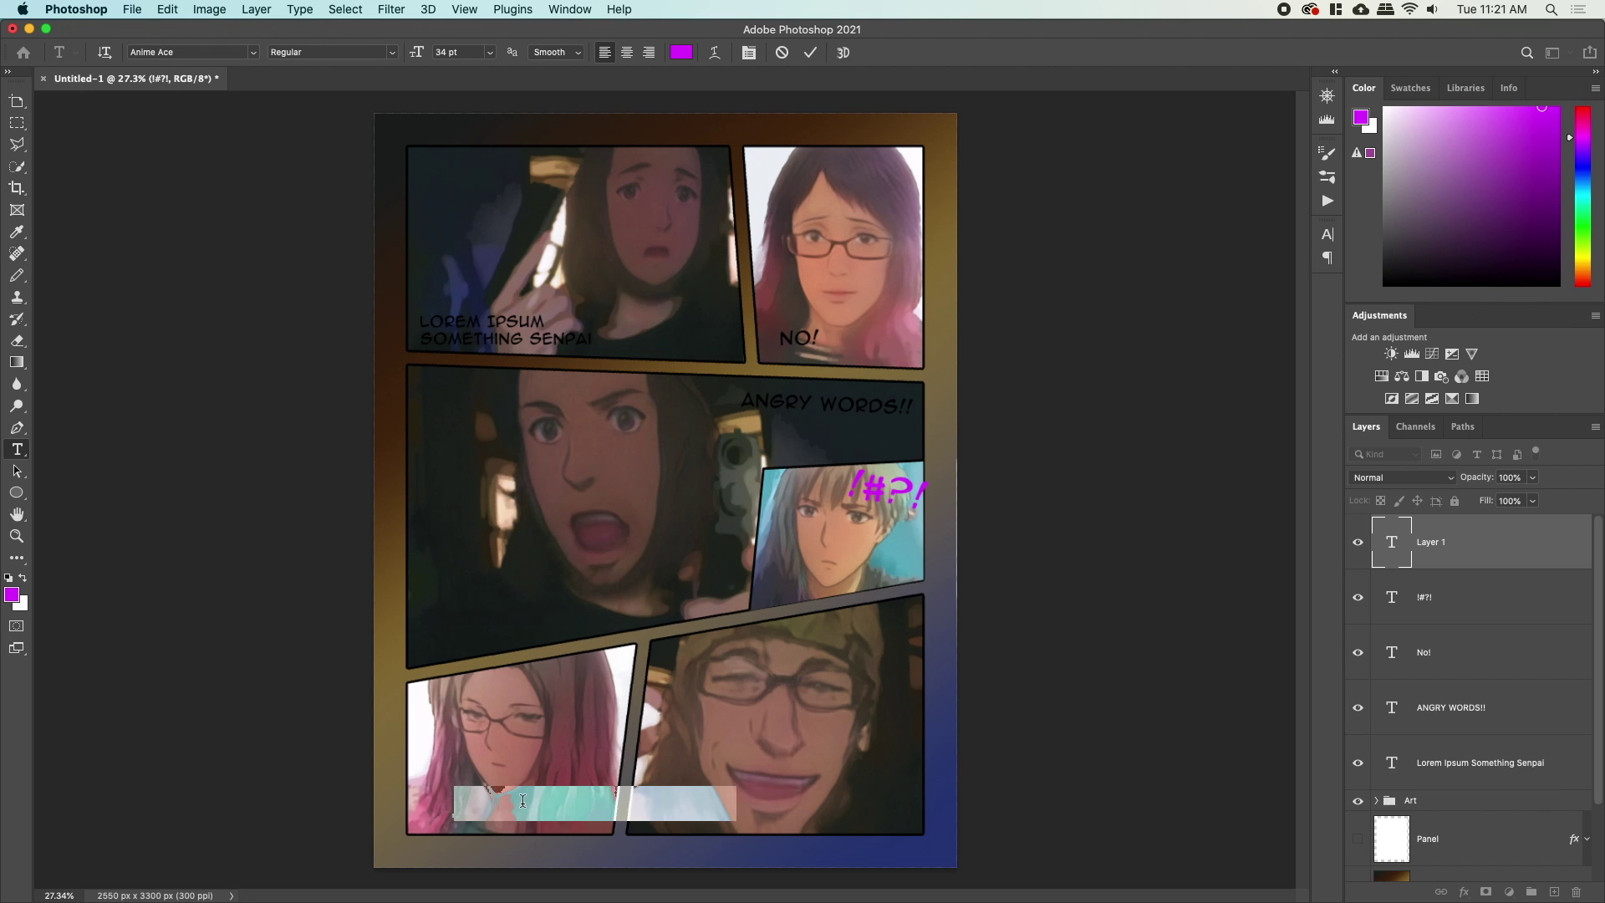
text(OKAY)
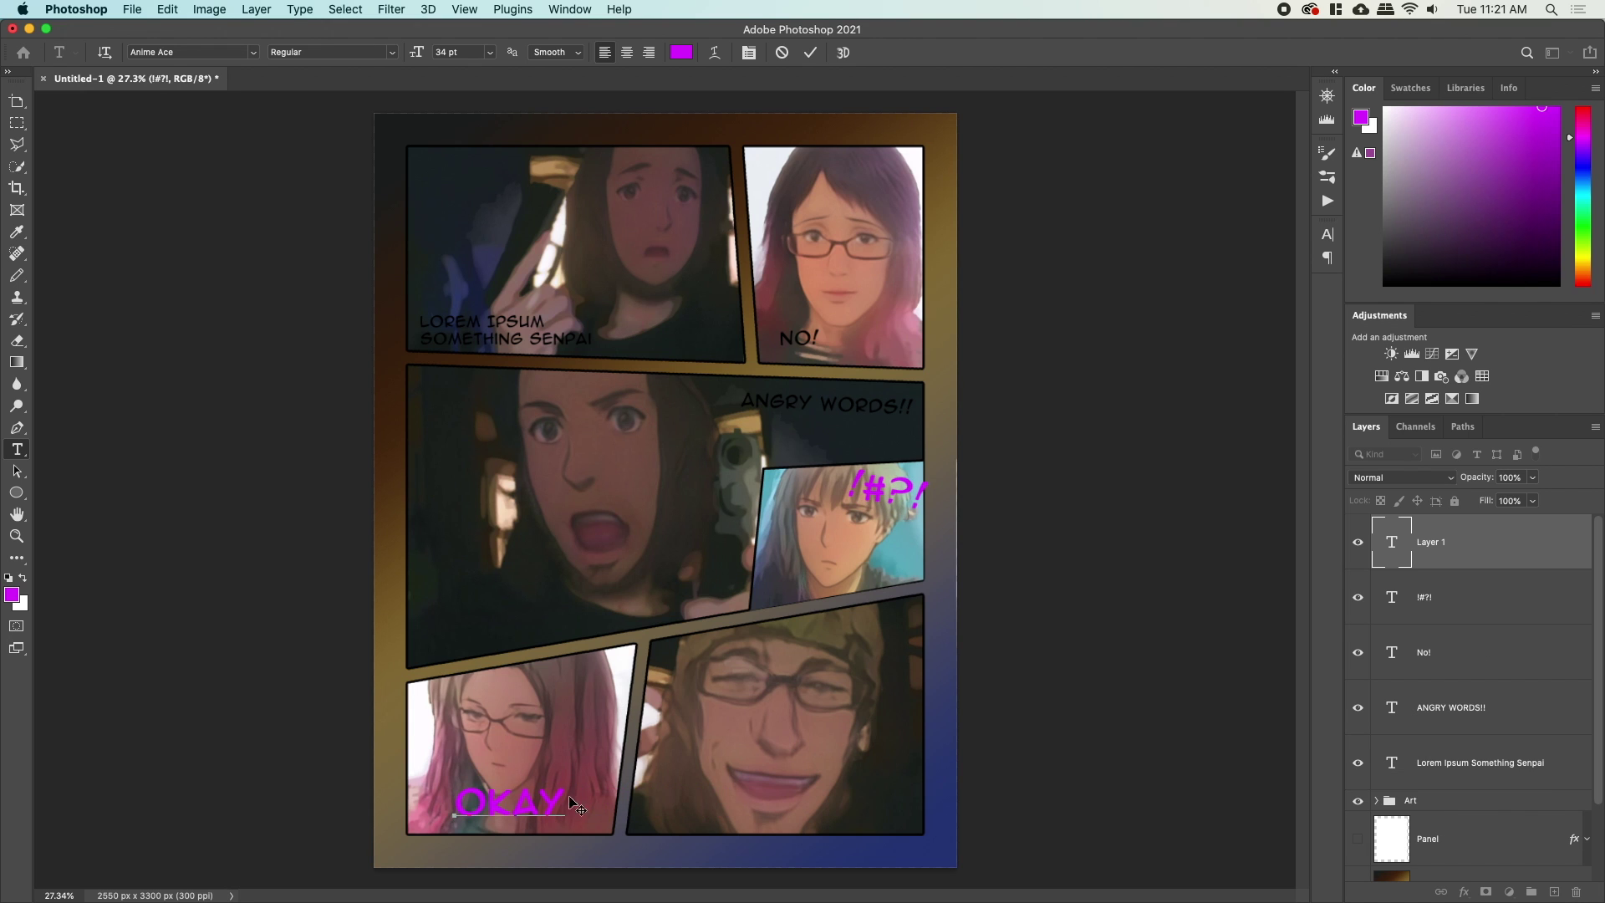
key(super+a)
key(d)
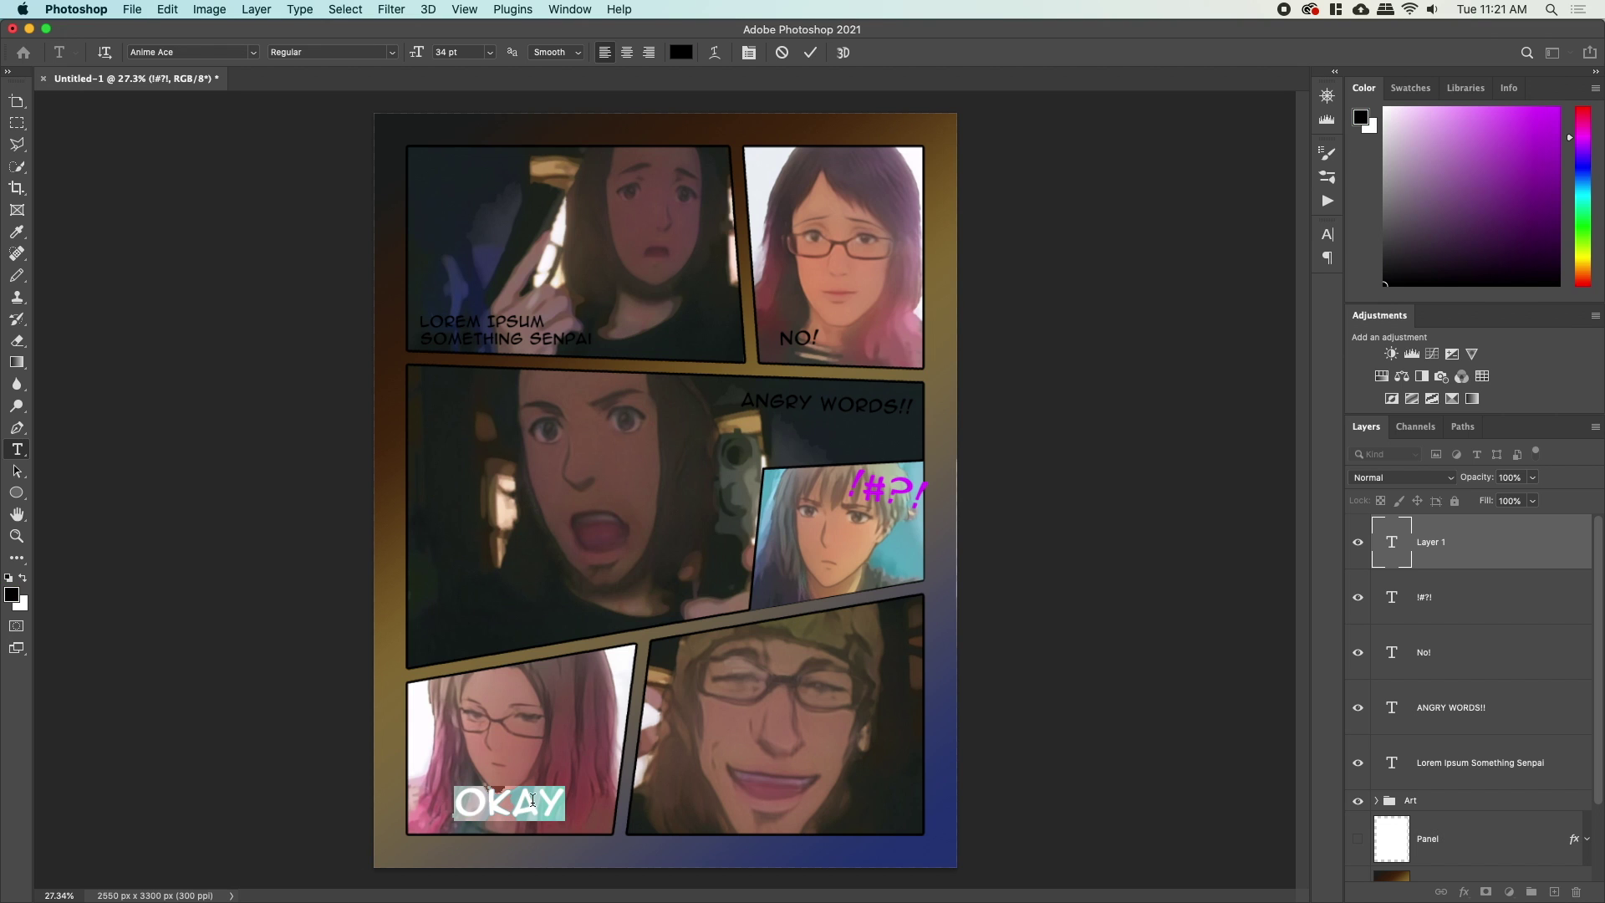
drag(418, 55, 393, 55)
drag(522, 857, 493, 857)
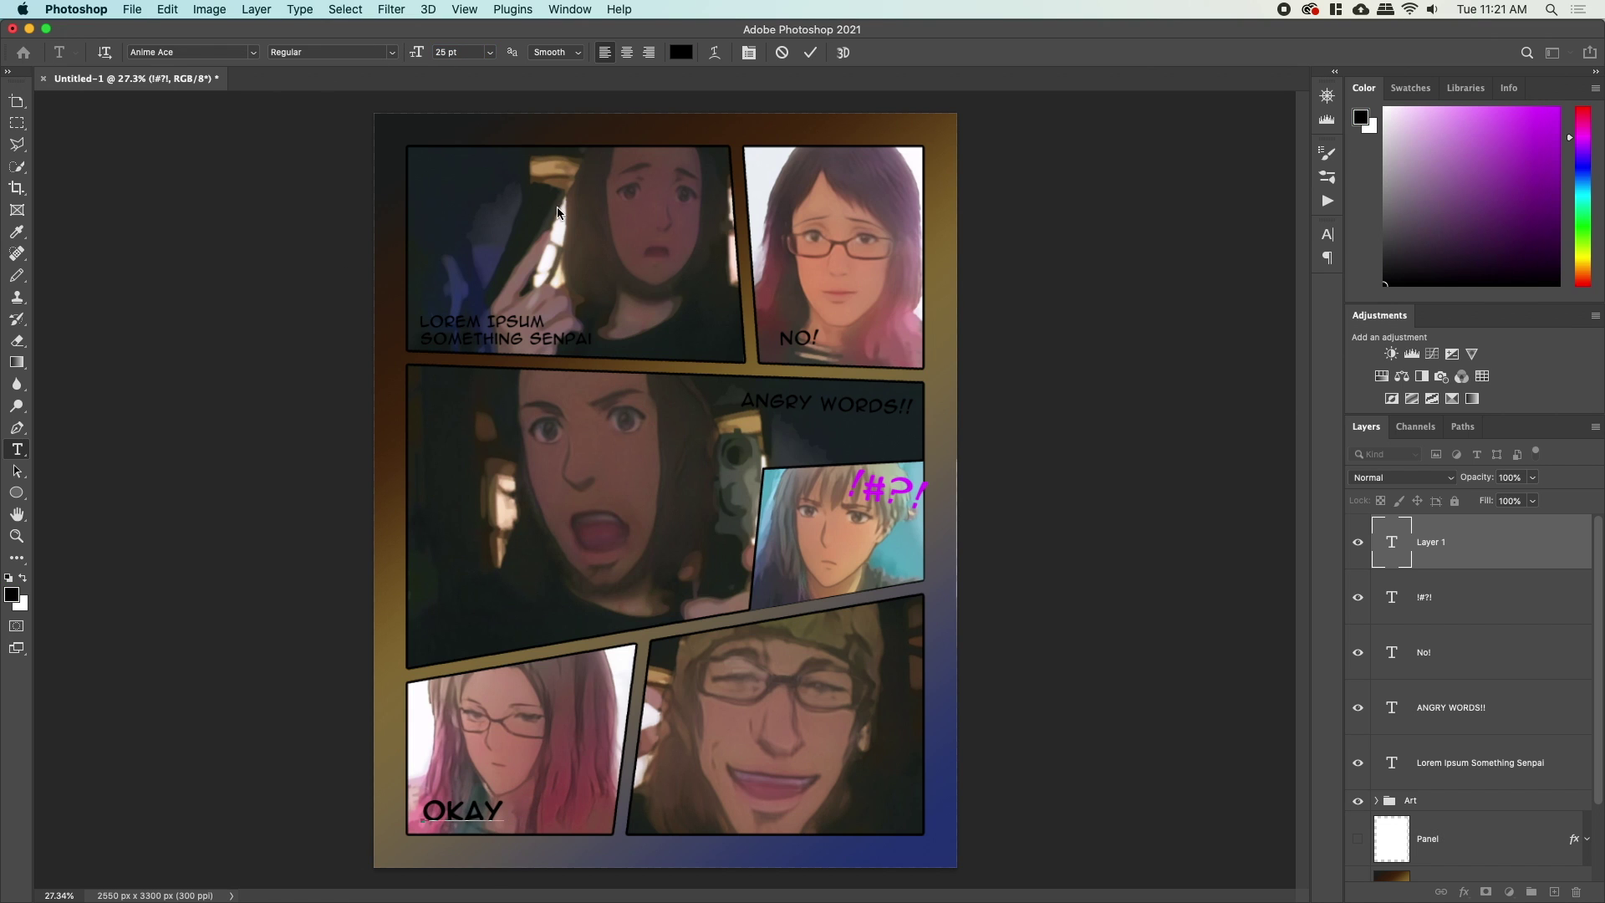
click(807, 55)
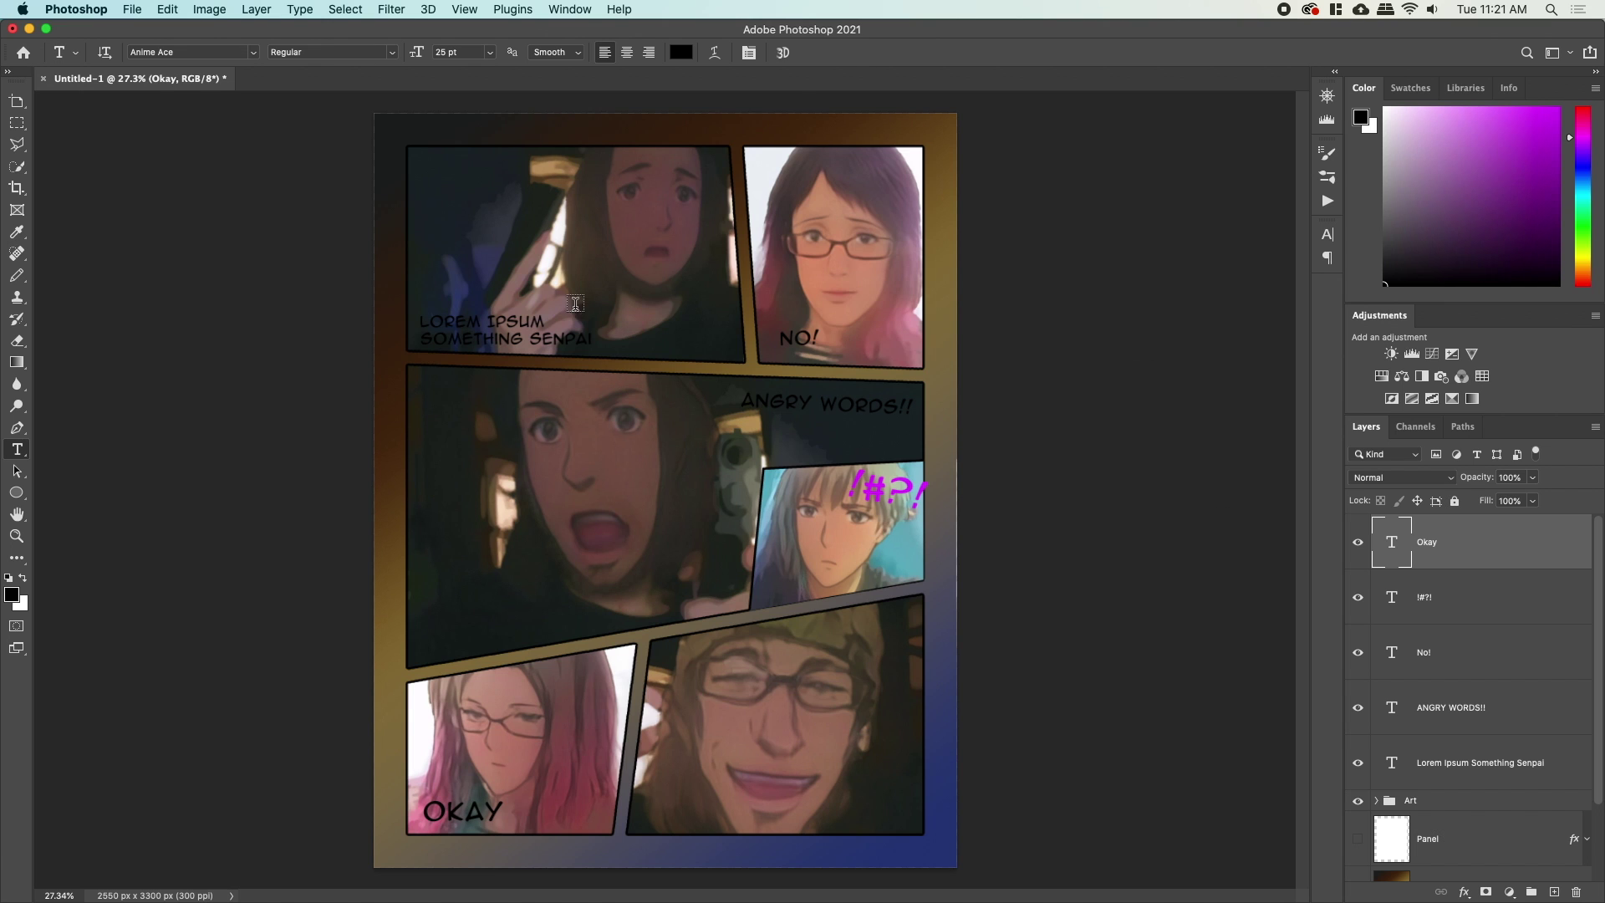
Create a new empty layer directly beneath all the text layers, keeping the default name and options.
shift+click(1480, 763)
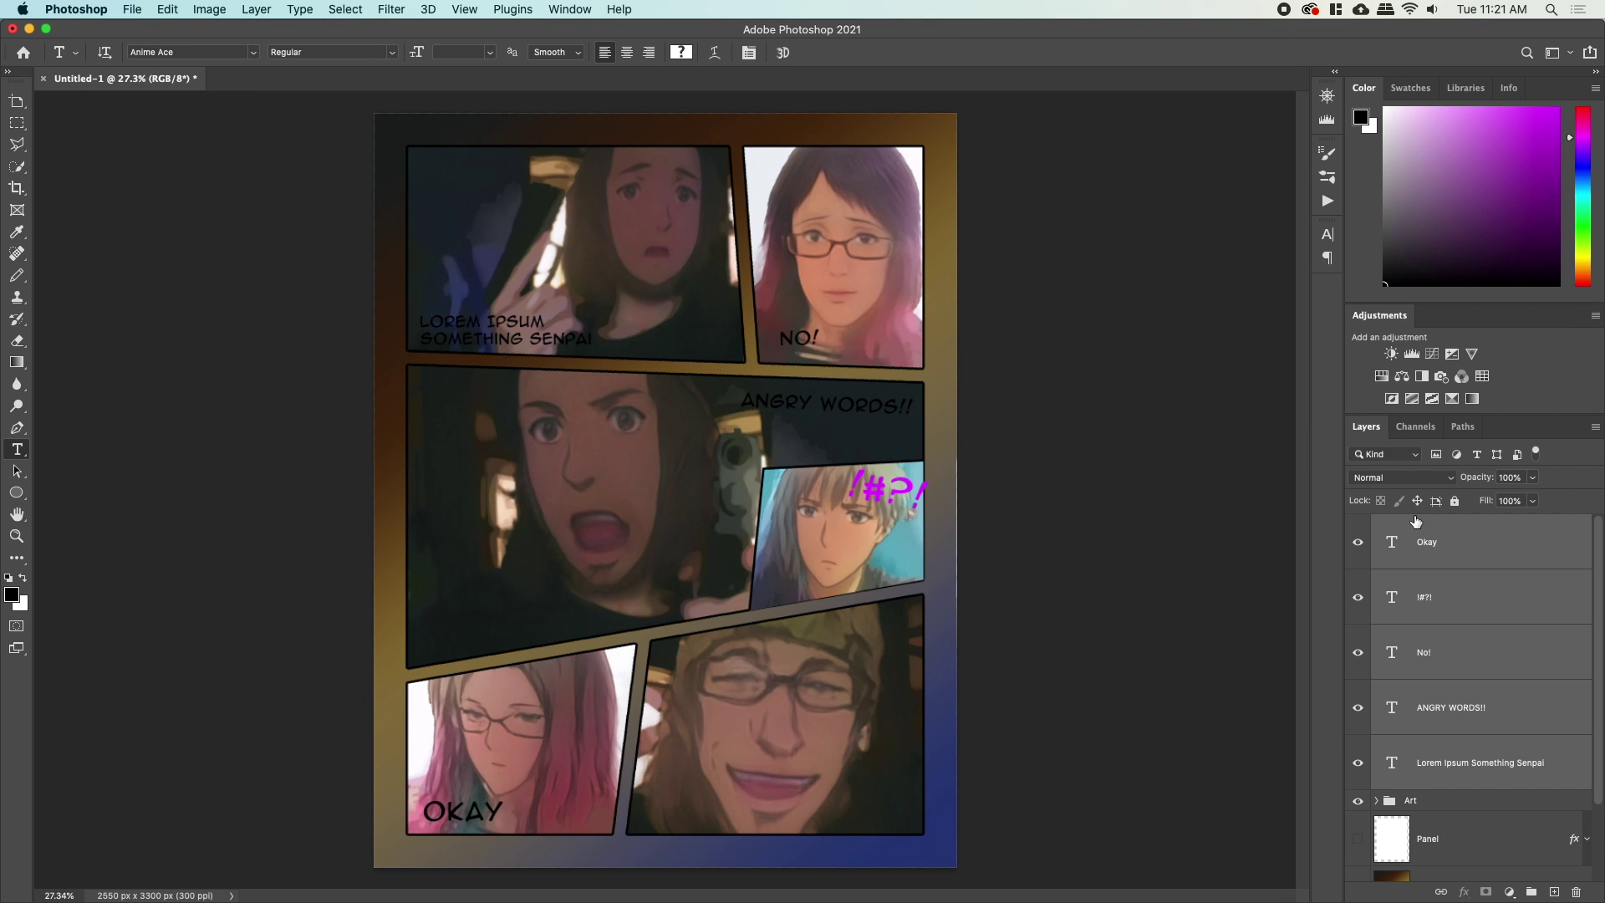
click(1450, 553)
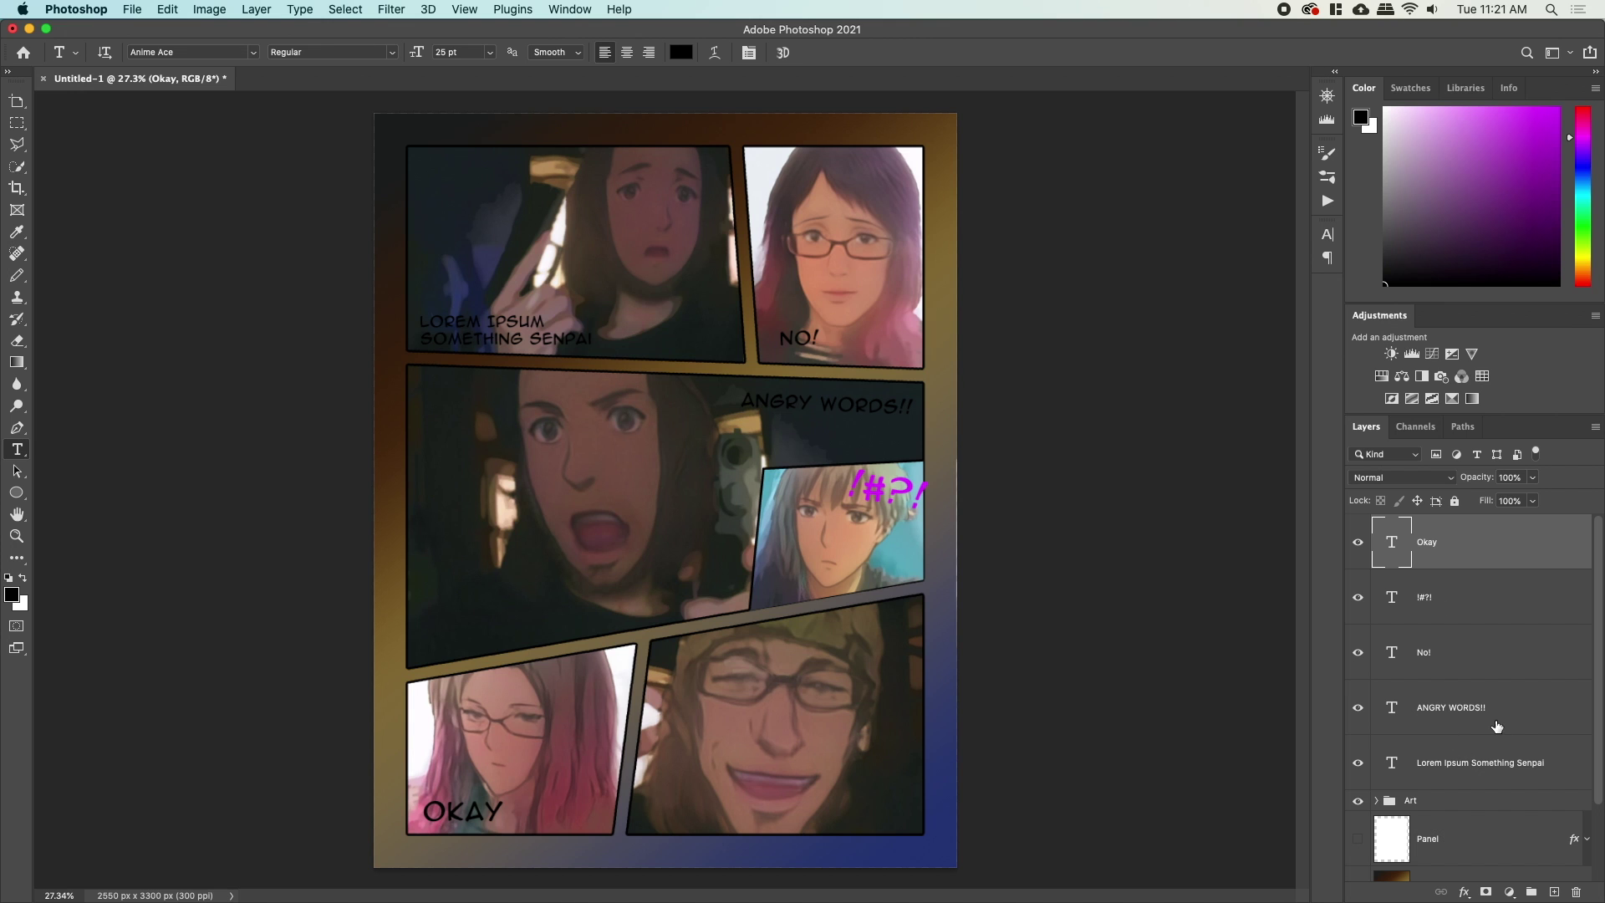
click(1501, 769)
key(super+shift+n)
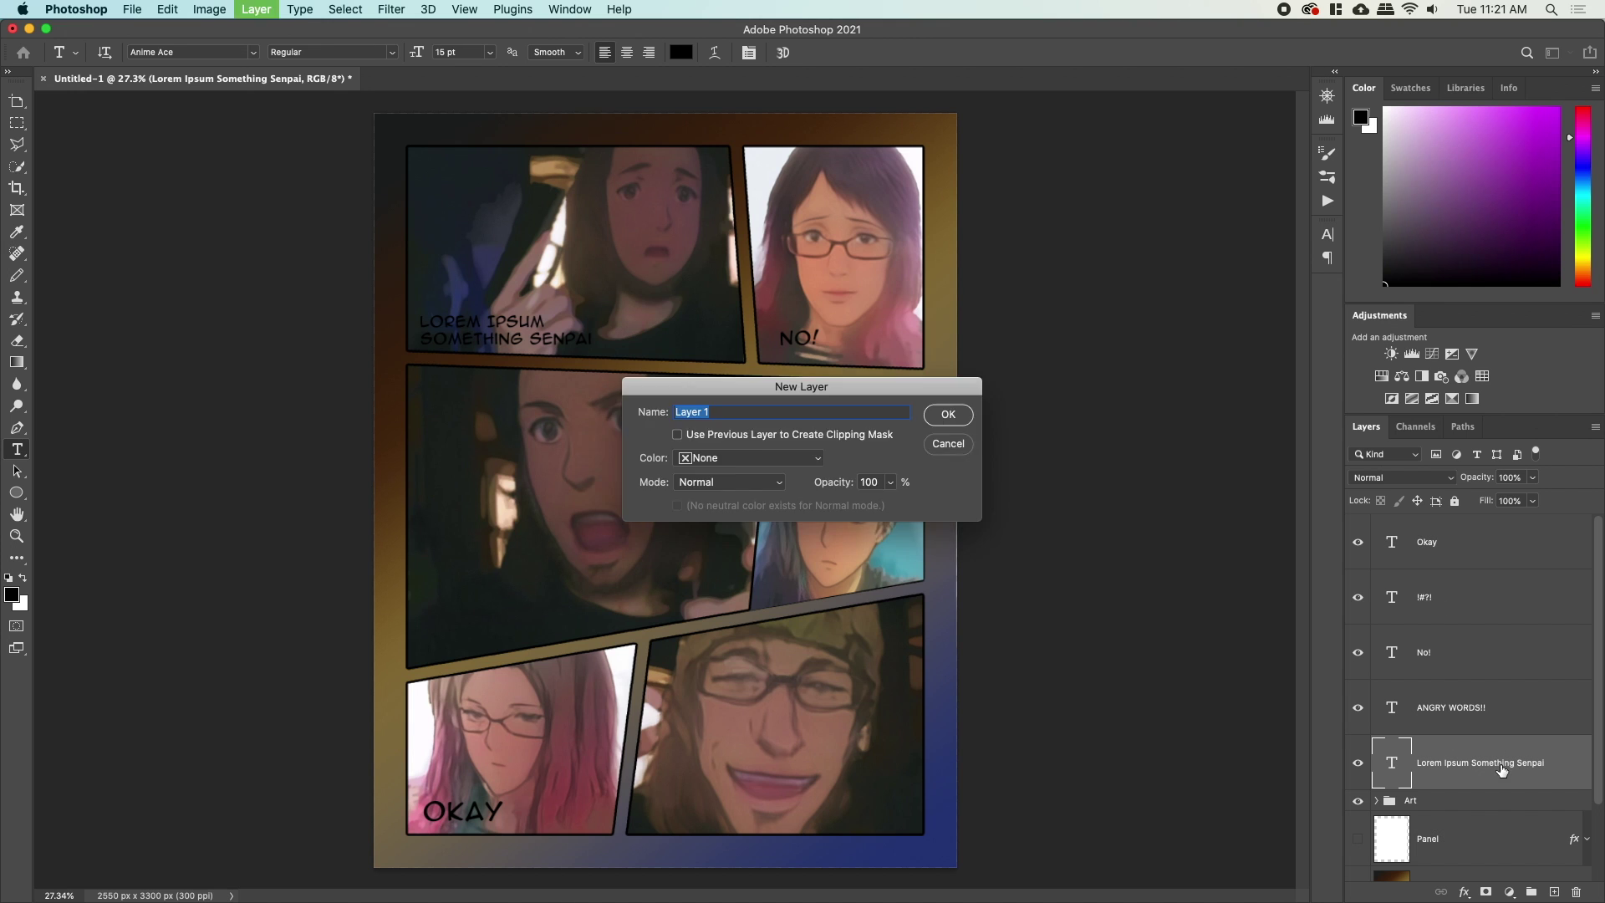
key(Return)
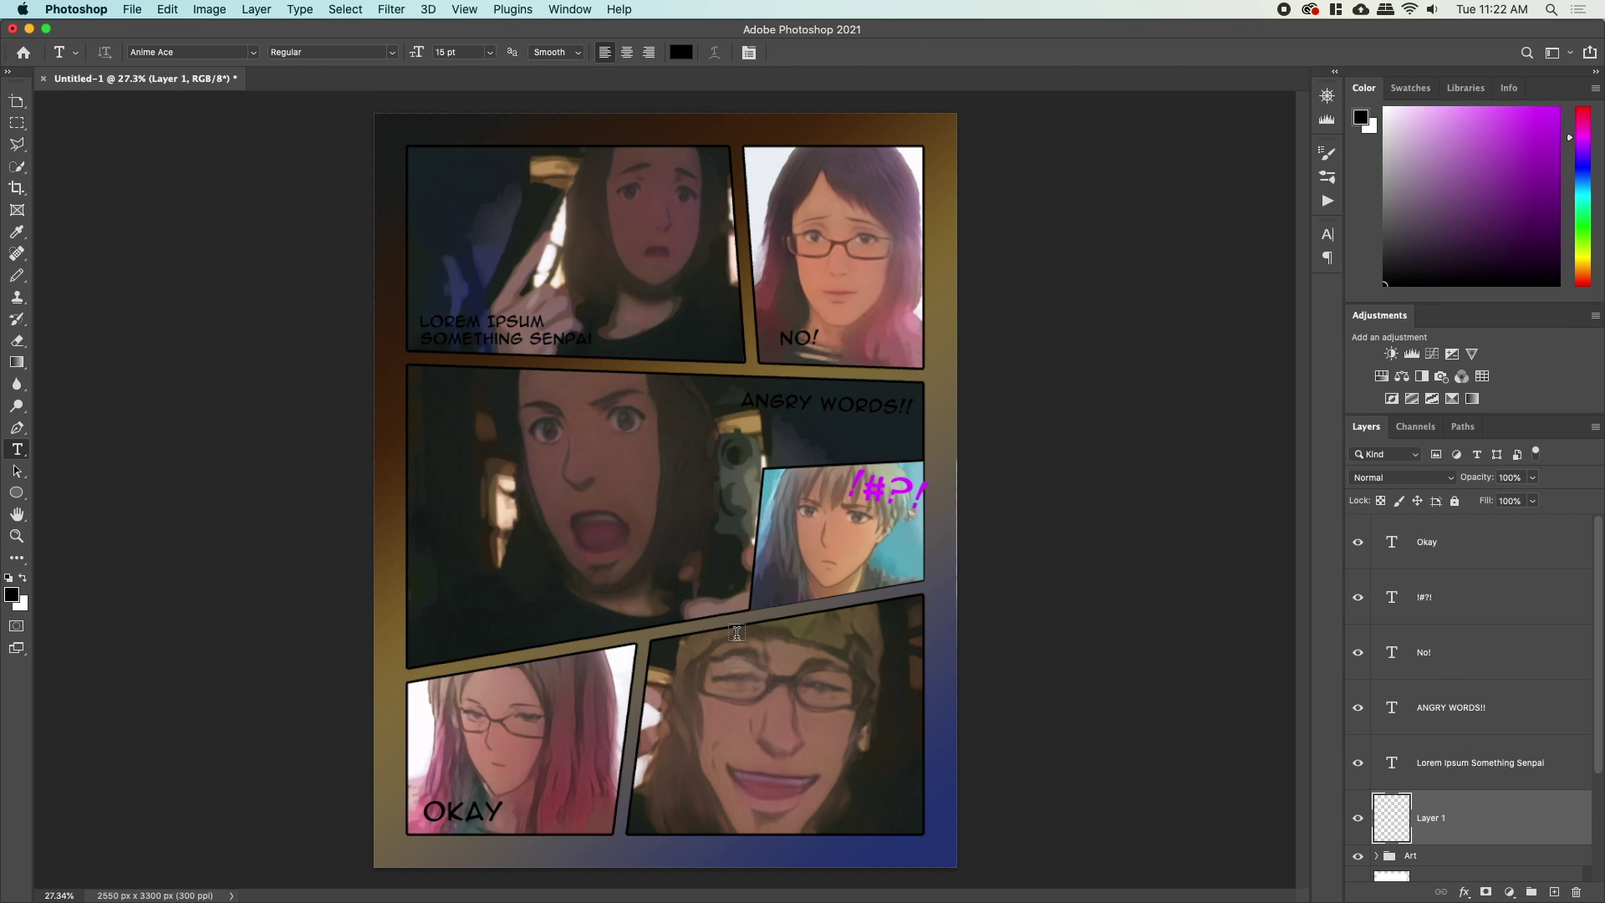
key(z)
drag(468, 338, 666, 556)
key(m)
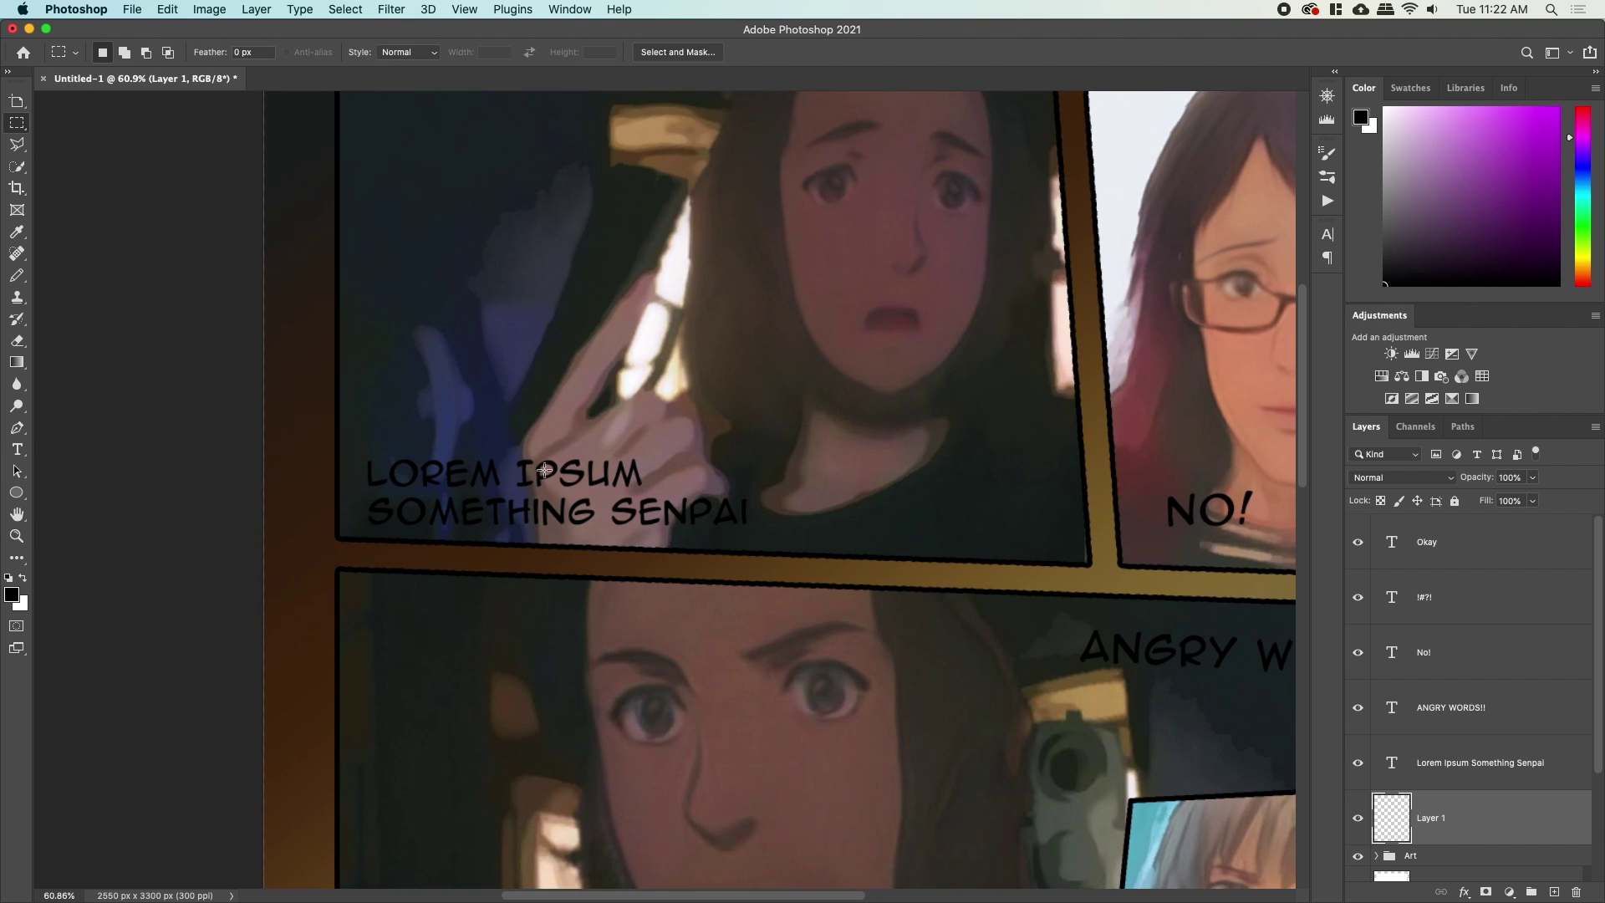
drag(353, 447, 759, 539)
click(776, 539)
Select a four-sided area around the "LOREM IPSUM SOMETHING SENPAI" text down to the panel's lower border, fill it with white, and deselect.
key(l)
click(358, 538)
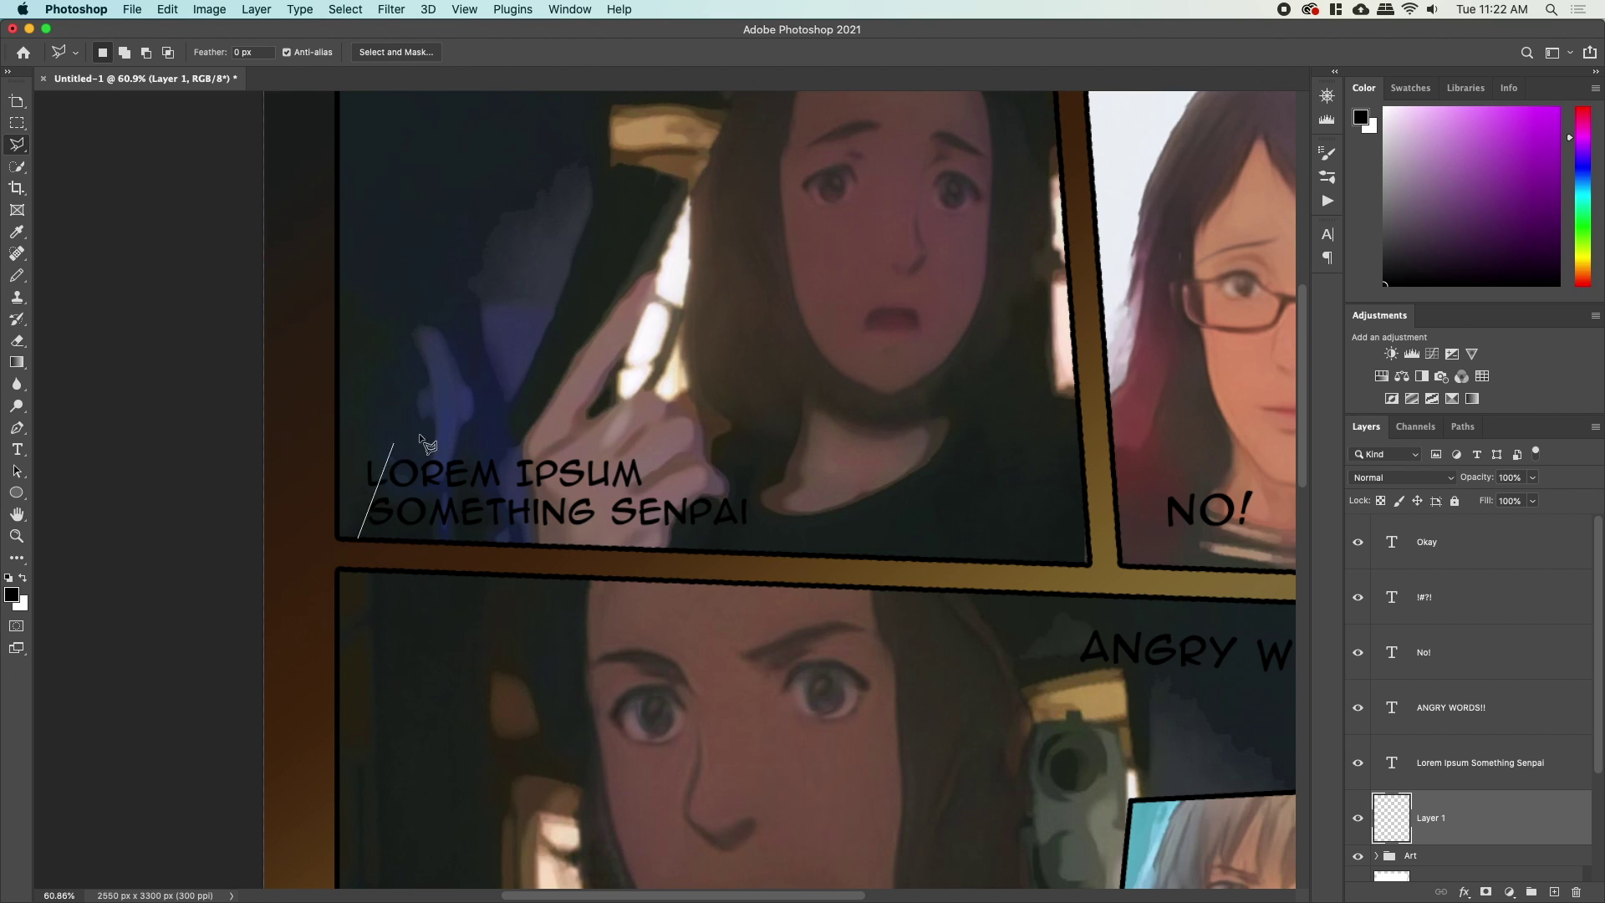
click(589, 540)
click(358, 453)
click(760, 551)
click(365, 539)
key(super+BackSpace)
key(super+d)
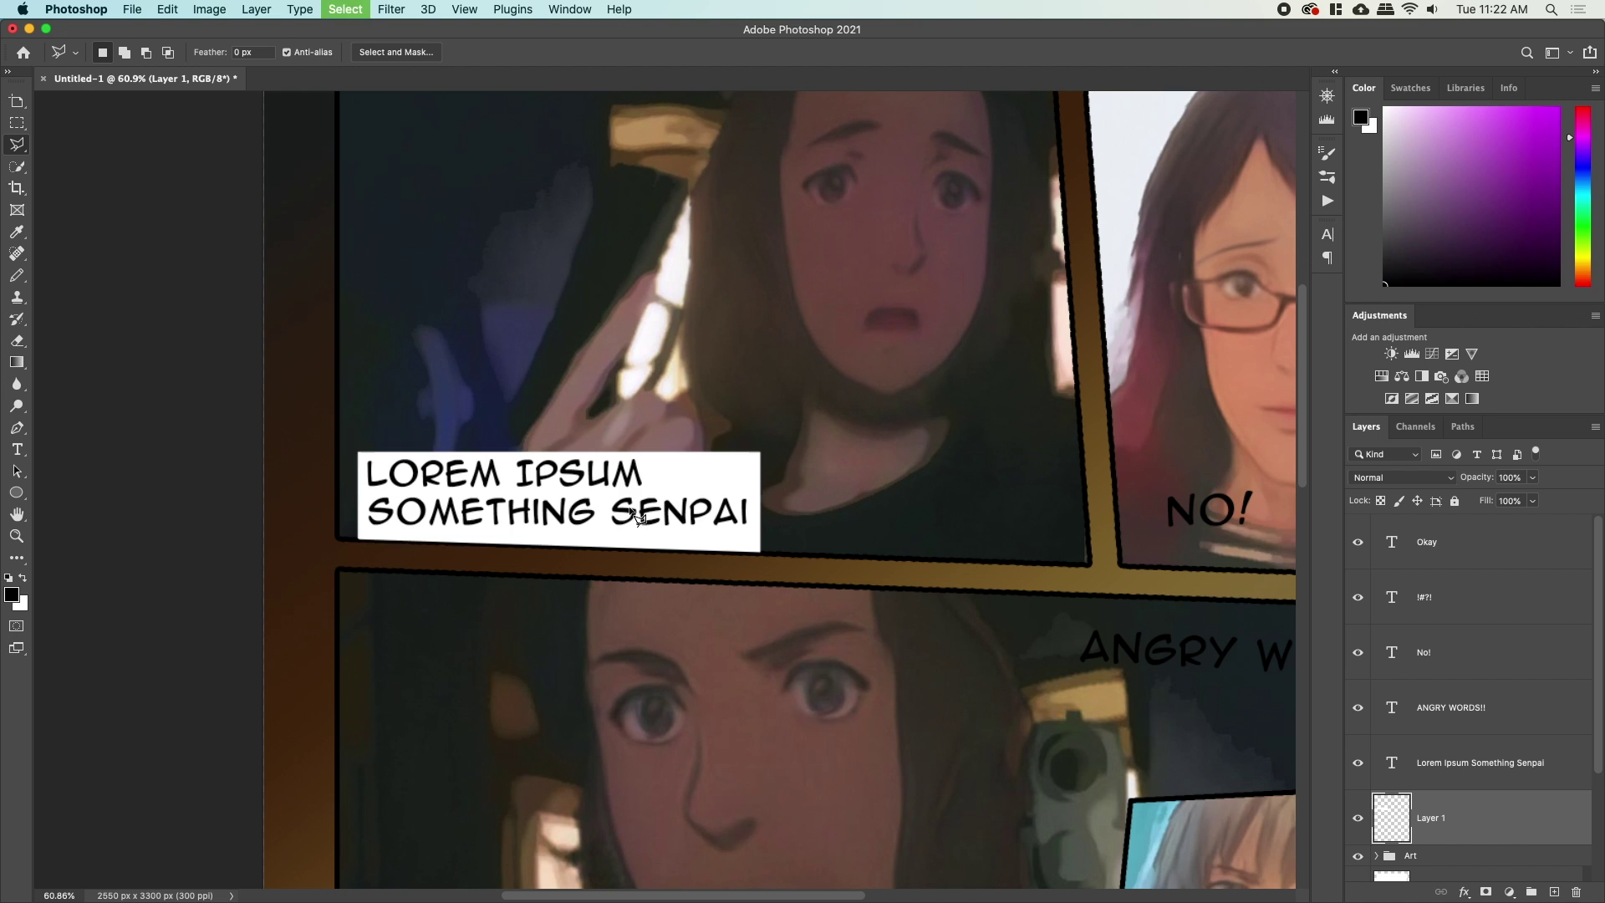
Draw an elliptical selection around the "NO!" text and fill it with white as a speech bubble.
key(z)
scroll(629, 508, down, 3)
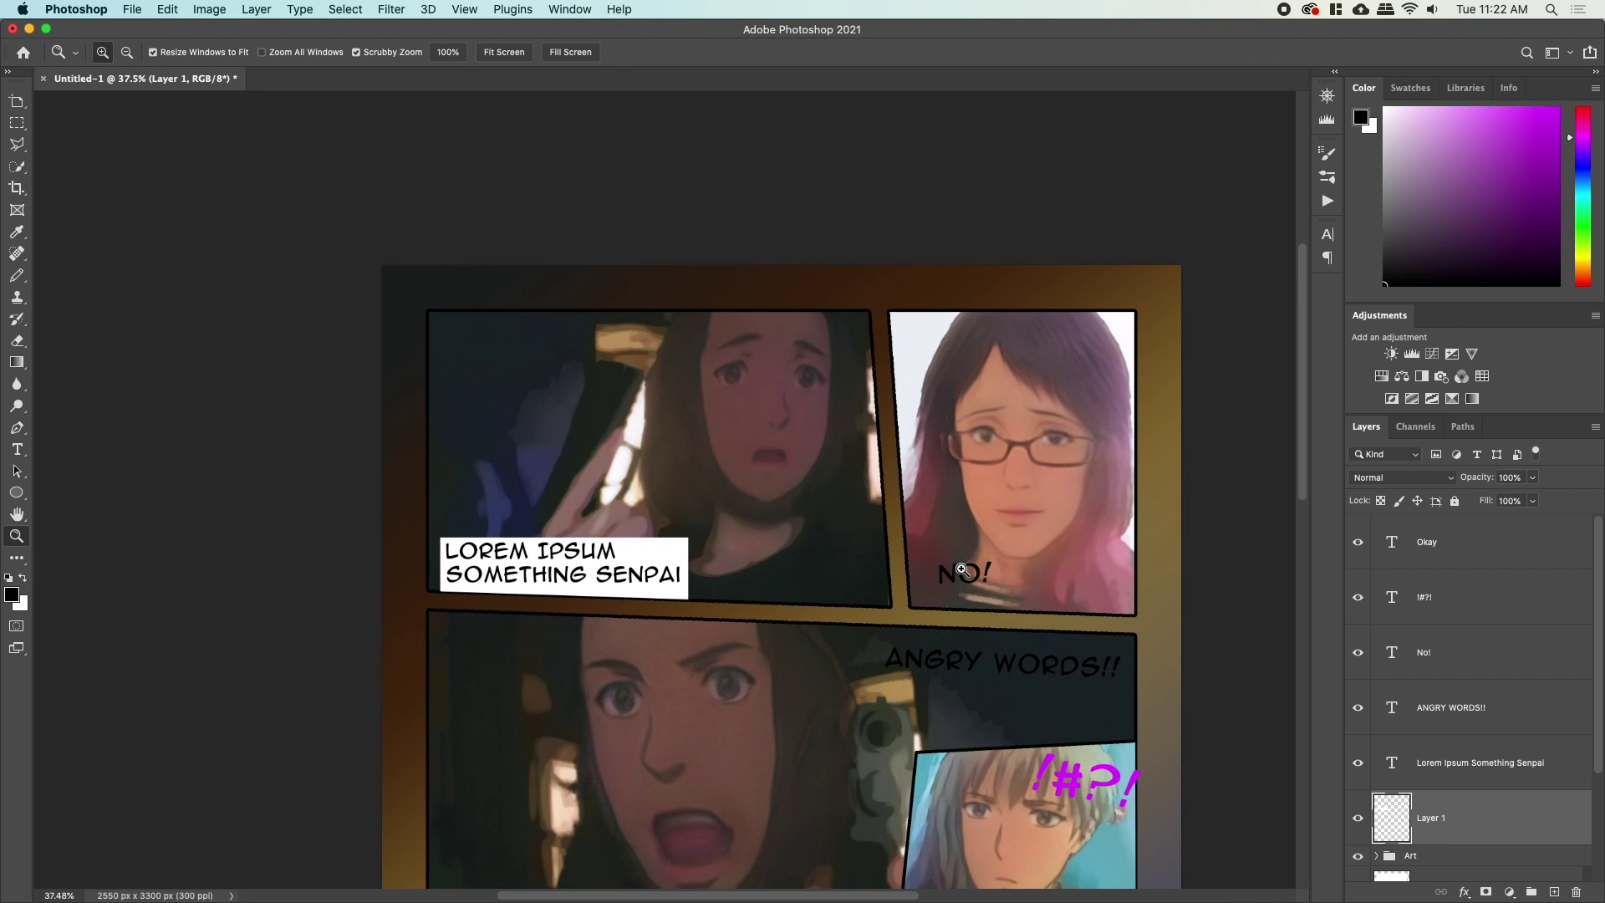
scroll(961, 569, up, 2)
key(l)
click(20, 127)
key(shift+m)
drag(909, 541, 1013, 577)
key(super+BackSpace)
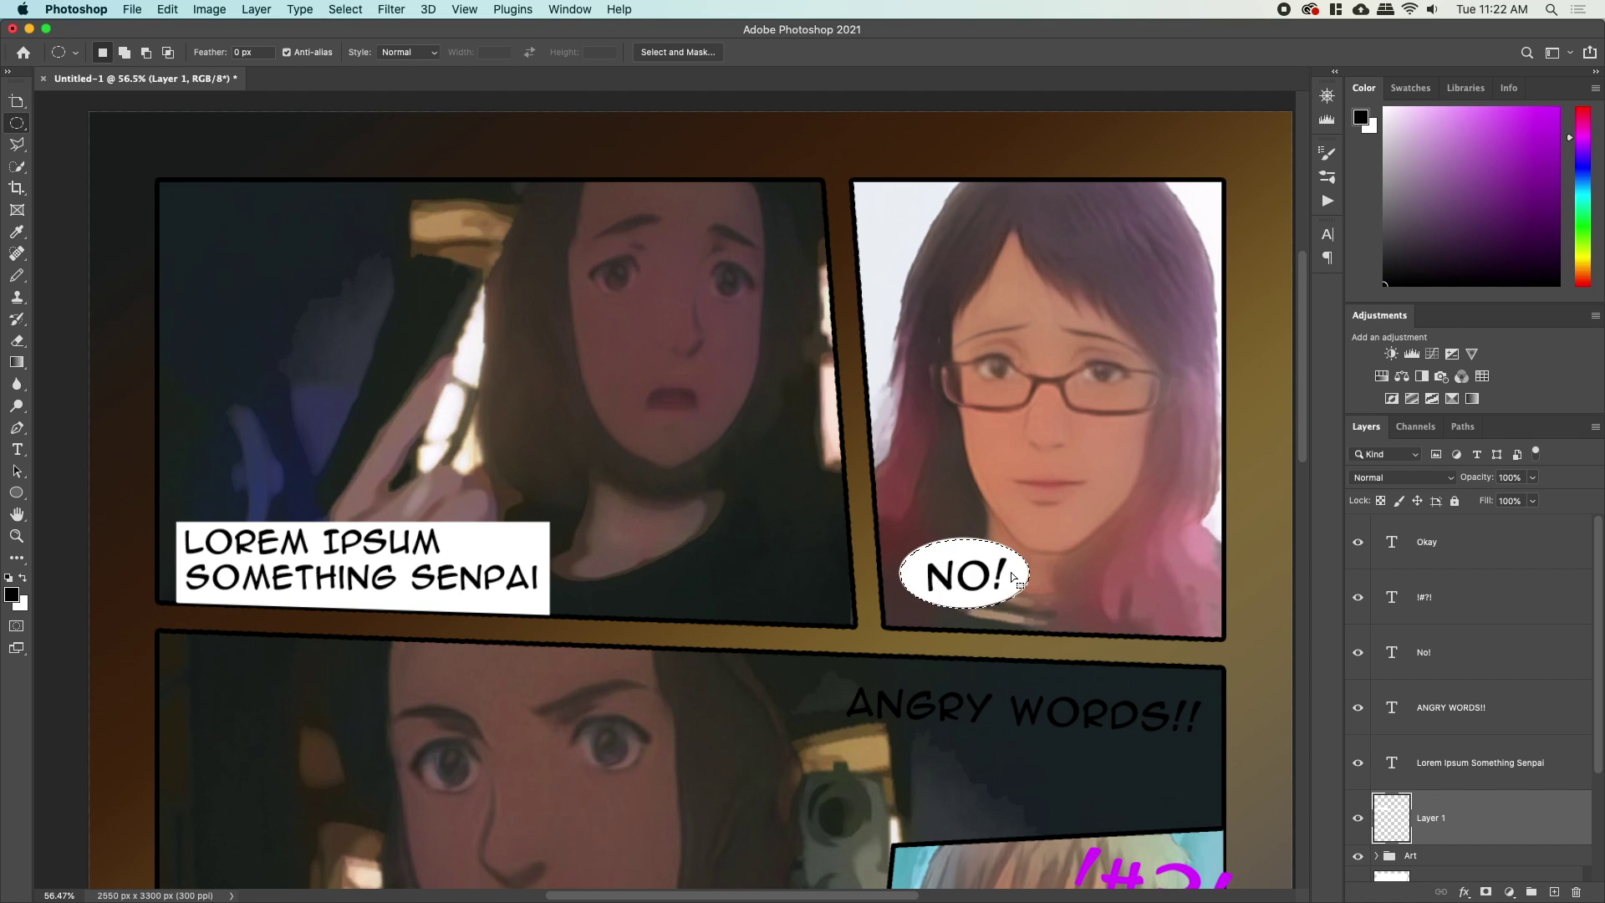
Draw an elliptical selection around the "OKAY" text, fill it with white, and clear the selection.
drag(691, 706, 777, 201)
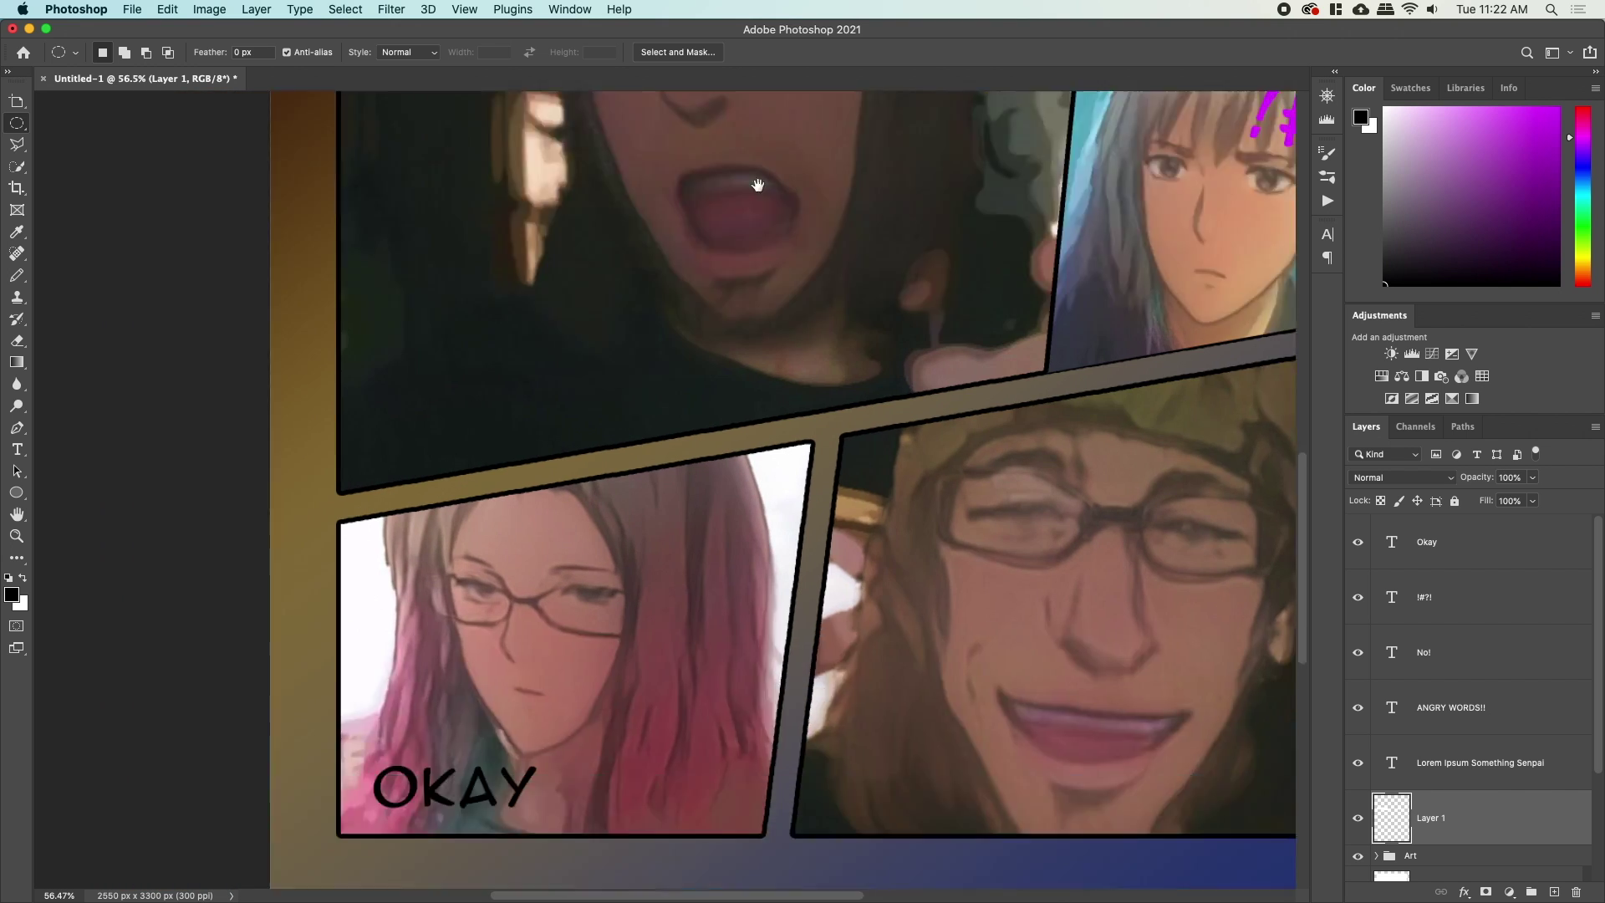
drag(427, 508, 607, 568)
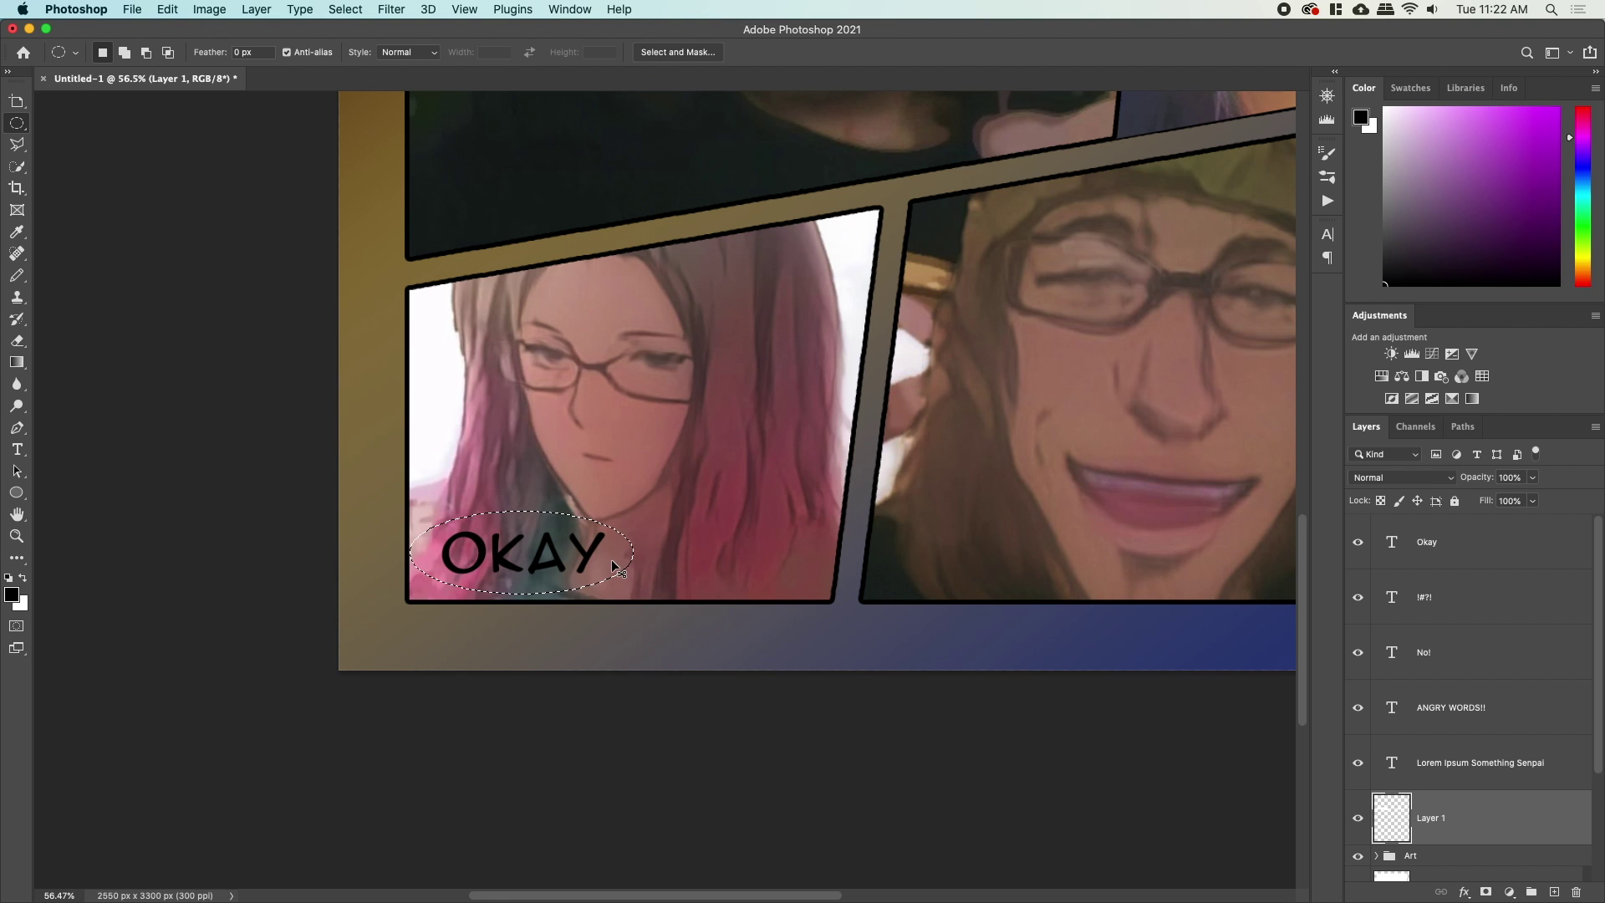
key(super+BackSpace)
key(super+d)
Nudge the "ANGRY WORDS!!" text closer to the upper-right corner of the middle panel.
drag(1027, 423, 686, 769)
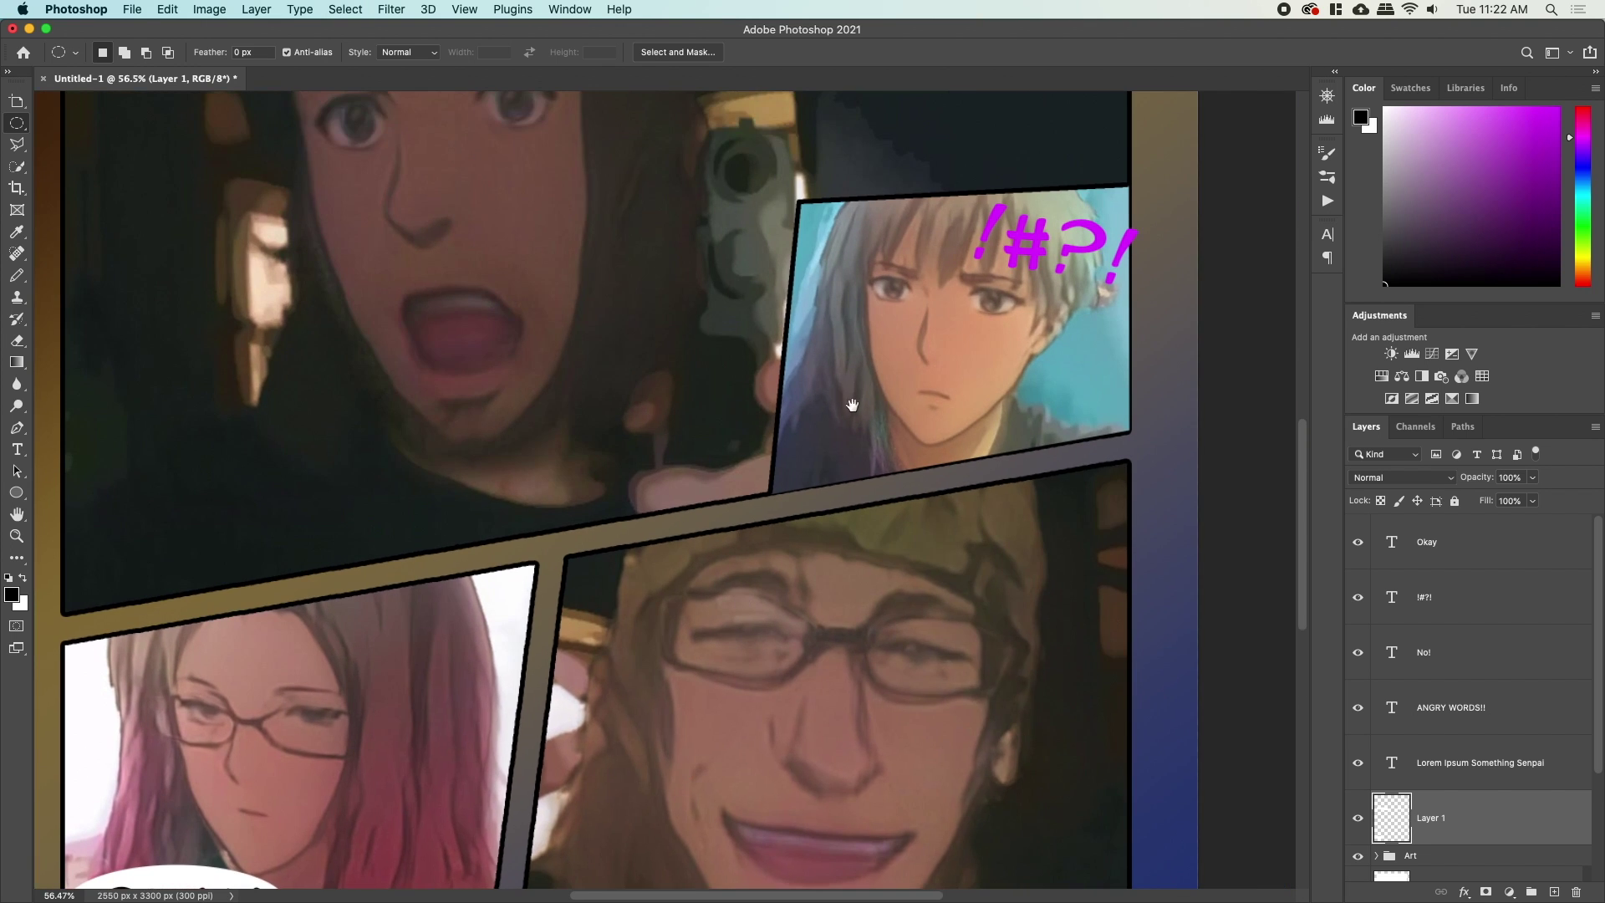
drag(852, 405, 732, 748)
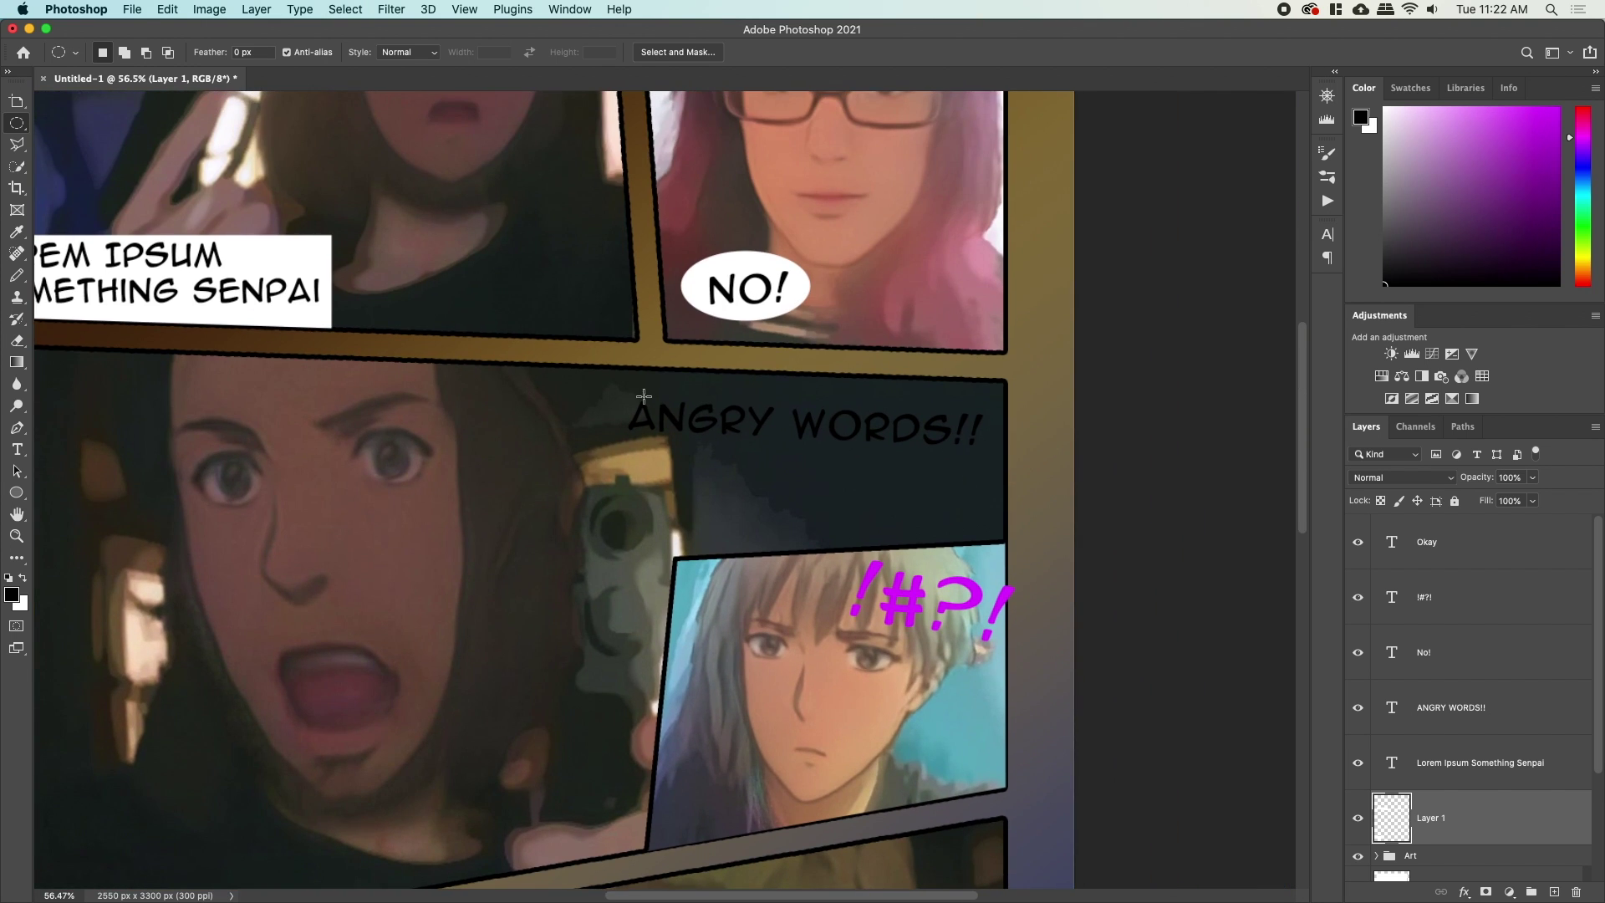
click(1487, 710)
drag(870, 432, 872, 411)
Select a slanted four-sided area around "ANGRY WORDS!!" along the panel's top and side borders and fill it with white on Layer 1.
key(l)
click(638, 368)
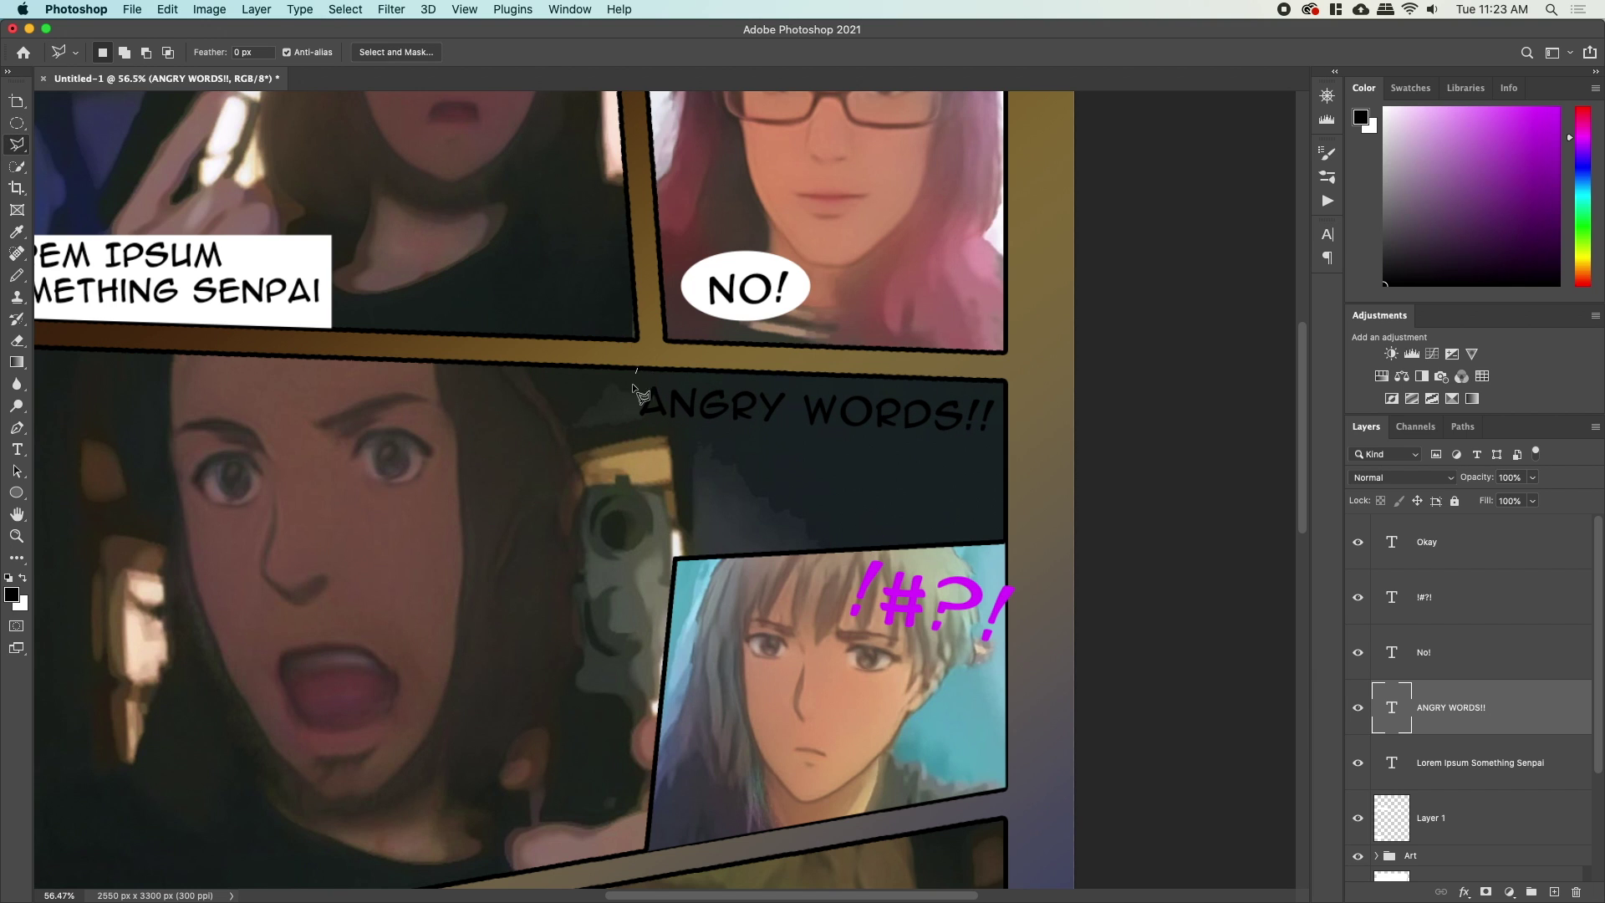
click(631, 422)
click(1006, 455)
click(1004, 383)
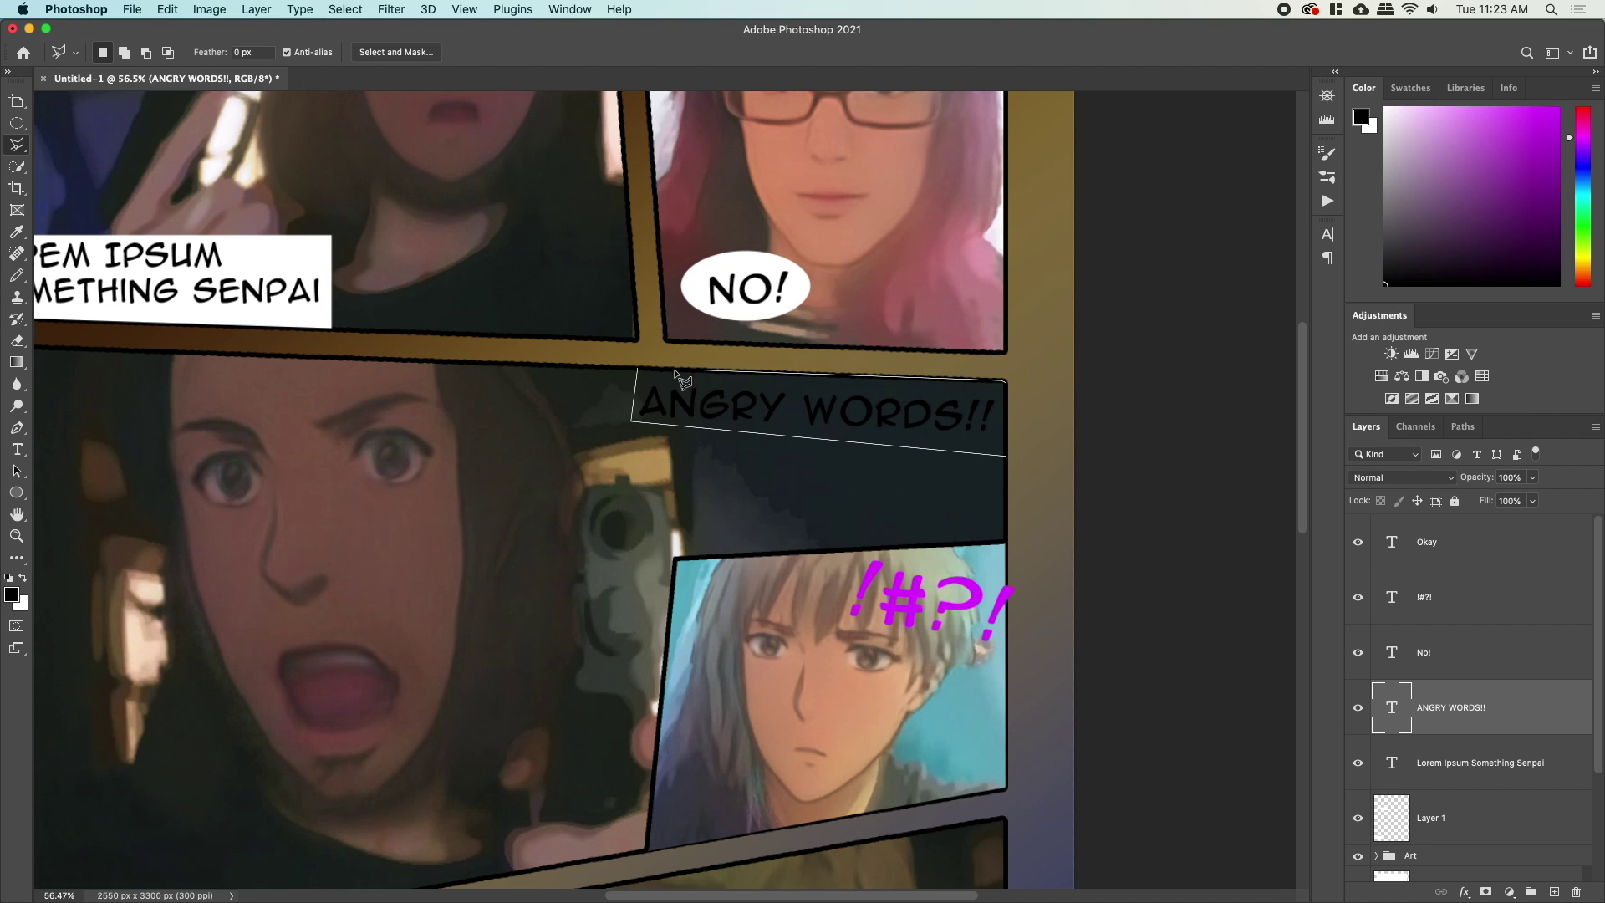
click(639, 370)
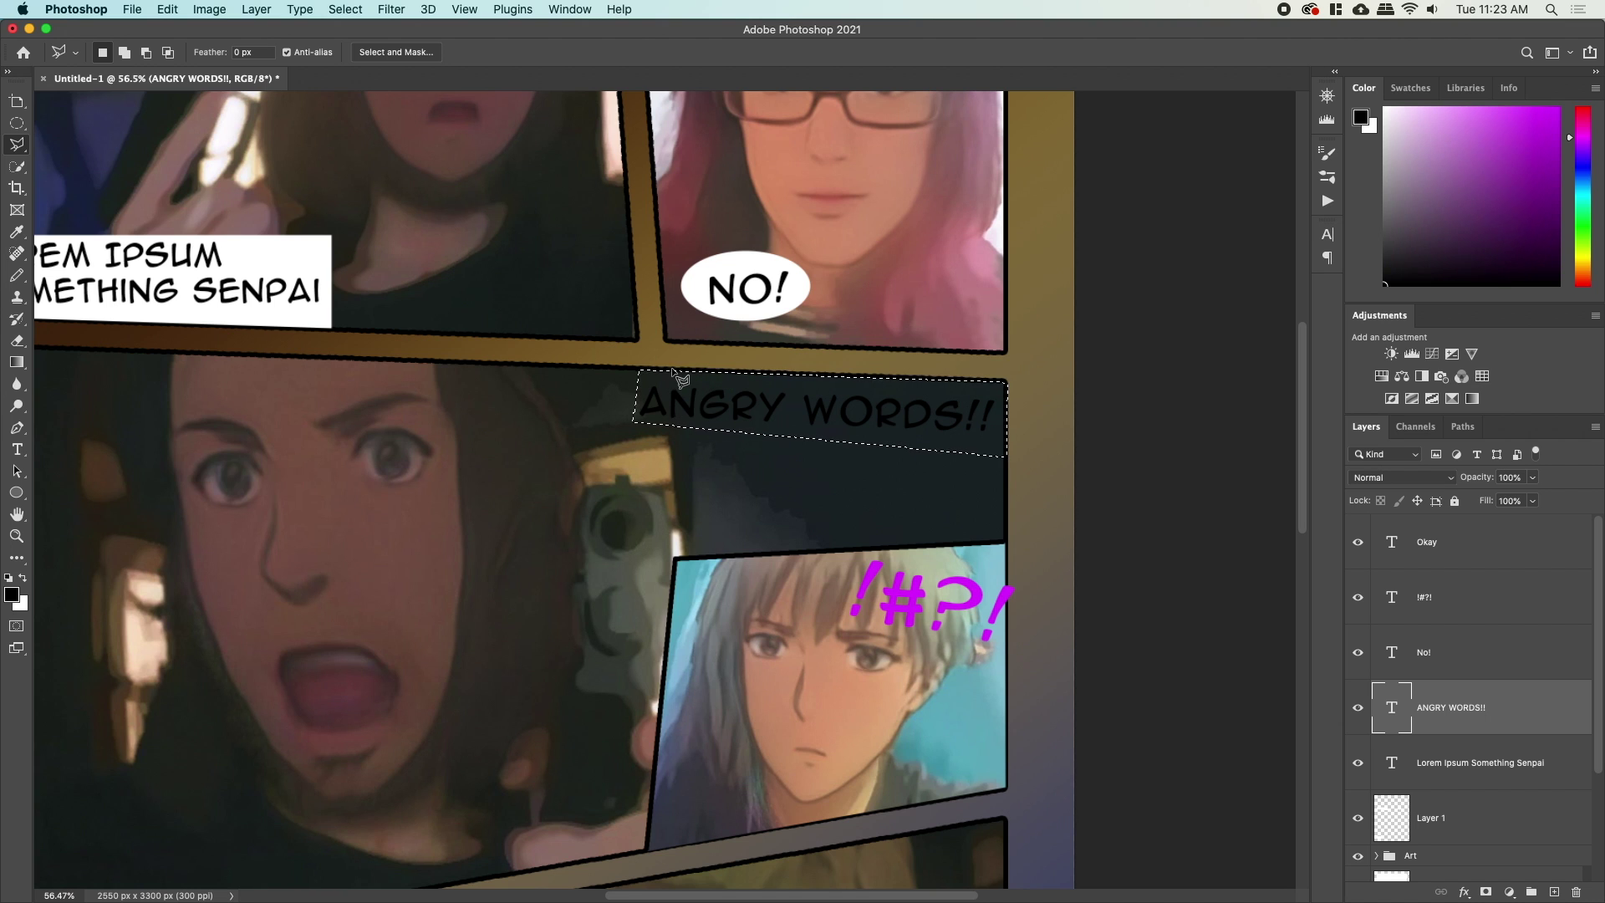
click(1431, 817)
key(super+BackSpace)
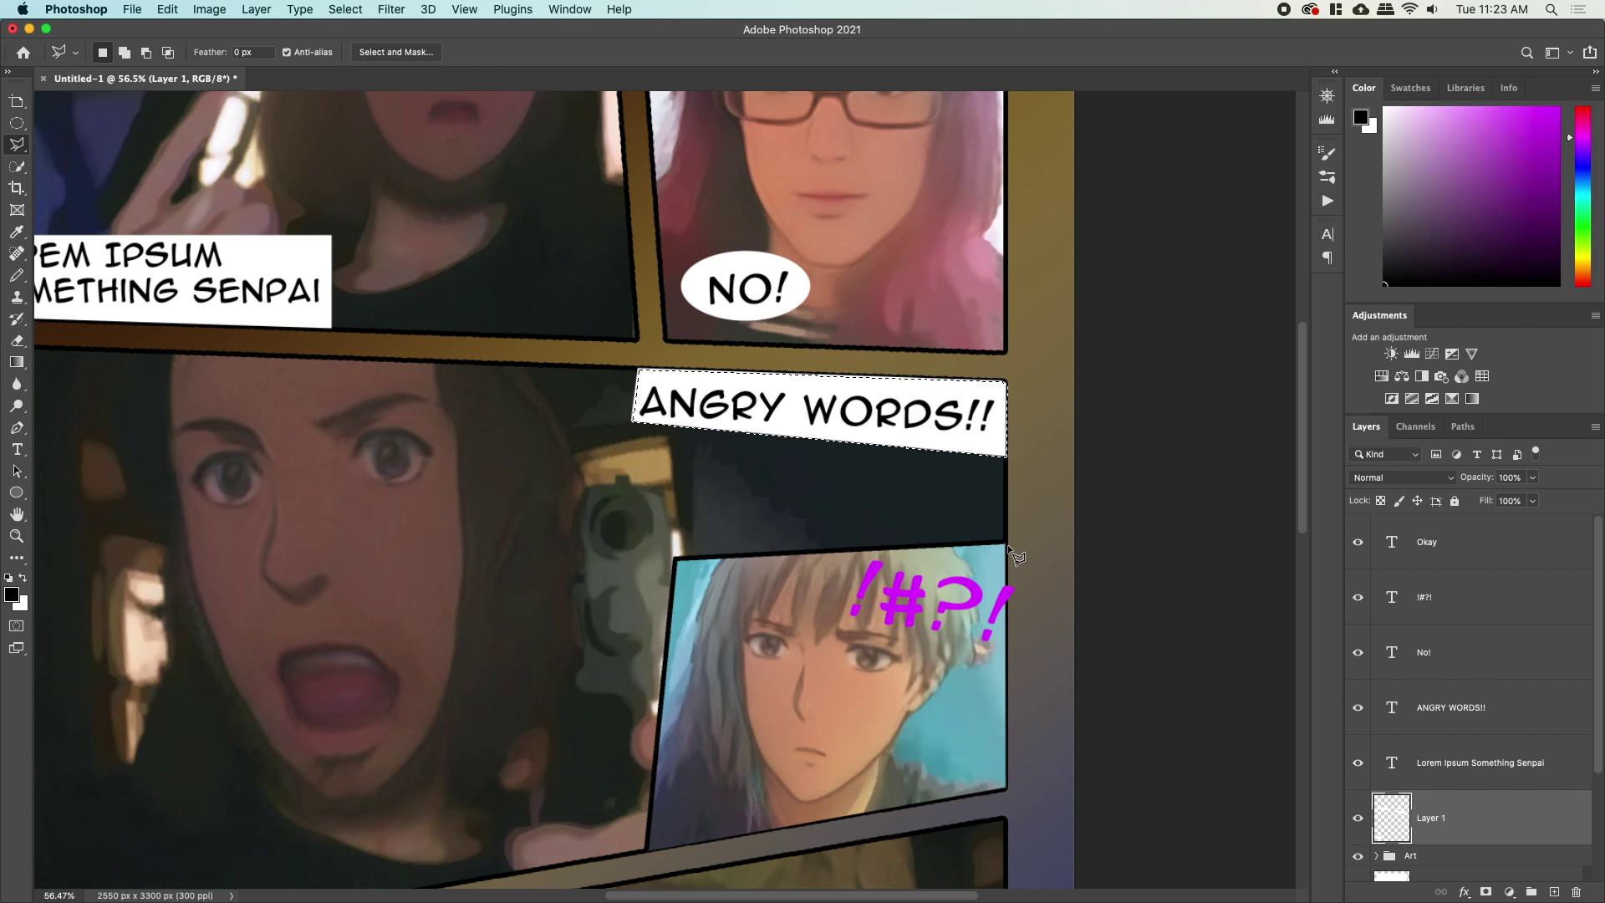
key(super+d)
Move Layer 1 into the Art group just below the masked inset image and clip it to the layers beneath.
key(z)
mouse_move(637, 374)
mouse_down()
mouse_move(671, 413)
mouse_move(599, 387)
mouse_move(663, 444)
mouse_up()
scroll(1483, 708, down, 3)
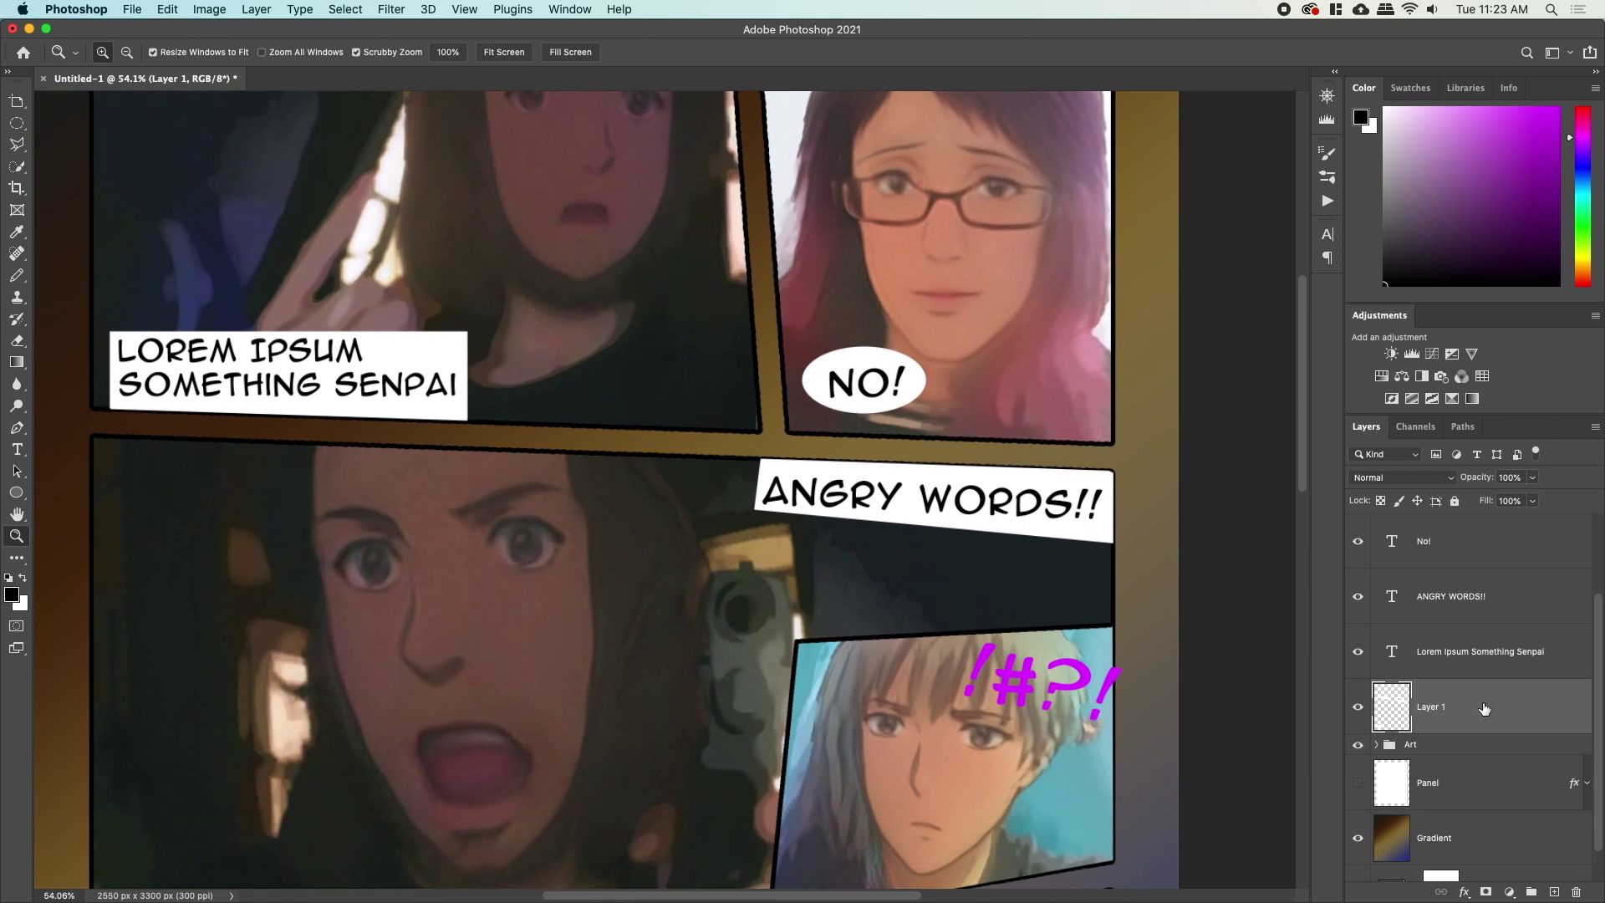
alt+click(1392, 731)
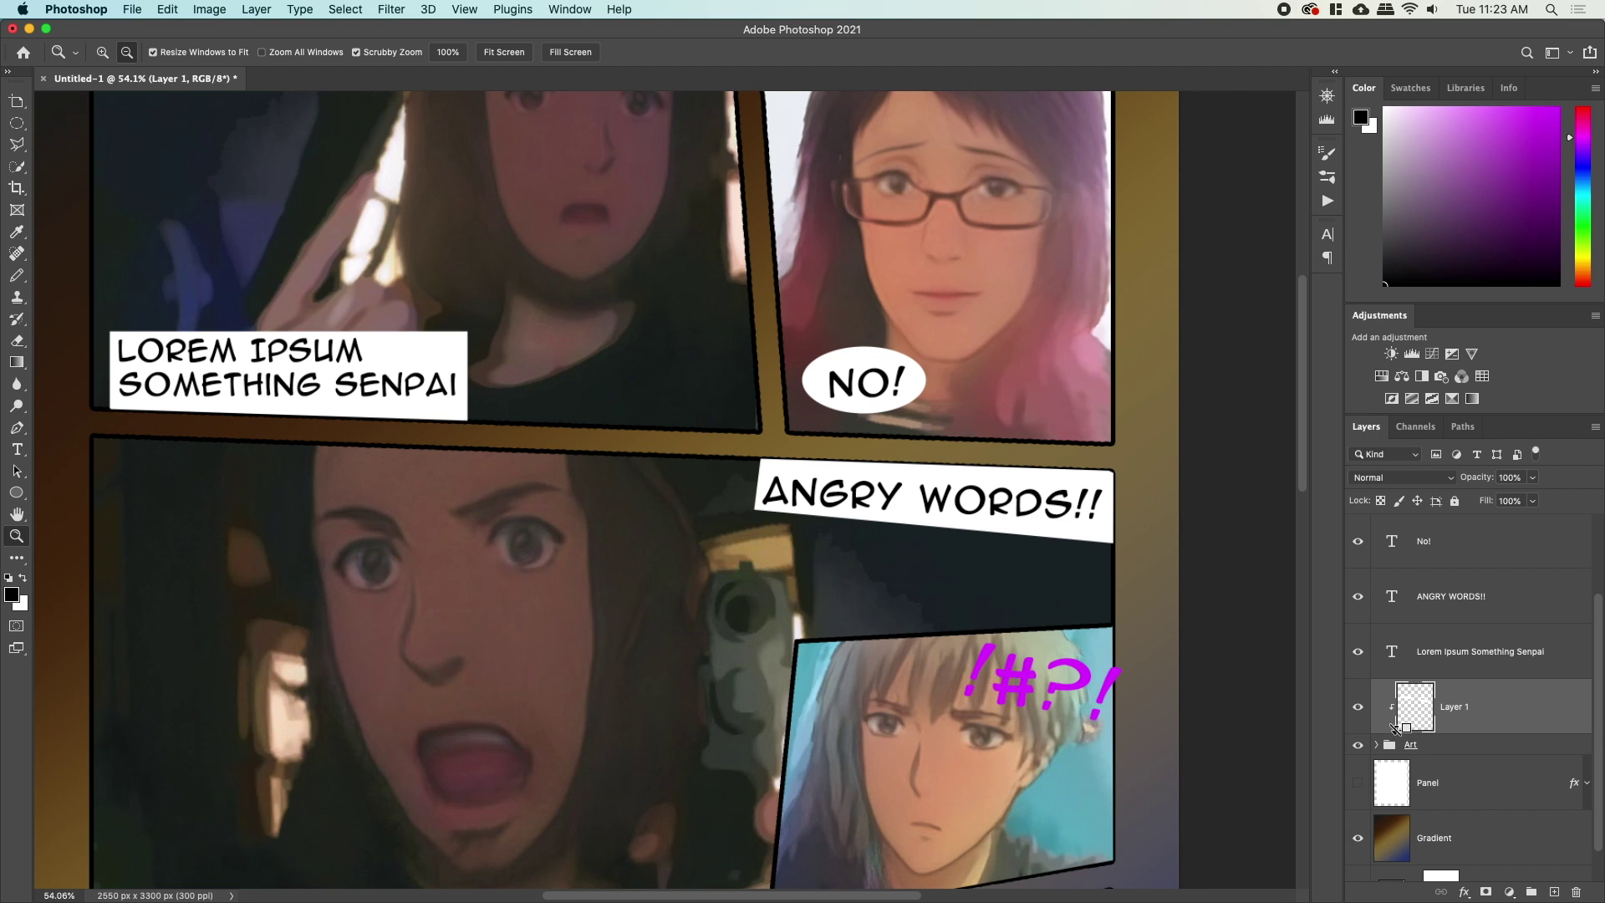
click(1376, 744)
alt+click(1394, 733)
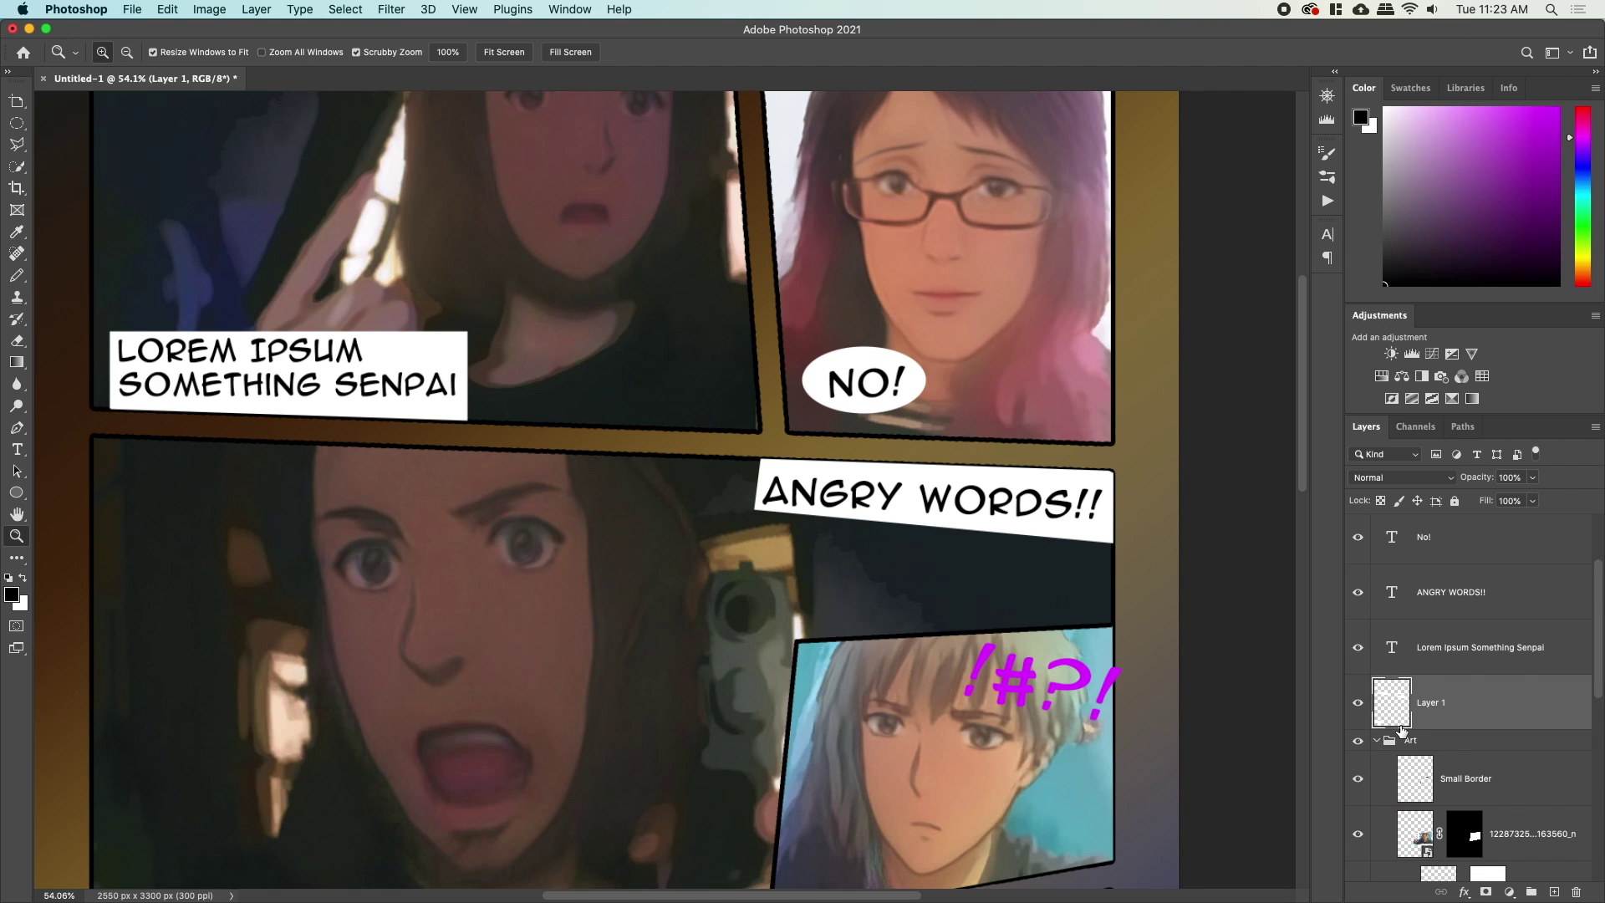
drag(1402, 685, 1404, 810)
scroll(1387, 773, down, 1)
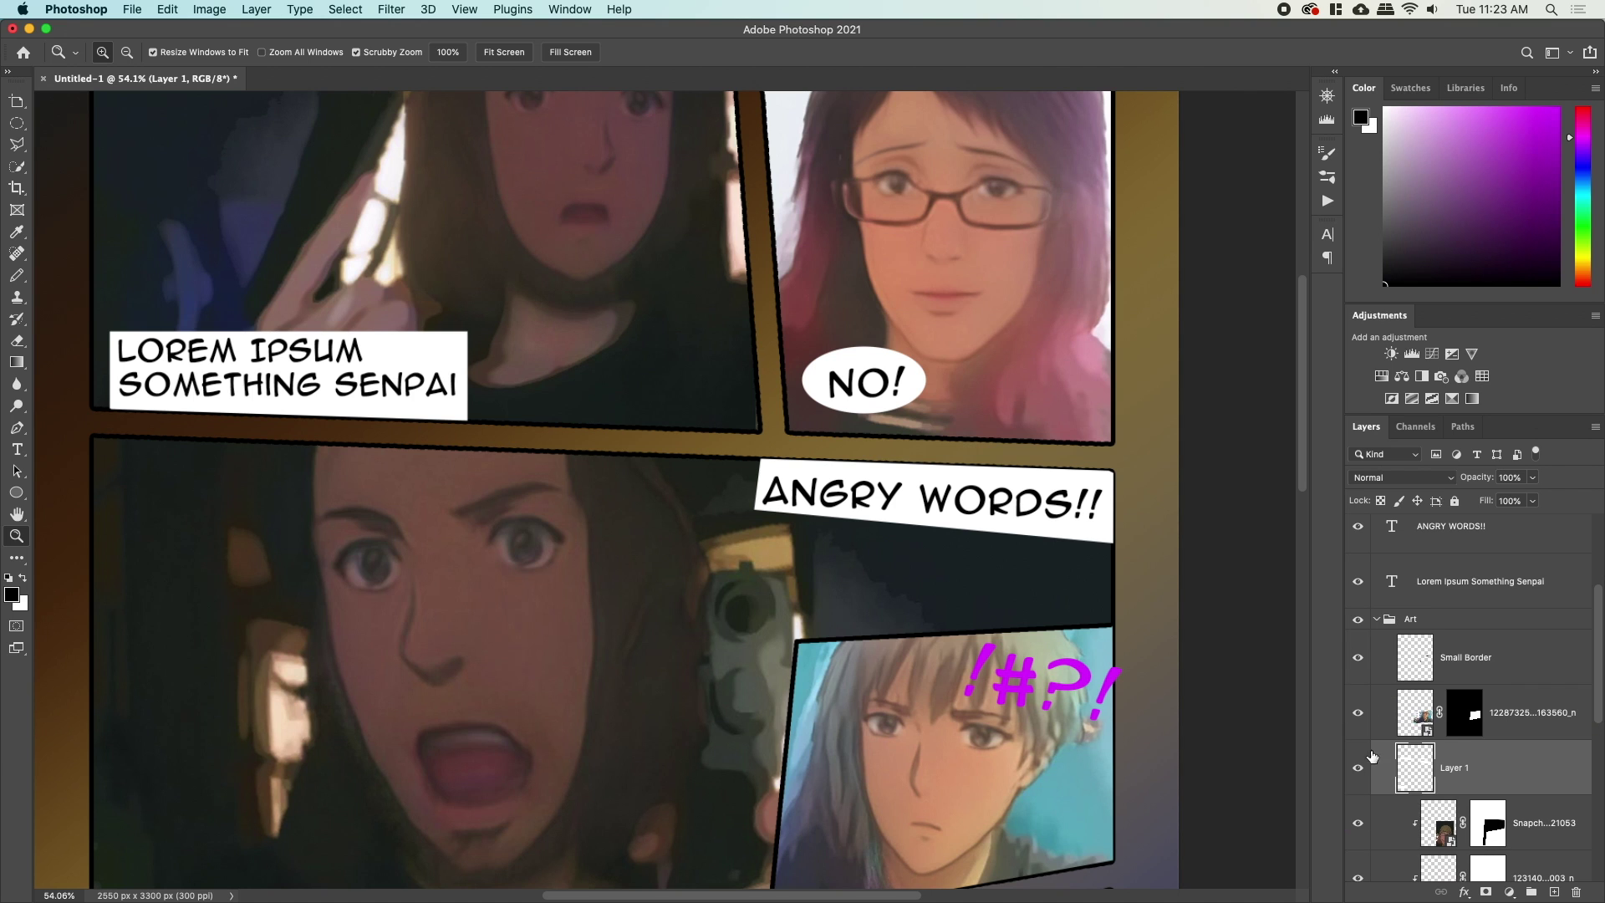
alt+click(1396, 790)
Add a black Stroke layer style of size 5 to the white bubble layer.
drag(1124, 495, 1191, 484)
scroll(668, 484, left, 10)
scroll(669, 484, up, 4)
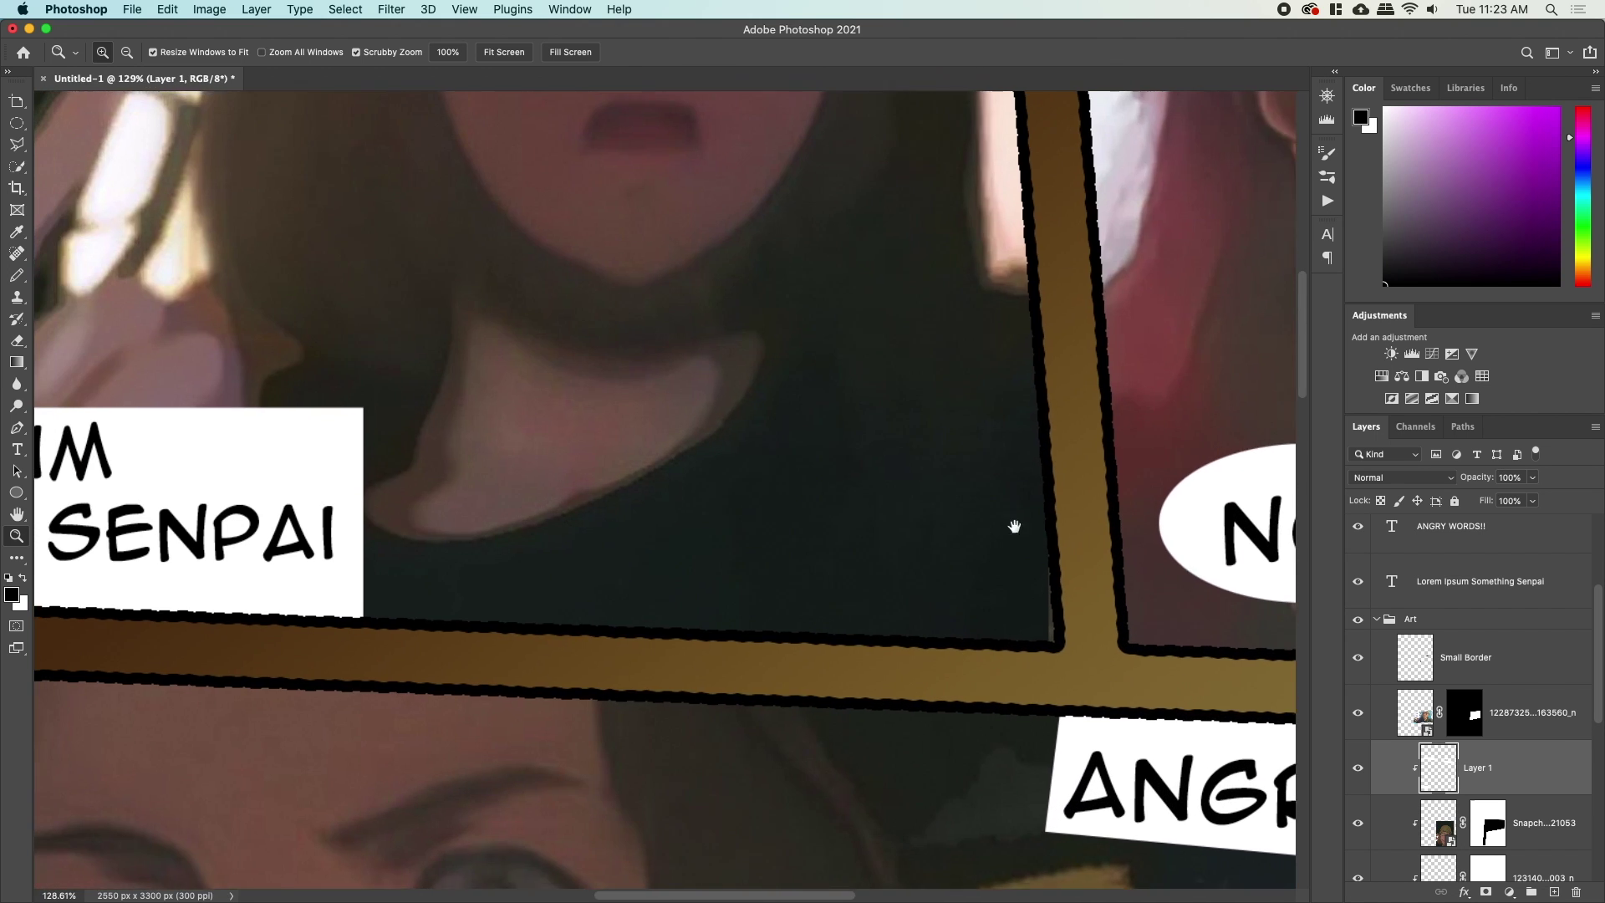
drag(414, 436, 1141, 519)
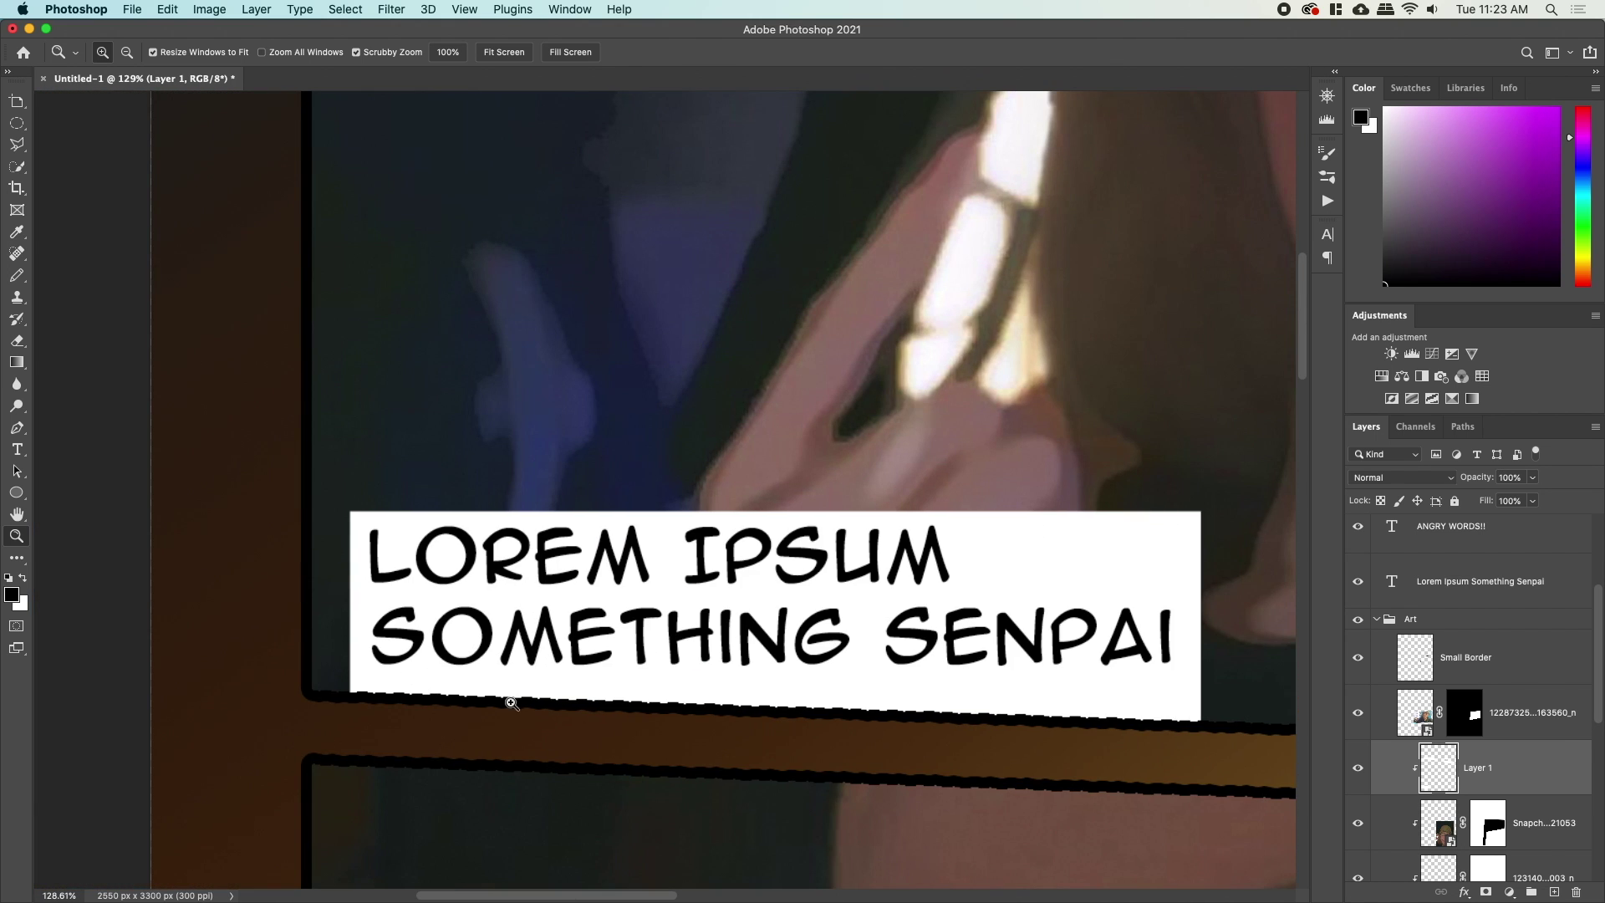
drag(1153, 741, 497, 297)
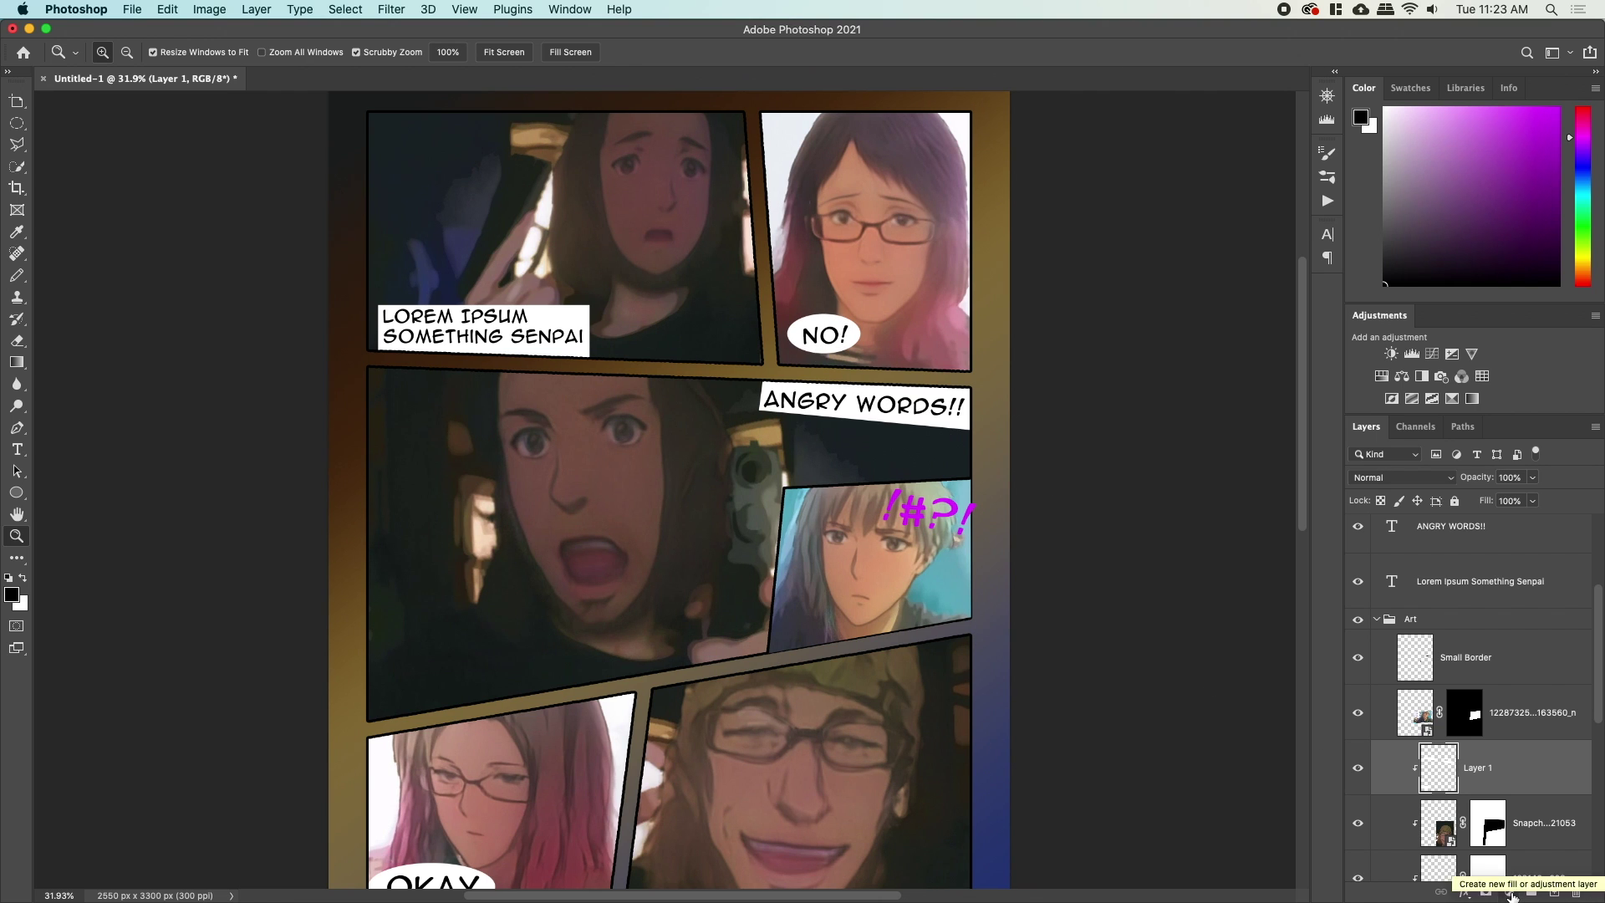
click(1464, 892)
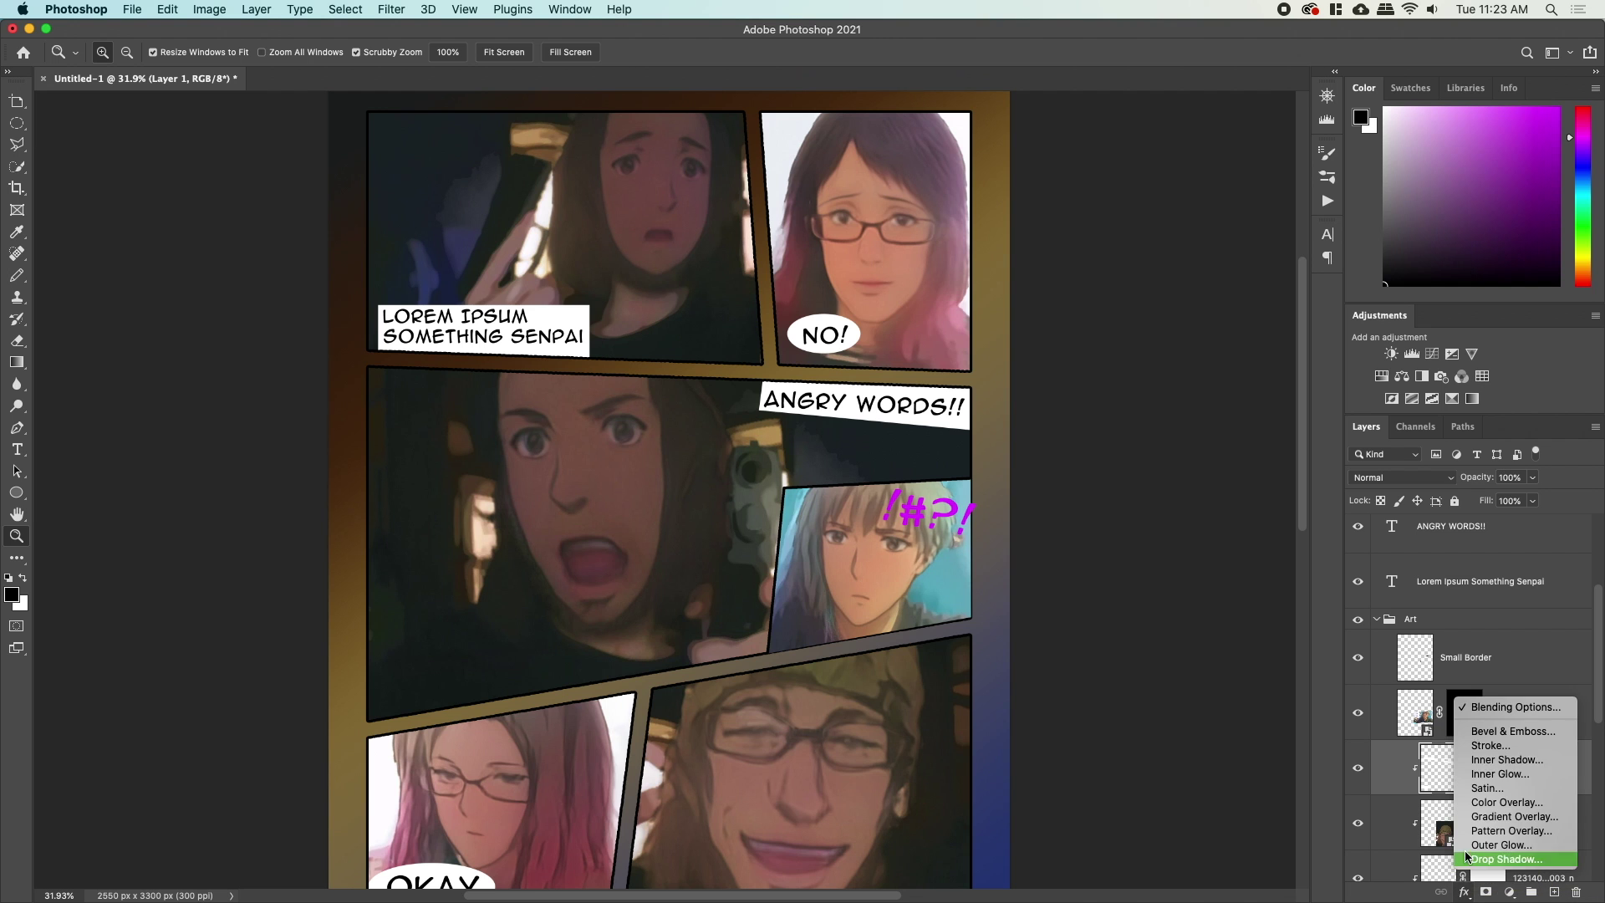
click(1490, 744)
text(5)
key(Return)
Examine the outlined caption boxes and bubbles against the panel borders across the page.
key(z)
drag(842, 313, 842, 312)
mouse_move(755, 362)
mouse_down()
mouse_move(669, 362)
mouse_move(754, 375)
mouse_up()
scroll(733, 460, down, 5)
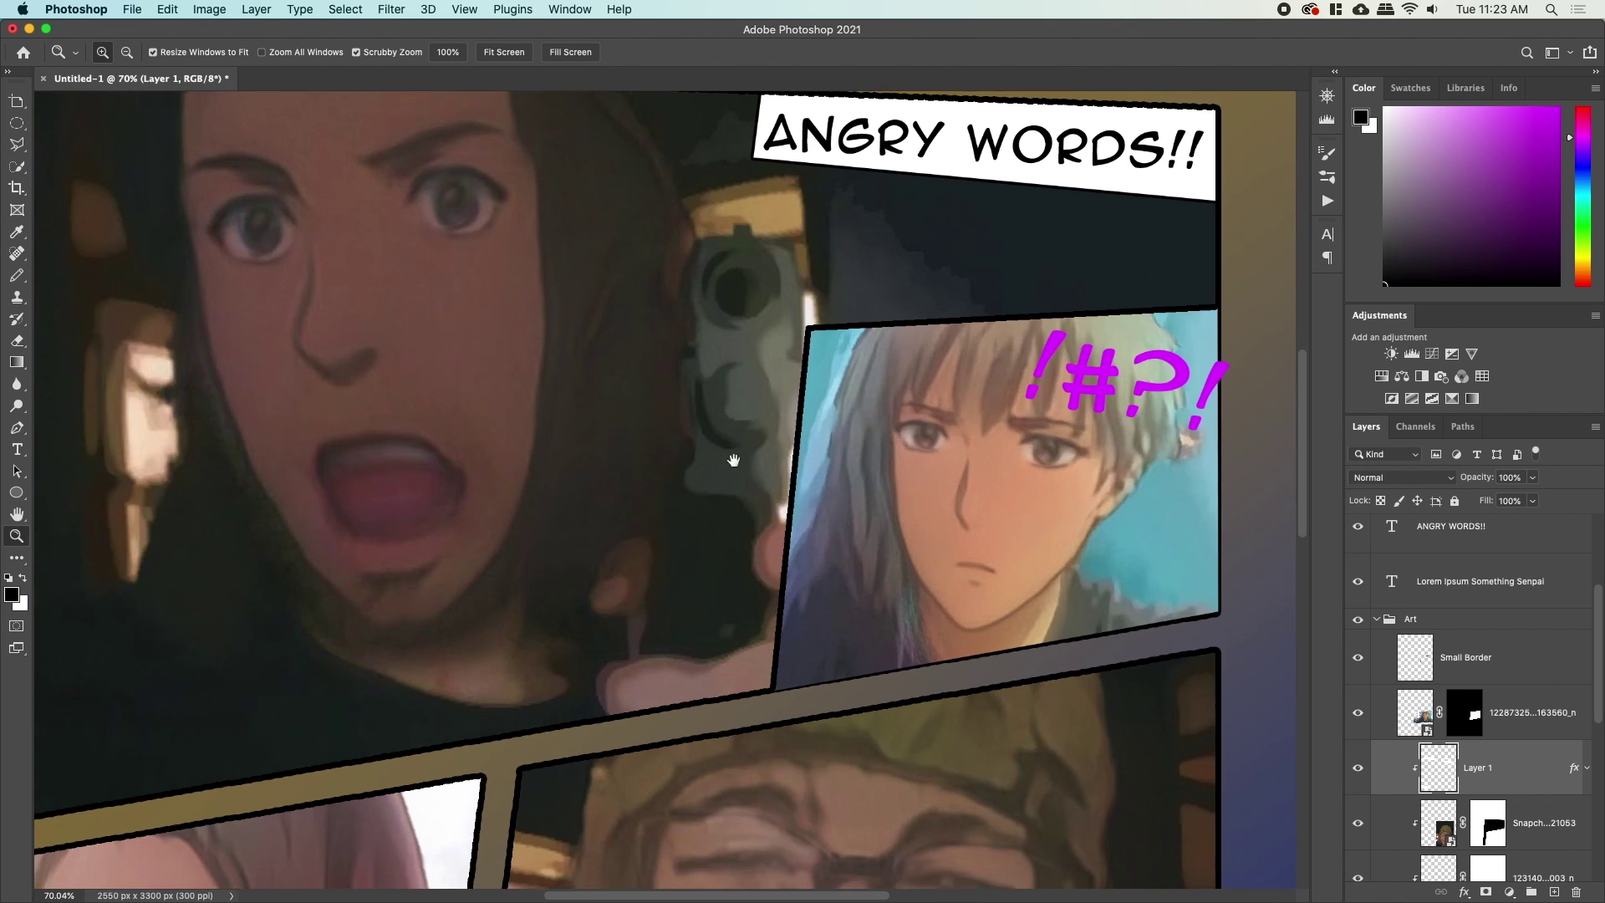
scroll(733, 460, down, 5)
scroll(585, 434, down, 3)
scroll(543, 426, right, 5)
scroll(476, 417, up, 5)
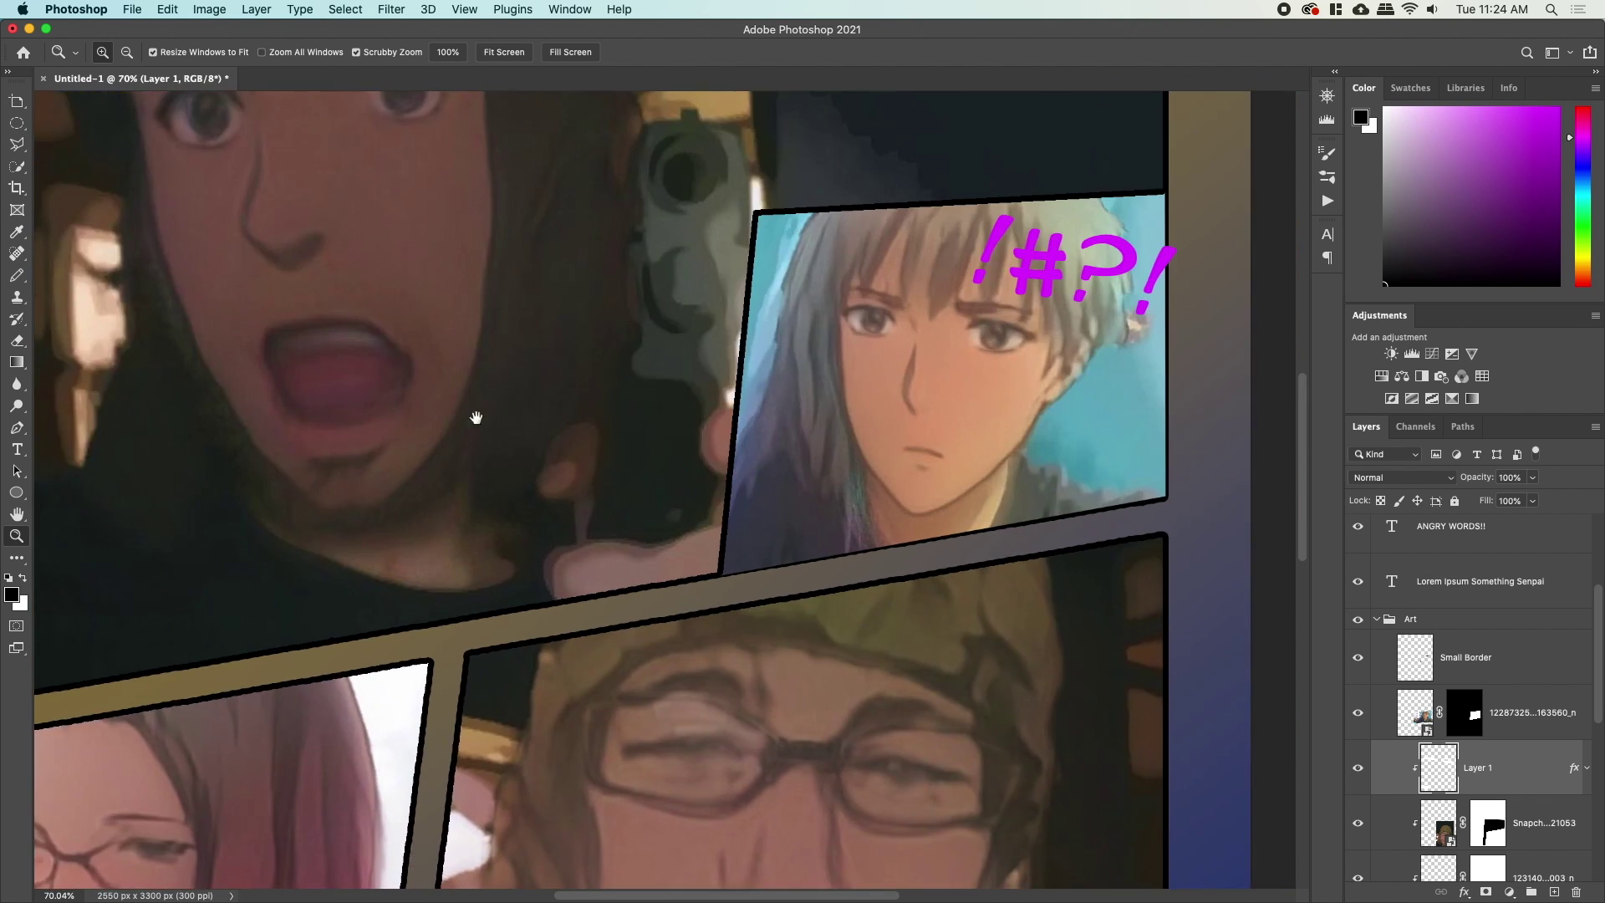
Add a thin, pointed white tail on Layer 1 from the "LOREM IPSUM SOMETHING SENPAI" box toward the woman's mouth.
scroll(476, 417, up, 10)
scroll(591, 666, left, 4)
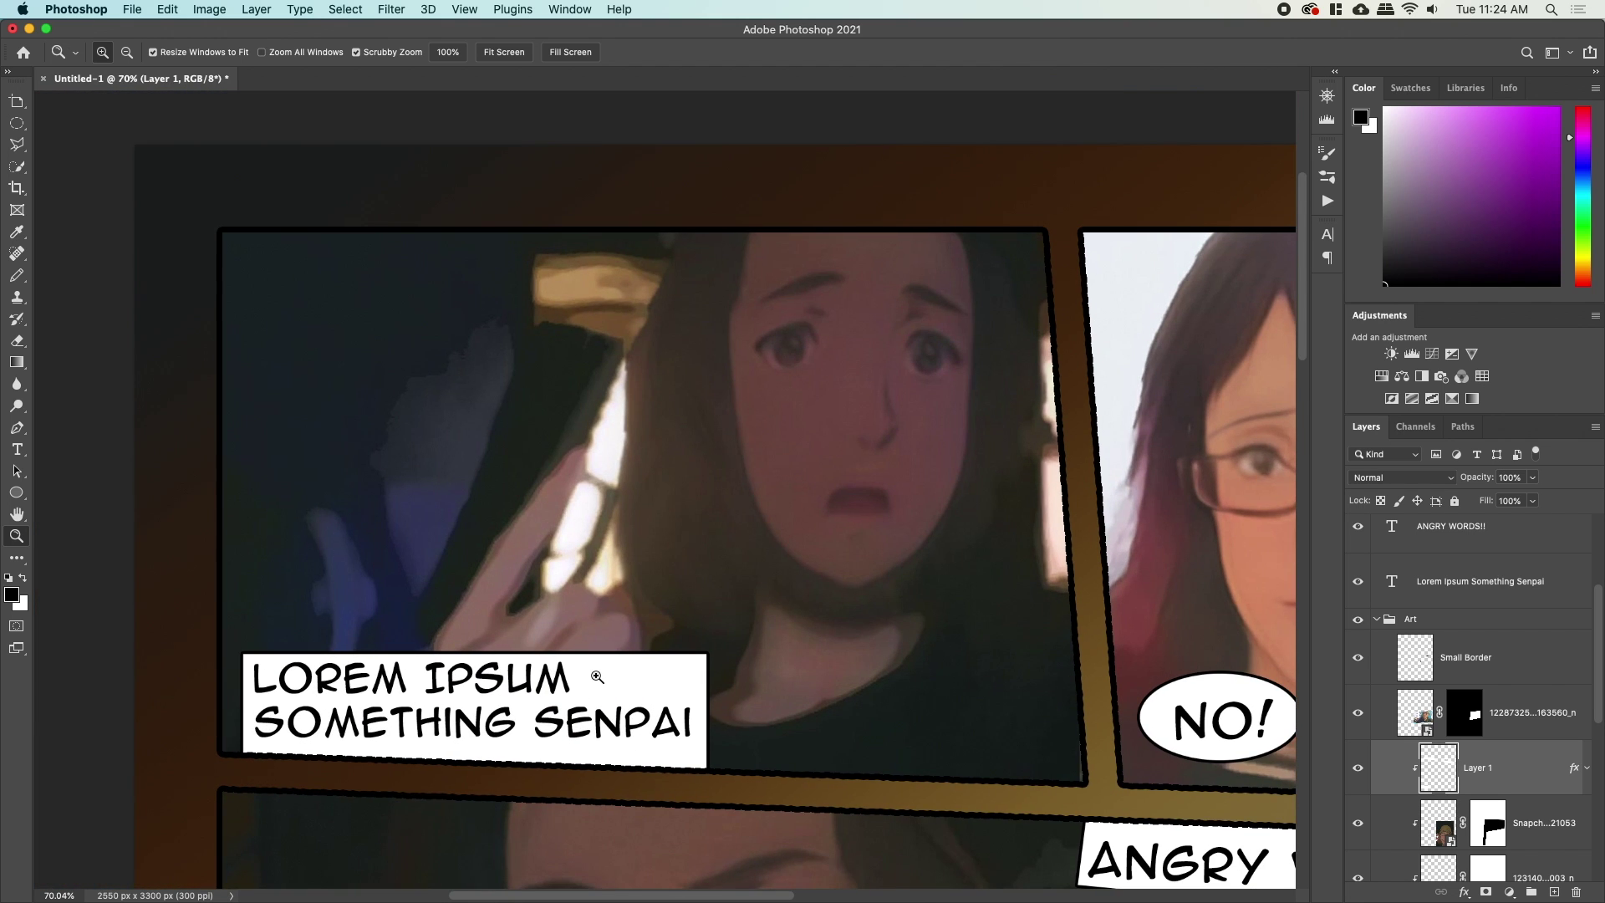
scroll(680, 542, down, 1)
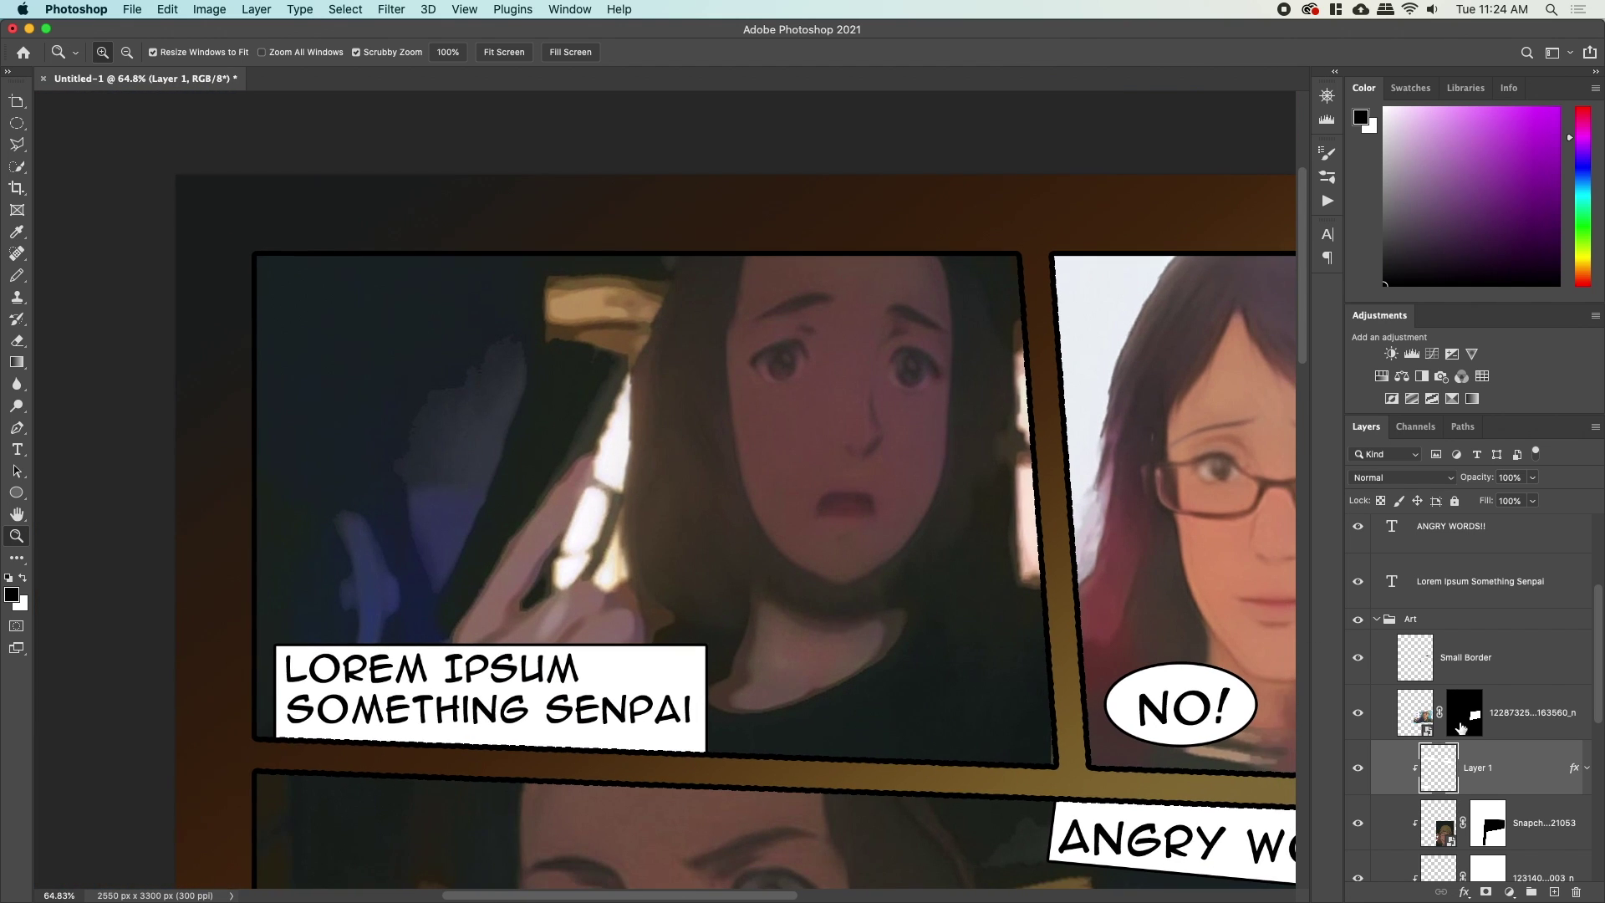
key(l)
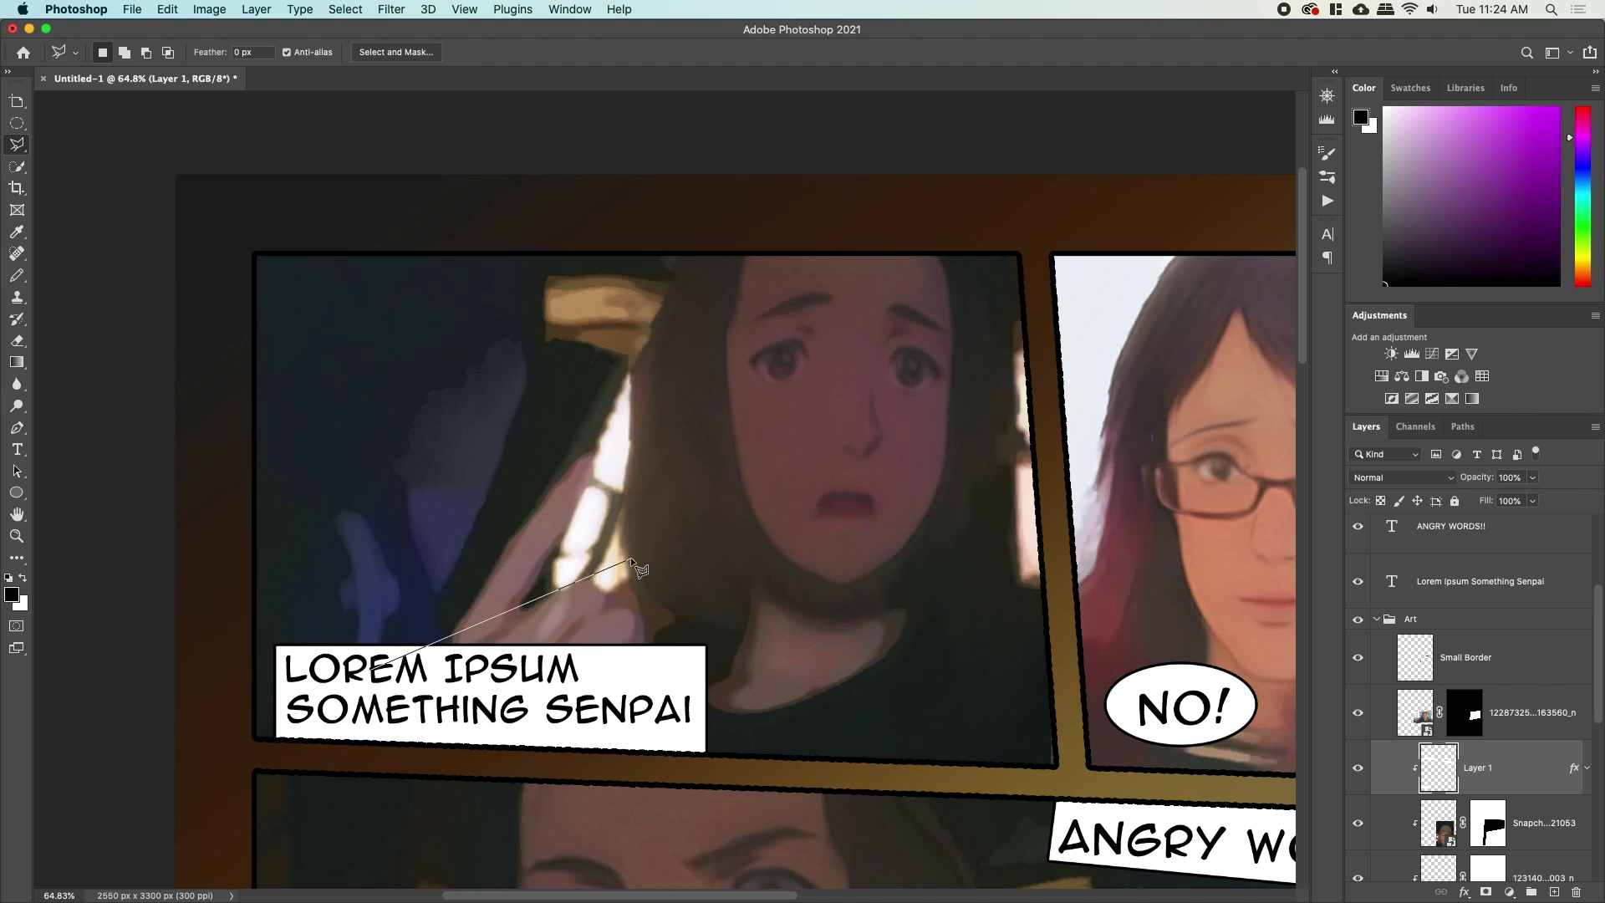
click(694, 530)
click(378, 675)
key(super+BackSpace)
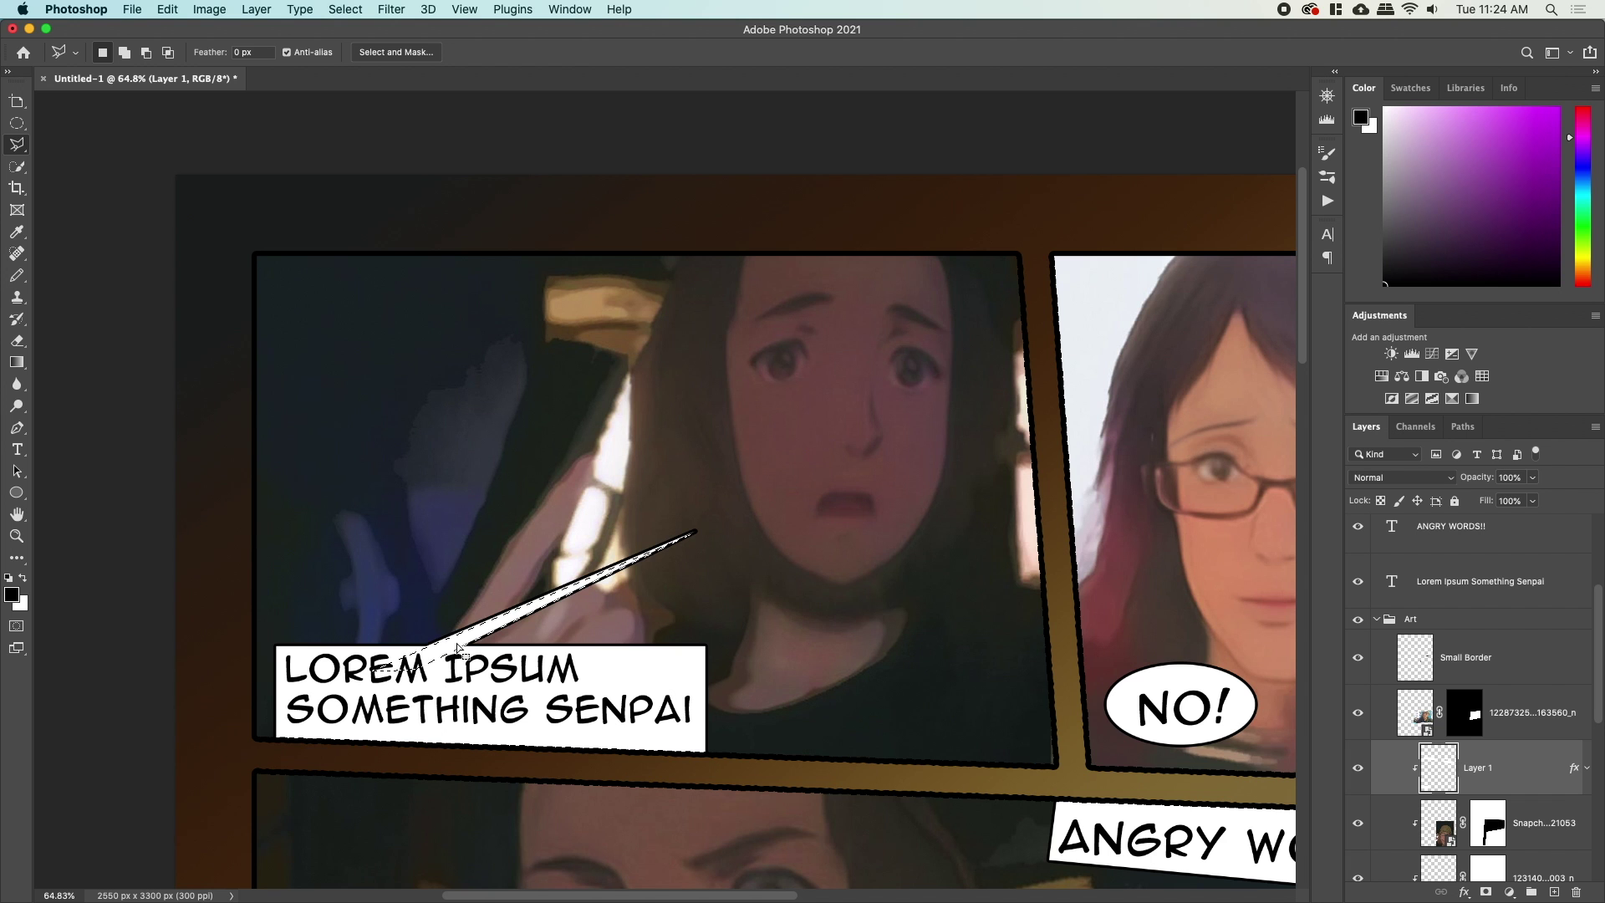
key(super+d)
drag(845, 526, 662, 530)
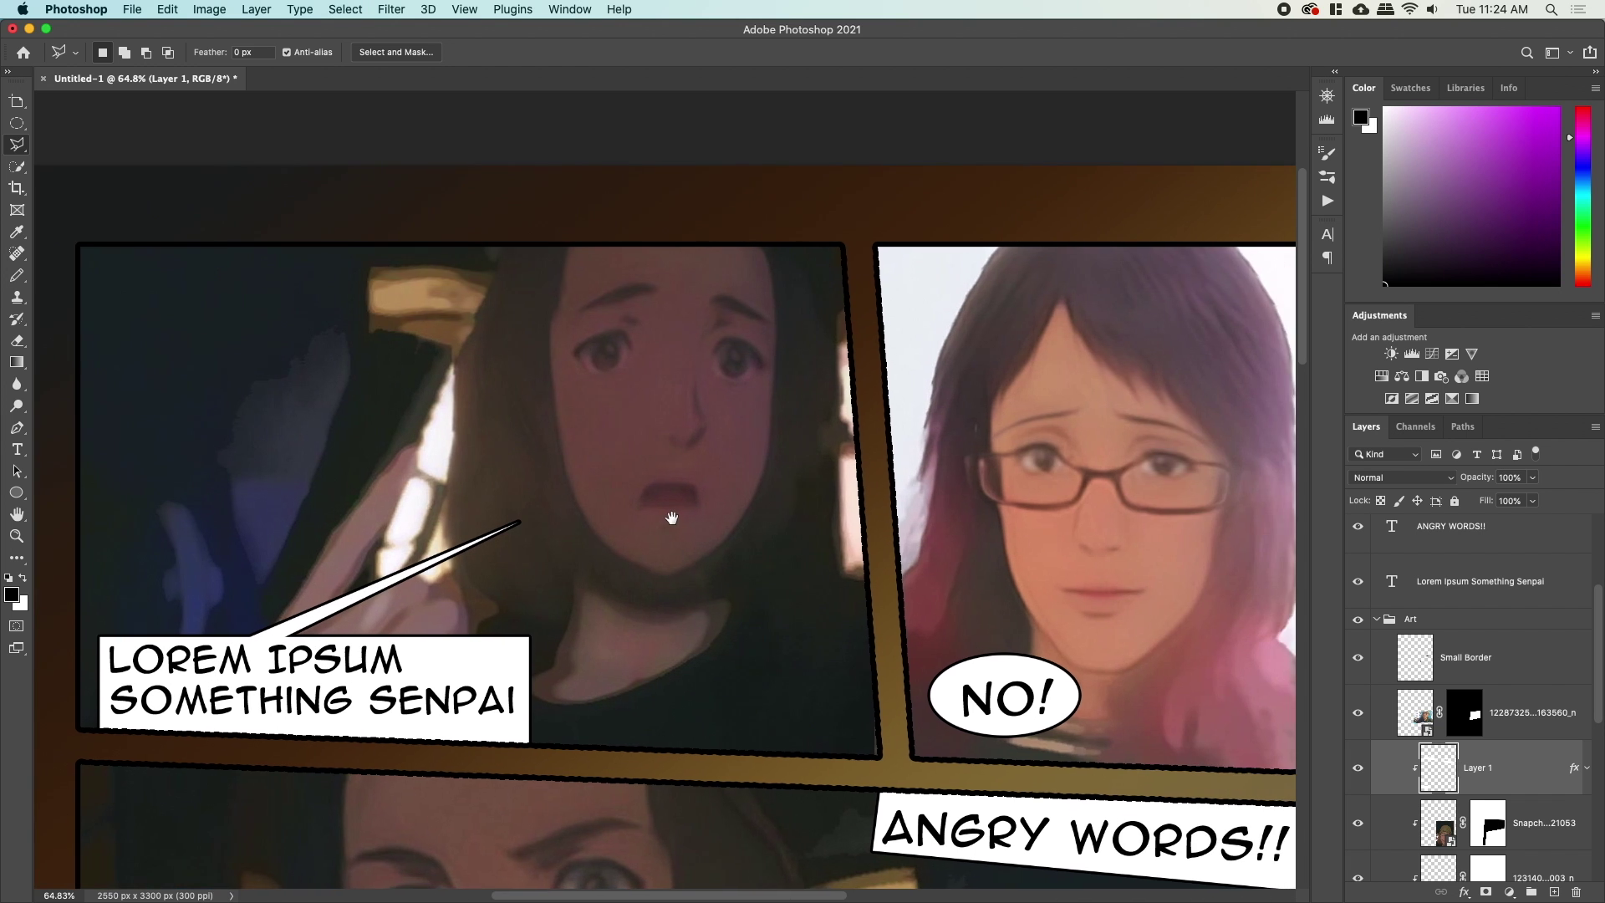
key(z)
drag(435, 603, 775, 548)
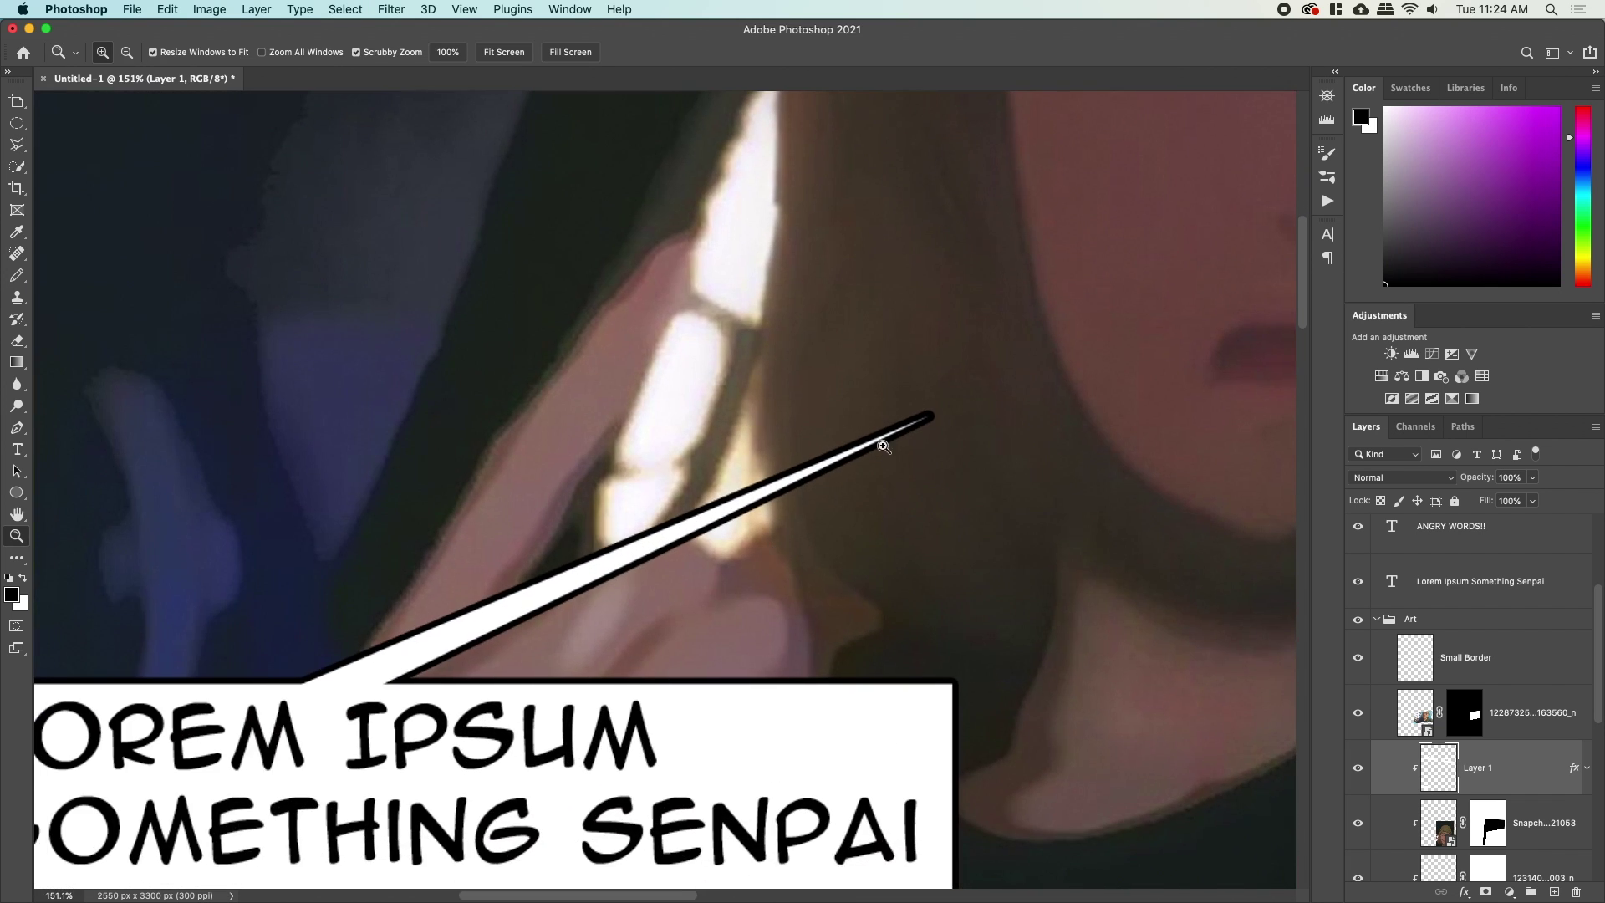
Draw a closed, curved tail path with the Pen tool from the edge of the "NO!" bubble toward the woman's mouth.
key(super+0)
drag(788, 372, 799, 579)
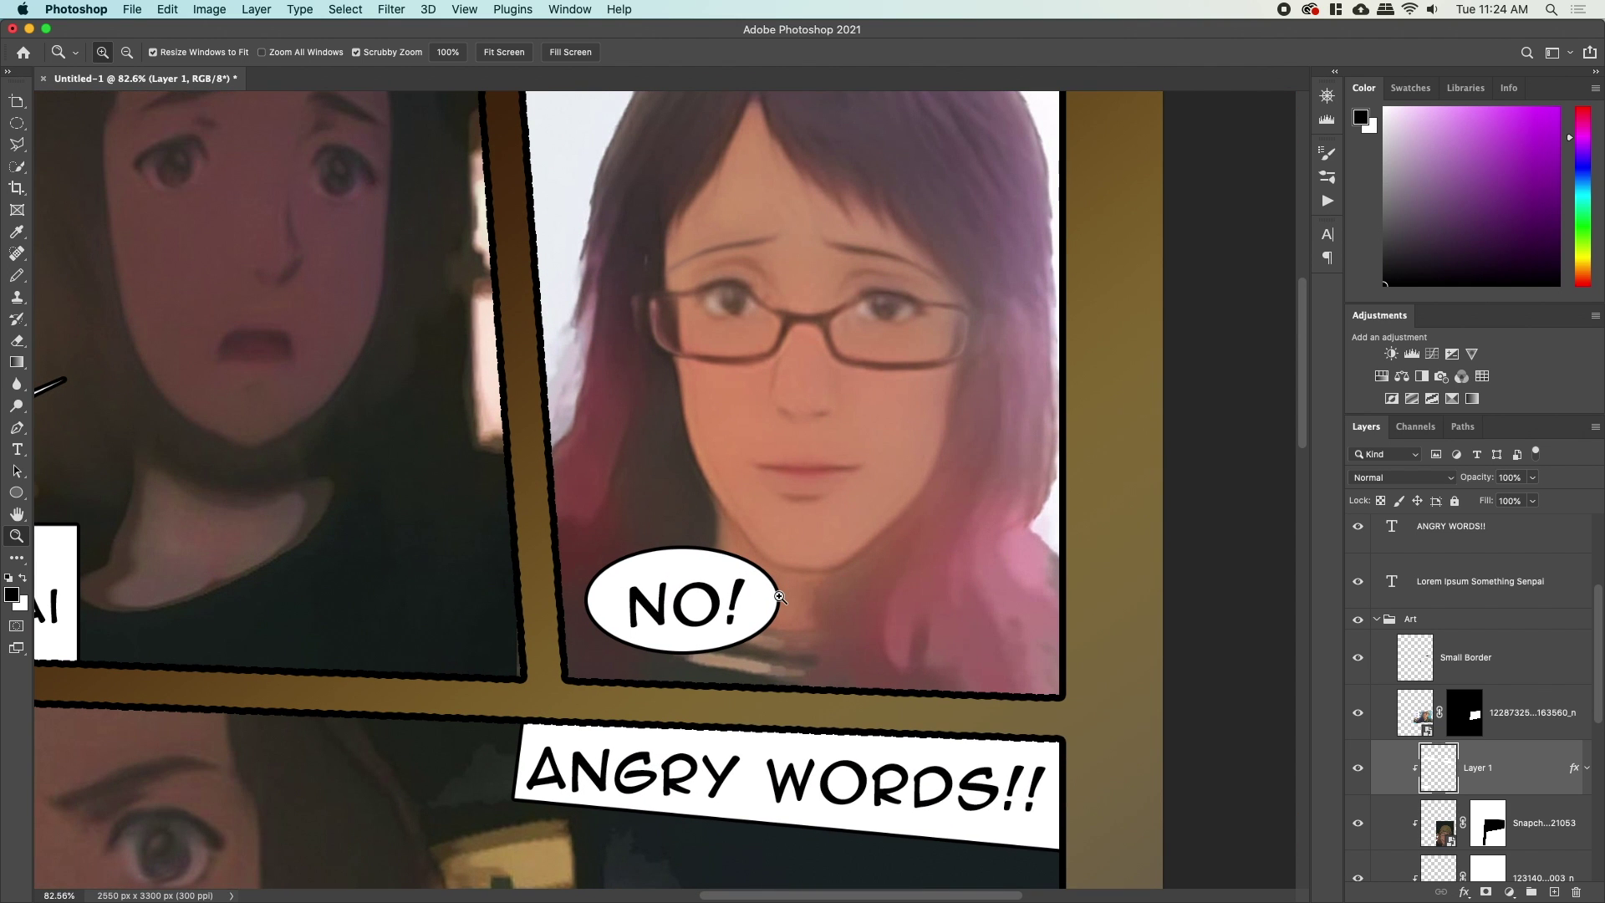
key(p)
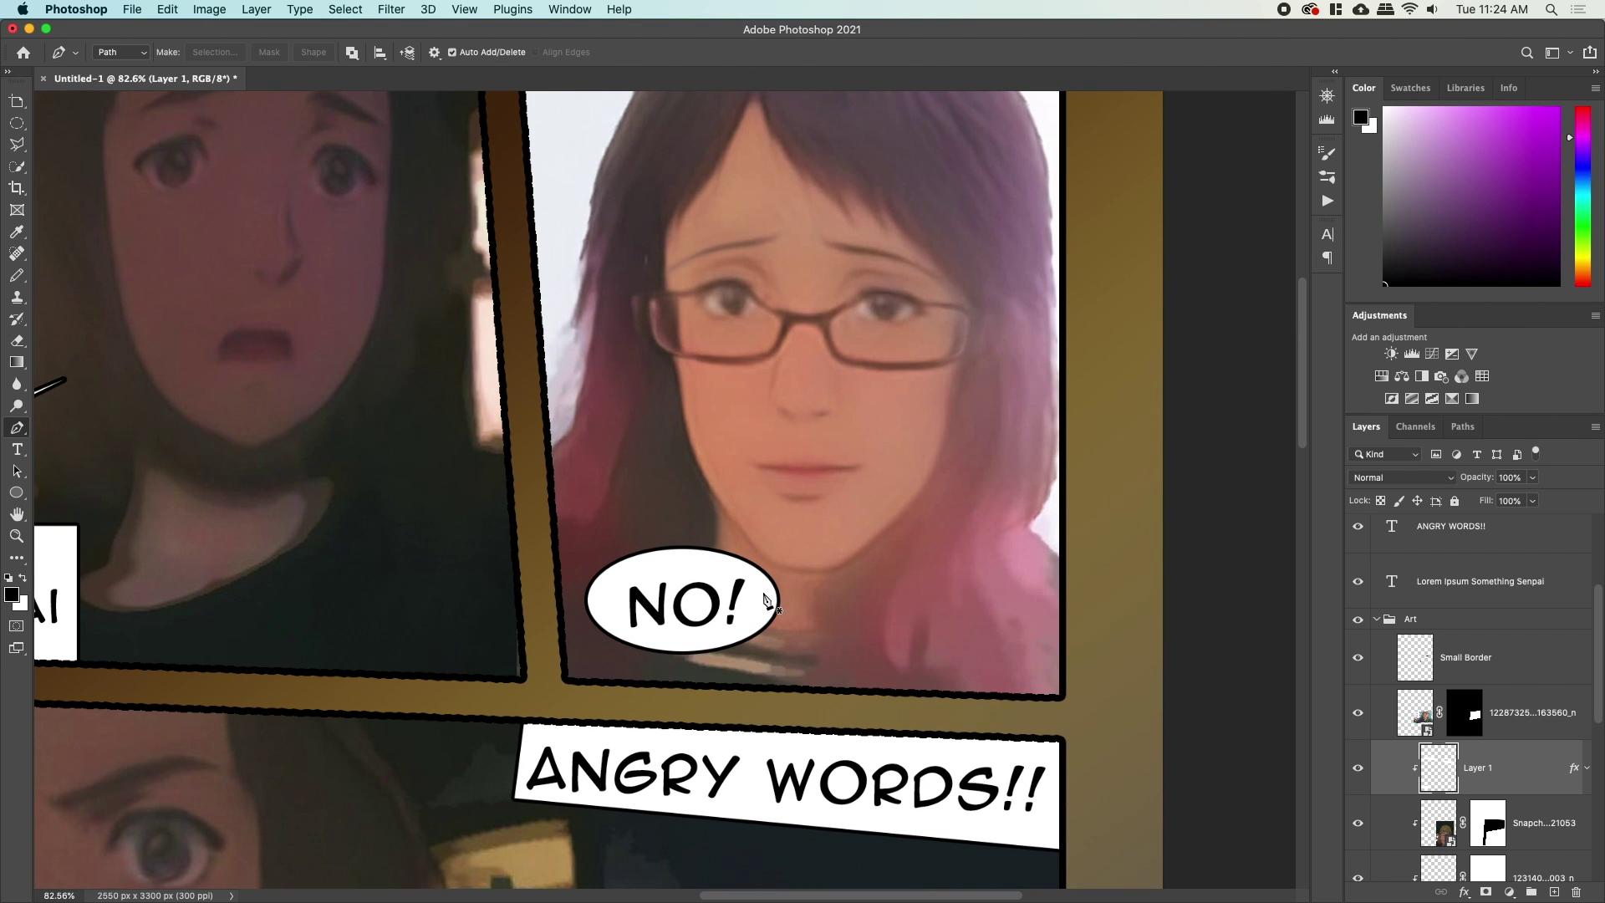
drag(779, 592, 780, 590)
drag(885, 488, 903, 439)
drag(881, 545, 867, 541)
drag(762, 590, 822, 591)
click(861, 540)
drag(851, 544, 849, 546)
click(760, 590)
drag(764, 588, 757, 590)
drag(756, 591, 818, 588)
super+click(885, 489)
drag(868, 527, 869, 530)
drag(763, 609, 773, 603)
Load the curved tail path as a selection, fill it with white on Layer 1, and deselect.
click(1462, 427)
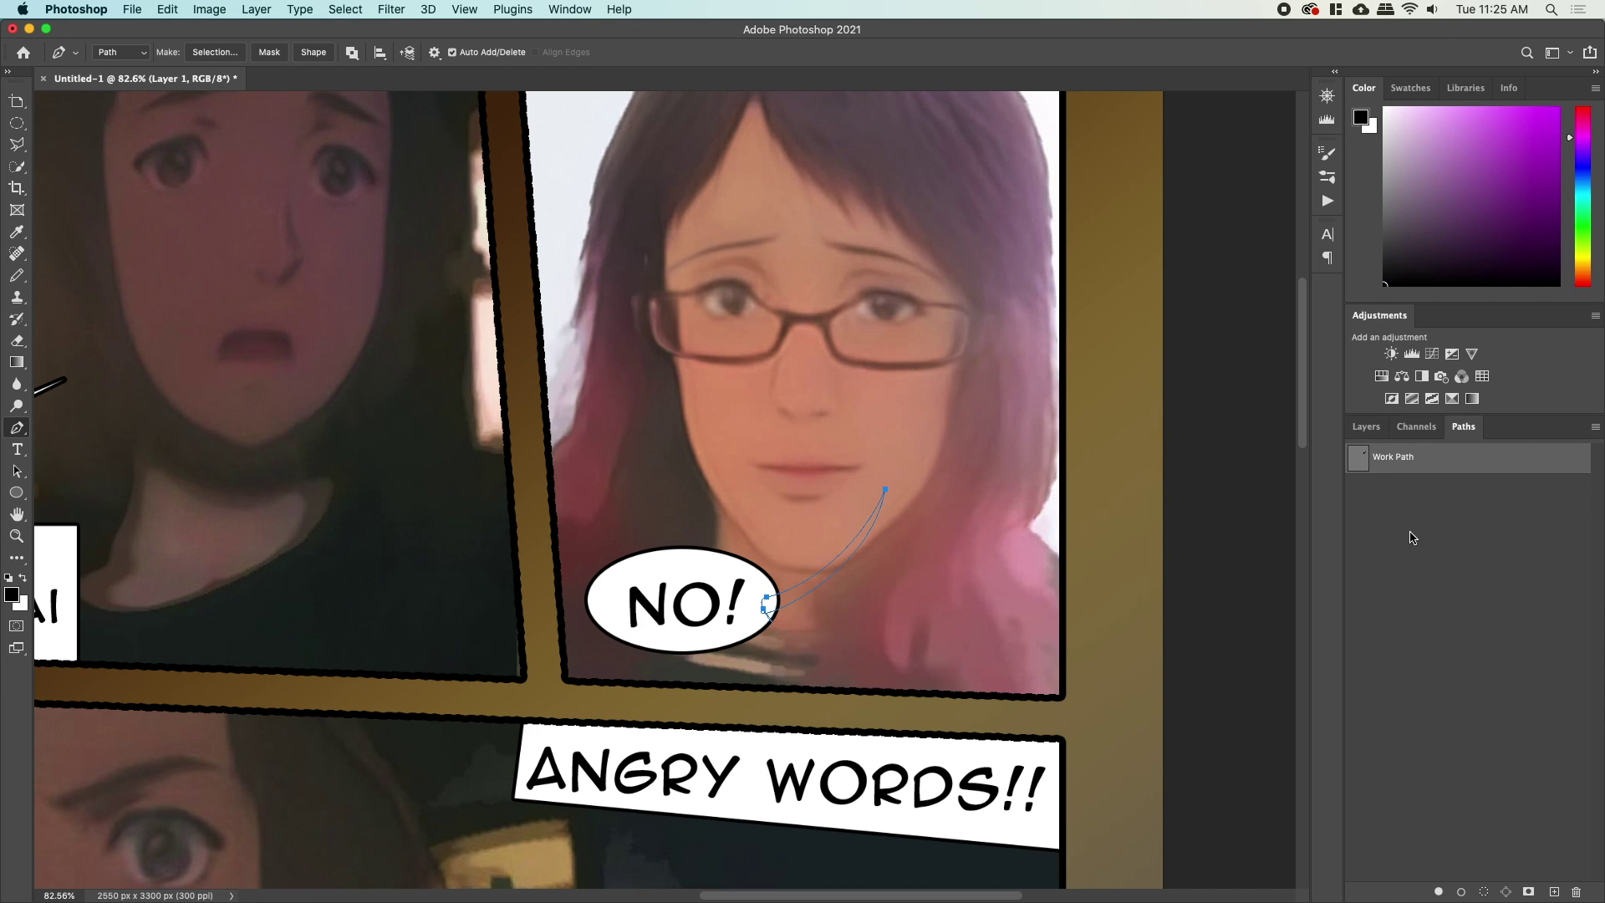
super+click(1368, 462)
click(1365, 426)
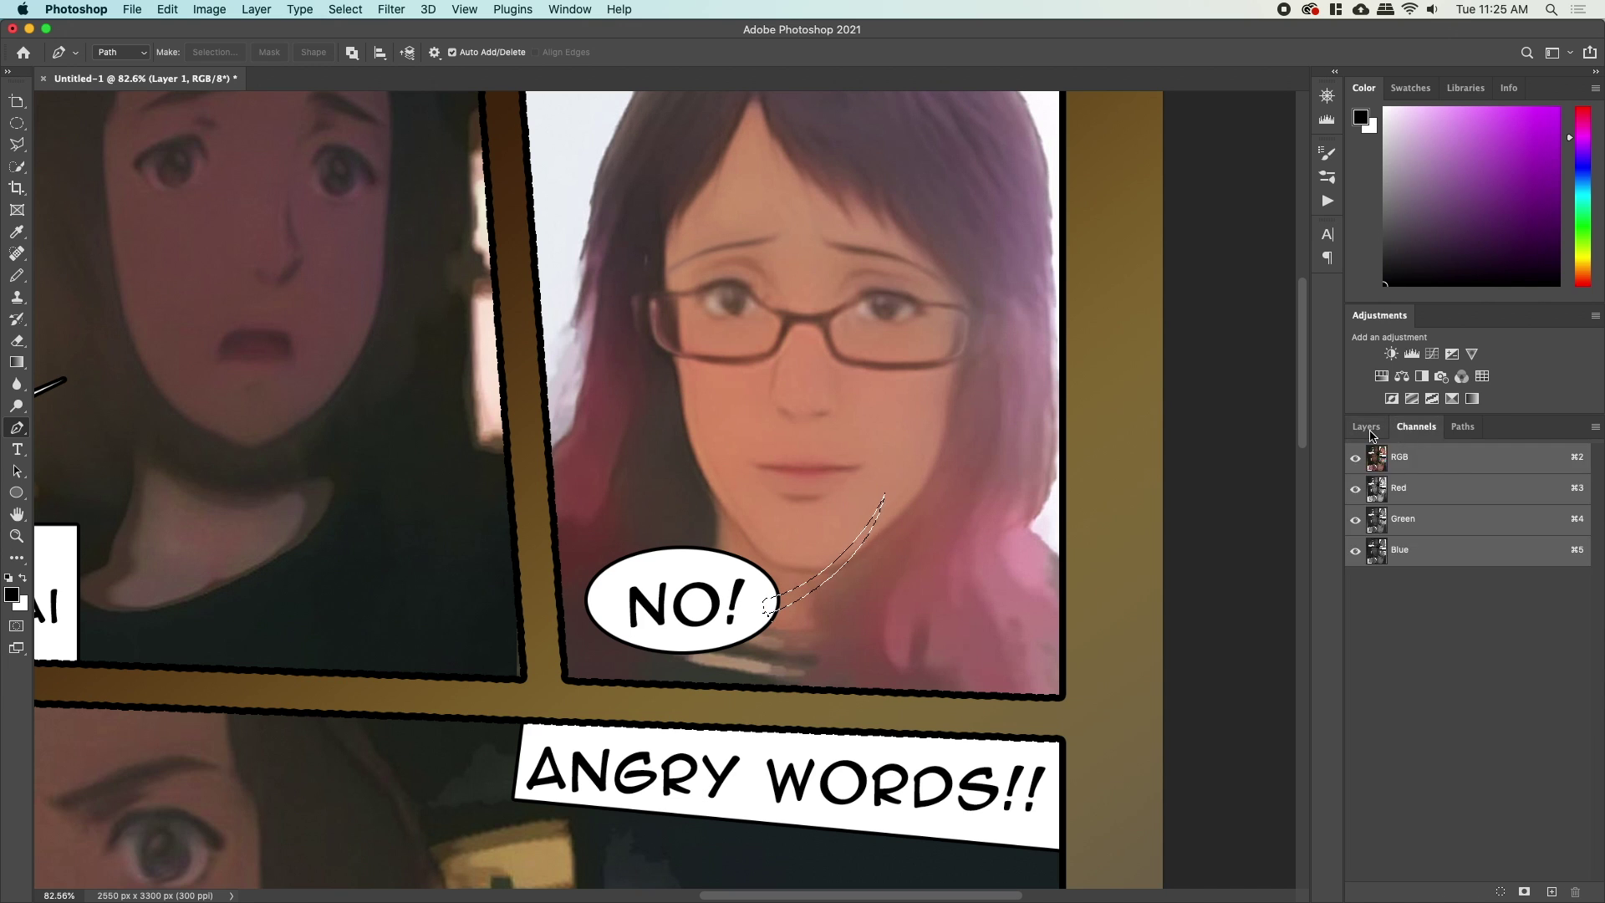
key(super+BackSpace)
key(super+d)
Erase the stray outlined speck below the tail's base on the "NO!" bubble with a size 7 eraser.
key(z)
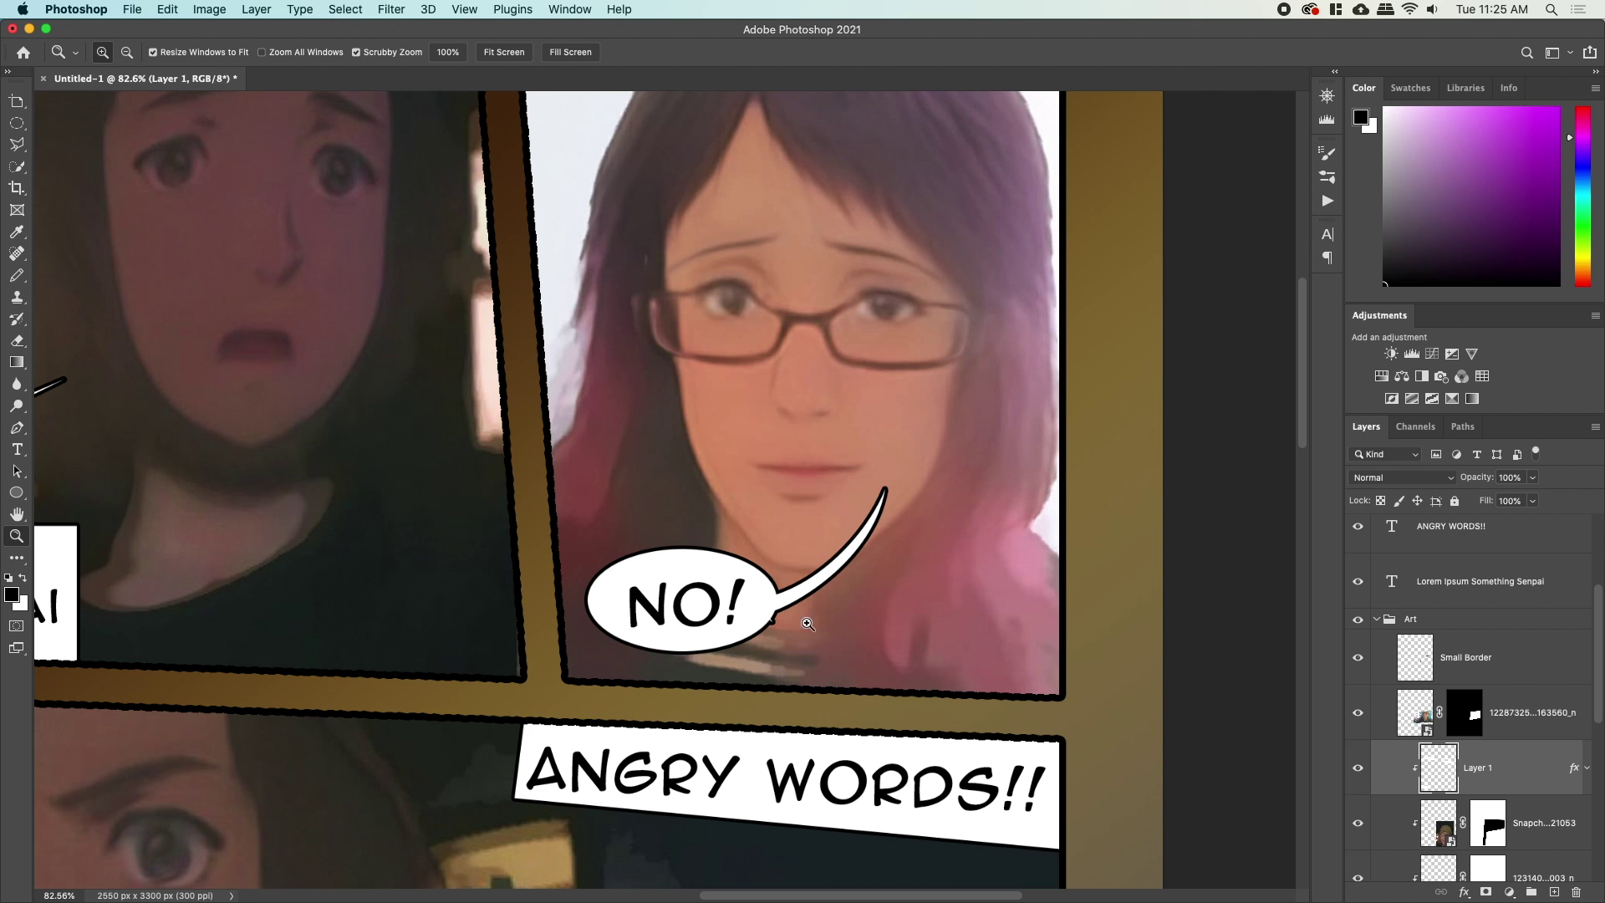
drag(779, 635, 778, 631)
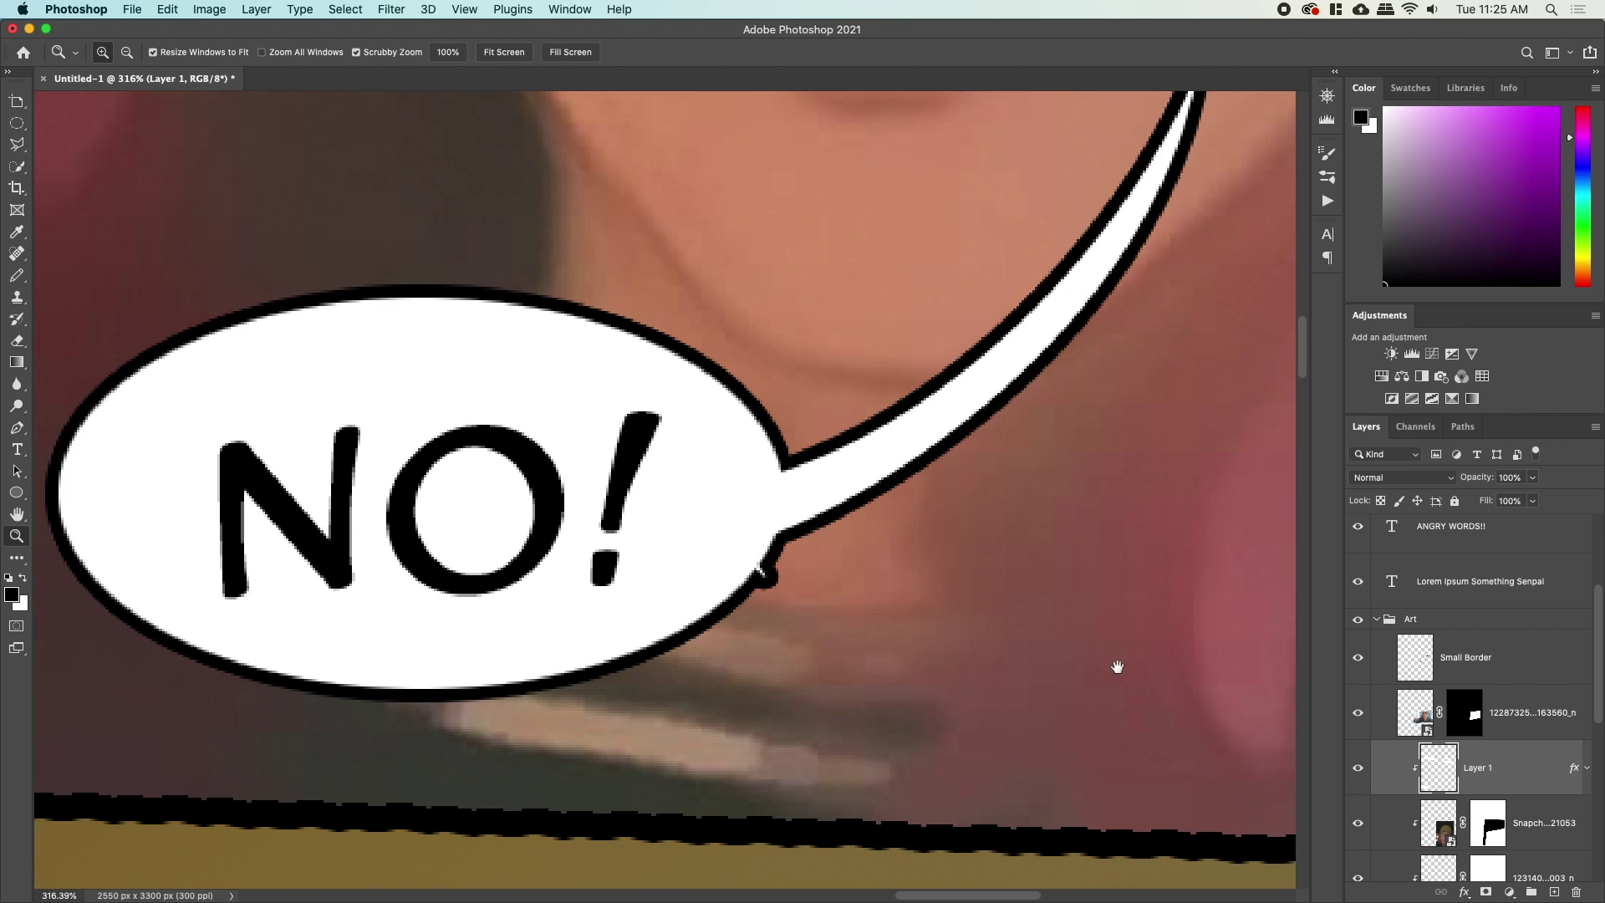
drag(956, 631, 949, 669)
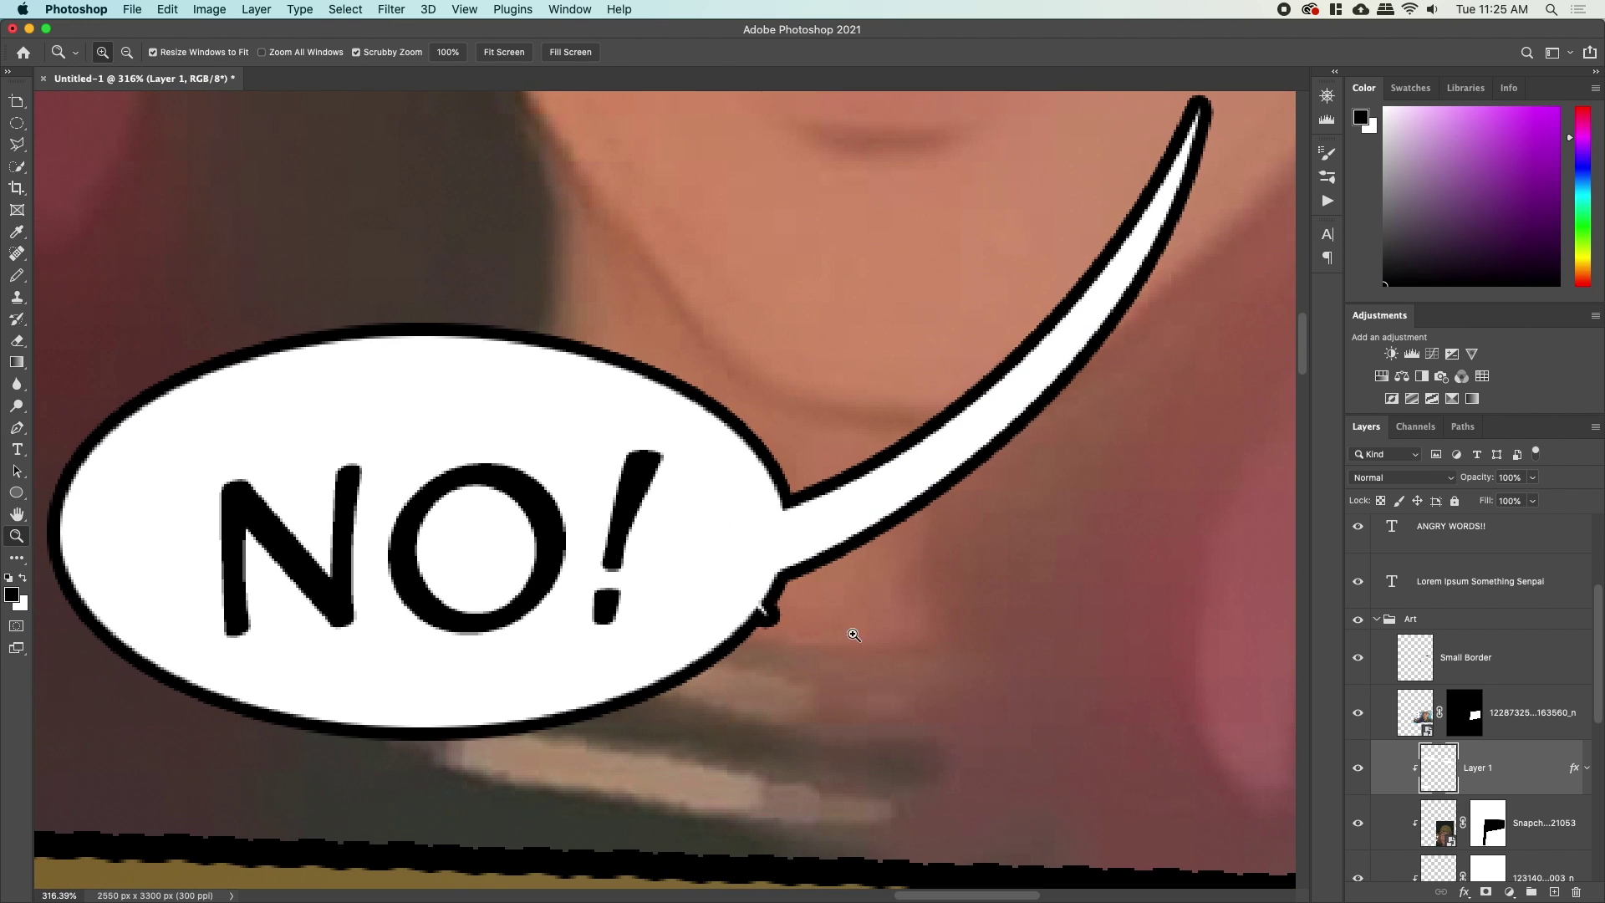
key(e)
key(bracketleft)
key(bracketleft)
key(bracketleft)
key(bracketleft)
key(bracketleft)
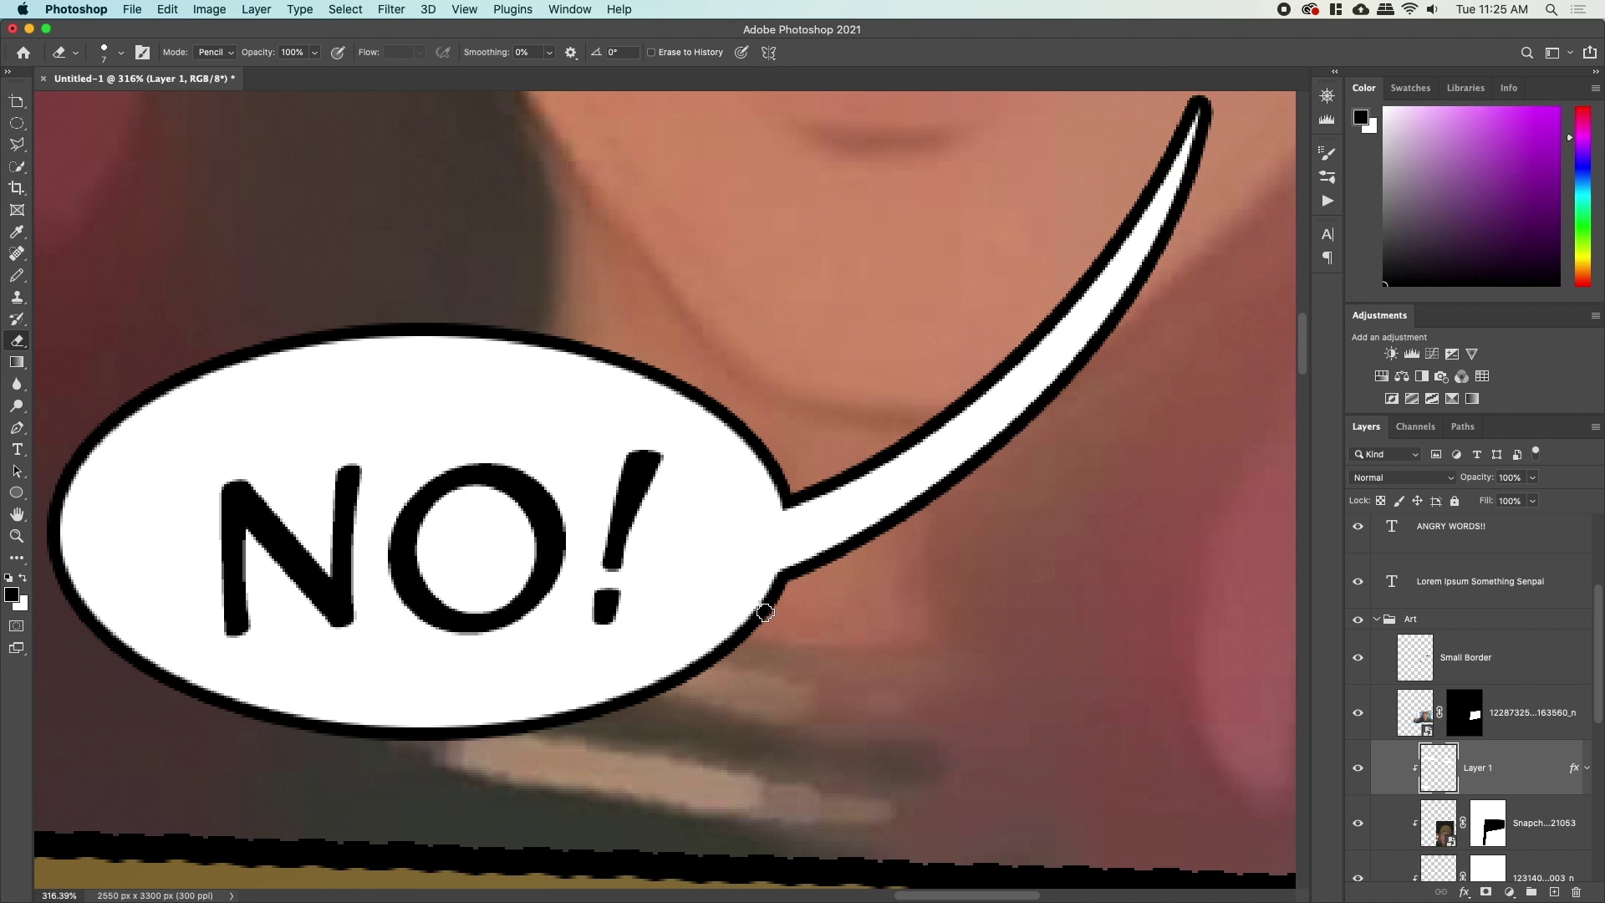
Paint a curved tail in white from the "OKAY" bubble up toward the mouth with a size 8 pencil, widening its base.
key(z)
mouse_move(890, 583)
mouse_down()
mouse_move(722, 630)
mouse_move(717, 665)
mouse_up()
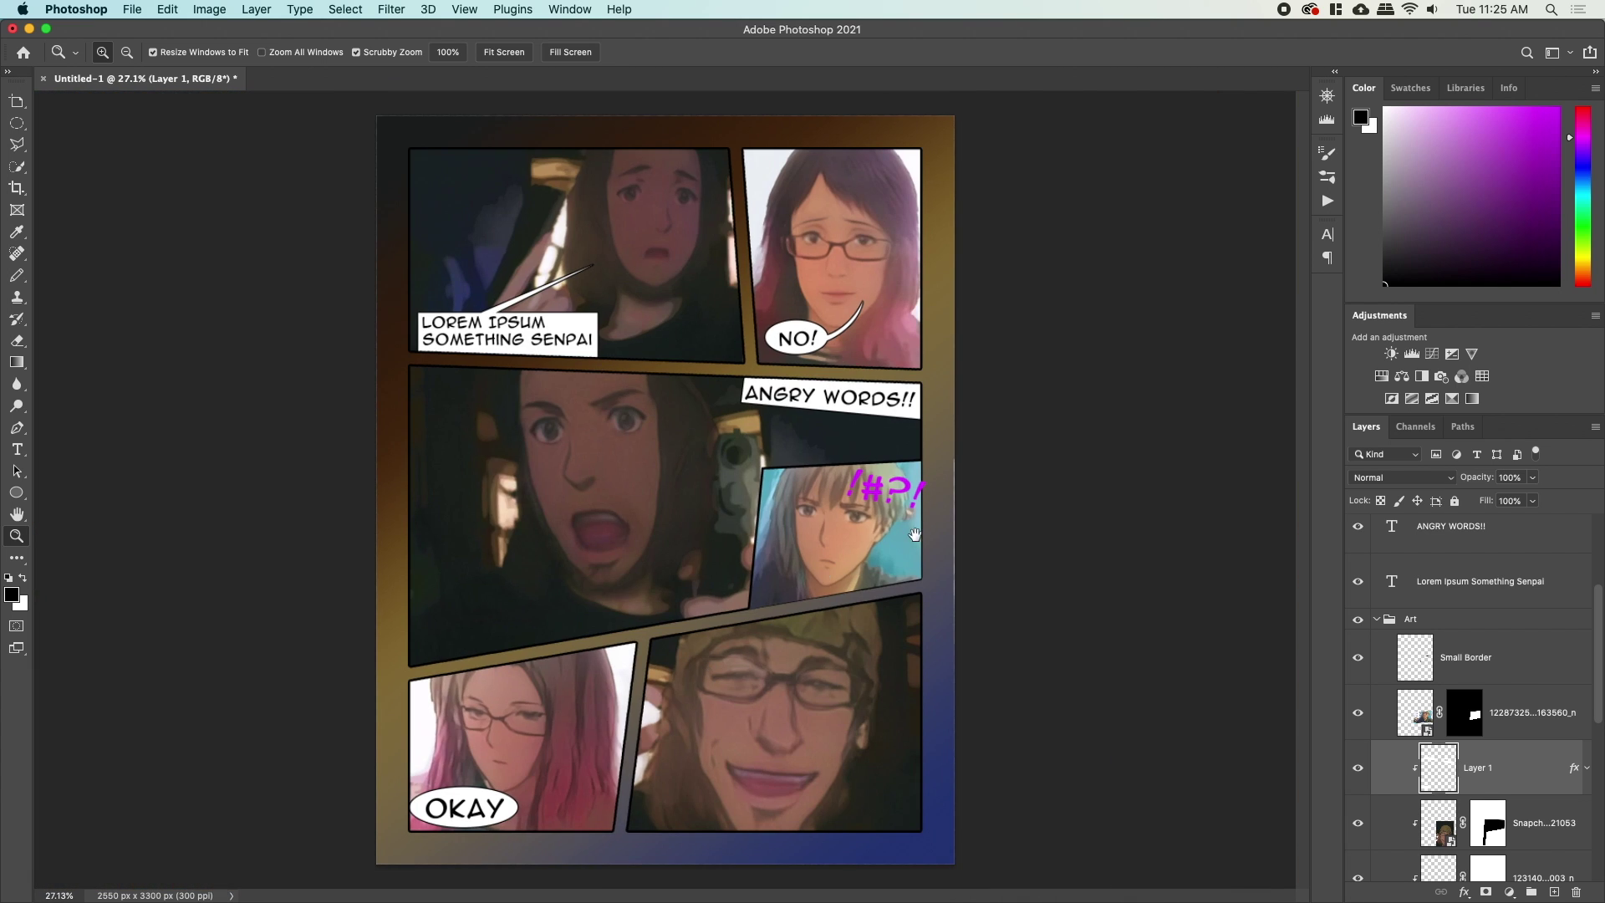
drag(493, 815, 584, 786)
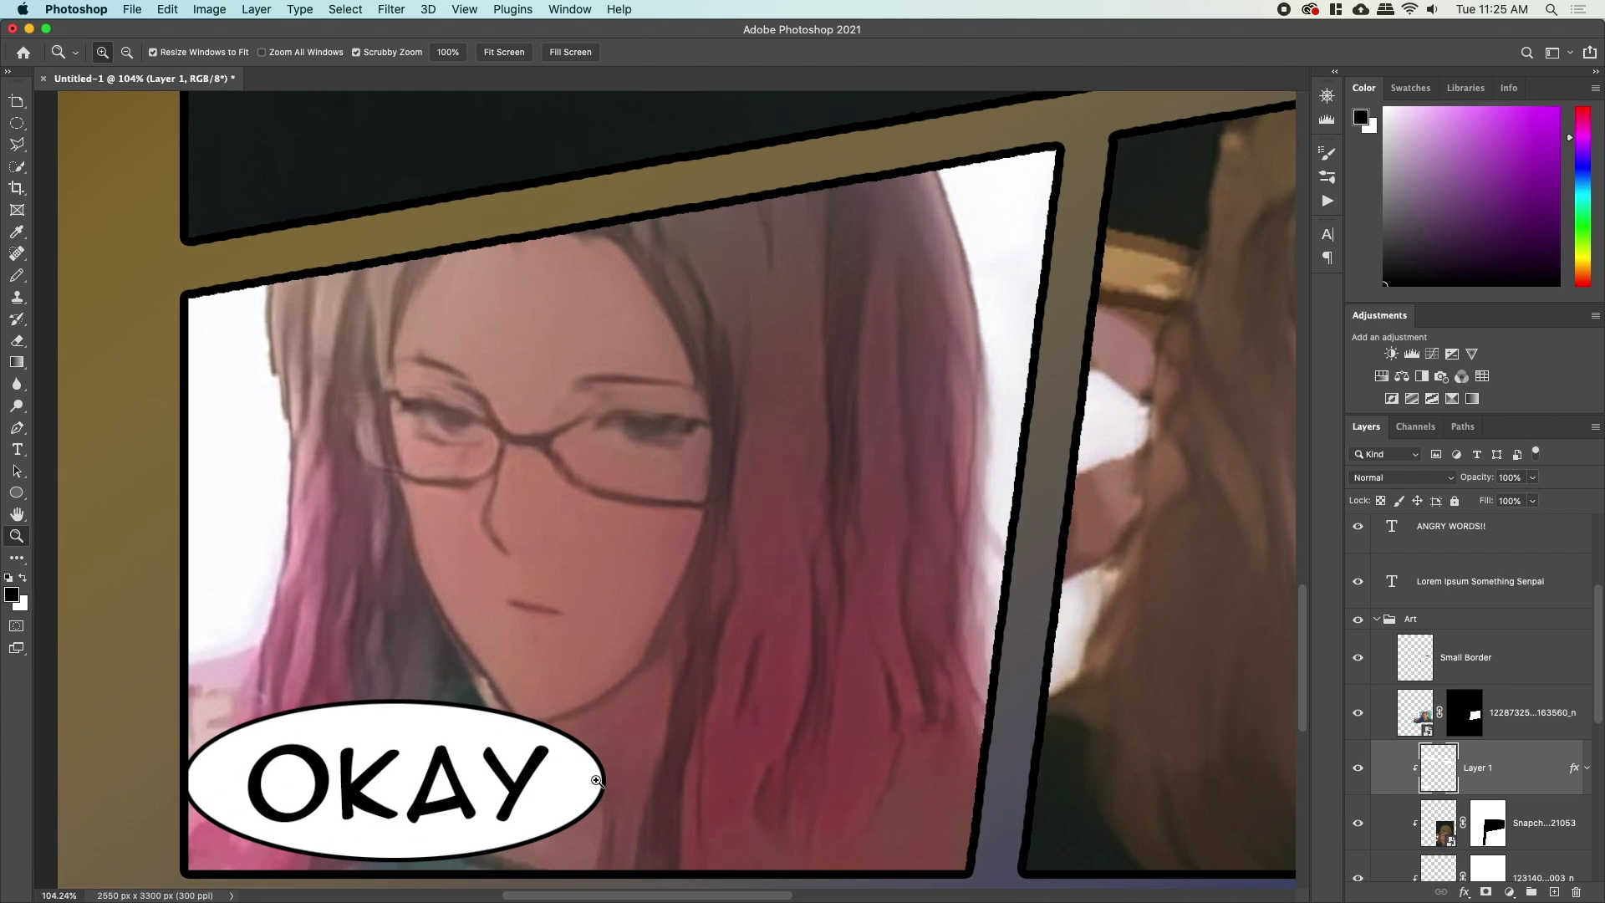
key(b)
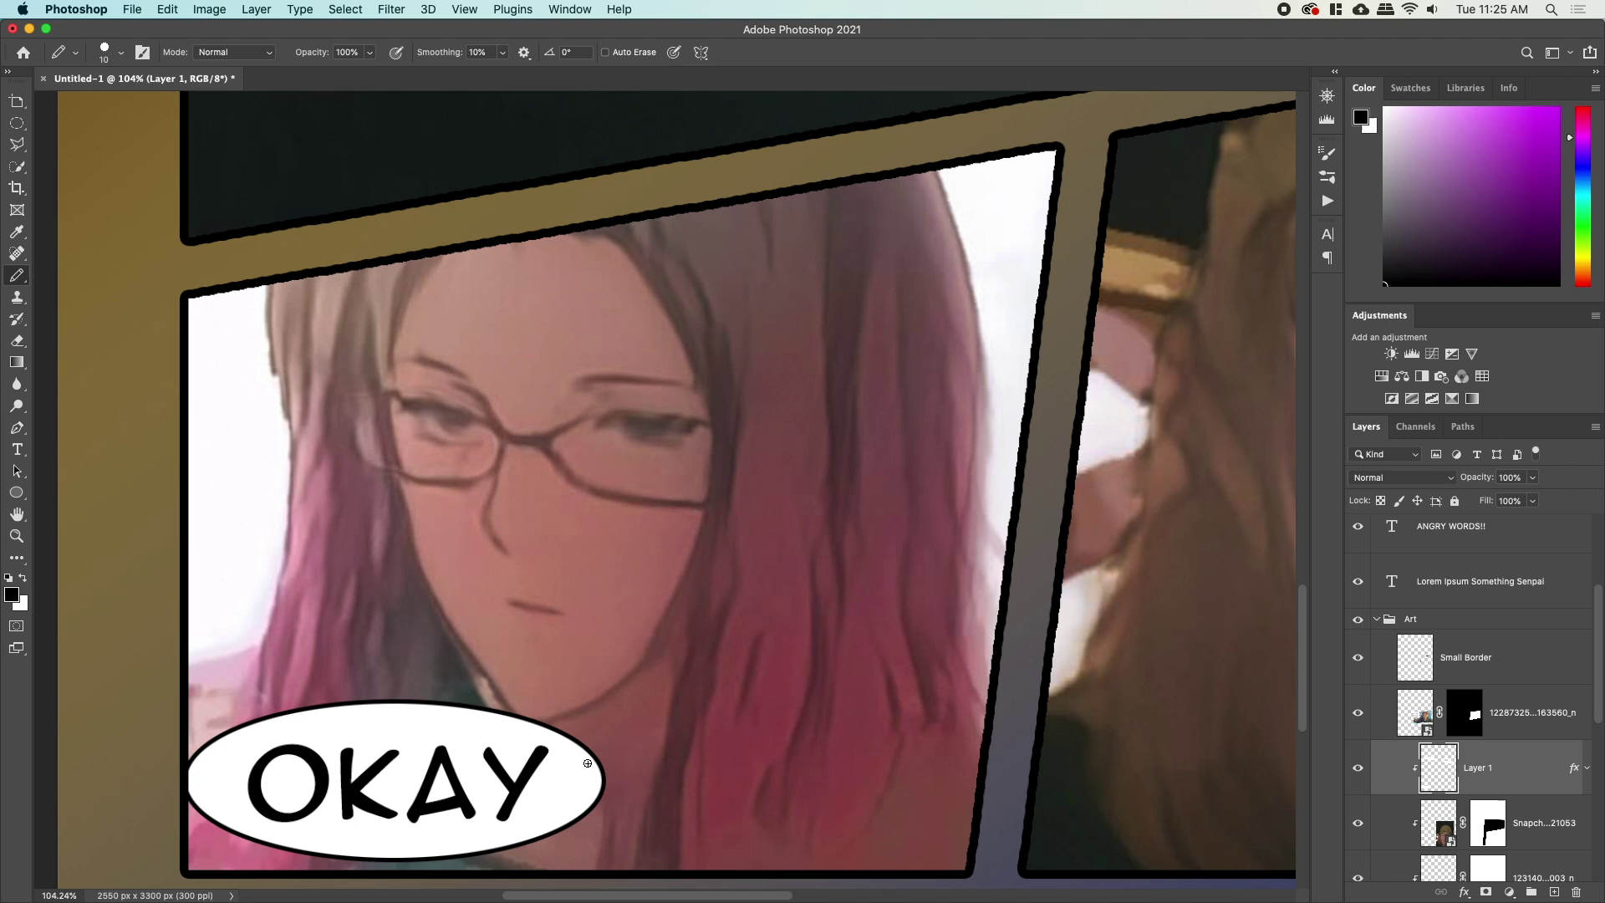
key(x)
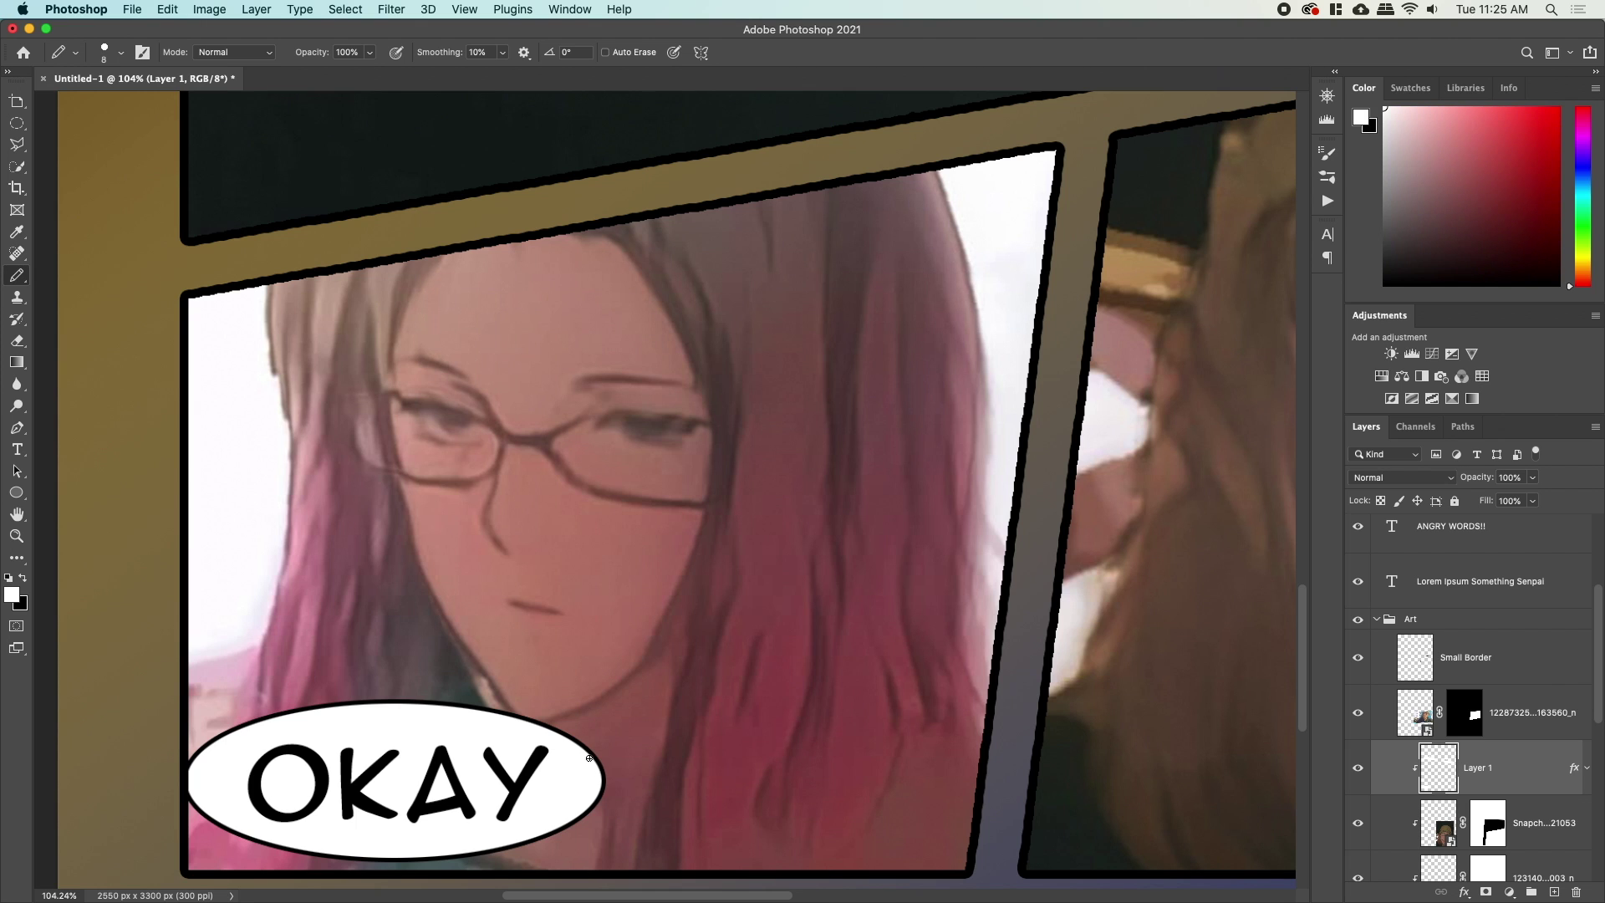
drag(629, 655, 584, 743)
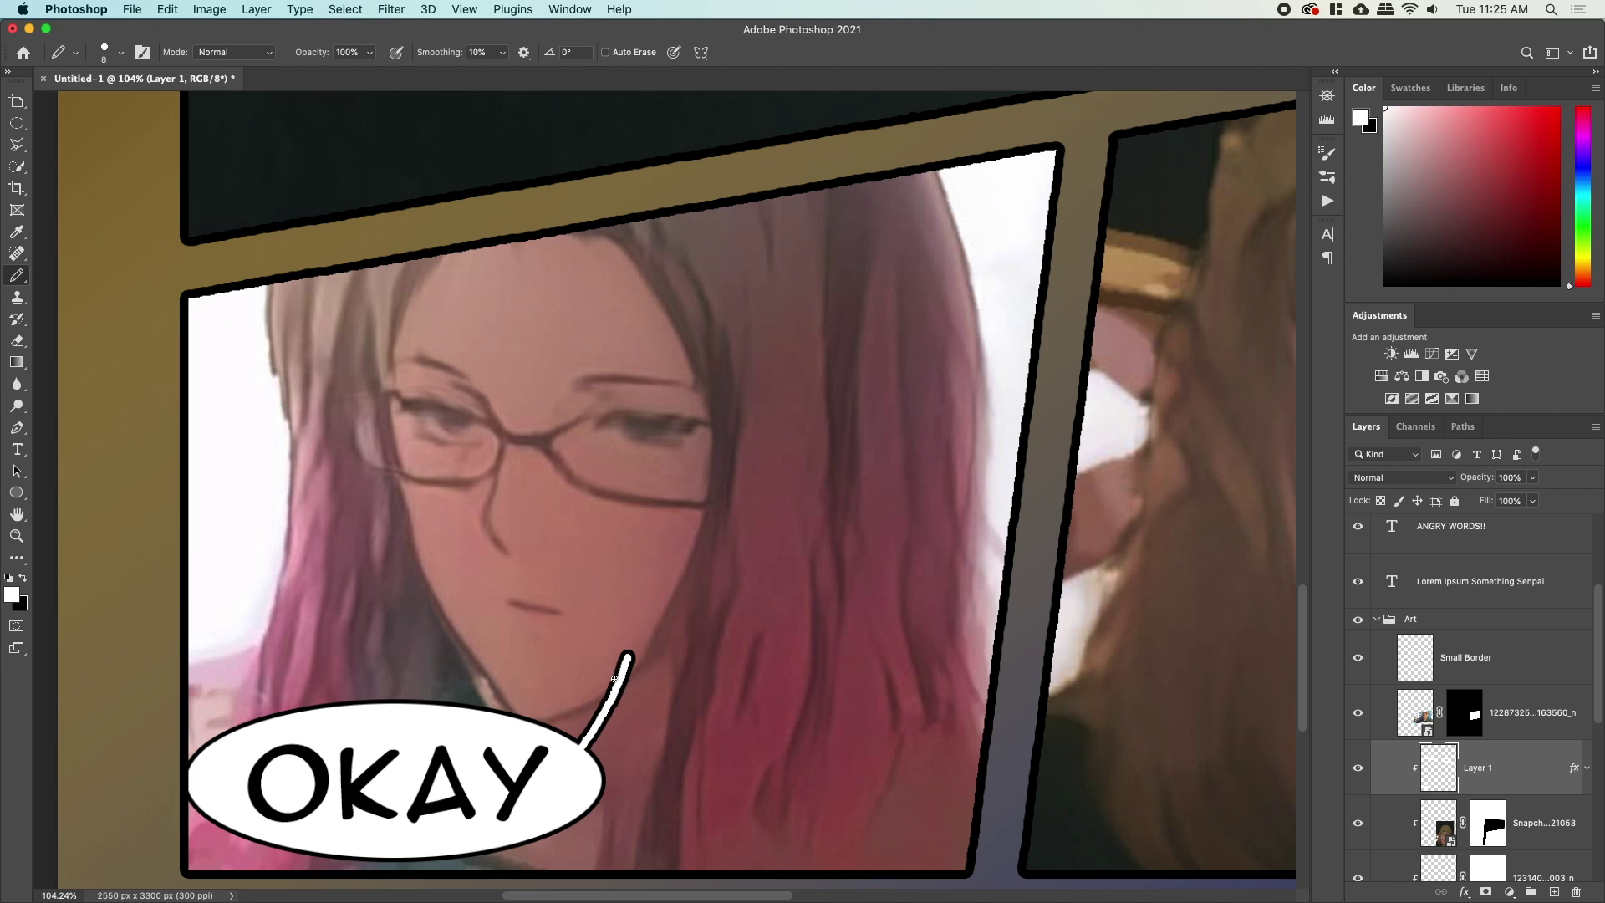
mouse_move(628, 659)
mouse_down()
mouse_move(580, 776)
mouse_move(613, 710)
mouse_up()
Trim the side and tip of the "OKAY" bubble's tail to a sharp point with a size 25 eraser.
key(e)
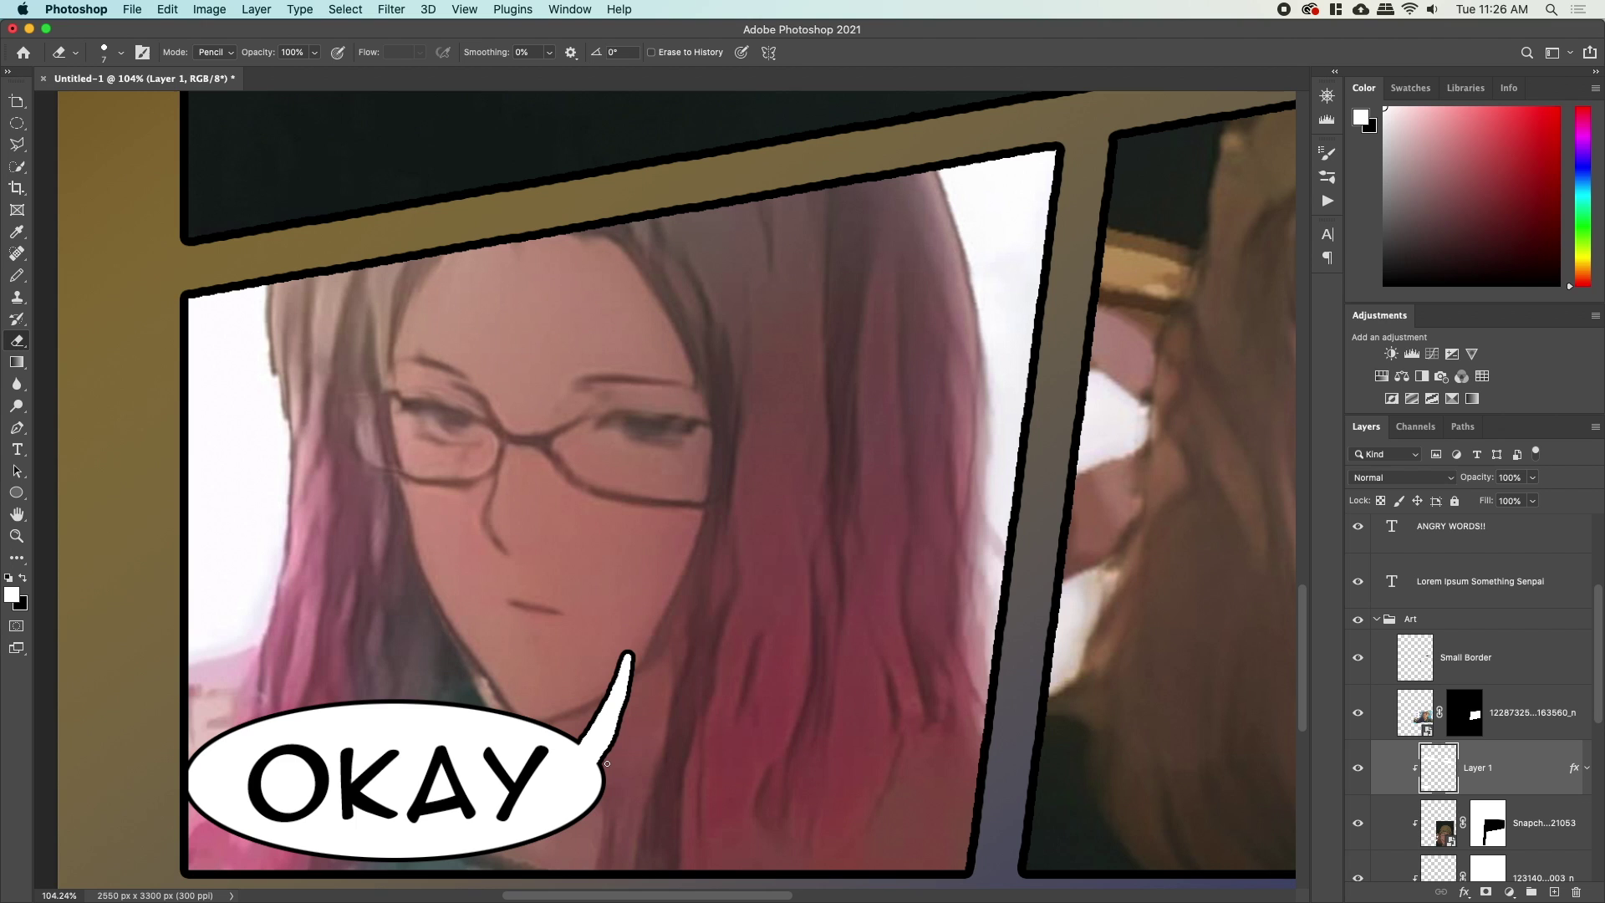
key(bracketright)
key(bracketright)
key(bracketright)
drag(625, 715, 640, 612)
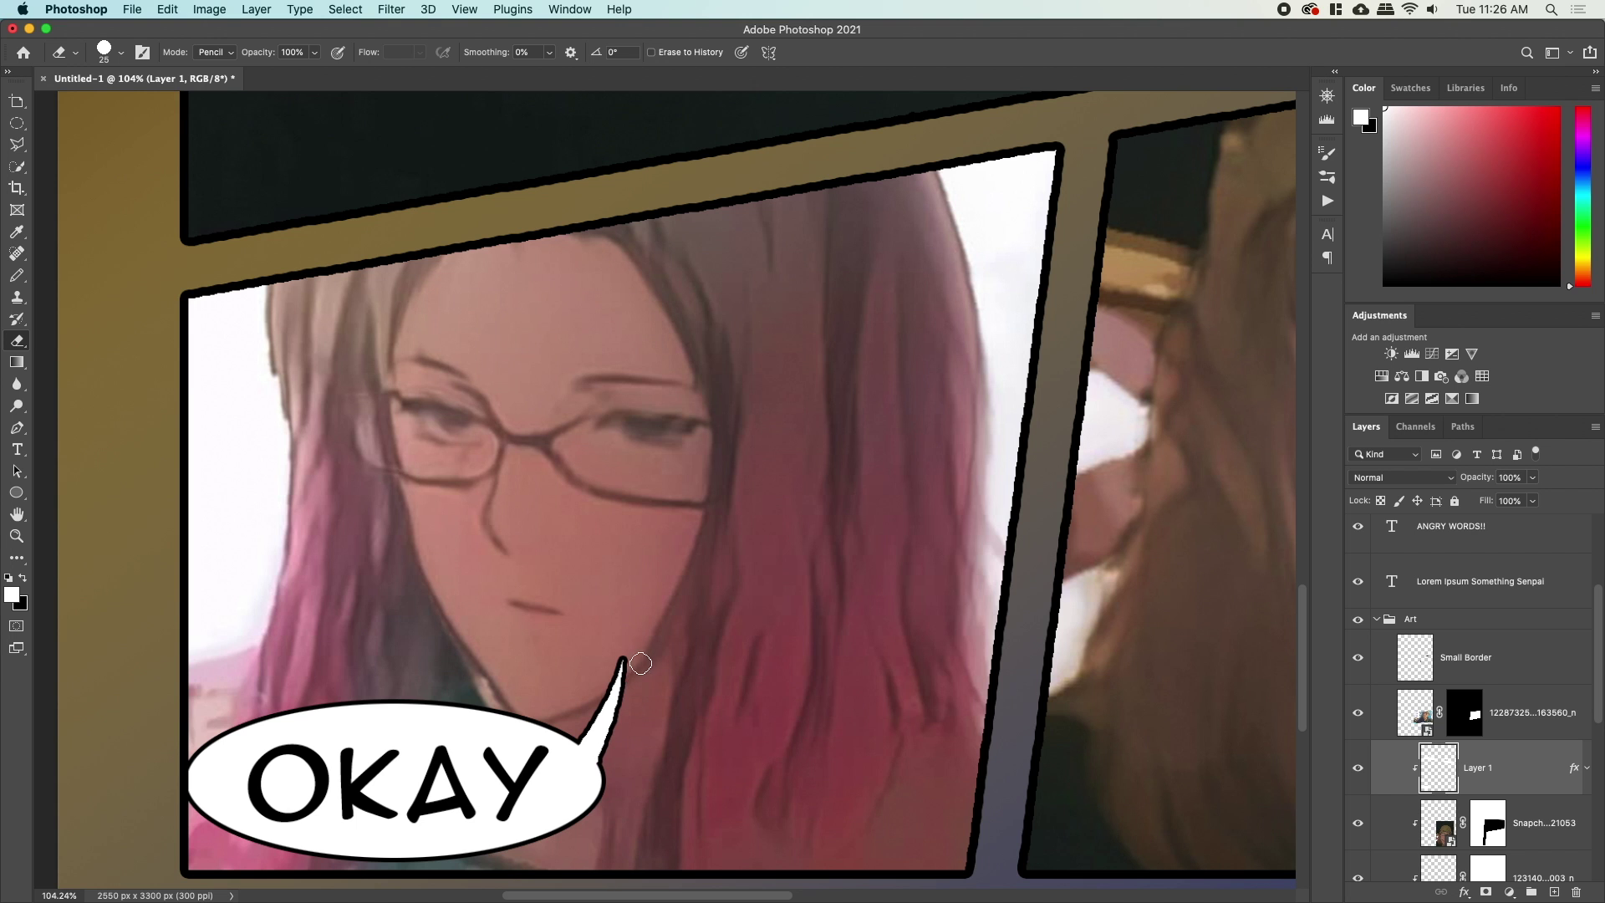
Examine the whole comic page and its layer stack, from the lettering layers down to the panel copy.
key(z)
mouse_move(777, 673)
mouse_down()
mouse_move(742, 684)
mouse_move(638, 501)
mouse_move(694, 451)
mouse_up()
key(F2)
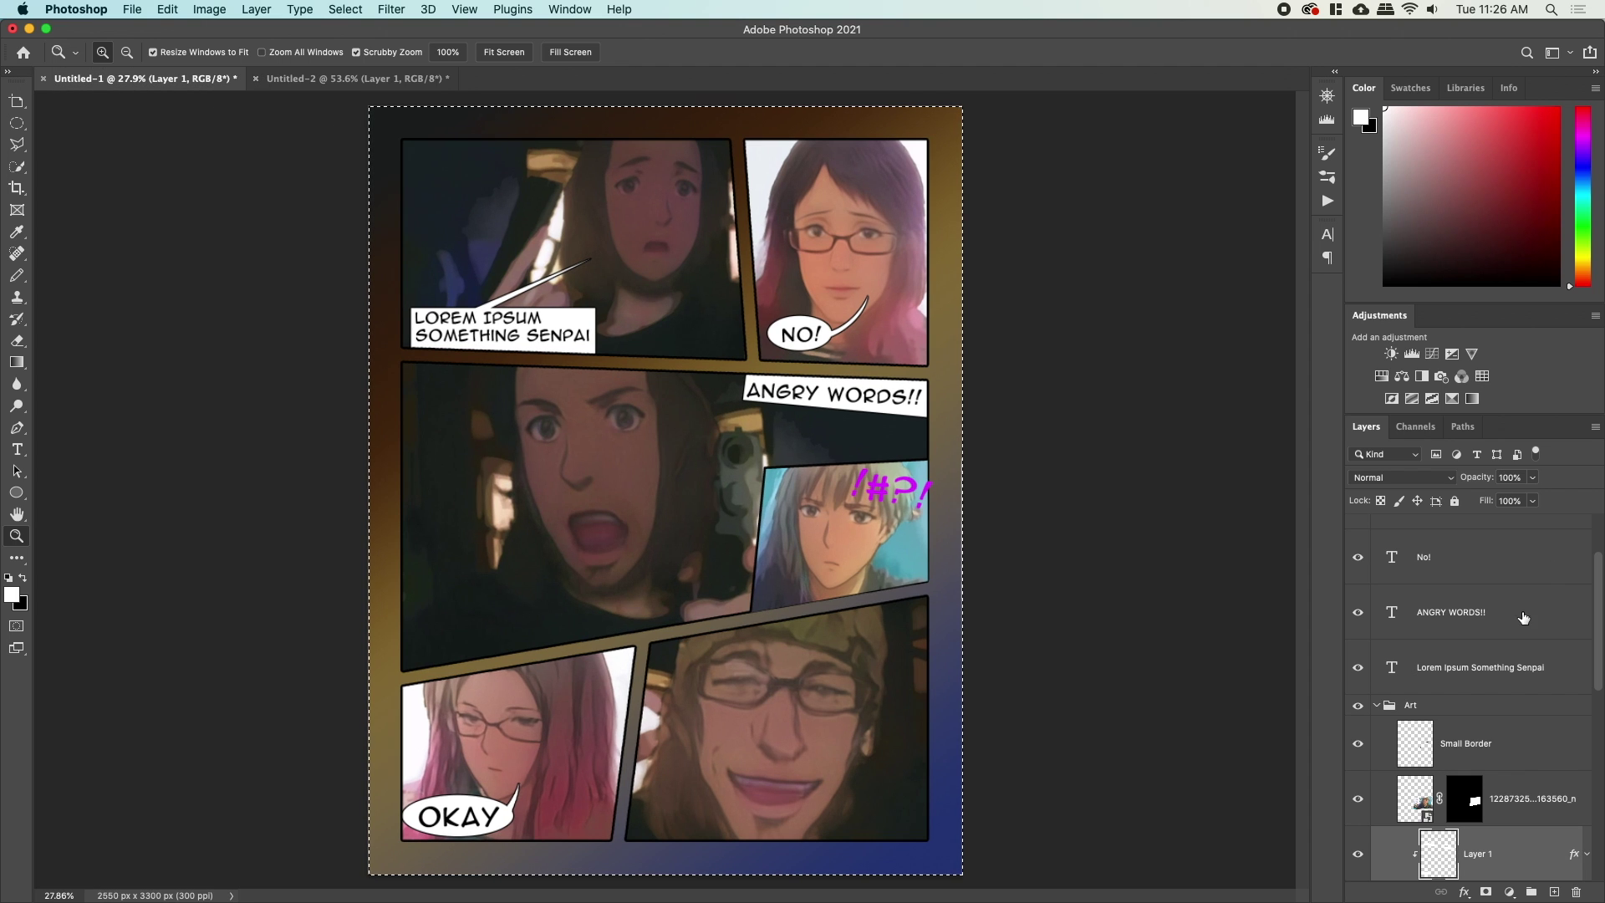
scroll(1455, 685, down, 10)
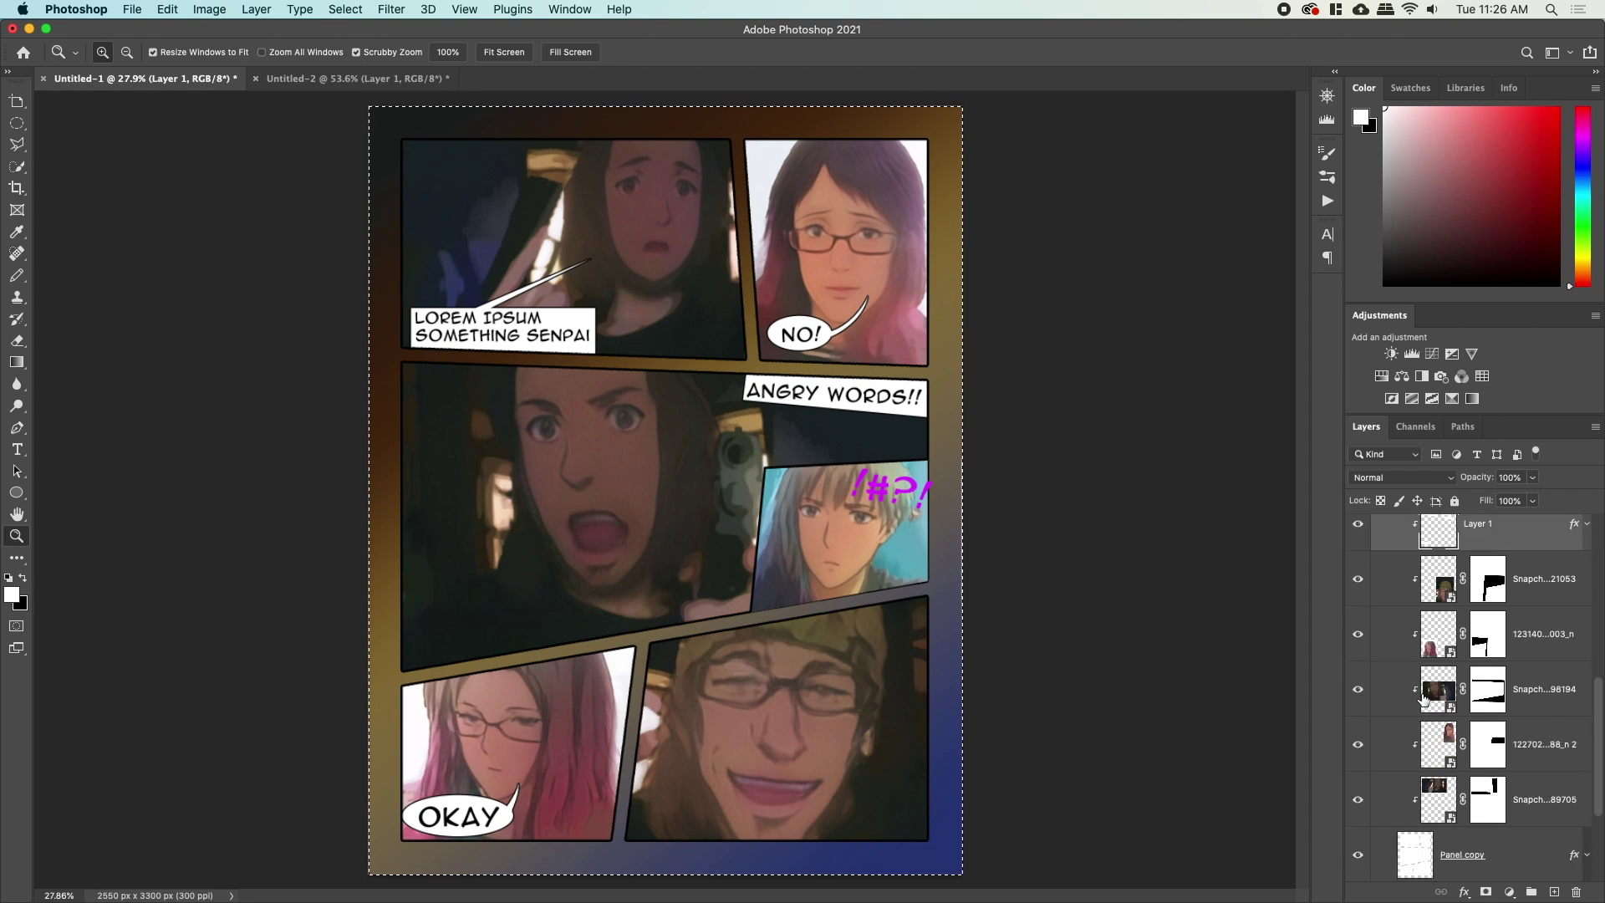
scroll(1423, 699, up, 10)
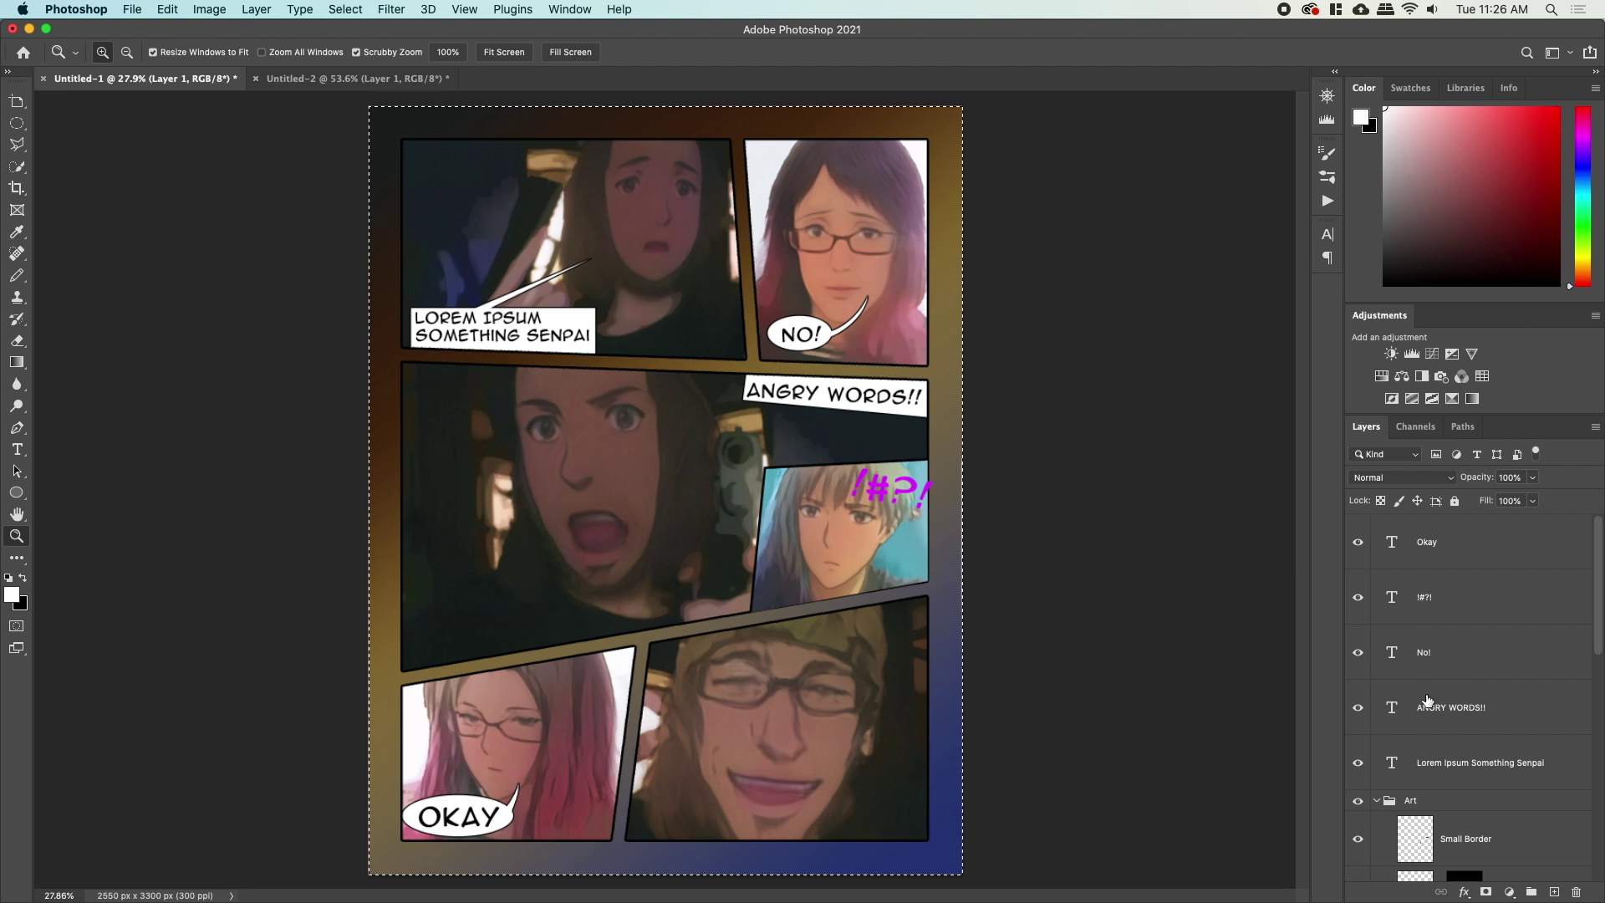
drag(893, 392, 790, 373)
drag(665, 489, 735, 489)
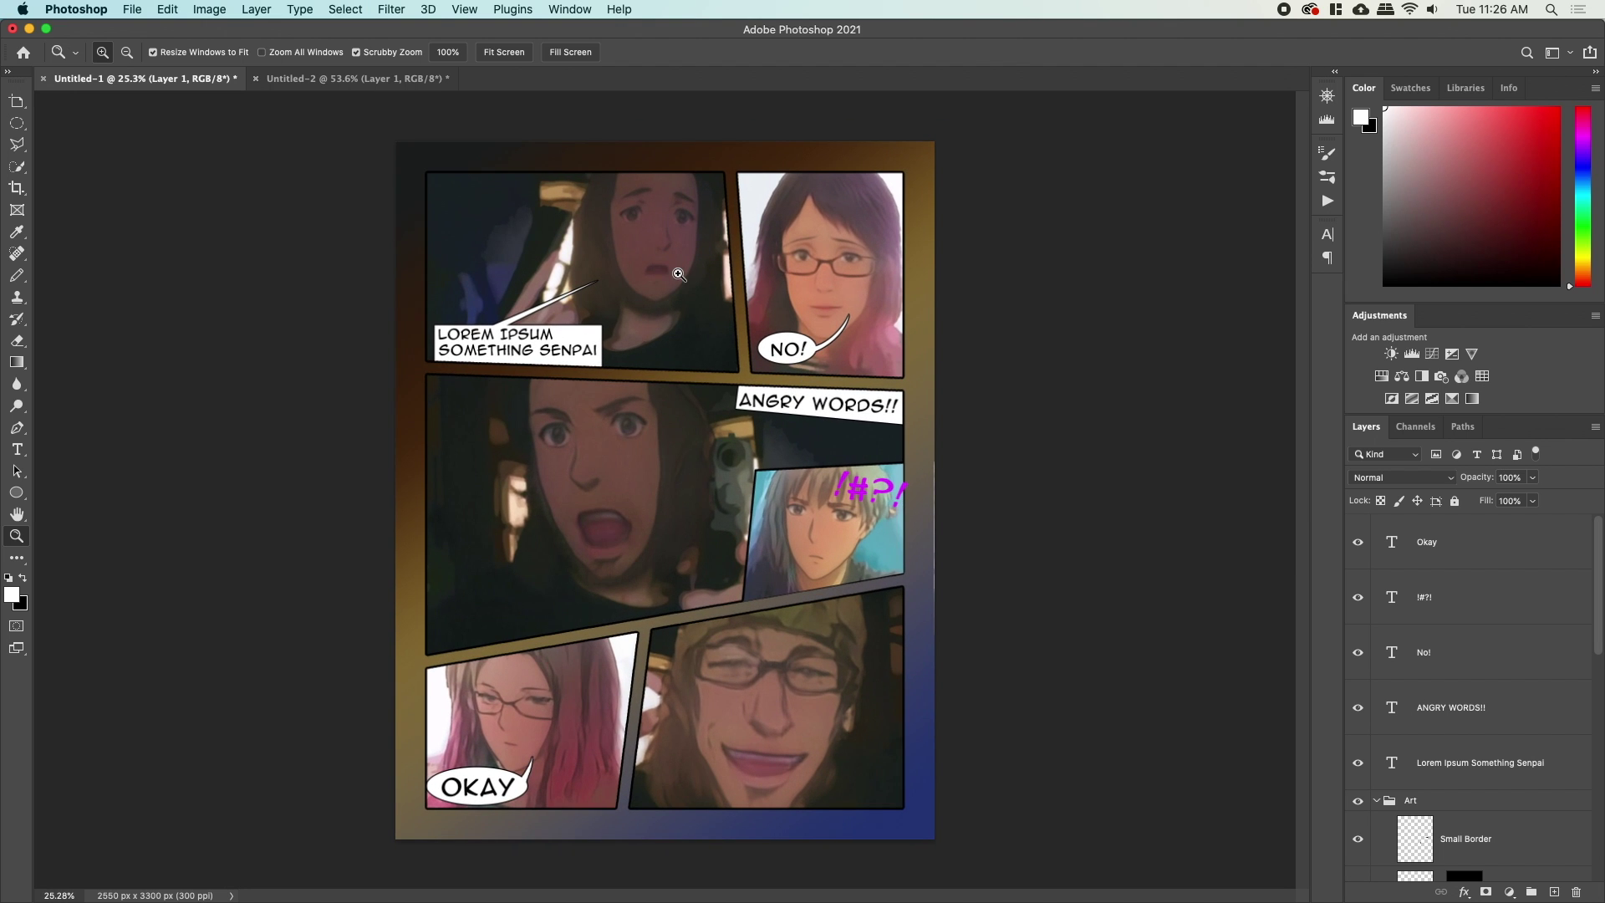